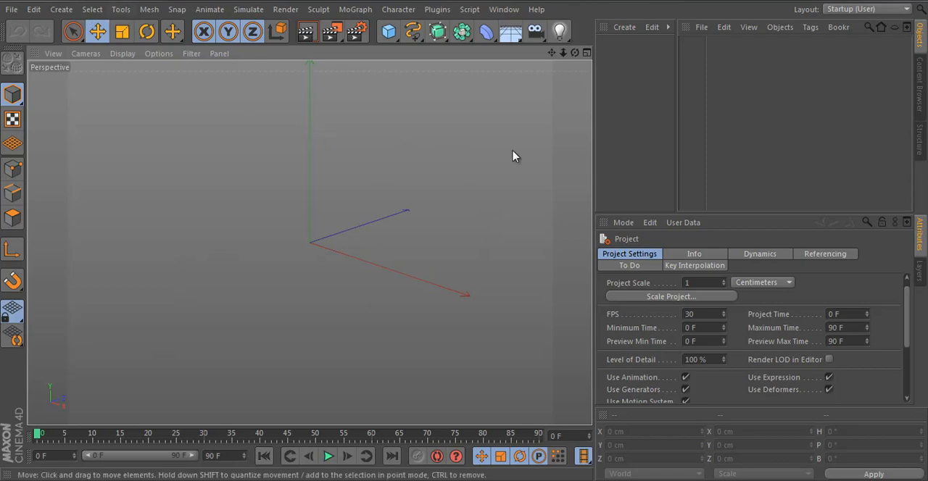
Step: Create a new material and open it for editing
{"action": "left_click", "coordinate": [628, 103]}
{"action": "double_click", "coordinate": [628, 103]}
{"action": "double_click", "coordinate": [612, 52]}
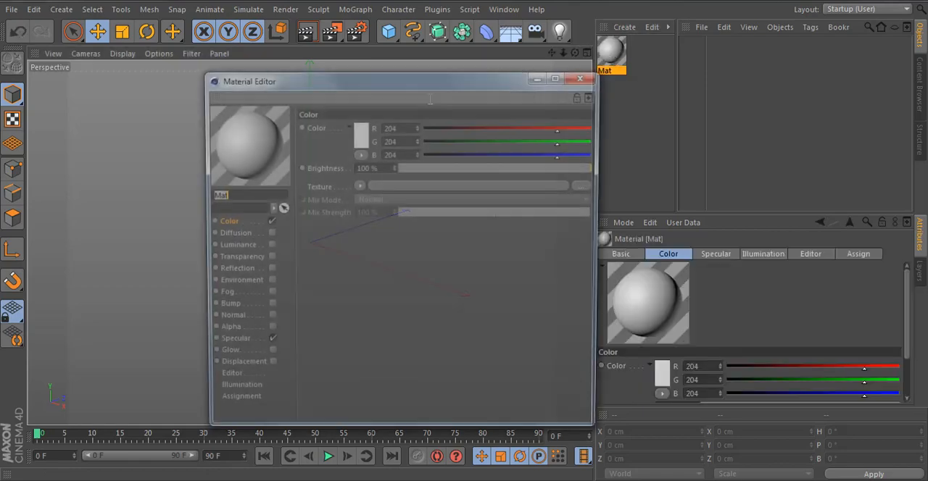
Step: Load 2.png from the Done folder as the material's color texture without copying it to the project, and turn off Specular
{"action": "left_click", "coordinate": [428, 190]}
{"action": "scroll", "coordinate": [630, 236], "scroll_direction": "down", "scroll_amount": 8}
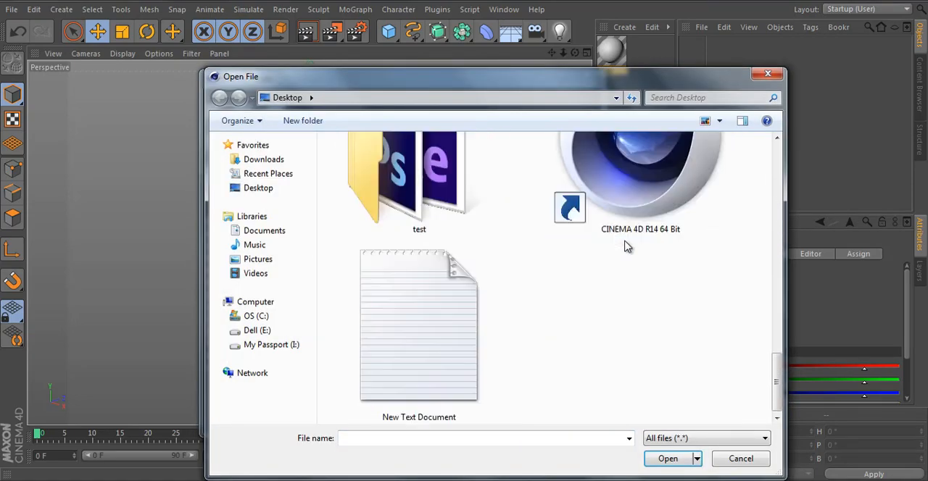
{"action": "scroll", "coordinate": [484, 386], "scroll_direction": "up", "scroll_amount": 1}
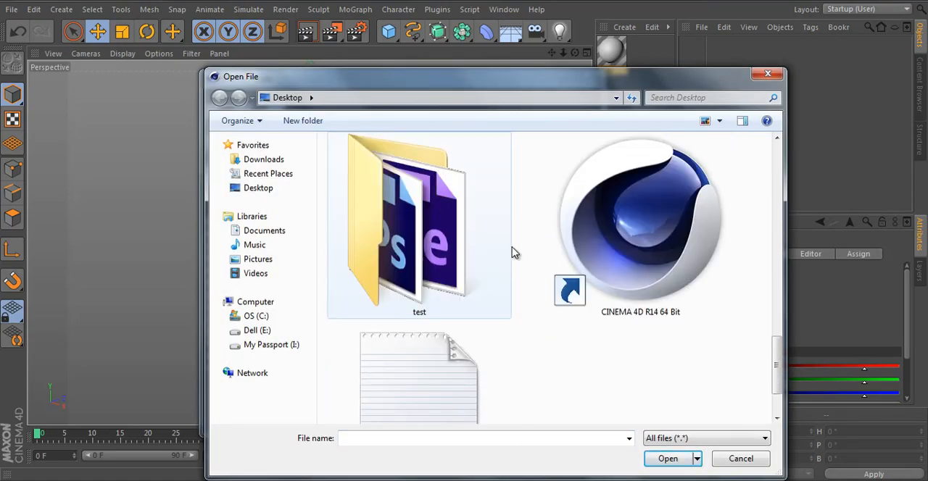
{"action": "scroll", "coordinate": [513, 252], "scroll_direction": "up", "scroll_amount": 2}
{"action": "double_click", "coordinate": [649, 240]}
{"action": "right_click", "coordinate": [441, 277]}
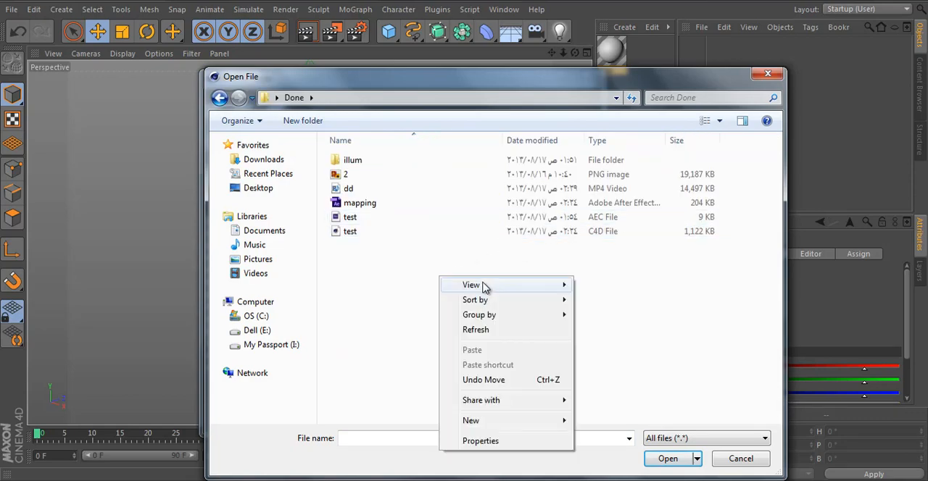
{"action": "mouse_move", "coordinate": [484, 287]}
{"action": "left_click", "coordinate": [615, 301]}
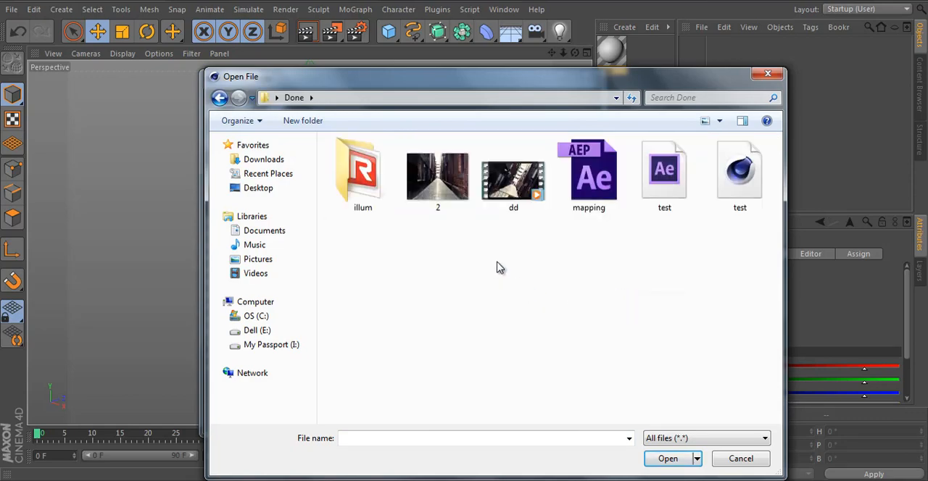
{"action": "double_click", "coordinate": [444, 190]}
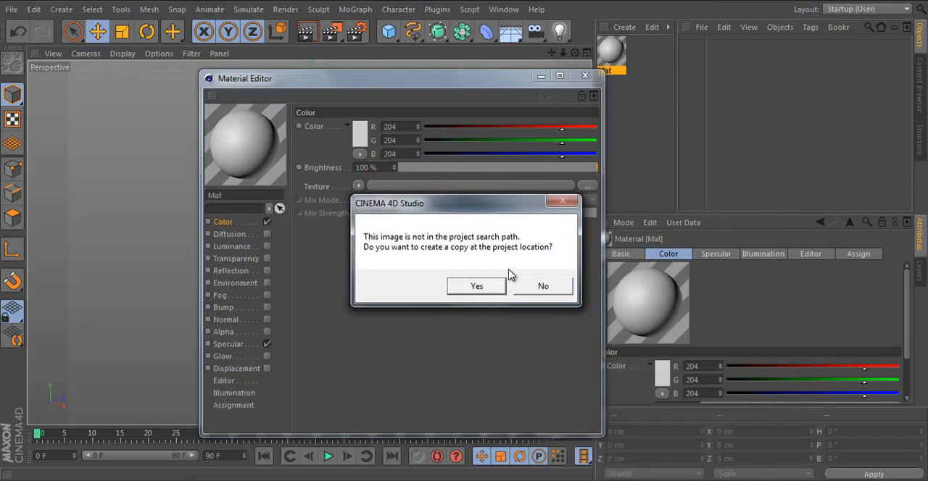
{"action": "left_click", "coordinate": [525, 286]}
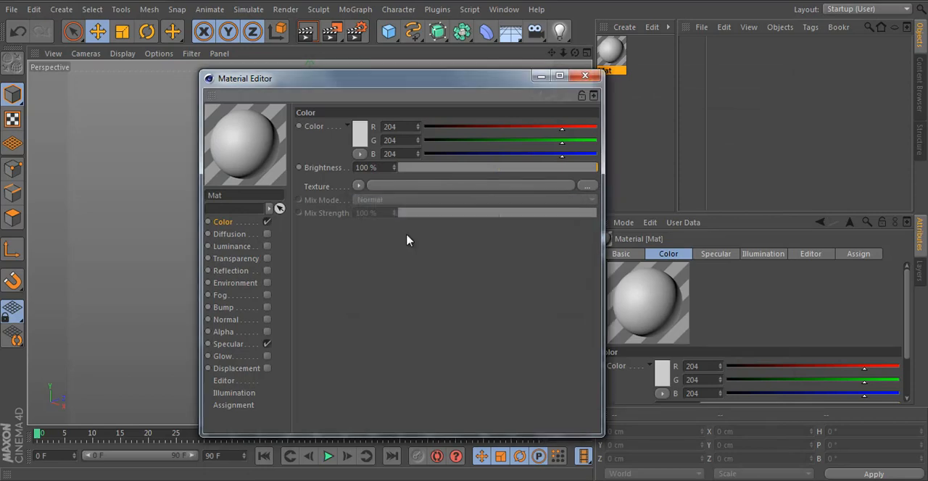
{"action": "left_click", "coordinate": [267, 344]}
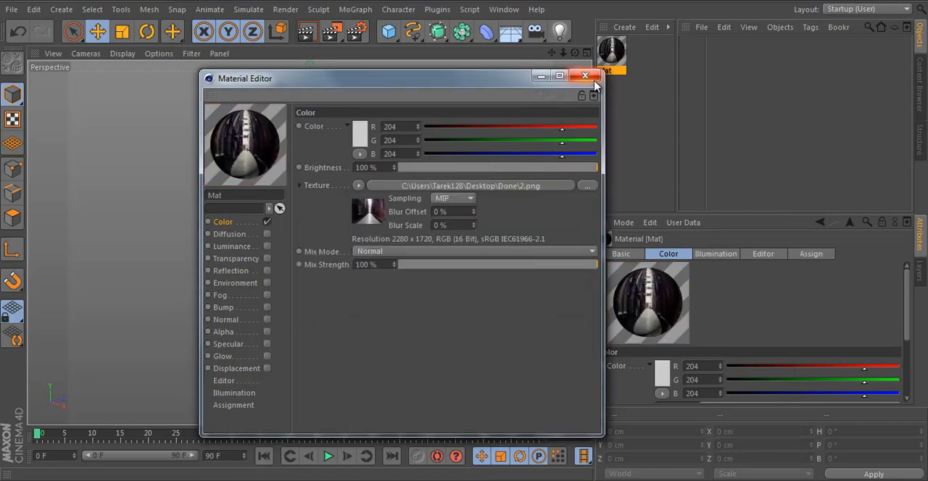
{"action": "left_click", "coordinate": [585, 75]}
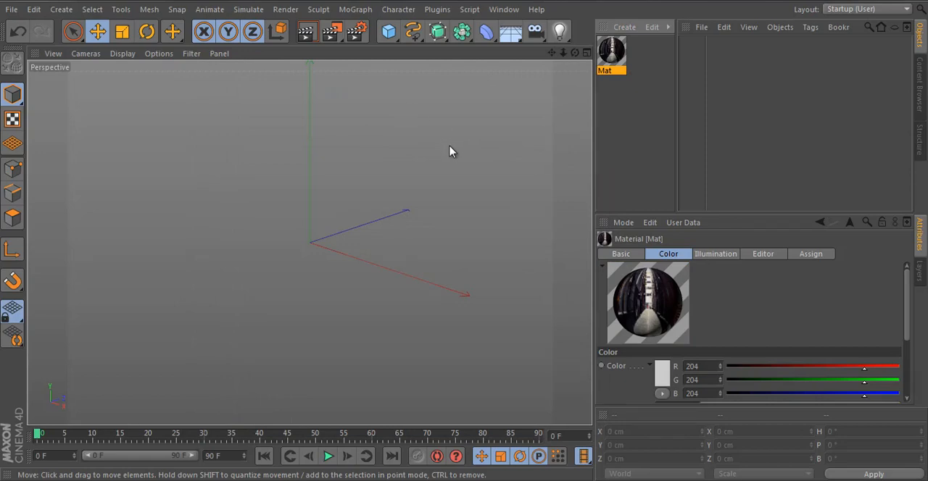
Step: Set the render output to the HDV/HDTV 720 29.97 film/video preset
{"action": "left_click_drag", "start_coordinate": [435, 170], "coordinate": [356, 166], "text": "alt"}
{"action": "left_click", "coordinate": [357, 33]}
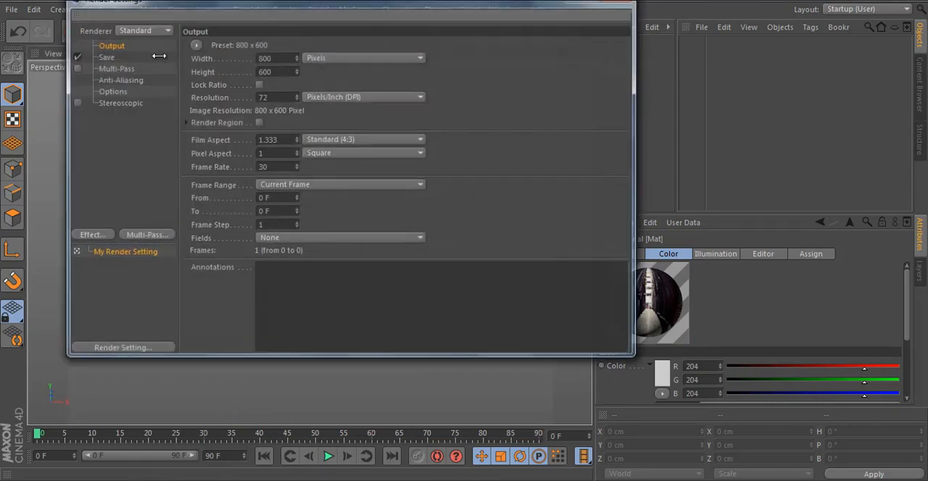
{"action": "left_click", "coordinate": [194, 44]}
{"action": "mouse_move", "coordinate": [223, 106]}
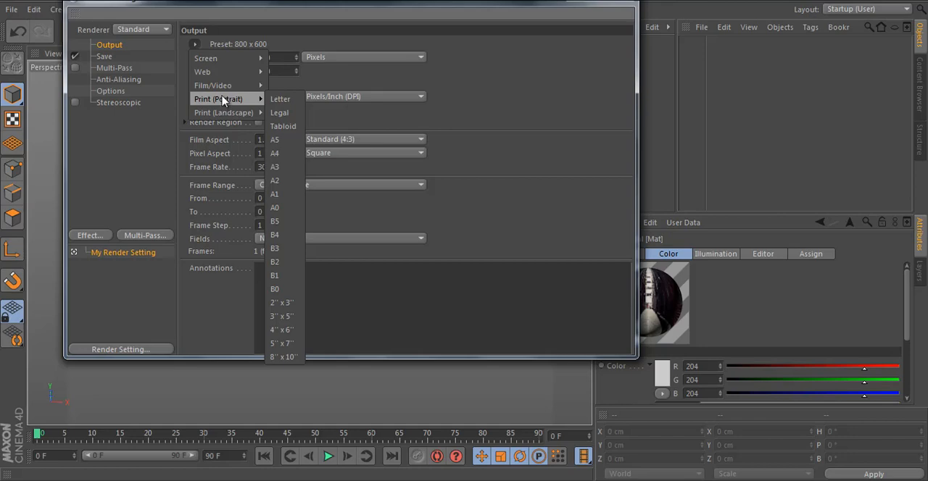
{"action": "mouse_move", "coordinate": [230, 85]}
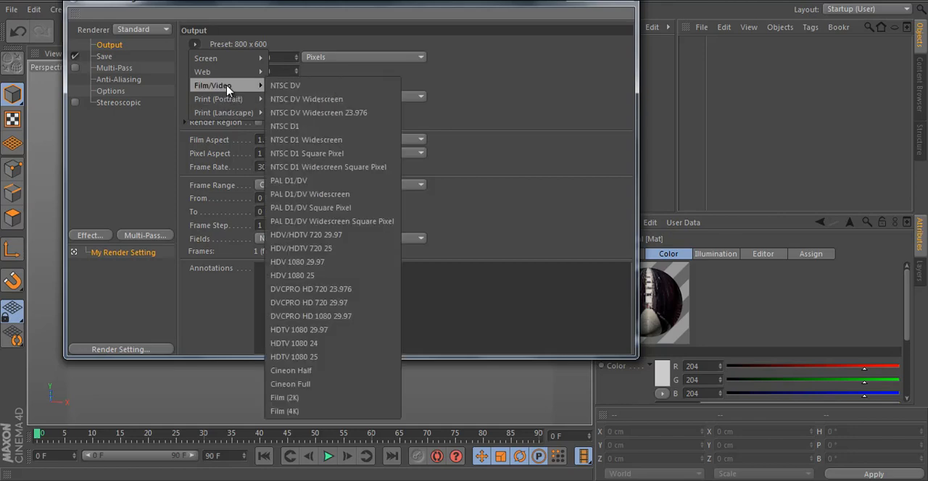
{"action": "left_click", "coordinate": [332, 236]}
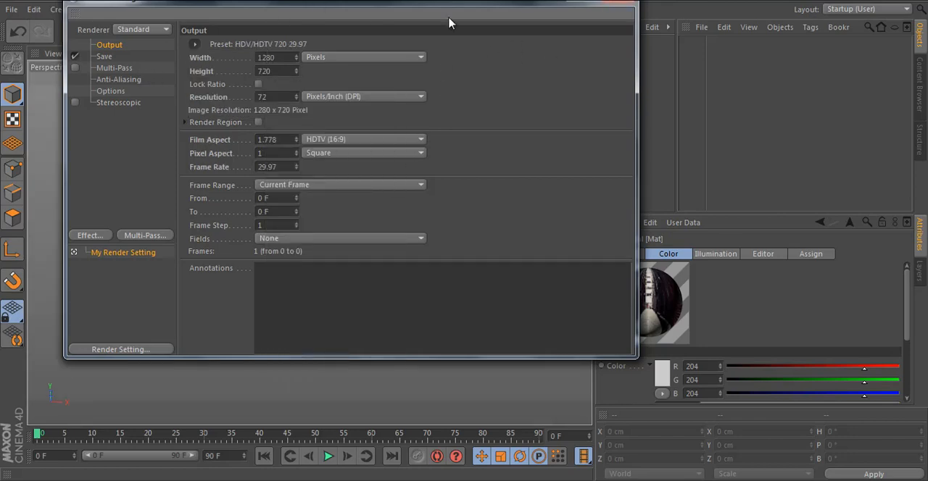
{"action": "left_click", "coordinate": [626, 3]}
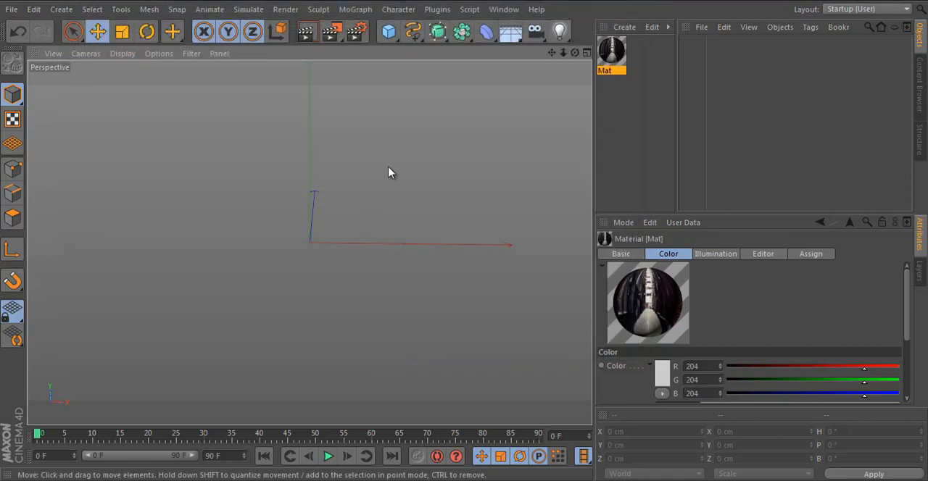
Step: Add a plane to the scene and apply the alley image material to it
{"action": "left_click", "coordinate": [388, 32]}
{"action": "left_click", "coordinate": [519, 87]}
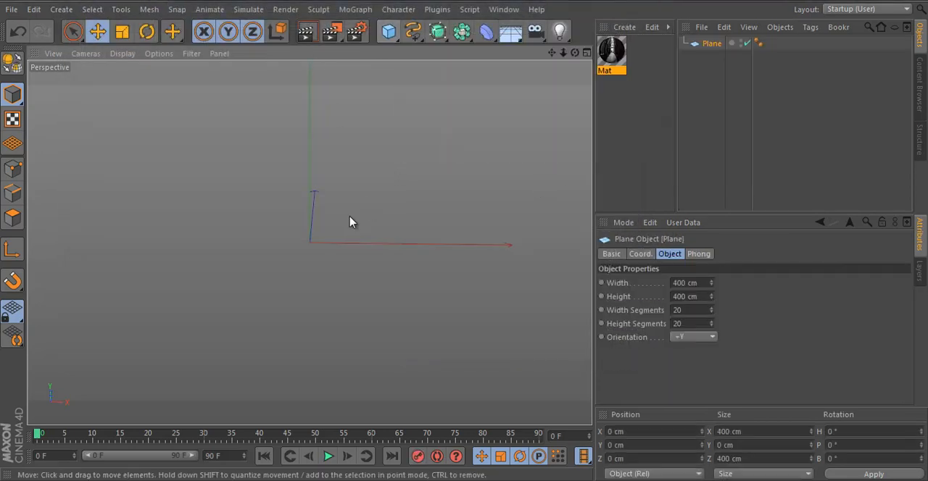
{"action": "left_click_drag", "start_coordinate": [609, 65], "coordinate": [330, 256]}
{"action": "scroll", "coordinate": [330, 255], "scroll_direction": "up", "scroll_amount": 5}
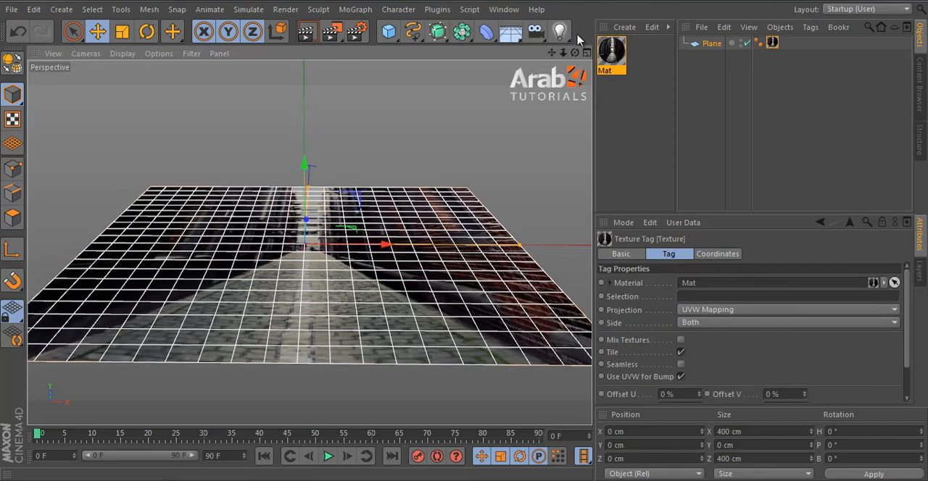
Step: Add a camera, look through it and raise it to a height of about 214 cm
{"action": "left_click", "coordinate": [536, 32]}
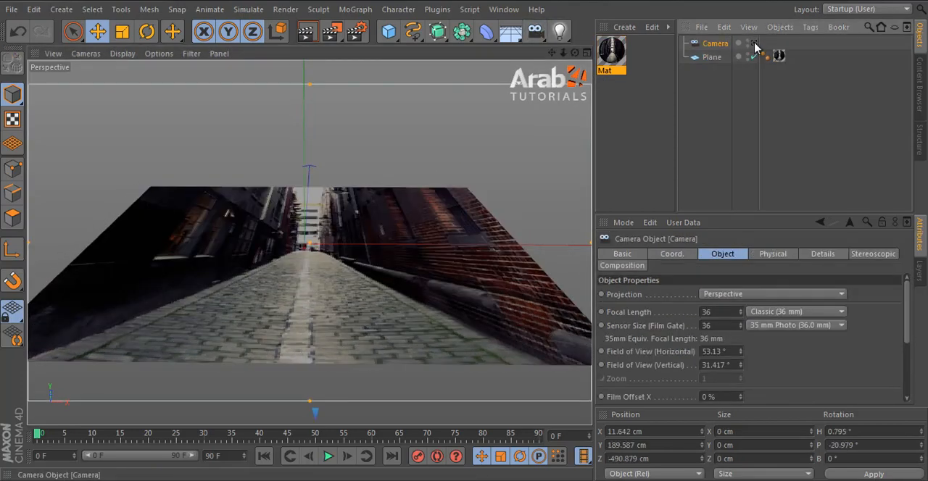
{"action": "left_click", "coordinate": [754, 44]}
{"action": "middle_click_drag", "start_coordinate": [257, 247], "coordinate": [269, 275], "text": "alt"}
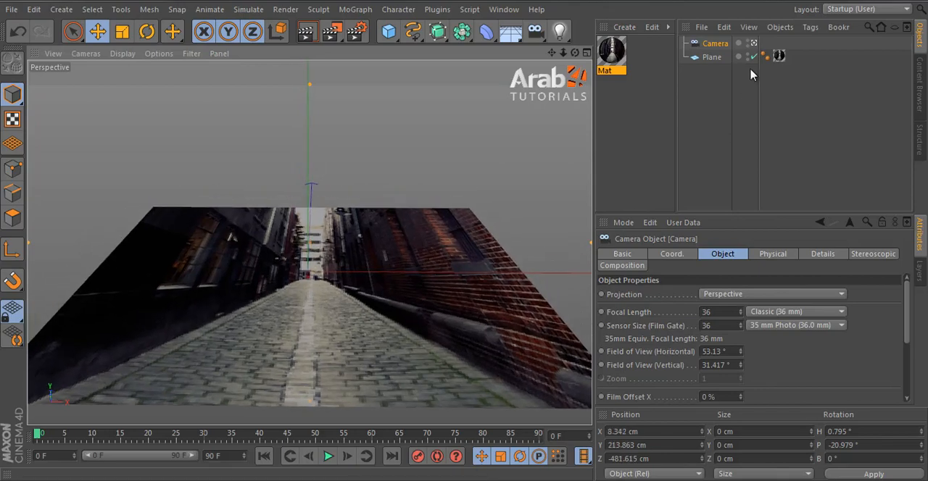
Step: Set the projection of the plane's texture tag to Camera Mapping
{"action": "left_click", "coordinate": [779, 56]}
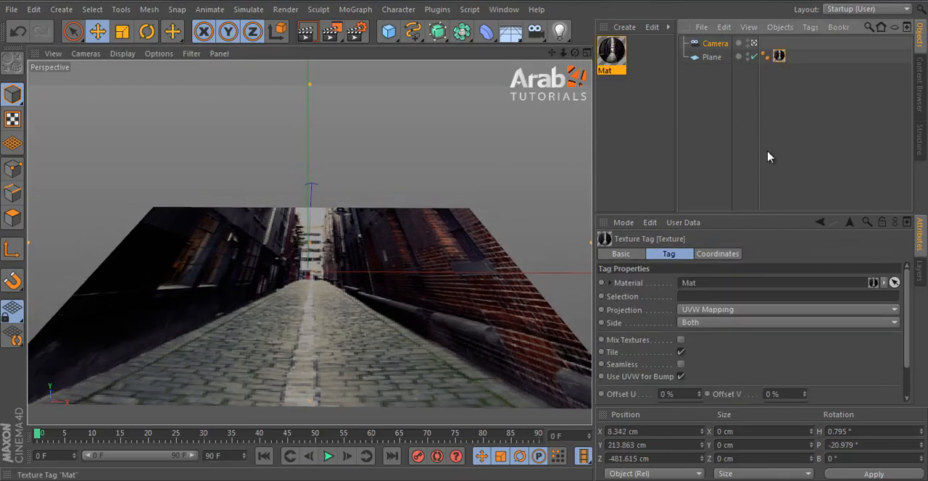
{"action": "left_click", "coordinate": [706, 312]}
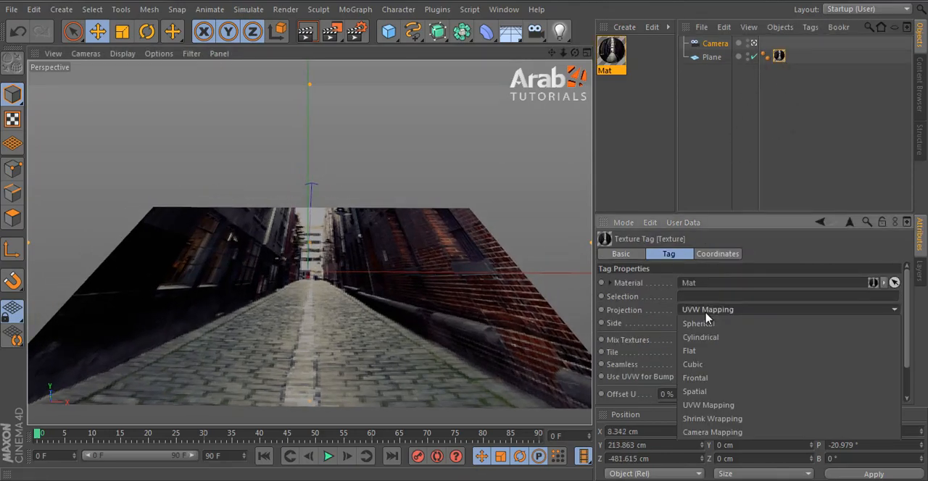
{"action": "left_click", "coordinate": [780, 59]}
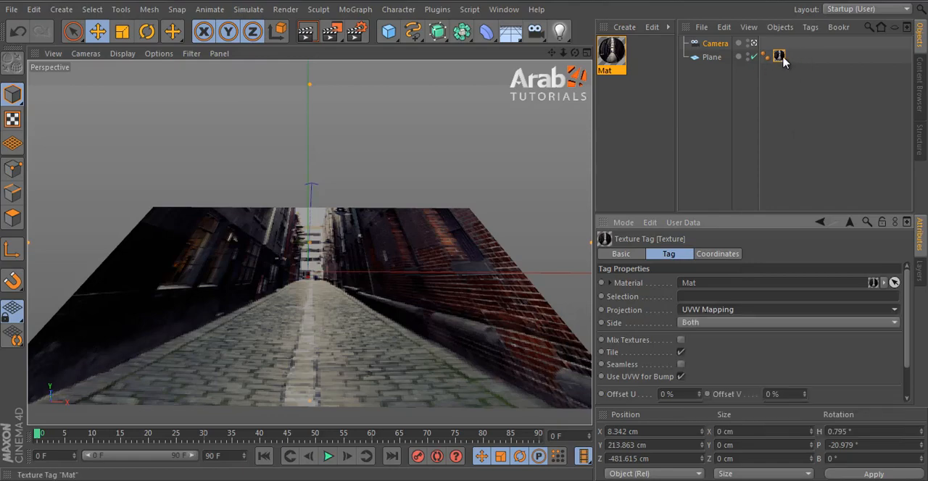
{"action": "left_click", "coordinate": [707, 312]}
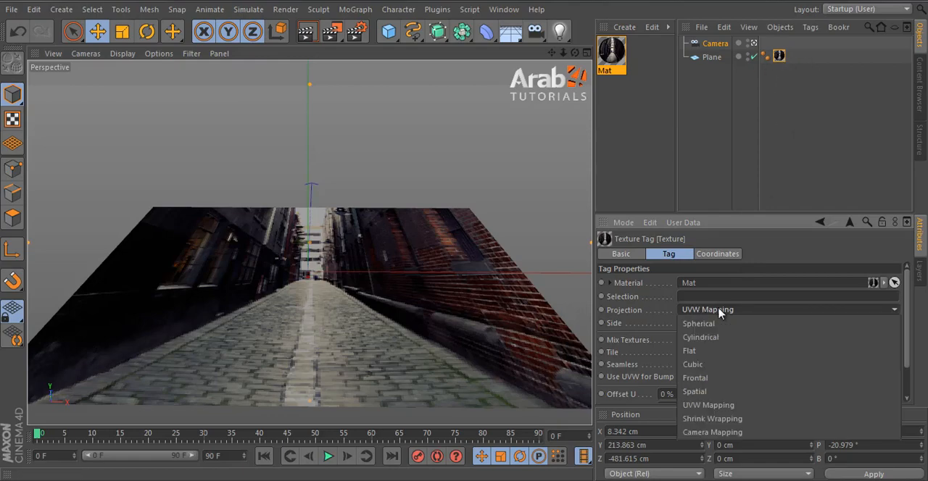
{"action": "left_click", "coordinate": [734, 433]}
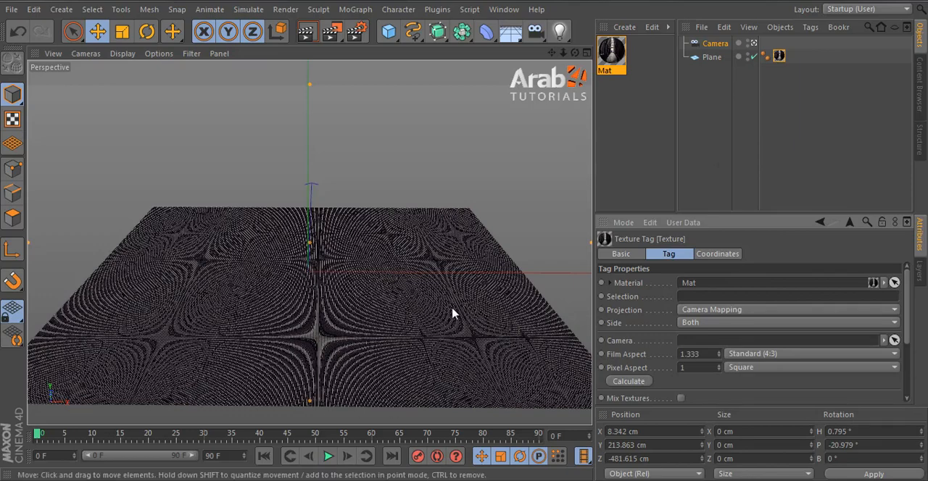
Step: Assign the scene camera as the texture tag's projection camera and adjust the camera to test the projected image
{"action": "left_click_drag", "start_coordinate": [430, 299], "coordinate": [452, 284], "text": "alt"}
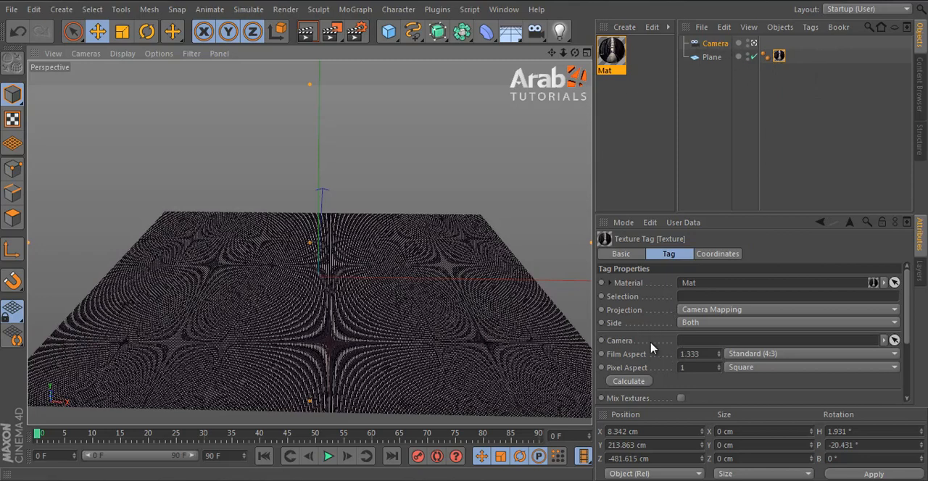
{"action": "left_click", "coordinate": [894, 340]}
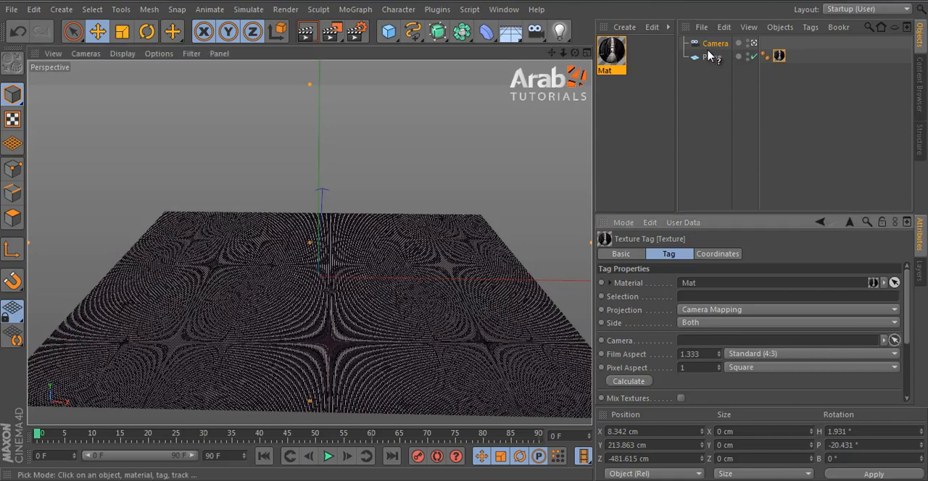
{"action": "left_click", "coordinate": [715, 43]}
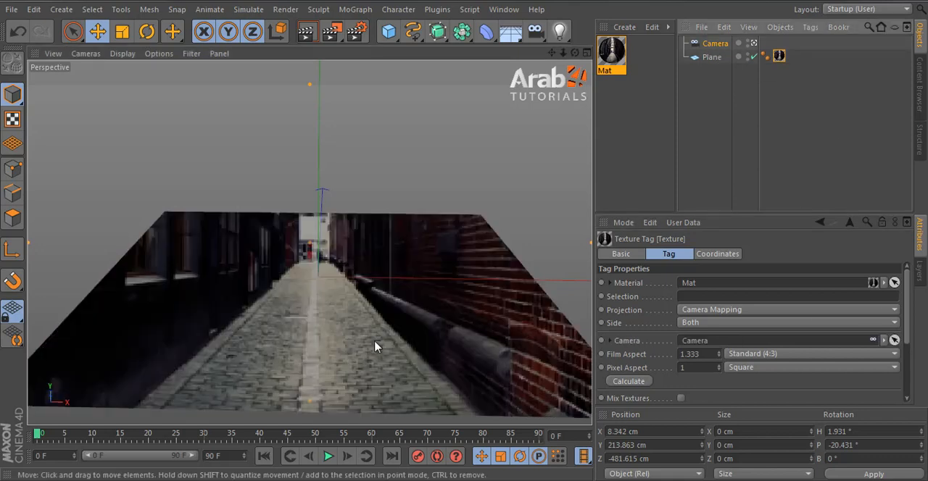
{"action": "middle_click_drag", "start_coordinate": [411, 322], "coordinate": [414, 332], "text": "alt"}
{"action": "mouse_move", "coordinate": [448, 322]}
{"action": "left_mouse_down", "text": "alt"}
{"action": "mouse_move", "coordinate": [441, 327]}
{"action": "mouse_move", "coordinate": [457, 332]}
{"action": "left_mouse_up", "text": "alt"}
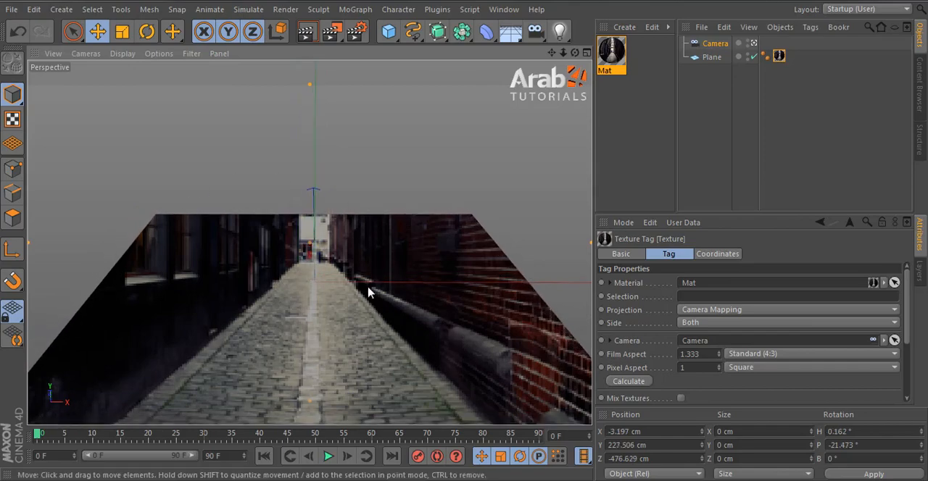
{"action": "left_click_drag", "start_coordinate": [368, 293], "coordinate": [368, 292], "text": "alt"}
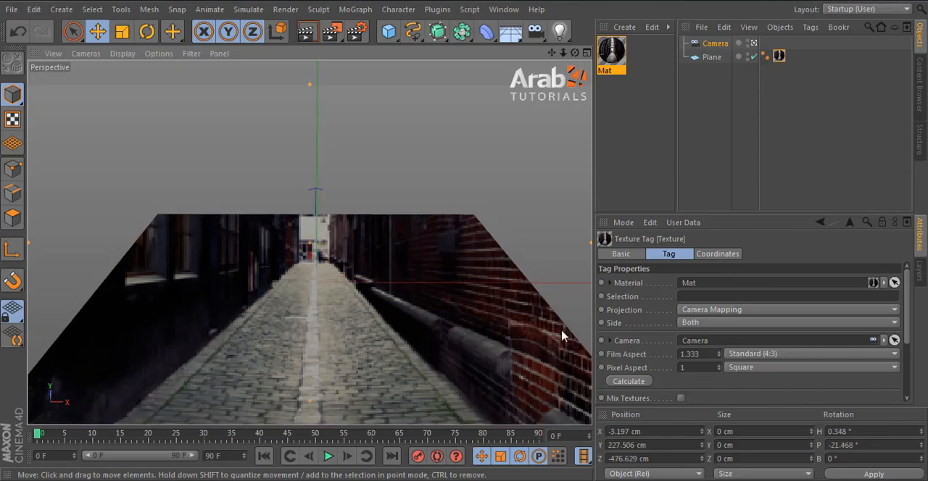
Step: Rename the camera as Camera Projection
{"action": "left_click", "coordinate": [712, 43]}
{"action": "double_click", "coordinate": [716, 43]}
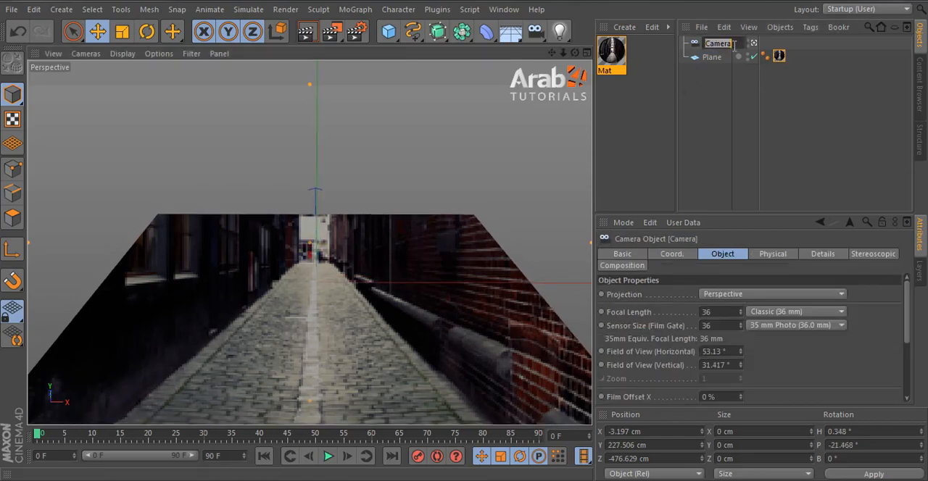
{"action": "left_click", "coordinate": [734, 44]}
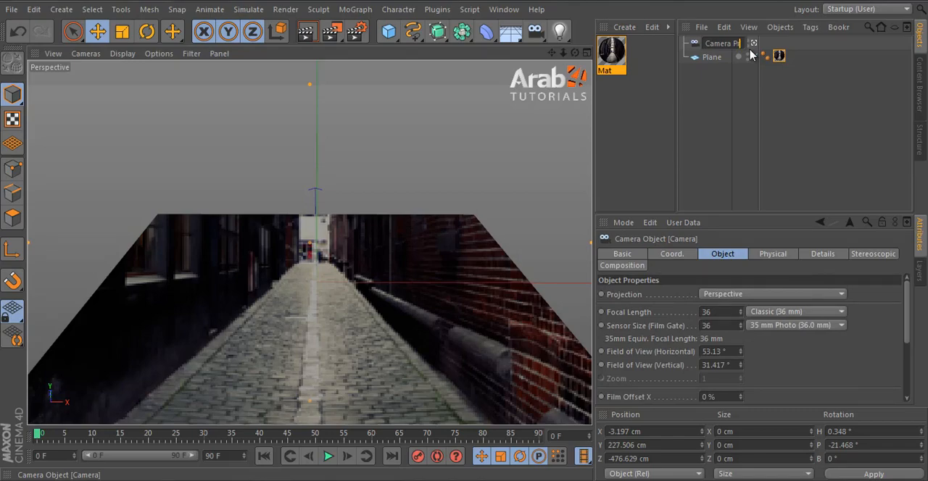
{"action": "type", "text": "Projection"}
{"action": "key", "text": "Return"}
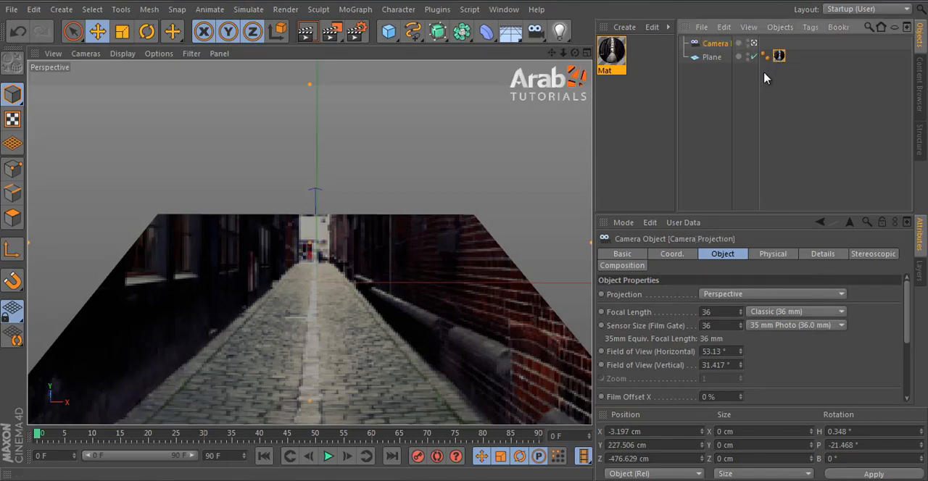
Step: Rename the plane as Floor
{"action": "left_click", "coordinate": [714, 57]}
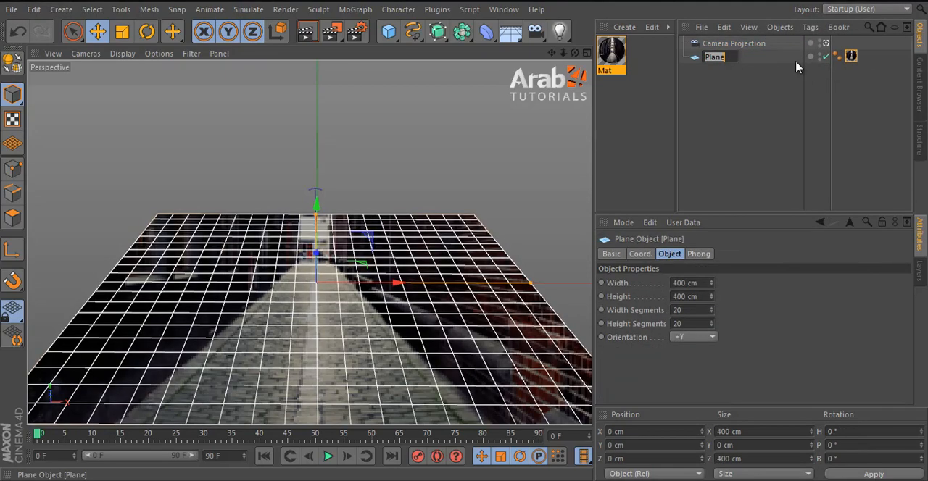
{"action": "type", "text": "Floor"}
{"action": "key", "text": "Return"}
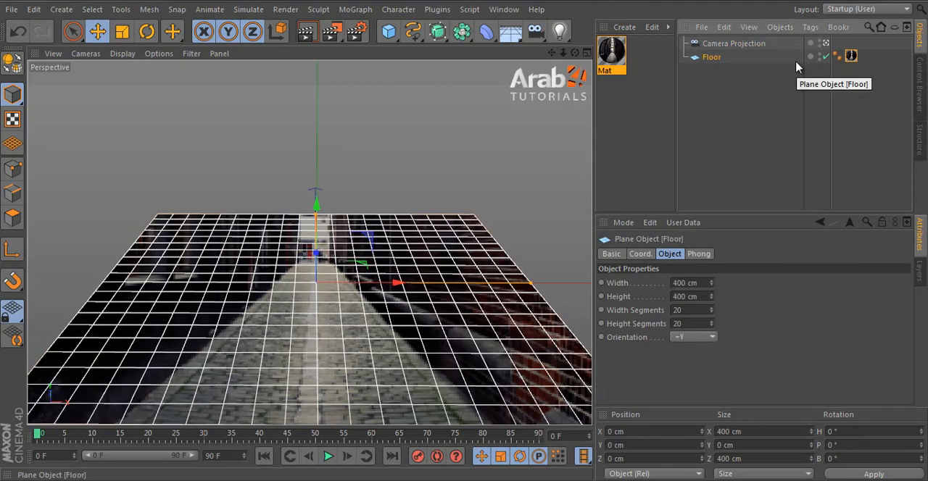
{"action": "left_click", "coordinate": [756, 140]}
Step: Duplicate the Floor plane and rename the copy as Side_Right
{"action": "left_click", "coordinate": [410, 226]}
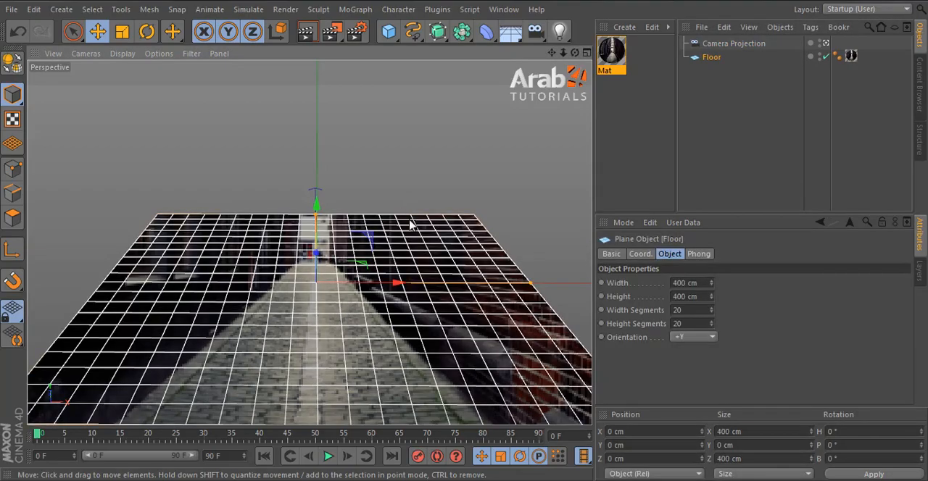
{"action": "left_click_drag", "start_coordinate": [395, 265], "coordinate": [398, 324], "text": "alt"}
{"action": "middle_click_drag", "start_coordinate": [399, 300], "coordinate": [397, 305], "text": "alt"}
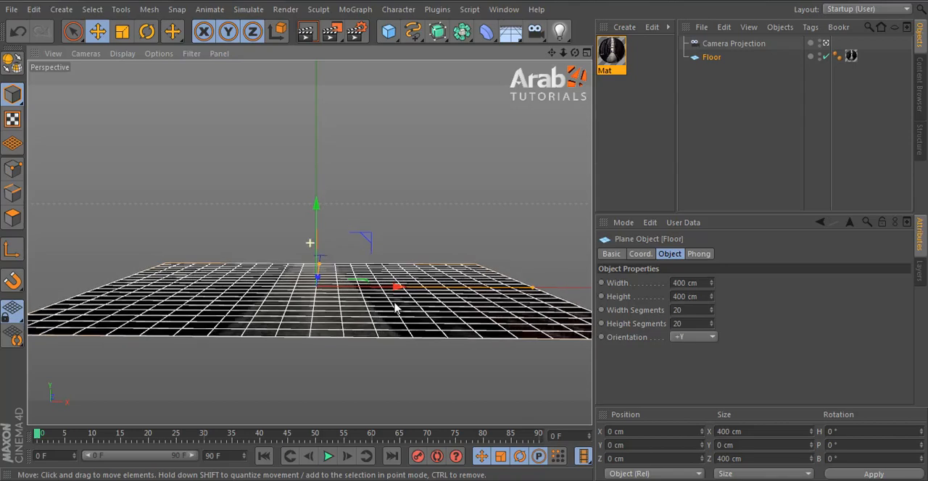
{"action": "left_click", "coordinate": [688, 199]}
{"action": "left_click", "coordinate": [400, 308]}
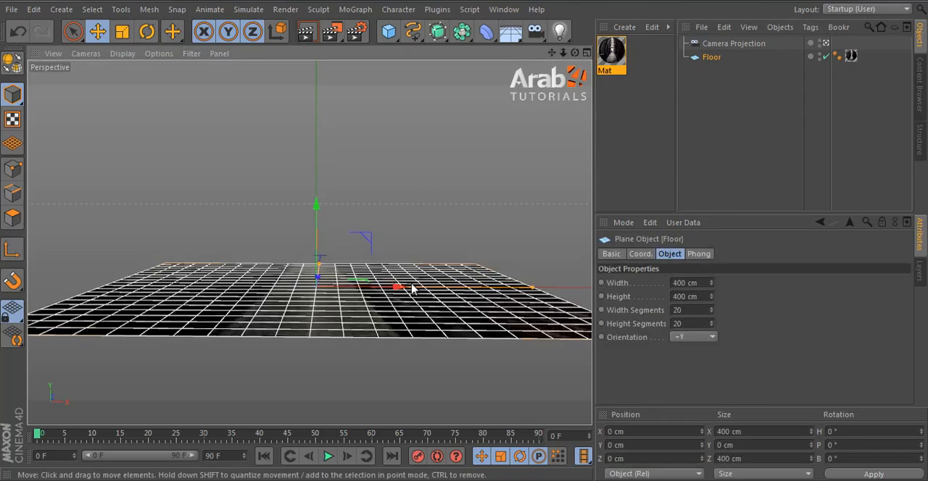
{"action": "mouse_move", "coordinate": [711, 63]}
{"action": "left_mouse_down", "text": "ctrl"}
{"action": "mouse_move", "coordinate": [716, 91]}
{"action": "mouse_move", "coordinate": [718, 78]}
{"action": "left_mouse_up", "text": "ctrl"}
{"action": "double_click", "coordinate": [716, 71]}
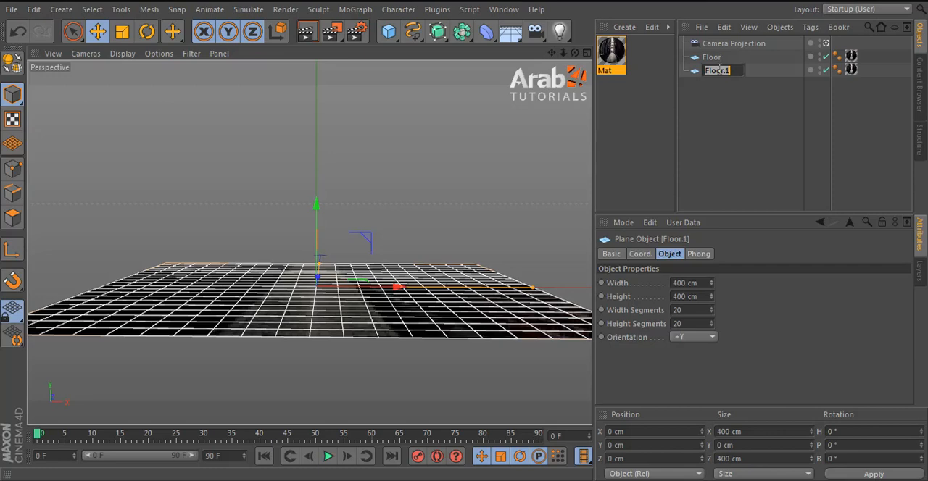
{"action": "type", "text": "Side_Right"}
{"action": "key", "text": "Return"}
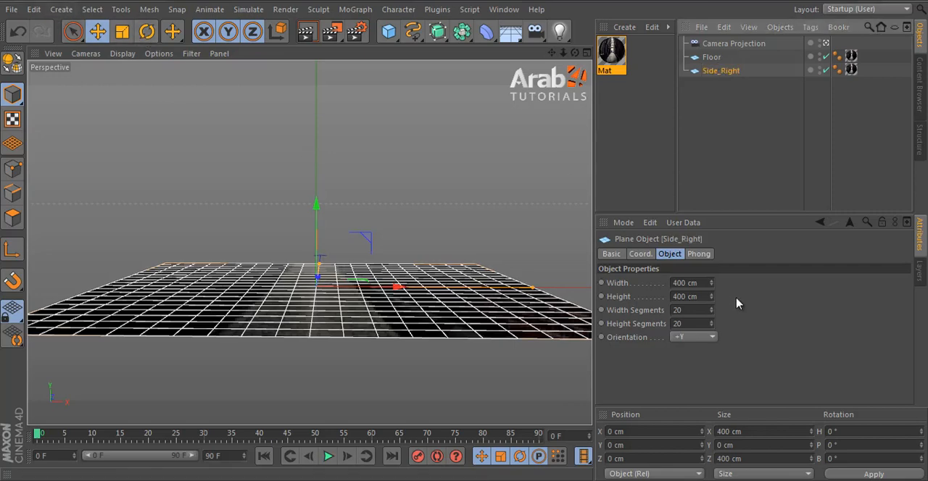
Step: Set the Side_Right plane's orientation to -X and move it to X 180 cm near the floor's right edge
{"action": "left_click", "coordinate": [708, 341]}
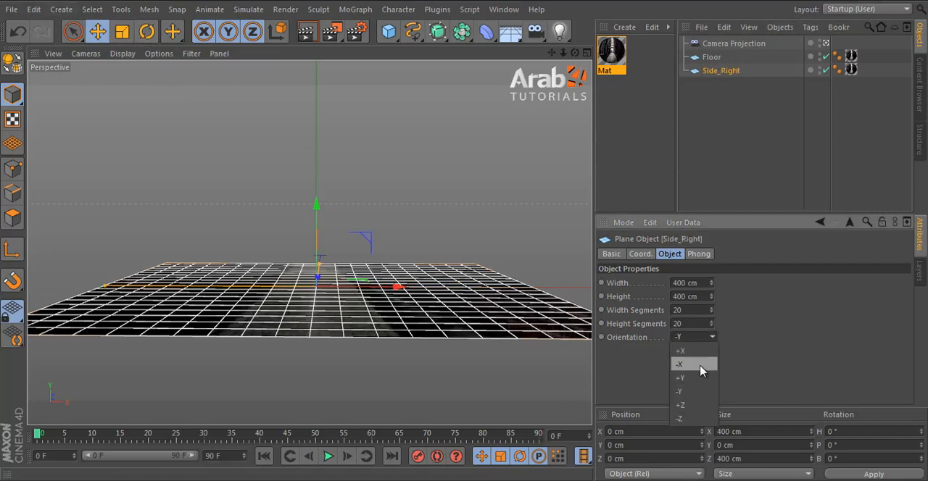
{"action": "left_click", "coordinate": [699, 368]}
{"action": "left_click_drag", "start_coordinate": [404, 287], "coordinate": [466, 240]}
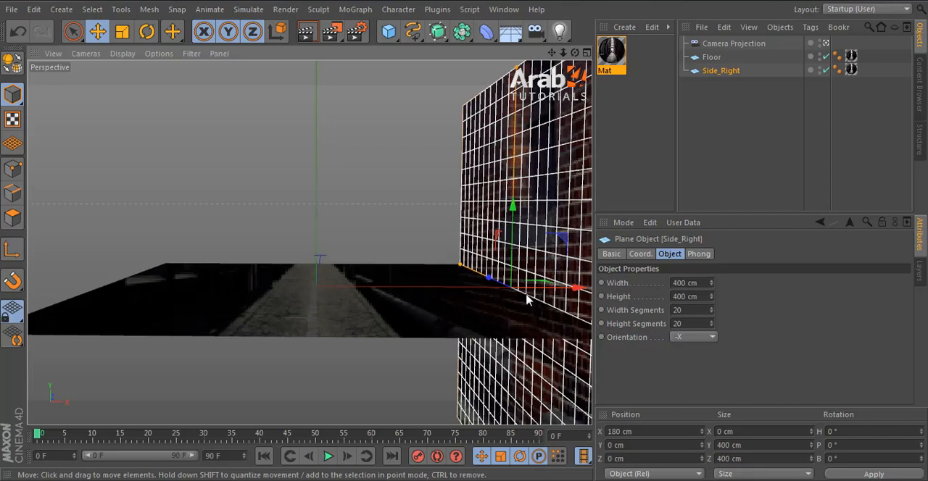
Step: Duplicate the Side_Right wall and place the copy near the floor's left edge at X -180 cm
{"action": "left_click_drag", "start_coordinate": [563, 296], "coordinate": [162, 312], "text": "ctrl"}
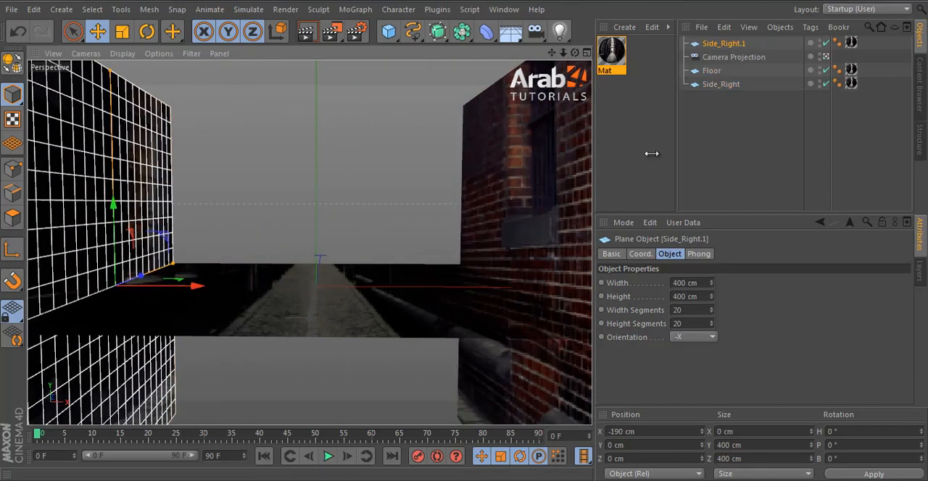
{"action": "middle_click", "coordinate": [485, 201]}
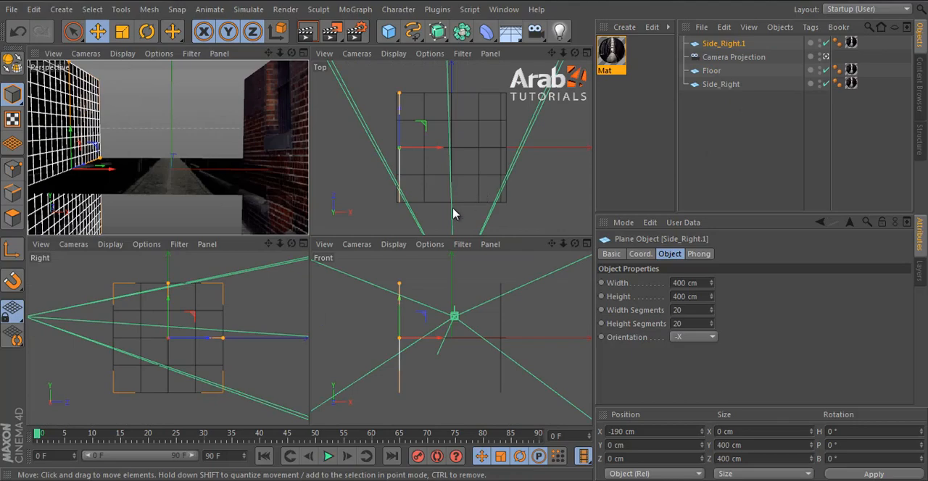
{"action": "middle_click", "coordinate": [491, 207]}
{"action": "left_click_drag", "start_coordinate": [284, 246], "coordinate": [281, 249]}
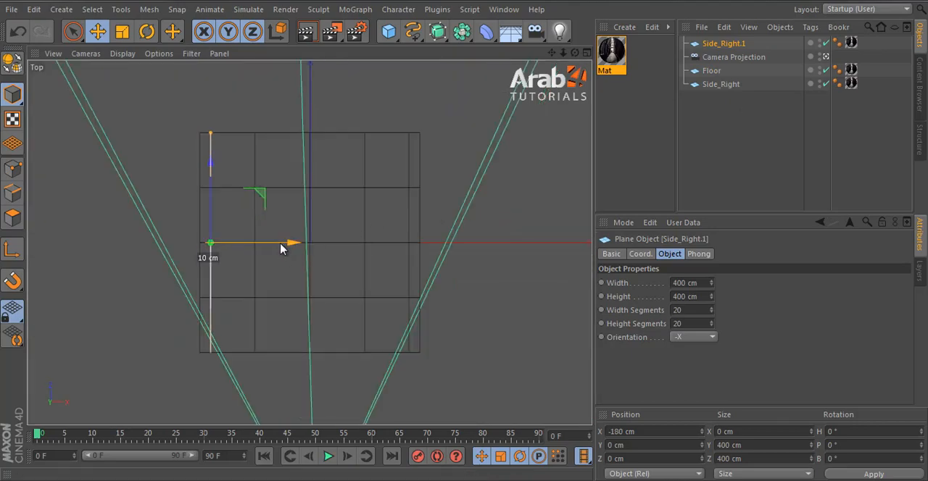
{"action": "middle_click", "coordinate": [410, 213]}
{"action": "middle_click", "coordinate": [153, 202]}
Step: Rename the duplicated wall as Side_Left and reorder it below Side_Right in the object list
{"action": "double_click", "coordinate": [727, 44]}
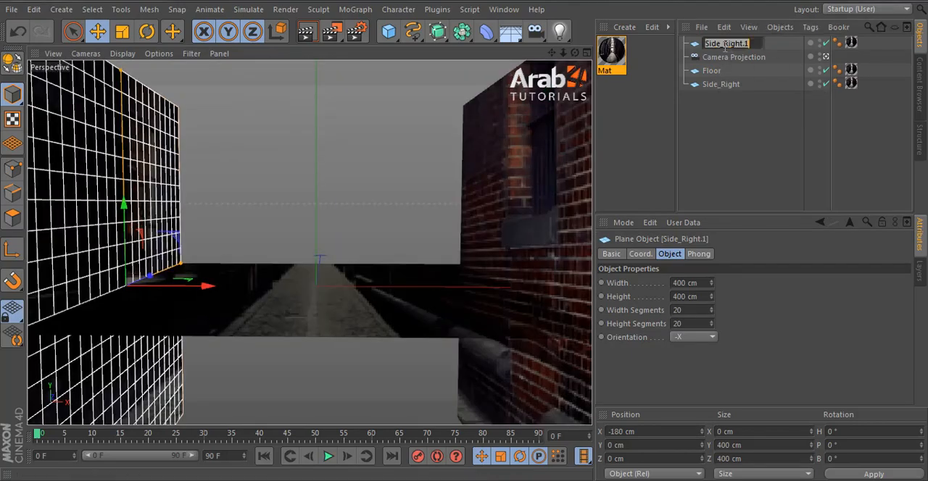
{"action": "key", "text": "shift+End"}
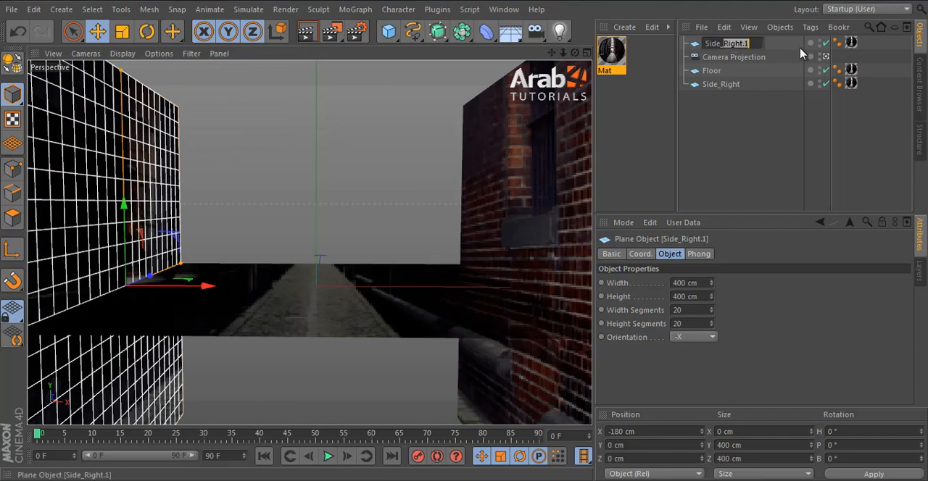
{"action": "type", "text": "Lef"}
{"action": "key", "text": "Return"}
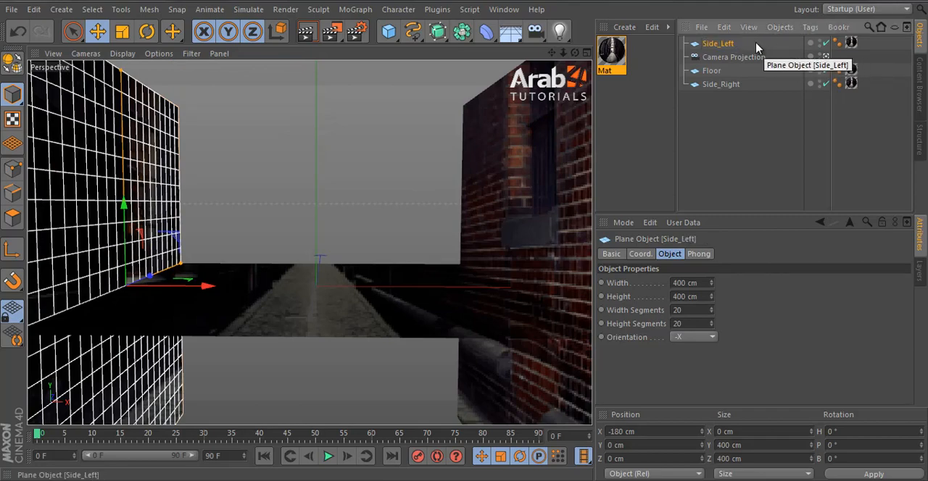
{"action": "left_click_drag", "start_coordinate": [732, 57], "coordinate": [735, 146]}
{"action": "key", "text": "ctrl+z"}
{"action": "left_click_drag", "start_coordinate": [716, 44], "coordinate": [709, 132]}
{"action": "left_click", "coordinate": [717, 70]}
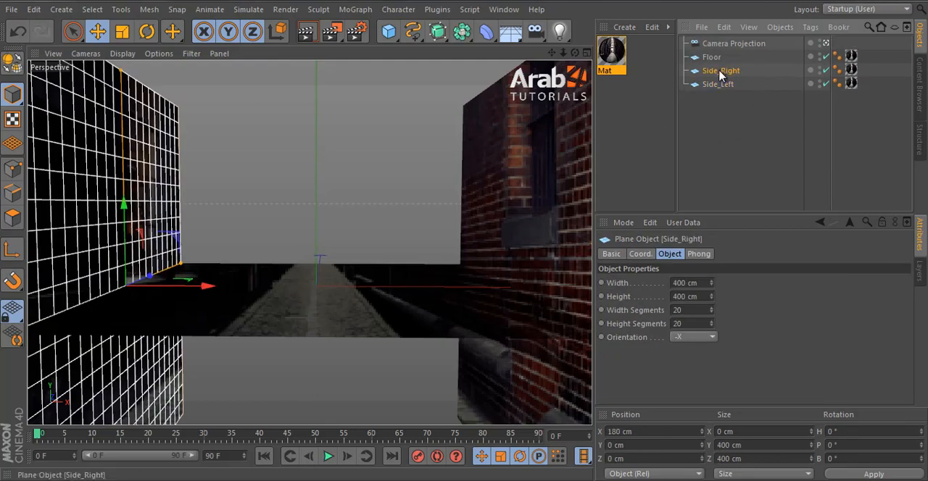
{"action": "left_click", "coordinate": [718, 84]}
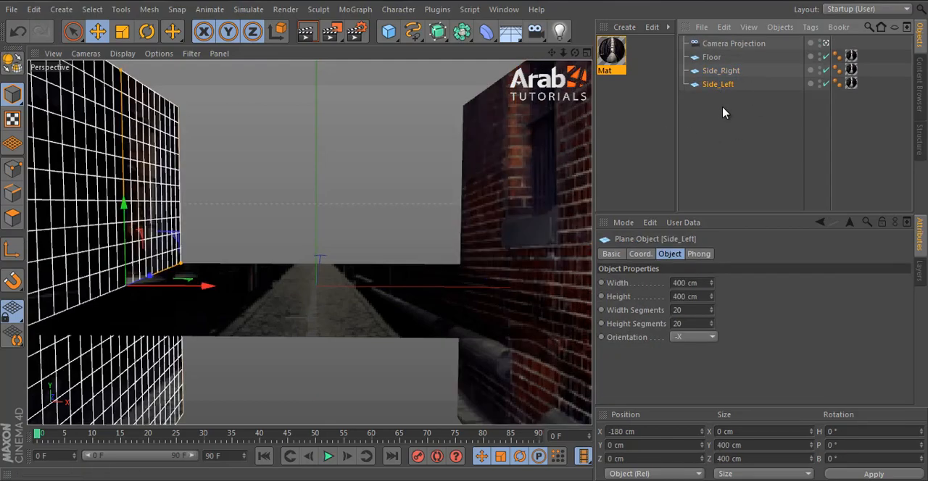
Step: Lower the Floor plane to Y about -61 cm and widen it slightly
{"action": "left_click", "coordinate": [324, 323]}
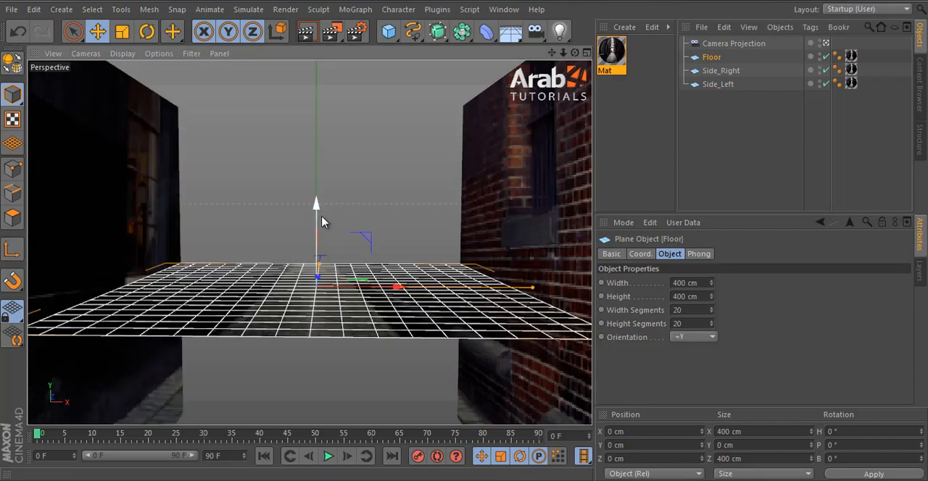
{"action": "left_click_drag", "start_coordinate": [317, 207], "coordinate": [317, 281]}
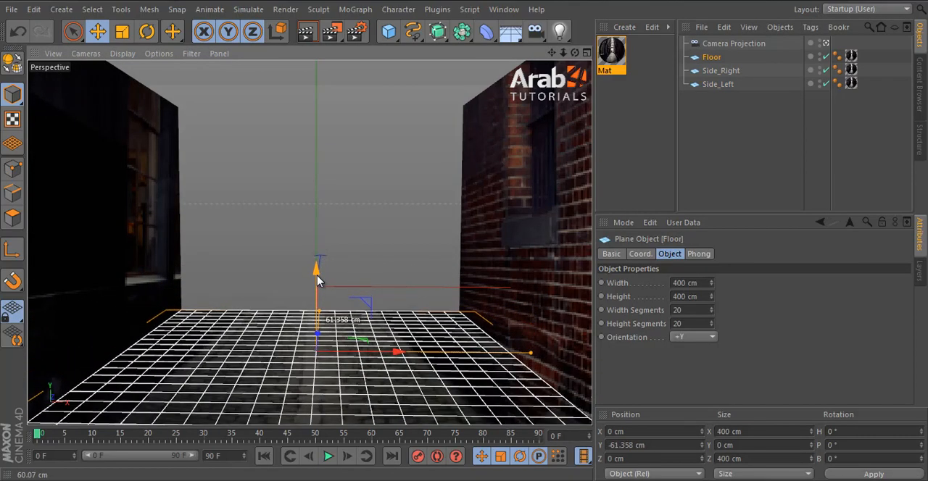
{"action": "left_click_drag", "start_coordinate": [384, 197], "coordinate": [379, 262], "text": "alt"}
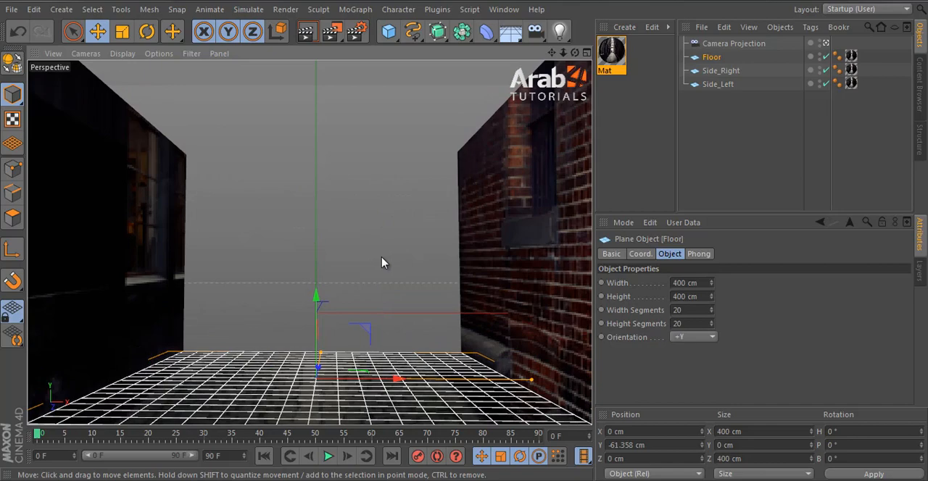
{"action": "left_click", "coordinate": [715, 182]}
{"action": "left_click", "coordinate": [558, 284]}
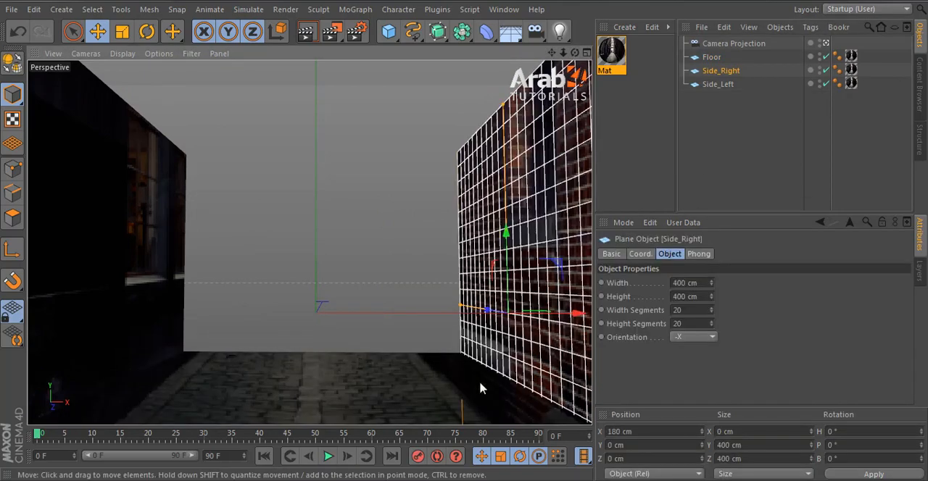
{"action": "left_click", "coordinate": [439, 394]}
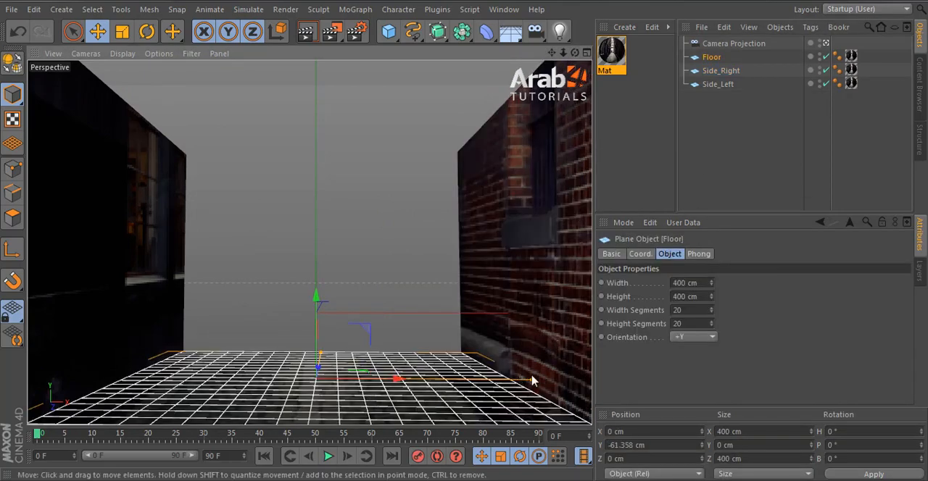
{"action": "left_click_drag", "start_coordinate": [535, 379], "coordinate": [543, 381]}
Step: Move both walls inward, placing Side_Right at X about 122 cm and Side_Left at X about -147 cm
{"action": "left_click", "coordinate": [567, 286]}
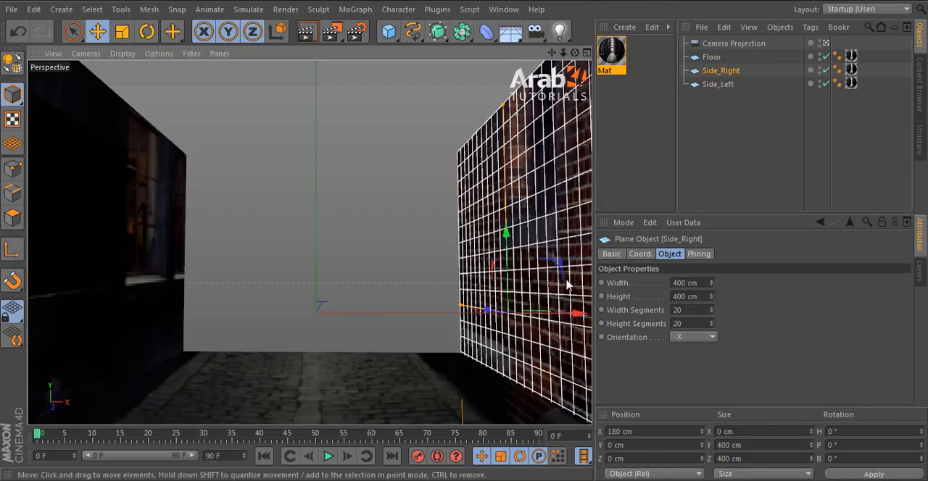
{"action": "left_click_drag", "start_coordinate": [577, 315], "coordinate": [511, 331]}
{"action": "left_click", "coordinate": [103, 311]}
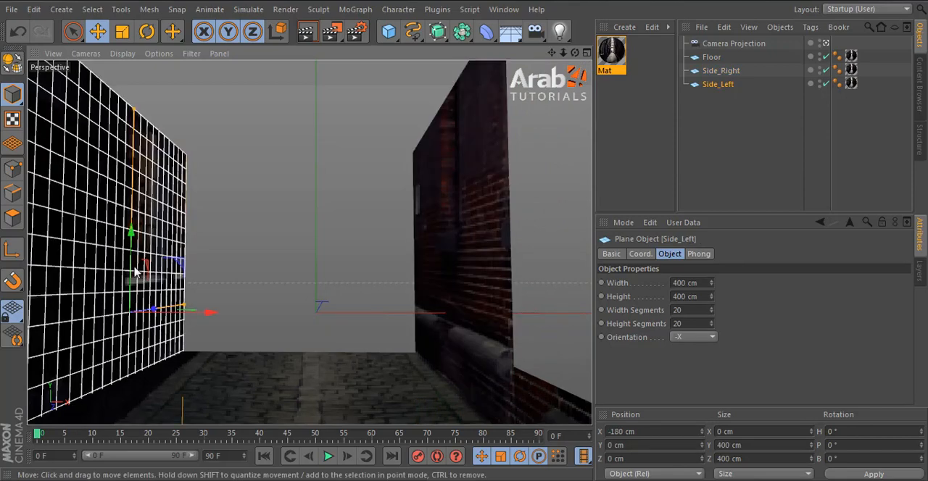
{"action": "left_click_drag", "start_coordinate": [205, 315], "coordinate": [232, 322]}
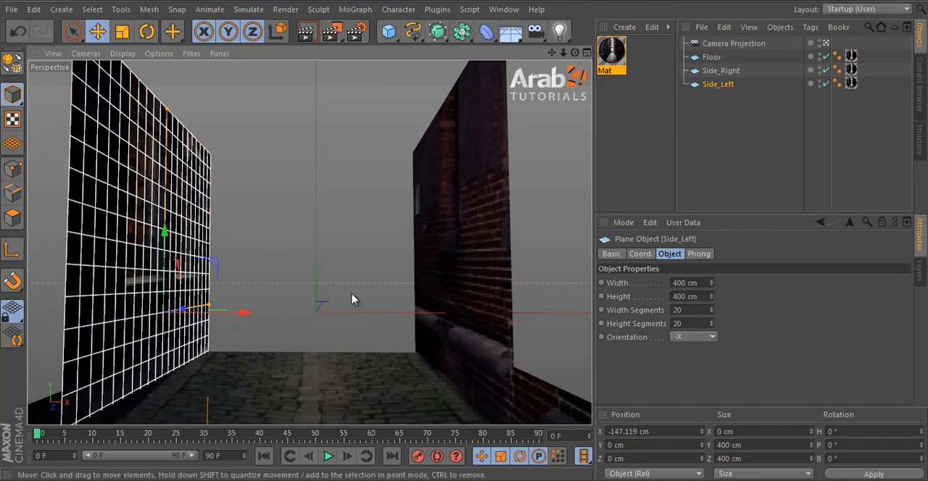
{"action": "left_click", "coordinate": [787, 132]}
Step: Set the height of the Floor, Side_Right and Side_Left planes together to 2341 cm
{"action": "left_click", "coordinate": [474, 263]}
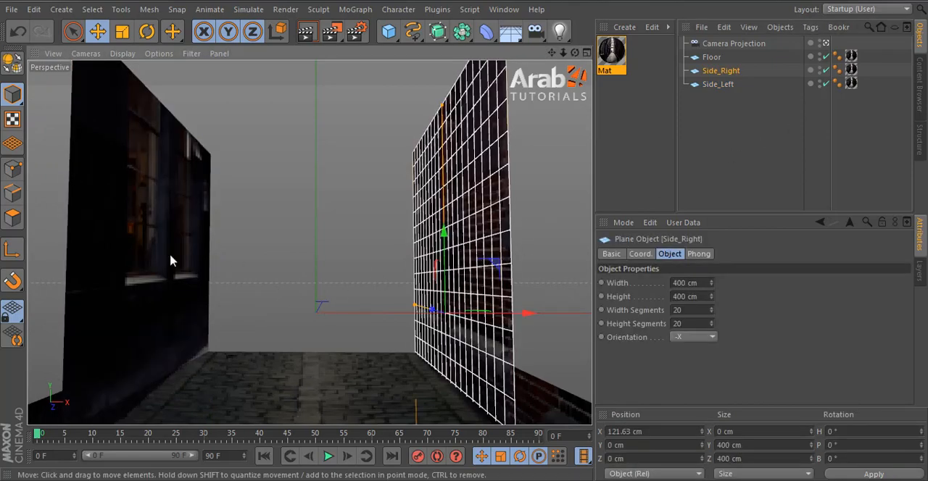
{"action": "left_click", "coordinate": [136, 259], "text": "shift"}
{"action": "left_click", "coordinate": [302, 372], "text": "shift"}
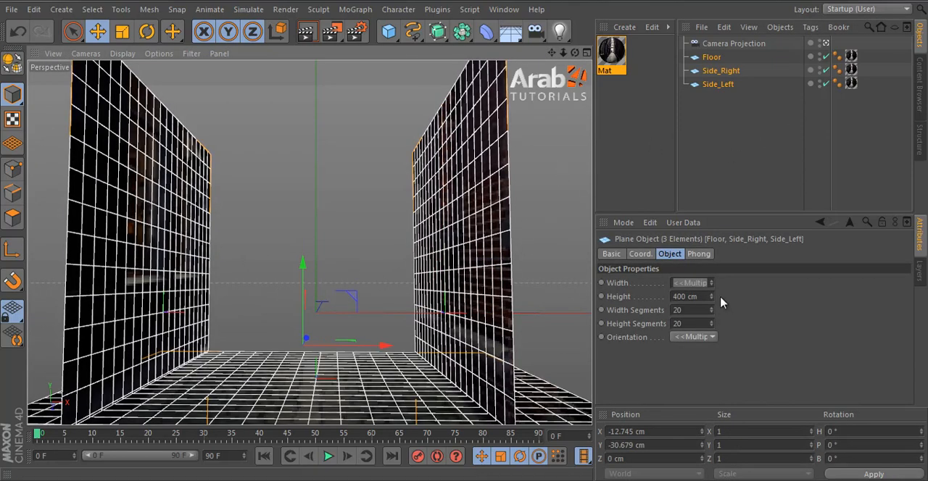
{"action": "mouse_move", "coordinate": [716, 302]}
{"action": "left_mouse_down"}
{"action": "mouse_move", "coordinate": [716, 292]}
{"action": "mouse_move", "coordinate": [712, 302]}
{"action": "left_mouse_up"}
{"action": "left_click_drag", "start_coordinate": [712, 303], "coordinate": [732, 272]}
Step: Move the three lengthened planes forward along the camera's view direction to Z 720.5 cm
{"action": "middle_click", "coordinate": [314, 251]}
{"action": "middle_click", "coordinate": [453, 213]}
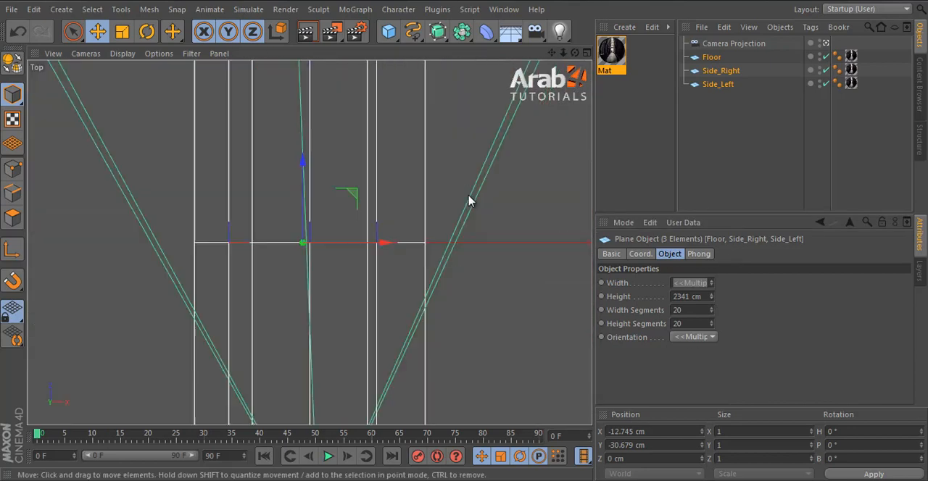
{"action": "scroll", "coordinate": [435, 232], "scroll_direction": "down", "scroll_amount": 6}
{"action": "left_click_drag", "start_coordinate": [362, 271], "coordinate": [385, 211]}
{"action": "middle_click", "coordinate": [265, 203]}
{"action": "middle_click", "coordinate": [264, 203]}
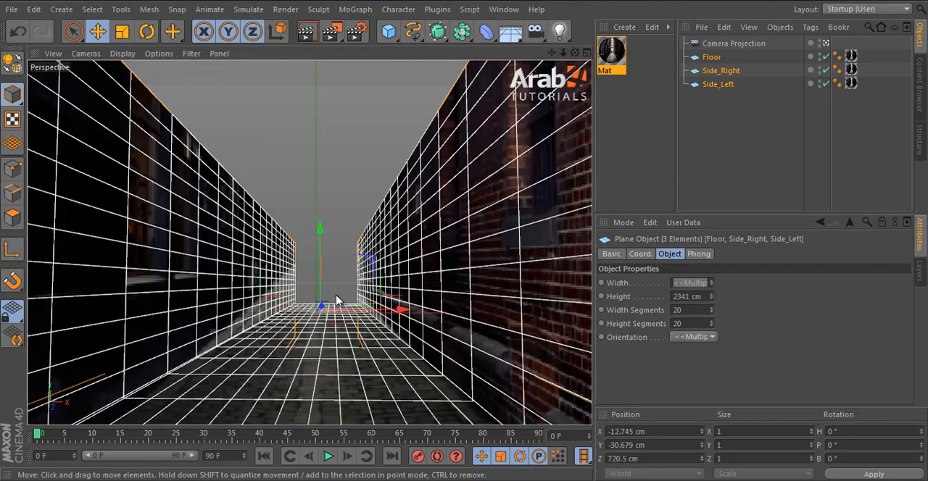
Step: Adjust the perspective view until the wall and floor edges line up with the projected alley photo
{"action": "left_click", "coordinate": [715, 198]}
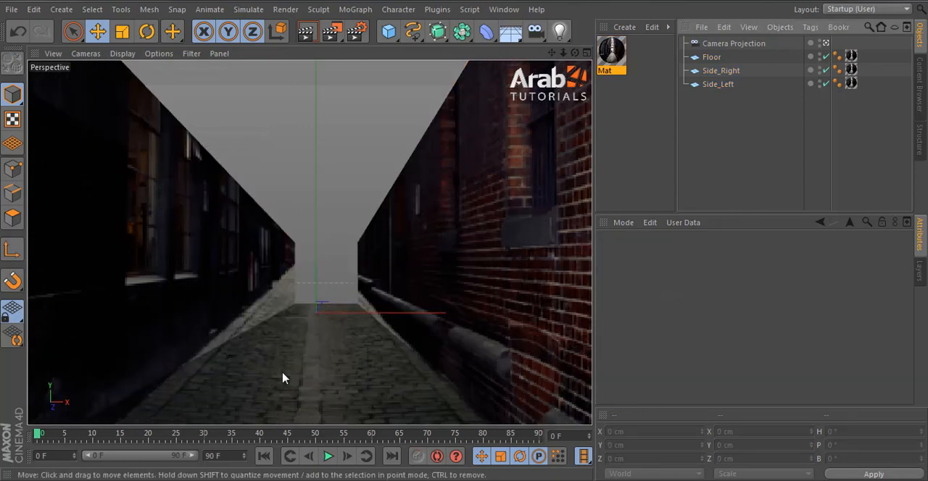
{"action": "left_click", "coordinate": [406, 284]}
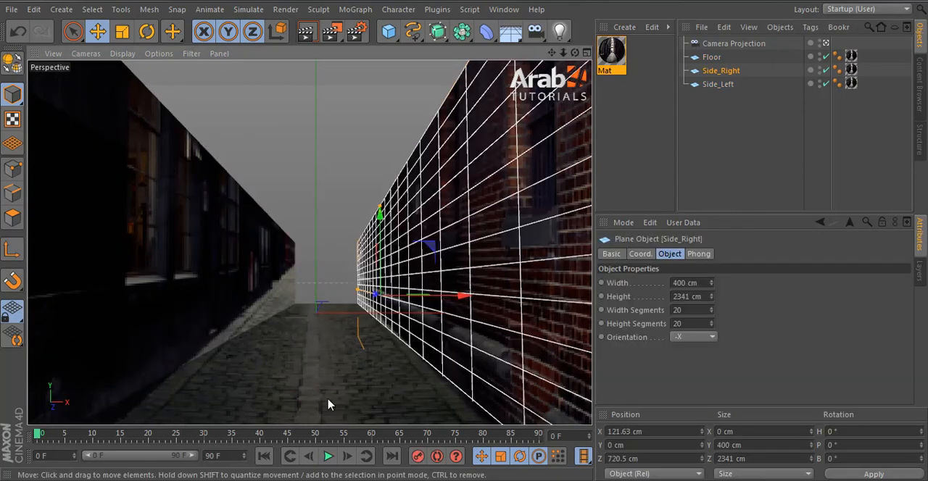
{"action": "left_click", "coordinate": [327, 399], "text": "shift"}
{"action": "left_click", "coordinate": [252, 310], "text": "shift"}
{"action": "mouse_move", "coordinate": [382, 331]}
{"action": "left_mouse_down", "text": "alt"}
{"action": "mouse_move", "coordinate": [416, 326]}
{"action": "mouse_move", "coordinate": [426, 343]}
{"action": "mouse_move", "coordinate": [384, 319]}
{"action": "left_mouse_up", "text": "alt"}
{"action": "left_click", "coordinate": [751, 182]}
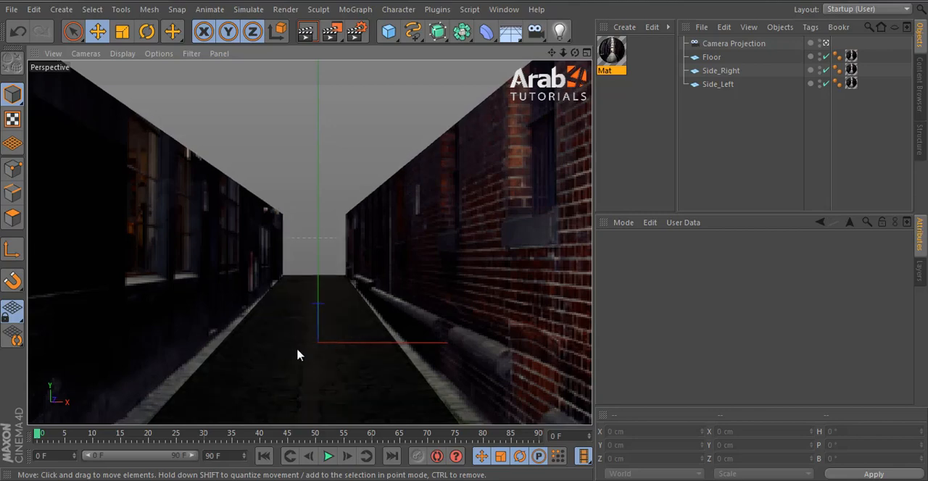
{"action": "left_click_drag", "start_coordinate": [297, 351], "coordinate": [303, 350], "text": "alt"}
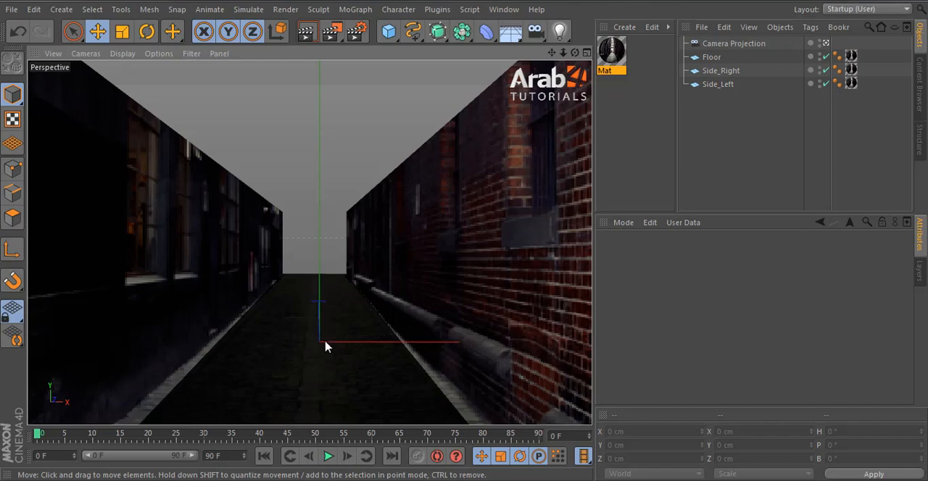
{"action": "left_click_drag", "start_coordinate": [325, 347], "coordinate": [384, 316], "text": "alt"}
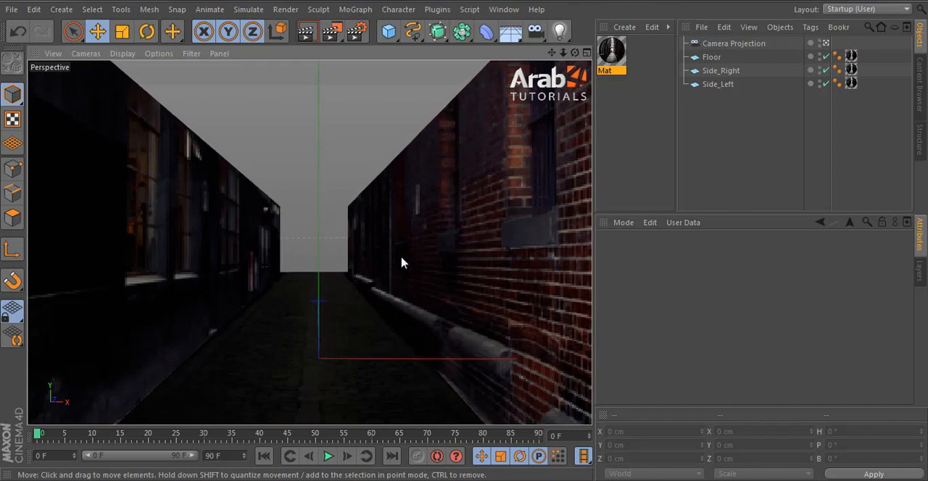
{"action": "left_click_drag", "start_coordinate": [314, 280], "coordinate": [315, 290], "text": "alt"}
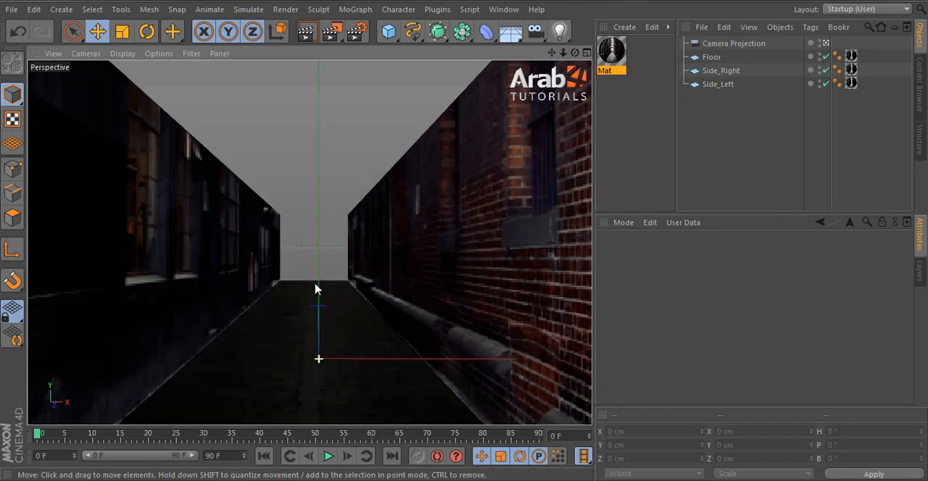
Step: Move the Floor, Side_Right and Side_Left planes forward together to Z about 1165 cm and set their height to 4000 cm
{"action": "middle_click", "coordinate": [469, 277]}
{"action": "middle_click", "coordinate": [449, 164]}
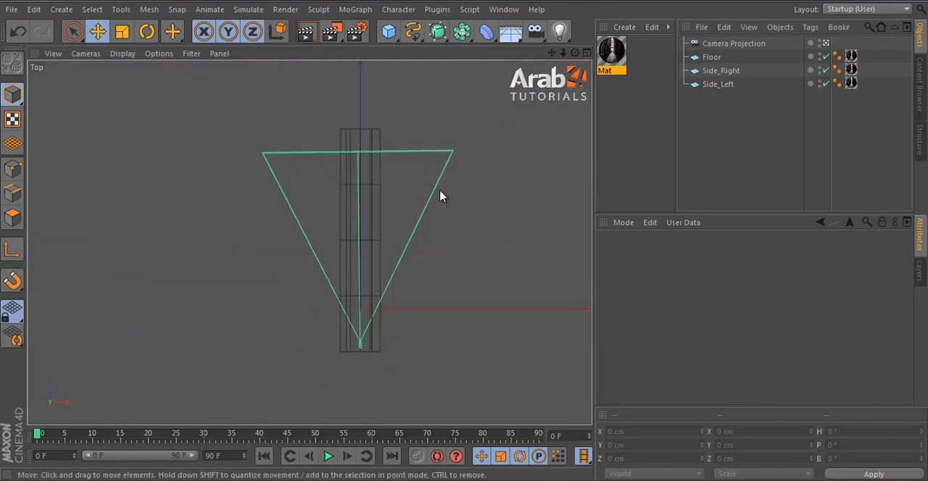
{"action": "middle_click", "coordinate": [443, 213]}
{"action": "middle_click", "coordinate": [209, 208]}
{"action": "left_click", "coordinate": [385, 263]}
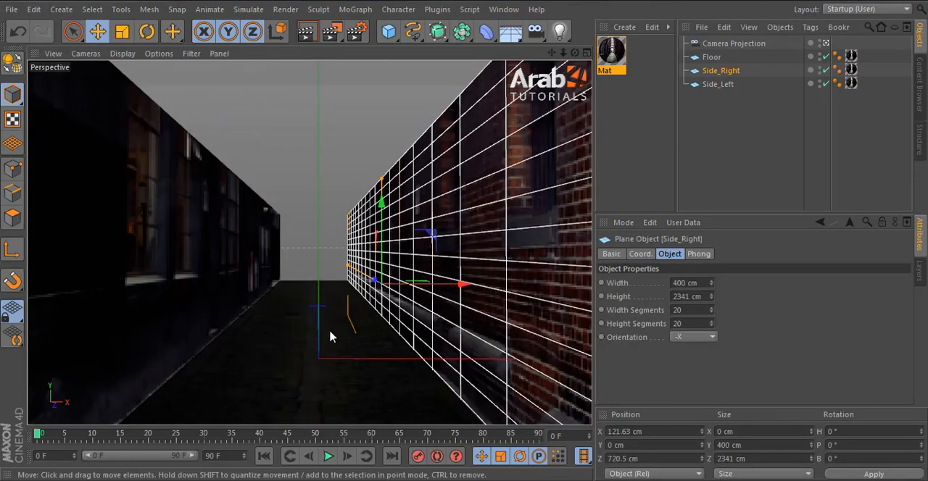
{"action": "left_click", "coordinate": [302, 336], "text": "shift"}
{"action": "left_click", "coordinate": [240, 270], "text": "shift"}
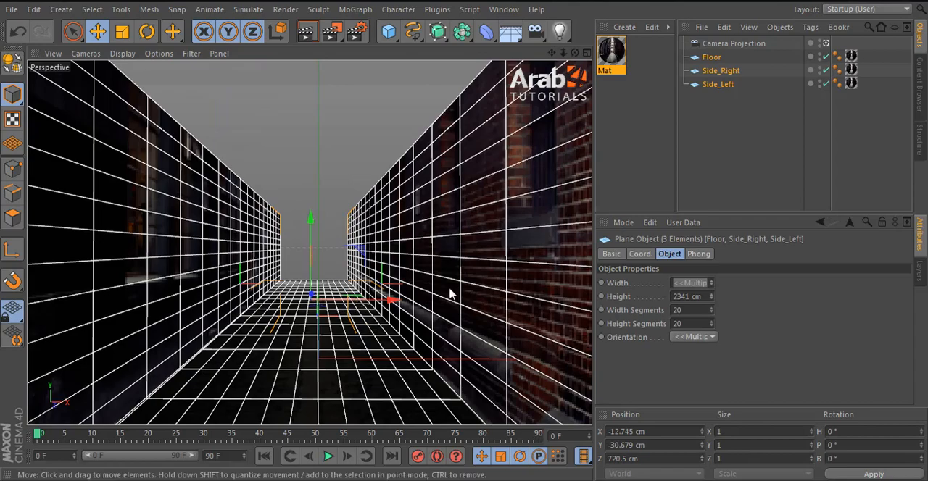
{"action": "middle_click", "coordinate": [482, 159]}
{"action": "left_click_drag", "start_coordinate": [477, 135], "coordinate": [485, 115]}
{"action": "left_click_drag", "start_coordinate": [710, 299], "coordinate": [589, 290]}
{"action": "type", "text": "4000"}
{"action": "key", "text": "Return"}
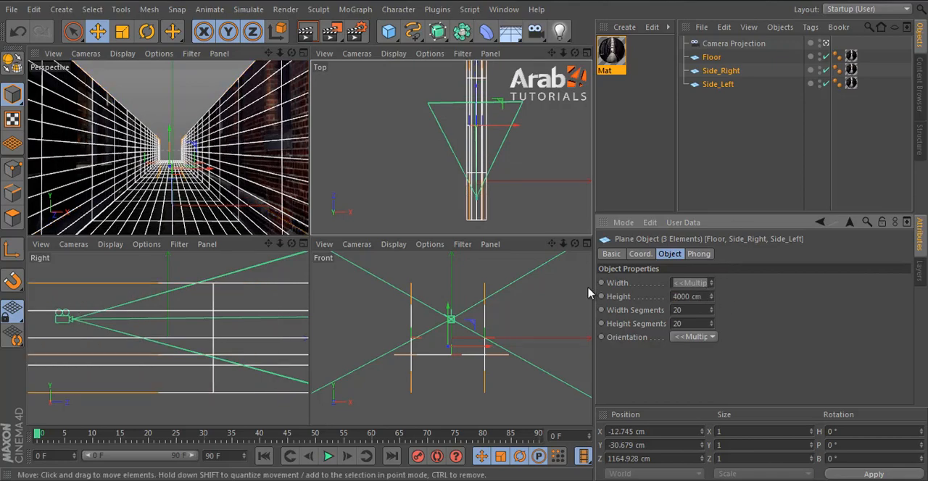
Step: Move the three planes further along the camera's view direction to Z about 1495 cm and render the perspective view
{"action": "left_click_drag", "start_coordinate": [472, 100], "coordinate": [472, 85]}
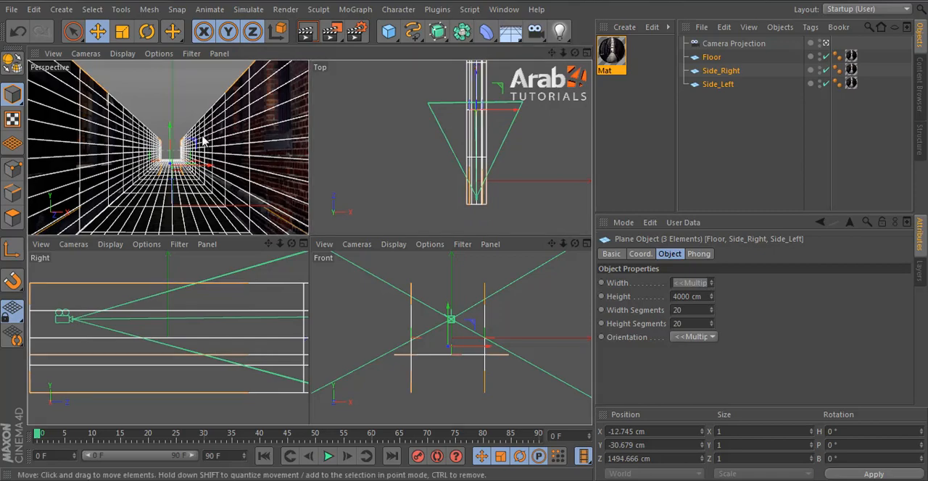
{"action": "middle_click", "coordinate": [254, 141]}
{"action": "left_click", "coordinate": [727, 150]}
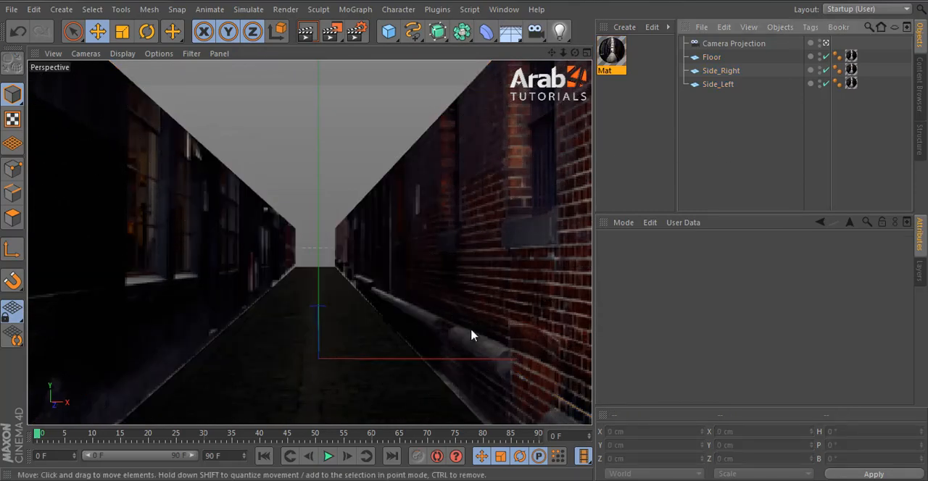
{"action": "left_click", "coordinate": [306, 31]}
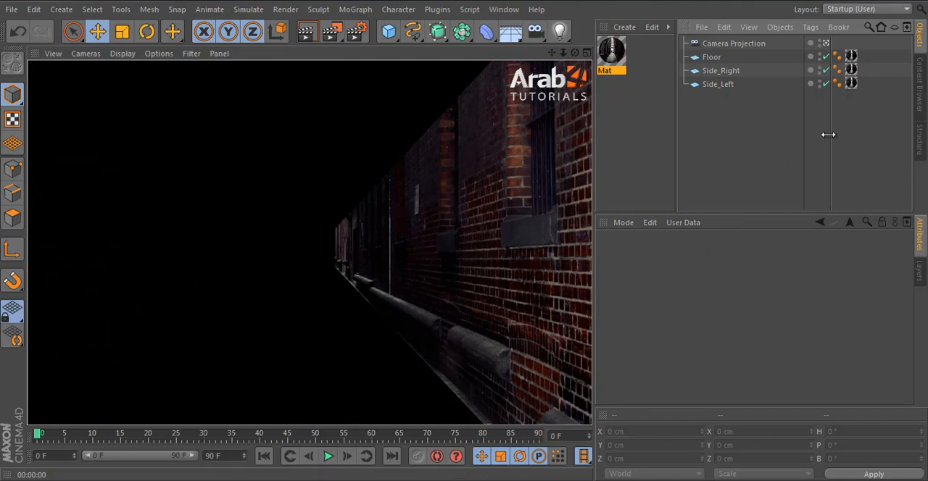
{"action": "left_click", "coordinate": [770, 118]}
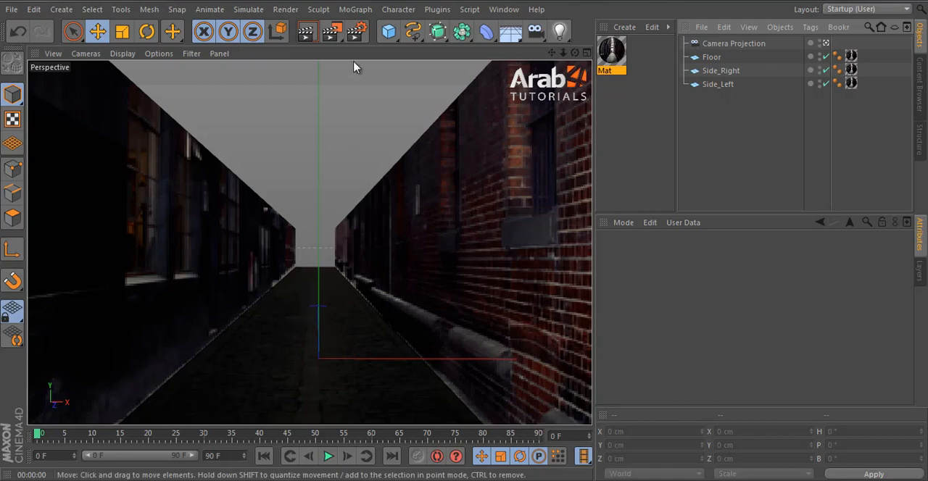
Step: Set the width of Side_Right and Side_Left together to 1289 cm and raise both walls to Y about 570 cm
{"action": "left_click", "coordinate": [396, 223]}
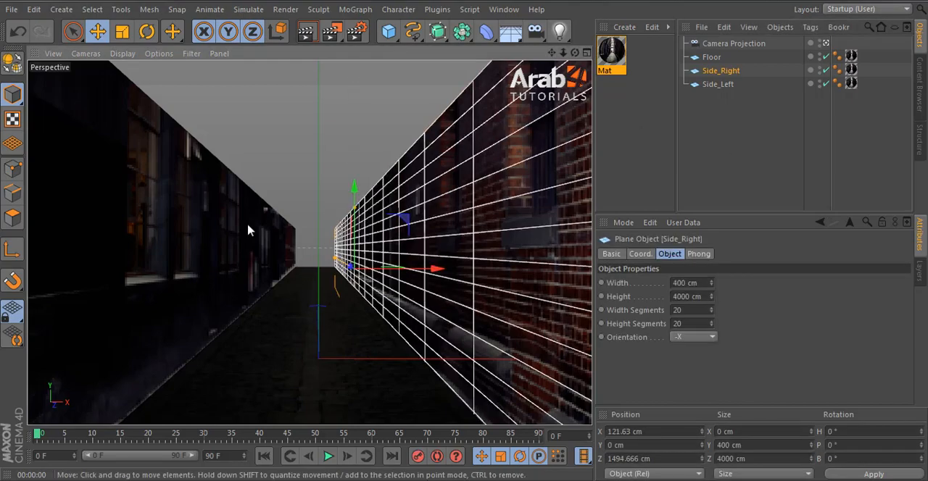
{"action": "left_click", "coordinate": [248, 230], "text": "shift"}
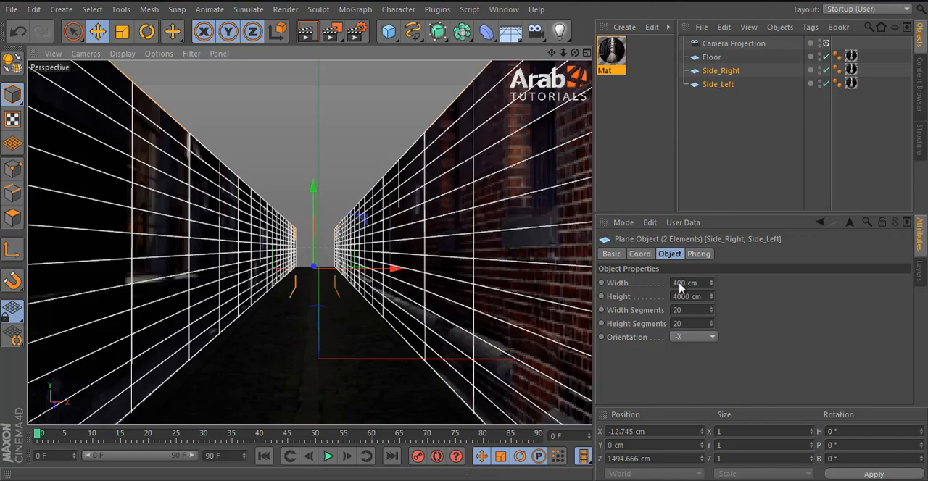
{"action": "left_click_drag", "start_coordinate": [711, 283], "coordinate": [715, 239]}
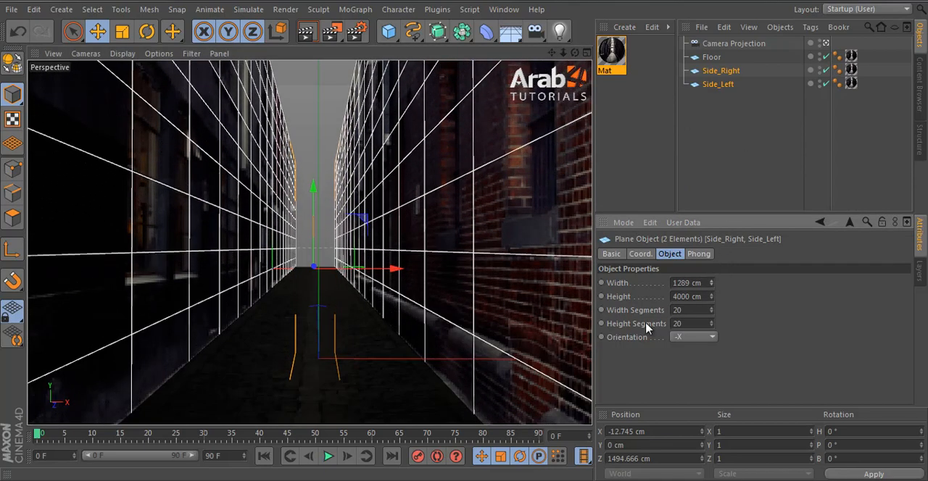
{"action": "left_click_drag", "start_coordinate": [315, 203], "coordinate": [464, 242]}
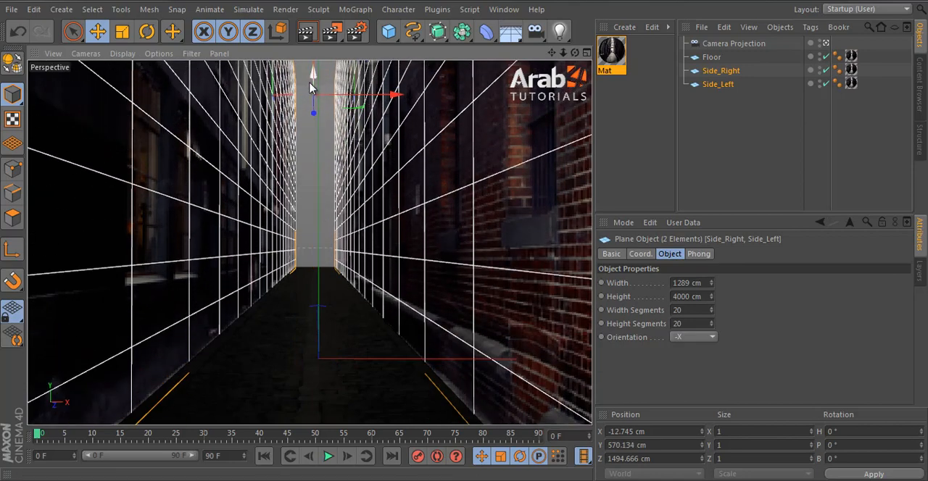
{"action": "left_click", "coordinate": [694, 124]}
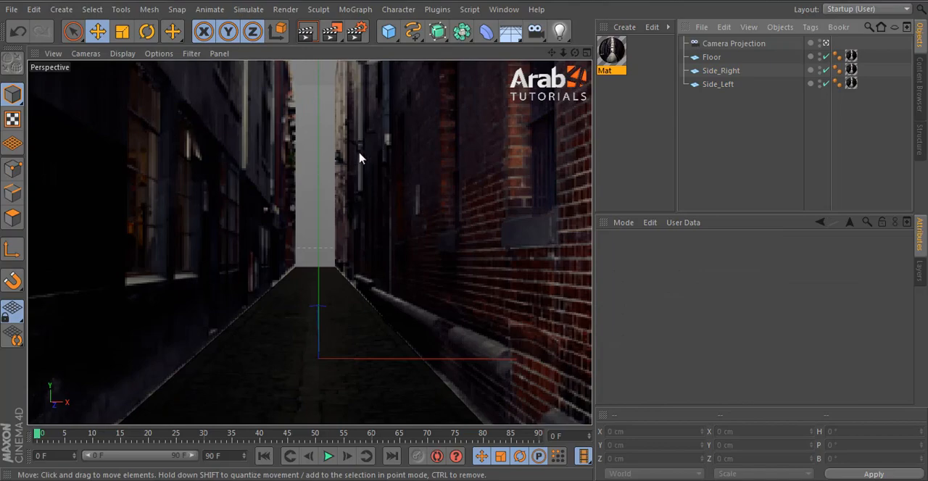
Step: Duplicate the Floor plane and rename the copy Back
{"action": "left_click", "coordinate": [709, 58]}
{"action": "left_click_drag", "start_coordinate": [703, 58], "coordinate": [714, 73], "text": "ctrl"}
{"action": "double_click", "coordinate": [714, 71]}
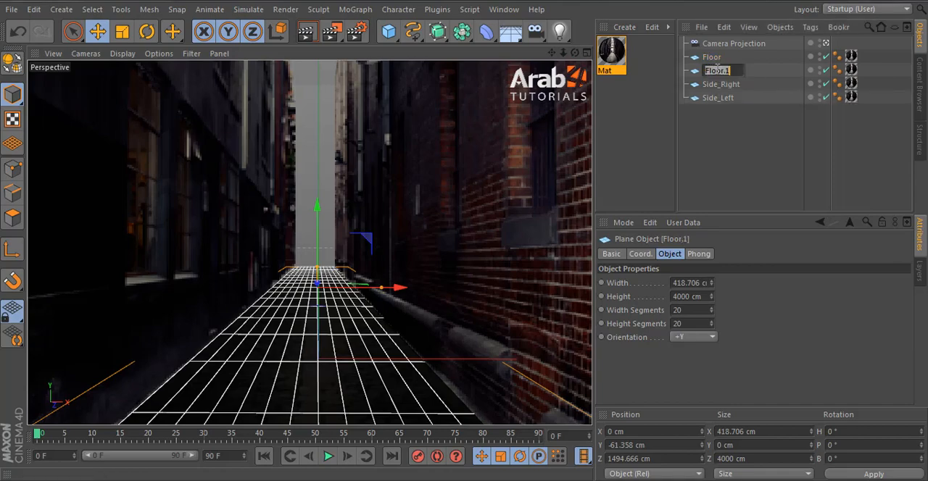
{"action": "type", "text": "Back"}
{"action": "key", "text": "Return"}
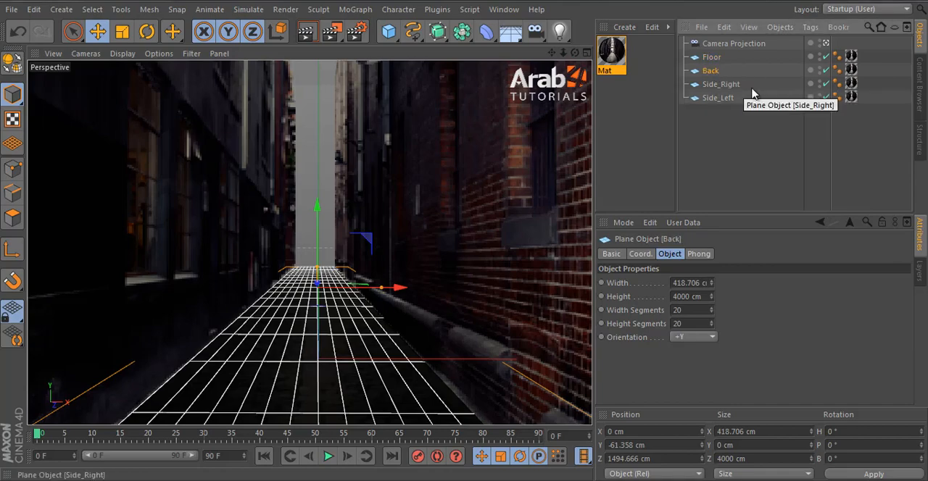
Step: Set the Back plane's orientation to -Z and move it to the far end of the alley at Z about 3450 cm
{"action": "left_click", "coordinate": [695, 338]}
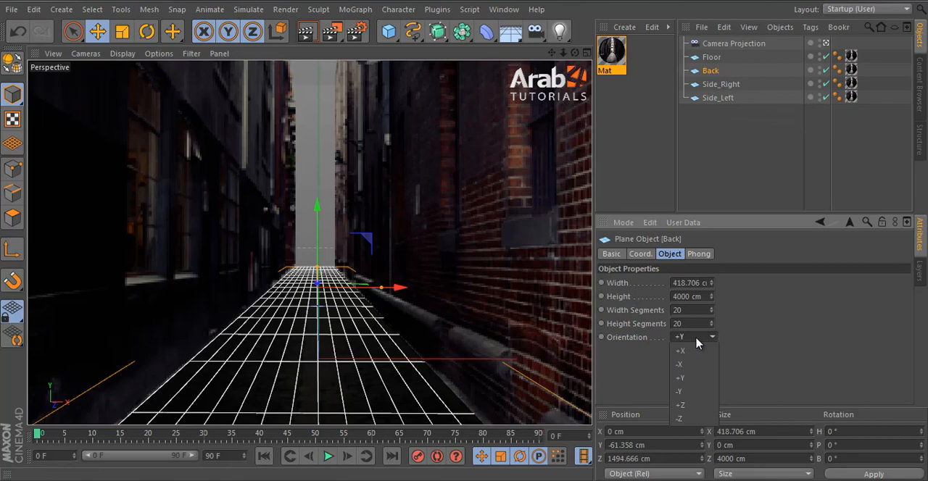
{"action": "left_click", "coordinate": [693, 419]}
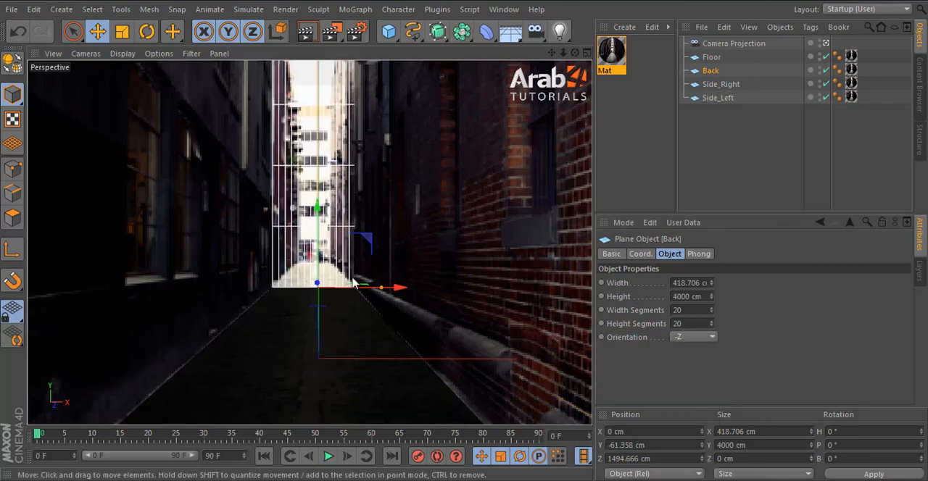
{"action": "middle_click", "coordinate": [390, 356]}
{"action": "middle_click", "coordinate": [483, 187]}
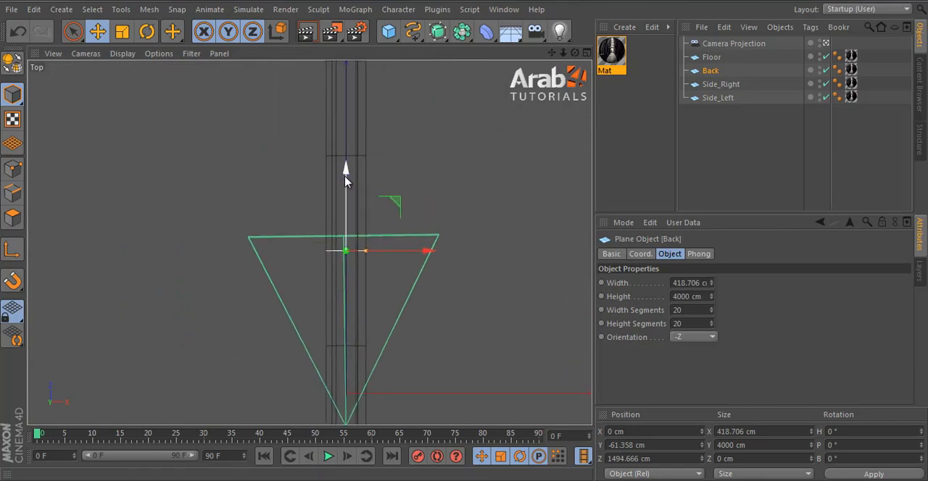
{"action": "left_click_drag", "start_coordinate": [345, 179], "coordinate": [345, 30]}
{"action": "middle_click_drag", "start_coordinate": [343, 103], "coordinate": [341, 300], "text": "alt"}
{"action": "left_click_drag", "start_coordinate": [349, 211], "coordinate": [346, 183]}
{"action": "middle_click", "coordinate": [346, 183]}
{"action": "middle_click", "coordinate": [244, 153]}
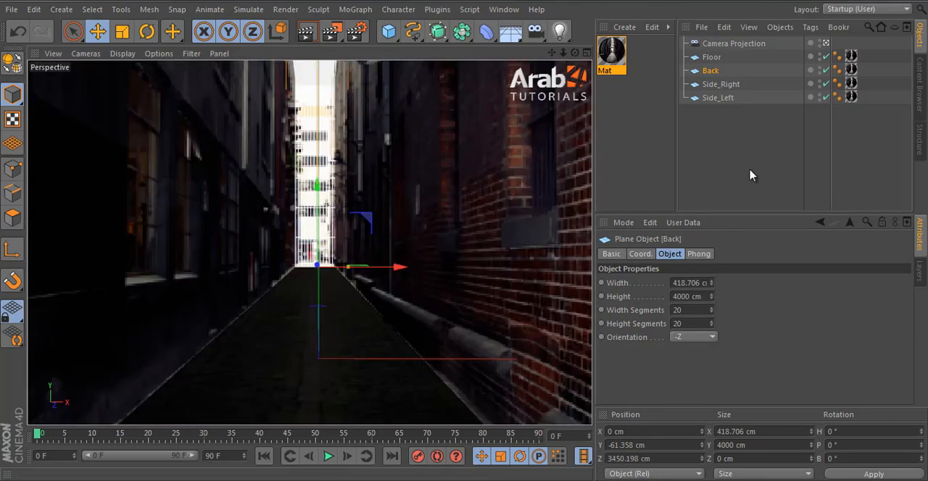
{"action": "left_click", "coordinate": [751, 174]}
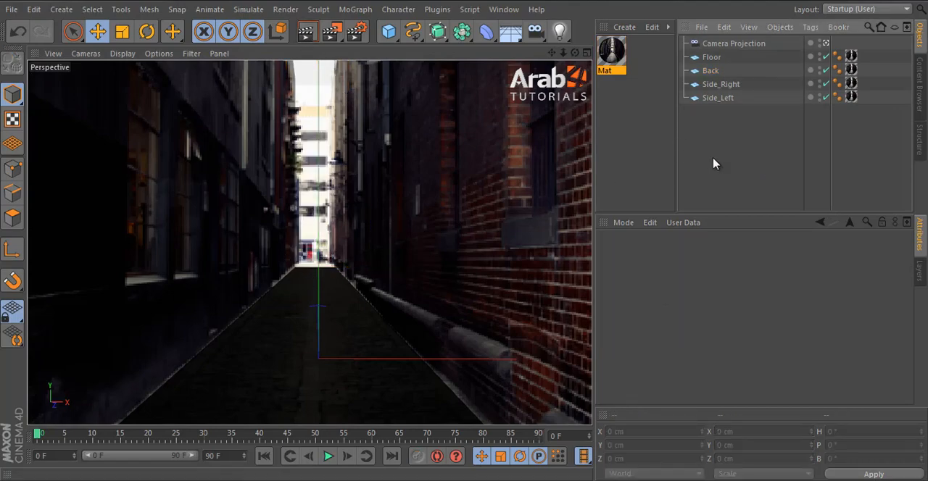
Step: Add a Compositing tag to the Floor, Back, Side_Right and Side_Left planes together
{"action": "left_click", "coordinate": [713, 58]}
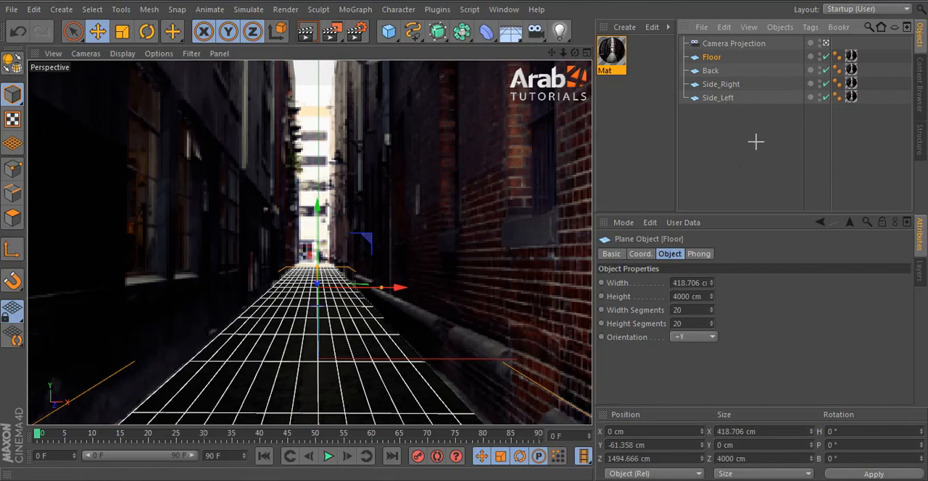
{"action": "left_click_drag", "start_coordinate": [756, 142], "coordinate": [693, 55]}
{"action": "left_click", "coordinate": [732, 156]}
{"action": "left_click_drag", "start_coordinate": [732, 155], "coordinate": [698, 56]}
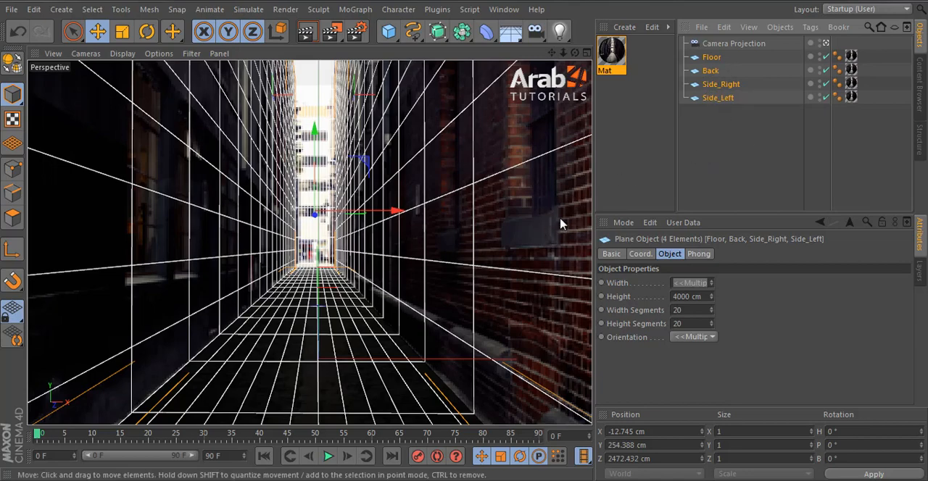
{"action": "left_click", "coordinate": [725, 166]}
{"action": "left_click_drag", "start_coordinate": [718, 141], "coordinate": [711, 53]}
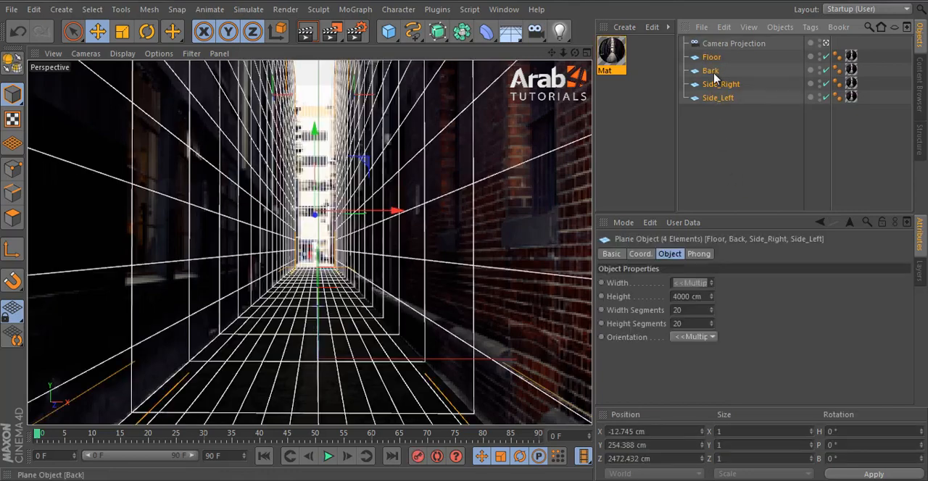
{"action": "left_click_drag", "start_coordinate": [725, 130], "coordinate": [704, 53]}
{"action": "right_click", "coordinate": [712, 58]}
{"action": "mouse_move", "coordinate": [754, 10]}
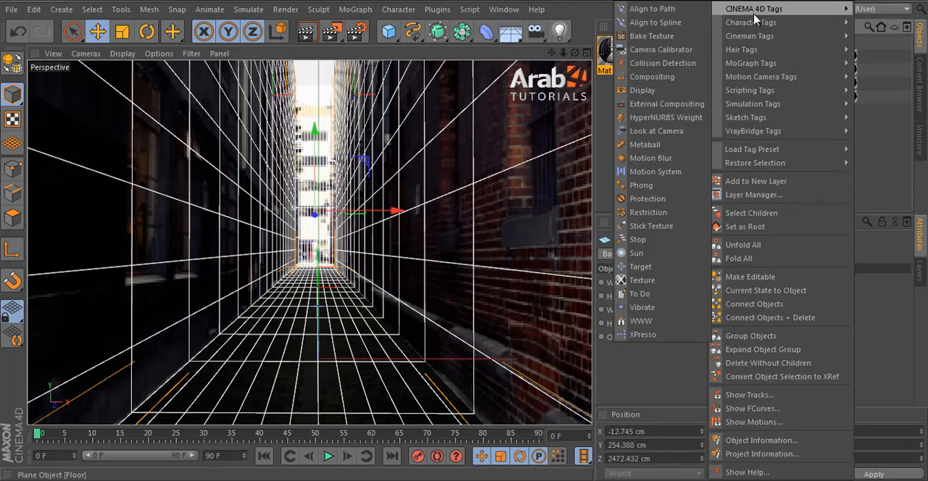
{"action": "left_click", "coordinate": [656, 77]}
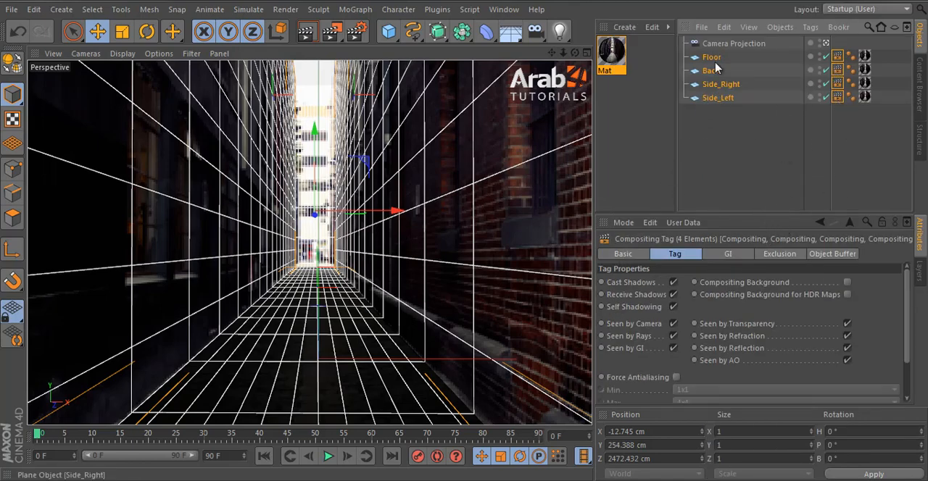
Step: Enable Compositing Background in the Compositing tags of all four planes and render the perspective view
{"action": "left_click_drag", "start_coordinate": [729, 214], "coordinate": [731, 171]}
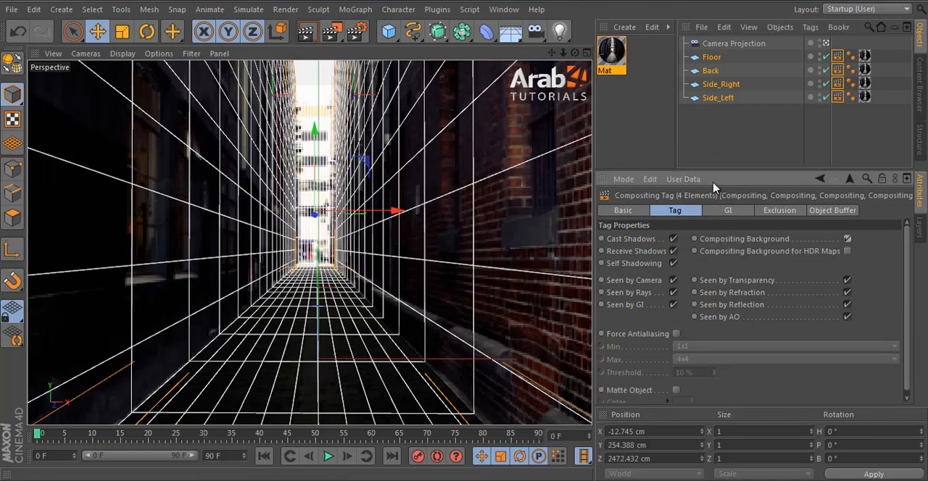
{"action": "left_click", "coordinate": [721, 142]}
{"action": "left_click", "coordinate": [305, 31]}
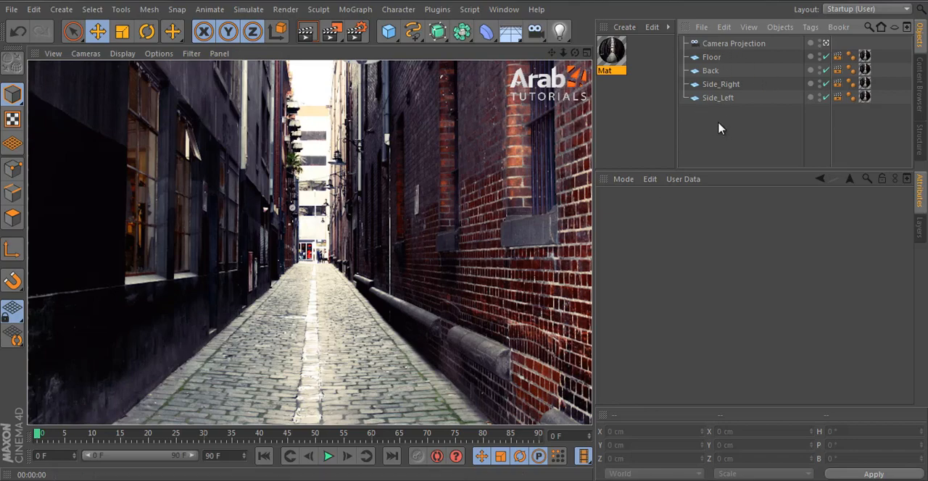
Step: Remove the Compositing tag from Side_Right and render the perspective view to compare the wall's shading
{"action": "left_click", "coordinate": [703, 57]}
{"action": "left_click", "coordinate": [709, 70]}
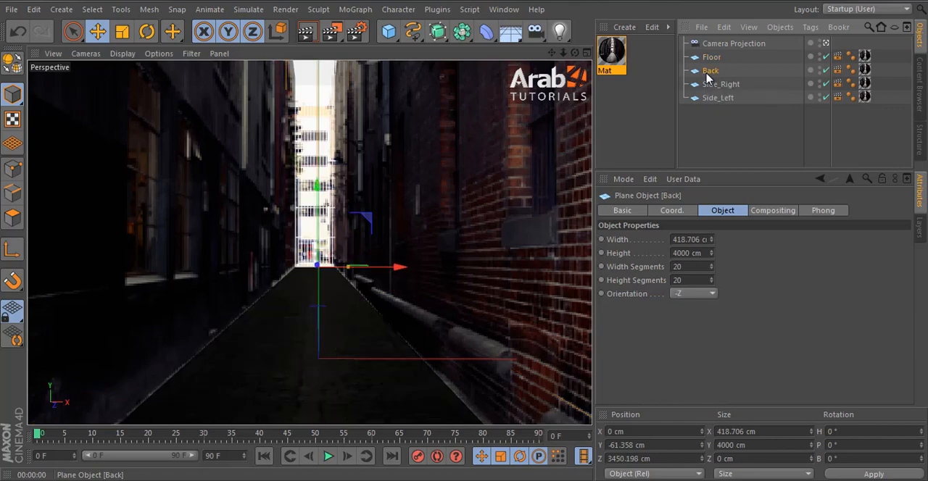
{"action": "left_click", "coordinate": [837, 70]}
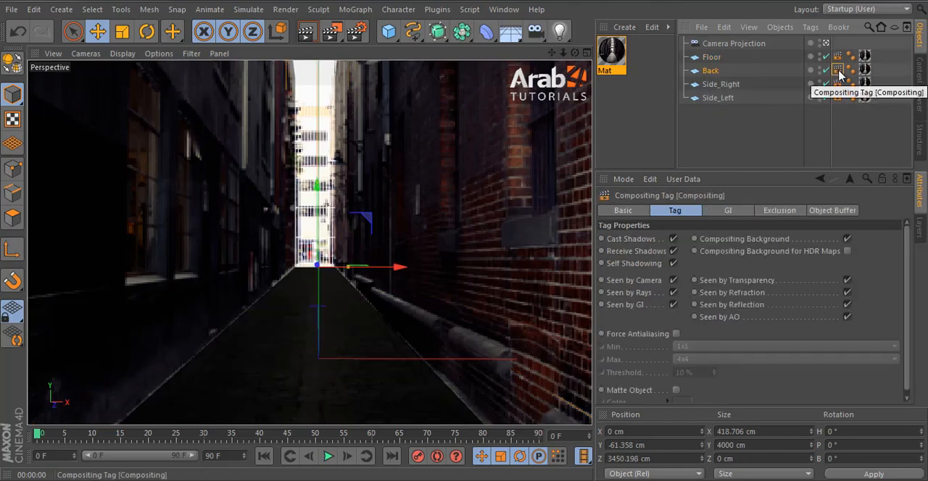
{"action": "left_click", "coordinate": [838, 84]}
{"action": "key", "text": "Delete"}
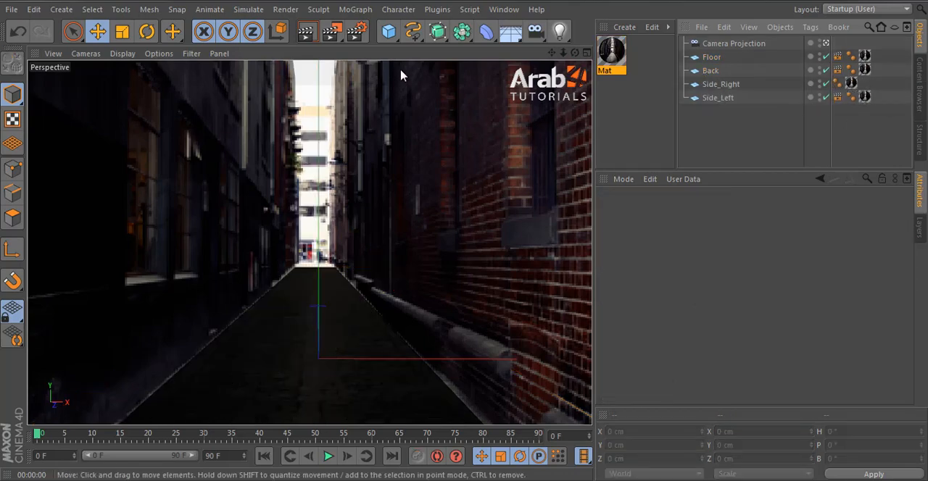
{"action": "left_click", "coordinate": [310, 38]}
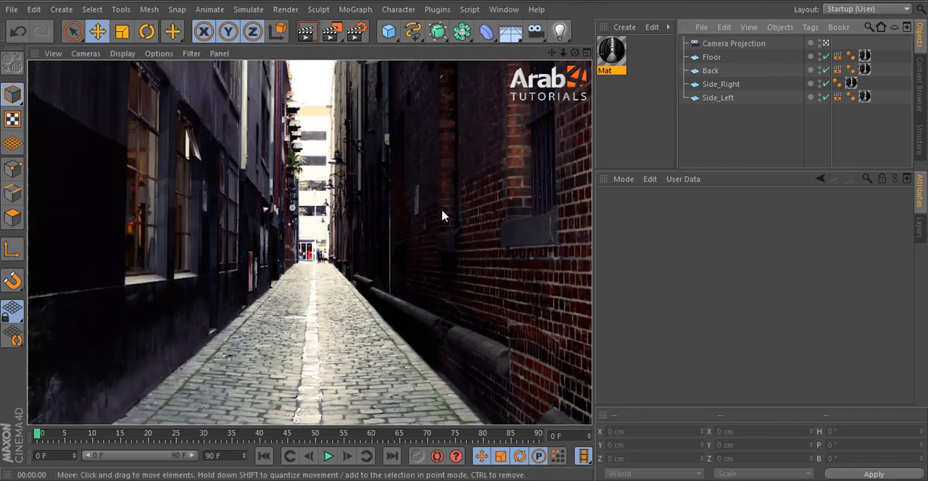
Step: Give Side_Right a Compositing tag with Compositing Background enabled again
{"action": "left_click", "coordinate": [725, 86]}
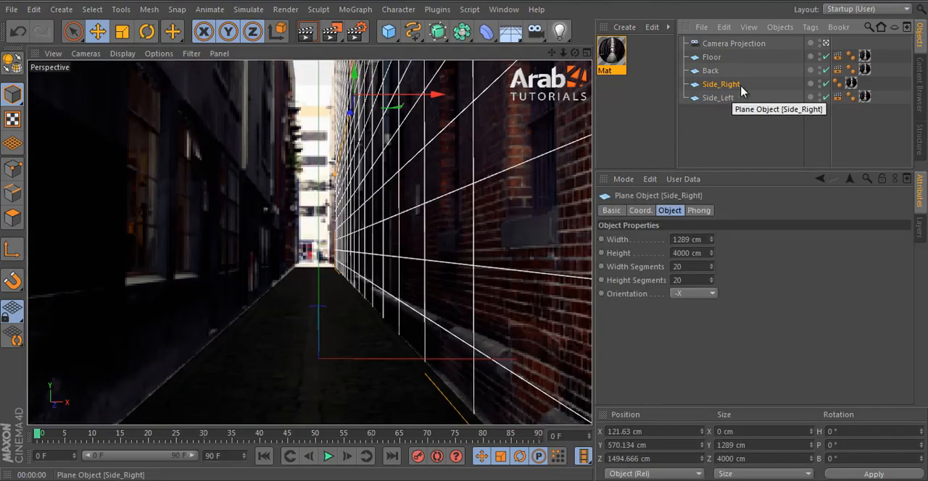
{"action": "left_click", "coordinate": [838, 84]}
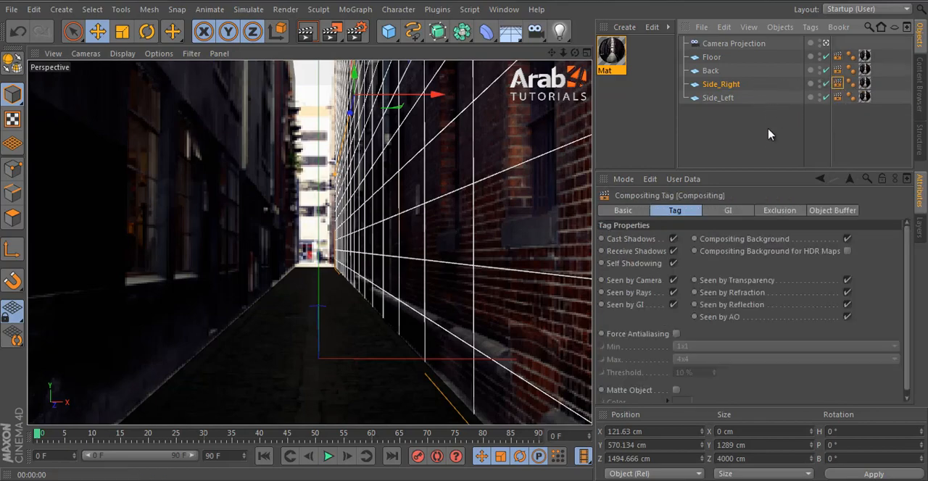
{"action": "left_click", "coordinate": [770, 135]}
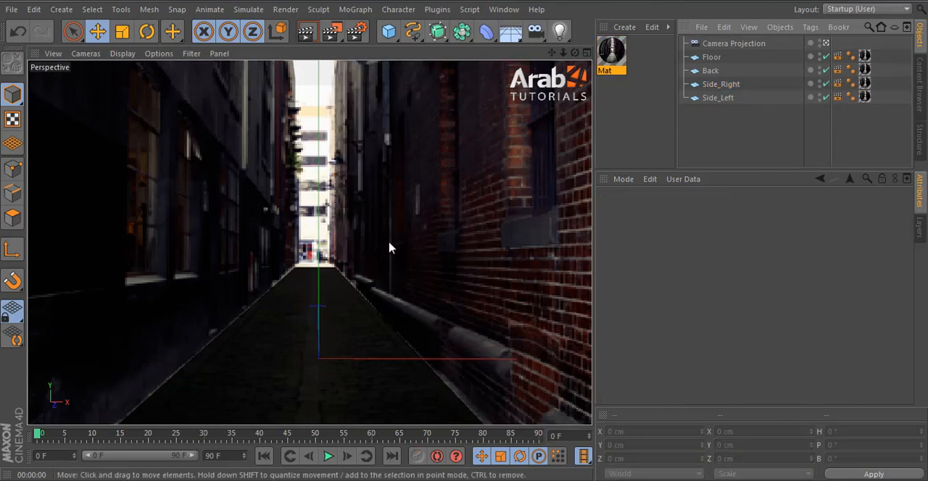
Step: Add a Protection tag to the Camera Projection camera so its position, scale and rotation are locked
{"action": "left_click", "coordinate": [747, 44]}
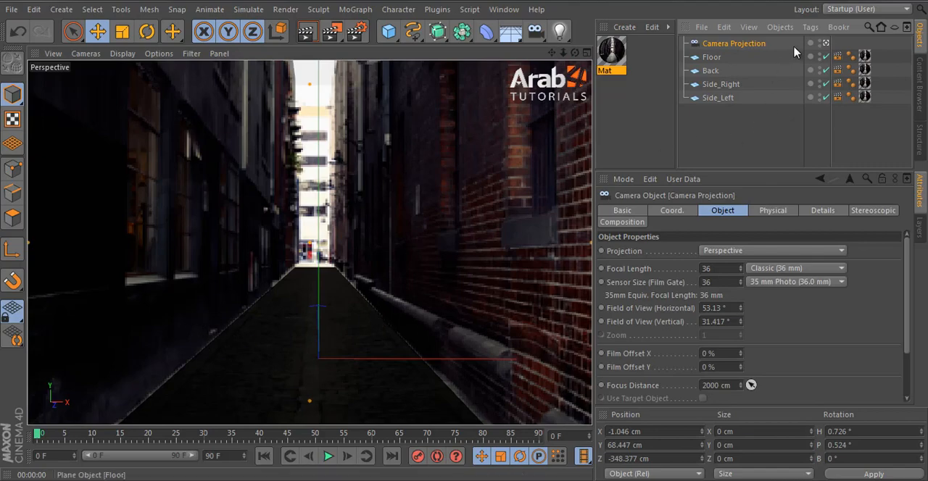
{"action": "right_click", "coordinate": [754, 47]}
{"action": "mouse_move", "coordinate": [798, 9]}
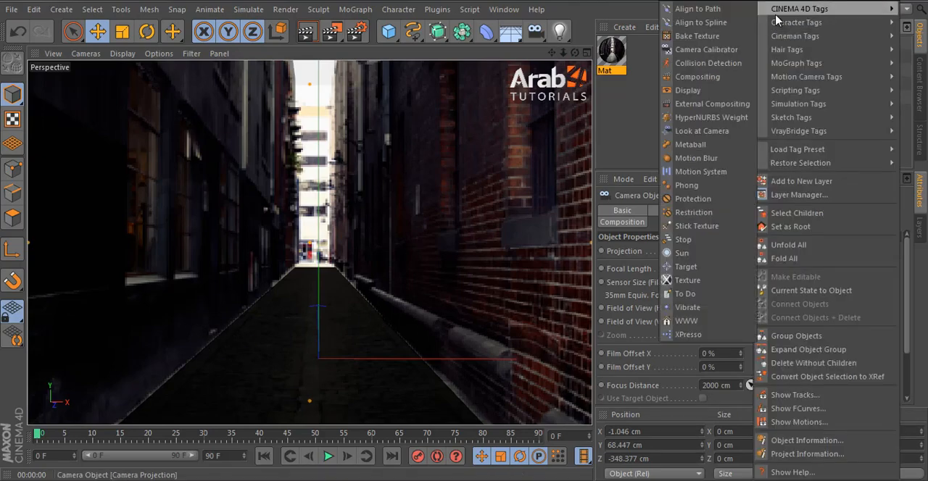
{"action": "left_click", "coordinate": [692, 199]}
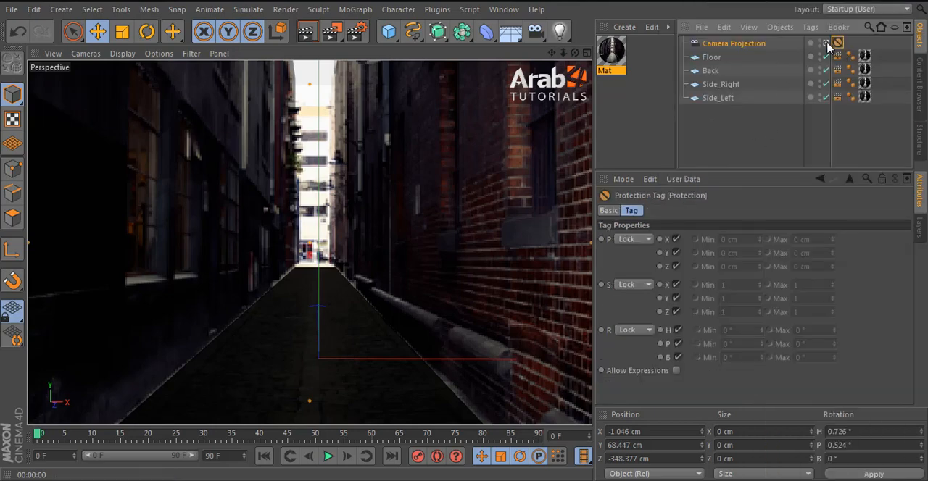
{"action": "left_click", "coordinate": [751, 45]}
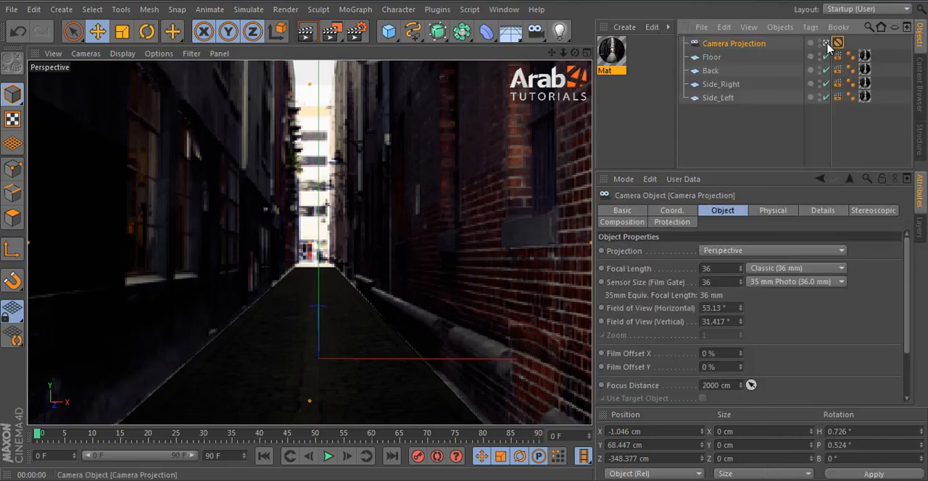
Step: Create a second camera from the current view, look through it and rename it "Camera animated"
{"action": "left_click", "coordinate": [536, 30]}
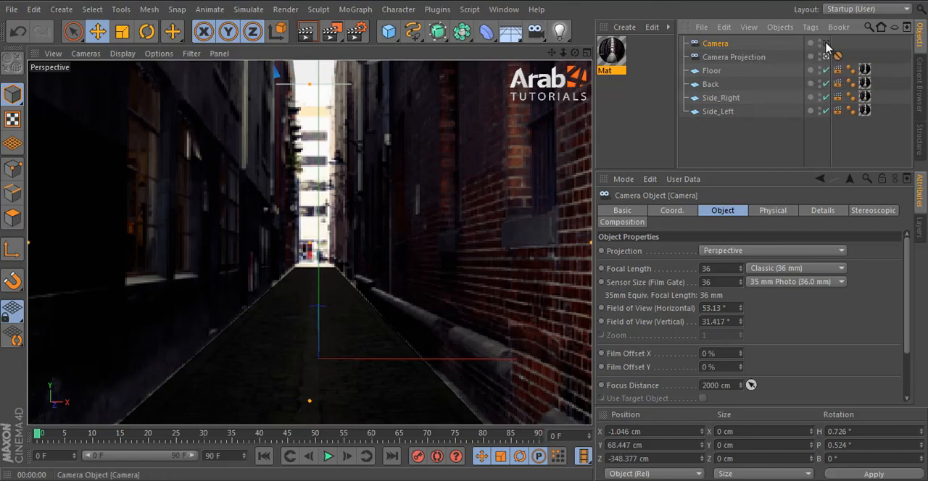
{"action": "double_click", "coordinate": [727, 45]}
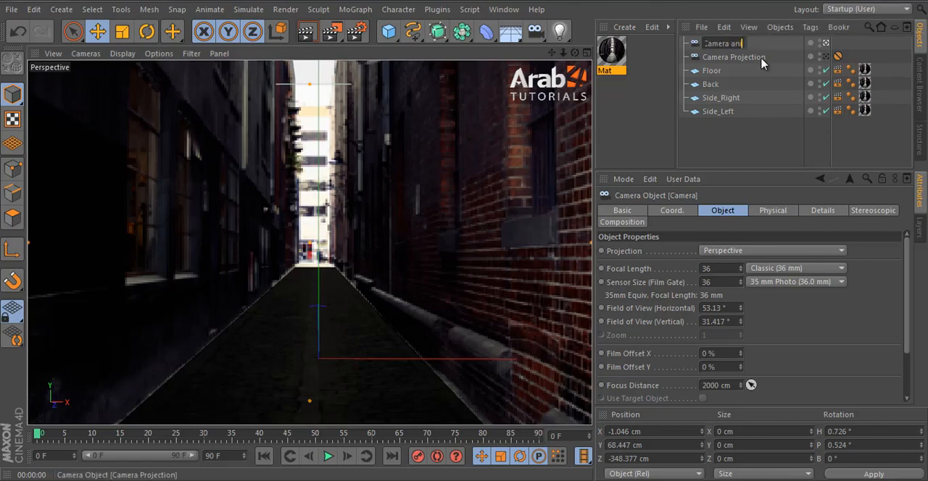
{"action": "type", "text": "animated"}
{"action": "key", "text": "Return"}
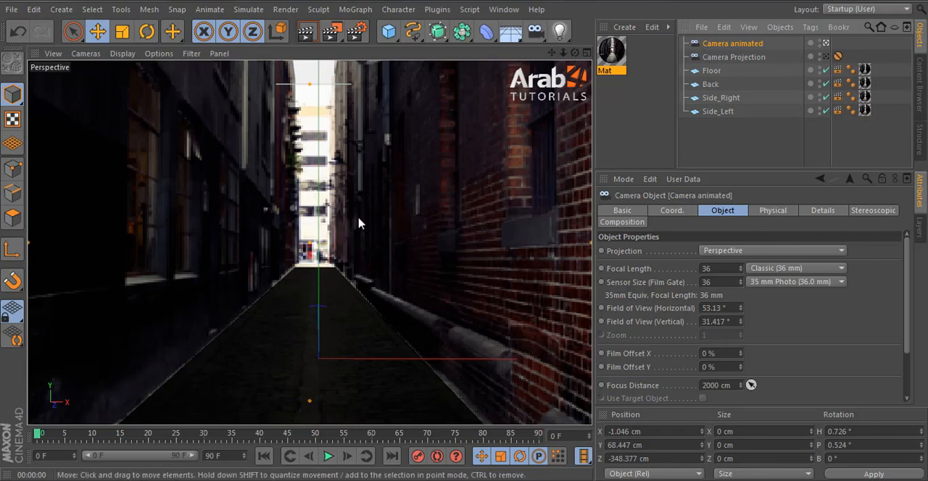
Step: Test the movement of Camera animated by moving it forward and back through the alley, ending at about Z -169 cm
{"action": "scroll", "coordinate": [344, 230], "scroll_direction": "up", "scroll_amount": 5}
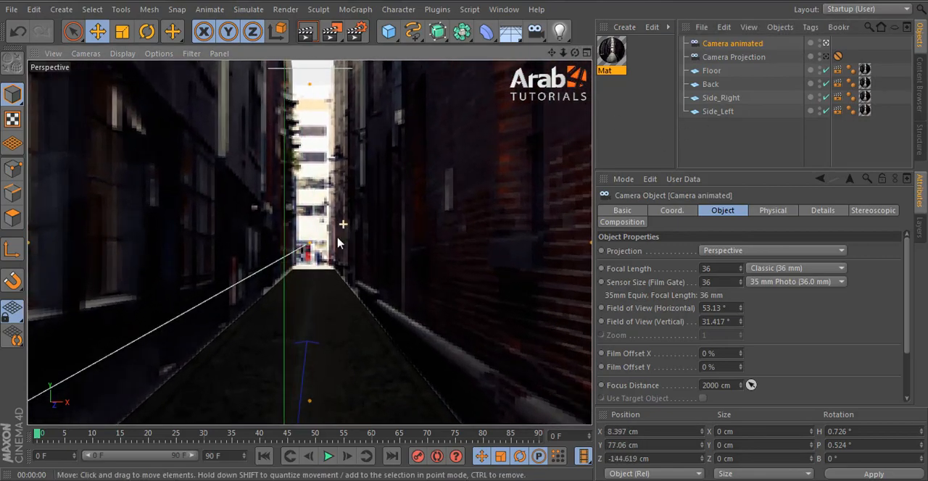
{"action": "scroll", "coordinate": [280, 277], "scroll_direction": "down", "scroll_amount": 6}
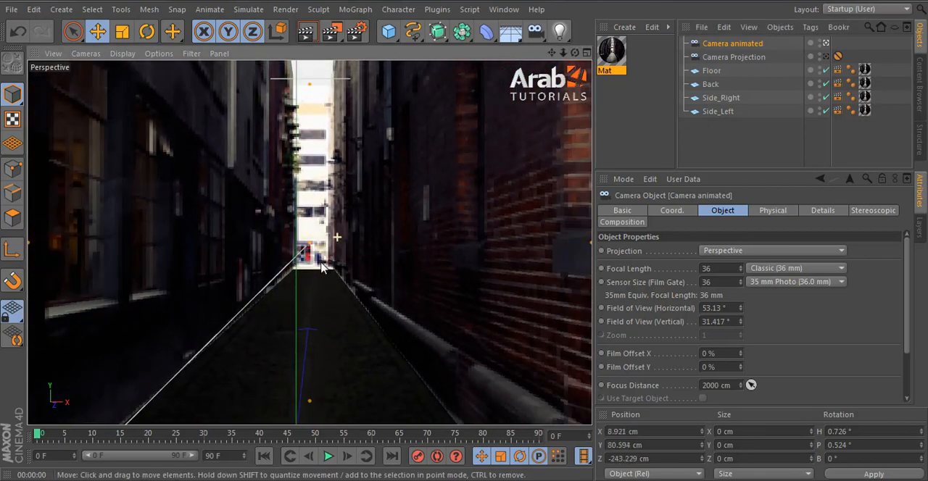
{"action": "scroll", "coordinate": [280, 277], "scroll_direction": "down", "scroll_amount": 8}
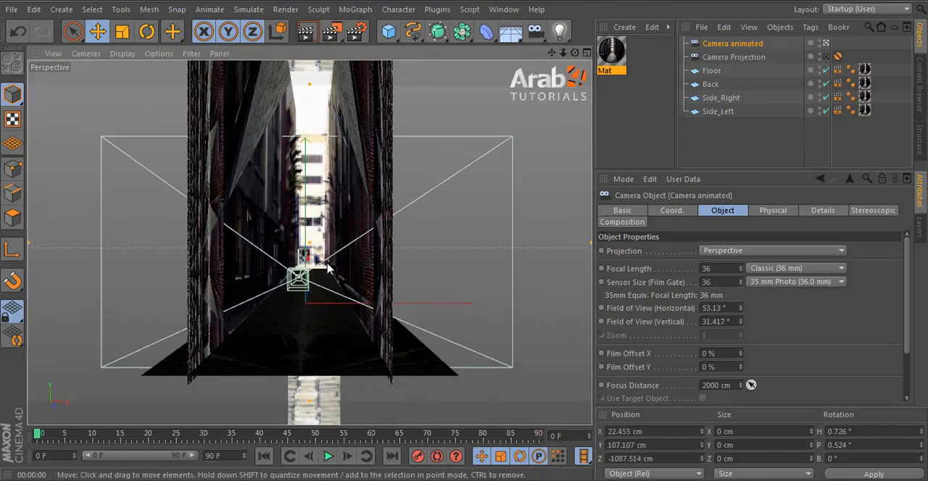
{"action": "scroll", "coordinate": [280, 261], "scroll_direction": "up", "scroll_amount": 9}
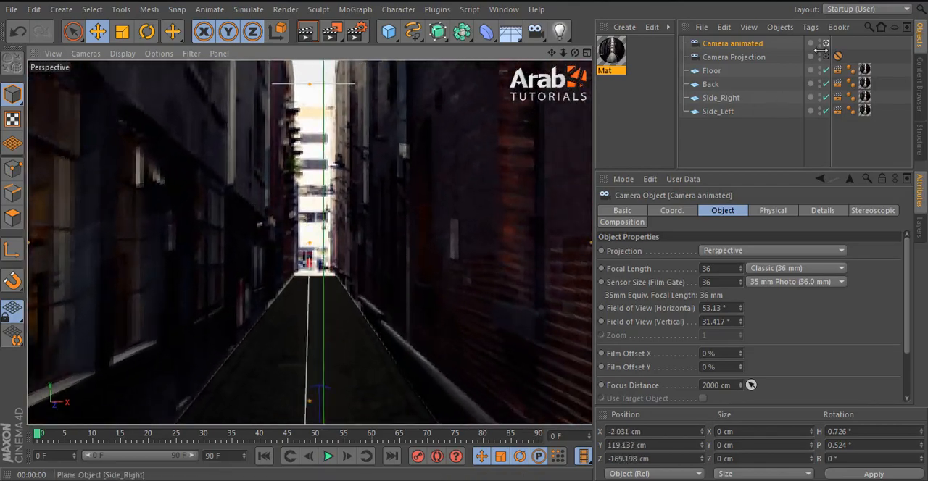
Step: Leave the Camera animated view and examine the projected floor and walls from different angles in the editor view
{"action": "left_click", "coordinate": [826, 44]}
{"action": "left_click", "coordinate": [313, 208]}
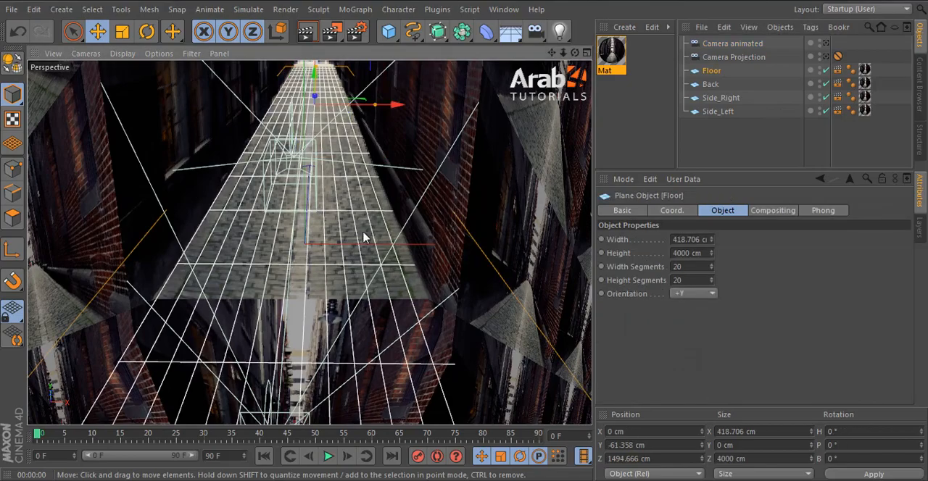
{"action": "scroll", "coordinate": [326, 108], "scroll_direction": "up", "scroll_amount": 5}
{"action": "middle_click_drag", "start_coordinate": [332, 106], "coordinate": [398, 250], "text": "alt"}
{"action": "left_click", "coordinate": [727, 163]}
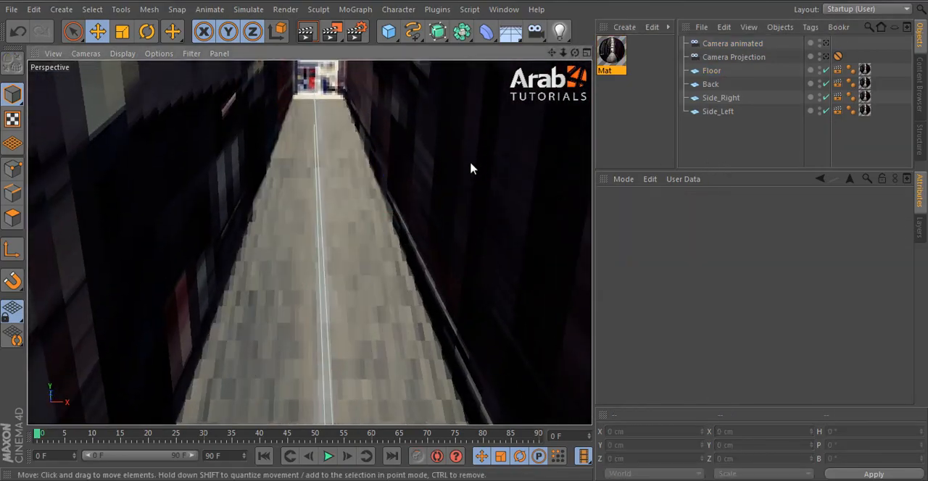
{"action": "left_click_drag", "start_coordinate": [470, 165], "coordinate": [477, 213], "text": "alt"}
{"action": "right_click_drag", "start_coordinate": [429, 237], "coordinate": [382, 306], "text": "alt"}
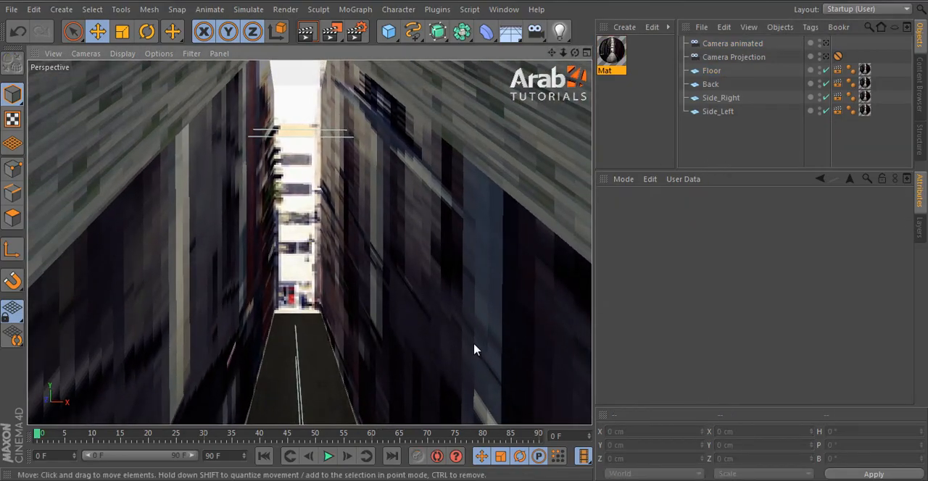
{"action": "left_click", "coordinate": [478, 373]}
{"action": "right_click_drag", "start_coordinate": [477, 375], "coordinate": [433, 350], "text": "alt"}
{"action": "middle_click_drag", "start_coordinate": [433, 350], "coordinate": [350, 290], "text": "alt"}
{"action": "right_click_drag", "start_coordinate": [334, 352], "coordinate": [321, 375], "text": "alt"}
{"action": "left_click_drag", "start_coordinate": [336, 399], "coordinate": [345, 379], "text": "alt"}
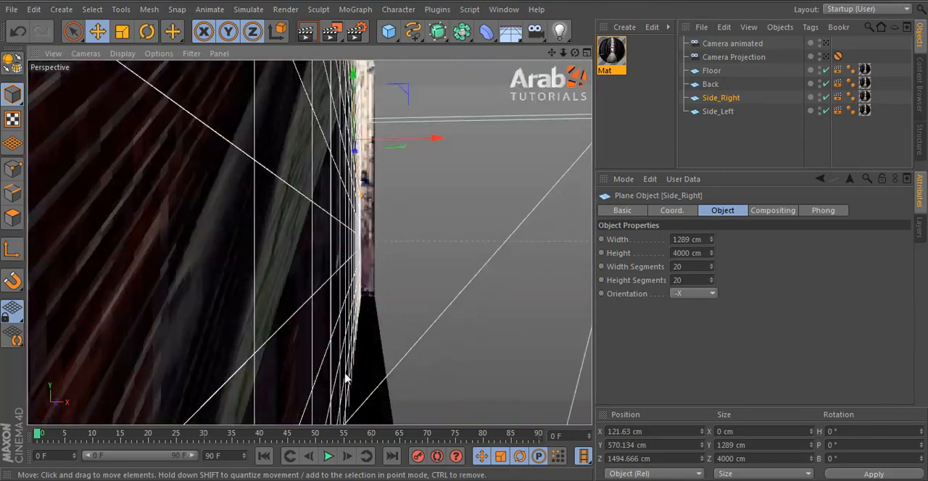
{"action": "middle_click_drag", "start_coordinate": [346, 379], "coordinate": [338, 311], "text": "alt"}
{"action": "right_click_drag", "start_coordinate": [338, 311], "coordinate": [392, 314], "text": "alt"}
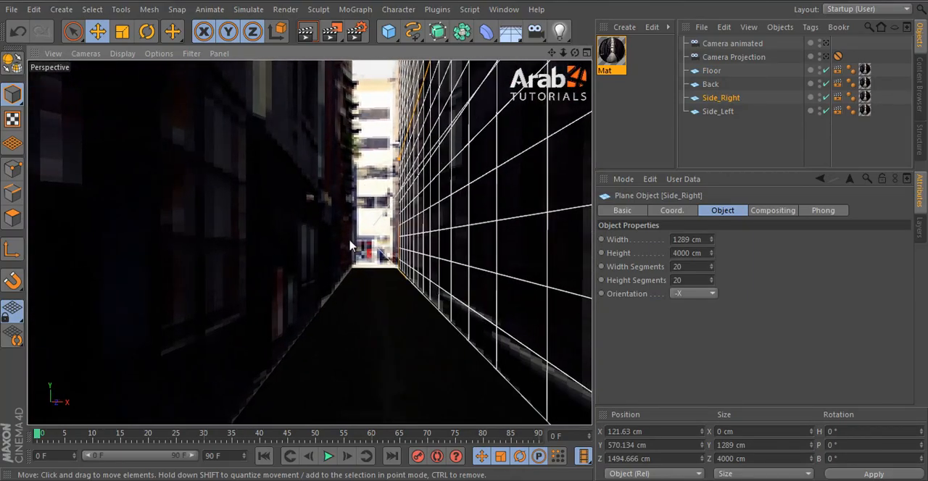
Step: Look through Camera animated again, switch the view to Camera Projection and deselect all objects
{"action": "left_click", "coordinate": [827, 43]}
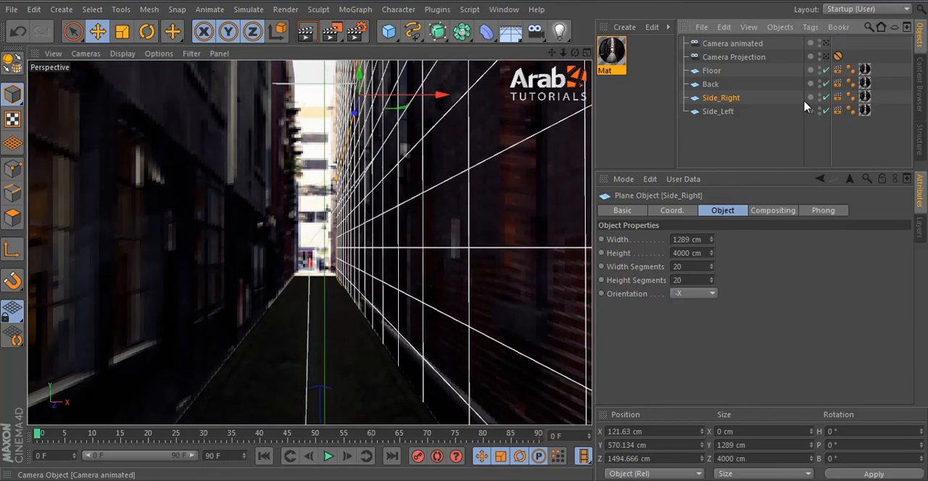
{"action": "left_click", "coordinate": [761, 132]}
{"action": "left_click", "coordinate": [750, 43]}
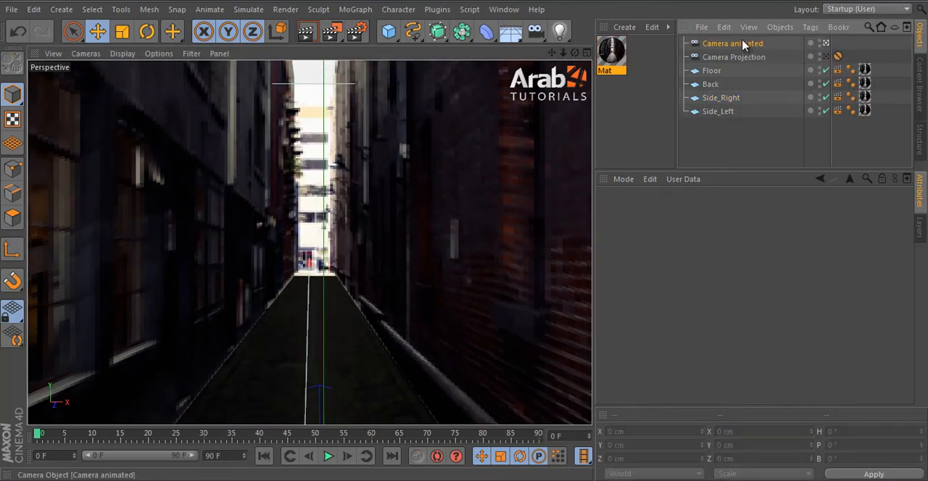
{"action": "left_click", "coordinate": [826, 56]}
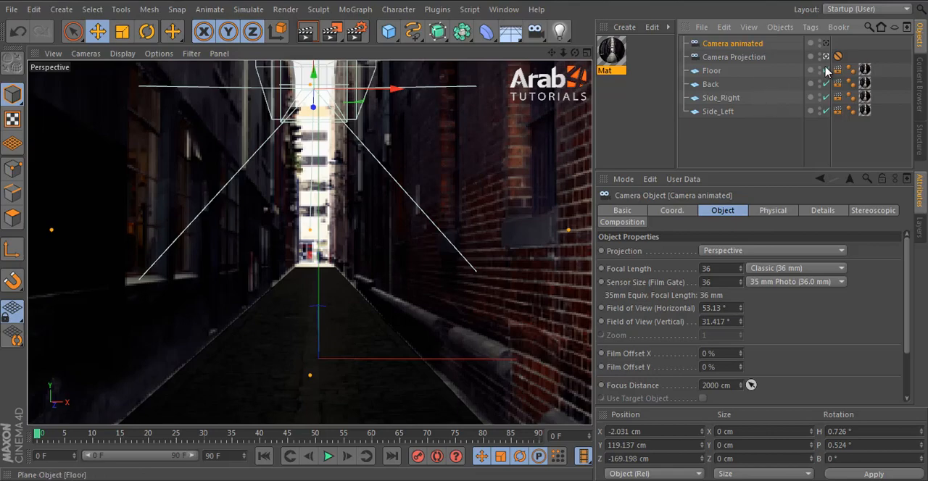
{"action": "left_click", "coordinate": [475, 172]}
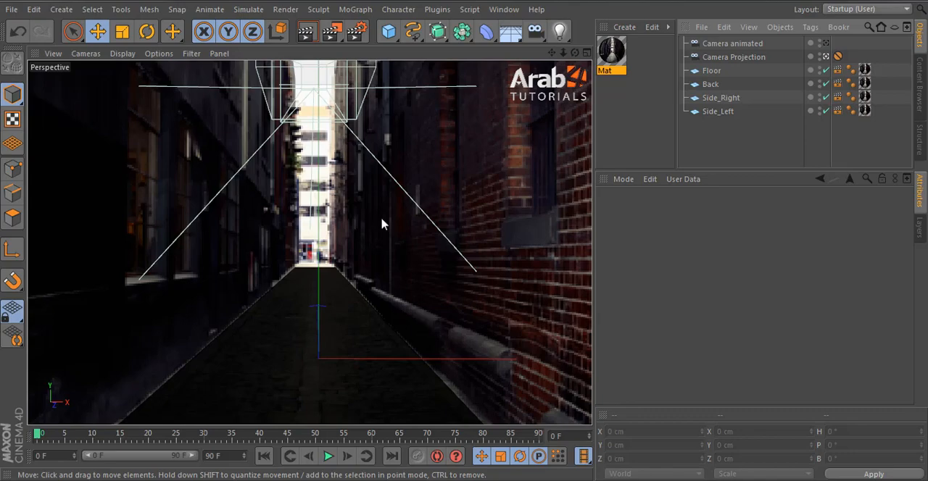
Step: Add an Omni light and raise it high above the alley to about 1597 cm on Y
{"action": "left_click_drag", "start_coordinate": [559, 31], "coordinate": [608, 52]}
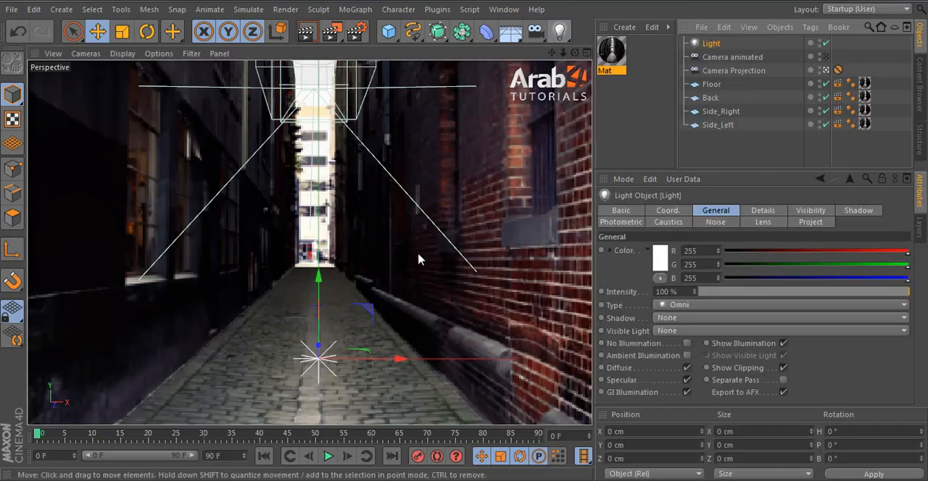
{"action": "left_click_drag", "start_coordinate": [321, 282], "coordinate": [357, 125]}
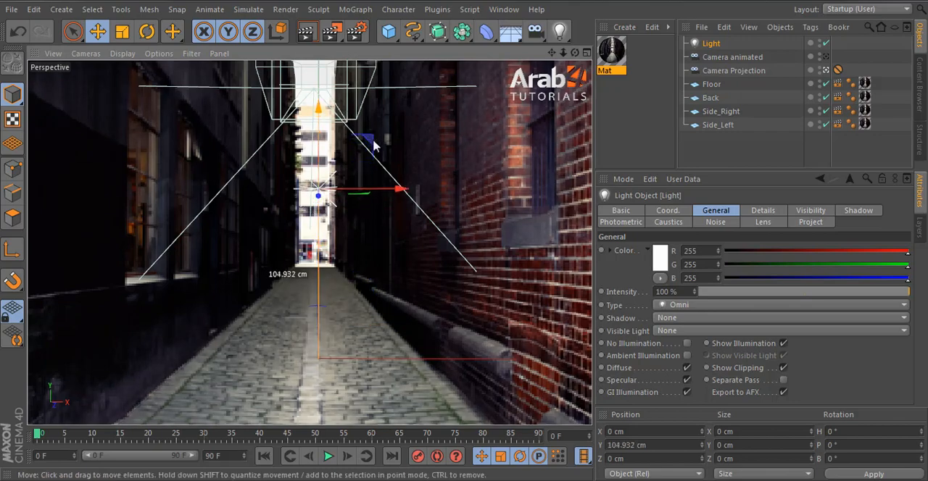
{"action": "middle_click", "coordinate": [385, 147]}
{"action": "middle_click", "coordinate": [498, 155]}
{"action": "scroll", "coordinate": [370, 242], "scroll_direction": "down", "scroll_amount": 5}
{"action": "middle_click_drag", "start_coordinate": [401, 250], "coordinate": [385, 155], "text": "alt"}
{"action": "scroll", "coordinate": [364, 271], "scroll_direction": "up", "scroll_amount": 4}
{"action": "middle_click", "coordinate": [390, 202]}
{"action": "middle_click", "coordinate": [452, 291]}
{"action": "scroll", "coordinate": [408, 292], "scroll_direction": "down", "scroll_amount": 6}
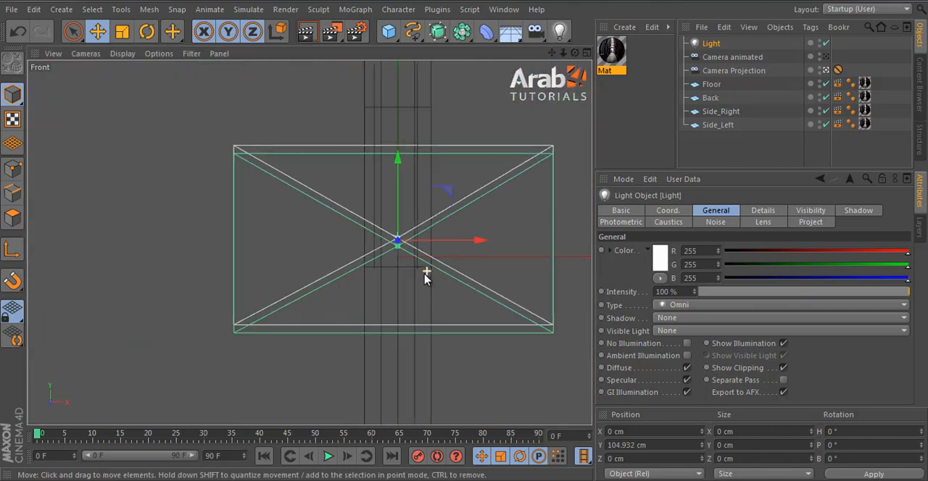
{"action": "left_click_drag", "start_coordinate": [355, 210], "coordinate": [365, 158]}
{"action": "middle_click", "coordinate": [364, 158]}
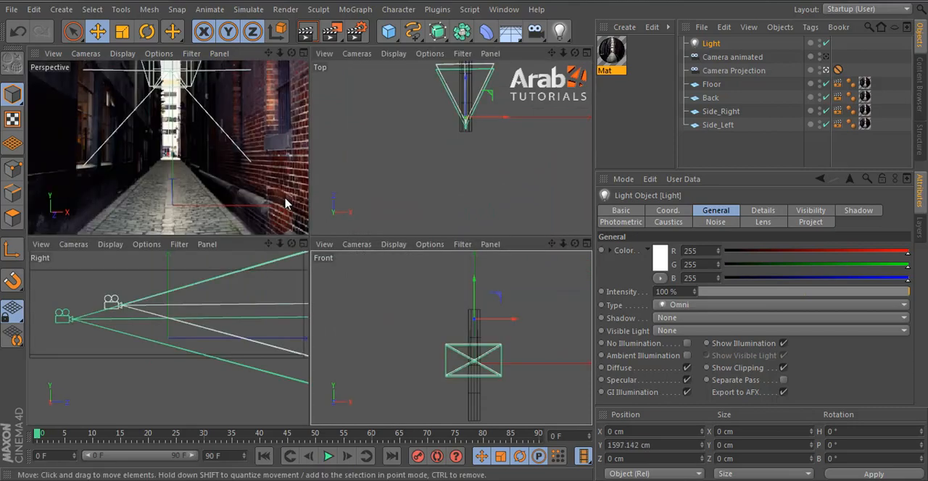
{"action": "middle_click", "coordinate": [284, 205]}
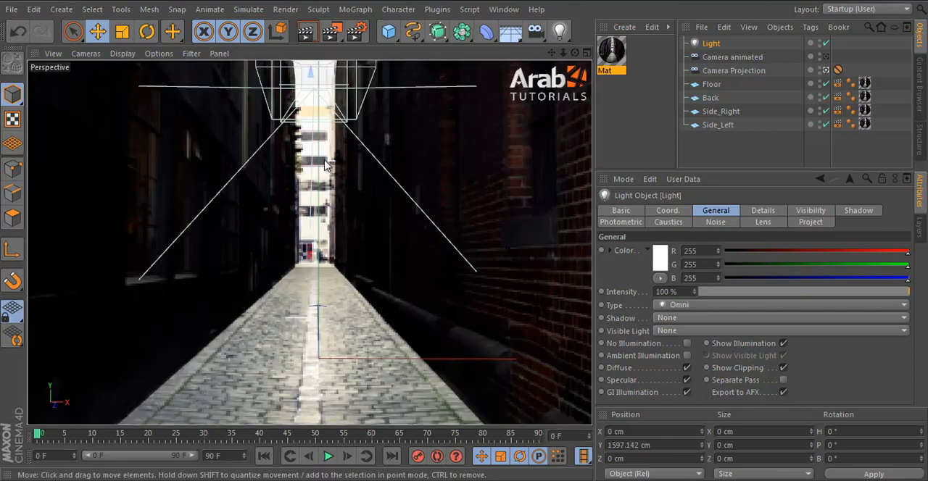
Step: Give the light Shadow Maps (Soft) shadows with a 500x500 shadow map
{"action": "left_click", "coordinate": [700, 319]}
{"action": "left_click", "coordinate": [710, 351]}
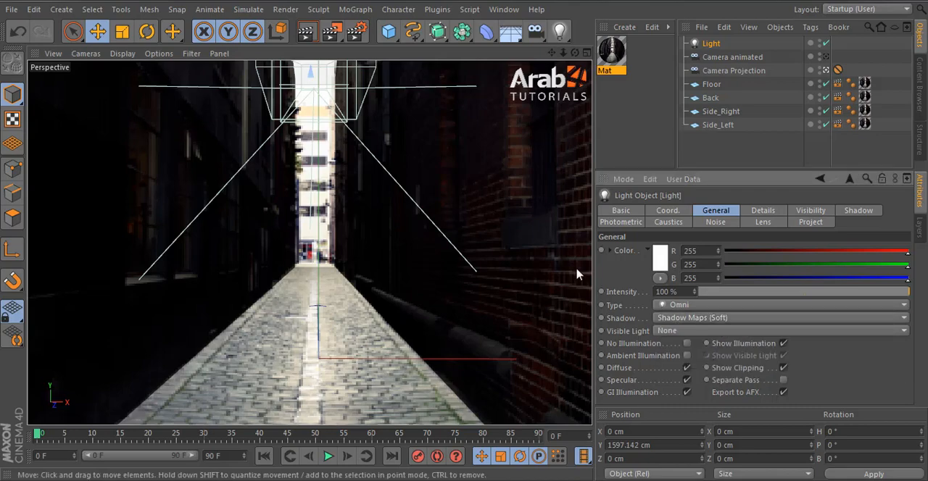
{"action": "left_click", "coordinate": [763, 212]}
{"action": "left_click", "coordinate": [855, 211]}
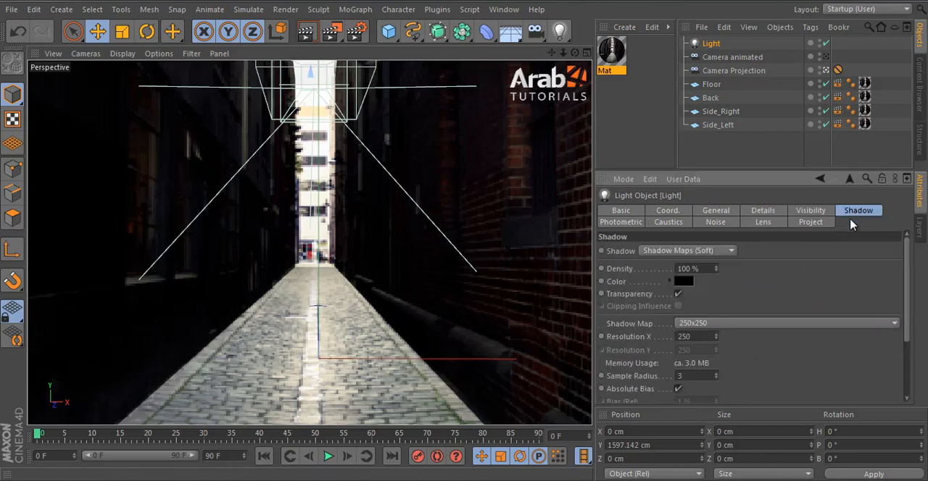
{"action": "left_click", "coordinate": [722, 327]}
{"action": "left_click", "coordinate": [728, 353]}
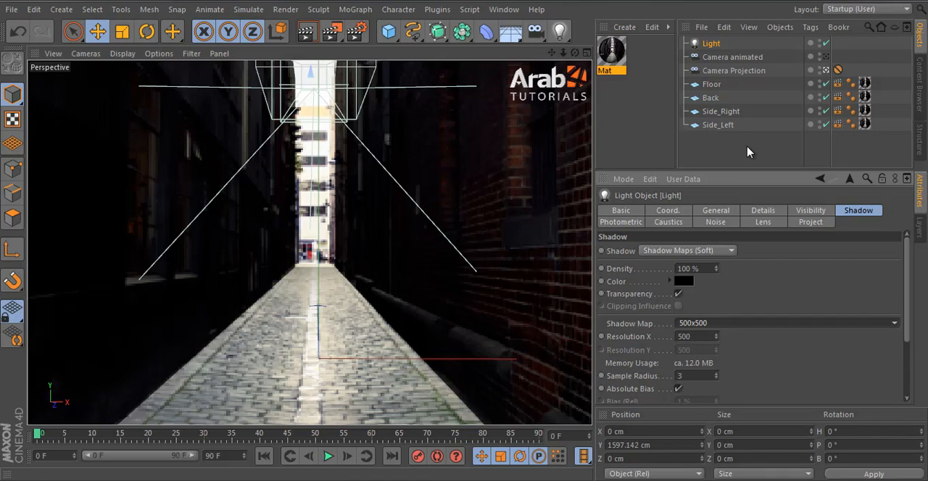
Step: Keep the light selected and render the perspective view to check the alley with the light
{"action": "left_click", "coordinate": [750, 153]}
{"action": "left_click", "coordinate": [708, 45]}
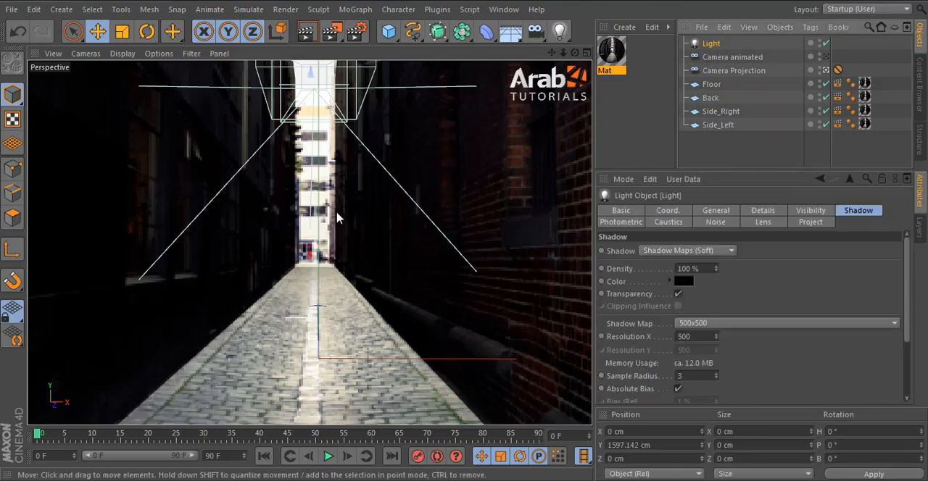
{"action": "left_click", "coordinate": [316, 34]}
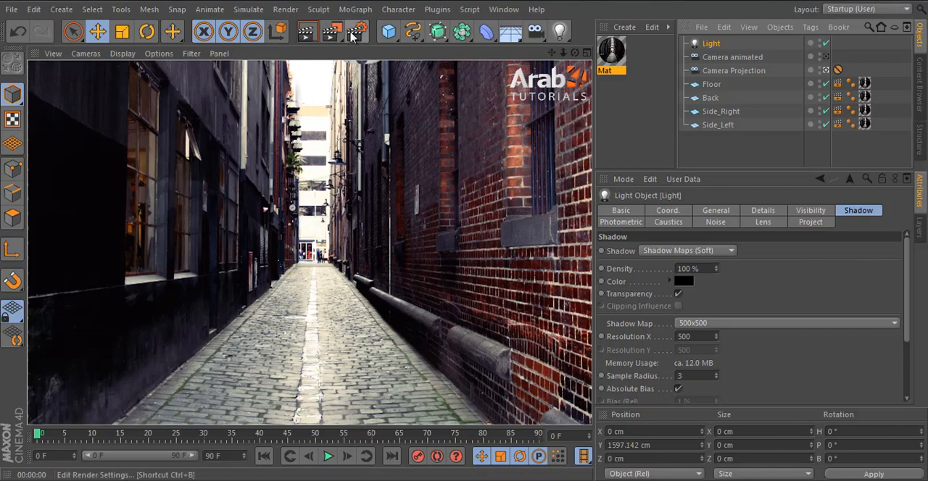
Step: Add the Ambient Occlusion effect to the render settings and close them
{"action": "left_click", "coordinate": [353, 37]}
{"action": "right_click", "coordinate": [118, 144]}
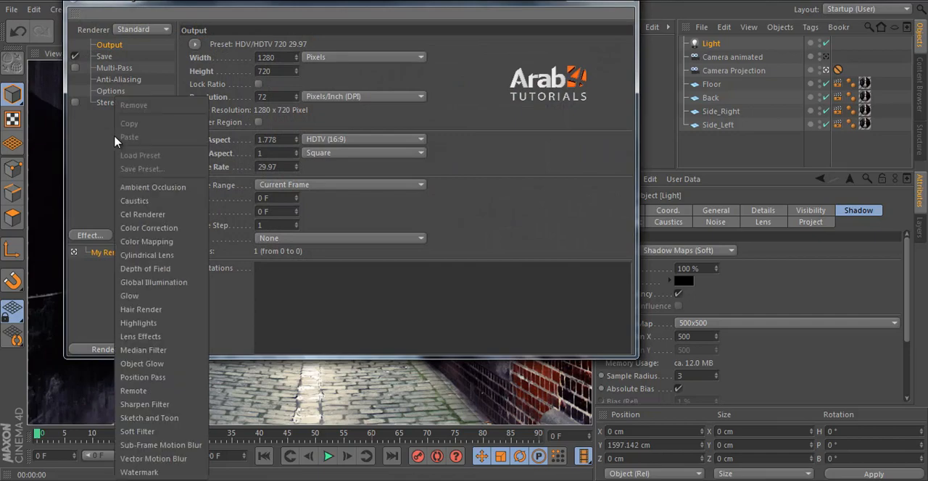
{"action": "left_click", "coordinate": [152, 187]}
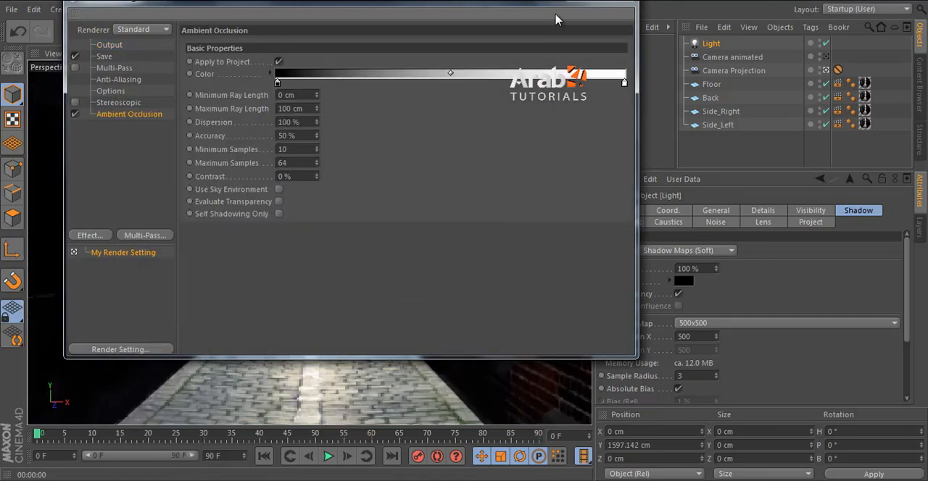
{"action": "left_click", "coordinate": [628, 4]}
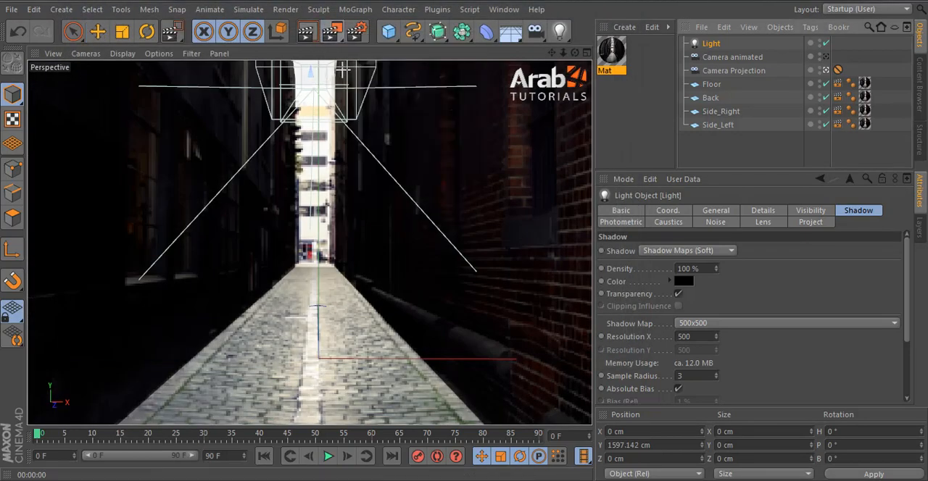
Step: Reopen the render settings to review the Ambient Occlusion effect and the list of available effects
{"action": "left_click", "coordinate": [359, 36]}
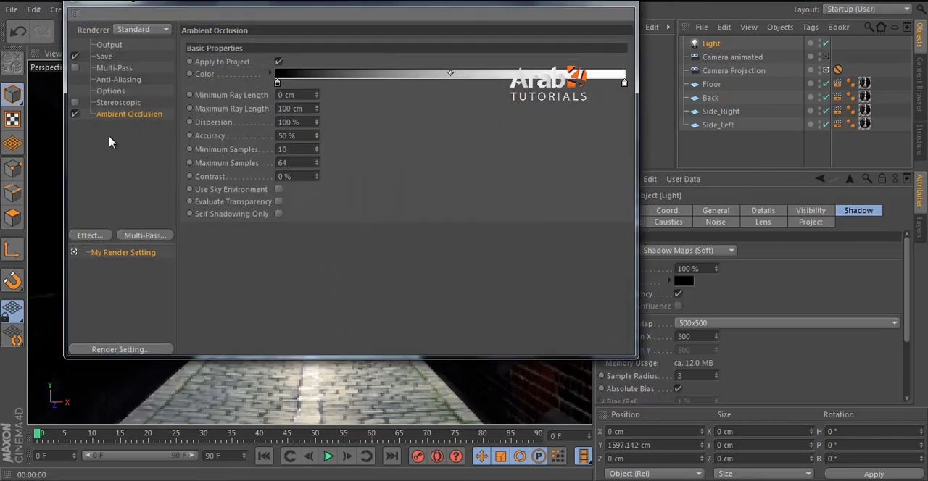
{"action": "right_click", "coordinate": [109, 142]}
{"action": "left_click", "coordinate": [632, 6]}
{"action": "left_click", "coordinate": [634, 6]}
Step: Render only a region around the upper end of the alley in the perspective view
{"action": "left_click_drag", "start_coordinate": [336, 34], "coordinate": [351, 36]}
{"action": "left_click_drag", "start_coordinate": [259, 89], "coordinate": [353, 152]}
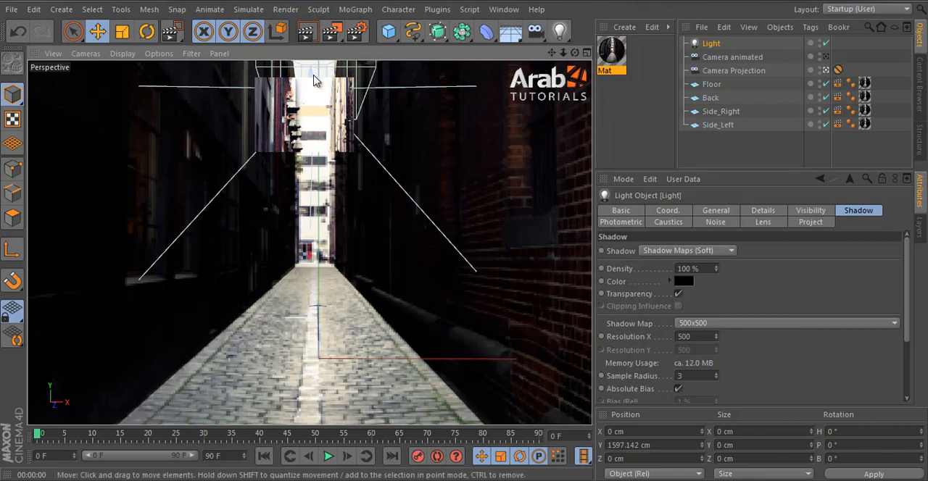
Step: Render the full perspective view and turn off Seen by AO in the compositing tags of all four planes
{"action": "left_click", "coordinate": [305, 30]}
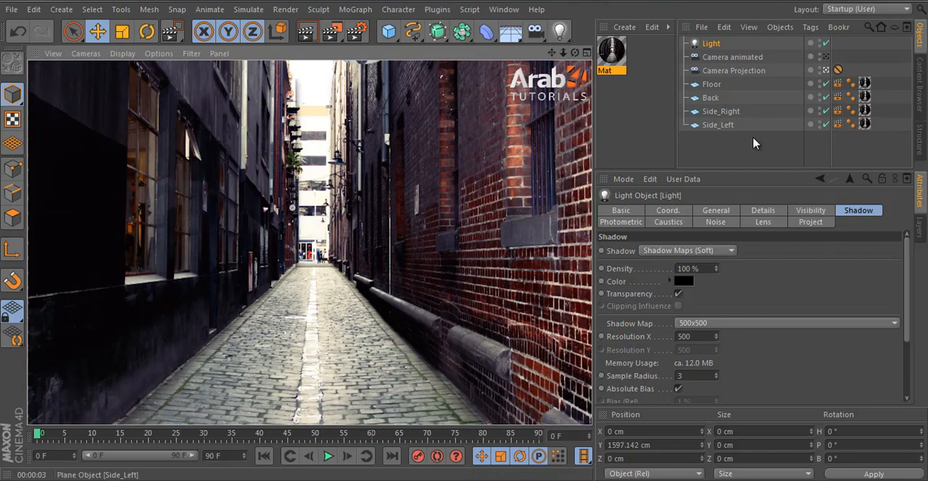
{"action": "left_click", "coordinate": [838, 124]}
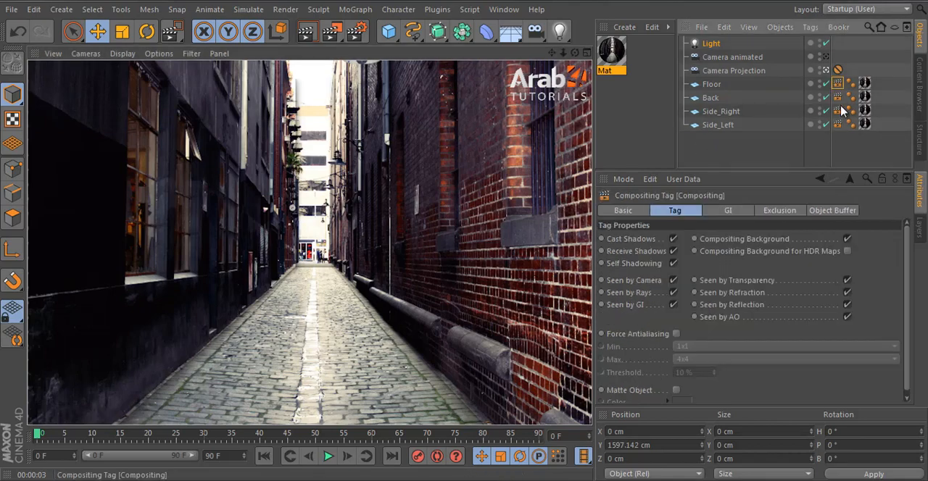
{"action": "left_click", "coordinate": [838, 125], "text": "shift"}
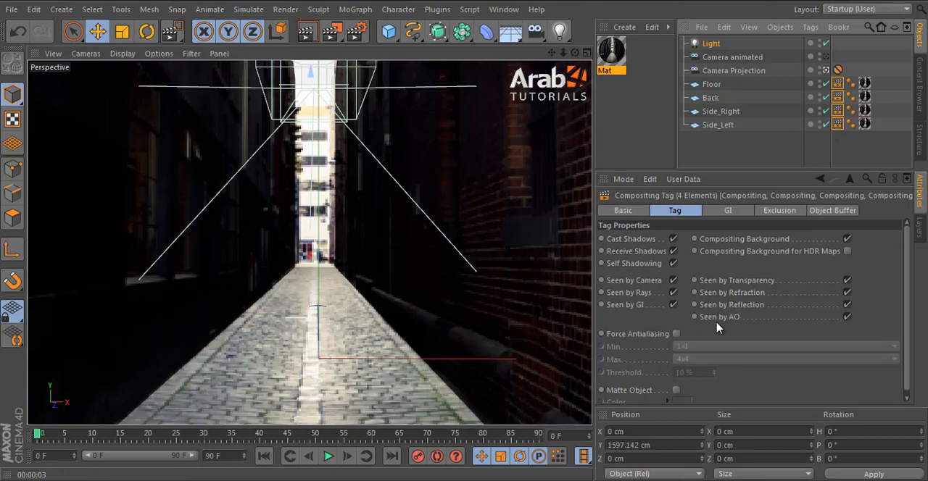
{"action": "left_click", "coordinate": [847, 317]}
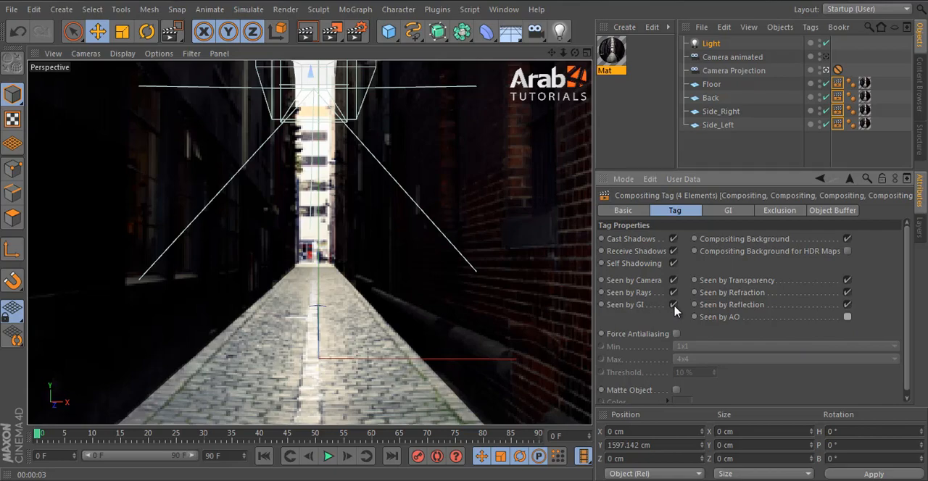
Step: Review the Ambient Occlusion effect in the render settings and render a region across the middle of the alley
{"action": "left_click", "coordinate": [356, 32]}
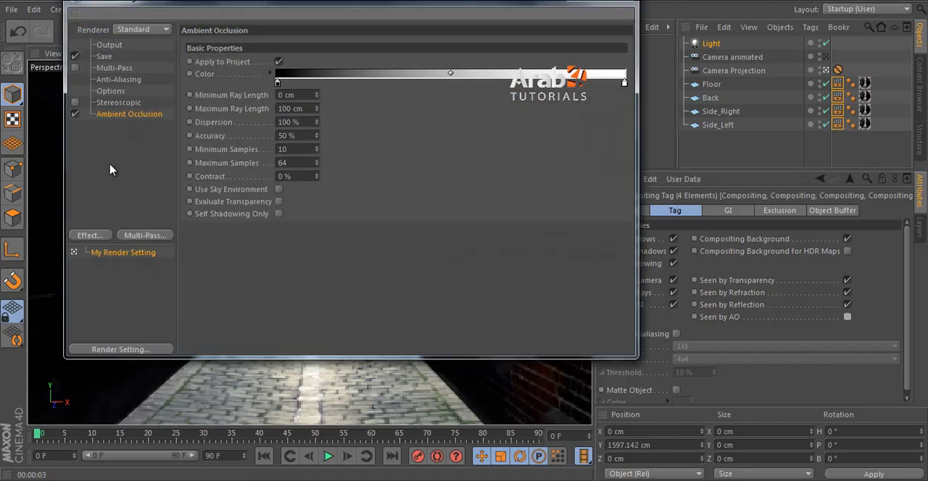
{"action": "left_click", "coordinate": [90, 236]}
{"action": "left_click", "coordinate": [154, 282]}
{"action": "left_click", "coordinate": [294, 46]}
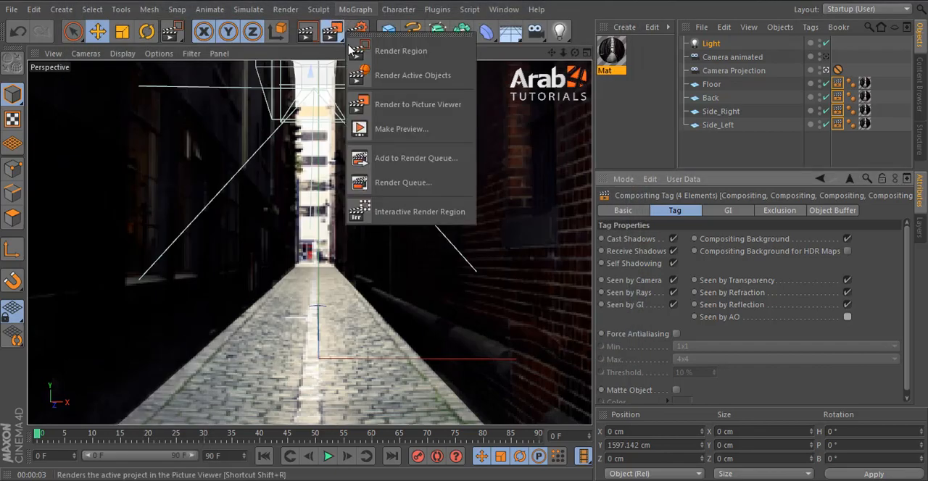
{"action": "left_click", "coordinate": [388, 41]}
{"action": "left_click_drag", "start_coordinate": [239, 102], "coordinate": [397, 273]}
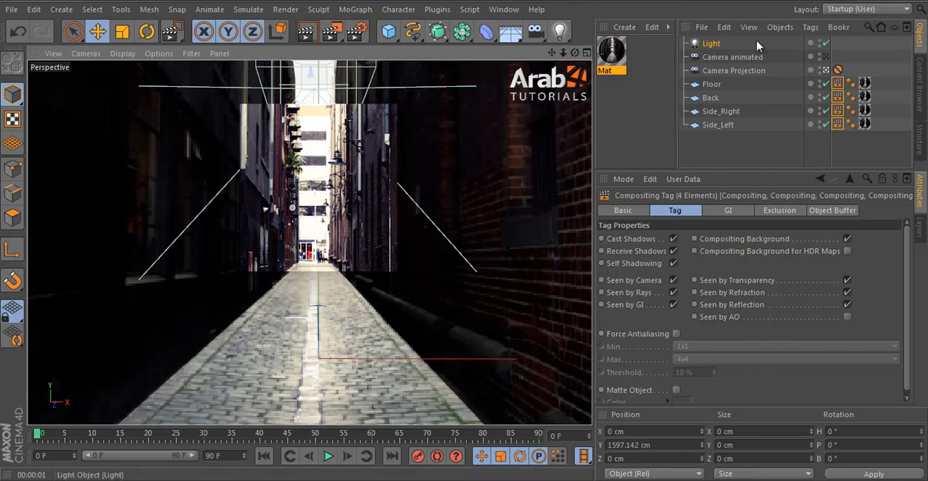
Step: Test-render the far end of the alley with the light's shadow set to None, and restore Shadow Maps (Soft)
{"action": "left_click", "coordinate": [714, 44]}
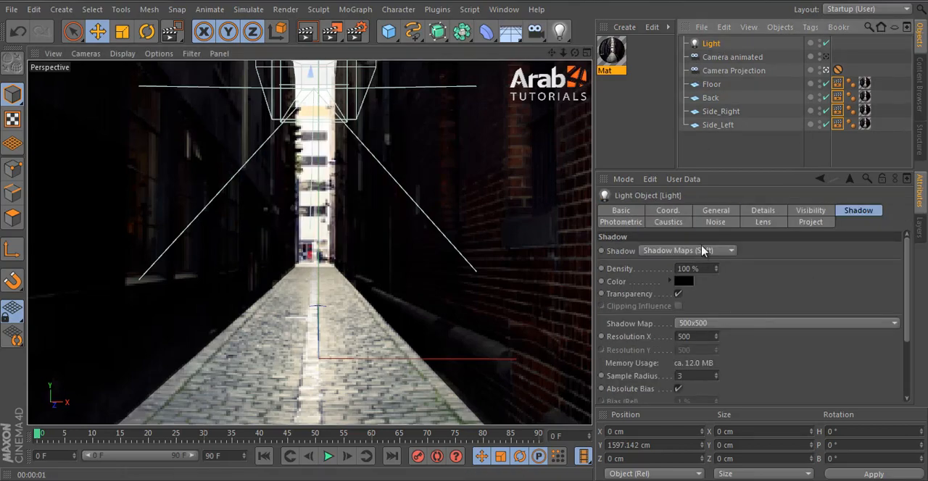
{"action": "left_click", "coordinate": [713, 211]}
{"action": "left_click", "coordinate": [700, 319]}
{"action": "left_click", "coordinate": [698, 332]}
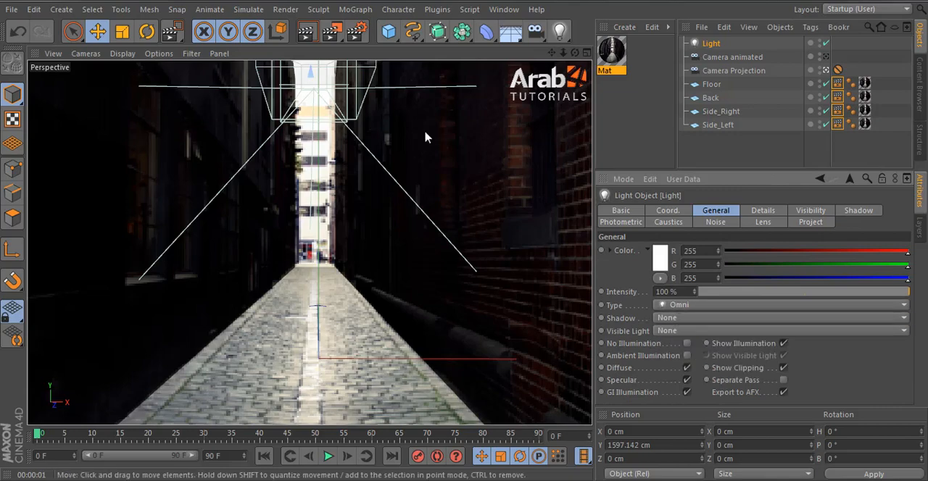
{"action": "left_click_drag", "start_coordinate": [333, 32], "coordinate": [357, 50]}
{"action": "left_click_drag", "start_coordinate": [265, 222], "coordinate": [368, 314]}
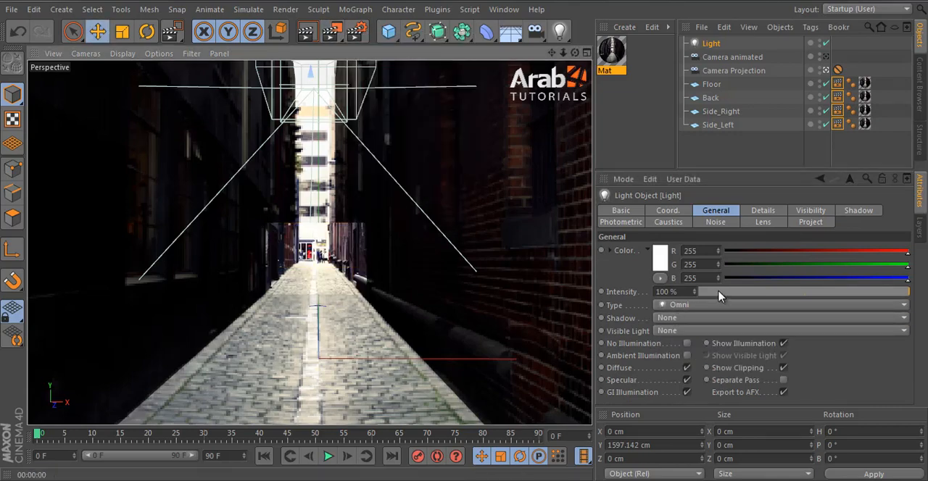
{"action": "left_click", "coordinate": [680, 319]}
{"action": "left_click", "coordinate": [711, 348]}
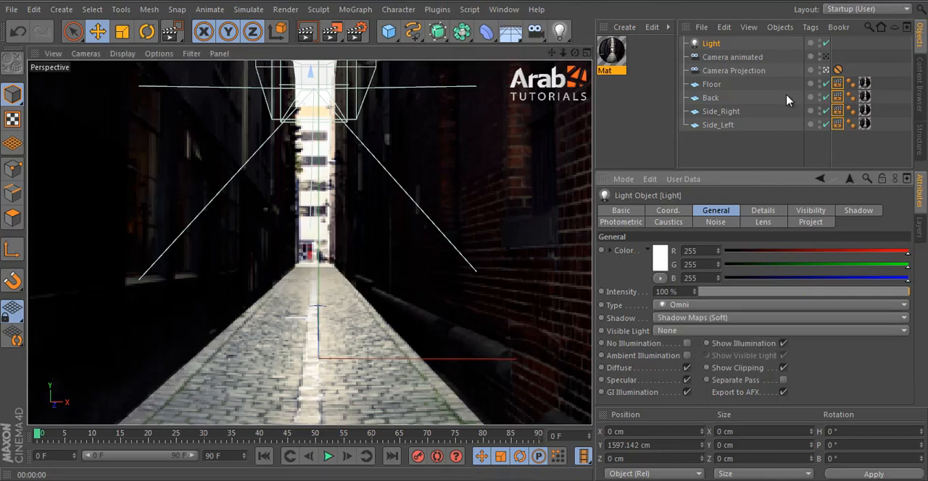
Step: Turn off Cast Shadows in the compositing tags of all four planes and render a large central region to check
{"action": "left_click", "coordinate": [839, 72]}
{"action": "left_click", "coordinate": [839, 85]}
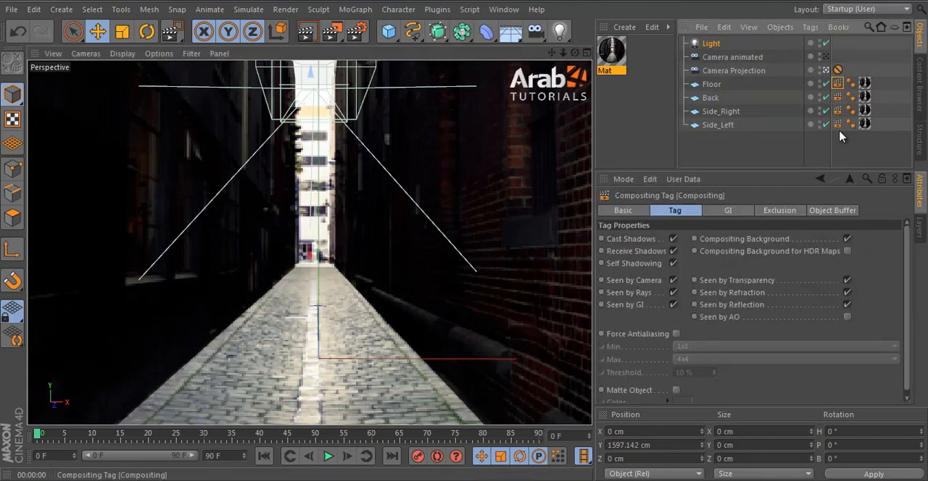
{"action": "left_click", "coordinate": [838, 127], "text": "shift"}
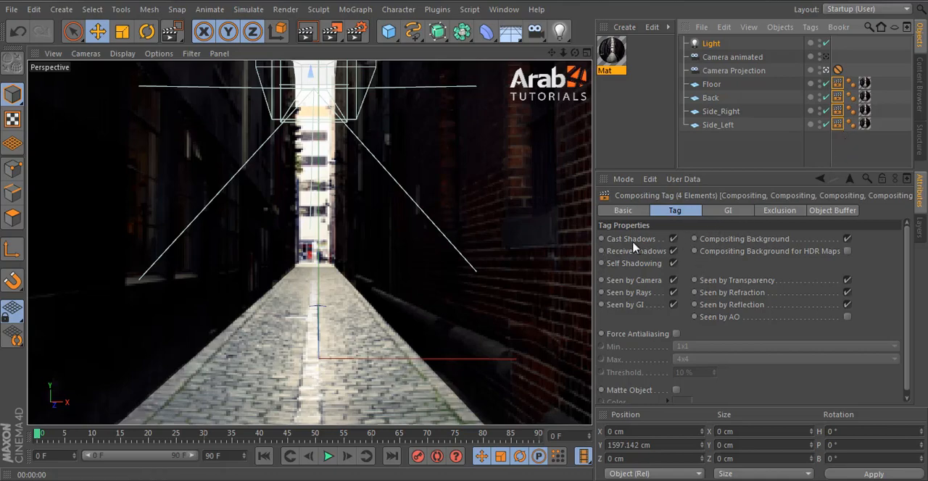
{"action": "left_click", "coordinate": [674, 240]}
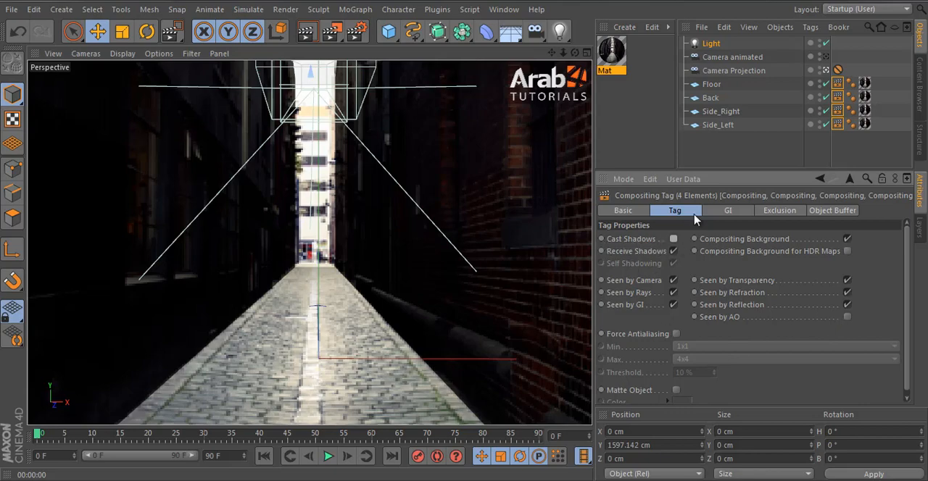
{"action": "left_click_drag", "start_coordinate": [334, 33], "coordinate": [367, 52]}
{"action": "left_click_drag", "start_coordinate": [252, 90], "coordinate": [408, 320]}
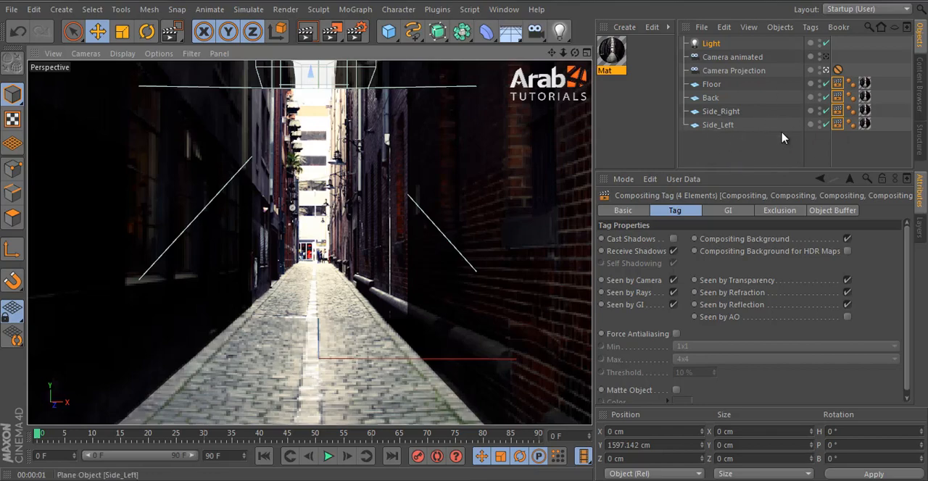
Step: Select the back, left and right planes in turn to look at how they form the alley, and clear the selection
{"action": "left_click", "coordinate": [732, 156]}
{"action": "left_click", "coordinate": [315, 181]}
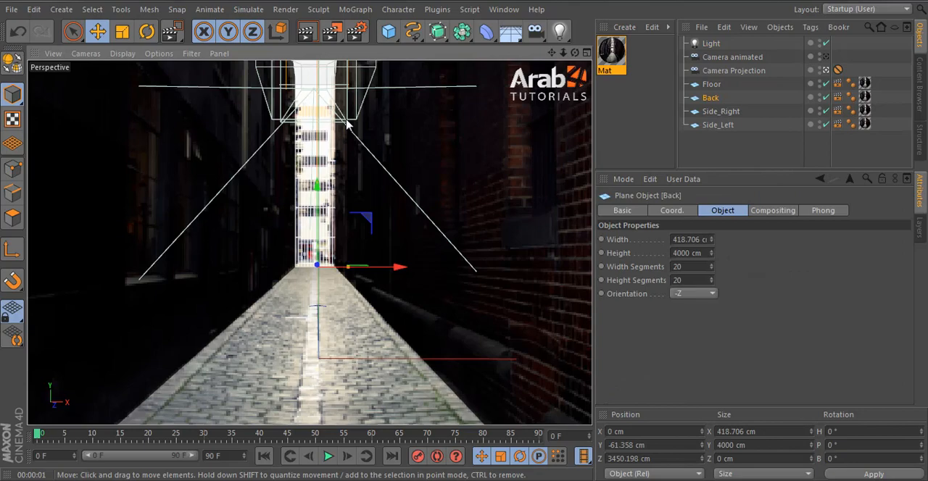
{"action": "left_click", "coordinate": [272, 187]}
{"action": "left_click", "coordinate": [448, 166], "text": "shift"}
{"action": "left_click", "coordinate": [694, 148]}
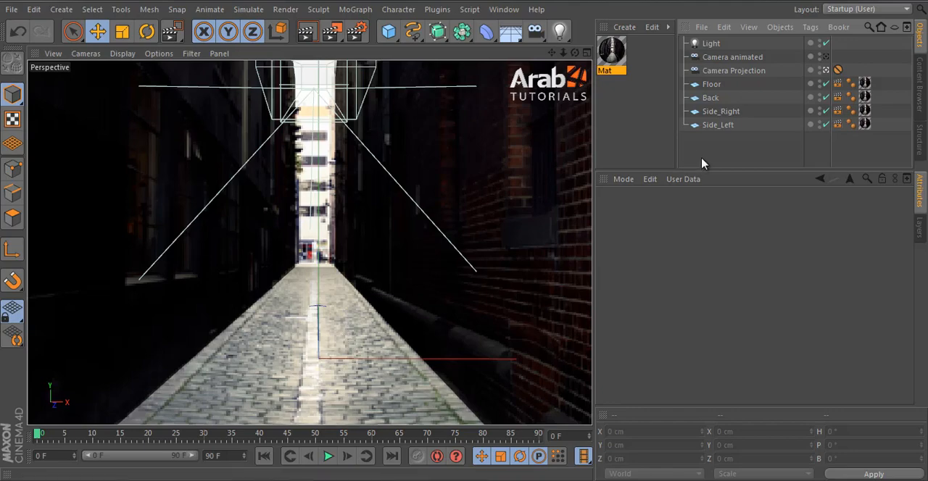
Step: Disable the light and leave the view through the projection camera
{"action": "left_click", "coordinate": [536, 239]}
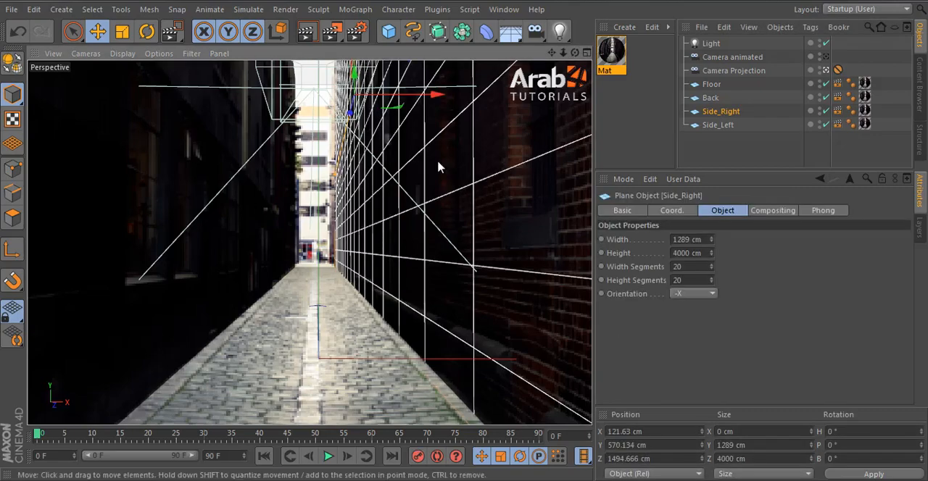
{"action": "left_click", "coordinate": [825, 43]}
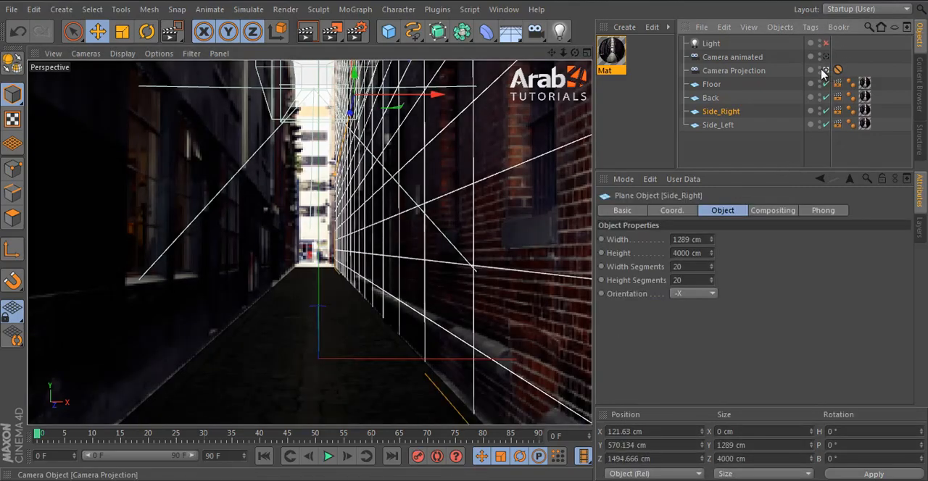
{"action": "left_click", "coordinate": [827, 71]}
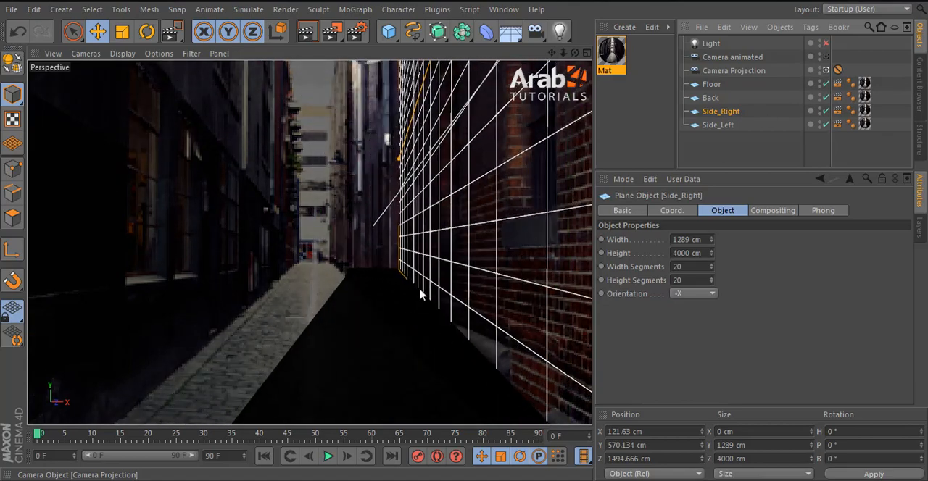
Step: Disable the Side_Right plane and frame the Side_Left plane in the perspective view
{"action": "left_click_drag", "start_coordinate": [450, 246], "coordinate": [410, 233], "text": "alt"}
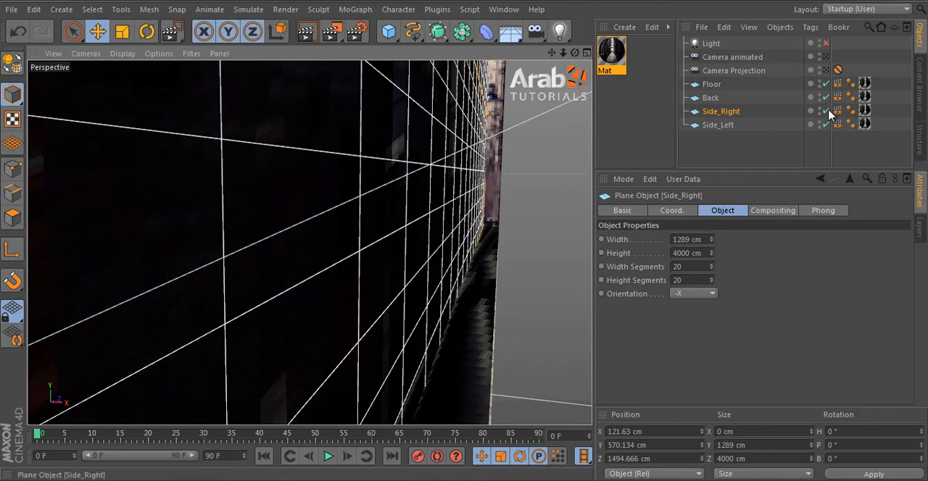
{"action": "left_click", "coordinate": [828, 111]}
{"action": "left_click", "coordinate": [318, 215]}
{"action": "key", "text": "o"}
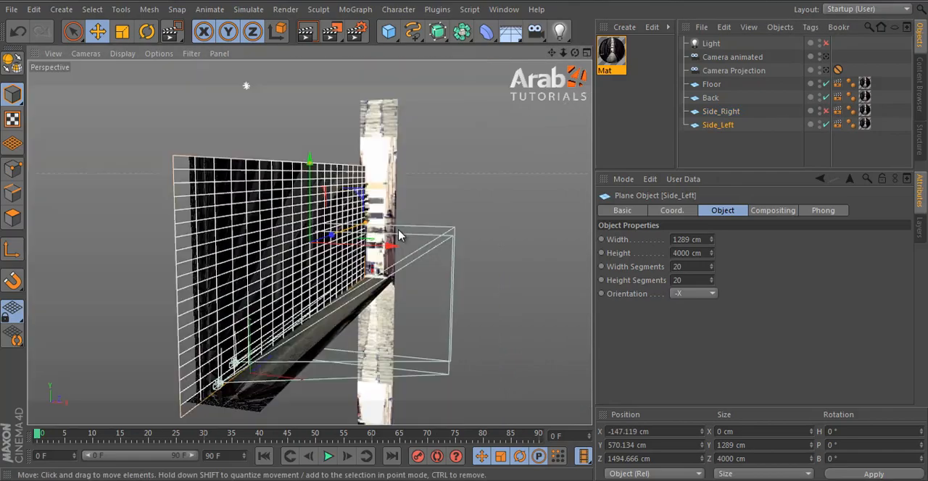
Step: Examine the projected texture on the inner face of the left wall from the side and up close
{"action": "left_click_drag", "start_coordinate": [401, 234], "coordinate": [413, 263], "text": "alt"}
{"action": "scroll", "coordinate": [360, 256], "scroll_direction": "up", "scroll_amount": 3}
{"action": "left_click", "coordinate": [762, 160]}
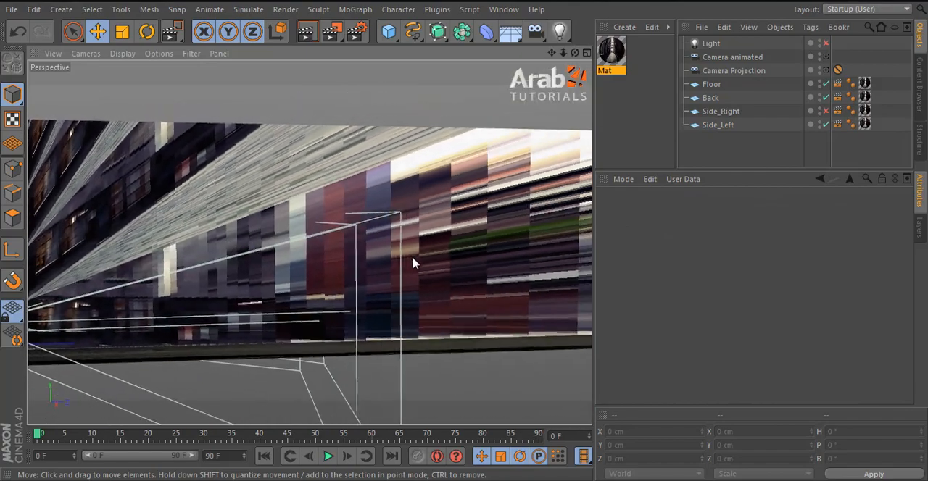
{"action": "left_click_drag", "start_coordinate": [311, 243], "coordinate": [427, 296], "text": "alt"}
{"action": "scroll", "coordinate": [464, 269], "scroll_direction": "down", "scroll_amount": 3}
{"action": "middle_click_drag", "start_coordinate": [427, 296], "coordinate": [265, 292], "text": "alt"}
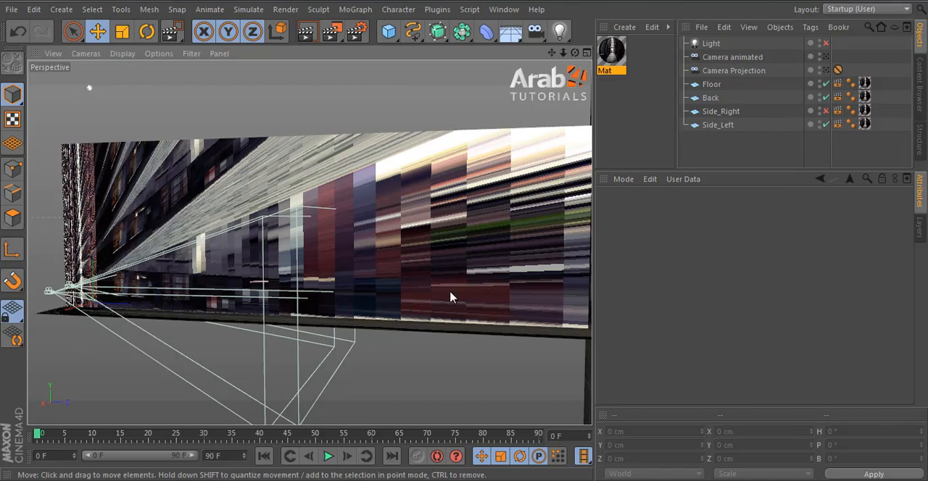
{"action": "left_click_drag", "start_coordinate": [451, 297], "coordinate": [165, 359], "text": "alt"}
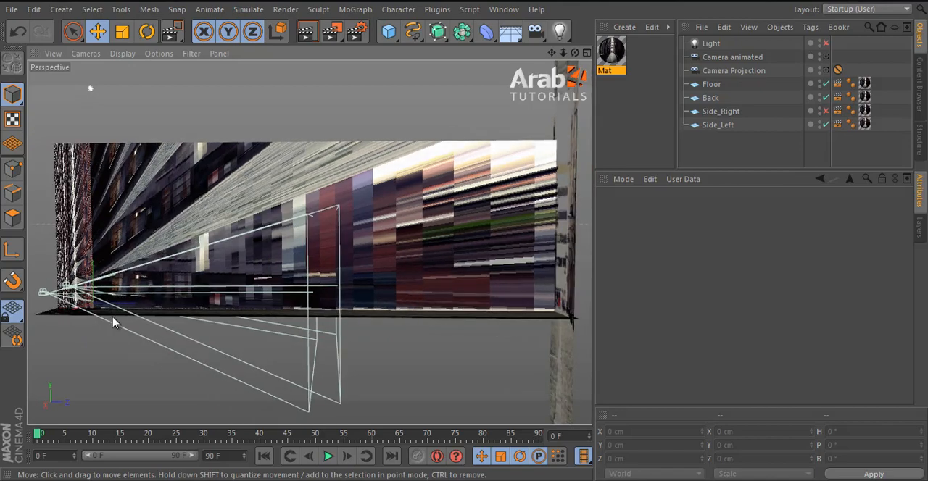
{"action": "left_click_drag", "start_coordinate": [105, 324], "coordinate": [172, 286], "text": "alt"}
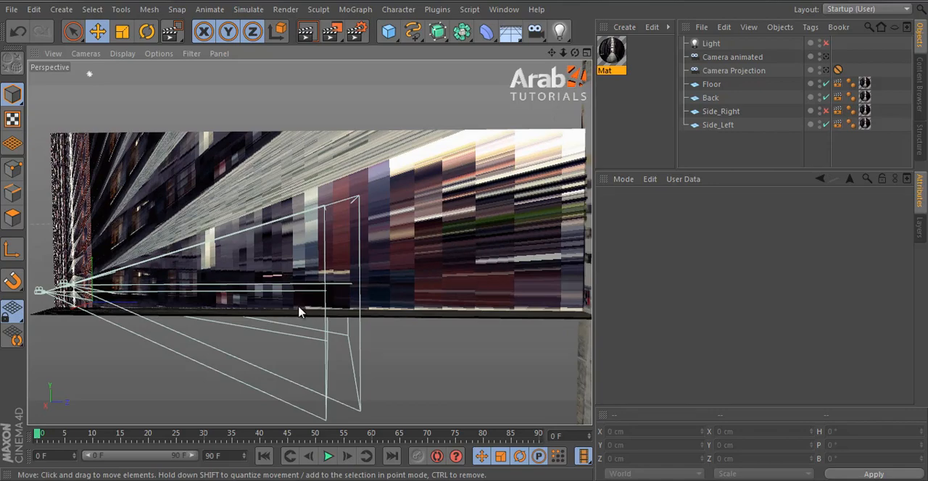
{"action": "scroll", "coordinate": [301, 312], "scroll_direction": "up", "scroll_amount": 6}
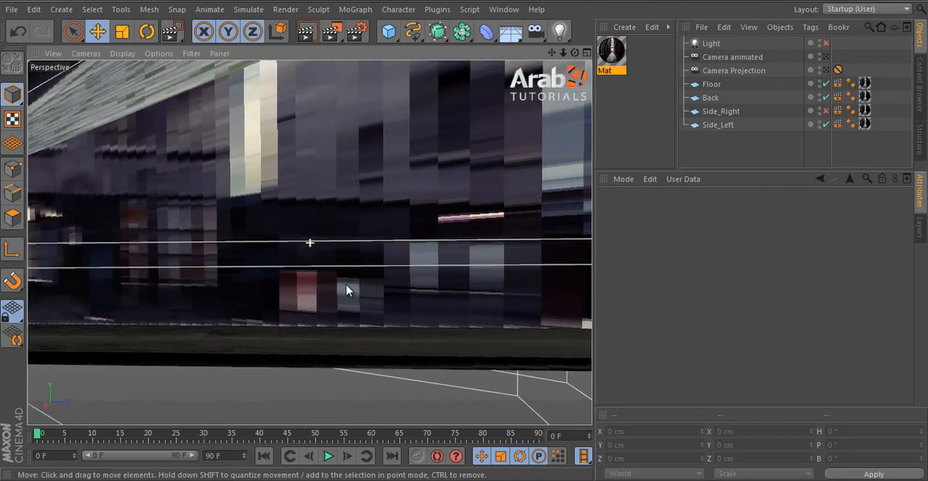
{"action": "middle_click_drag", "start_coordinate": [347, 291], "coordinate": [400, 290], "text": "alt"}
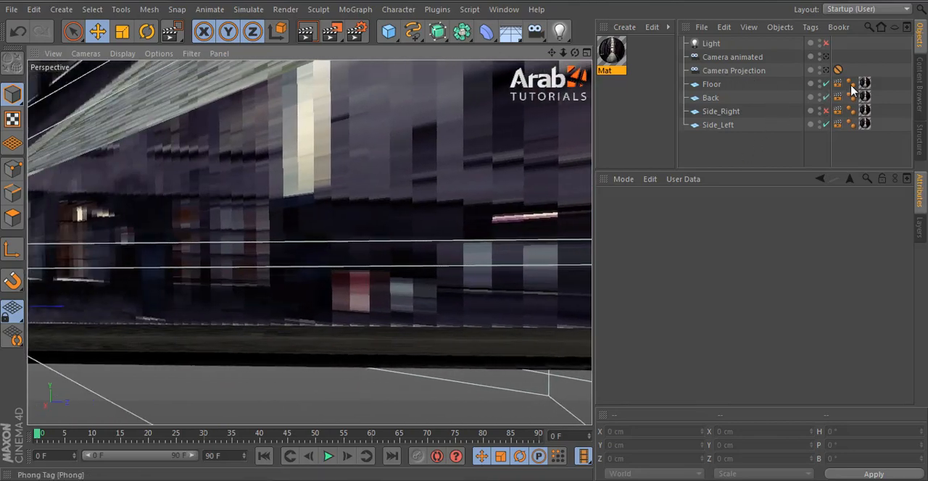
Step: Raise the Mat material's texture preview size, trying 1024x1024 (4 MB) and settling on 4096x4096 (64 MB)
{"action": "left_click", "coordinate": [611, 53]}
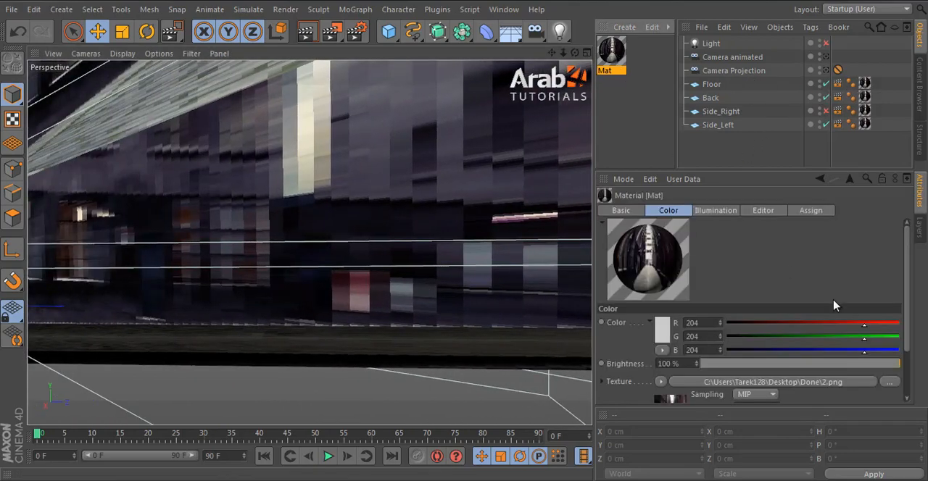
{"action": "scroll", "coordinate": [775, 250], "scroll_direction": "down", "scroll_amount": 2}
{"action": "left_click", "coordinate": [622, 210]}
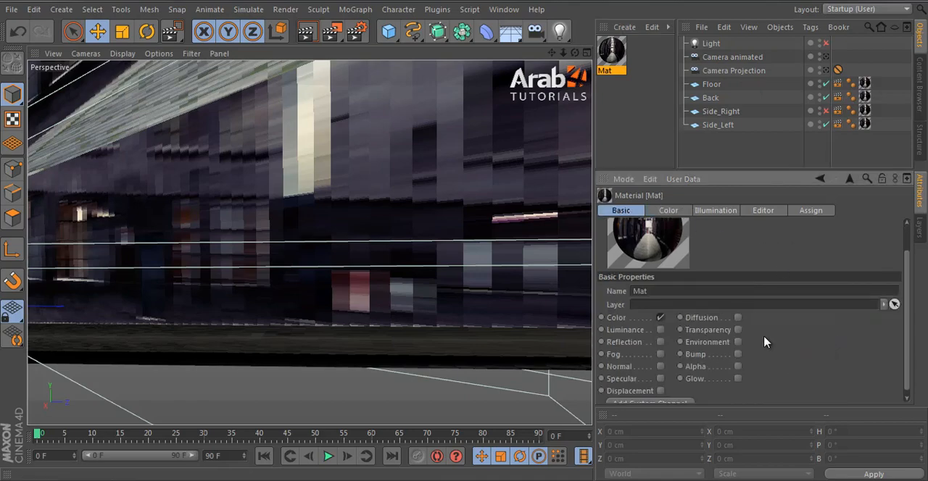
{"action": "left_click", "coordinate": [679, 210]}
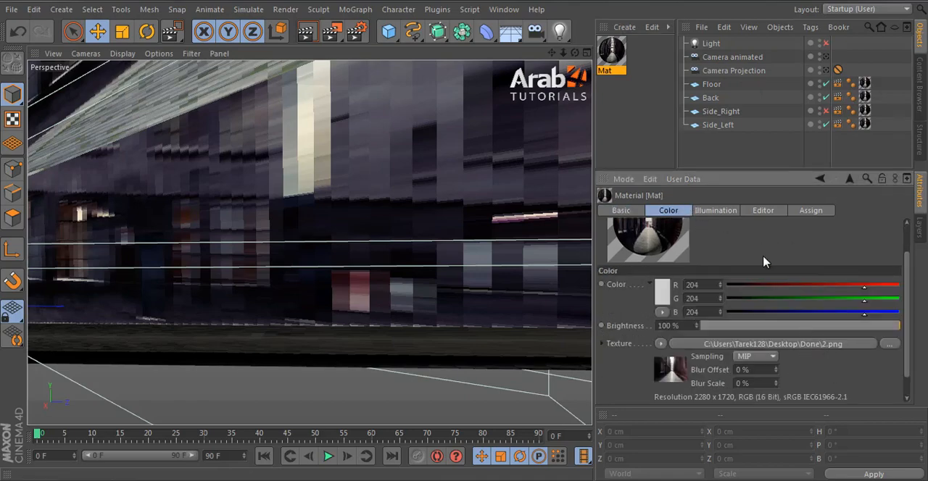
{"action": "left_click", "coordinate": [765, 211]}
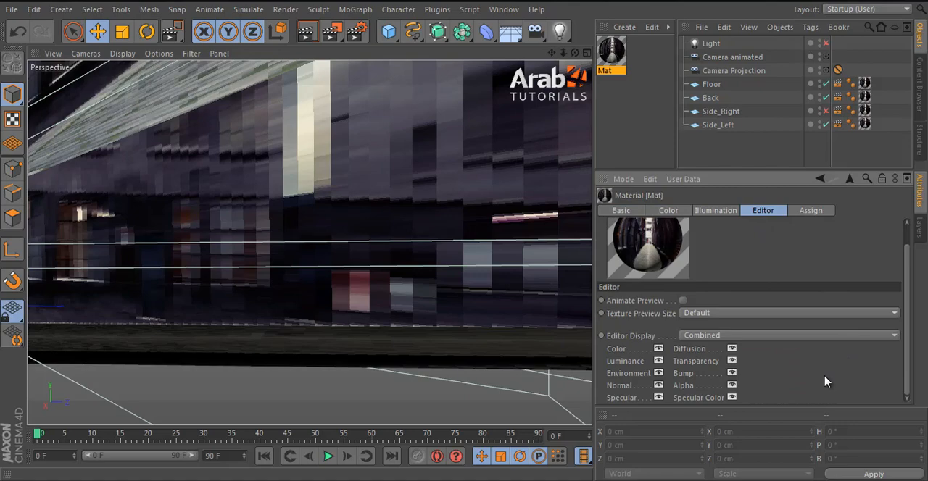
{"action": "left_click", "coordinate": [727, 316]}
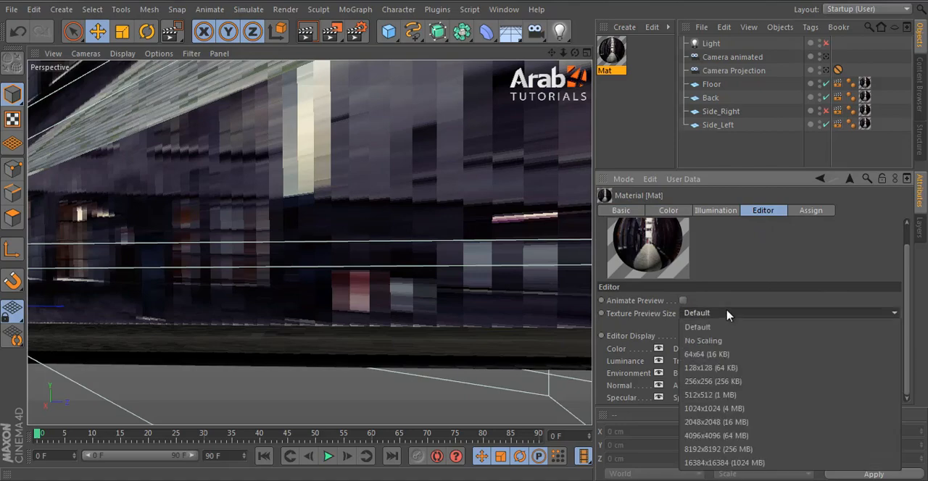
{"action": "left_click", "coordinate": [749, 412]}
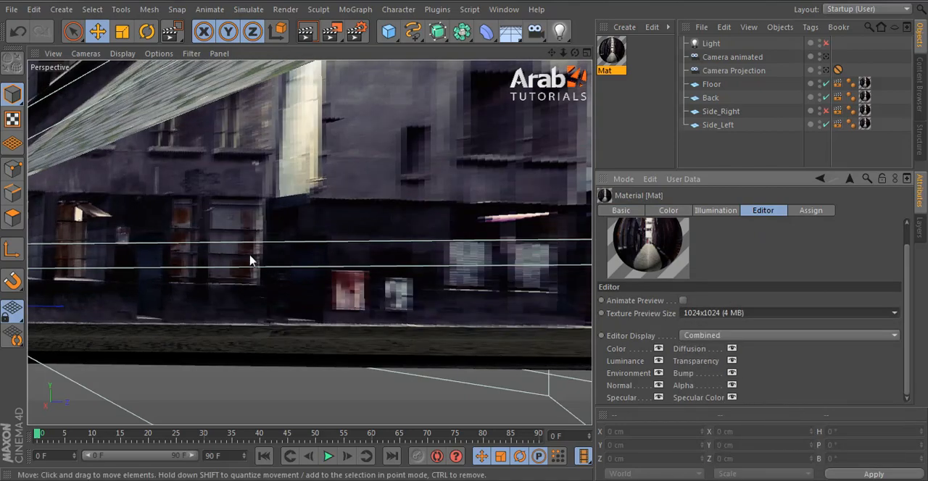
{"action": "left_click", "coordinate": [724, 313]}
{"action": "left_click", "coordinate": [744, 436]}
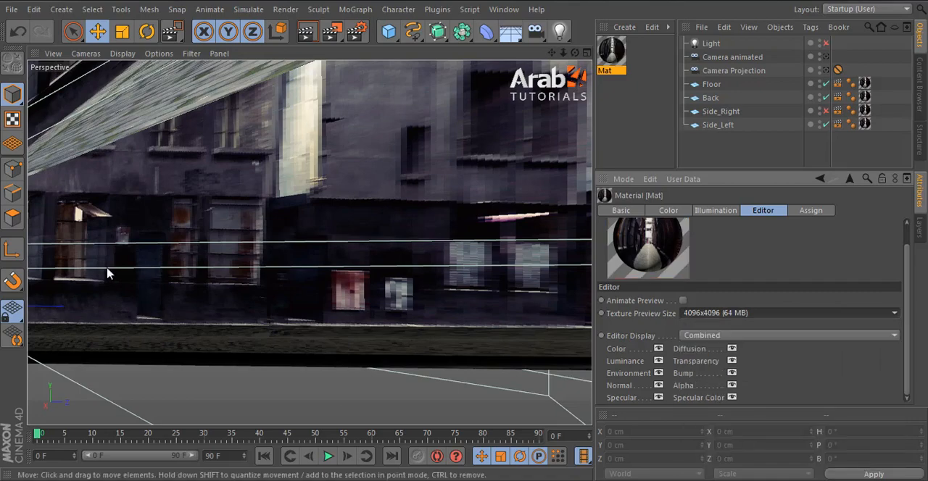
Step: Set the Mat material's texture preview size to 1024x1024 (4 MB)
{"action": "left_click", "coordinate": [723, 313]}
{"action": "left_click", "coordinate": [731, 410]}
{"action": "scroll", "coordinate": [141, 219], "scroll_direction": "up", "scroll_amount": 3}
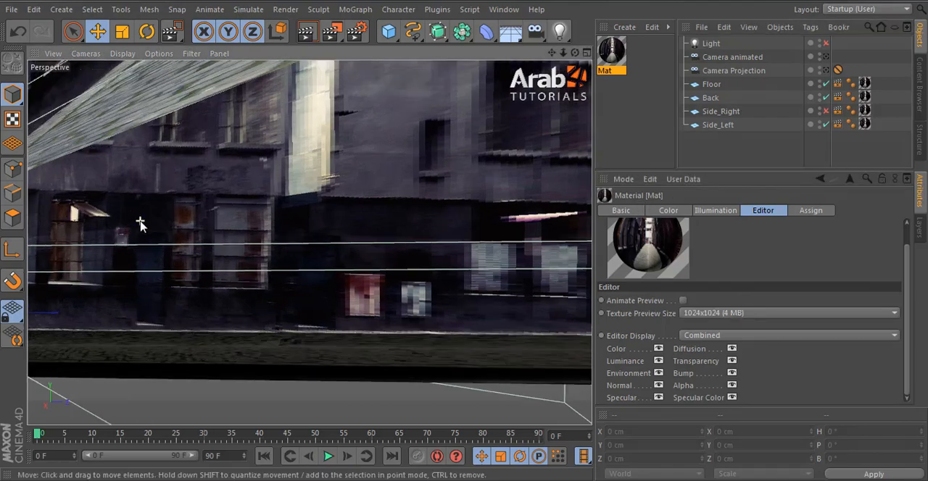
Step: Select the Side_Left plane and convert it to an editable polygon object
{"action": "left_click_drag", "start_coordinate": [209, 243], "coordinate": [396, 240], "text": "alt"}
{"action": "scroll", "coordinate": [271, 227], "scroll_direction": "up", "scroll_amount": 10}
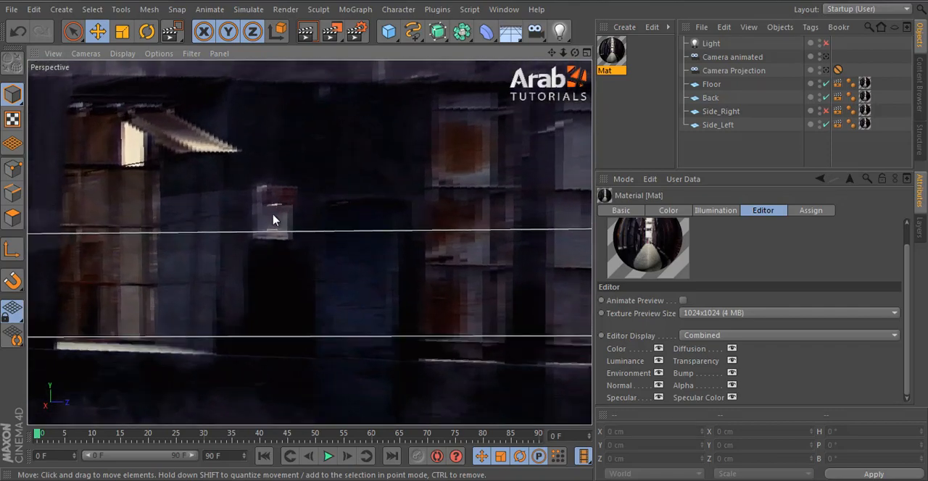
{"action": "left_click", "coordinate": [273, 220]}
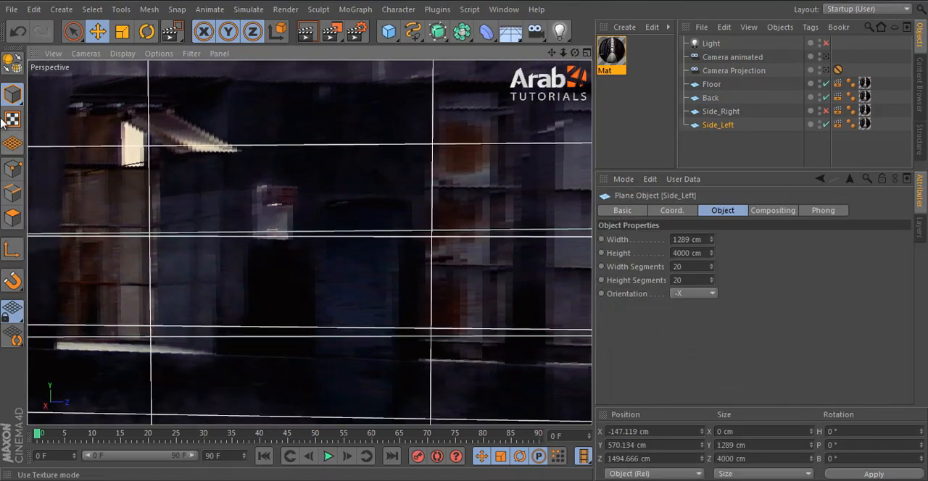
{"action": "left_click", "coordinate": [12, 63]}
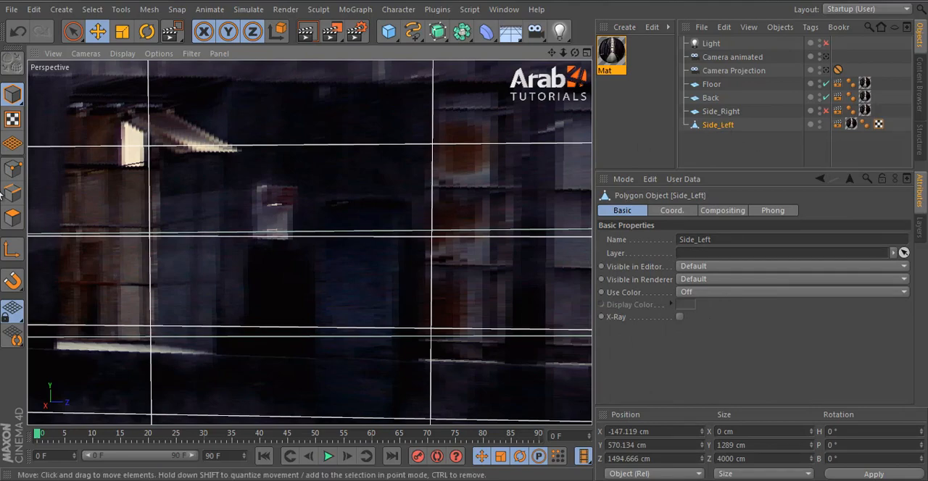
Step: Cut two vertical loops through Side_Left with the Knife in Loop mode, one on each side of the small wall box
{"action": "left_click", "coordinate": [13, 173]}
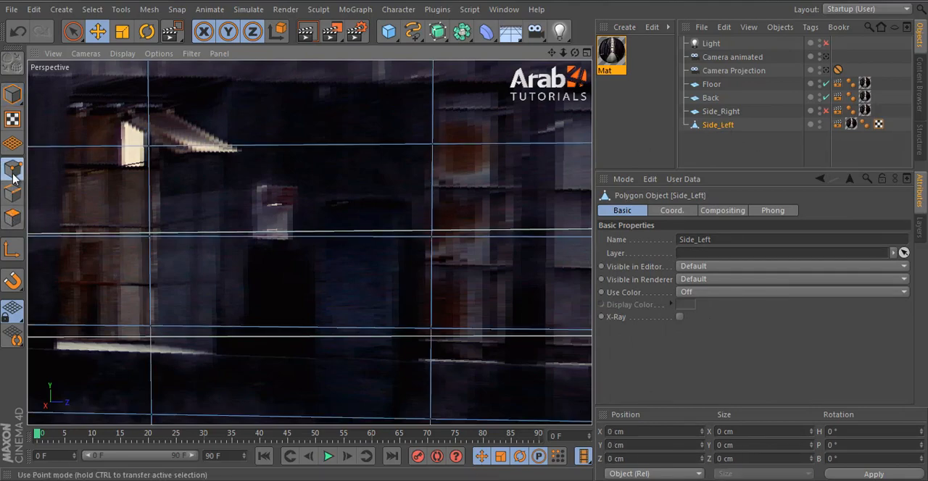
{"action": "key", "text": "k"}
{"action": "left_click", "coordinate": [651, 227]}
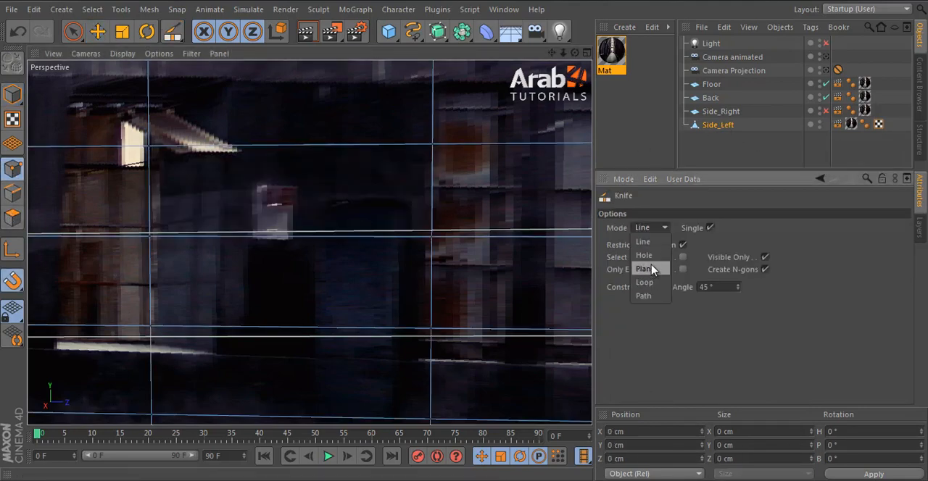
{"action": "left_click", "coordinate": [645, 282]}
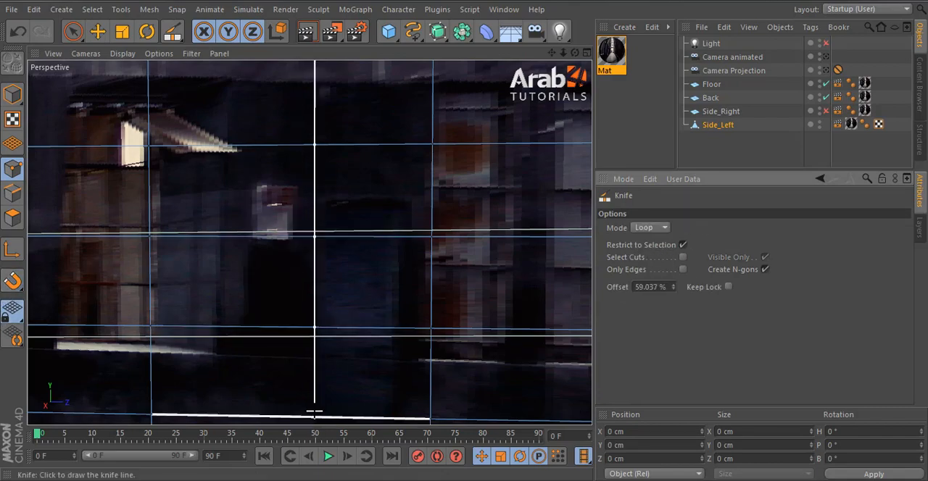
{"action": "scroll", "coordinate": [324, 251], "scroll_direction": "down", "scroll_amount": 6}
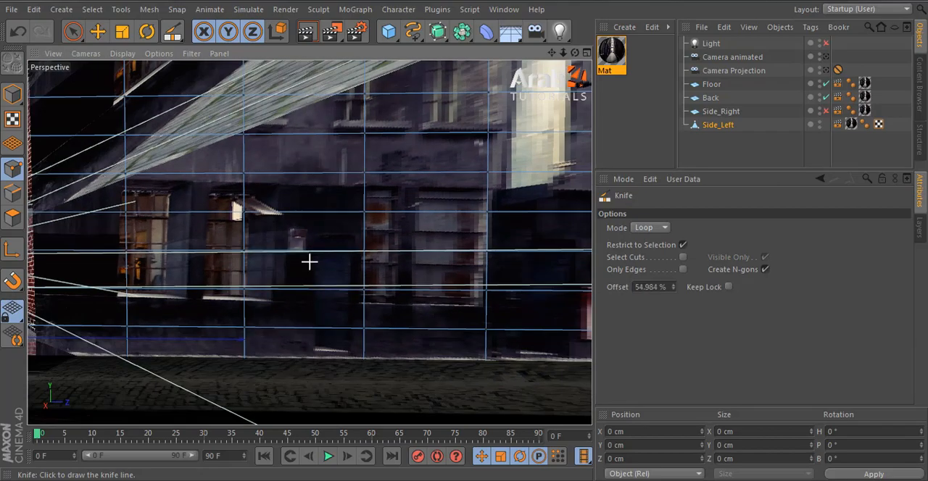
{"action": "scroll", "coordinate": [313, 289], "scroll_direction": "down", "scroll_amount": 9}
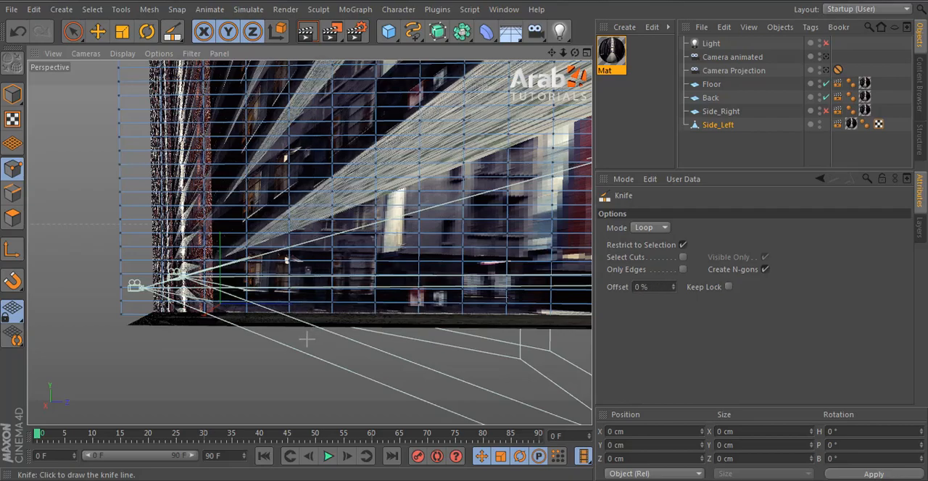
{"action": "scroll", "coordinate": [307, 337], "scroll_direction": "up", "scroll_amount": 8}
{"action": "scroll", "coordinate": [311, 307], "scroll_direction": "up", "scroll_amount": 4}
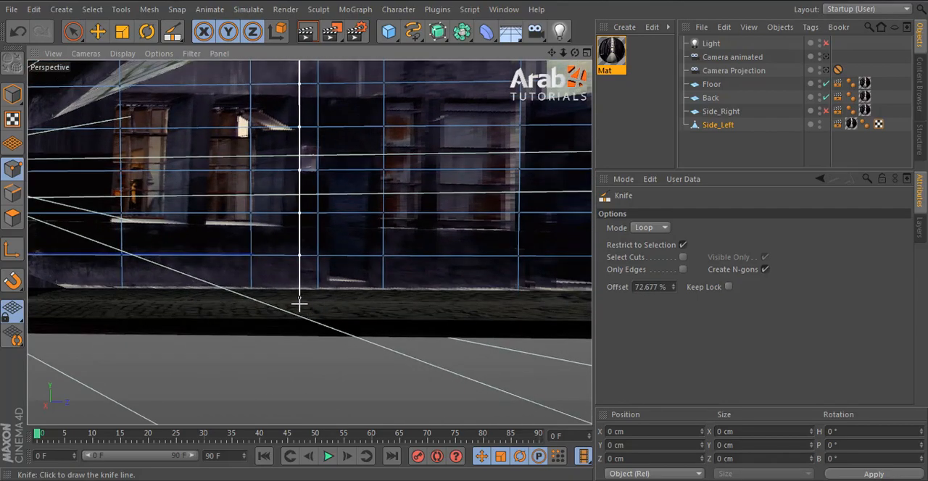
{"action": "left_click", "coordinate": [300, 304]}
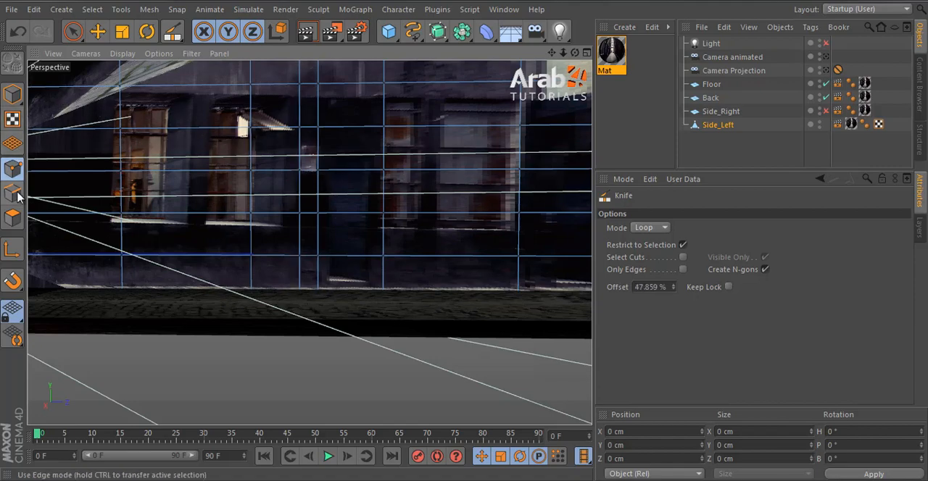
Step: Lower the short edge above the wall box to about Y -411.8 cm and fit the adjoining vertical edge to the box's side
{"action": "left_click", "coordinate": [97, 31]}
{"action": "scroll", "coordinate": [306, 136], "scroll_direction": "up", "scroll_amount": 3}
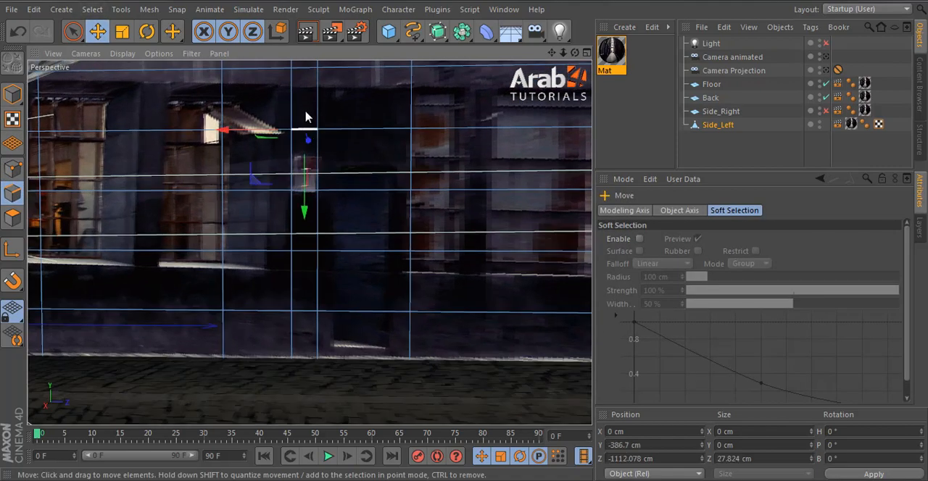
{"action": "left_click_drag", "start_coordinate": [305, 129], "coordinate": [310, 154]}
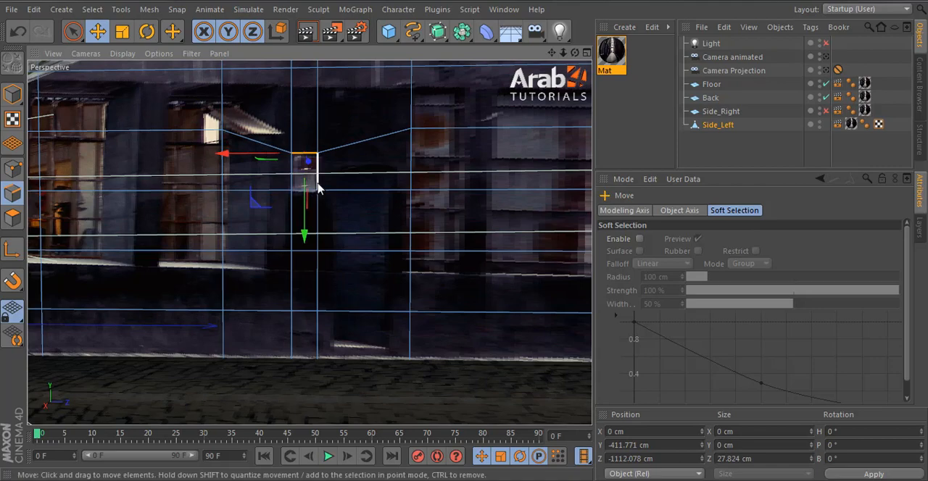
{"action": "left_click", "coordinate": [318, 185]}
Step: Extrude the polygon covering the small wall box with an offset of -4.4 cm
{"action": "left_click", "coordinate": [12, 218]}
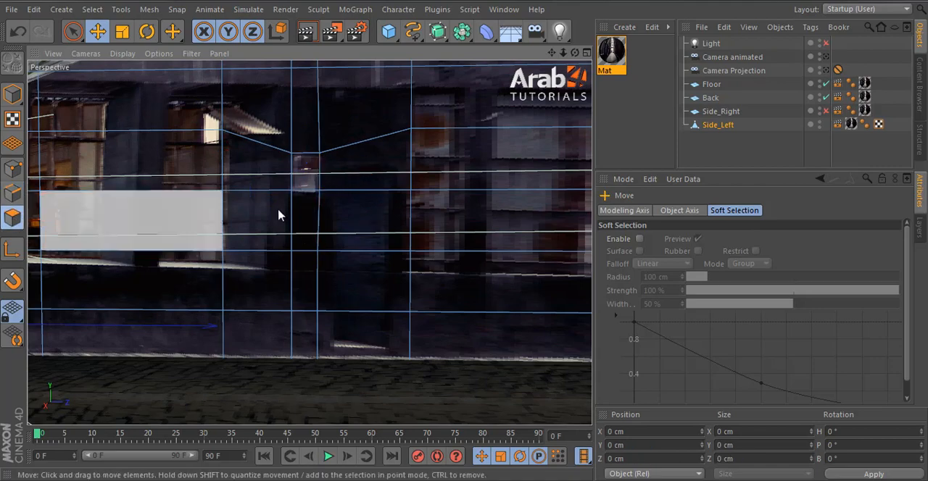
{"action": "left_click", "coordinate": [303, 178]}
{"action": "key", "text": "d"}
{"action": "left_click_drag", "start_coordinate": [356, 190], "coordinate": [341, 326], "text": "alt"}
{"action": "left_click_drag", "start_coordinate": [496, 235], "coordinate": [465, 234]}
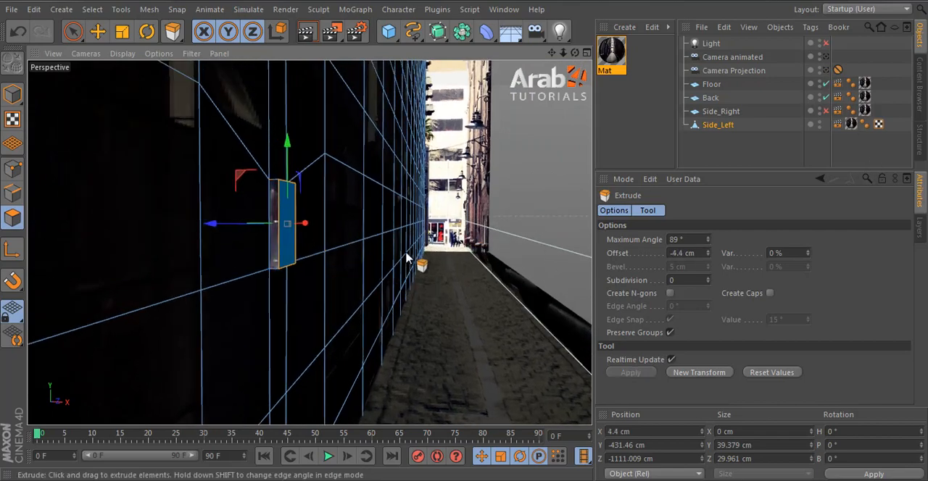
{"action": "left_click_drag", "start_coordinate": [503, 306], "coordinate": [160, 307], "text": "alt"}
{"action": "key", "text": "ctrl+z"}
Step: Select the vertical edges on both sides of the door and scale them together to about 66.4 cm apart
{"action": "key", "text": "e"}
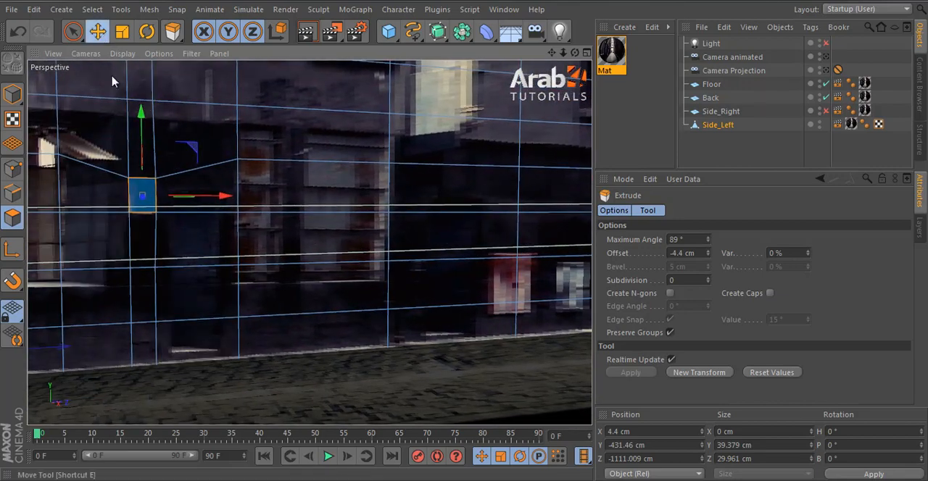
{"action": "left_click", "coordinate": [13, 197]}
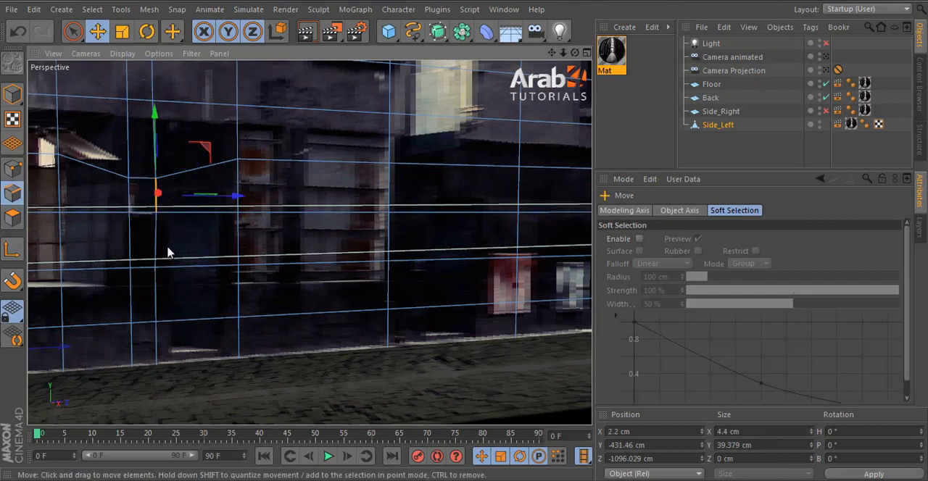
{"action": "left_click", "coordinate": [156, 253]}
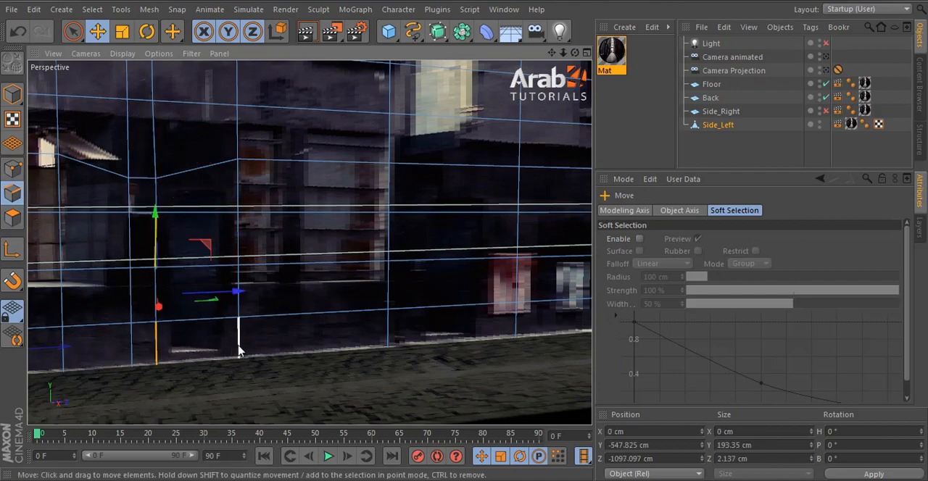
{"action": "left_click", "coordinate": [241, 345], "text": "shift"}
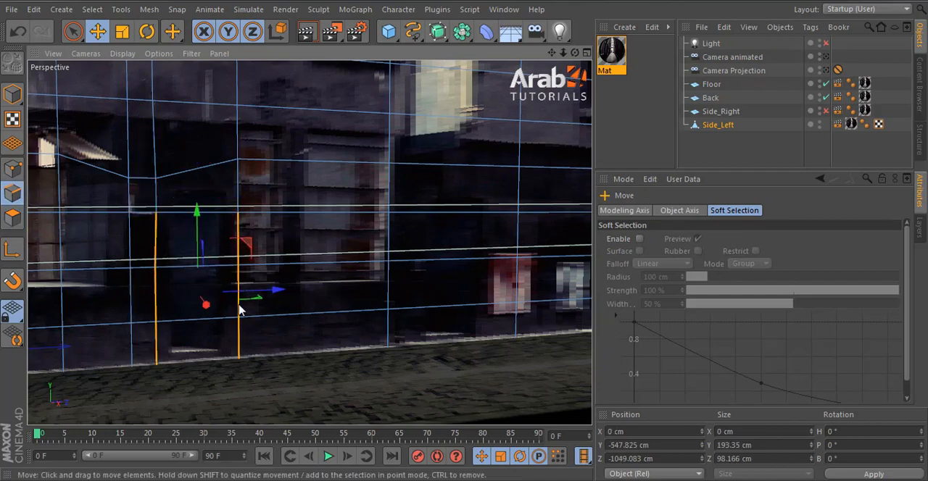
{"action": "key", "text": "t"}
{"action": "left_click_drag", "start_coordinate": [276, 290], "coordinate": [251, 292]}
Step: Select the two door polygons and cut a horizontal loop along the door's base with the Knife
{"action": "left_click", "coordinate": [13, 219]}
{"action": "left_click", "coordinate": [198, 240]}
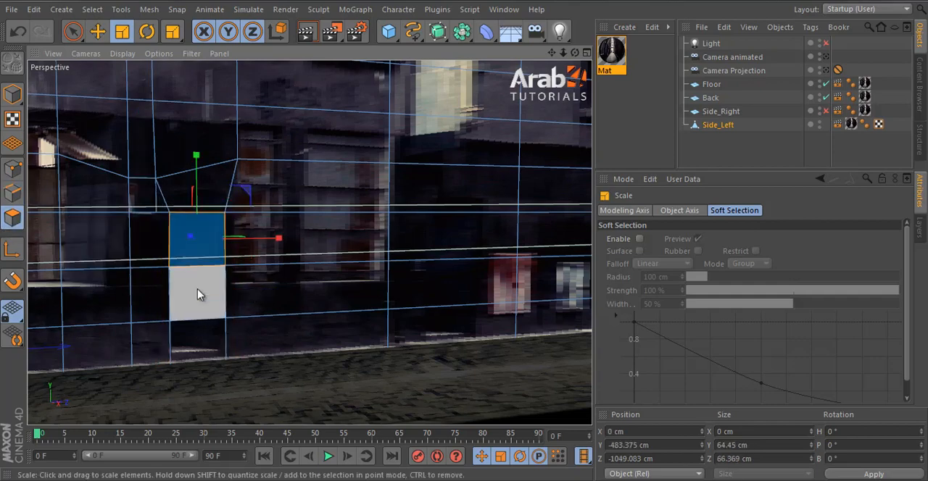
{"action": "left_click", "coordinate": [201, 293], "text": "shift"}
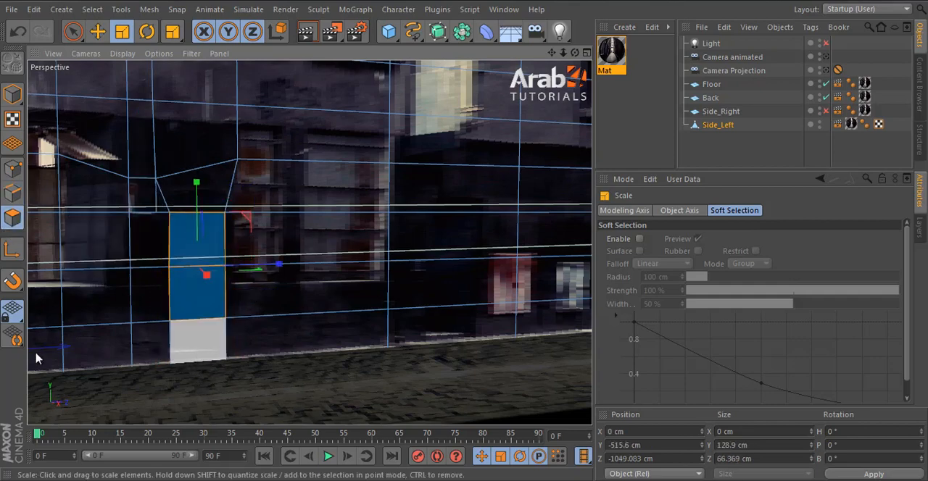
{"action": "left_click", "coordinate": [13, 172]}
{"action": "key", "text": "k"}
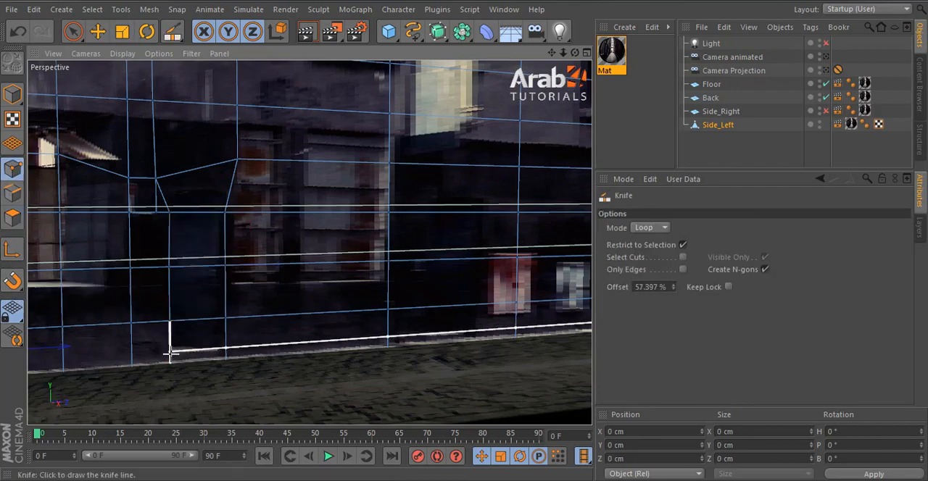
Step: Add the polygon at the door's base to the selection, extrude the door by 20.7 cm and return to model mode
{"action": "left_click", "coordinate": [13, 218]}
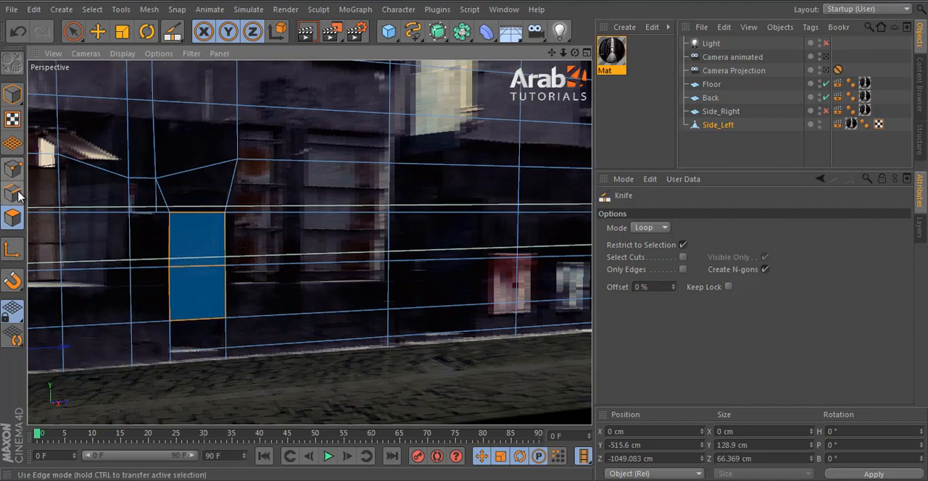
{"action": "left_click", "coordinate": [73, 31]}
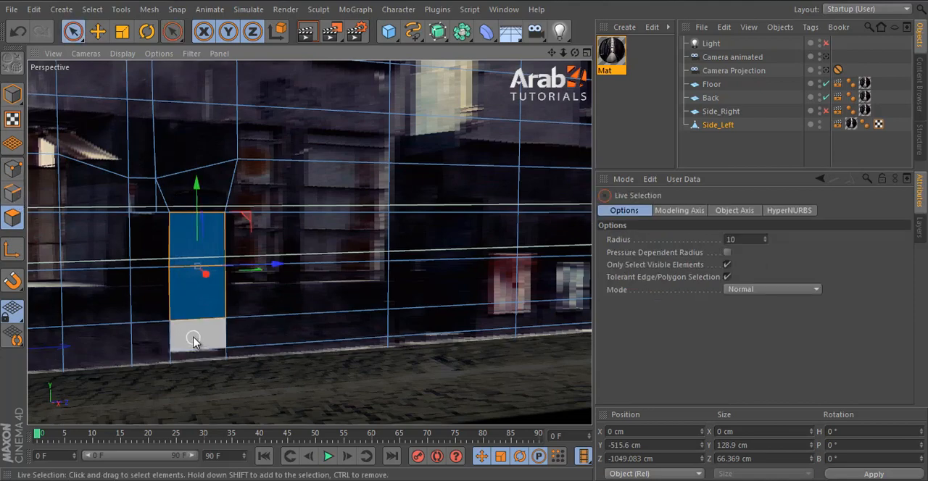
{"action": "left_click", "coordinate": [195, 339], "text": "shift"}
{"action": "key", "text": "d"}
{"action": "scroll", "coordinate": [138, 339], "scroll_direction": "up", "scroll_amount": 4}
{"action": "left_click_drag", "start_coordinate": [344, 331], "coordinate": [471, 242]}
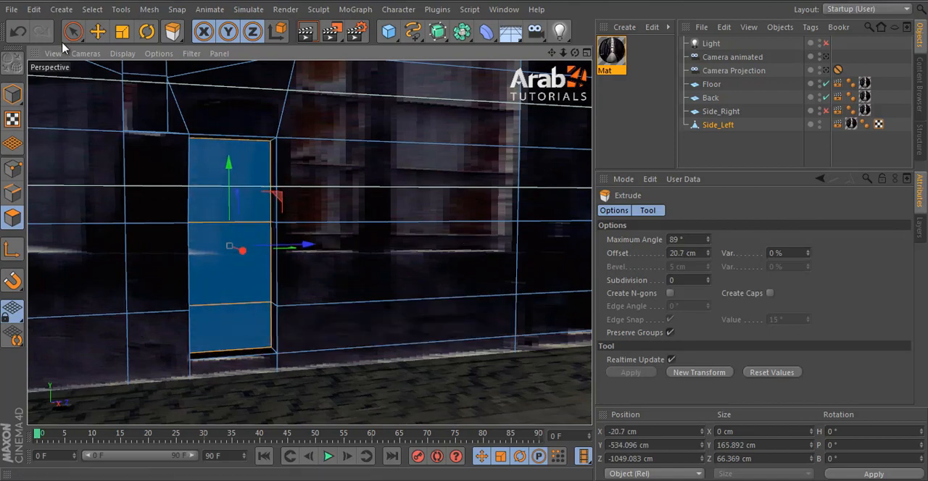
{"action": "left_click", "coordinate": [98, 32]}
{"action": "left_click", "coordinate": [12, 95]}
Step: Enable the Side_Right plane and the light, and render the view through Camera Projection
{"action": "right_click_drag", "start_coordinate": [401, 236], "coordinate": [231, 306], "text": "alt"}
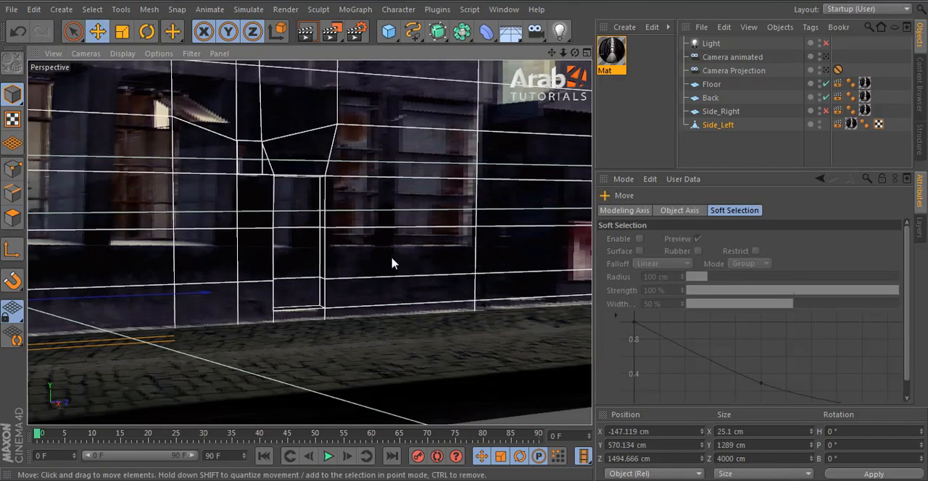
{"action": "middle_click_drag", "start_coordinate": [411, 182], "coordinate": [199, 186], "text": "alt"}
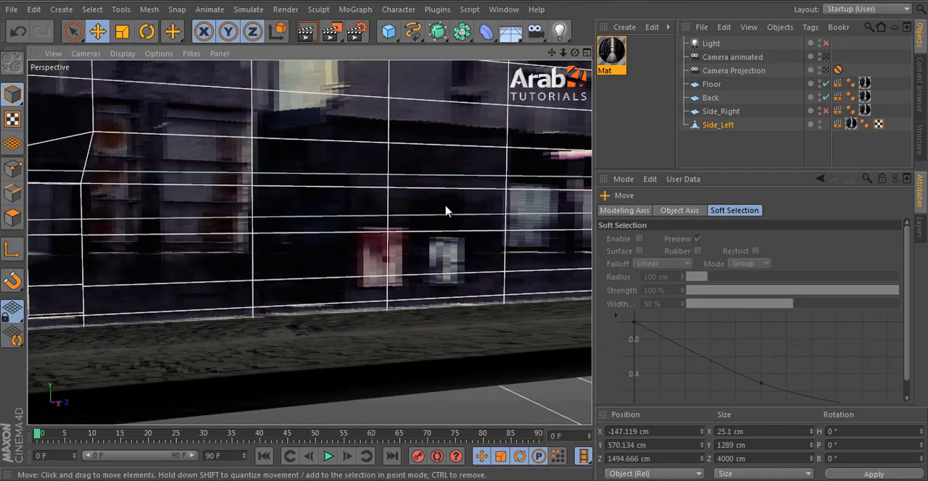
{"action": "right_click_drag", "start_coordinate": [375, 245], "coordinate": [289, 150], "text": "alt"}
{"action": "left_click_drag", "start_coordinate": [288, 155], "coordinate": [425, 176], "text": "alt"}
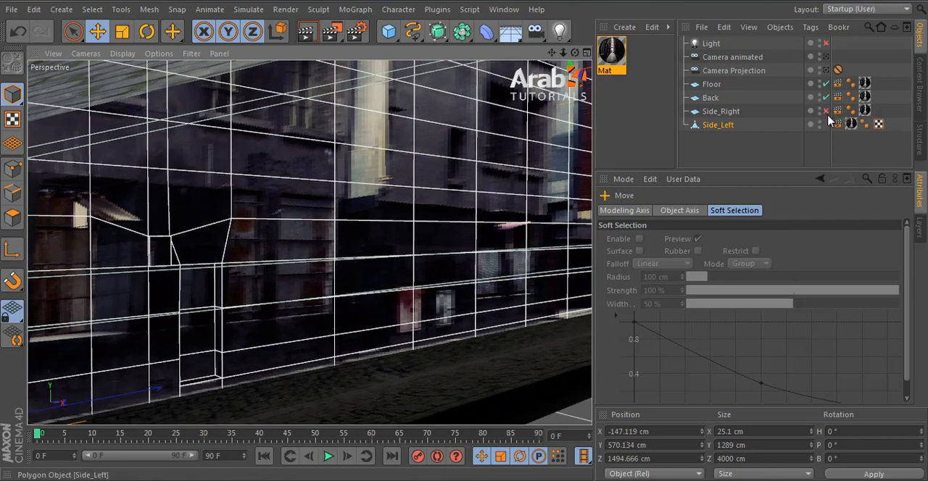
{"action": "left_click", "coordinate": [825, 70]}
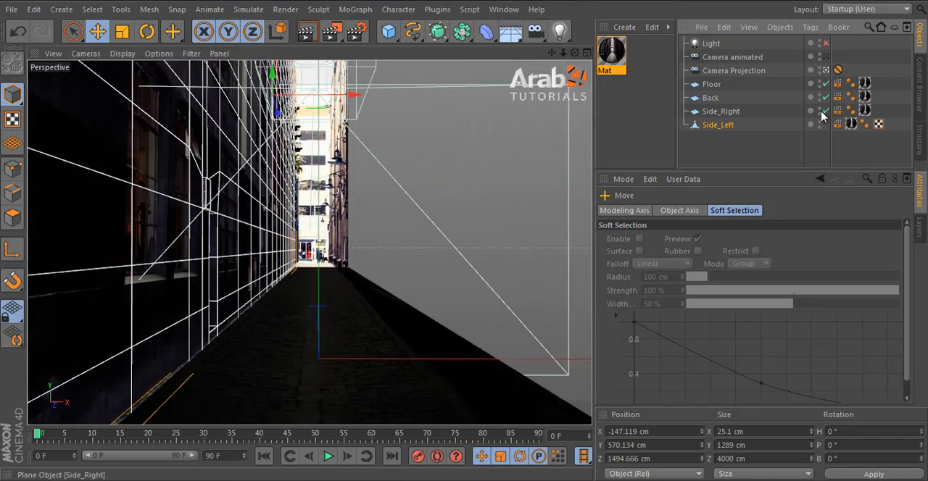
{"action": "left_click", "coordinate": [825, 111]}
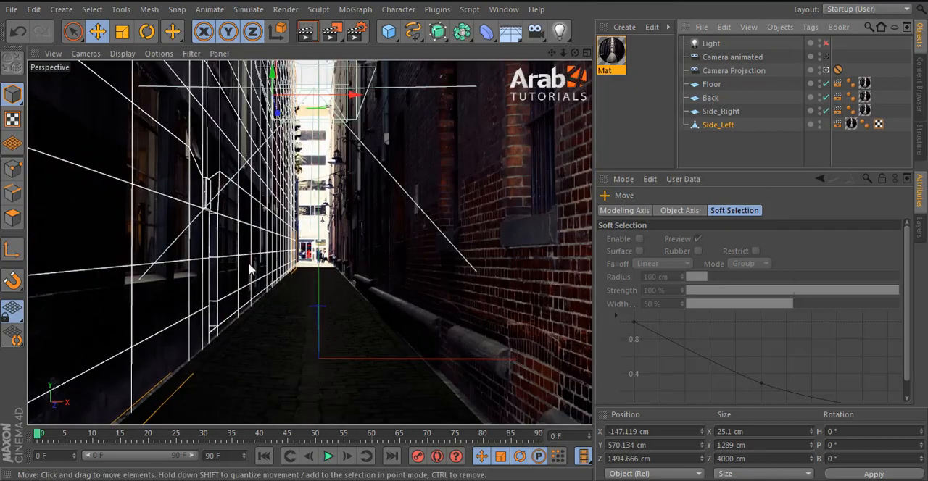
{"action": "left_click", "coordinate": [825, 43]}
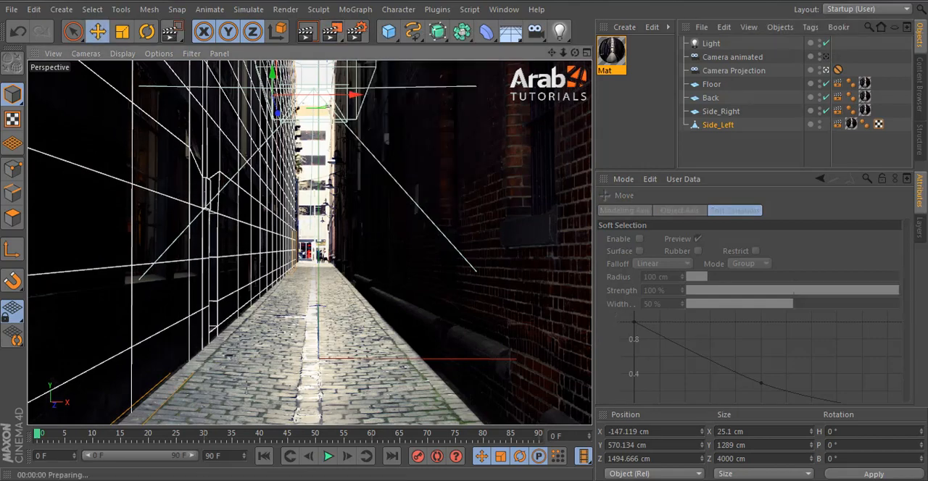
{"action": "key", "text": "e"}
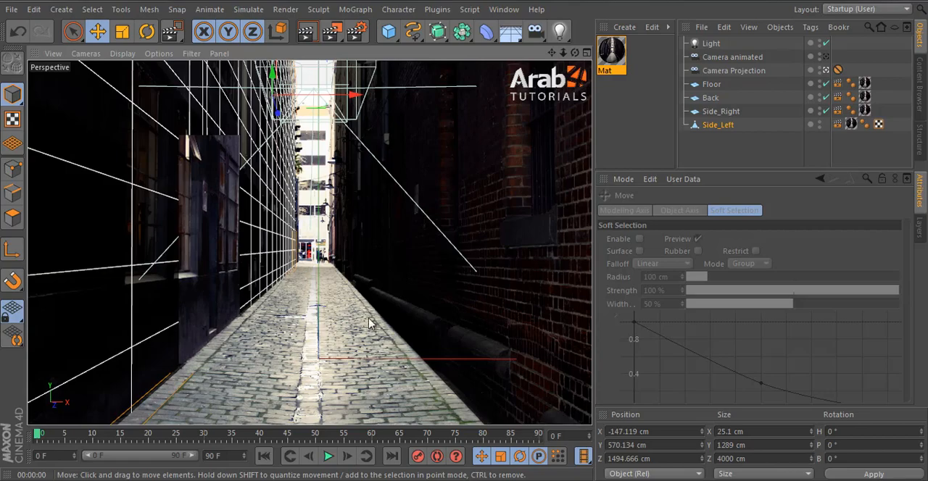
Step: Leave the Camera Projection view, disable the Side_Right plane and frame the left wall from the side
{"action": "left_click", "coordinate": [827, 69]}
{"action": "left_click_drag", "start_coordinate": [427, 202], "coordinate": [331, 223], "text": "alt"}
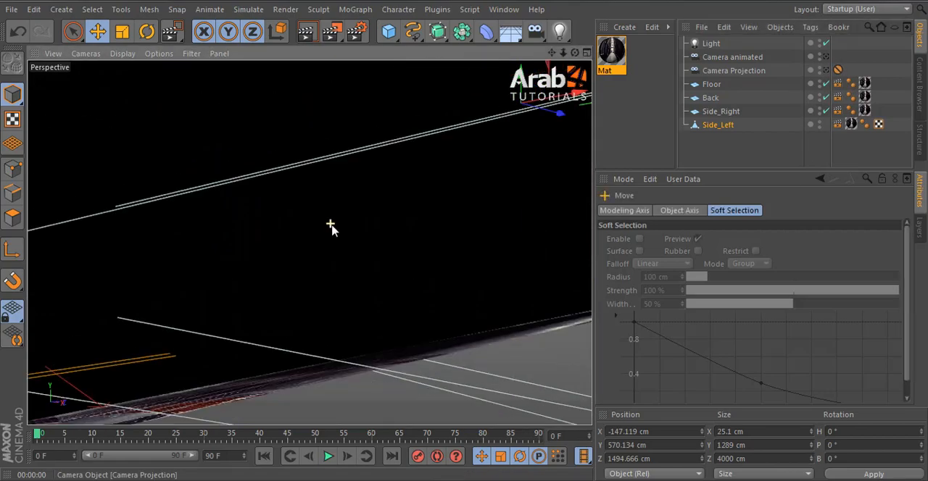
{"action": "scroll", "coordinate": [331, 223], "scroll_direction": "down", "scroll_amount": 3}
{"action": "left_click", "coordinate": [826, 111]}
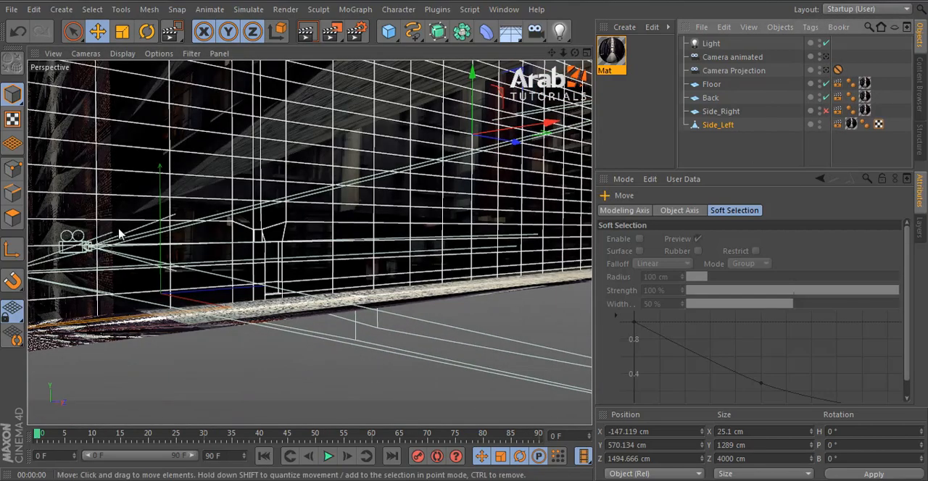
{"action": "left_click_drag", "start_coordinate": [290, 278], "coordinate": [432, 281], "text": "alt"}
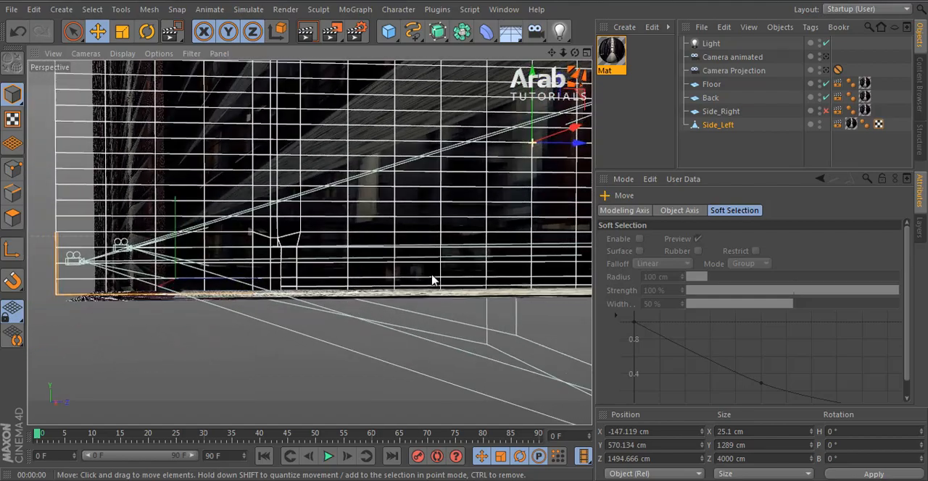
Step: Reselect the Side_Left wall and show its polygons around the recessed door
{"action": "scroll", "coordinate": [238, 245], "scroll_direction": "up", "scroll_amount": 3}
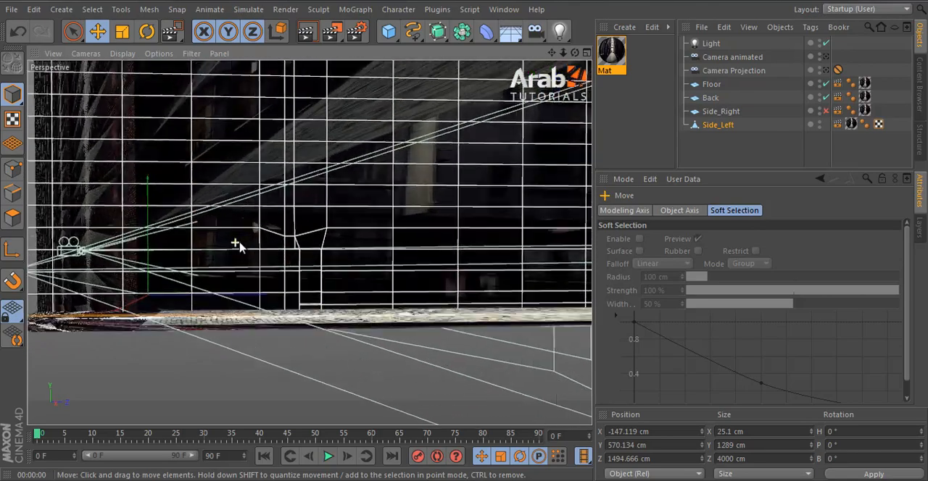
{"action": "scroll", "coordinate": [304, 264], "scroll_direction": "up", "scroll_amount": 5}
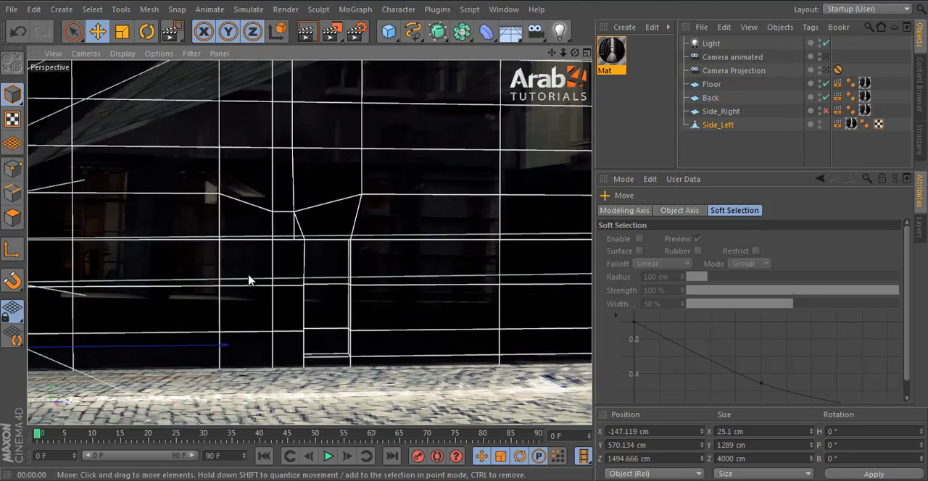
{"action": "left_click", "coordinate": [725, 113]}
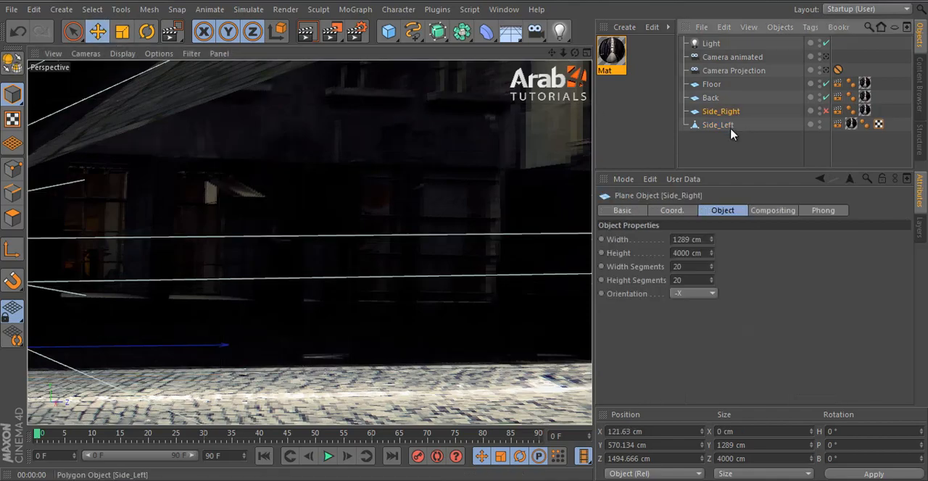
{"action": "left_click", "coordinate": [722, 127]}
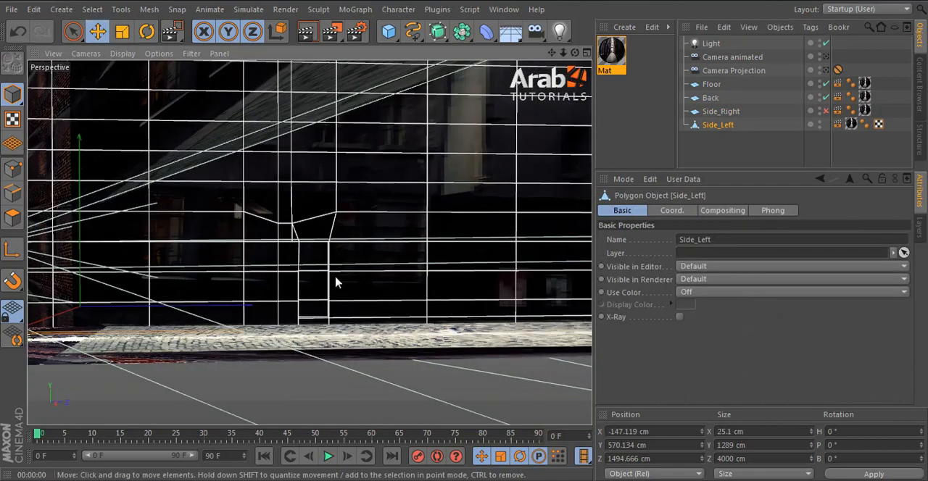
{"action": "scroll", "coordinate": [336, 279], "scroll_direction": "up", "scroll_amount": 6}
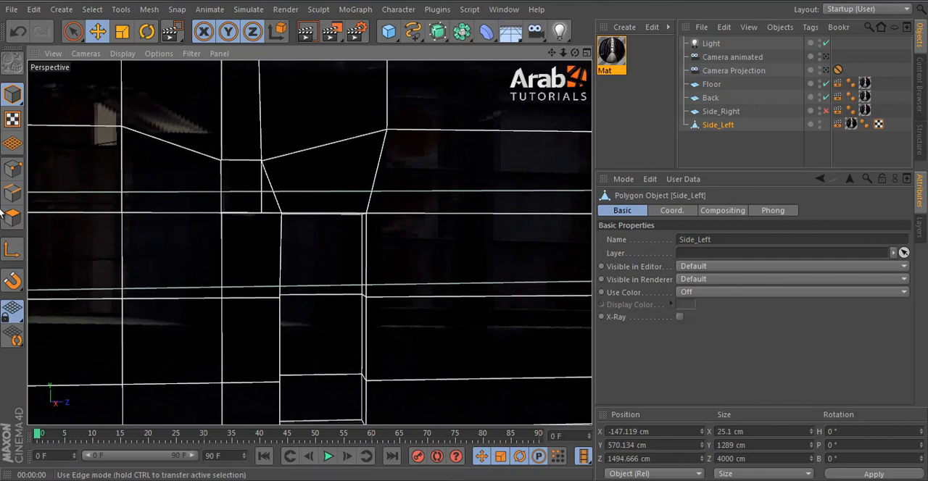
{"action": "left_click", "coordinate": [12, 217]}
{"action": "scroll", "coordinate": [357, 217], "scroll_direction": "down", "scroll_amount": 2}
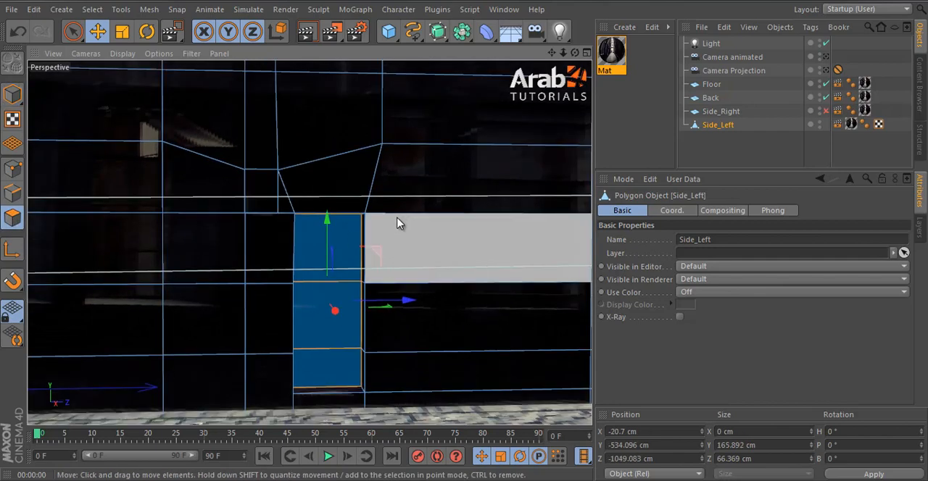
{"action": "left_click_drag", "start_coordinate": [398, 222], "coordinate": [347, 228], "text": "alt"}
Step: Turn off the light and select the small polygon above and beside the recessed door
{"action": "left_click", "coordinate": [827, 44]}
{"action": "scroll", "coordinate": [343, 281], "scroll_direction": "down", "scroll_amount": 2}
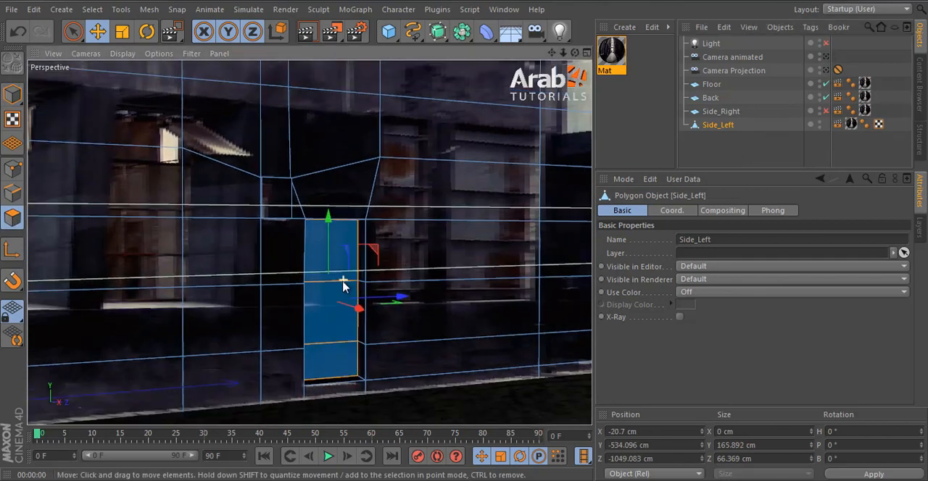
{"action": "left_click_drag", "start_coordinate": [404, 292], "coordinate": [435, 246], "text": "alt"}
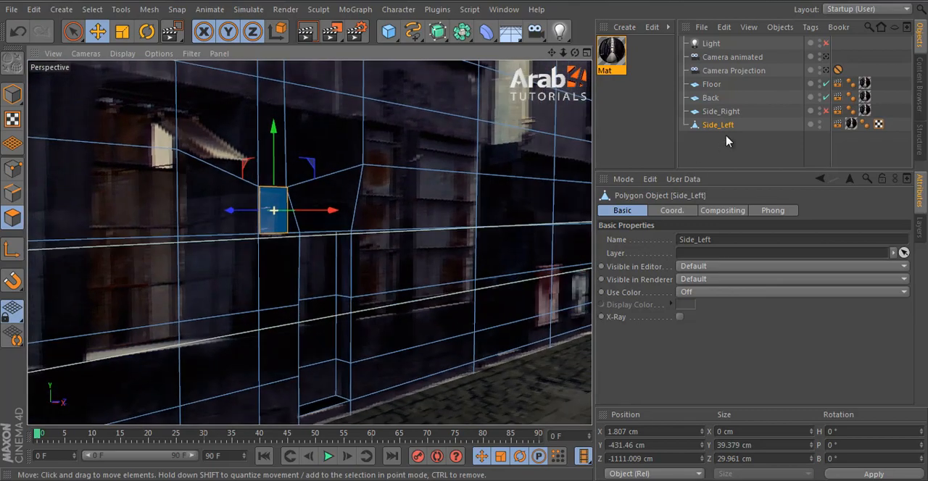
Step: Hide Side_Left in the editor and renderer, and enable the Side_Right plane
{"action": "left_click", "coordinate": [754, 113]}
{"action": "left_click", "coordinate": [819, 123]}
{"action": "left_click", "coordinate": [825, 111]}
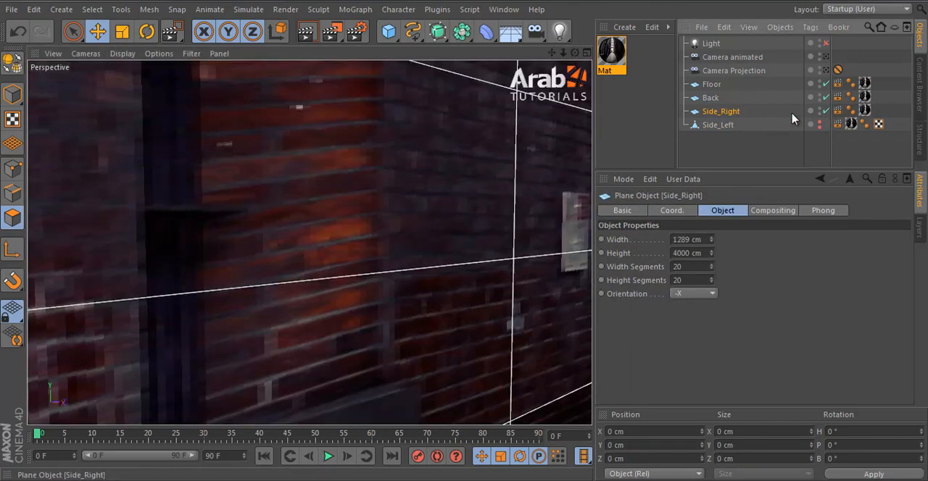
Step: Convert the Side_Right plane into an editable polygon object
{"action": "key", "text": "d"}
{"action": "left_click_drag", "start_coordinate": [383, 249], "coordinate": [276, 277], "text": "alt"}
{"action": "scroll", "coordinate": [324, 281], "scroll_direction": "down", "scroll_amount": 5}
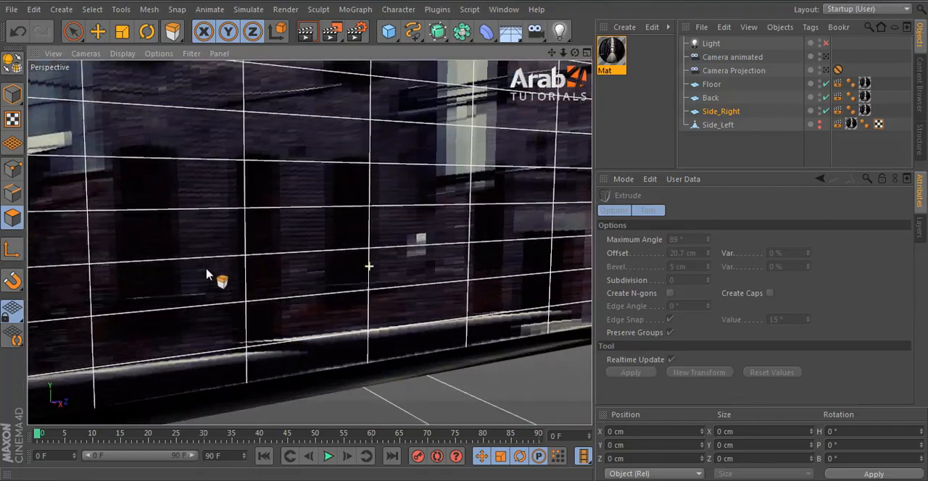
{"action": "left_click_drag", "start_coordinate": [207, 274], "coordinate": [281, 283], "text": "alt"}
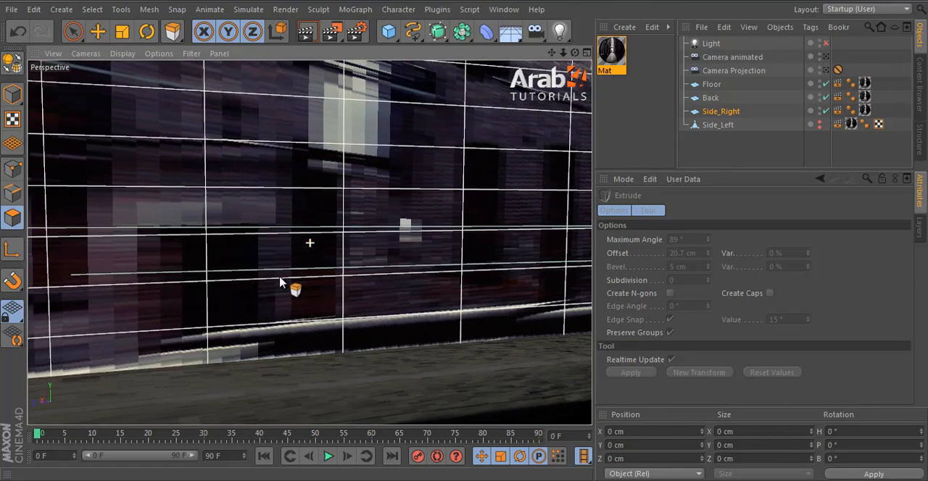
{"action": "left_click", "coordinate": [16, 65]}
Step: Cut two vertical loops along the sides of the small bright box on the brick wall with the Knife
{"action": "left_click_drag", "start_coordinate": [549, 242], "coordinate": [256, 243], "text": "alt"}
{"action": "left_click_drag", "start_coordinate": [409, 273], "coordinate": [126, 273], "text": "alt"}
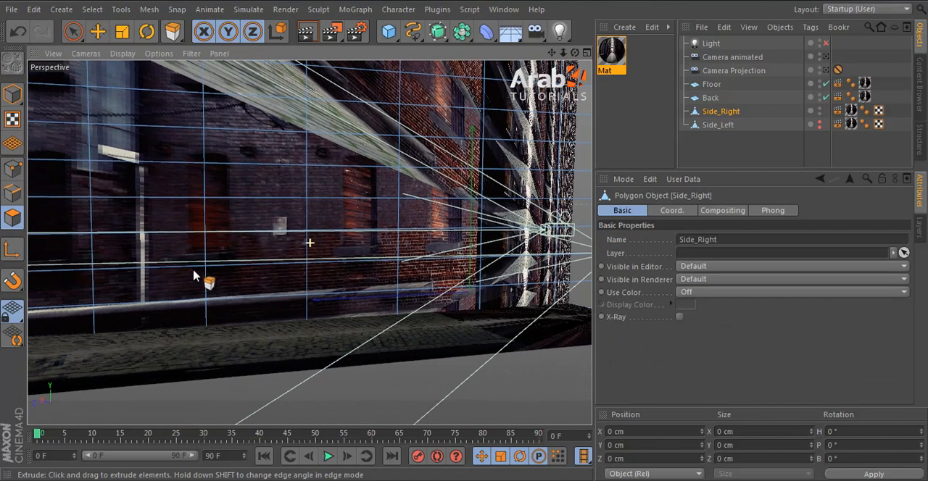
{"action": "left_click_drag", "start_coordinate": [194, 276], "coordinate": [355, 242], "text": "alt"}
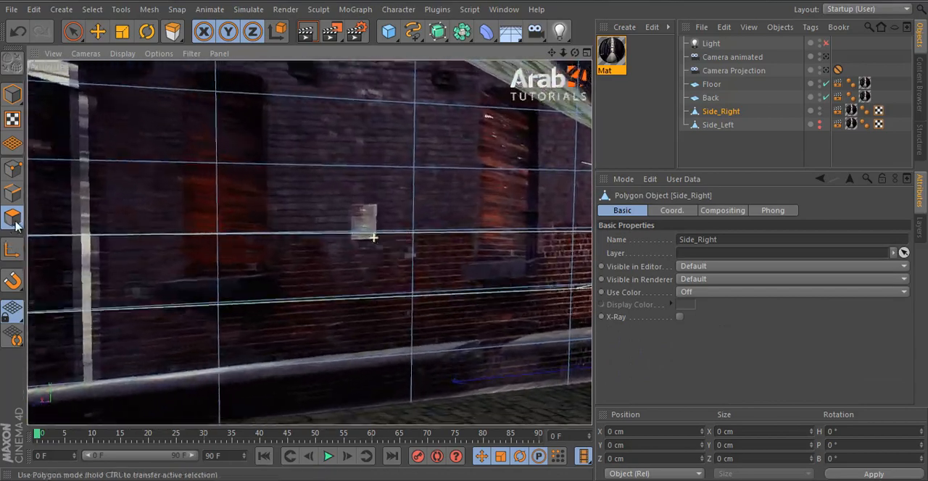
{"action": "left_click", "coordinate": [13, 169]}
{"action": "key", "text": "k"}
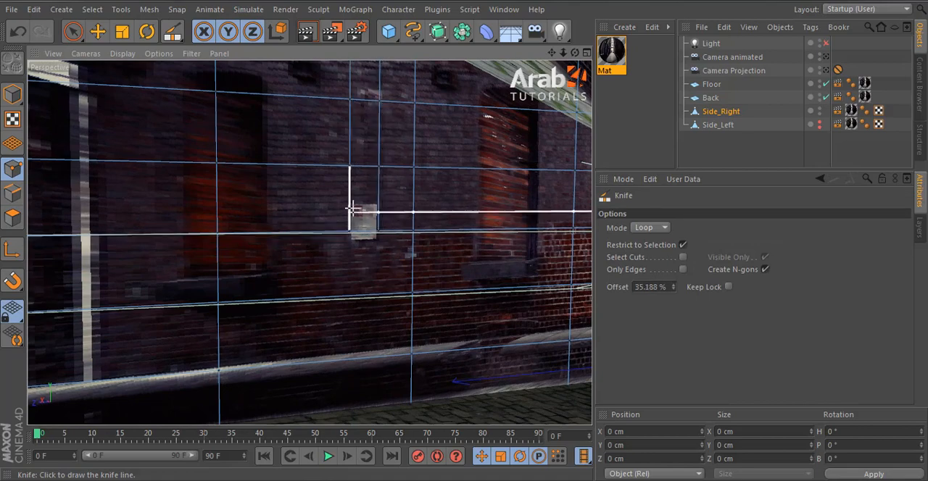
Step: Move the edges above and below the small bright box to fit its outline
{"action": "left_click", "coordinate": [13, 192]}
{"action": "left_click", "coordinate": [97, 31]}
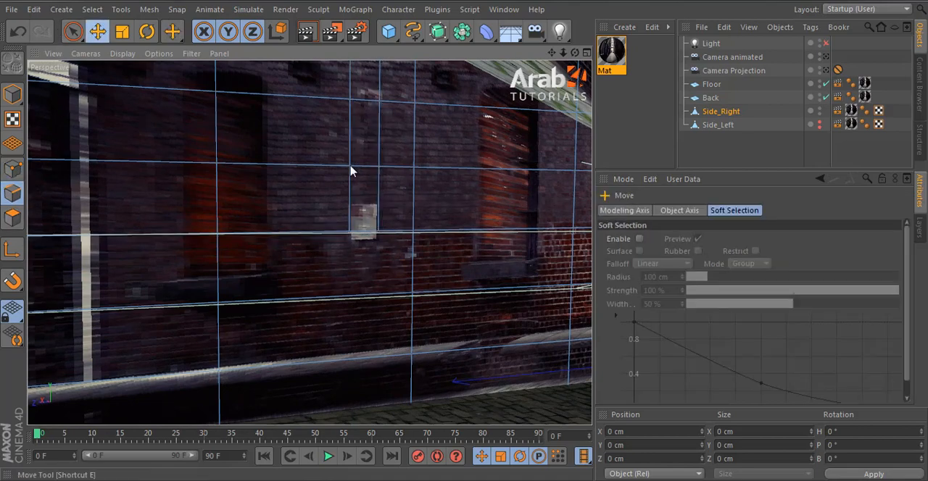
{"action": "left_click_drag", "start_coordinate": [363, 225], "coordinate": [464, 242]}
Step: Select the polygon covering the small bright box and extrude it 3.1 cm out of the brick wall
{"action": "left_click", "coordinate": [15, 222]}
{"action": "left_click", "coordinate": [365, 222]}
{"action": "key", "text": "d"}
{"action": "scroll", "coordinate": [395, 268], "scroll_direction": "up", "scroll_amount": 3}
{"action": "left_click_drag", "start_coordinate": [464, 242], "coordinate": [465, 241]}
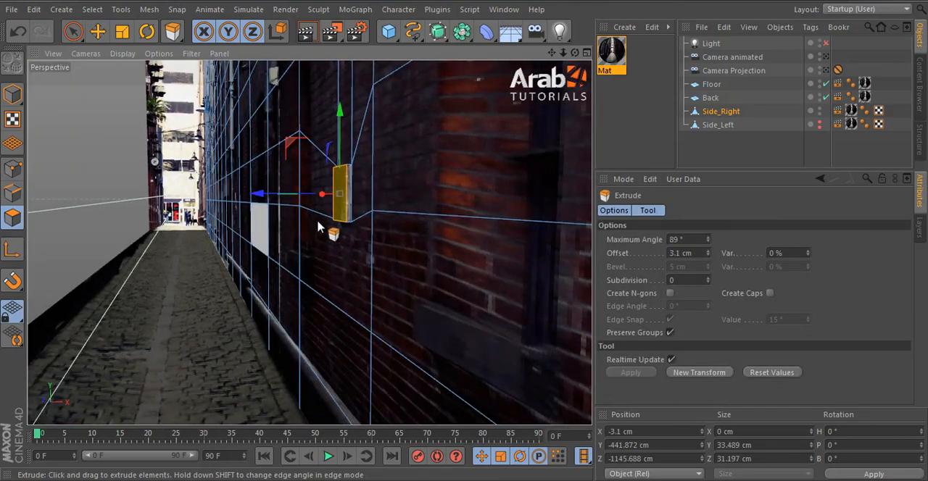
{"action": "left_click_drag", "start_coordinate": [318, 222], "coordinate": [286, 239], "text": "alt"}
{"action": "middle_click_drag", "start_coordinate": [311, 241], "coordinate": [468, 268], "text": "alt"}
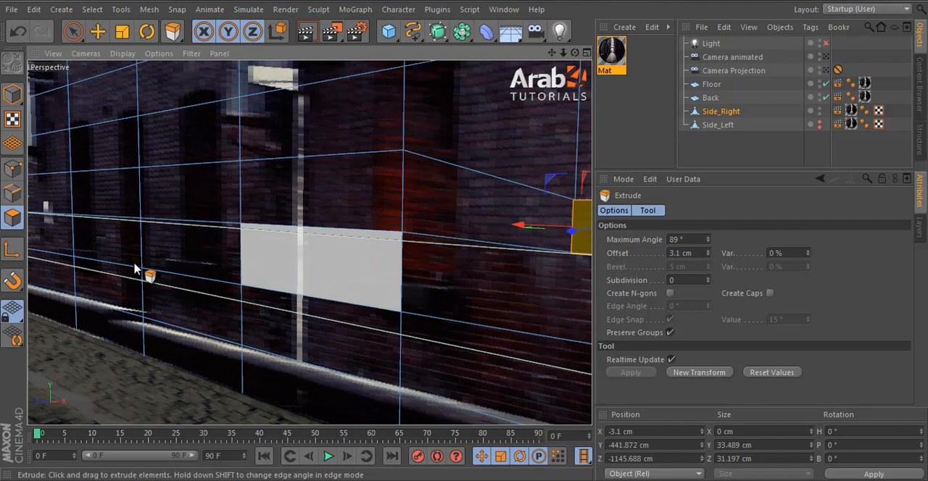
Step: Cut loops around the dark window opening beside the light vertical pipe on Side_Right with the Knife
{"action": "left_click", "coordinate": [94, 28]}
{"action": "left_click_drag", "start_coordinate": [236, 208], "coordinate": [218, 209], "text": "alt"}
{"action": "middle_click_drag", "start_coordinate": [392, 236], "coordinate": [545, 244], "text": "alt"}
{"action": "middle_click_drag", "start_coordinate": [65, 242], "coordinate": [199, 253], "text": "alt"}
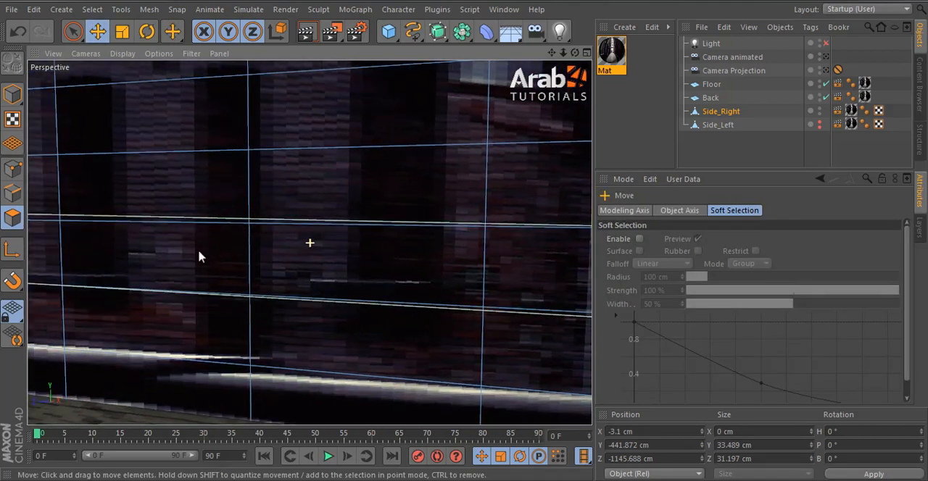
{"action": "scroll", "coordinate": [132, 277], "scroll_direction": "down", "scroll_amount": 2}
{"action": "middle_click_drag", "start_coordinate": [421, 323], "coordinate": [464, 325], "text": "alt"}
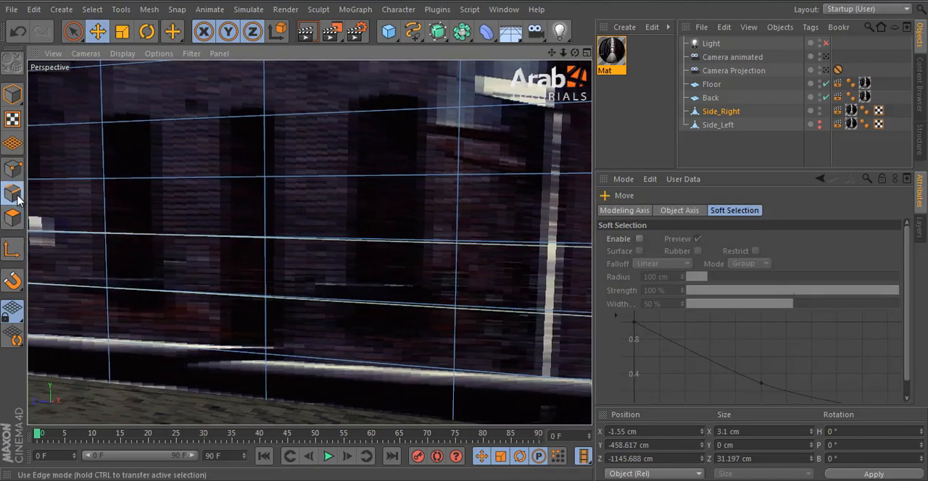
{"action": "left_click", "coordinate": [12, 168]}
{"action": "key", "text": "k"}
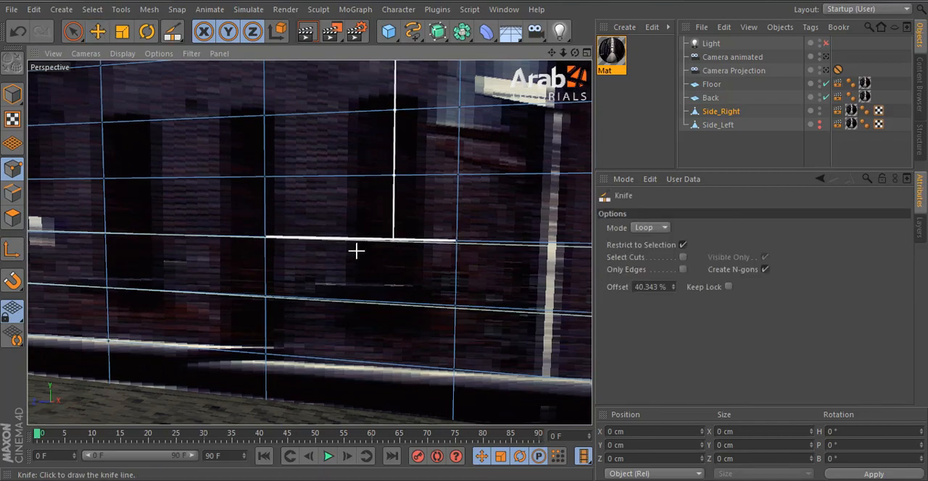
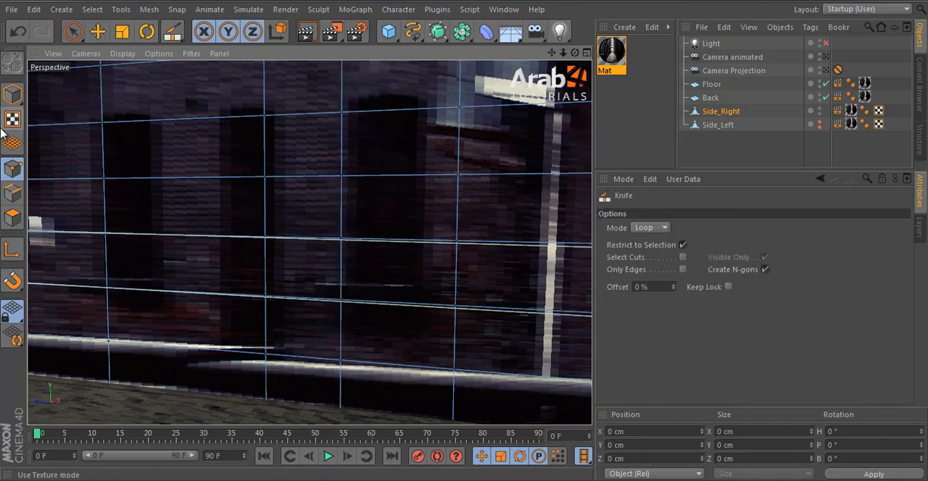
Step: Move the vertical edges on both sides of the dark window opening on Side_Right to fit its outline
{"action": "left_click", "coordinate": [13, 193]}
{"action": "left_click", "coordinate": [97, 32]}
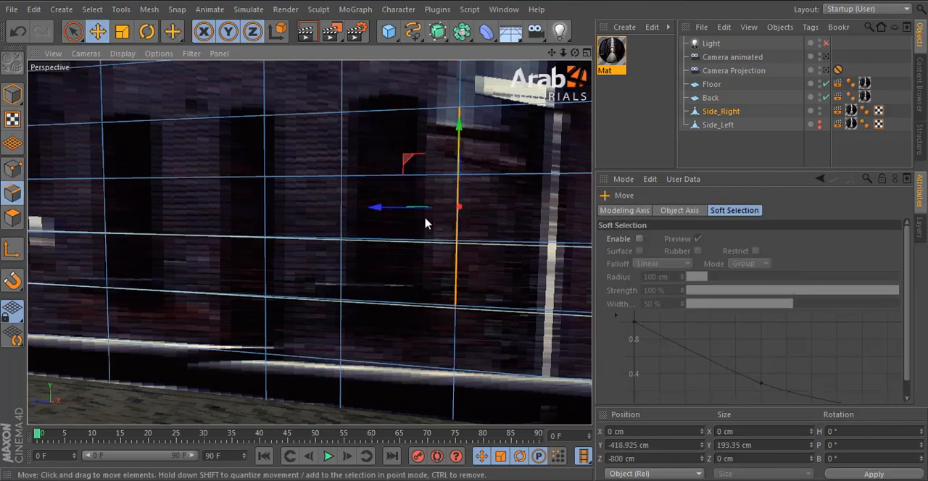
{"action": "left_click_drag", "start_coordinate": [415, 209], "coordinate": [347, 210]}
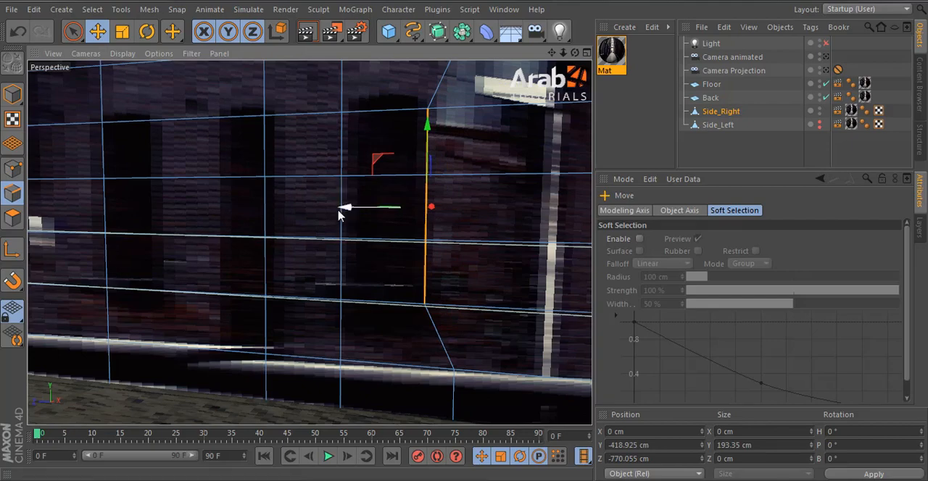
{"action": "left_click", "coordinate": [337, 226]}
{"action": "left_click", "coordinate": [337, 177], "text": "shift"}
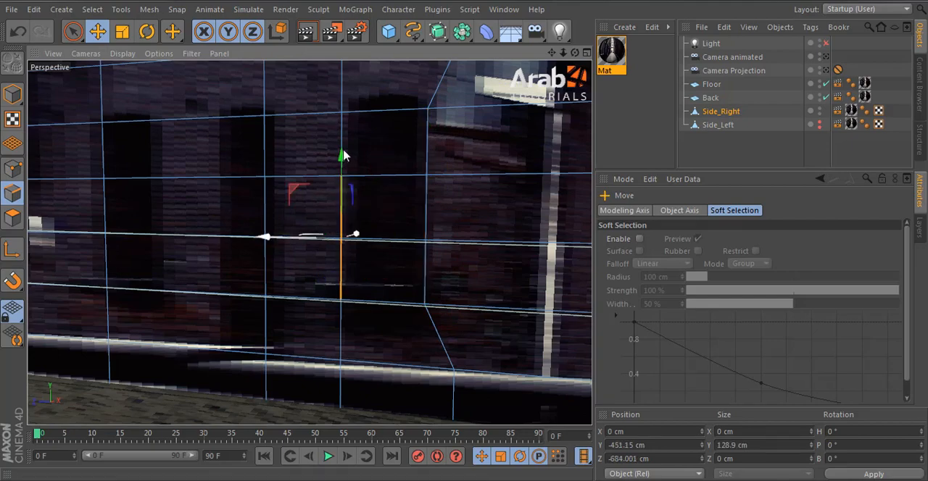
{"action": "left_click", "coordinate": [343, 150], "text": "shift"}
{"action": "left_click_drag", "start_coordinate": [305, 214], "coordinate": [309, 214]}
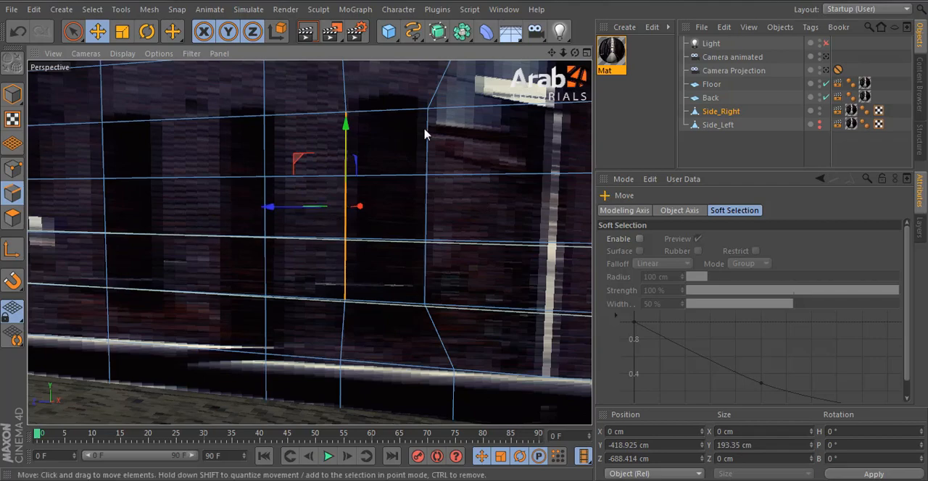
Step: Move the edges above and below the dark window opening onto its upper and lower borders
{"action": "left_click", "coordinate": [404, 116]}
{"action": "left_click_drag", "start_coordinate": [387, 140], "coordinate": [384, 165]}
{"action": "left_click_drag", "start_coordinate": [487, 249], "coordinate": [6, 265], "text": "alt"}
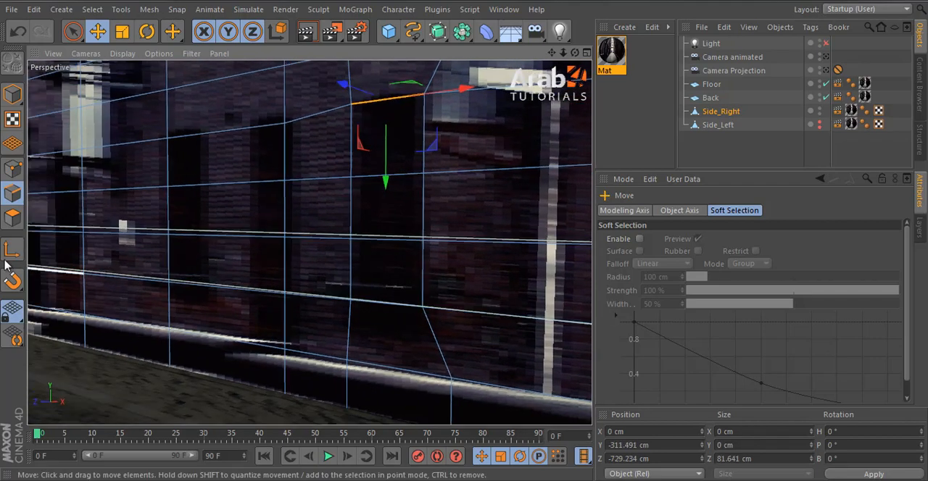
{"action": "left_click", "coordinate": [384, 304]}
{"action": "left_click_drag", "start_coordinate": [385, 334], "coordinate": [385, 310]}
Step: Select the polygons covering the dark window opening and extrude them -21.1 cm into the wall
{"action": "left_click", "coordinate": [11, 217]}
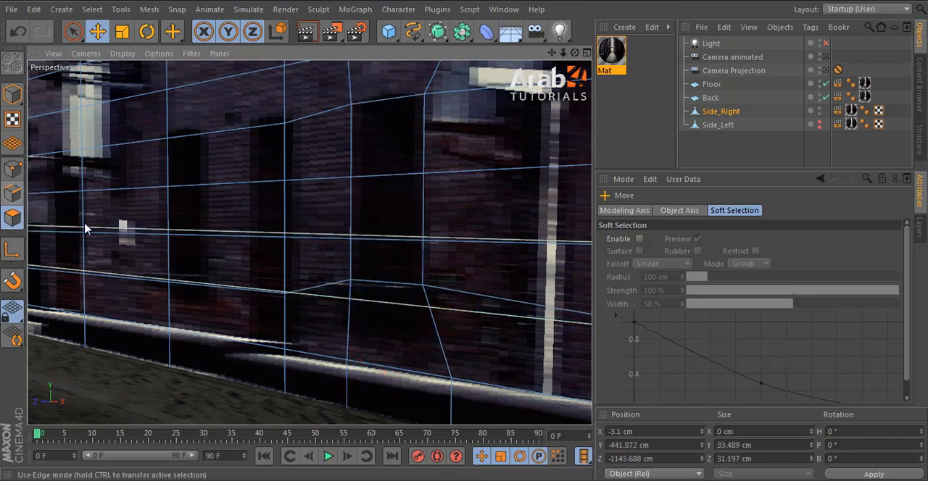
{"action": "left_click", "coordinate": [384, 138]}
{"action": "left_click", "coordinate": [387, 232], "text": "shift"}
{"action": "left_click", "coordinate": [385, 253], "text": "shift"}
{"action": "key", "text": "d"}
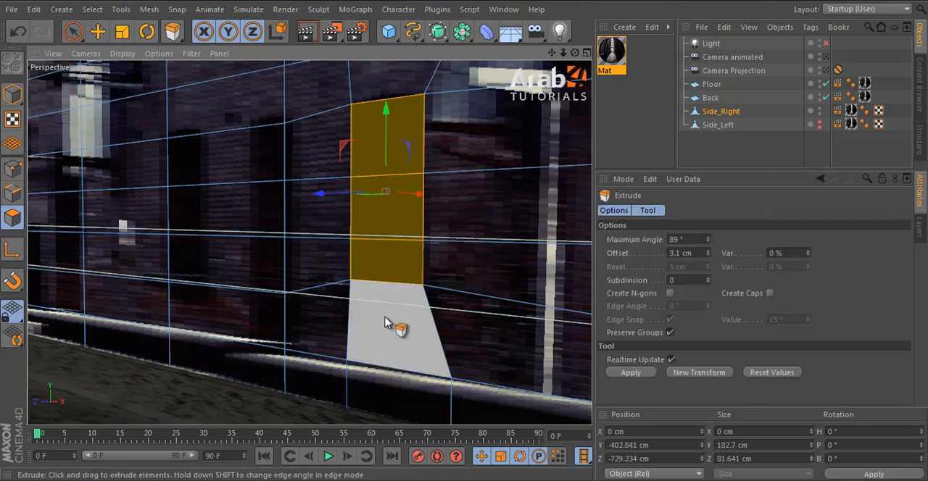
{"action": "left_click_drag", "start_coordinate": [393, 325], "coordinate": [497, 275], "text": "alt"}
{"action": "mouse_move", "coordinate": [468, 241]}
{"action": "left_mouse_down"}
{"action": "mouse_move", "coordinate": [478, 244]}
{"action": "mouse_move", "coordinate": [464, 242]}
{"action": "left_mouse_up"}
Step: Turn the light on, show Side_Left and render a region of the right wall through Camera Projection
{"action": "left_click", "coordinate": [825, 43]}
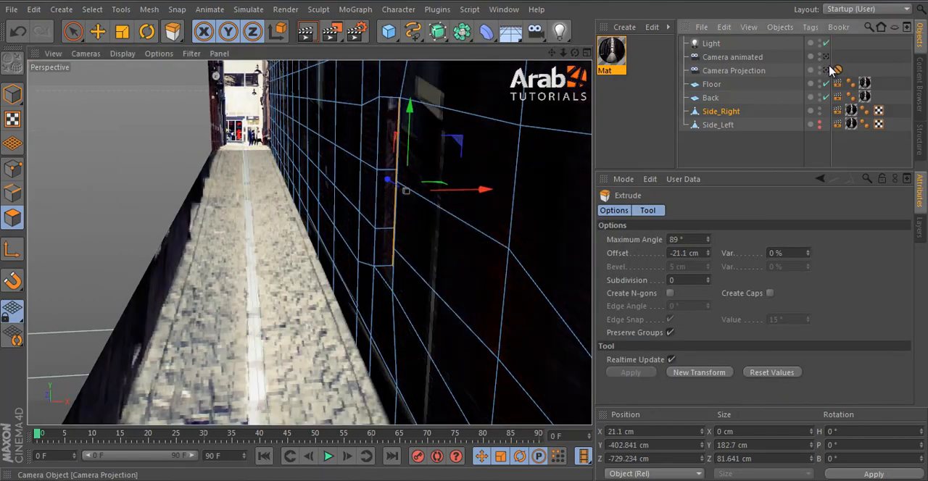
{"action": "left_click", "coordinate": [826, 70]}
{"action": "left_click", "coordinate": [98, 30]}
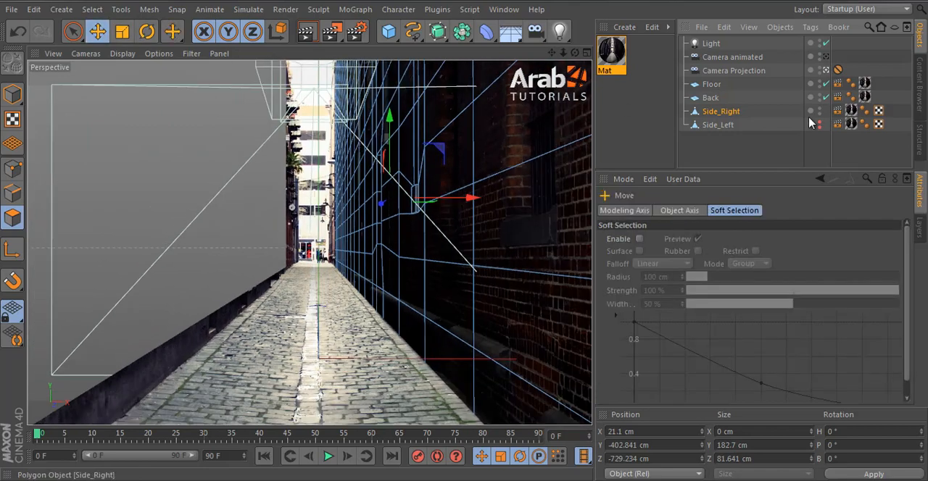
{"action": "left_click", "coordinate": [824, 136]}
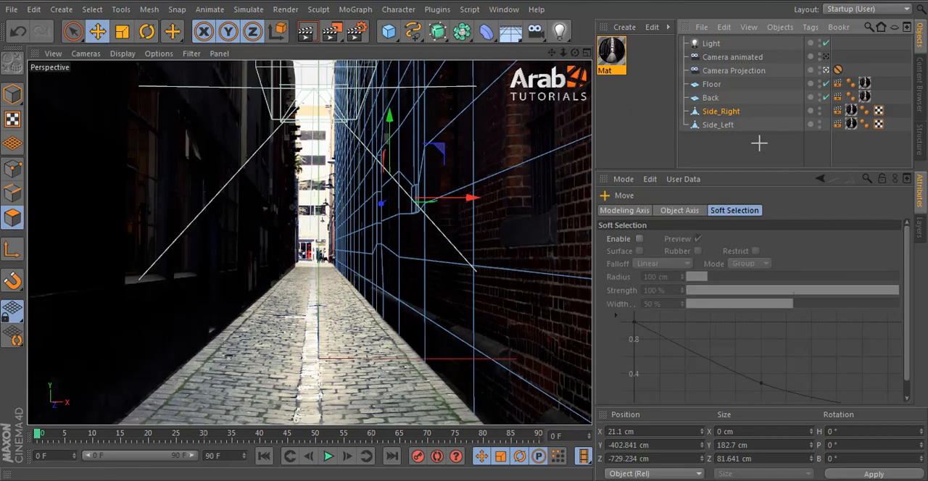
{"action": "left_click", "coordinate": [357, 31]}
{"action": "left_click", "coordinate": [363, 49]}
{"action": "left_click_drag", "start_coordinate": [350, 113], "coordinate": [599, 321]}
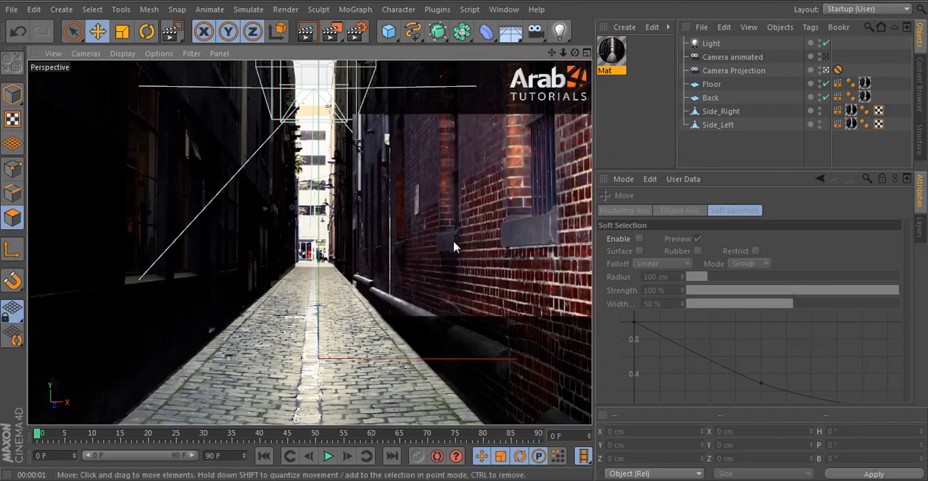
Step: Render a smaller region around the small bright box on the right wall
{"action": "left_click", "coordinate": [708, 156]}
{"action": "left_click", "coordinate": [531, 200]}
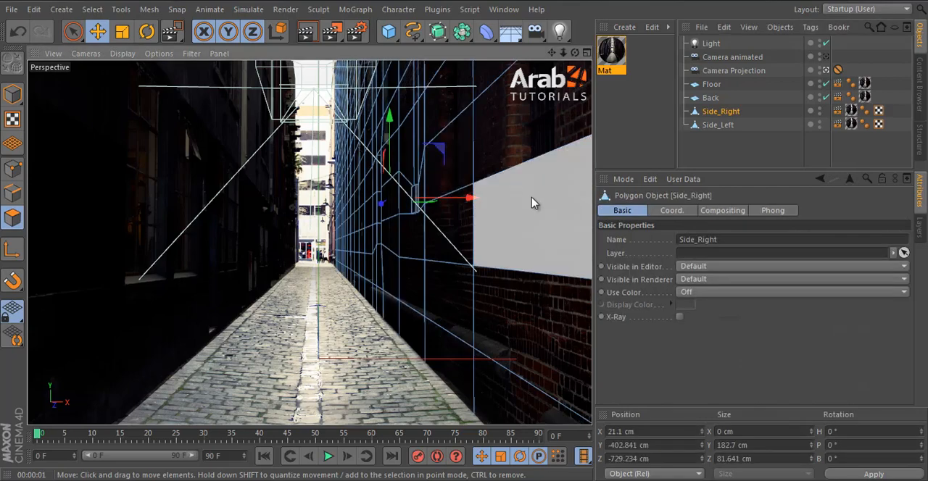
{"action": "left_click", "coordinate": [727, 155]}
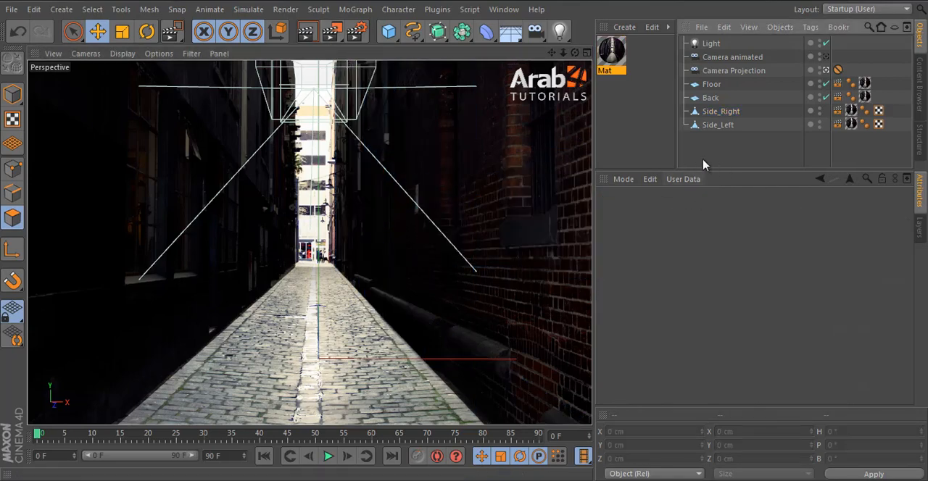
{"action": "left_click", "coordinate": [408, 192]}
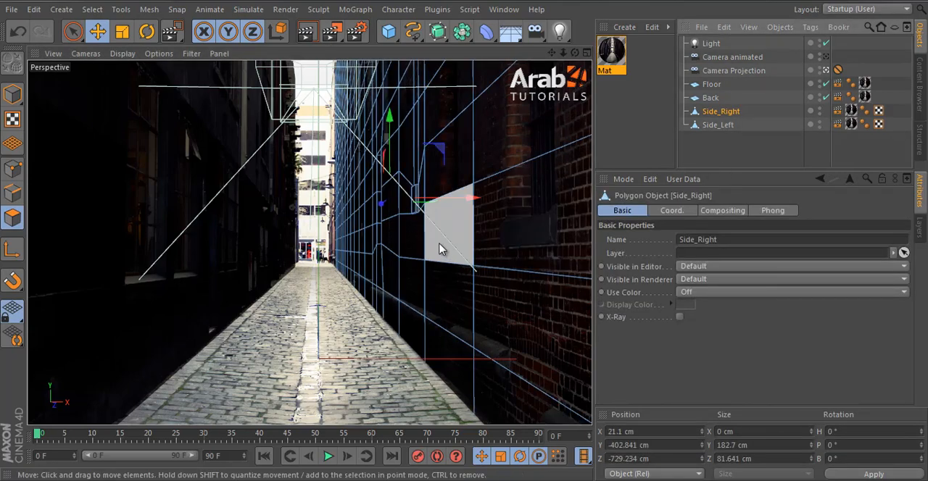
{"action": "left_click", "coordinate": [333, 32]}
{"action": "left_click", "coordinate": [375, 50]}
{"action": "left_click_drag", "start_coordinate": [396, 158], "coordinate": [443, 239]}
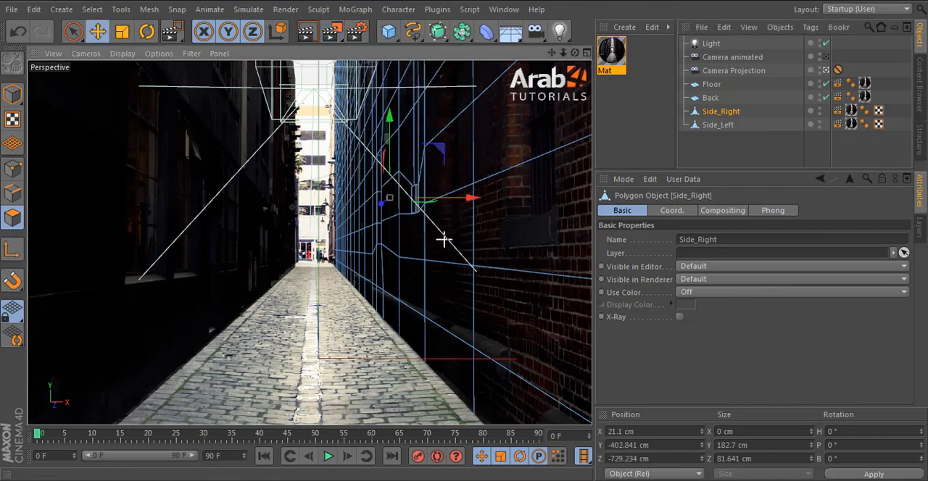
Step: Select the front polygon of the small box on Side_Right and pull it out to X -8.21 cm
{"action": "left_click", "coordinate": [420, 205]}
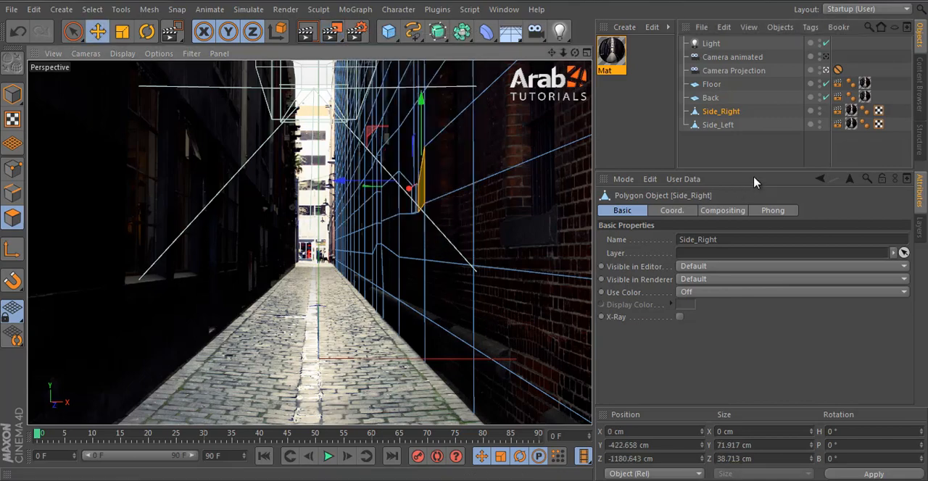
{"action": "left_click", "coordinate": [749, 159]}
{"action": "left_click", "coordinate": [720, 111]}
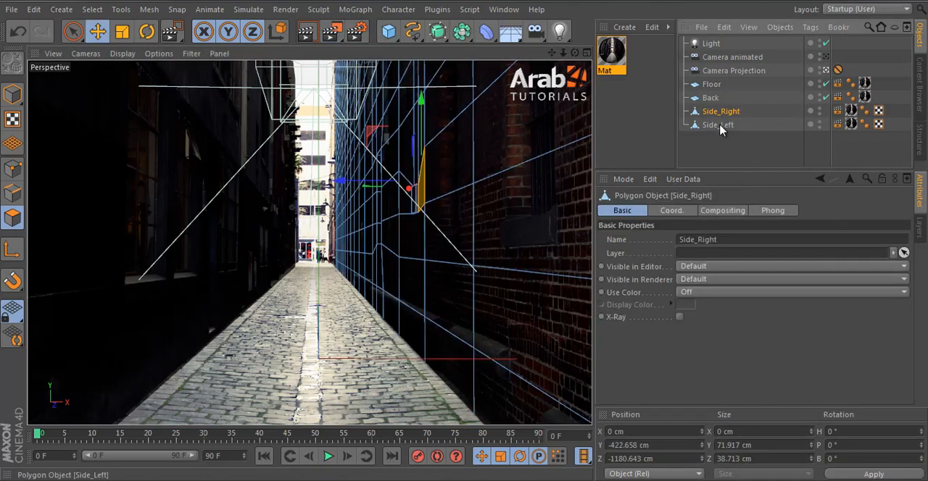
{"action": "left_click", "coordinate": [718, 124]}
{"action": "left_click", "coordinate": [719, 112]}
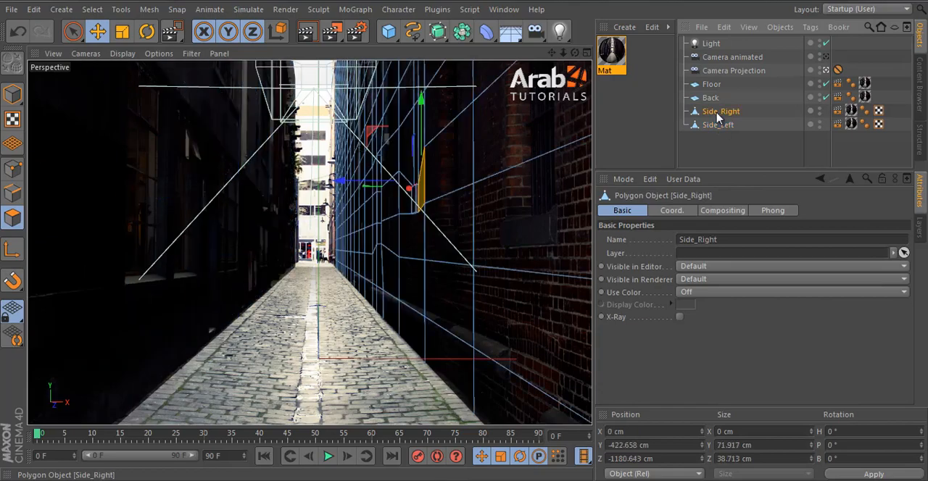
{"action": "left_click", "coordinate": [826, 71]}
{"action": "left_click_drag", "start_coordinate": [492, 219], "coordinate": [400, 255], "text": "alt"}
{"action": "middle_click_drag", "start_coordinate": [545, 312], "coordinate": [464, 238], "text": "alt"}
{"action": "left_click_drag", "start_coordinate": [443, 315], "coordinate": [453, 333], "text": "alt"}
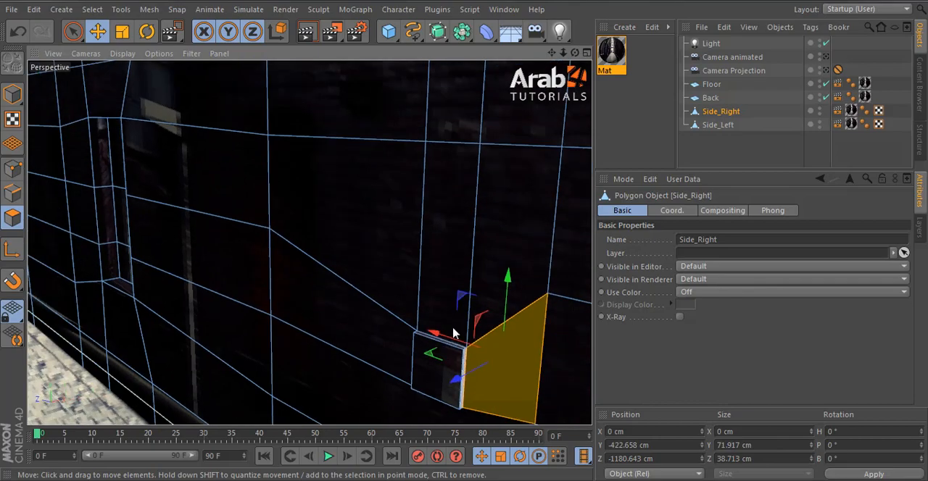
{"action": "middle_click_drag", "start_coordinate": [453, 333], "coordinate": [417, 238], "text": "alt"}
{"action": "left_click", "coordinate": [406, 301]}
{"action": "scroll", "coordinate": [451, 297], "scroll_direction": "up", "scroll_amount": 3}
{"action": "left_click_drag", "start_coordinate": [337, 288], "coordinate": [239, 181]}
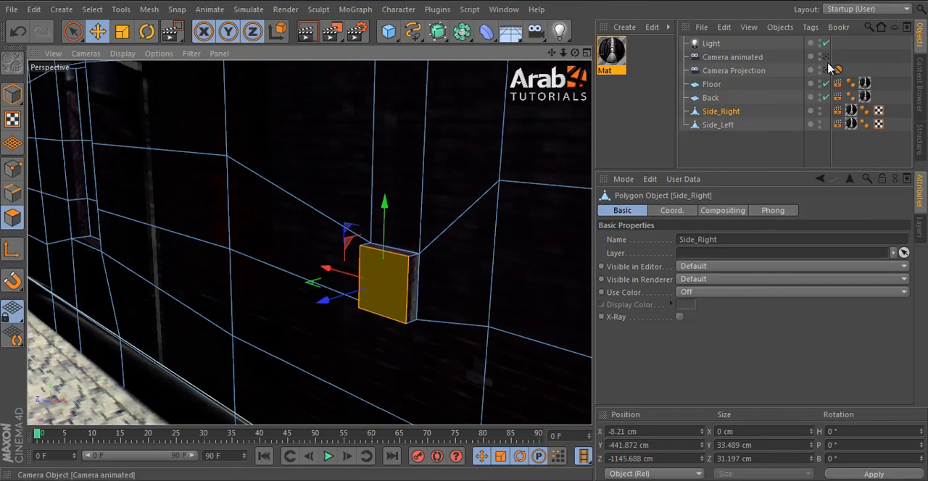
Step: Render the small box's region through Camera Projection and move its front polygon back to X -3.148 cm
{"action": "left_click", "coordinate": [827, 70]}
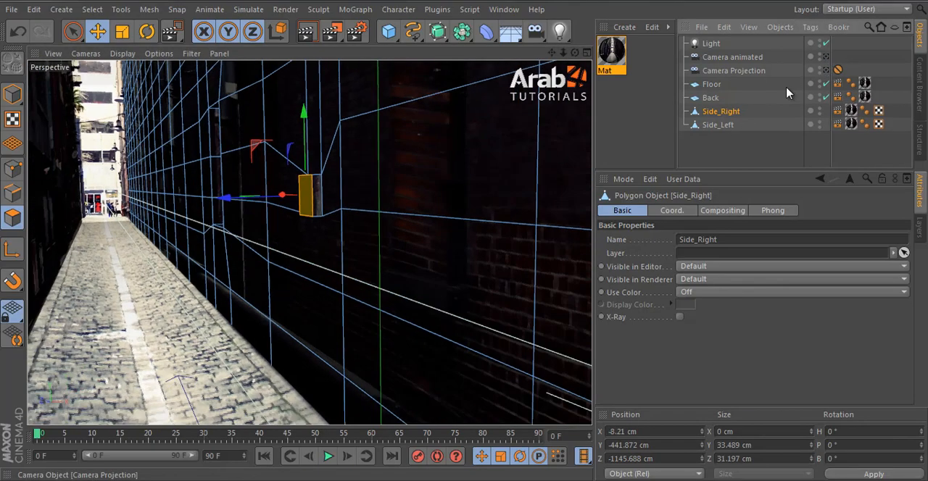
{"action": "left_click", "coordinate": [721, 154]}
{"action": "left_click_drag", "start_coordinate": [355, 31], "coordinate": [413, 211]}
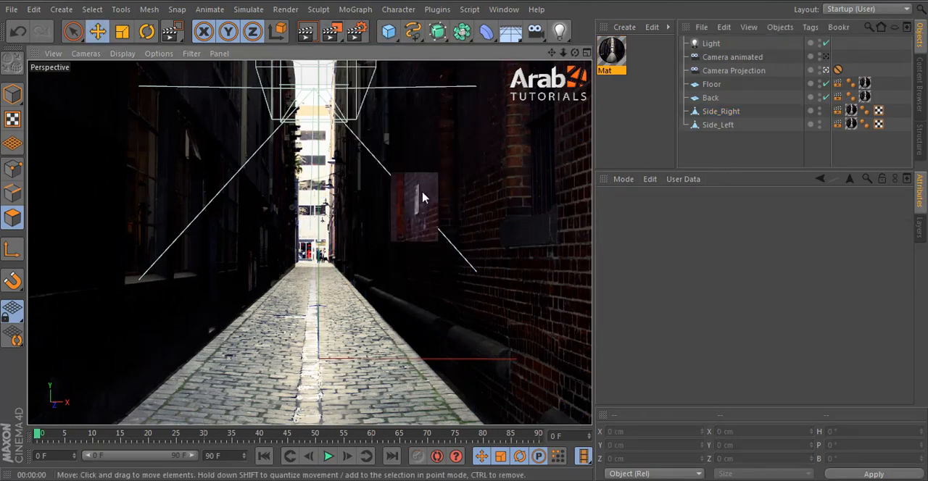
{"action": "left_click", "coordinate": [423, 198]}
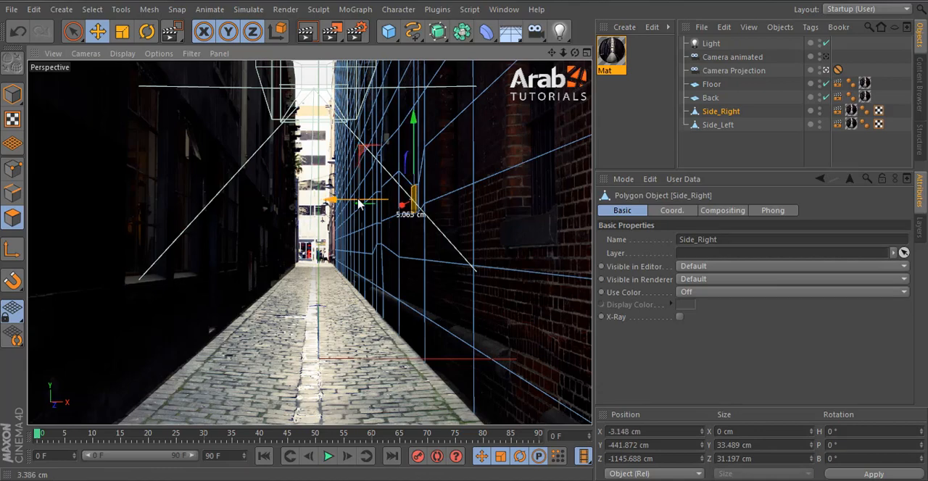
{"action": "left_click", "coordinate": [722, 161]}
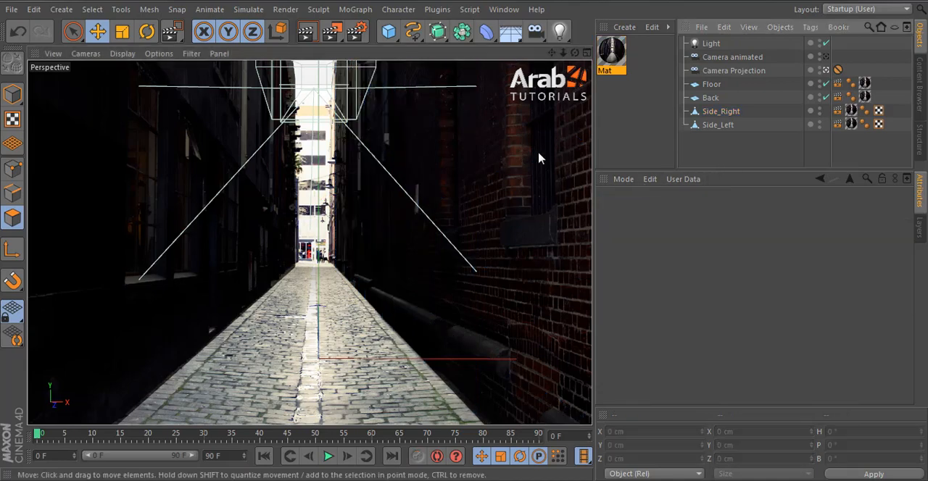
Step: Select the brick polygon over the barred window's sill on Side_Right, leave Camera Projection and turn the light off
{"action": "left_click", "coordinate": [540, 230]}
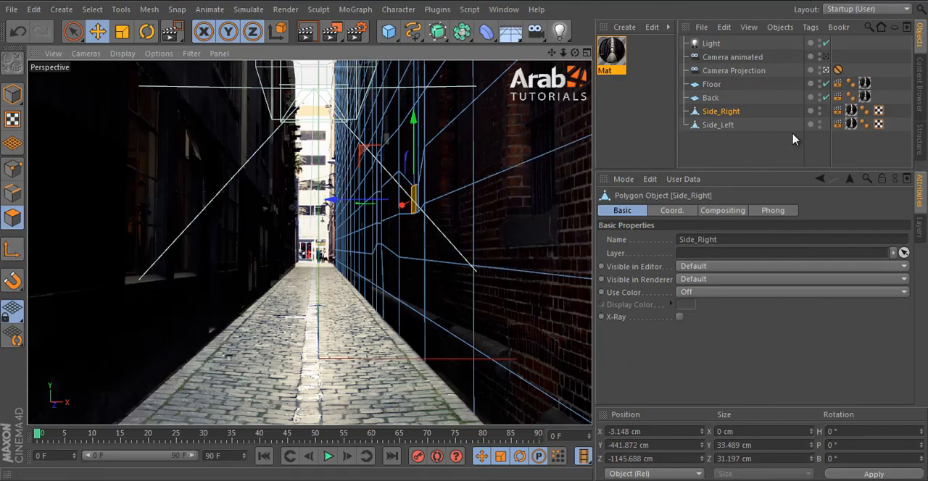
{"action": "left_click", "coordinate": [522, 228]}
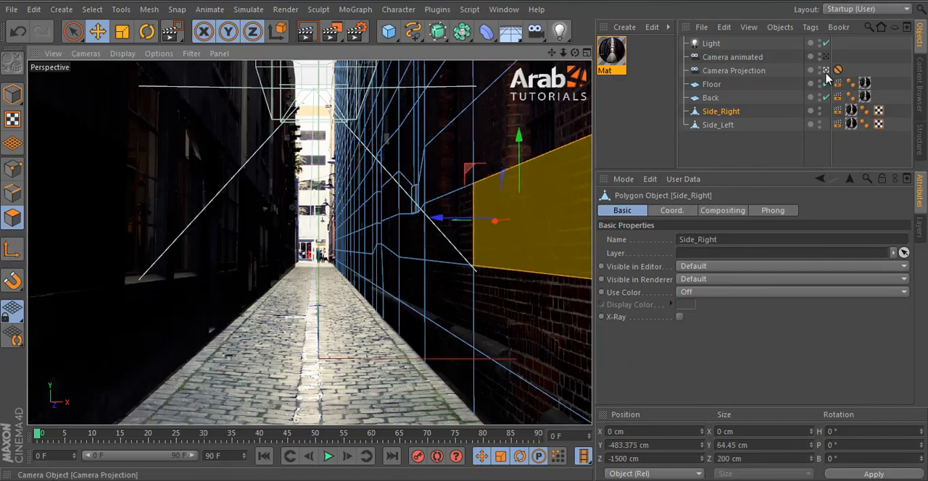
{"action": "left_click", "coordinate": [826, 72]}
{"action": "left_click", "coordinate": [826, 43]}
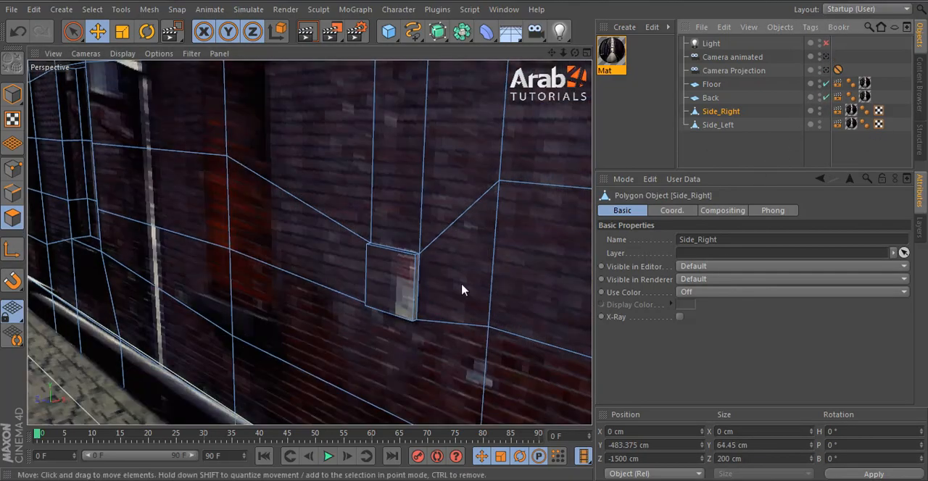
{"action": "mouse_move", "coordinate": [384, 298]}
{"action": "left_mouse_down", "text": "alt"}
{"action": "mouse_move", "coordinate": [409, 301]}
{"action": "mouse_move", "coordinate": [436, 285]}
{"action": "mouse_move", "coordinate": [375, 302]}
{"action": "left_mouse_up", "text": "alt"}
{"action": "key", "text": "s"}
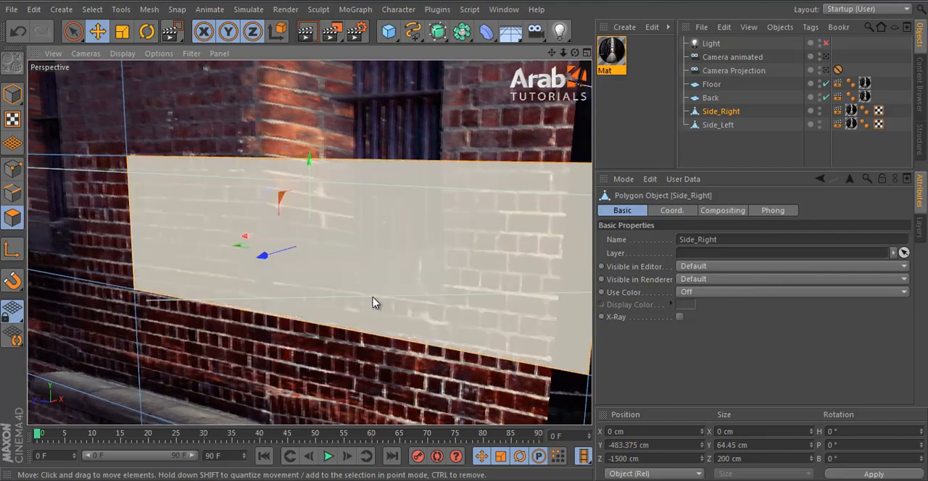
{"action": "right_click_drag", "start_coordinate": [375, 302], "coordinate": [469, 323], "text": "alt"}
{"action": "left_click_drag", "start_coordinate": [468, 324], "coordinate": [431, 288], "text": "alt"}
{"action": "right_click_drag", "start_coordinate": [396, 292], "coordinate": [418, 321], "text": "alt"}
{"action": "middle_click_drag", "start_coordinate": [404, 326], "coordinate": [382, 253], "text": "alt"}
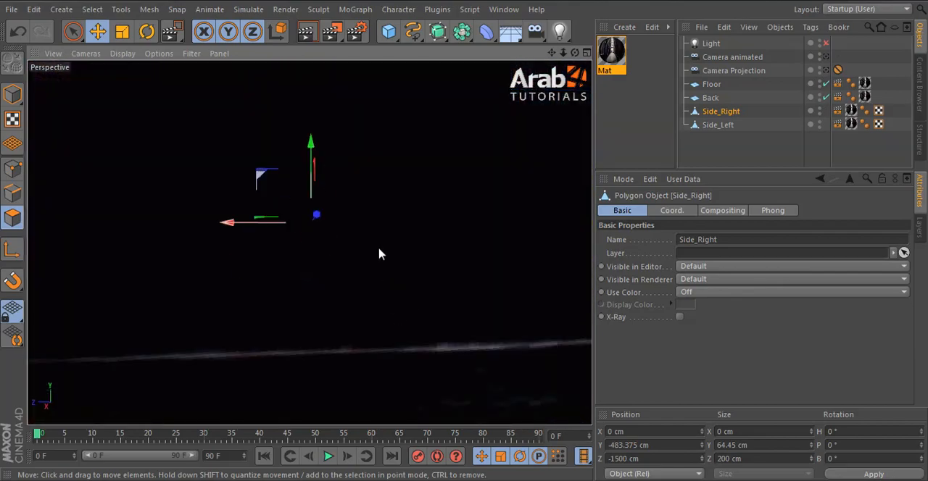
{"action": "scroll", "coordinate": [382, 253], "scroll_direction": "up", "scroll_amount": 5}
{"action": "left_click_drag", "start_coordinate": [381, 253], "coordinate": [437, 271], "text": "alt"}
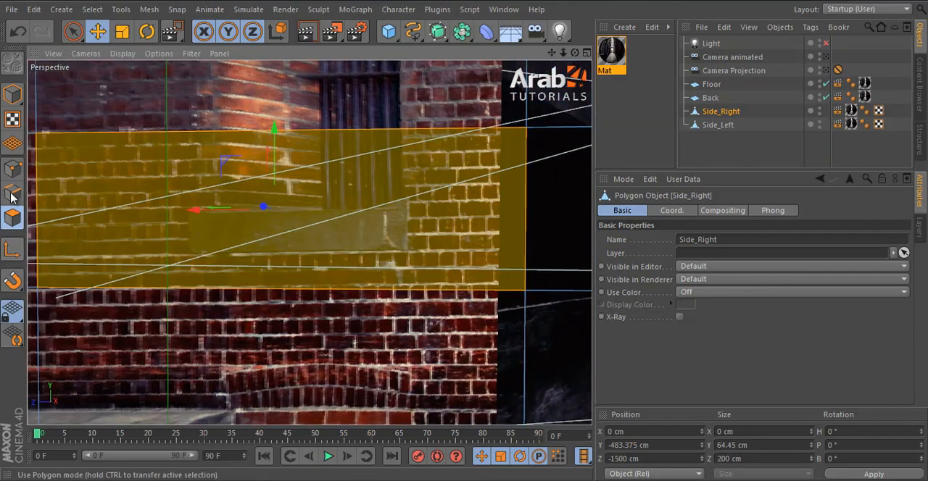
Step: Activate the Knife in Loop mode for Side_Right's selected brick polygon and hide Side_Left in the viewport
{"action": "left_click", "coordinate": [13, 170]}
{"action": "key", "text": "l"}
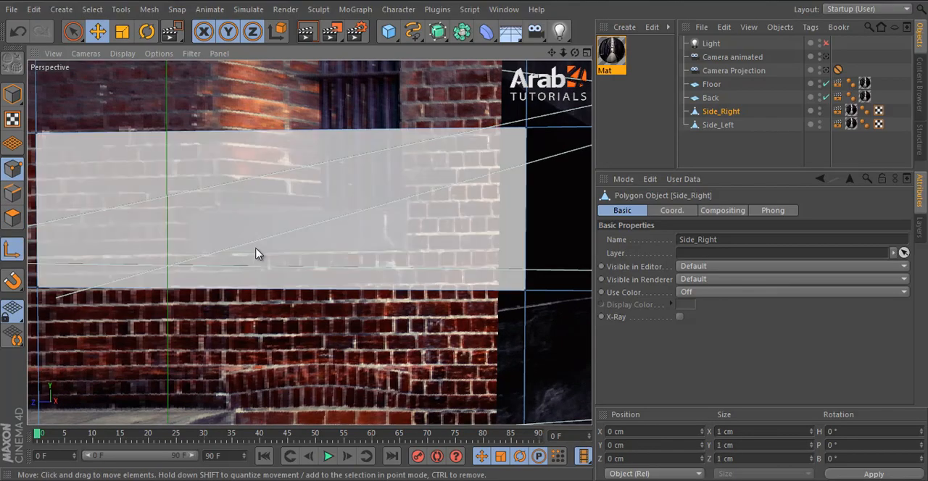
{"action": "key", "text": "k"}
{"action": "left_click_drag", "start_coordinate": [191, 337], "coordinate": [319, 362], "text": "alt"}
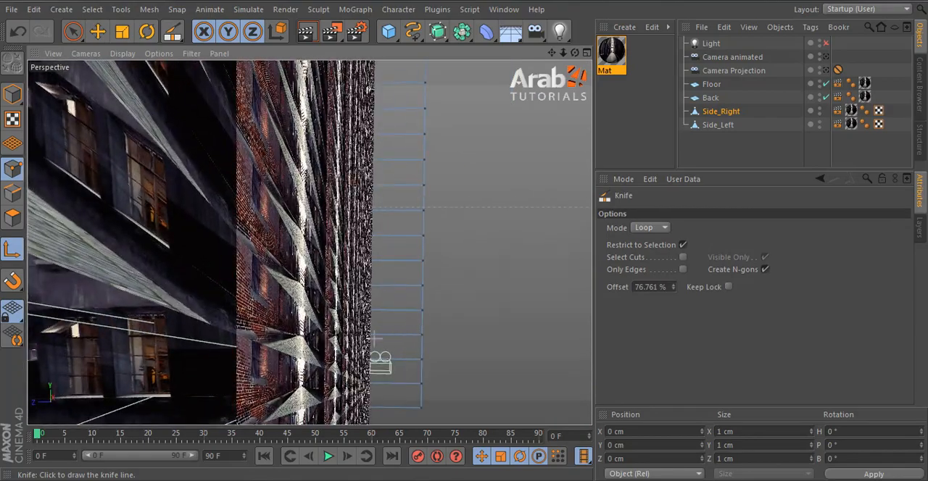
{"action": "middle_click_drag", "start_coordinate": [319, 362], "coordinate": [363, 338], "text": "alt"}
{"action": "right_click_drag", "start_coordinate": [355, 345], "coordinate": [390, 345], "text": "alt"}
{"action": "scroll", "coordinate": [390, 345], "scroll_direction": "up", "scroll_amount": 1}
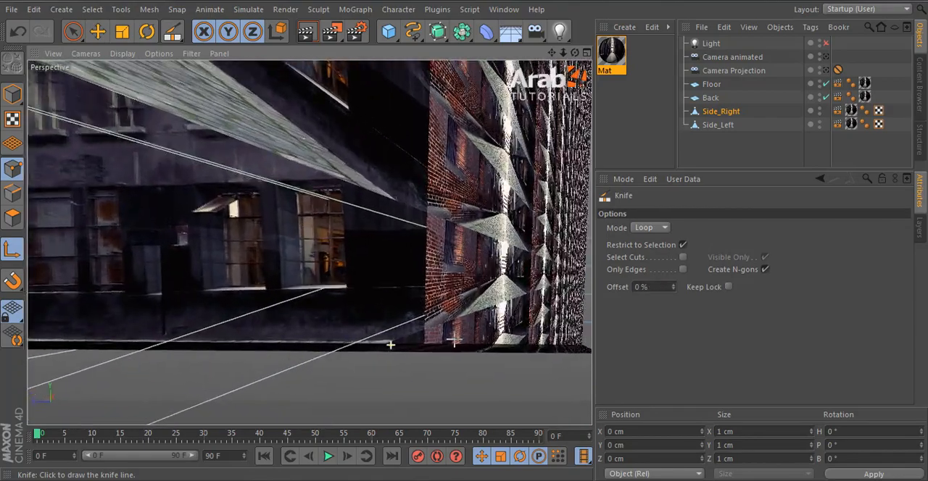
{"action": "scroll", "coordinate": [482, 336], "scroll_direction": "up", "scroll_amount": 4}
{"action": "scroll", "coordinate": [543, 309], "scroll_direction": "up", "scroll_amount": 5}
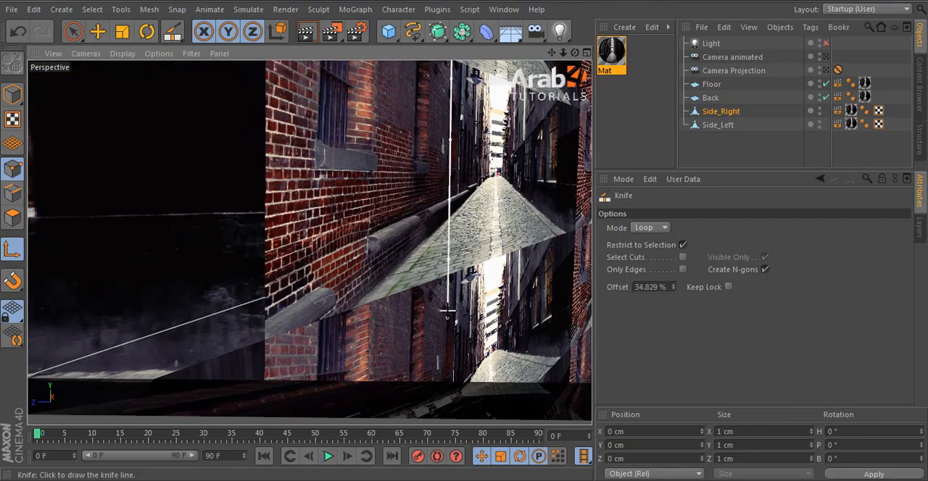
{"action": "scroll", "coordinate": [448, 313], "scroll_direction": "down", "scroll_amount": 6}
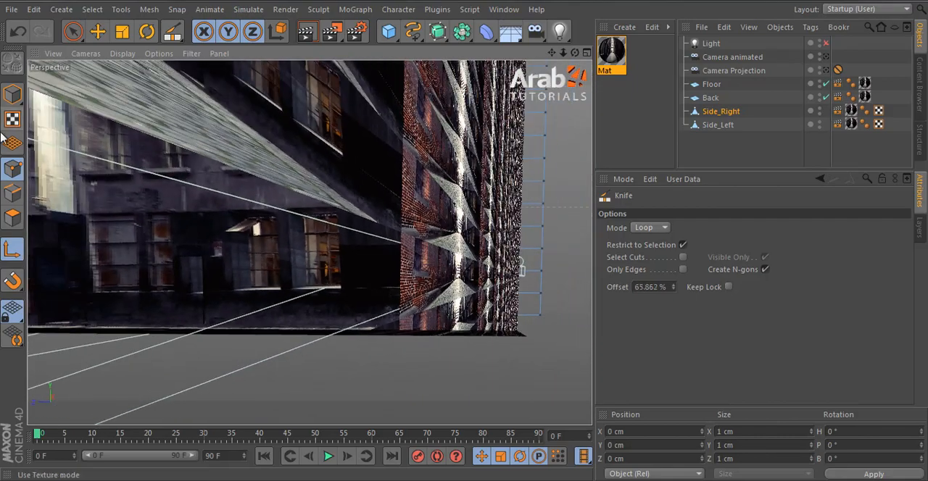
{"action": "left_click", "coordinate": [9, 220]}
{"action": "scroll", "coordinate": [446, 269], "scroll_direction": "up", "scroll_amount": 8}
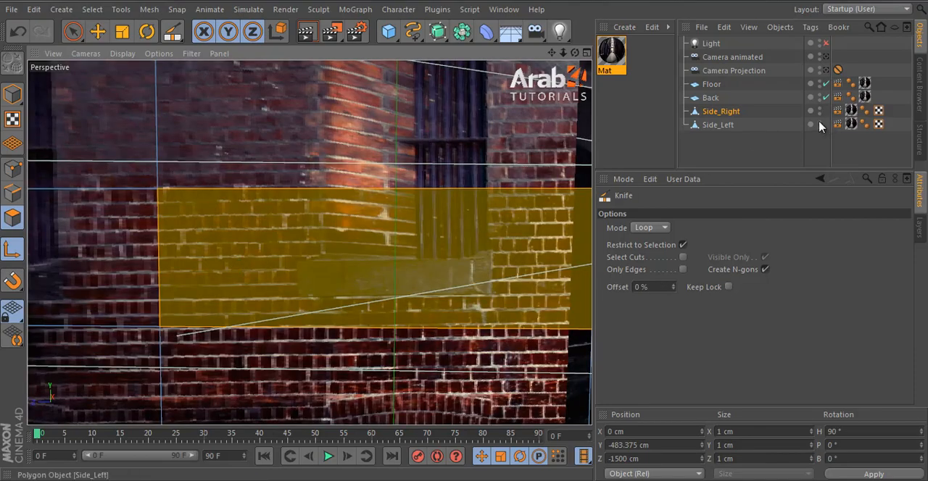
{"action": "double_click", "coordinate": [820, 123], "text": "alt"}
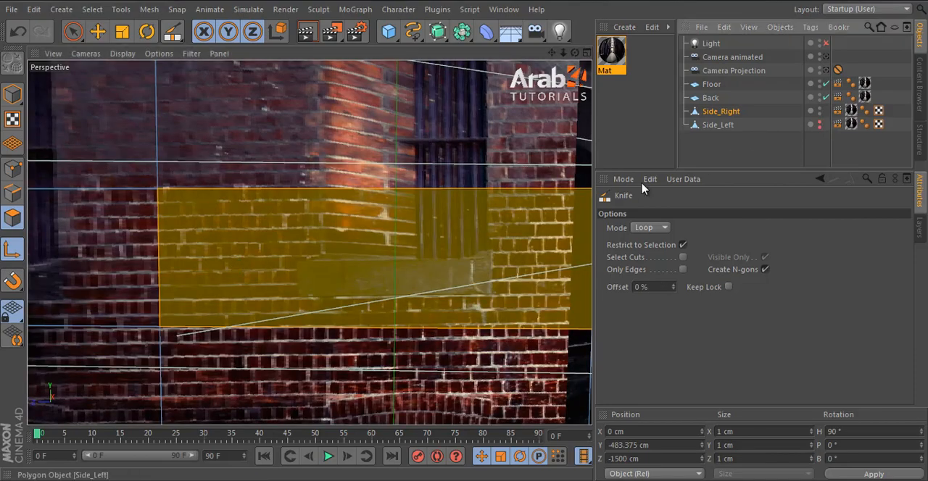
Step: Cut two vertical loops through the selected brick polygon at both ends of the barred window's sill
{"action": "scroll", "coordinate": [396, 265], "scroll_direction": "up", "scroll_amount": 2}
{"action": "scroll", "coordinate": [396, 265], "scroll_direction": "down", "scroll_amount": 5}
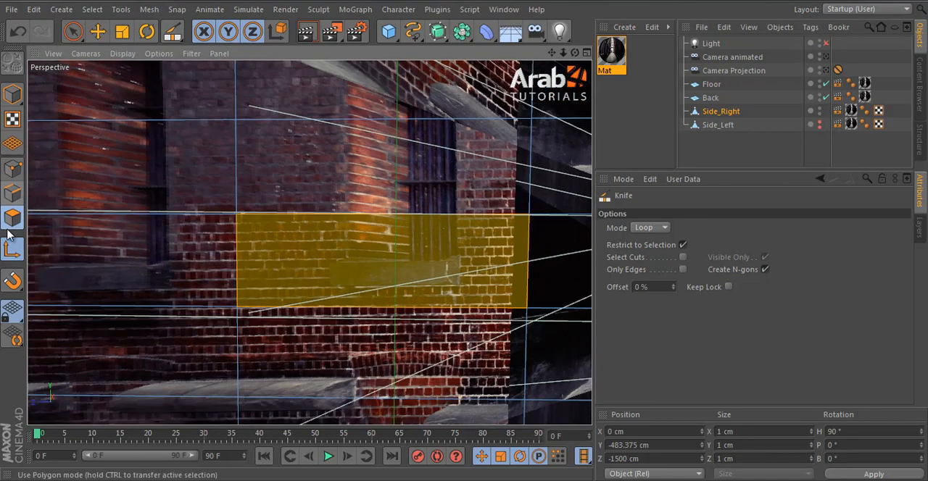
{"action": "left_click", "coordinate": [13, 168]}
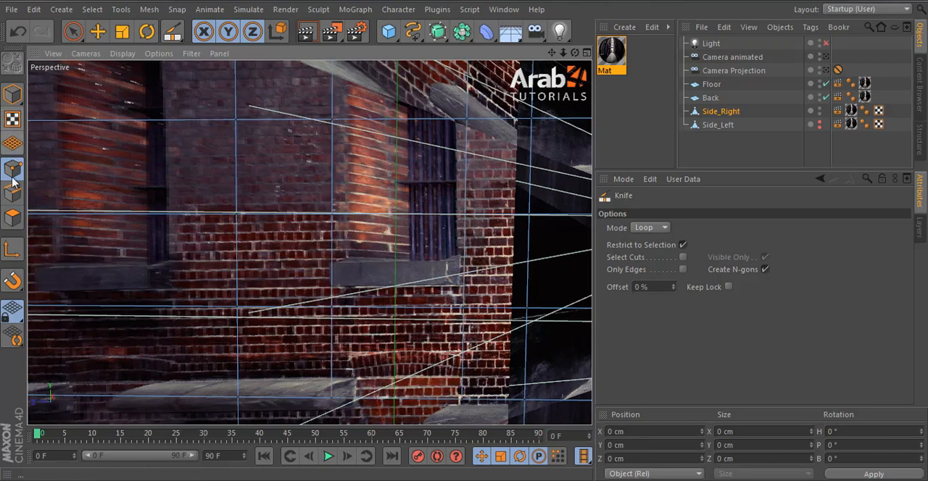
{"action": "left_click", "coordinate": [12, 217]}
{"action": "key", "text": "space"}
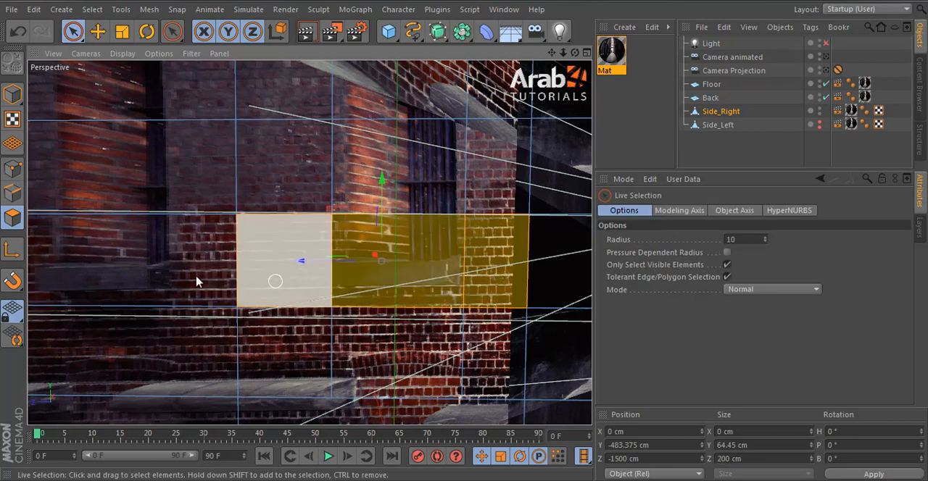
Step: Move the middle segment's upper and lower edges onto the top and bottom of the barred window's sill
{"action": "left_click", "coordinate": [14, 194]}
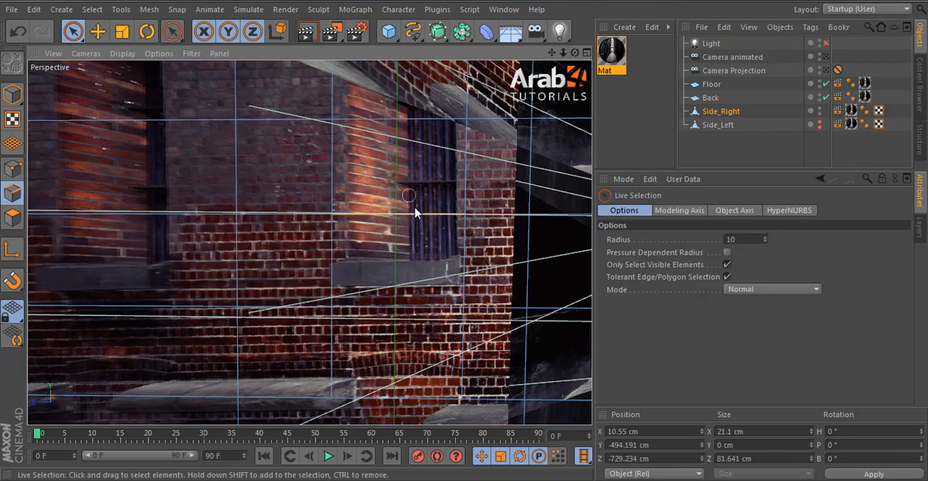
{"action": "left_click_drag", "start_coordinate": [401, 224], "coordinate": [404, 318]}
{"action": "left_click", "coordinate": [366, 306]}
{"action": "left_click", "coordinate": [12, 217]}
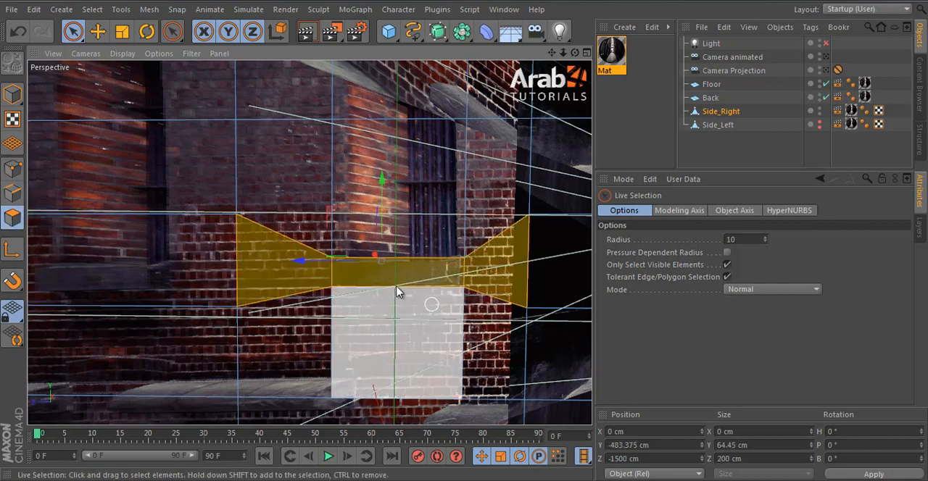
Step: Select only the sill polygon below the barred window and extrude it 3.4 cm
{"action": "left_click", "coordinate": [396, 279]}
{"action": "key", "text": "d"}
{"action": "left_click_drag", "start_coordinate": [453, 341], "coordinate": [544, 323], "text": "alt"}
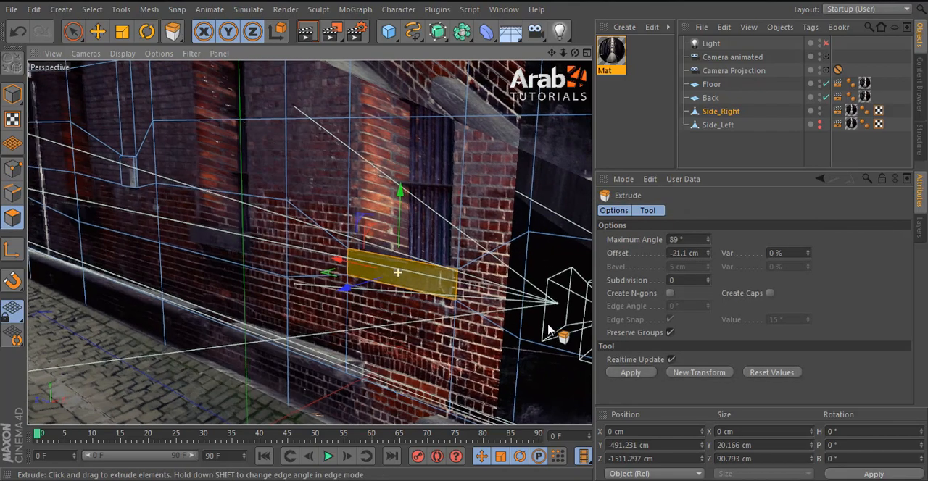
{"action": "right_click_drag", "start_coordinate": [544, 323], "coordinate": [472, 324], "text": "alt"}
{"action": "left_click_drag", "start_coordinate": [465, 235], "coordinate": [467, 238]}
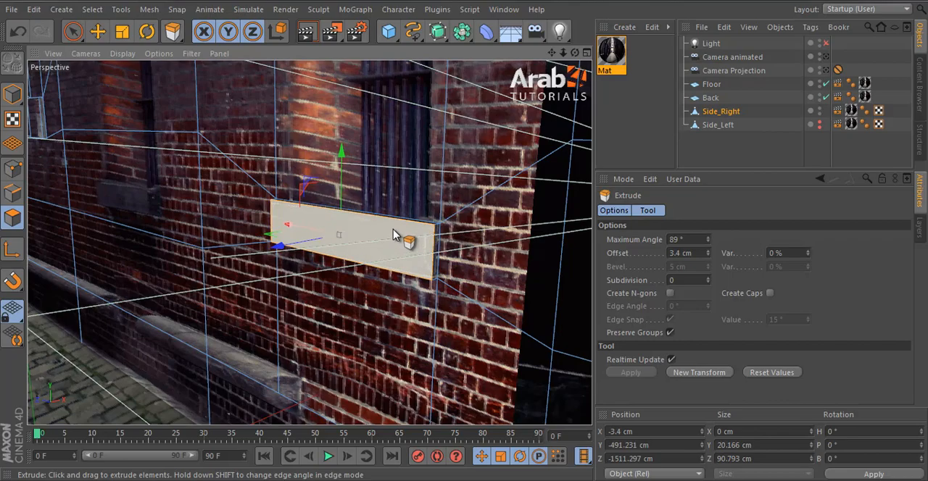
{"action": "right_click_drag", "start_coordinate": [394, 234], "coordinate": [407, 296], "text": "alt"}
{"action": "middle_click_drag", "start_coordinate": [407, 296], "coordinate": [402, 358], "text": "alt"}
Step: Look through Camera Projection, turn the light and Side_Left back on, and deselect Side_Right in model mode
{"action": "left_click", "coordinate": [827, 58]}
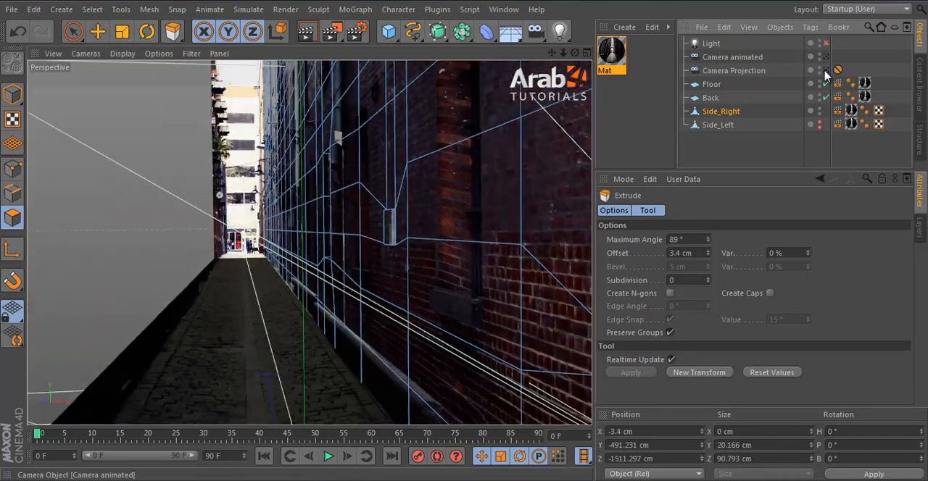
{"action": "left_click", "coordinate": [827, 71]}
{"action": "left_click", "coordinate": [826, 45]}
{"action": "left_click", "coordinate": [820, 123], "text": "alt"}
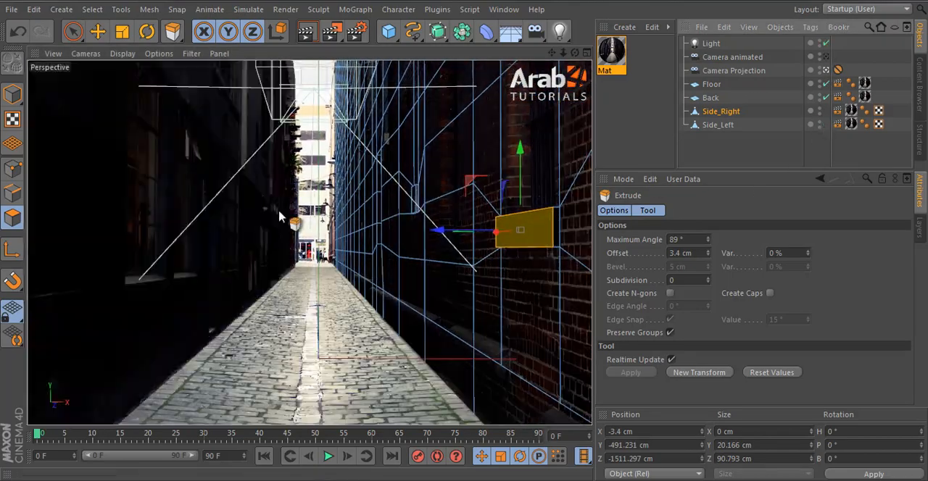
{"action": "left_click", "coordinate": [97, 31]}
{"action": "left_click", "coordinate": [12, 94]}
{"action": "key", "text": "ctrl+s"}
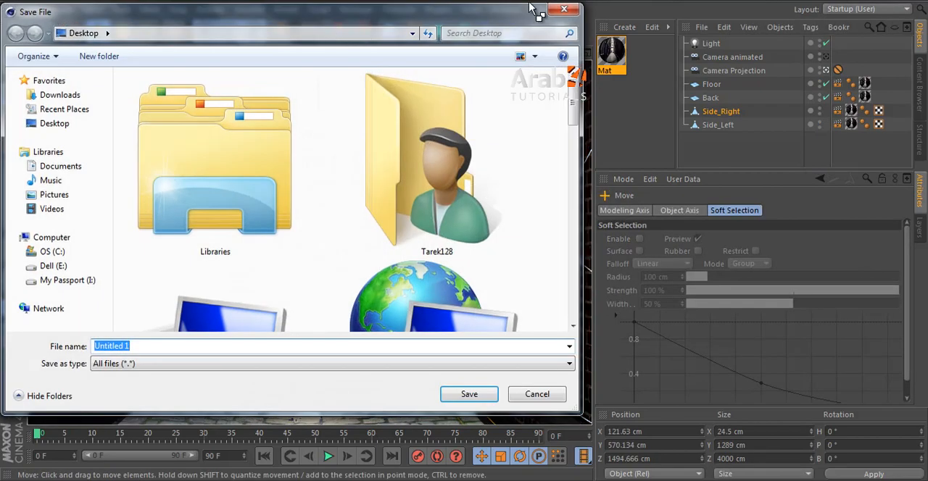
{"action": "key", "text": "Escape"}
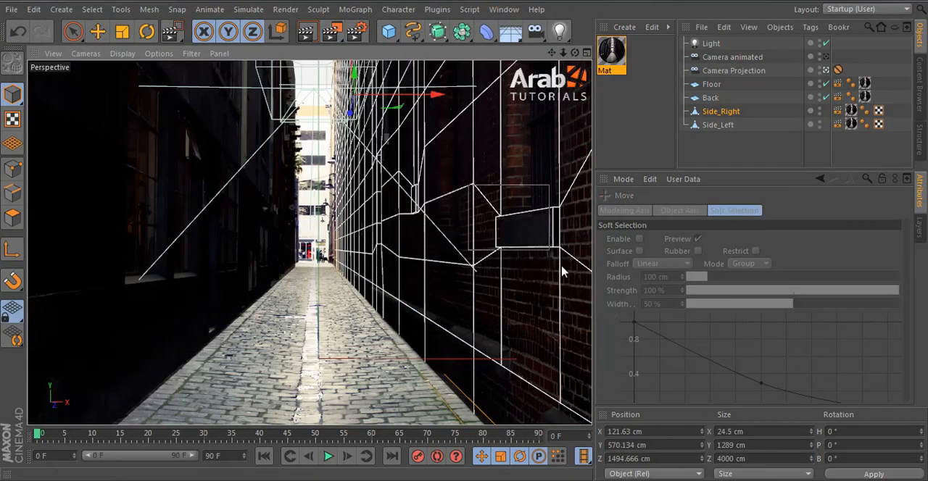
{"action": "left_click", "coordinate": [415, 344]}
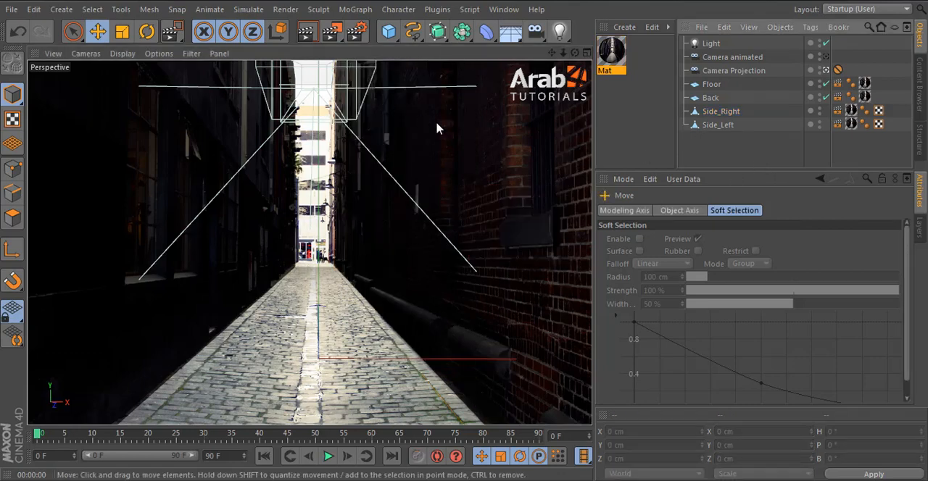
Step: Browse the content library's 3D Objects to the Miscellaneous folder and load the Car hold model into the scene
{"action": "left_click", "coordinate": [920, 86]}
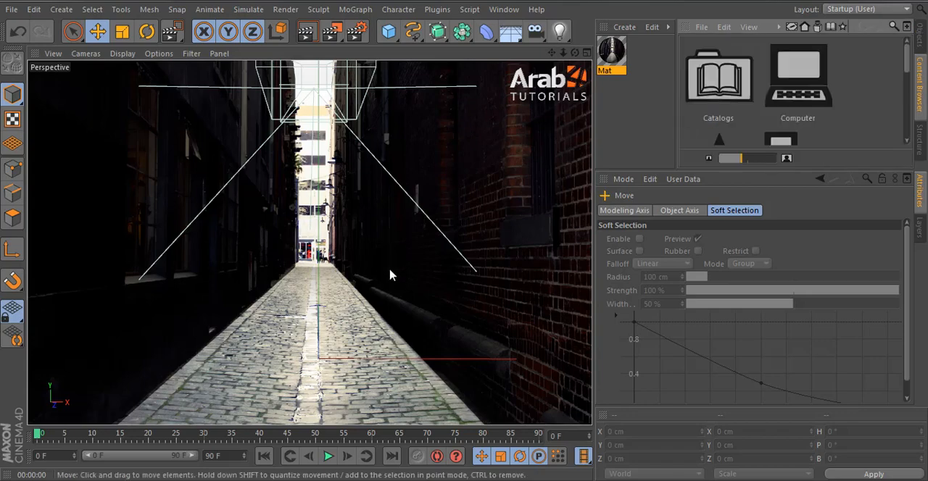
{"action": "left_click_drag", "start_coordinate": [749, 155], "coordinate": [734, 156]}
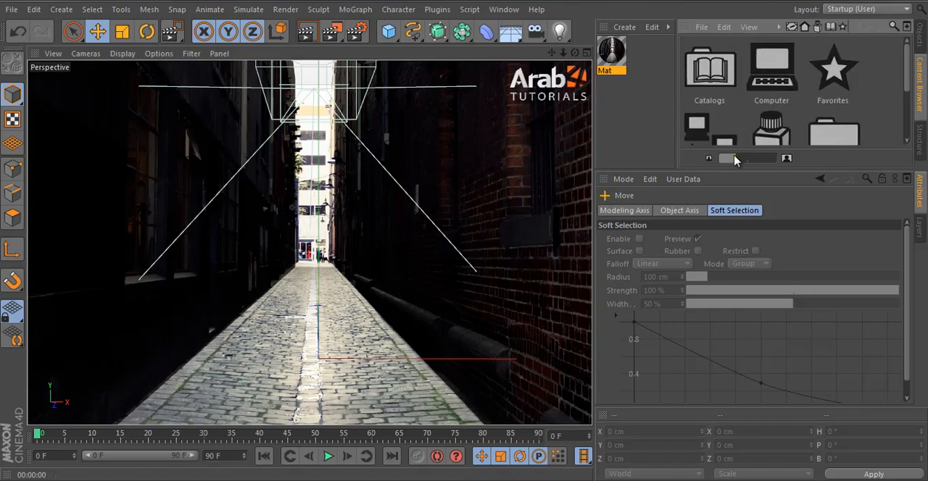
{"action": "double_click", "coordinate": [756, 131]}
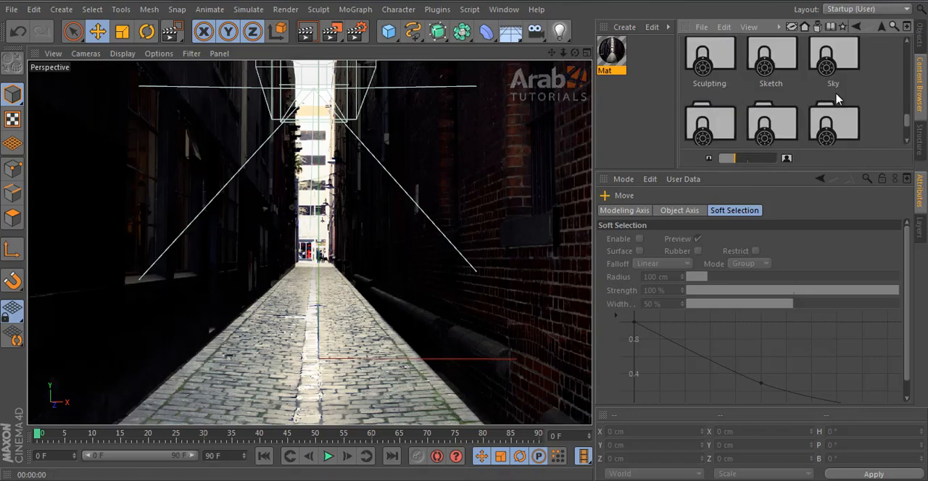
{"action": "scroll", "coordinate": [833, 105], "scroll_direction": "up", "scroll_amount": 5}
{"action": "double_click", "coordinate": [760, 65]}
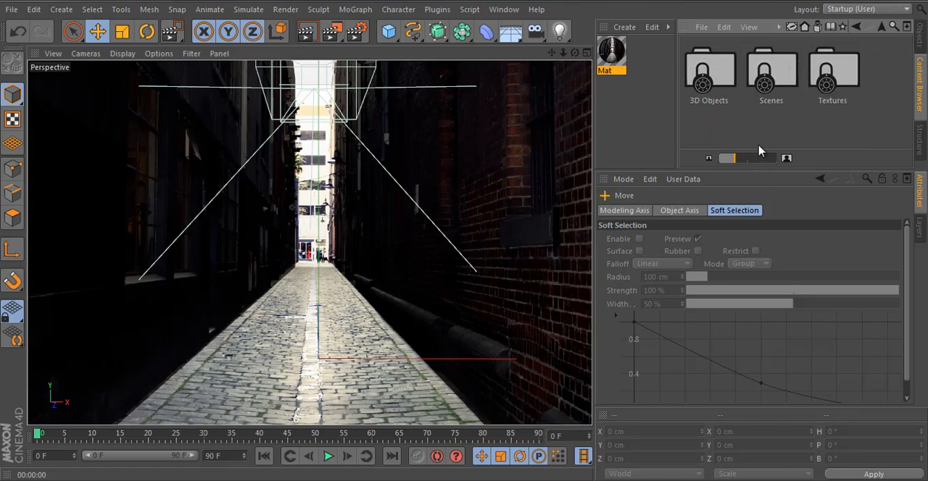
{"action": "left_click_drag", "start_coordinate": [764, 178], "coordinate": [764, 259]}
{"action": "double_click", "coordinate": [709, 79]}
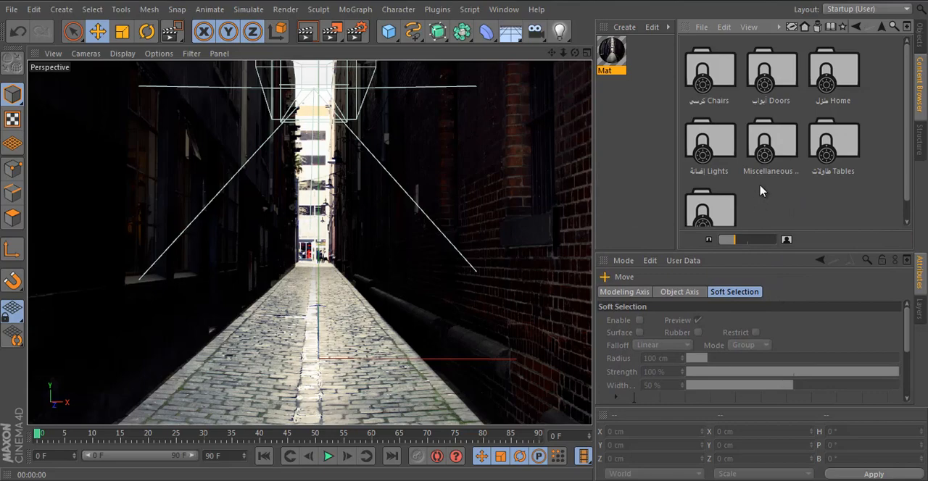
{"action": "double_click", "coordinate": [767, 154]}
{"action": "scroll", "coordinate": [811, 166], "scroll_direction": "up", "scroll_amount": 1}
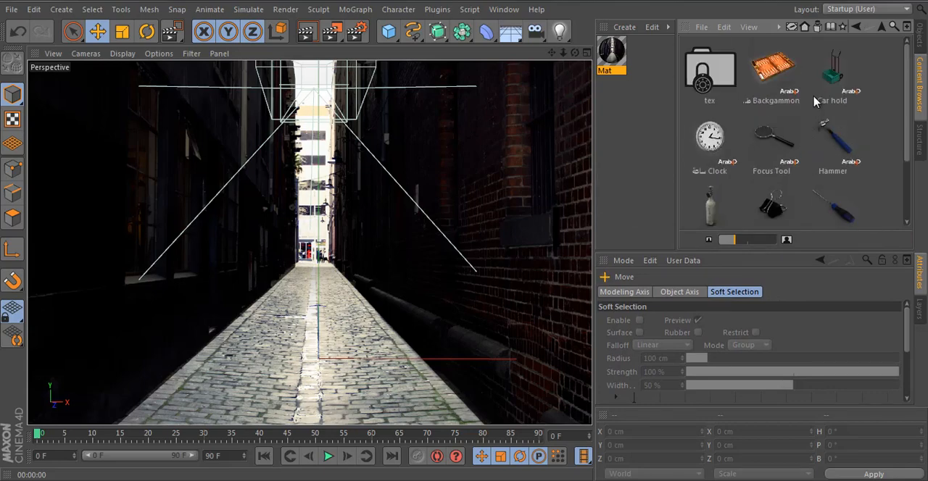
{"action": "double_click", "coordinate": [834, 80]}
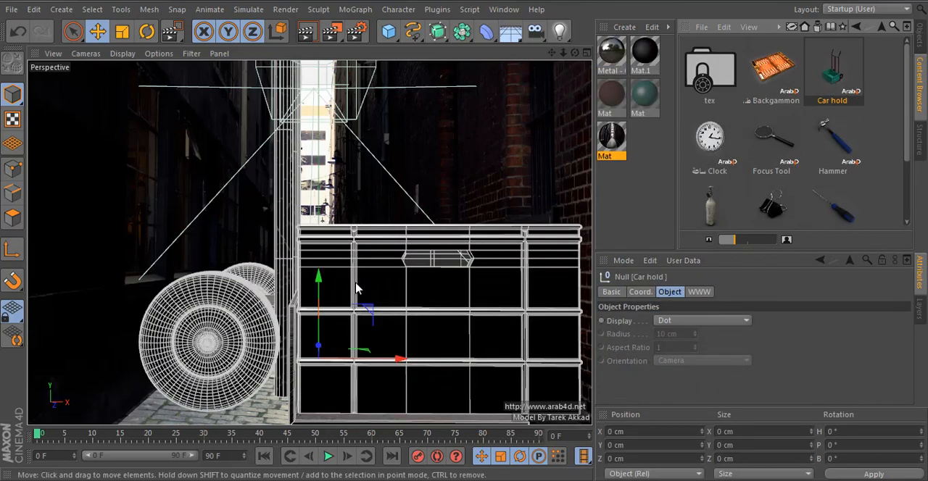
Step: In the top view, turn Car hold to heading -180° and move it to about X 93.2 cm, Z 722.4 cm
{"action": "middle_click", "coordinate": [423, 167]}
{"action": "middle_click", "coordinate": [423, 167]}
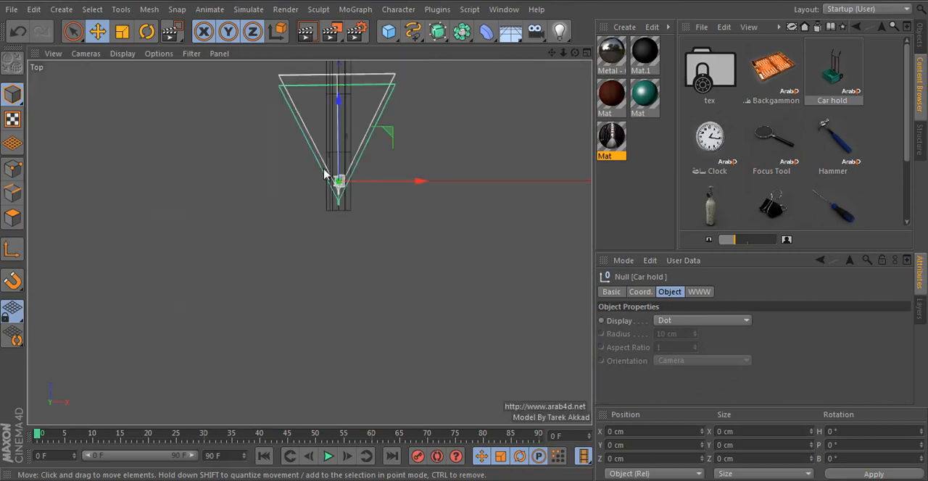
{"action": "left_click", "coordinate": [122, 33]}
{"action": "left_click_drag", "start_coordinate": [445, 129], "coordinate": [322, 200]}
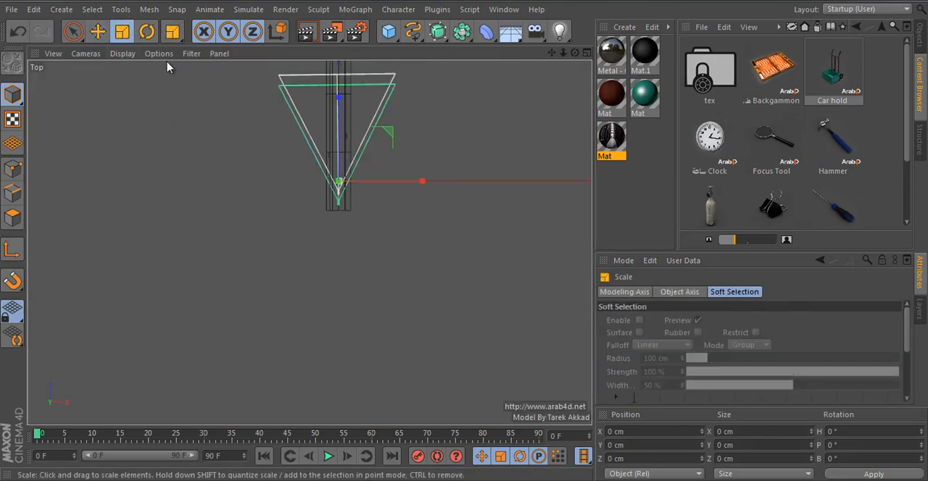
{"action": "left_click", "coordinate": [147, 31]}
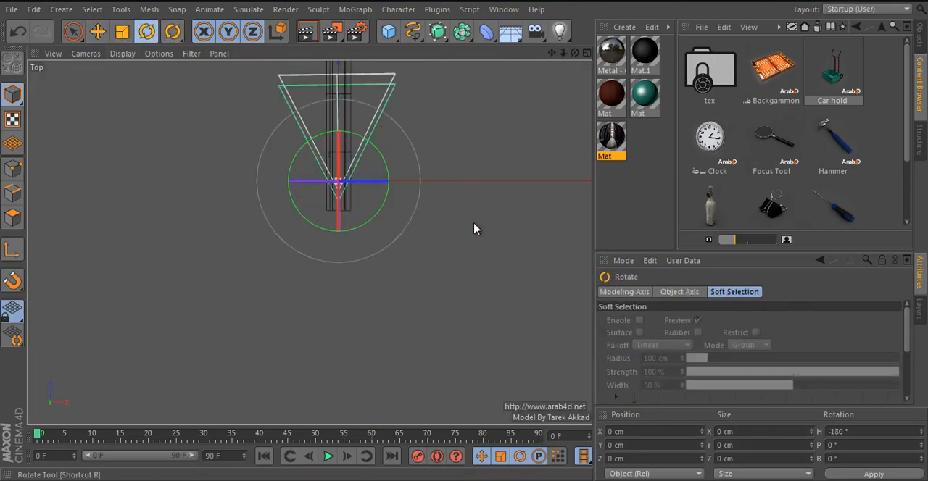
{"action": "left_click", "coordinate": [98, 33]}
{"action": "left_click_drag", "start_coordinate": [245, 205], "coordinate": [251, 164]}
Step: In the front view, lower Car hold and move its axis to the wheel's centre at about X 87.8 cm, Y -29.9 cm
{"action": "middle_click", "coordinate": [425, 242]}
{"action": "middle_click", "coordinate": [471, 351]}
{"action": "key", "text": "s"}
{"action": "scroll", "coordinate": [290, 242], "scroll_direction": "up", "scroll_amount": 5}
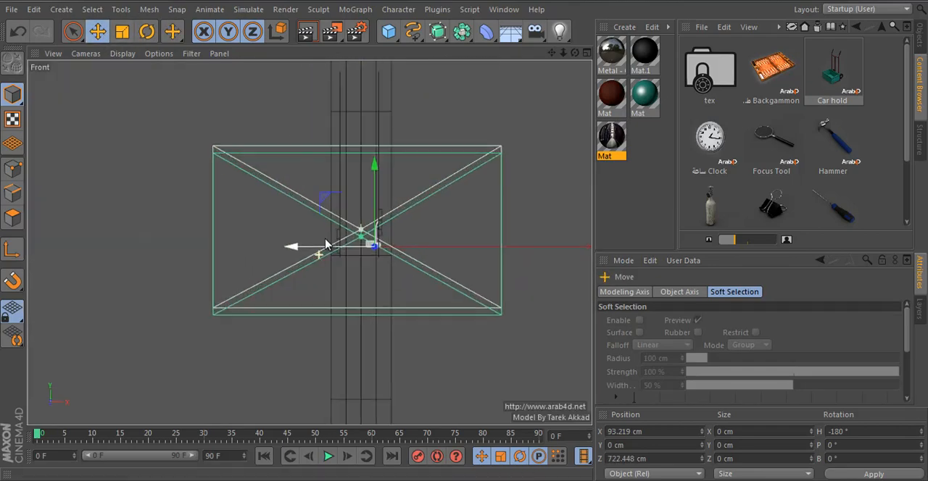
{"action": "scroll", "coordinate": [326, 236], "scroll_direction": "up", "scroll_amount": 4}
{"action": "scroll", "coordinate": [421, 309], "scroll_direction": "up", "scroll_amount": 10}
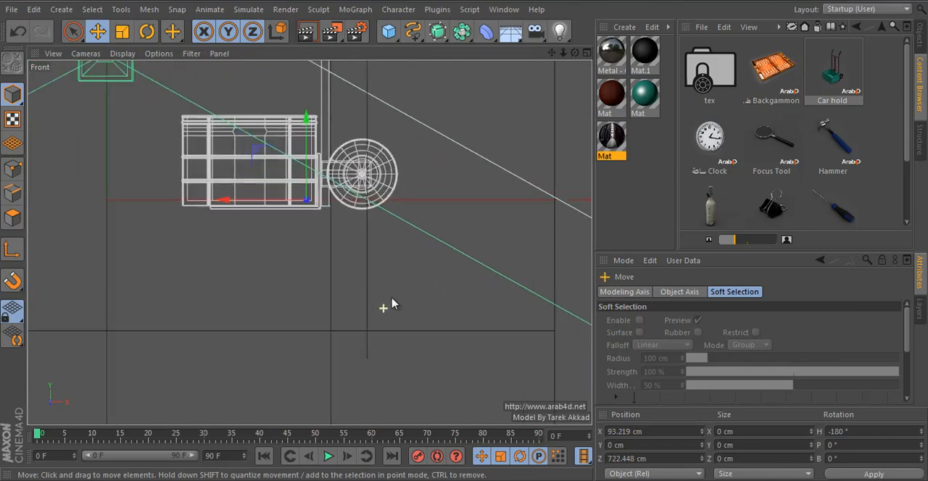
{"action": "left_click_drag", "start_coordinate": [385, 305], "coordinate": [334, 382]}
{"action": "left_click", "coordinate": [13, 252]}
{"action": "left_click_drag", "start_coordinate": [198, 305], "coordinate": [243, 283]}
{"action": "left_click", "coordinate": [13, 252]}
Step: Tilt Car hold to a bank of -10° and move it to about X 94.5 cm, Y -44.6 cm against the wall
{"action": "left_click", "coordinate": [146, 32]}
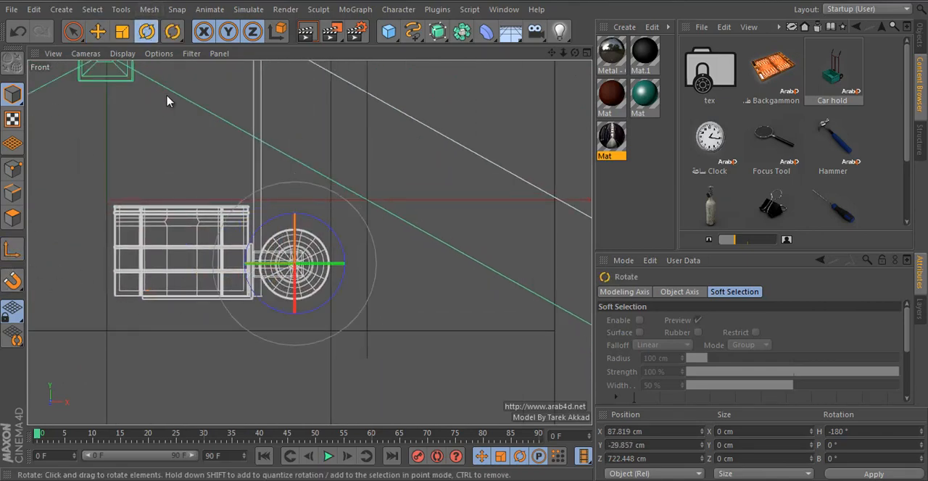
{"action": "left_click_drag", "start_coordinate": [168, 100], "coordinate": [188, 99]}
{"action": "left_click", "coordinate": [97, 31]}
{"action": "scroll", "coordinate": [327, 242], "scroll_direction": "down", "scroll_amount": 5}
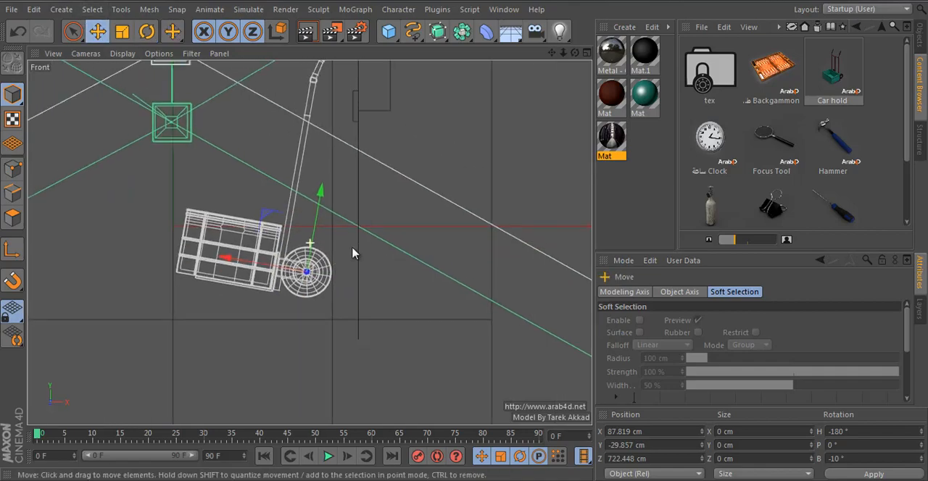
{"action": "left_click_drag", "start_coordinate": [374, 238], "coordinate": [382, 294]}
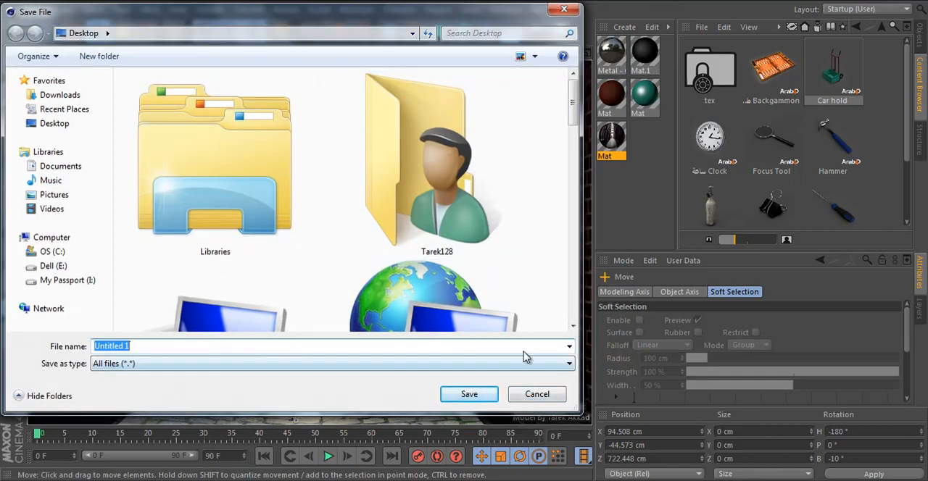
Step: Save the scene to the Desktop under the file name camera mapping
{"action": "left_click_drag", "start_coordinate": [571, 120], "coordinate": [574, 328]}
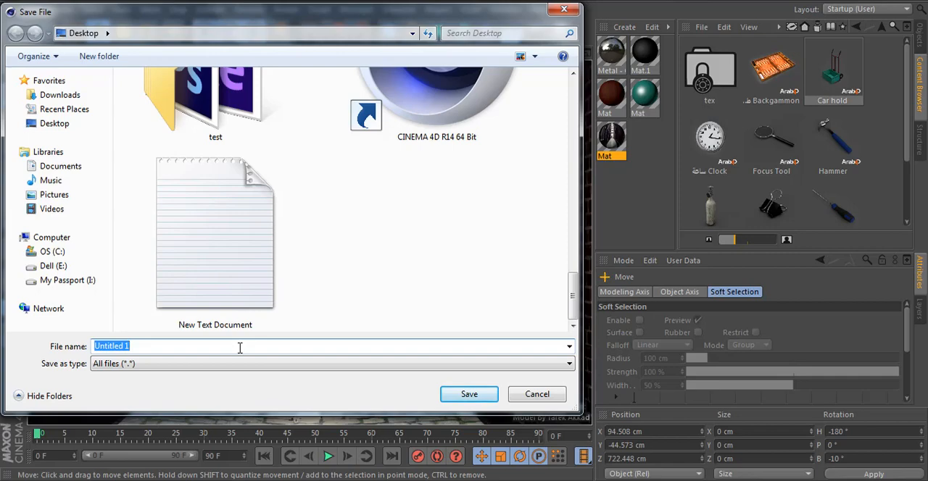
{"action": "type", "text": "camera mappi"}
{"action": "type", "text": "ng"}
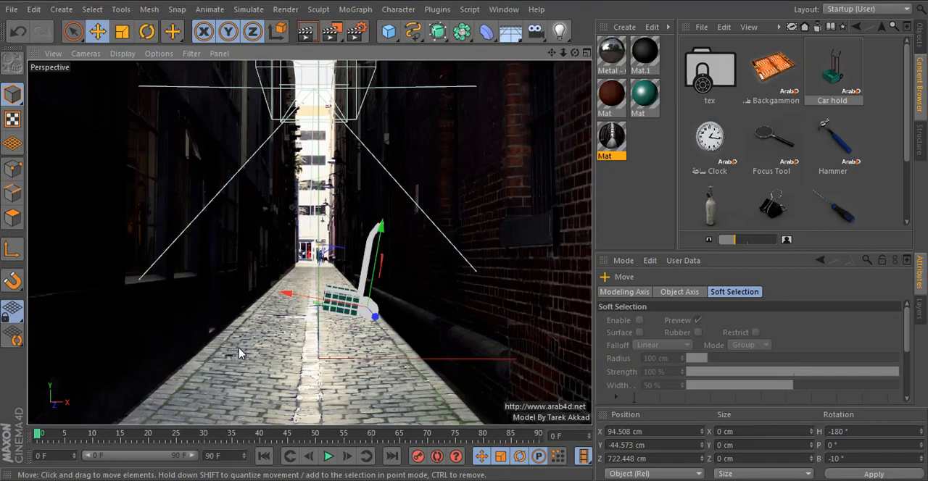
Step: Show the scene's object list and clear the selection so Car hold is no longer selected
{"action": "left_click", "coordinate": [922, 48]}
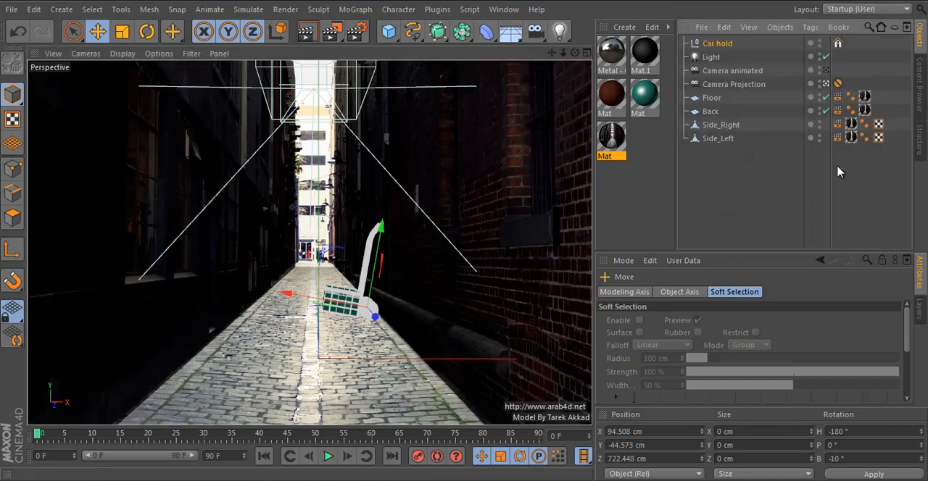
{"action": "left_click", "coordinate": [444, 295]}
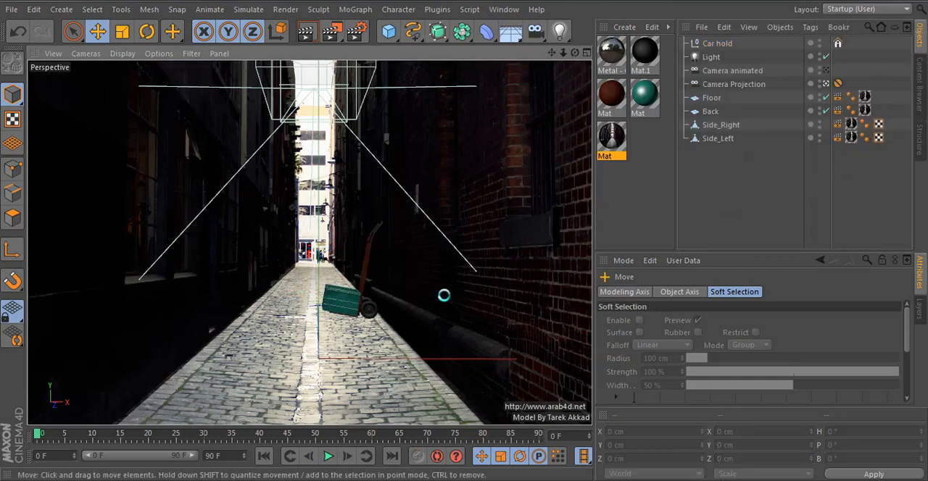
{"action": "left_click", "coordinate": [389, 324]}
{"action": "left_click", "coordinate": [745, 195]}
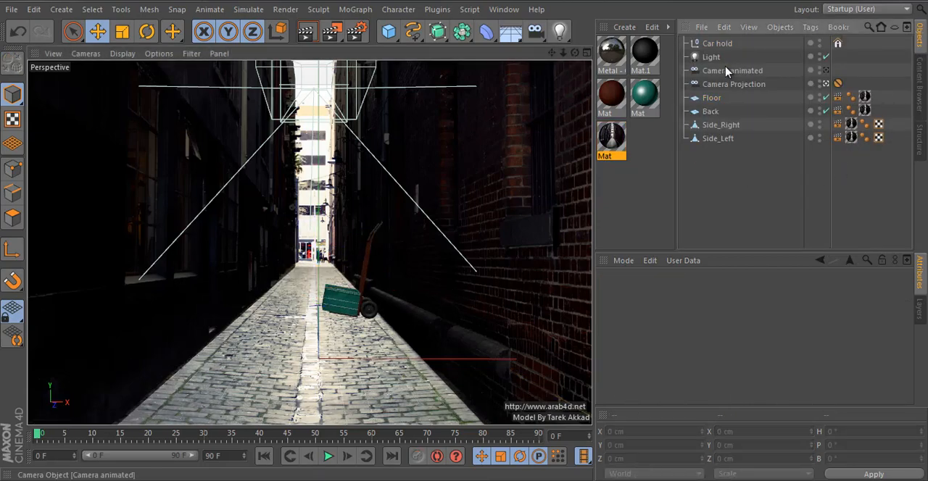
Step: Browse the content library to Outdoor Objects > Miscellaneous, load the Cubo Basura Verde bin into the scene and return to the object list
{"action": "left_click", "coordinate": [920, 84]}
{"action": "left_click", "coordinate": [882, 29]}
{"action": "left_click", "coordinate": [882, 29]}
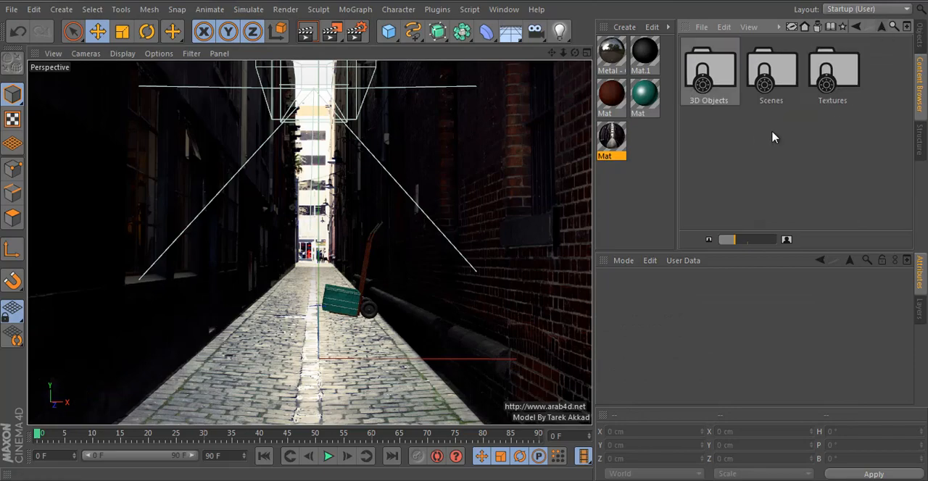
{"action": "left_click", "coordinate": [882, 27]}
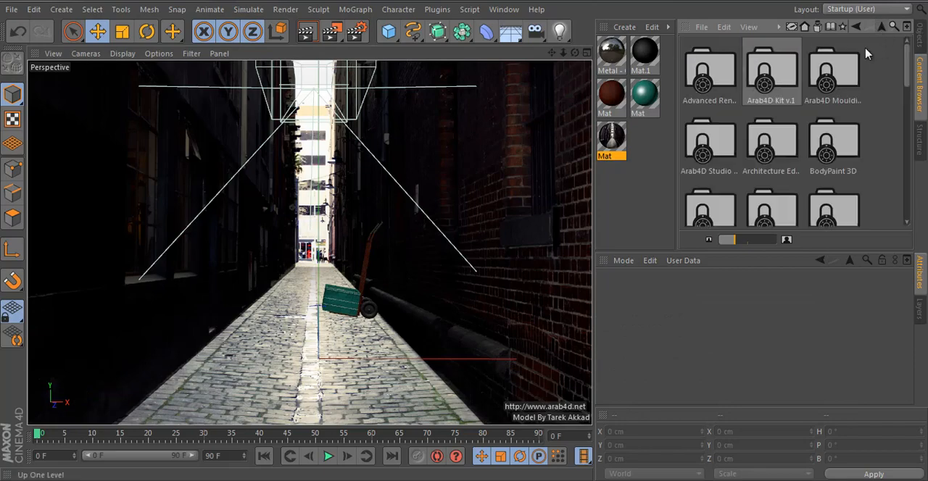
{"action": "double_click", "coordinate": [765, 168]}
{"action": "double_click", "coordinate": [727, 168]}
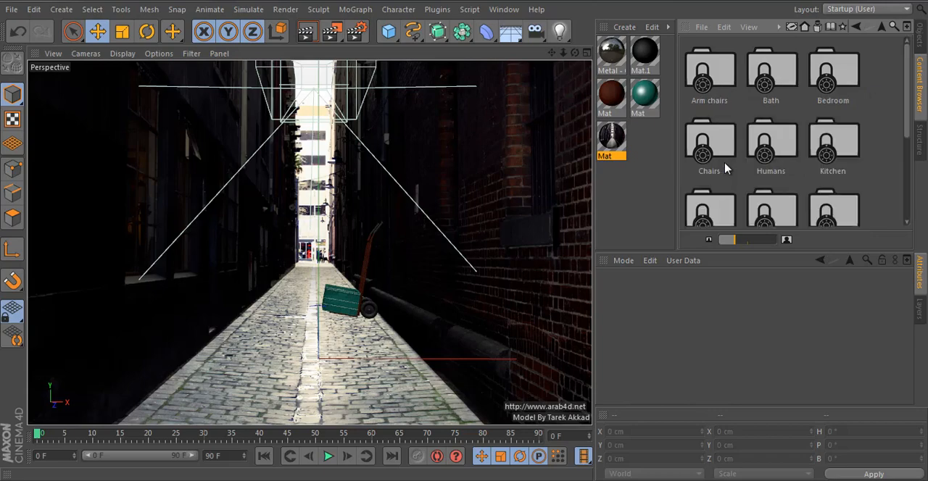
{"action": "scroll", "coordinate": [747, 192], "scroll_direction": "down", "scroll_amount": 3}
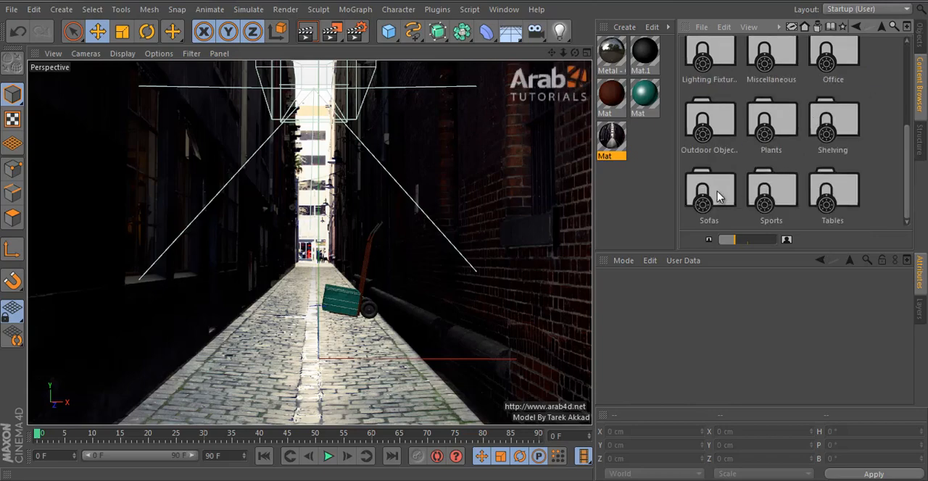
{"action": "double_click", "coordinate": [711, 122]}
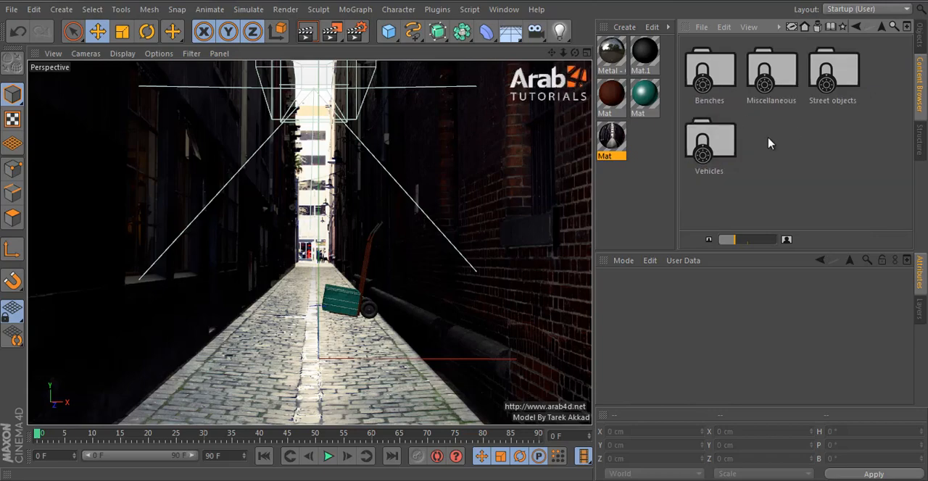
{"action": "double_click", "coordinate": [770, 72]}
{"action": "scroll", "coordinate": [870, 177], "scroll_direction": "down", "scroll_amount": 2}
{"action": "double_click", "coordinate": [707, 190]}
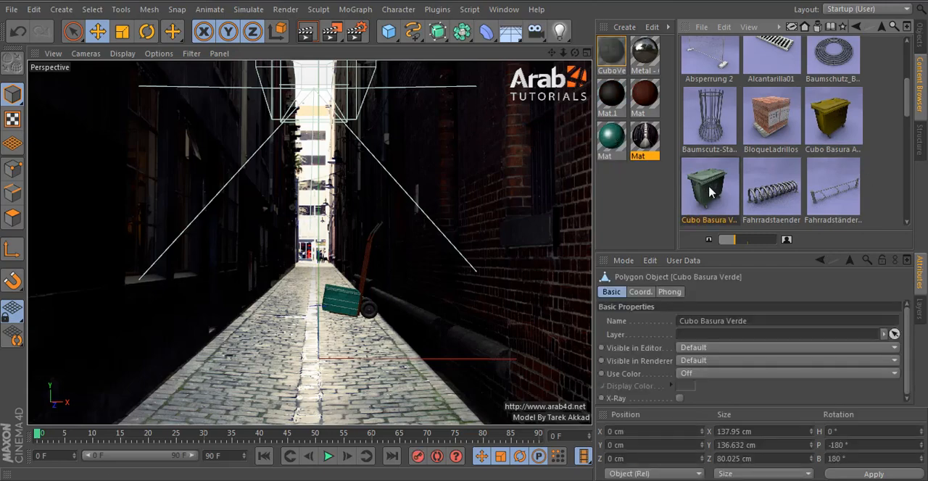
{"action": "left_click", "coordinate": [920, 34]}
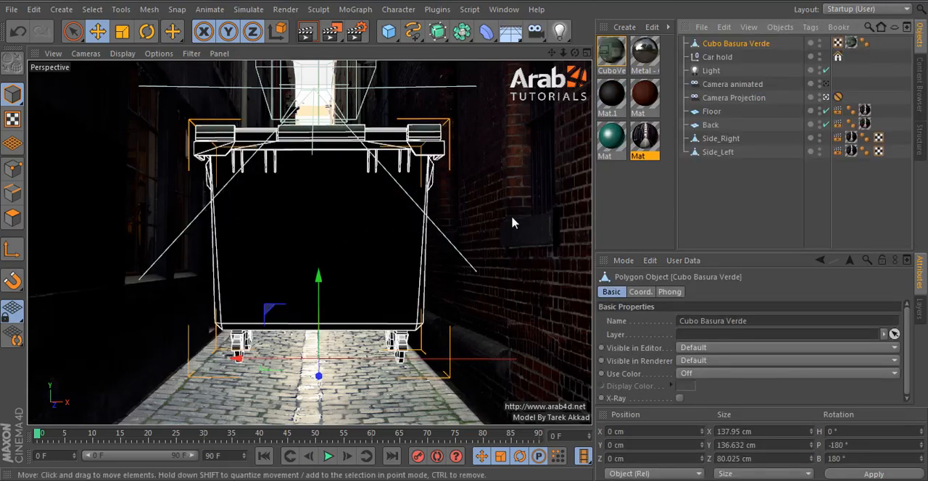
Step: In the top view, rotate Cubo Basura Verde to a heading of 90°
{"action": "middle_click", "coordinate": [513, 219]}
{"action": "middle_click", "coordinate": [505, 170]}
{"action": "left_click", "coordinate": [147, 31]}
{"action": "scroll", "coordinate": [347, 196], "scroll_direction": "up", "scroll_amount": 3}
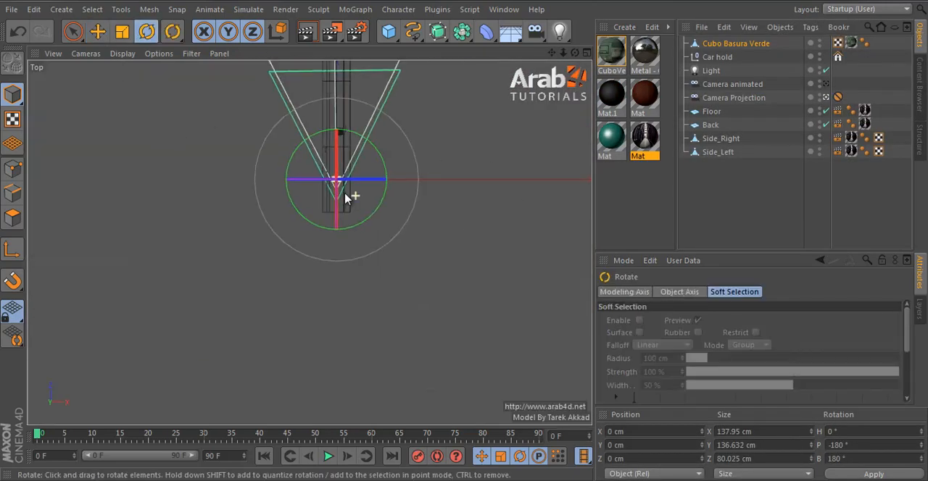
{"action": "key", "text": "s"}
{"action": "scroll", "coordinate": [326, 232], "scroll_direction": "down", "scroll_amount": 1}
{"action": "scroll", "coordinate": [326, 232], "scroll_direction": "down", "scroll_amount": 2}
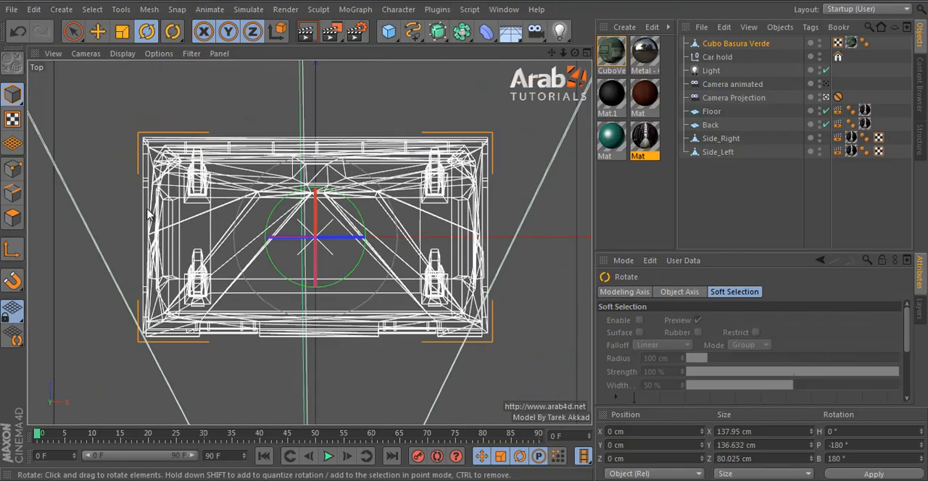
{"action": "left_click_drag", "start_coordinate": [41, 130], "coordinate": [181, 406]}
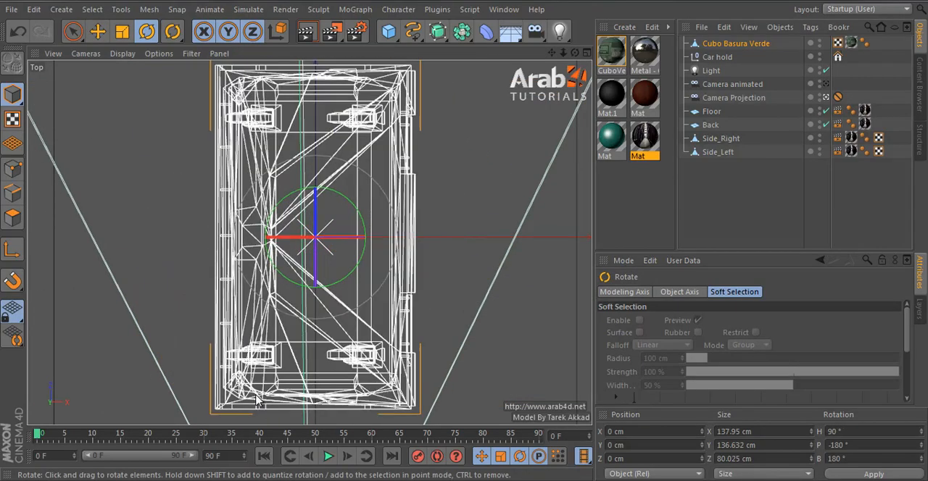
Step: Move Cubo Basura Verde along the alley in the top view to about X 58.4 cm, Z 888.7 cm
{"action": "left_click", "coordinate": [97, 31]}
{"action": "scroll", "coordinate": [207, 128], "scroll_direction": "down", "scroll_amount": 6}
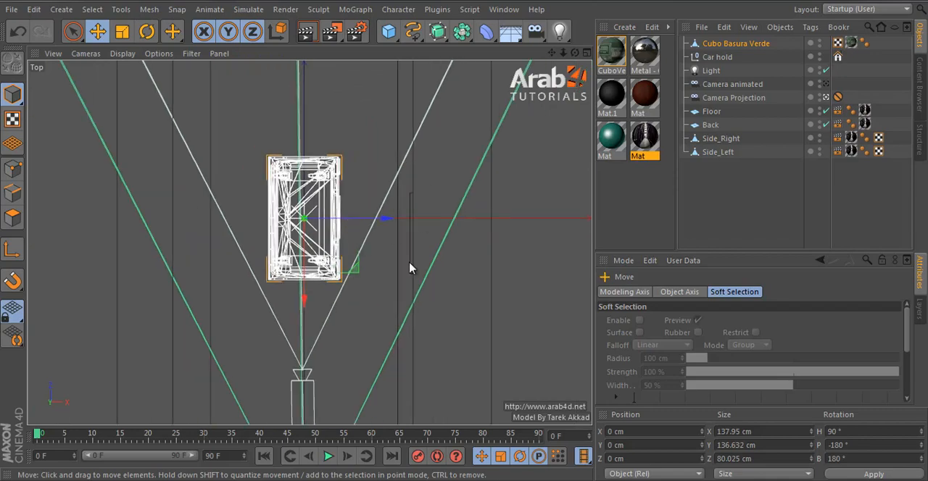
{"action": "scroll", "coordinate": [365, 342], "scroll_direction": "down", "scroll_amount": 2}
{"action": "left_click_drag", "start_coordinate": [394, 352], "coordinate": [403, 106]}
Step: In the front view, lower Cubo Basura Verde onto the floor at about X 58.8 cm, Y -62 cm, and return to the perspective view
{"action": "middle_click", "coordinate": [364, 178]}
{"action": "middle_click", "coordinate": [397, 331]}
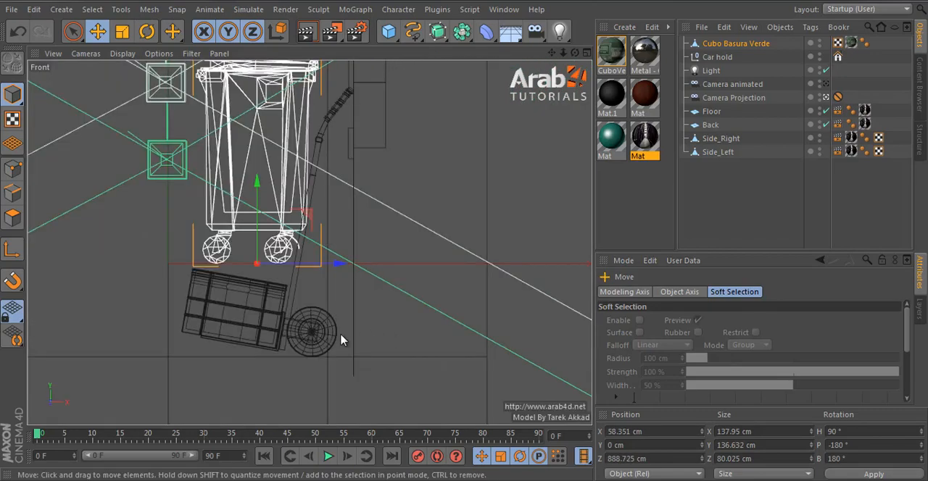
{"action": "left_click_drag", "start_coordinate": [258, 220], "coordinate": [253, 326]}
{"action": "scroll", "coordinate": [268, 402], "scroll_direction": "up", "scroll_amount": 5}
{"action": "middle_click", "coordinate": [254, 259]}
{"action": "middle_click", "coordinate": [284, 196]}
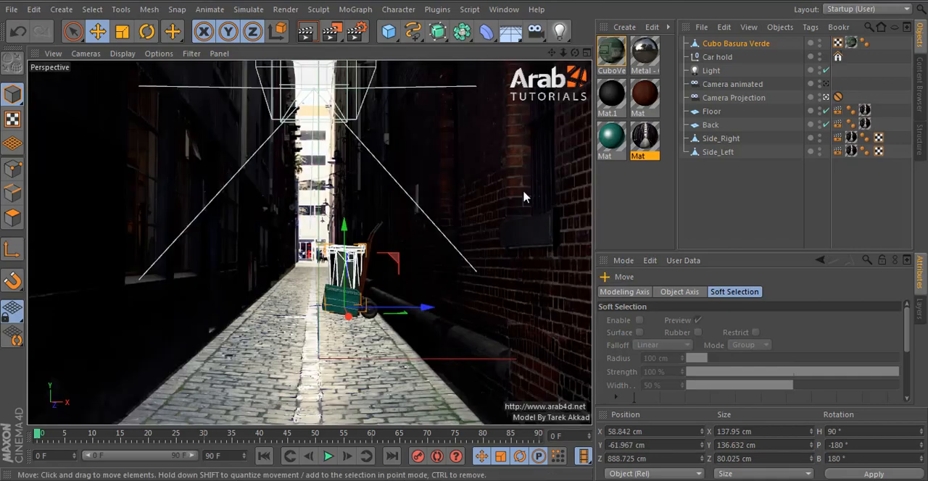
Step: Leave the camera view, orbit to the bin and cart, and hide Side_Left in the editor and renderer
{"action": "left_click", "coordinate": [827, 98]}
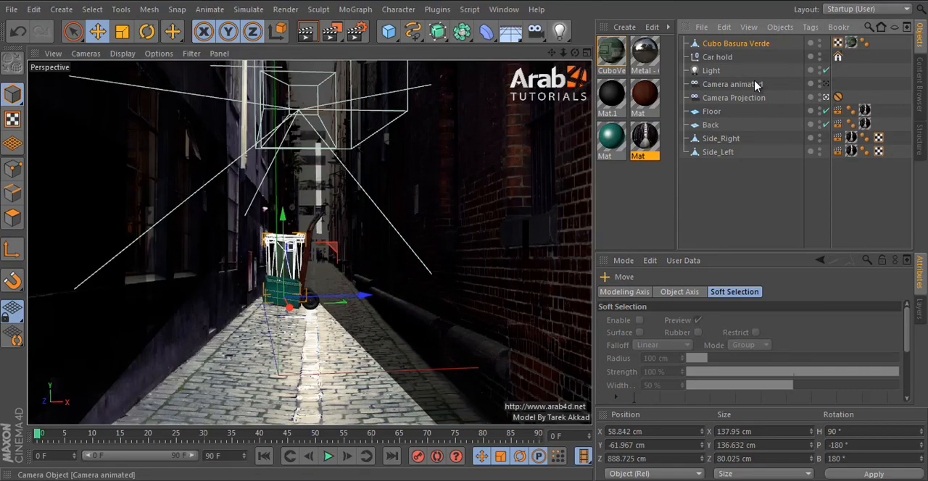
{"action": "left_click_drag", "start_coordinate": [287, 253], "coordinate": [484, 267], "text": "alt"}
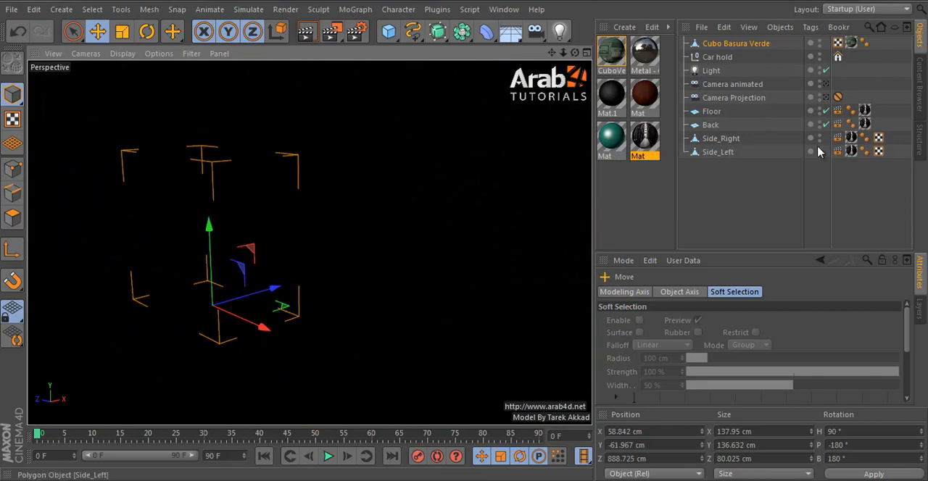
{"action": "left_click", "coordinate": [819, 149]}
{"action": "left_click", "coordinate": [794, 138]}
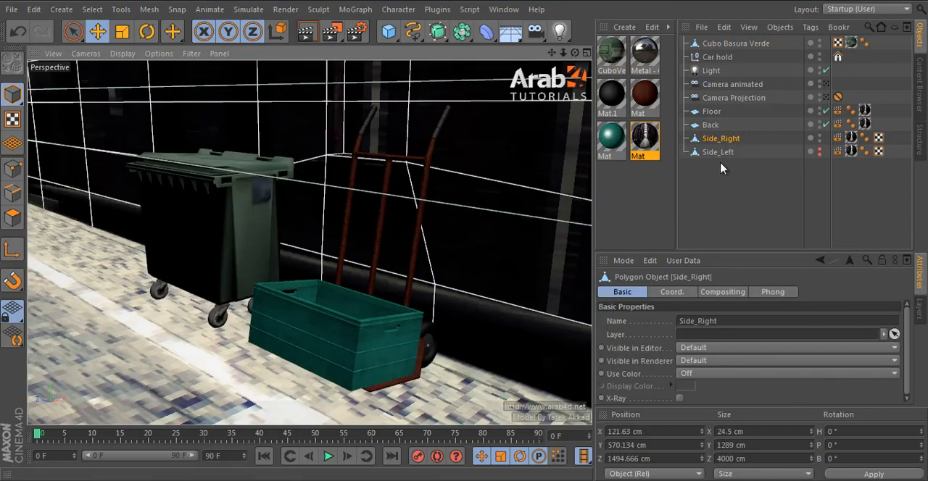
{"action": "left_click", "coordinate": [361, 338]}
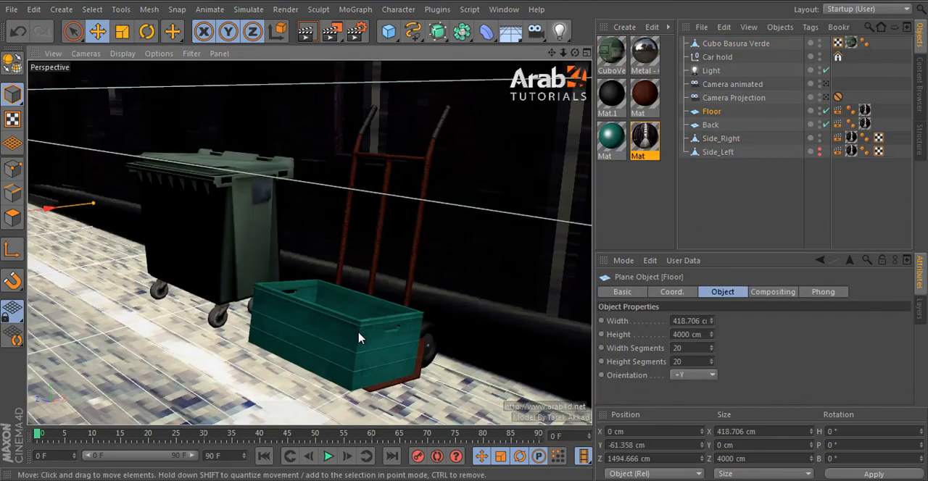
Step: Scale the Car hold cart down uniformly to about 60%
{"action": "left_click", "coordinate": [729, 57]}
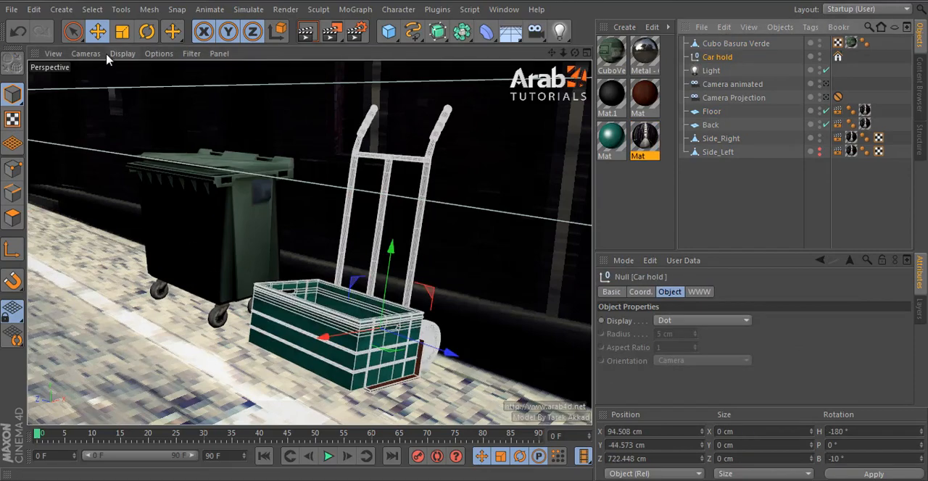
{"action": "left_click", "coordinate": [121, 31]}
{"action": "left_click_drag", "start_coordinate": [253, 141], "coordinate": [125, 317]}
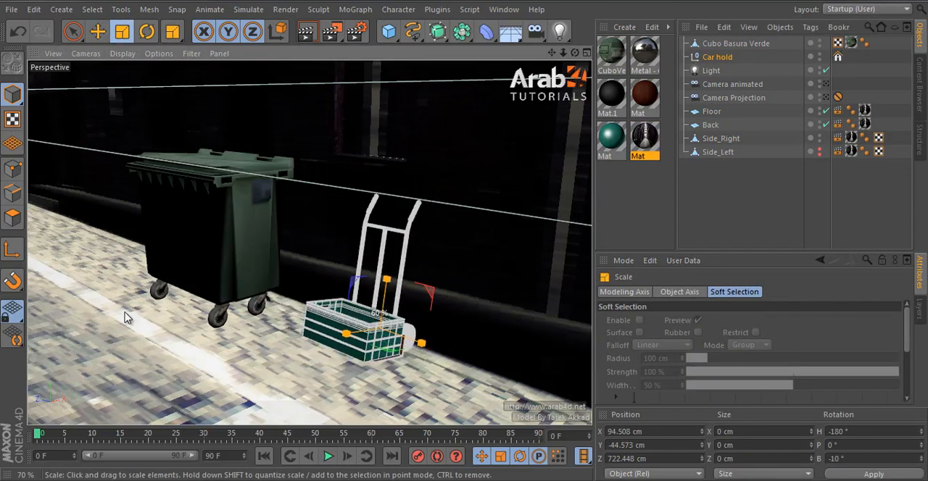
Step: In the front view, lower Car hold onto the floor and shift it to about X 88.6 cm, Y -51 cm
{"action": "left_click_drag", "start_coordinate": [305, 302], "coordinate": [411, 361], "text": "alt"}
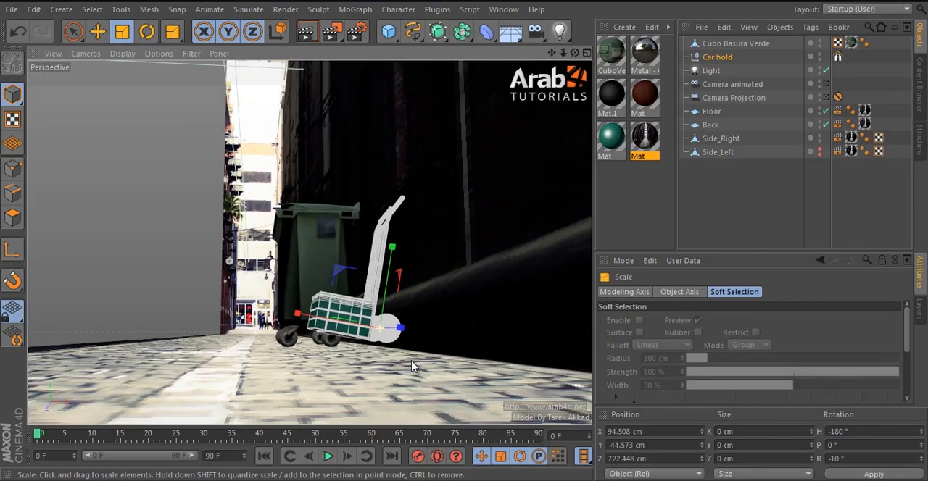
{"action": "left_click", "coordinate": [102, 32]}
{"action": "middle_click", "coordinate": [390, 303]}
{"action": "middle_click", "coordinate": [390, 304]}
{"action": "left_click_drag", "start_coordinate": [364, 279], "coordinate": [364, 309]}
{"action": "scroll", "coordinate": [365, 306], "scroll_direction": "down", "scroll_amount": 3}
{"action": "middle_click_drag", "start_coordinate": [401, 234], "coordinate": [398, 280], "text": "alt"}
{"action": "left_click_drag", "start_coordinate": [317, 331], "coordinate": [304, 330]}
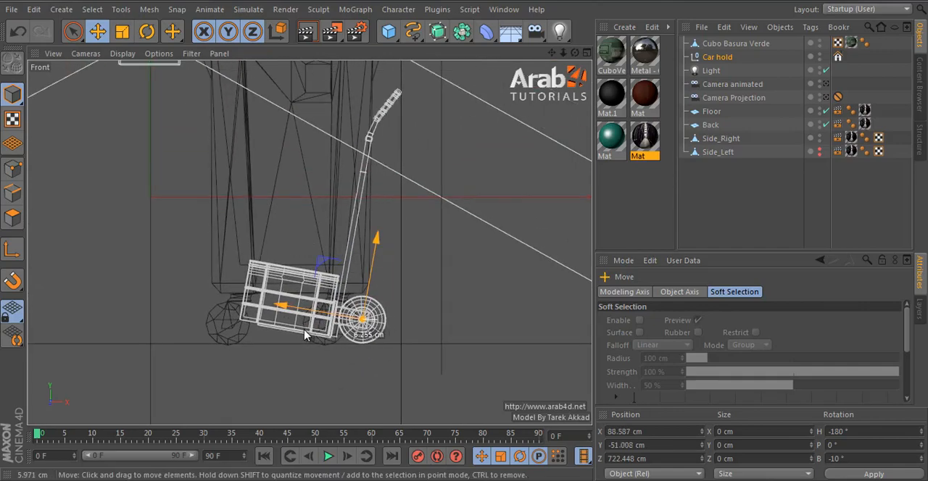
{"action": "middle_click", "coordinate": [305, 334]}
{"action": "middle_click", "coordinate": [238, 186]}
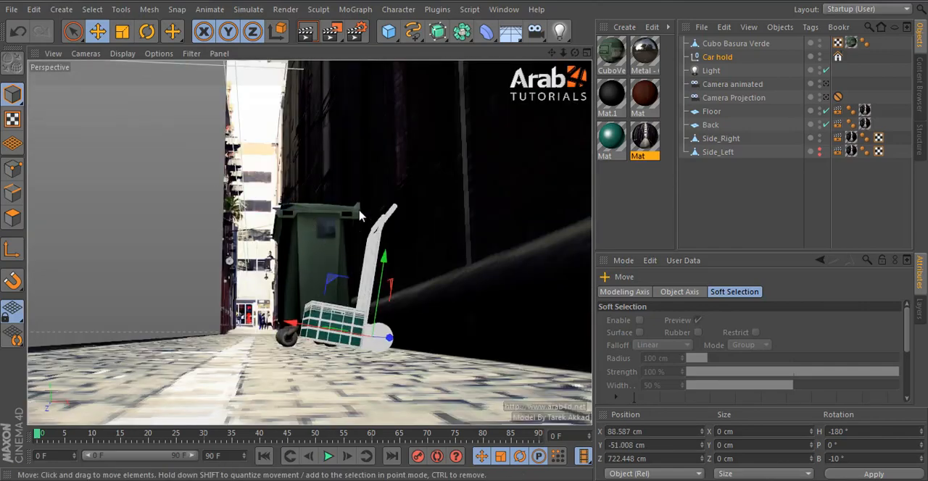
Step: Select all the lid polygons of Cubo Basura Verde with Fill Selection in polygon mode
{"action": "left_click_drag", "start_coordinate": [360, 216], "coordinate": [257, 169], "text": "alt"}
{"action": "scroll", "coordinate": [256, 169], "scroll_direction": "up", "scroll_amount": 5}
{"action": "left_click", "coordinate": [270, 141]}
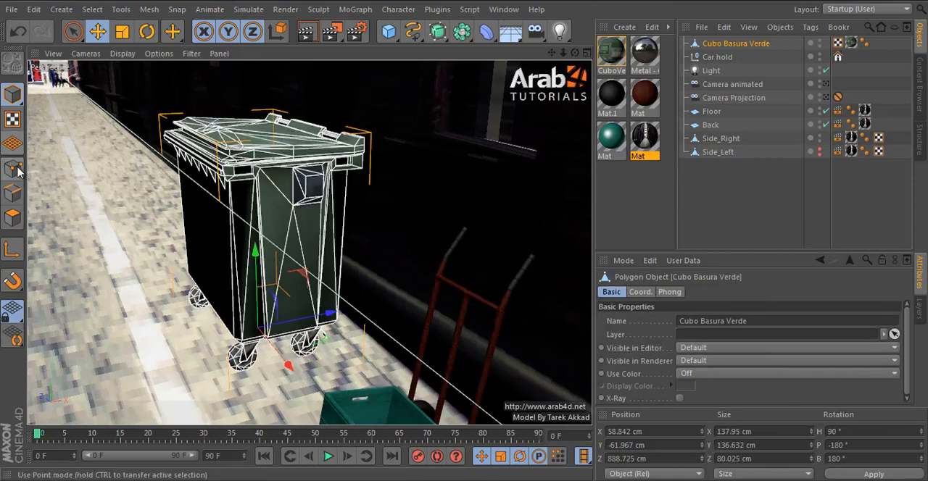
{"action": "left_click", "coordinate": [14, 226]}
{"action": "middle_click_drag", "start_coordinate": [248, 169], "coordinate": [278, 245], "text": "alt"}
{"action": "scroll", "coordinate": [289, 200], "scroll_direction": "up", "scroll_amount": 5}
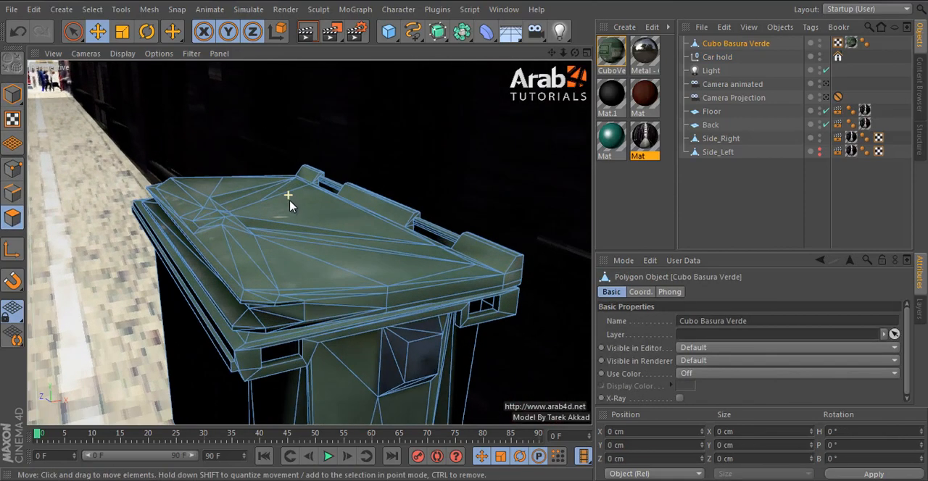
{"action": "key", "text": "u"}
{"action": "key", "text": "f"}
{"action": "left_click", "coordinate": [321, 231]}
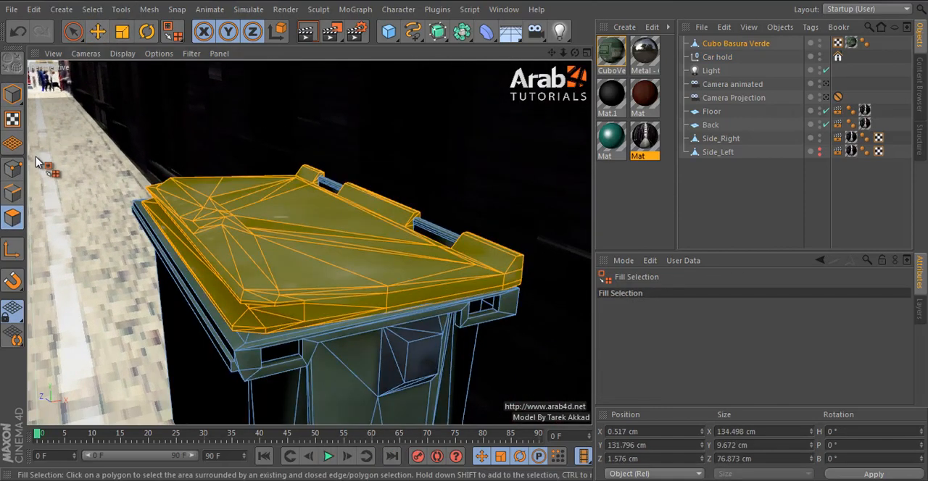
Step: Move the lid selection's axis to the hinge edge at about Z 34.9 cm
{"action": "left_click", "coordinate": [97, 32]}
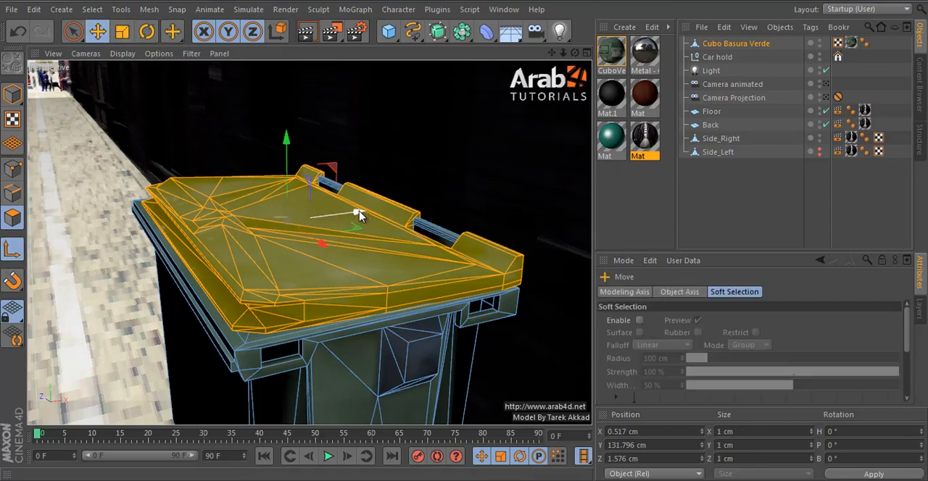
{"action": "left_click_drag", "start_coordinate": [430, 196], "coordinate": [390, 319], "text": "alt"}
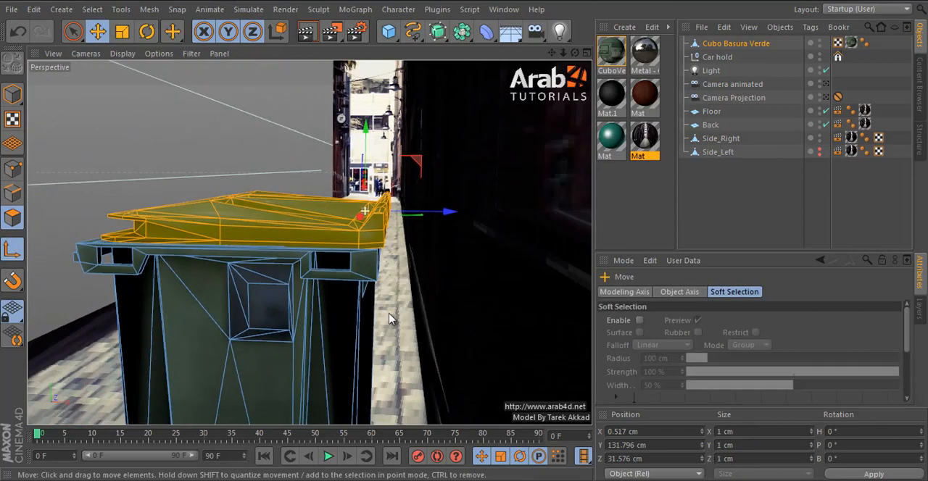
{"action": "left_click_drag", "start_coordinate": [417, 219], "coordinate": [425, 216]}
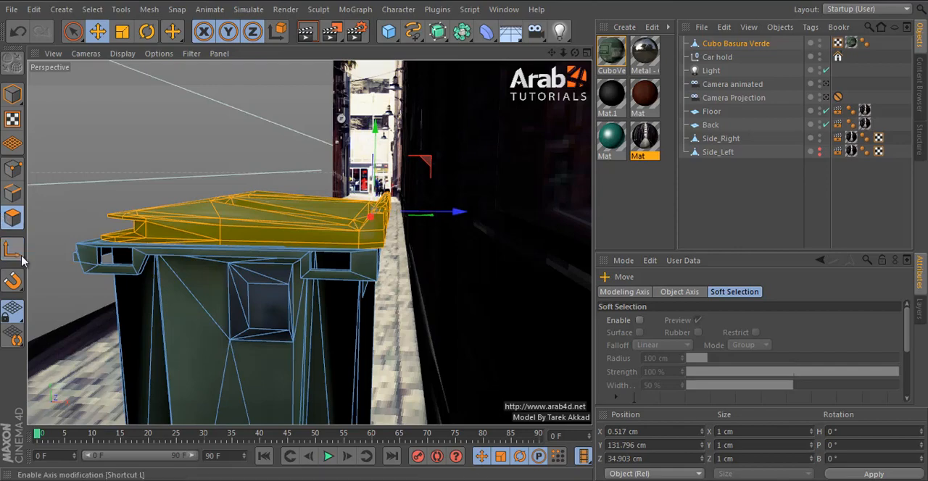
Step: Rotate the selected bin lid about -100° around its hinge to swing it open, and switch to the front view
{"action": "left_click_drag", "start_coordinate": [217, 232], "coordinate": [435, 213], "text": "alt"}
{"action": "key", "text": "r"}
{"action": "left_click_drag", "start_coordinate": [410, 181], "coordinate": [504, 342]}
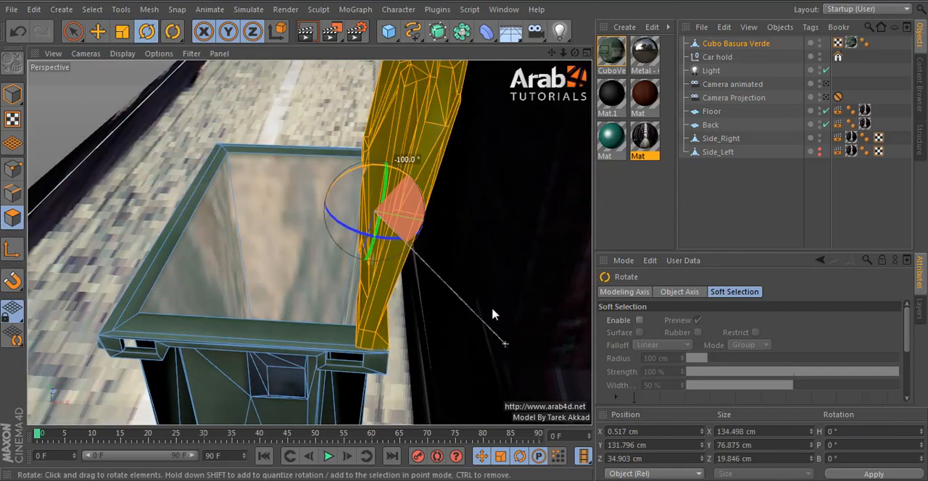
{"action": "left_click_drag", "start_coordinate": [493, 310], "coordinate": [433, 256], "text": "alt"}
{"action": "middle_click", "coordinate": [433, 256]}
{"action": "middle_click", "coordinate": [432, 261]}
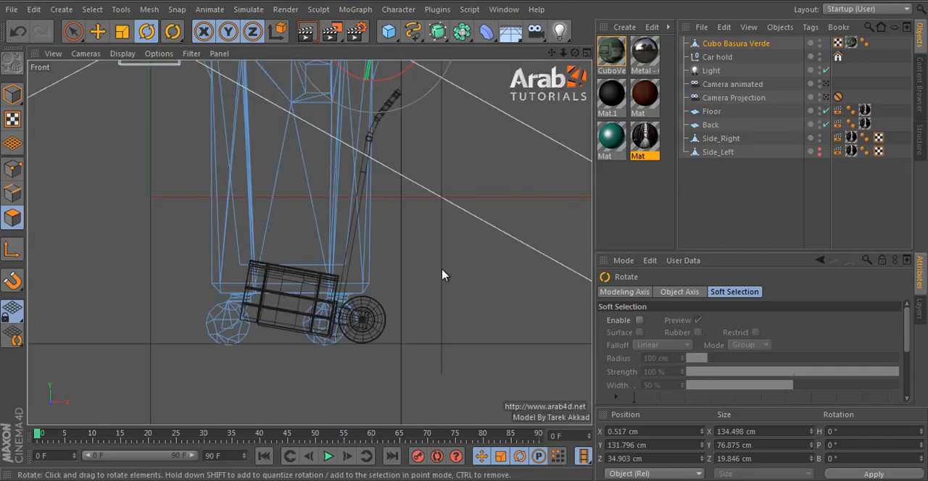
Step: Rotate the selected open lid of Cubo Basura Verde further back around its hinge so it leans toward the wall
{"action": "left_click_drag", "start_coordinate": [384, 290], "coordinate": [383, 290]}
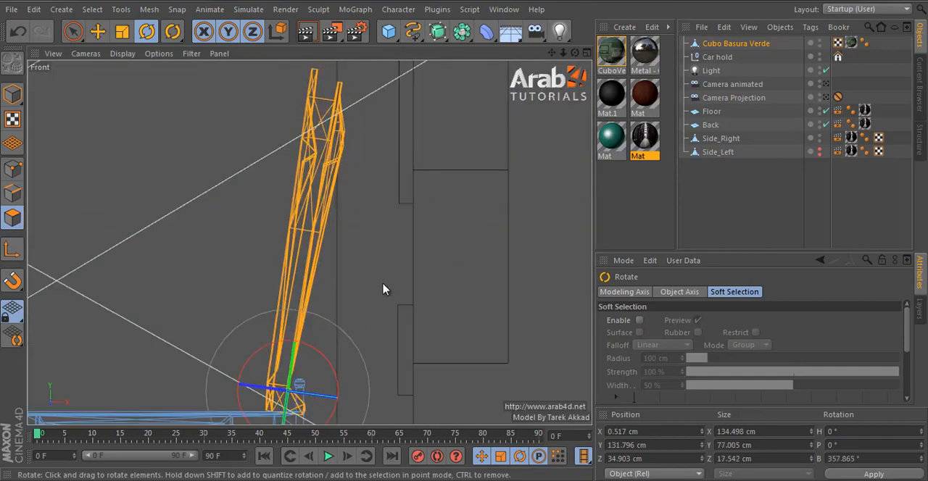
{"action": "middle_click", "coordinate": [405, 255]}
{"action": "middle_click", "coordinate": [269, 190]}
{"action": "left_click_drag", "start_coordinate": [435, 208], "coordinate": [420, 272], "text": "alt"}
{"action": "middle_click", "coordinate": [416, 287]}
{"action": "middle_click", "coordinate": [397, 362]}
{"action": "left_click_drag", "start_coordinate": [437, 213], "coordinate": [486, 240]}
{"action": "scroll", "coordinate": [454, 197], "scroll_direction": "down", "scroll_amount": 4}
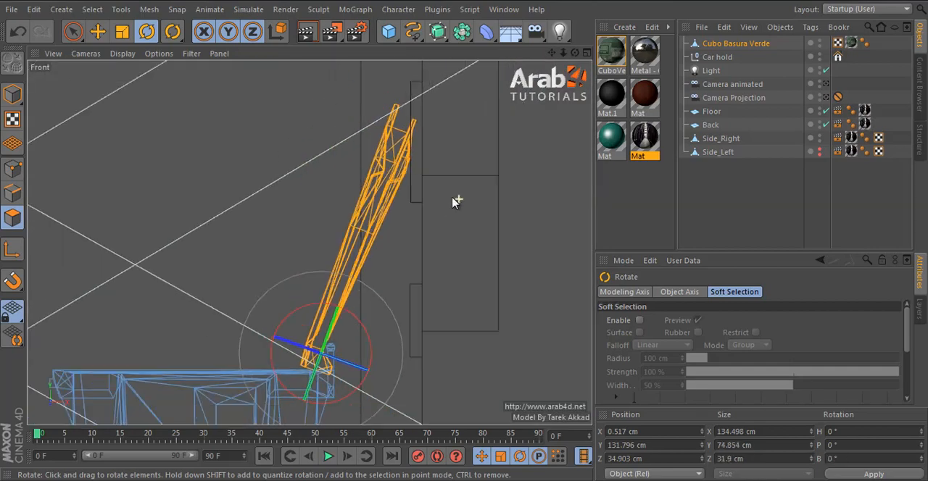
{"action": "middle_click_drag", "start_coordinate": [411, 264], "coordinate": [405, 176], "text": "alt"}
Step: In model mode, shift Car hold away from the bin to about X 105.4 cm, Y -49.4 cm in the front view
{"action": "left_click", "coordinate": [97, 32]}
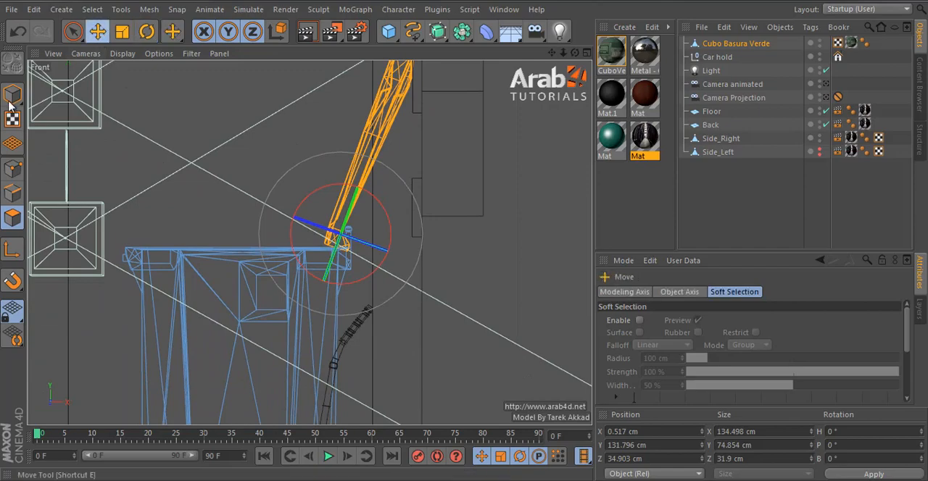
{"action": "left_click", "coordinate": [12, 95]}
{"action": "left_click", "coordinate": [729, 62]}
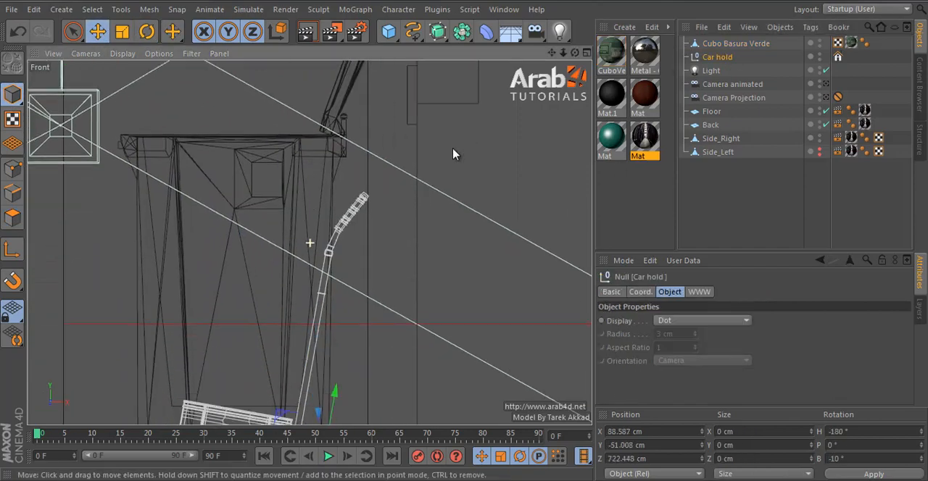
{"action": "left_click_drag", "start_coordinate": [397, 347], "coordinate": [434, 342]}
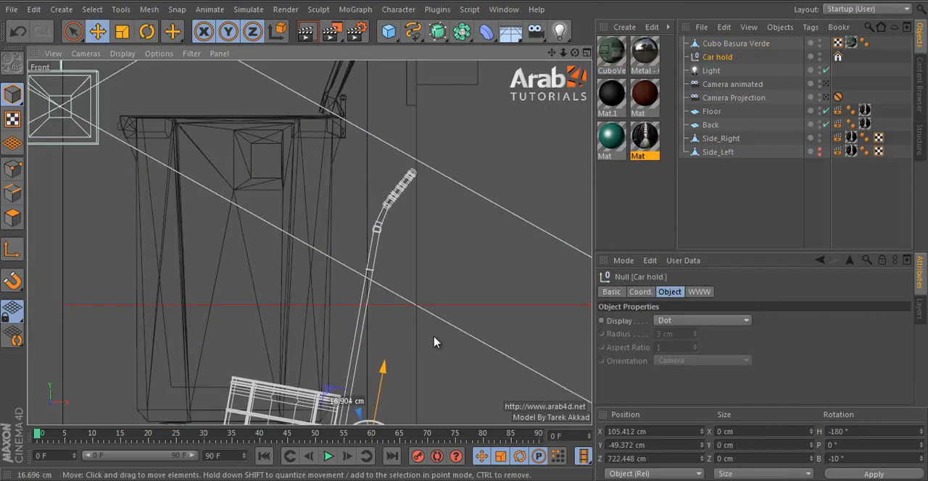
{"action": "middle_click", "coordinate": [417, 253]}
{"action": "middle_click", "coordinate": [251, 167]}
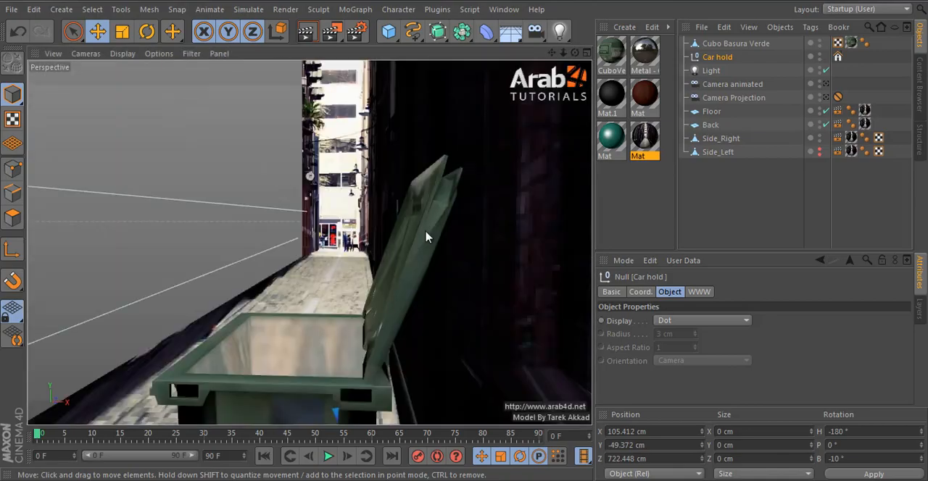
Step: Lower Car hold onto the floor in the front view, at about X 105.8 cm, Y -50.8 cm
{"action": "key", "text": "s"}
{"action": "left_click_drag", "start_coordinate": [432, 242], "coordinate": [390, 240], "text": "alt"}
{"action": "middle_click", "coordinate": [390, 240]}
{"action": "middle_click", "coordinate": [385, 317]}
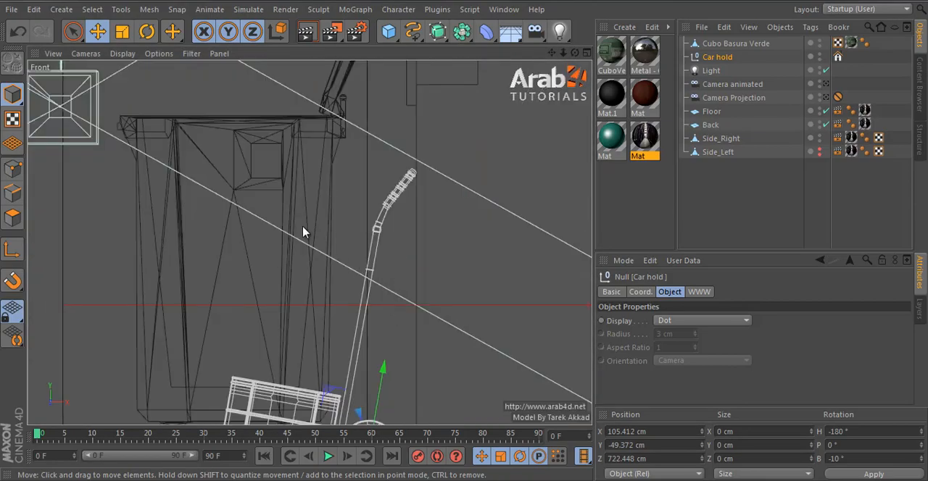
{"action": "scroll", "coordinate": [383, 214], "scroll_direction": "down", "scroll_amount": 2}
{"action": "middle_click", "coordinate": [348, 215]}
{"action": "middle_click", "coordinate": [251, 145]}
{"action": "middle_click", "coordinate": [465, 255]}
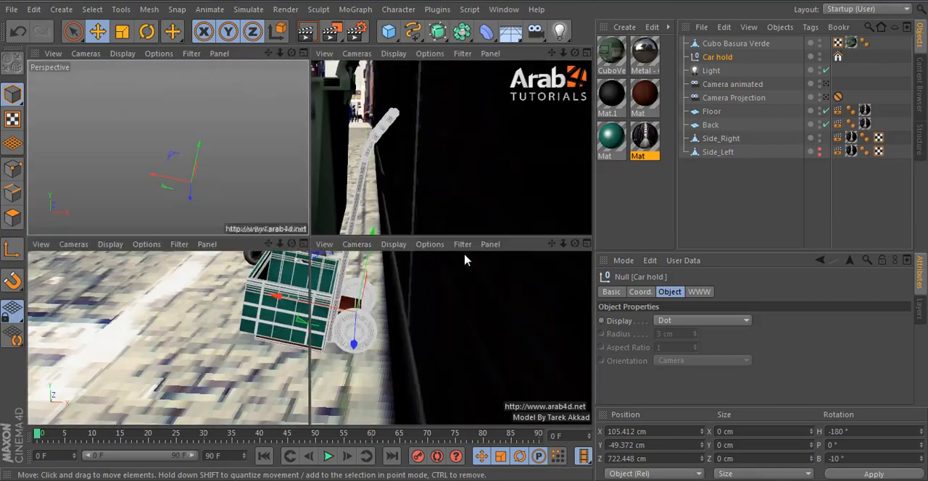
{"action": "middle_click", "coordinate": [411, 330]}
{"action": "left_click_drag", "start_coordinate": [372, 368], "coordinate": [370, 377]}
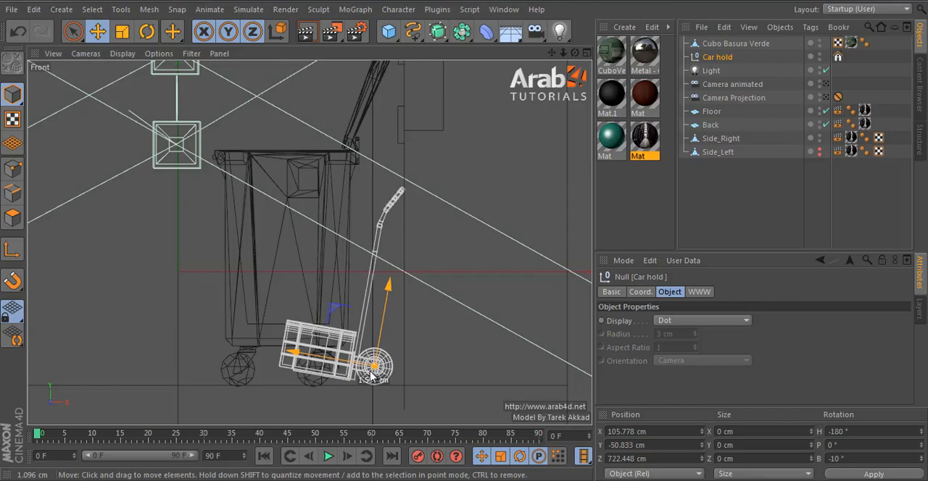
{"action": "middle_click", "coordinate": [371, 376]}
{"action": "middle_click", "coordinate": [207, 191]}
Step: Add a separate null object at Cubo Basura Verde, positioned at about X 58.8 cm, Y 36.8 cm, Z 888.7 cm
{"action": "left_click_drag", "start_coordinate": [375, 187], "coordinate": [523, 302], "text": "alt"}
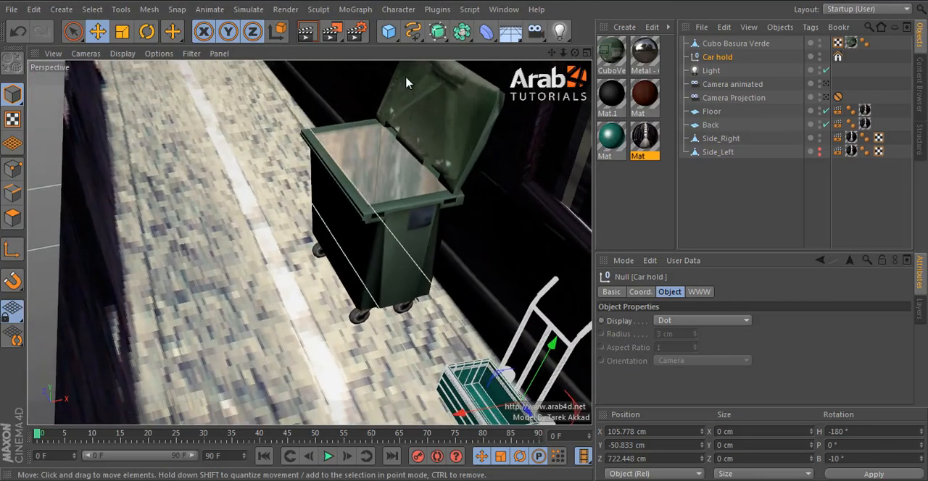
{"action": "left_click", "coordinate": [425, 233]}
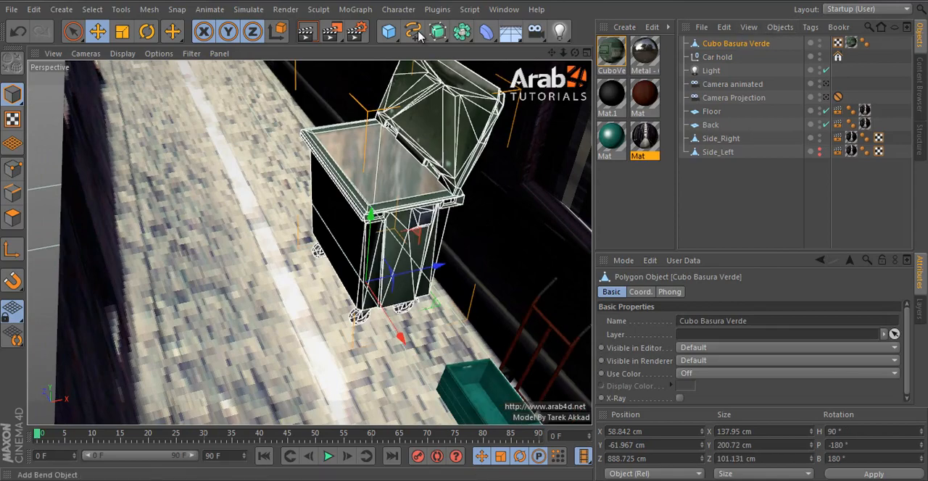
{"action": "left_click", "coordinate": [387, 35]}
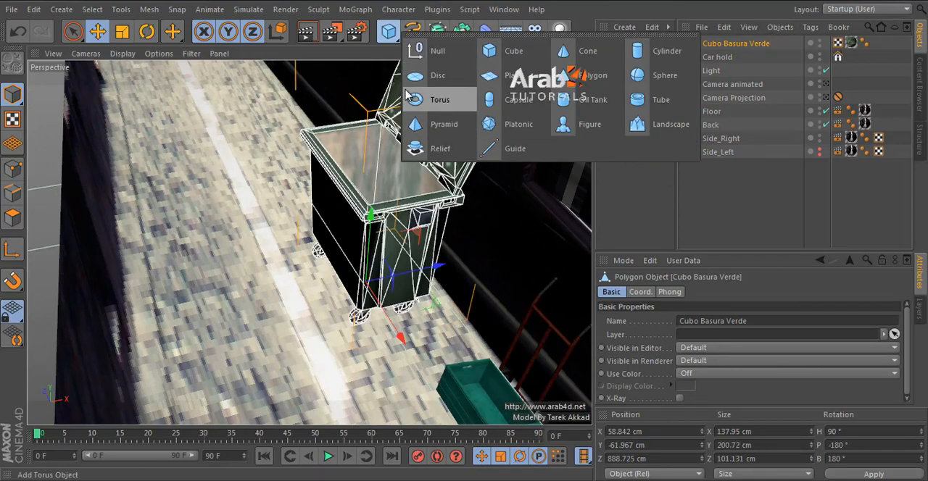
{"action": "left_click", "coordinate": [437, 51], "text": "alt"}
{"action": "left_click_drag", "start_coordinate": [715, 61], "coordinate": [722, 39]}
{"action": "left_click", "coordinate": [713, 56]}
{"action": "scroll", "coordinate": [332, 233], "scroll_direction": "up", "scroll_amount": 4}
{"action": "left_click_drag", "start_coordinate": [460, 188], "coordinate": [403, 83], "text": "alt"}
{"action": "left_click_drag", "start_coordinate": [403, 83], "coordinate": [586, 330], "text": "alt"}
Step: Rename the new null object as Compos
{"action": "right_click", "coordinate": [704, 60]}
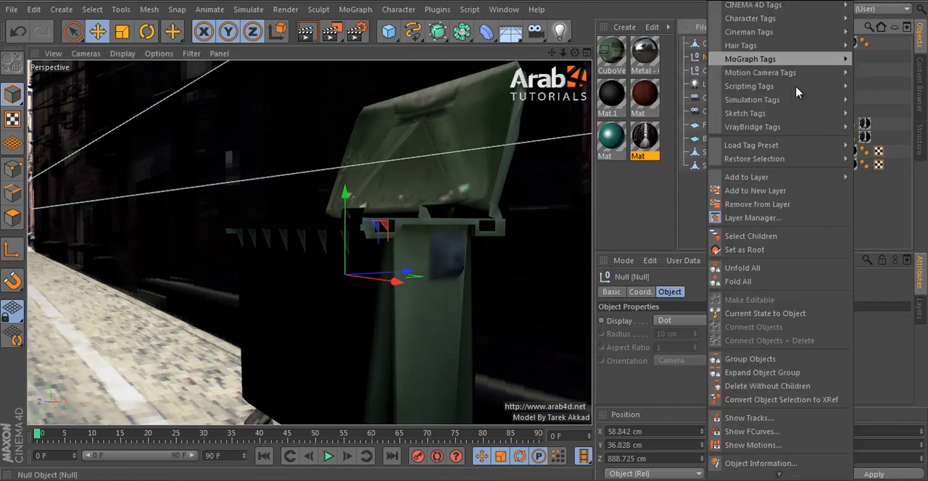
{"action": "left_click", "coordinate": [467, 85]}
{"action": "left_click", "coordinate": [724, 220]}
{"action": "scroll", "coordinate": [232, 231], "scroll_direction": "down", "scroll_amount": 3}
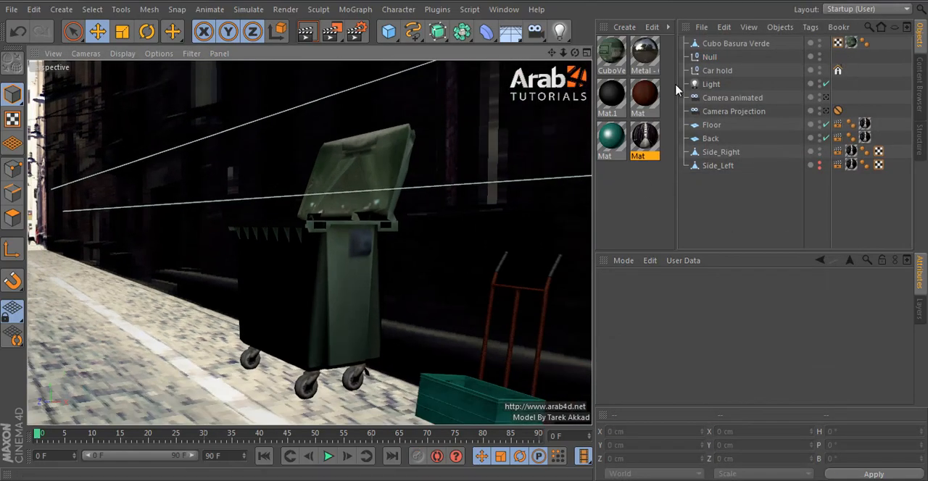
{"action": "left_click", "coordinate": [714, 59]}
{"action": "double_click", "coordinate": [707, 57]}
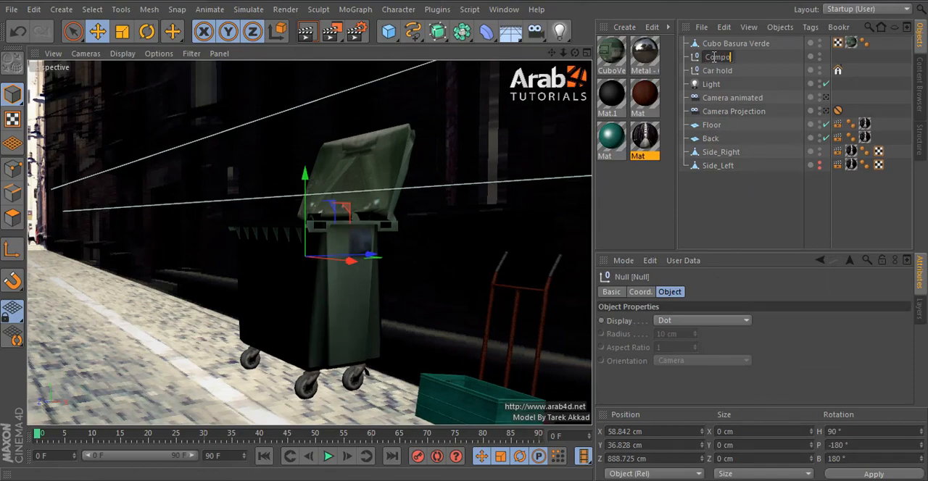
{"action": "key", "text": "Return"}
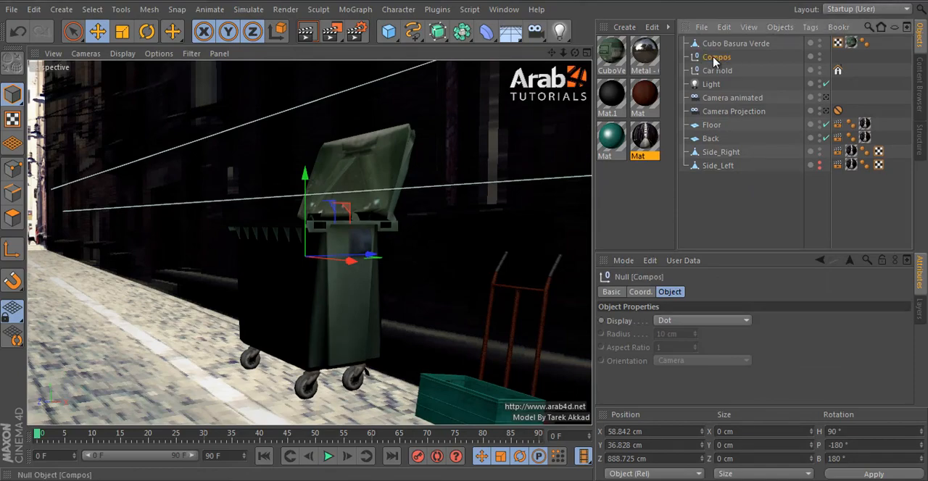
Step: Add an External Compositing tag to the Compos null
{"action": "right_click", "coordinate": [787, 66]}
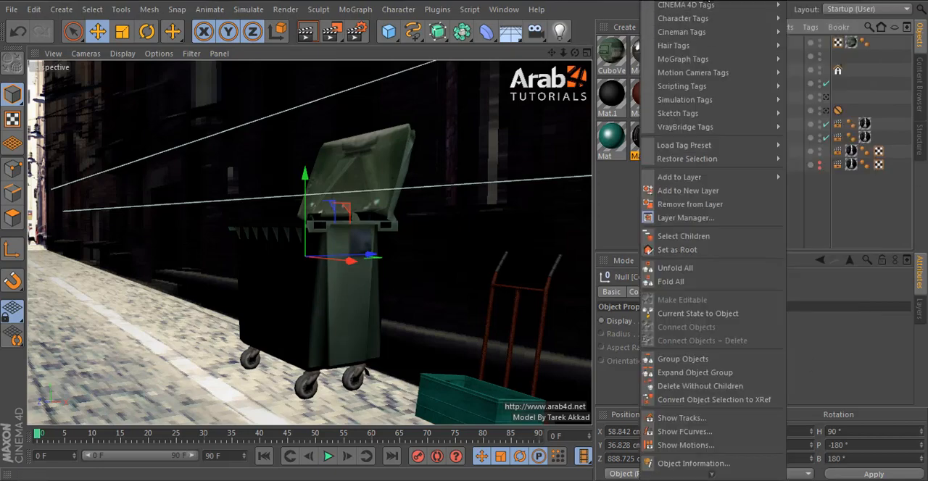
{"action": "mouse_move", "coordinate": [707, 4]}
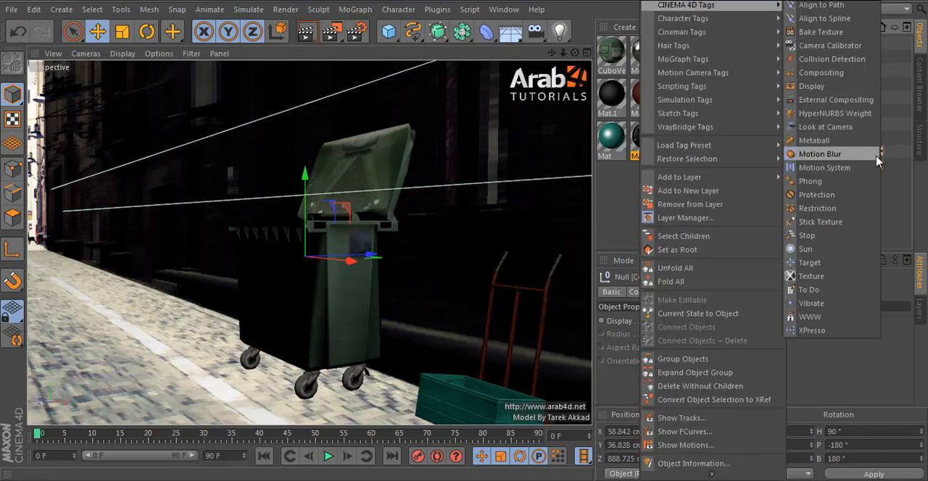
{"action": "left_click", "coordinate": [837, 100]}
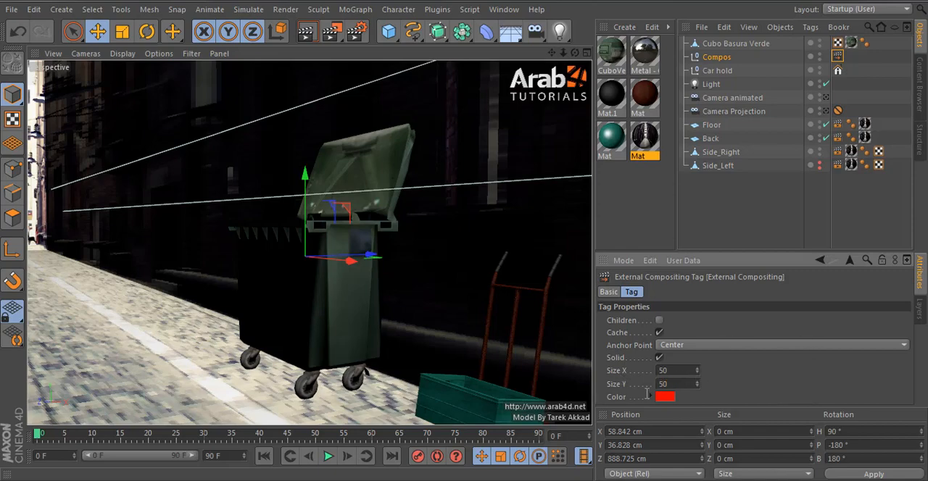
Step: Frame the Compos null and examine its placement relative to the bin and hand cart
{"action": "left_click", "coordinate": [783, 201]}
{"action": "left_click_drag", "start_coordinate": [397, 288], "coordinate": [439, 235], "text": "alt"}
{"action": "left_click", "coordinate": [714, 59]}
{"action": "key", "text": "s"}
{"action": "left_click_drag", "start_coordinate": [344, 267], "coordinate": [305, 201], "text": "alt"}
{"action": "left_click_drag", "start_coordinate": [409, 290], "coordinate": [268, 289], "text": "alt"}
{"action": "scroll", "coordinate": [268, 290], "scroll_direction": "down", "scroll_amount": 5}
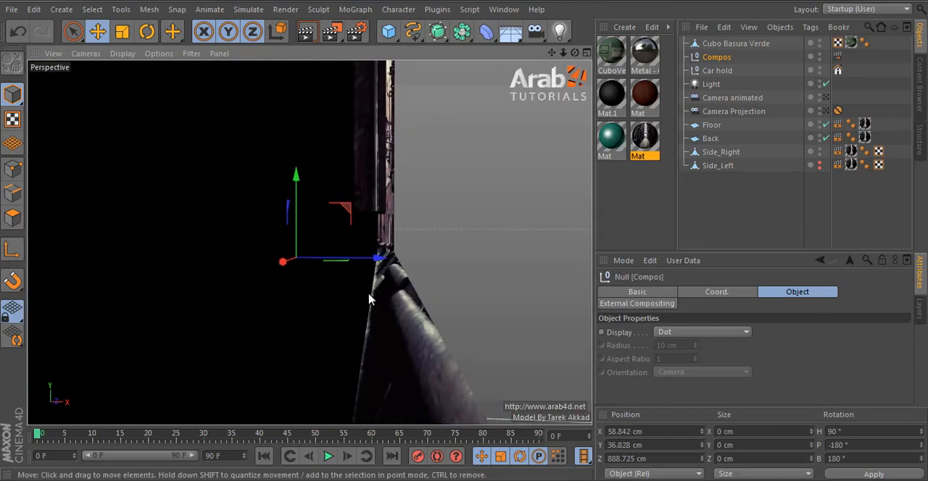
{"action": "left_click_drag", "start_coordinate": [340, 296], "coordinate": [452, 300], "text": "alt"}
Step: Make the hidden Side_Left wall visible in the viewport and look down the alley toward the bin and hand cart
{"action": "left_click", "coordinate": [820, 166]}
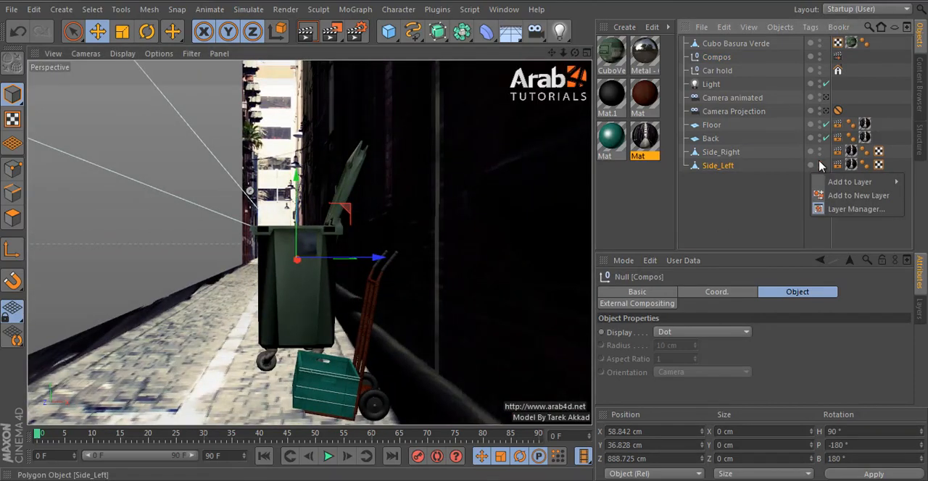
{"action": "left_click", "coordinate": [819, 165]}
{"action": "left_click", "coordinate": [819, 168], "text": "alt"}
{"action": "left_click", "coordinate": [776, 214]}
{"action": "left_click_drag", "start_coordinate": [373, 318], "coordinate": [365, 332], "text": "alt"}
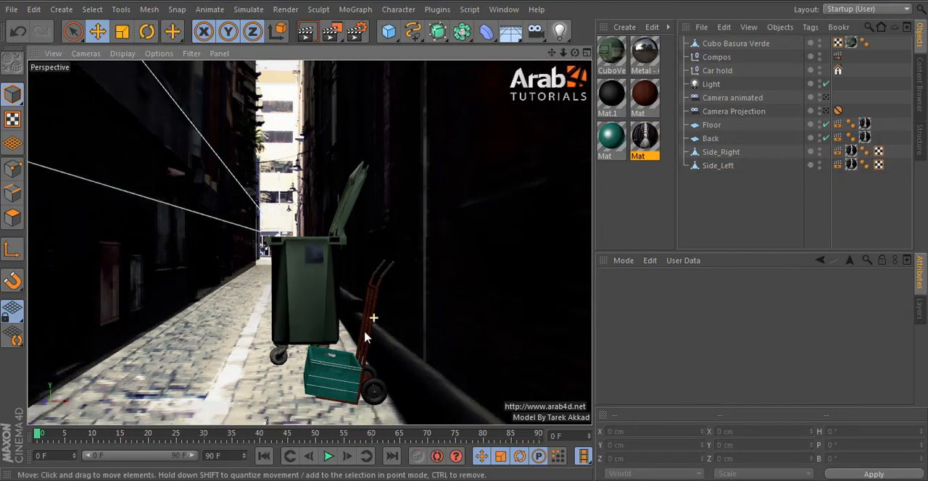
{"action": "left_click_drag", "start_coordinate": [446, 234], "coordinate": [449, 234], "text": "alt"}
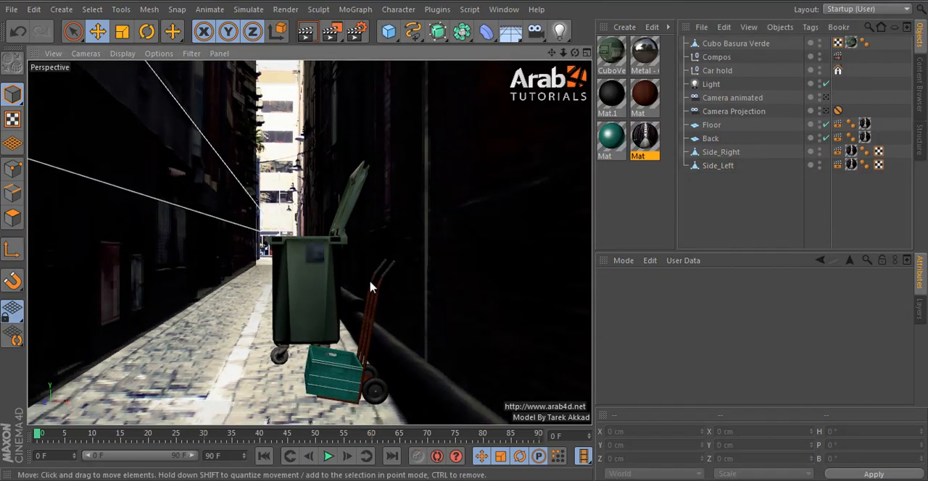
{"action": "left_click", "coordinate": [315, 283]}
{"action": "left_click_drag", "start_coordinate": [369, 320], "coordinate": [440, 240], "text": "alt"}
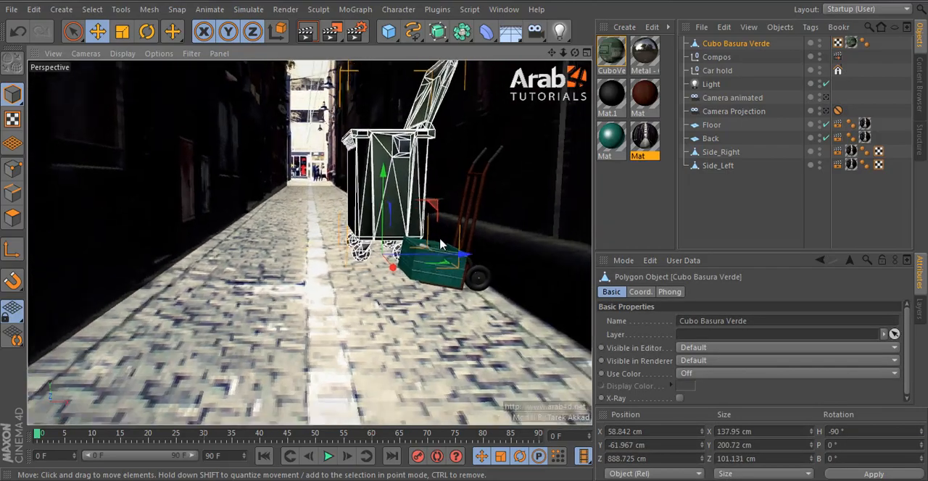
{"action": "middle_click_drag", "start_coordinate": [440, 240], "coordinate": [430, 266], "text": "alt"}
Step: Add the Valla_01 barrier from the content library's Street objects folder to the scene
{"action": "left_click", "coordinate": [920, 86]}
{"action": "scroll", "coordinate": [745, 203], "scroll_direction": "up", "scroll_amount": 2}
{"action": "scroll", "coordinate": [744, 202], "scroll_direction": "down", "scroll_amount": 3}
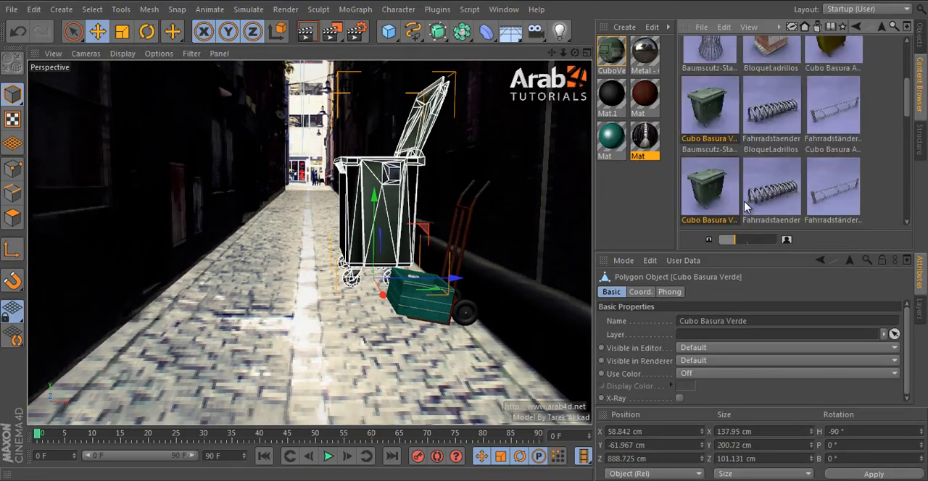
{"action": "scroll", "coordinate": [746, 207], "scroll_direction": "down", "scroll_amount": 8}
{"action": "double_click", "coordinate": [773, 197]}
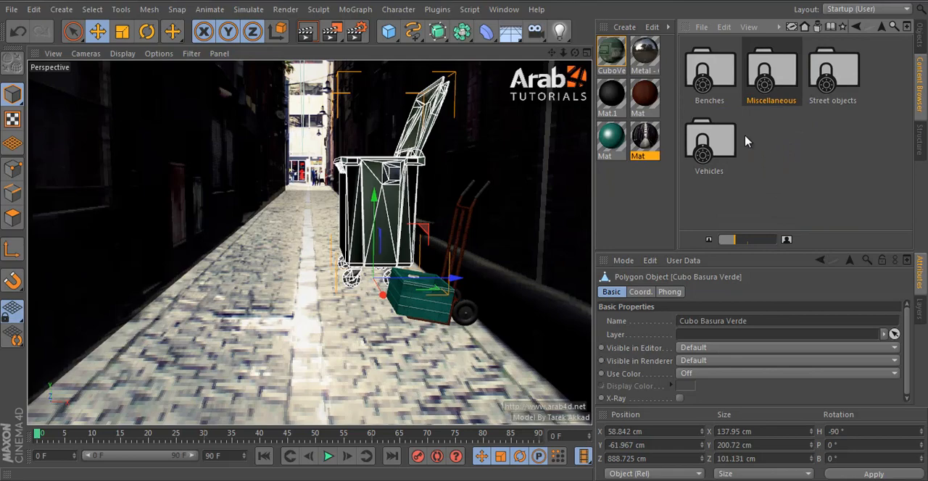
{"action": "double_click", "coordinate": [731, 55]}
{"action": "key", "text": "BackSpace"}
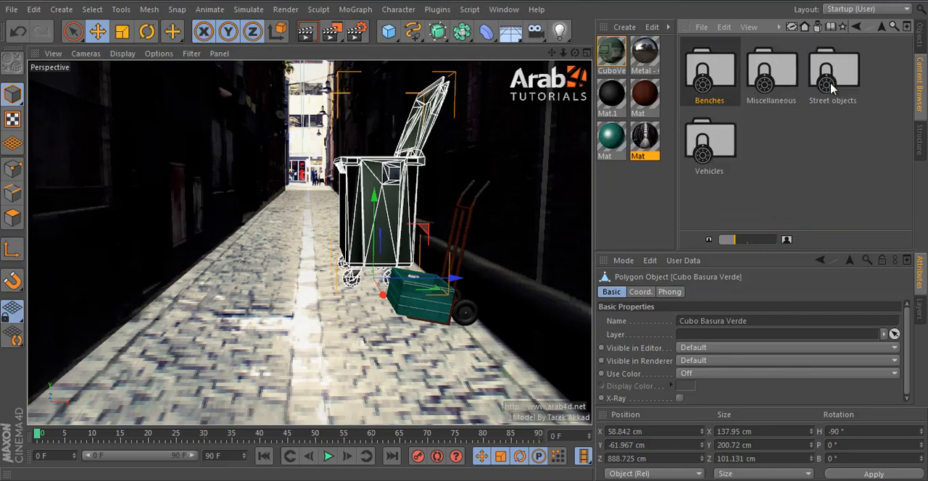
{"action": "double_click", "coordinate": [849, 68]}
{"action": "scroll", "coordinate": [812, 152], "scroll_direction": "down", "scroll_amount": 15}
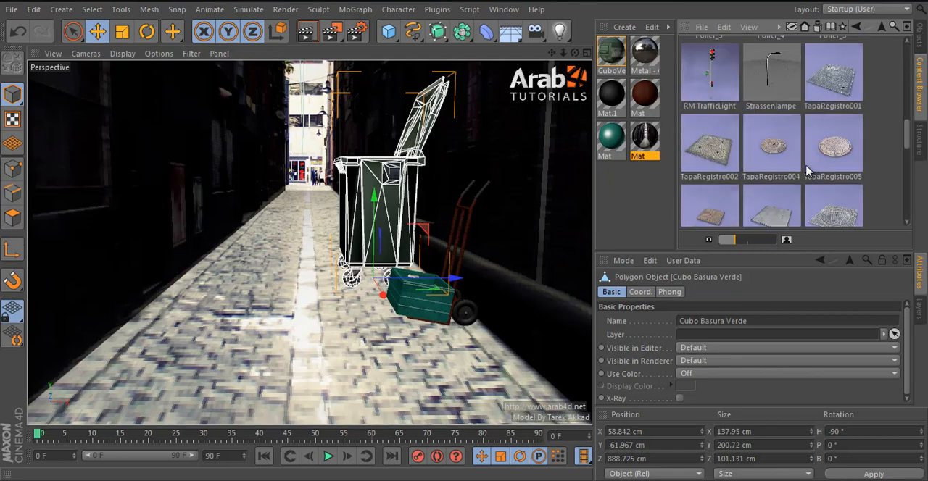
{"action": "scroll", "coordinate": [810, 171], "scroll_direction": "down", "scroll_amount": 2}
{"action": "double_click", "coordinate": [710, 190]}
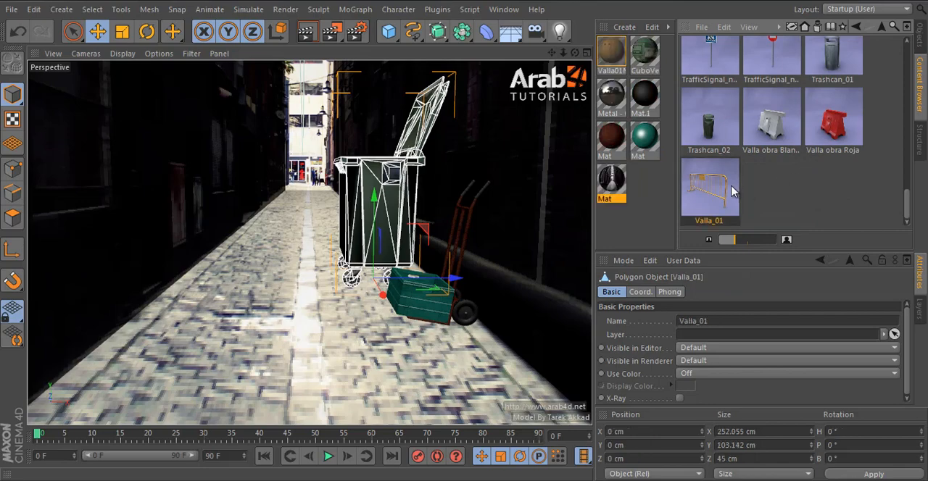
Step: In the top view, move Valla_01 along the alley past the bin to Z 1210 cm
{"action": "middle_click", "coordinate": [497, 269]}
{"action": "middle_click", "coordinate": [498, 195]}
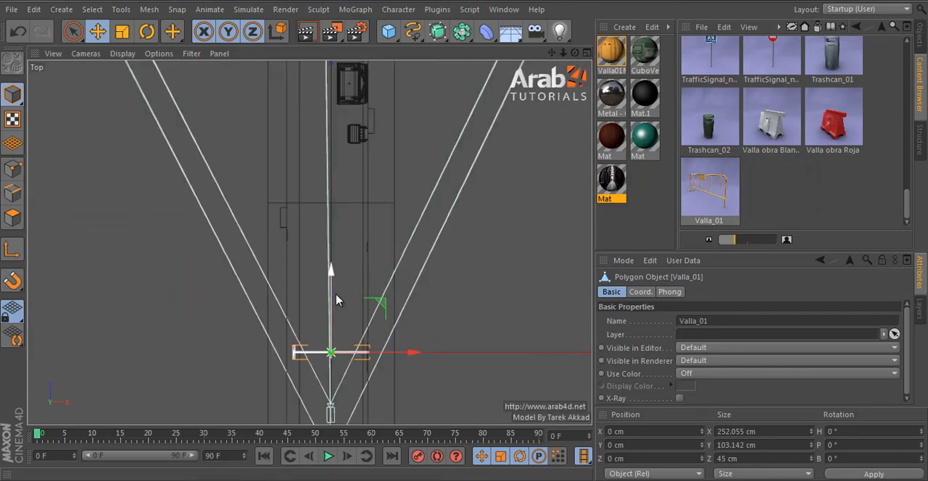
{"action": "left_click_drag", "start_coordinate": [331, 267], "coordinate": [344, 67]}
{"action": "middle_click_drag", "start_coordinate": [406, 375], "coordinate": [412, 314], "text": "alt"}
Step: Lower Valla_01 onto the floor at about X -13.9 cm, Y -60.1 cm and scale it down to about 176.4 cm wide
{"action": "middle_click", "coordinate": [419, 330]}
{"action": "middle_click", "coordinate": [442, 389]}
{"action": "scroll", "coordinate": [432, 376], "scroll_direction": "down", "scroll_amount": 3}
{"action": "left_click_drag", "start_coordinate": [303, 328], "coordinate": [284, 416]}
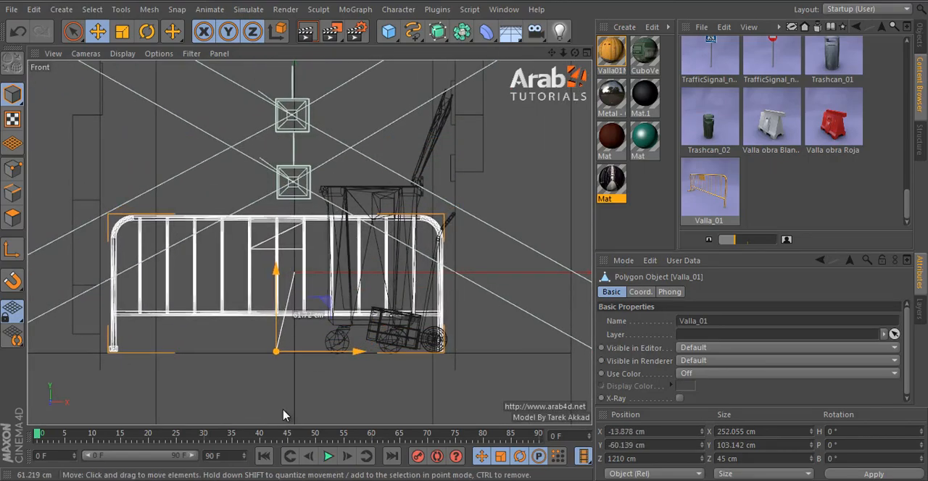
{"action": "key", "text": "t"}
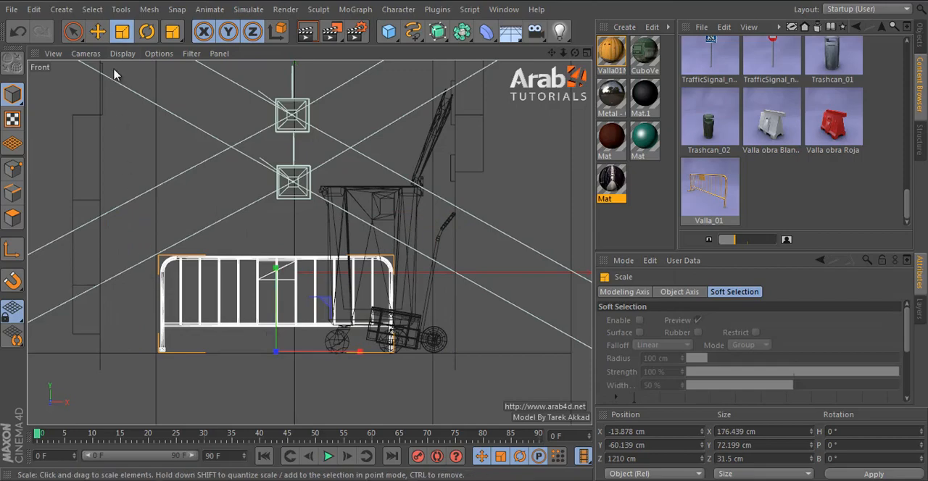
{"action": "left_click", "coordinate": [98, 32]}
Step: Rotate Valla_01 to a heading of 20° in the top view and return to the perspective view
{"action": "middle_click", "coordinate": [303, 212]}
{"action": "middle_click", "coordinate": [384, 176]}
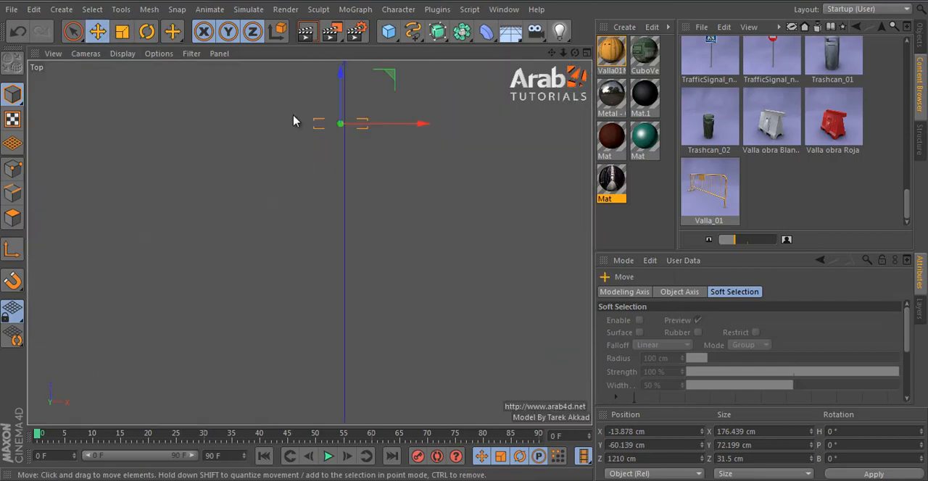
{"action": "left_click", "coordinate": [147, 31]}
{"action": "left_click_drag", "start_coordinate": [178, 75], "coordinate": [186, 75], "text": "shift"}
{"action": "left_click_drag", "start_coordinate": [465, 240], "coordinate": [191, 172], "text": "shift"}
{"action": "middle_click", "coordinate": [190, 167]}
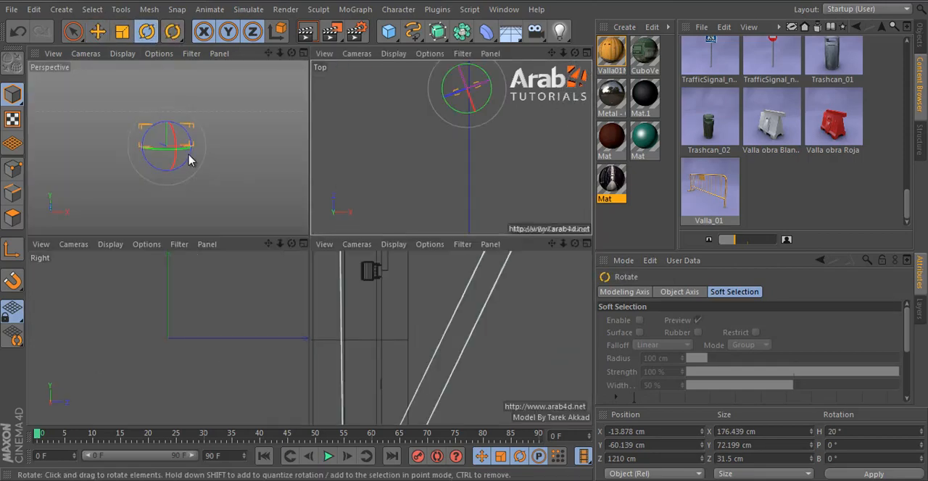
{"action": "middle_click", "coordinate": [192, 158]}
{"action": "left_click", "coordinate": [98, 32]}
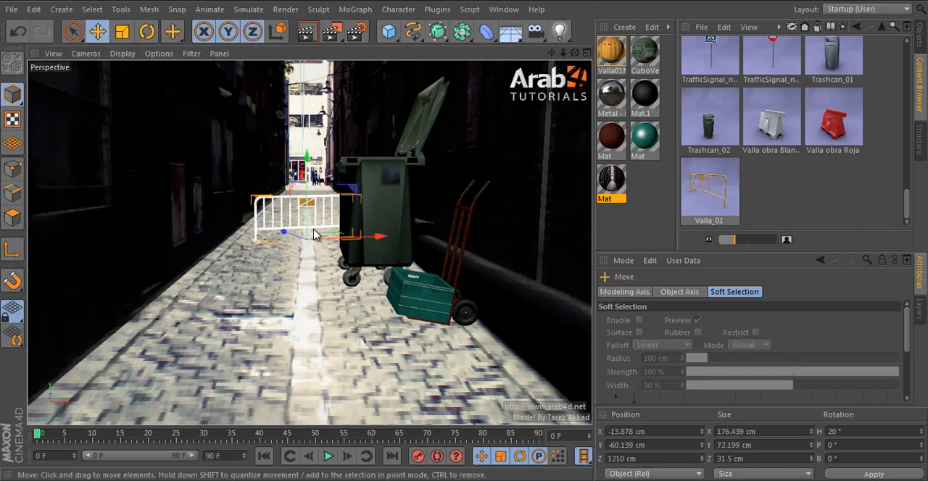
Step: Nudge Valla_01 to about X -20.2 cm, Z 1207.5 cm and lower it onto the floor at about Y -61.3 cm
{"action": "left_click_drag", "start_coordinate": [341, 245], "coordinate": [327, 246]}
{"action": "middle_click", "coordinate": [328, 245]}
{"action": "middle_click", "coordinate": [269, 346]}
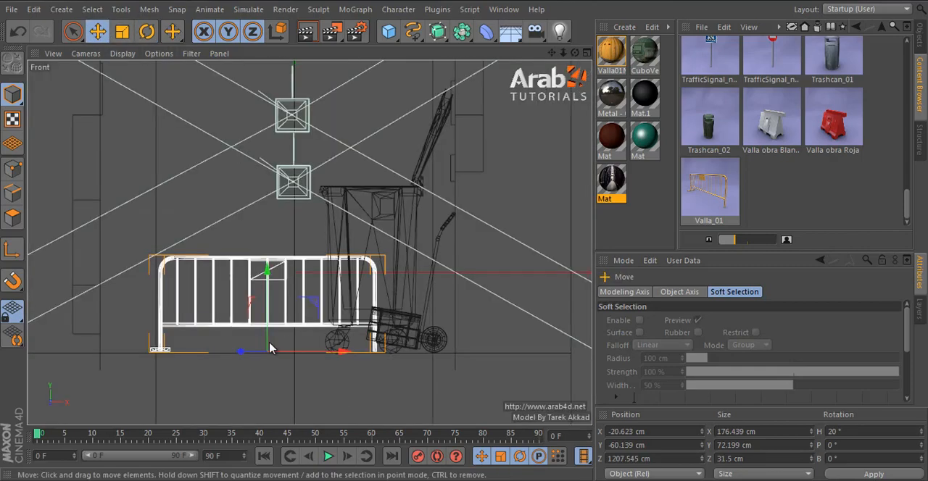
{"action": "left_click_drag", "start_coordinate": [229, 388], "coordinate": [230, 392]}
{"action": "middle_click", "coordinate": [254, 319]}
{"action": "middle_click", "coordinate": [254, 196]}
Step: Select Valla_01 in the object list and scale it up uniformly to about 194.1 cm wide
{"action": "left_click", "coordinate": [921, 42]}
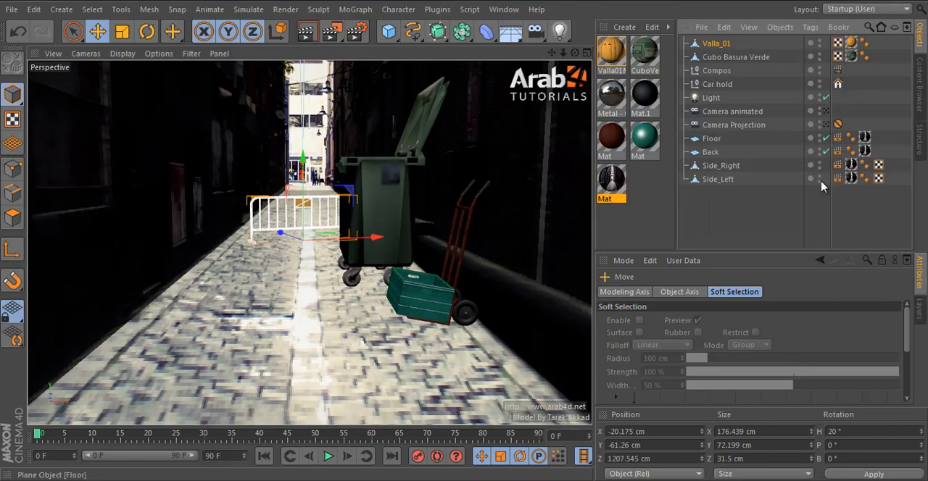
{"action": "left_click", "coordinate": [754, 221]}
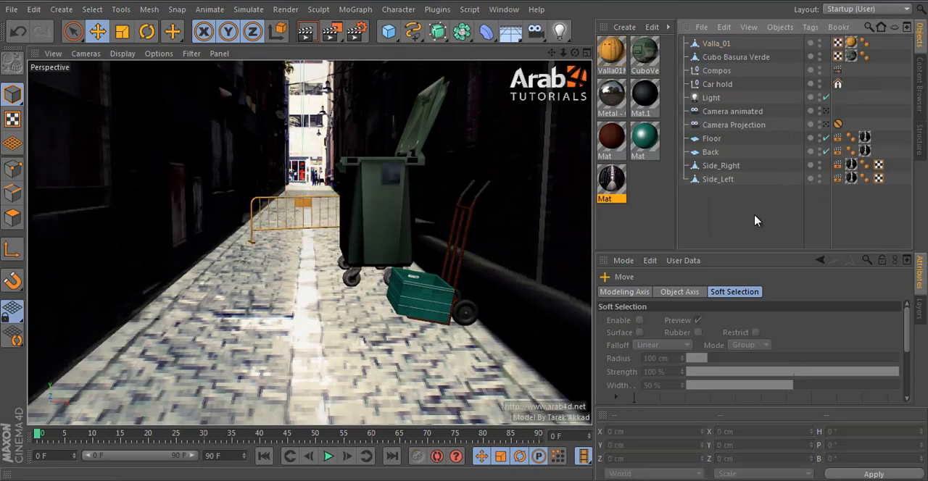
{"action": "left_click", "coordinate": [714, 44]}
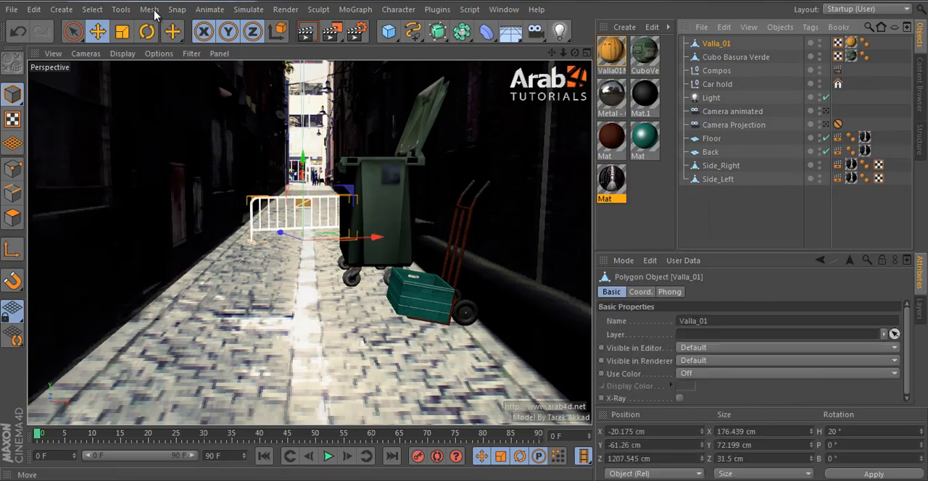
{"action": "key", "text": "t"}
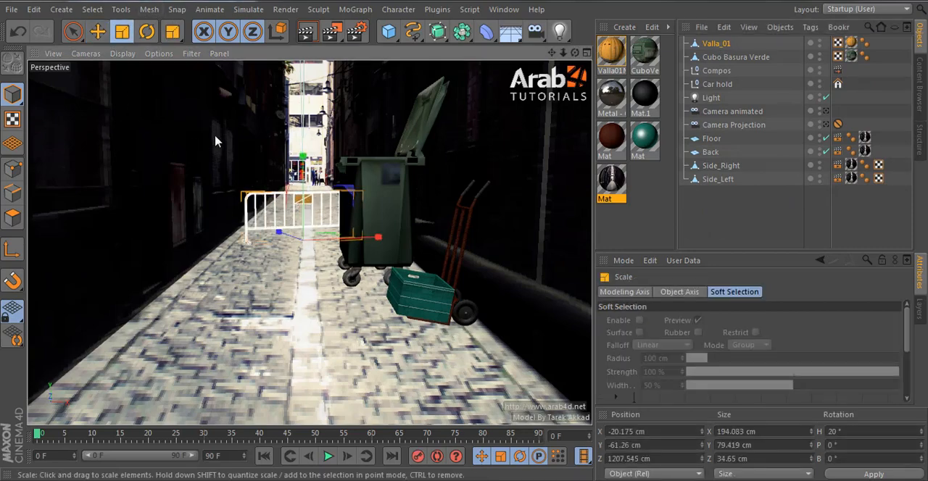
Step: Scale the Cubo Basura Verde bin down to about 124.2 cm in X and reposition it at about X 64.8 cm, Y -61 cm in the front view
{"action": "left_click", "coordinate": [382, 183]}
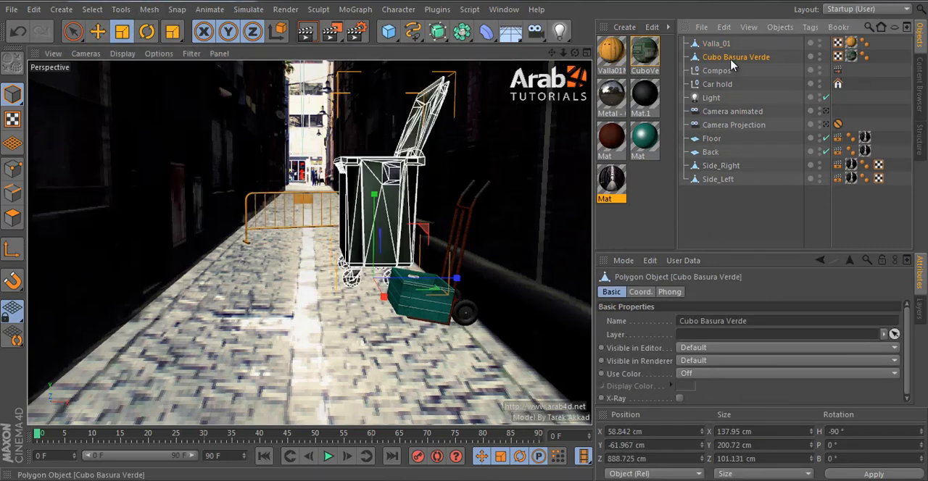
{"action": "left_click_drag", "start_coordinate": [419, 220], "coordinate": [398, 244]}
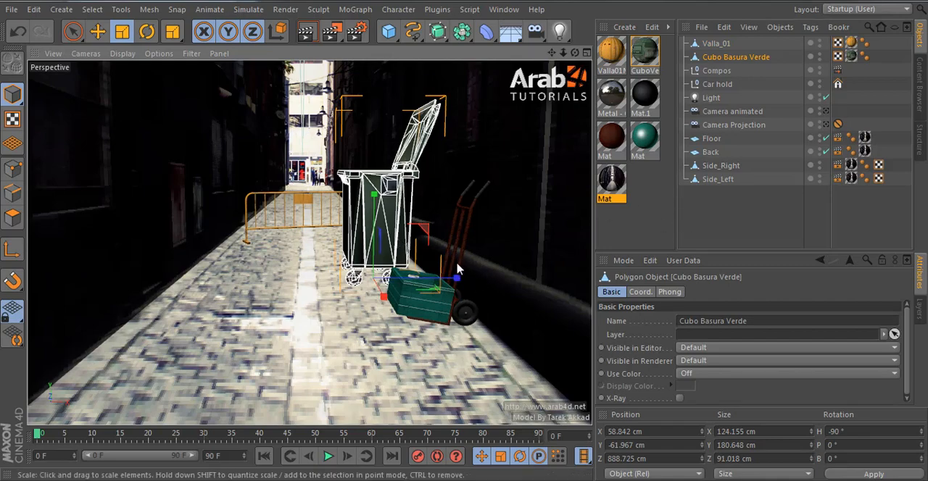
{"action": "middle_click", "coordinate": [459, 369]}
{"action": "middle_click", "coordinate": [460, 369]}
{"action": "left_click", "coordinate": [97, 32]}
{"action": "scroll", "coordinate": [410, 210], "scroll_direction": "down", "scroll_amount": 3}
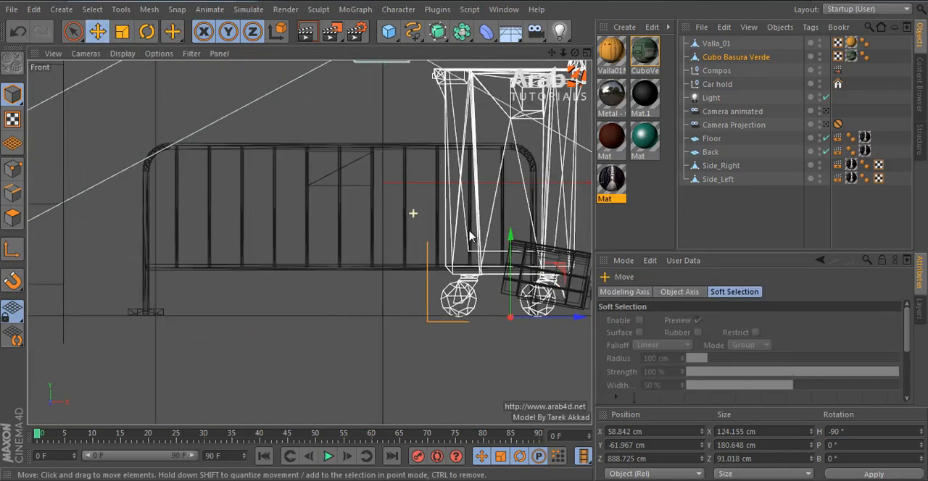
{"action": "middle_click_drag", "start_coordinate": [527, 210], "coordinate": [309, 243], "text": "alt"}
{"action": "scroll", "coordinate": [343, 233], "scroll_direction": "down", "scroll_amount": 2}
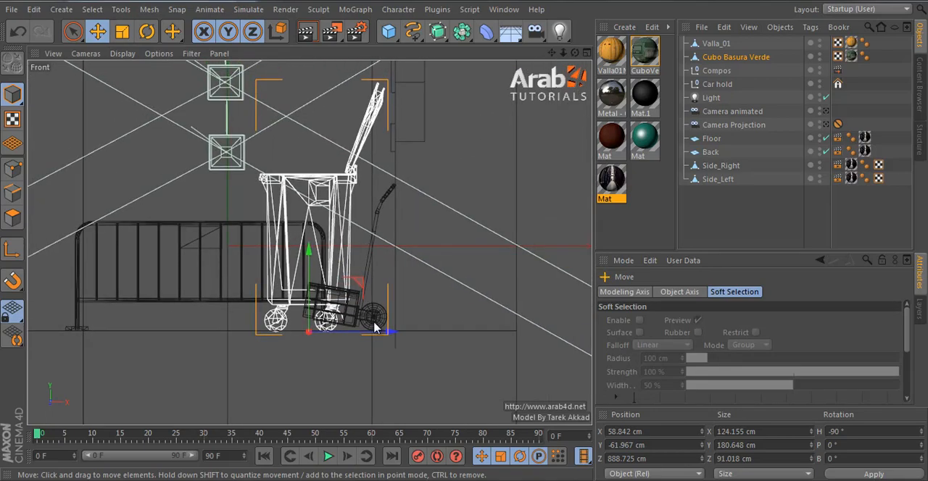
{"action": "left_click_drag", "start_coordinate": [390, 332], "coordinate": [399, 335]}
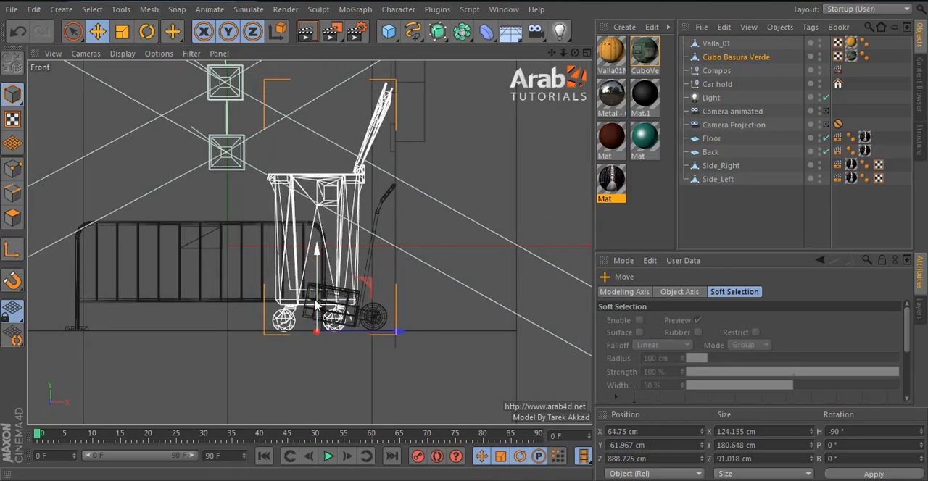
{"action": "left_click_drag", "start_coordinate": [317, 254], "coordinate": [317, 252]}
{"action": "middle_click", "coordinate": [361, 294]}
{"action": "middle_click", "coordinate": [287, 212]}
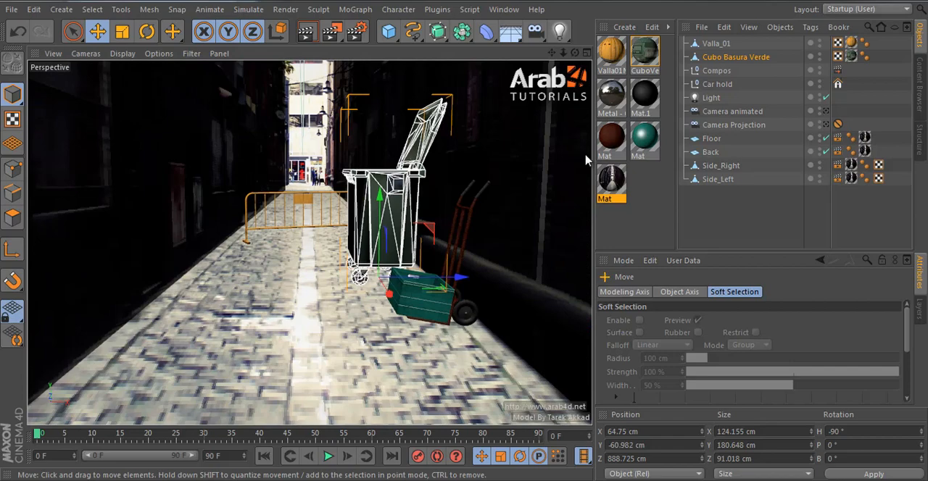
{"action": "left_click", "coordinate": [720, 223]}
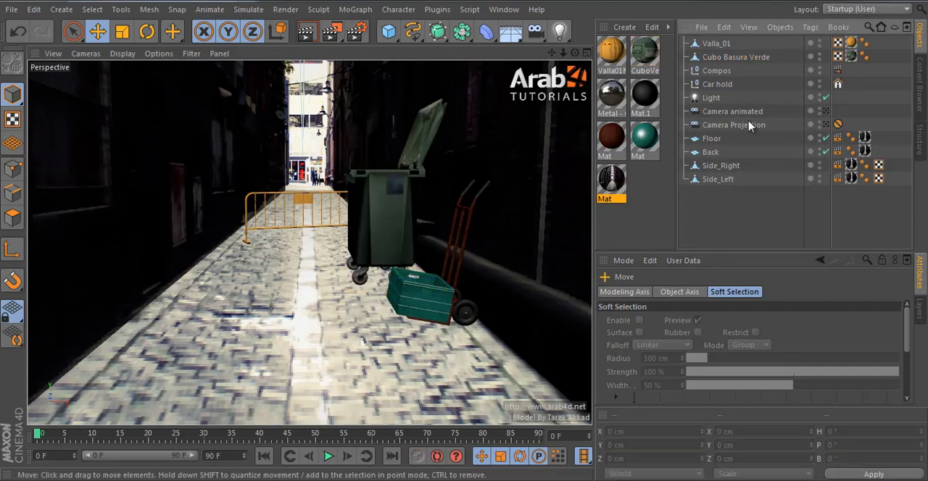
{"action": "left_click", "coordinate": [723, 84]}
{"action": "left_click", "coordinate": [414, 229]}
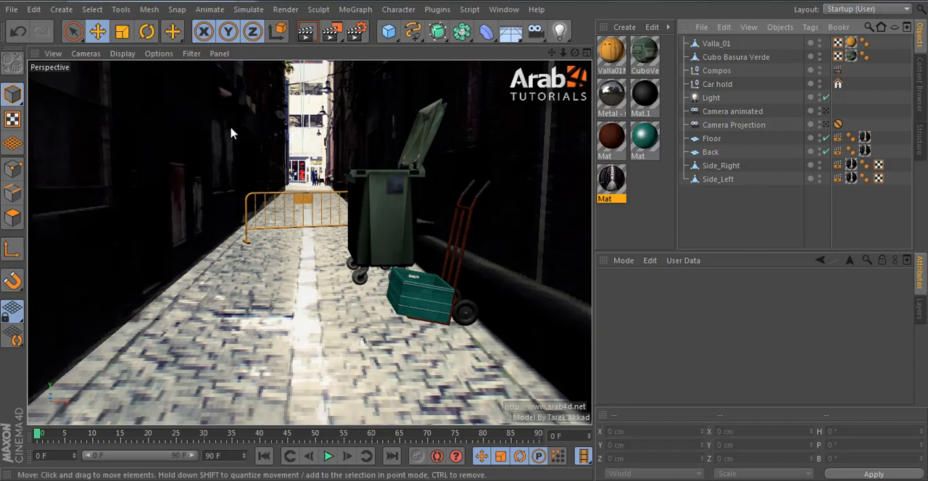
Step: Add a cube 15 cm deep and place it along the alley at Z 1100 cm in the top view
{"action": "left_click", "coordinate": [388, 31]}
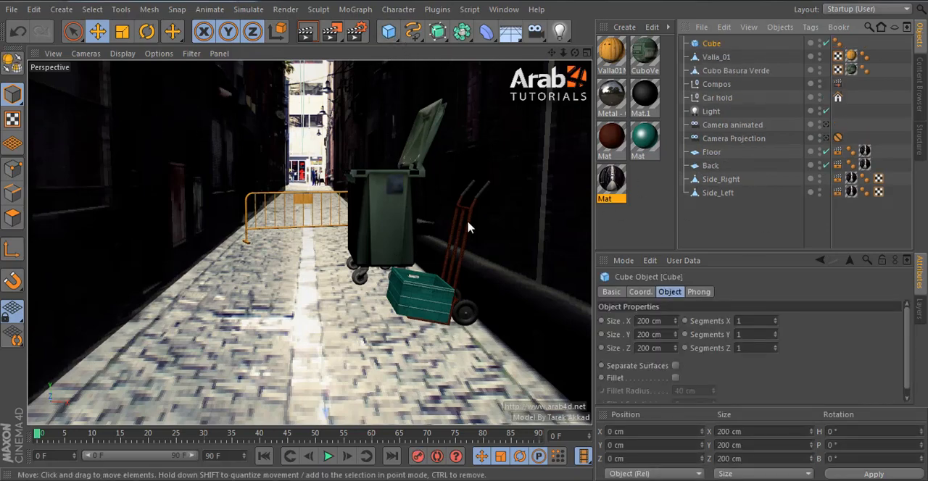
{"action": "middle_click", "coordinate": [515, 192]}
{"action": "middle_click", "coordinate": [514, 192]}
{"action": "scroll", "coordinate": [404, 251], "scroll_direction": "down", "scroll_amount": 5}
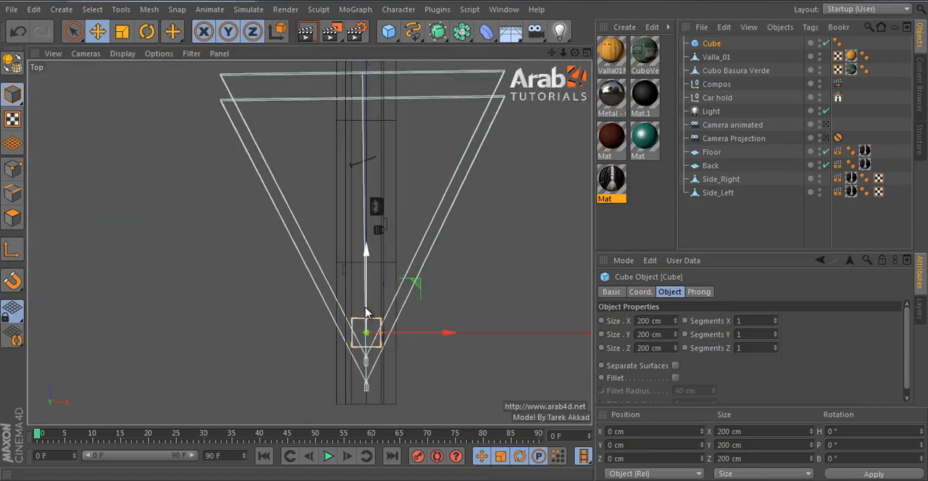
{"action": "left_click_drag", "start_coordinate": [367, 309], "coordinate": [387, 151]}
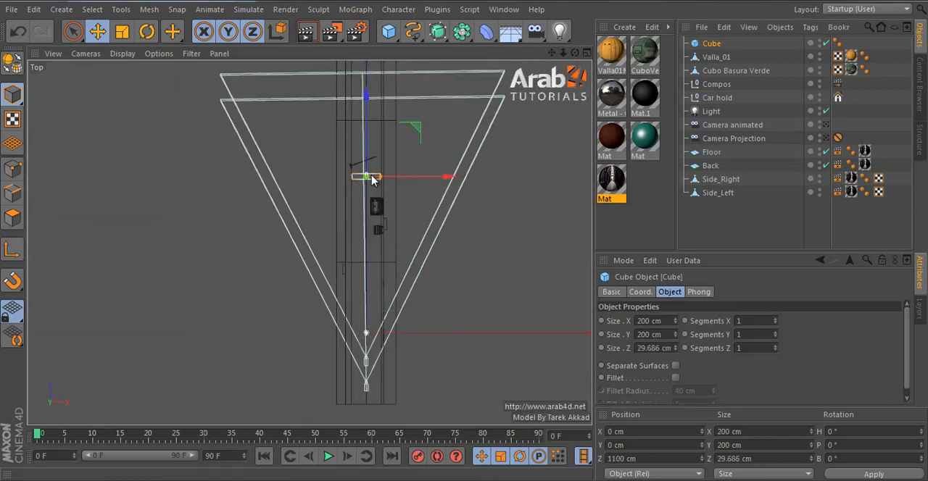
{"action": "double_click", "coordinate": [661, 348]}
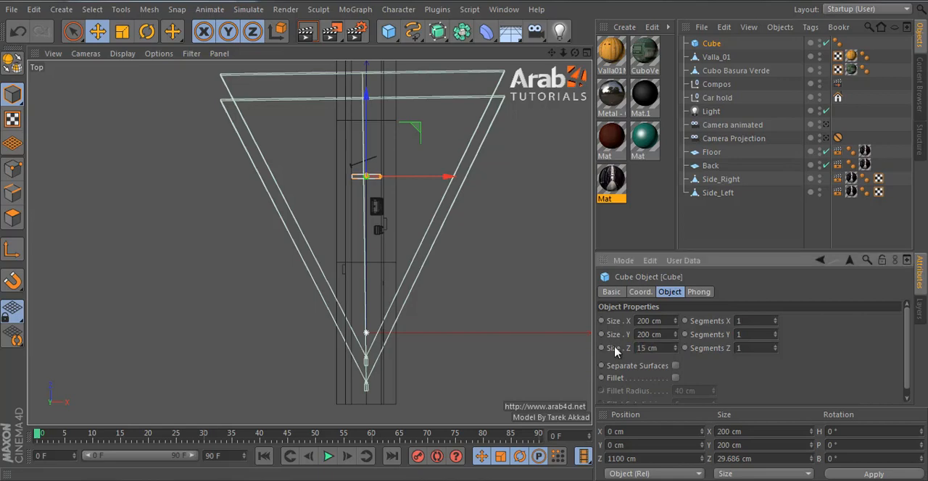
Step: Set the cube's height to 115 cm, judging it in the front and perspective views
{"action": "middle_click", "coordinate": [474, 279]}
{"action": "middle_click", "coordinate": [472, 276]}
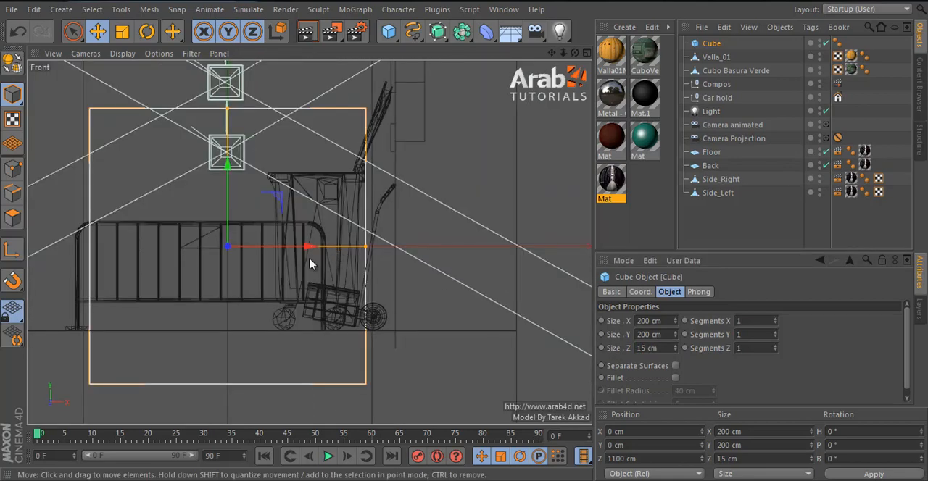
{"action": "left_click_drag", "start_coordinate": [674, 333], "coordinate": [674, 336]}
{"action": "middle_click", "coordinate": [362, 260]}
{"action": "middle_click", "coordinate": [201, 177]}
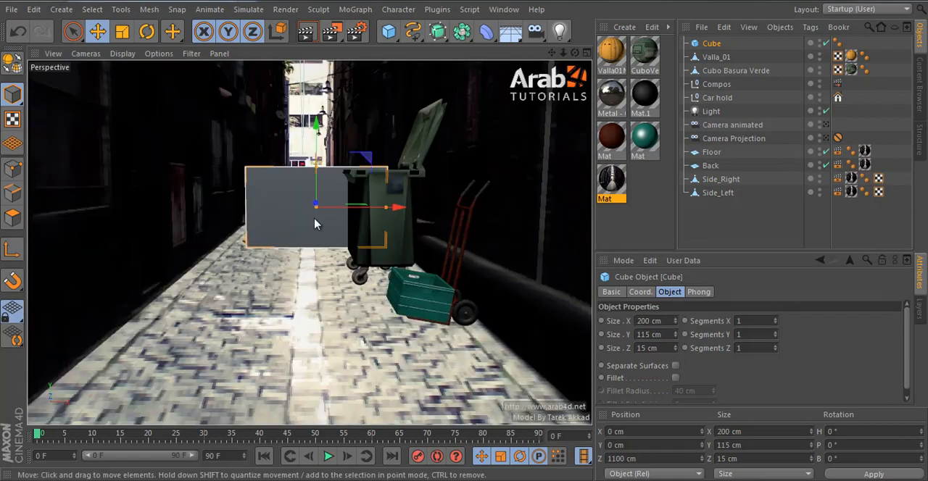
Step: Move the cube in the top view toward the alley's left wall, at about X -84.3 cm, Z 1015.7 cm
{"action": "middle_click", "coordinate": [435, 229]}
{"action": "middle_click", "coordinate": [435, 229]}
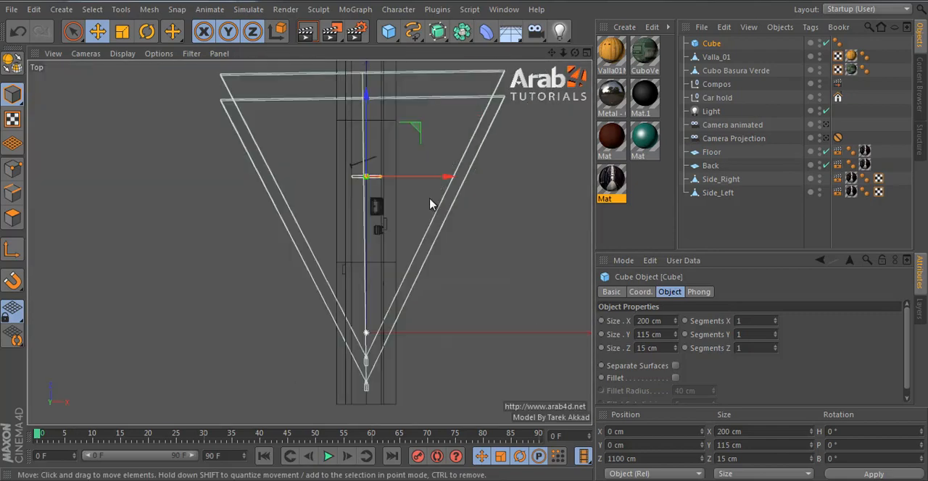
{"action": "scroll", "coordinate": [377, 207], "scroll_direction": "up", "scroll_amount": 5}
{"action": "left_click_drag", "start_coordinate": [367, 230], "coordinate": [340, 256]}
{"action": "middle_click", "coordinate": [340, 256]}
{"action": "middle_click", "coordinate": [222, 182]}
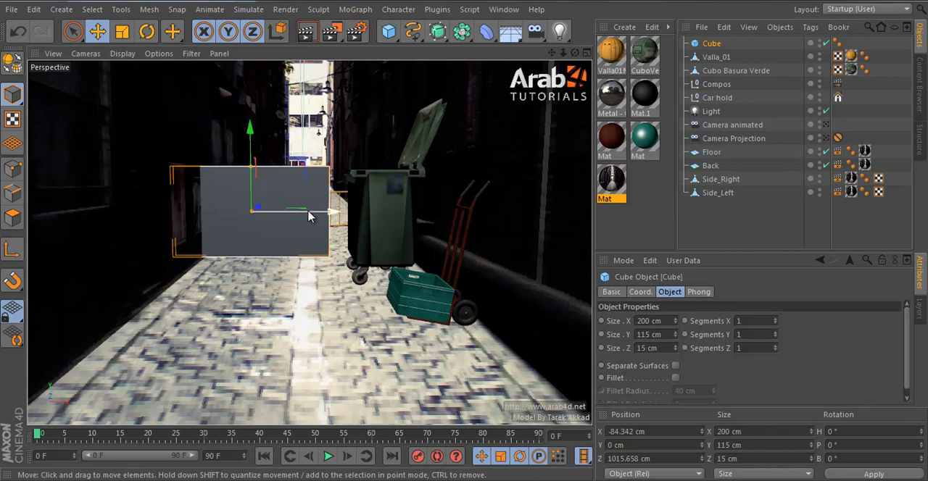
Step: Scale the cube to 50 % and raise it beside the left wall to about X -97.4 cm, Y 105.9 cm
{"action": "key", "text": "t"}
{"action": "left_click_drag", "start_coordinate": [308, 216], "coordinate": [51, 269]}
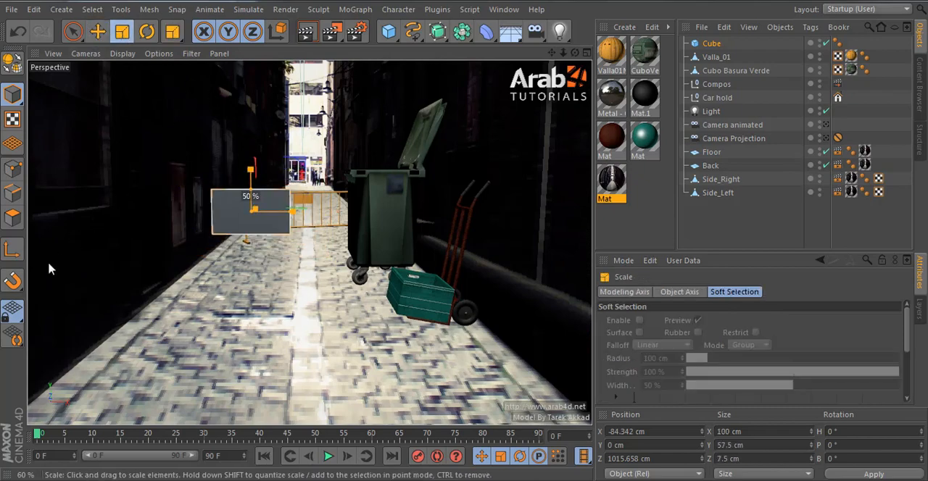
{"action": "key", "text": "e"}
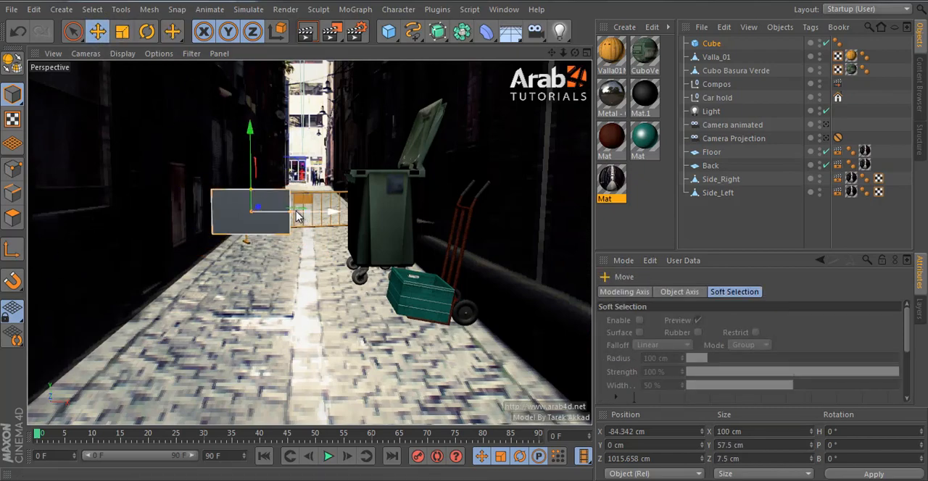
{"action": "left_click_drag", "start_coordinate": [302, 215], "coordinate": [289, 212]}
{"action": "left_click_drag", "start_coordinate": [240, 132], "coordinate": [239, 21]}
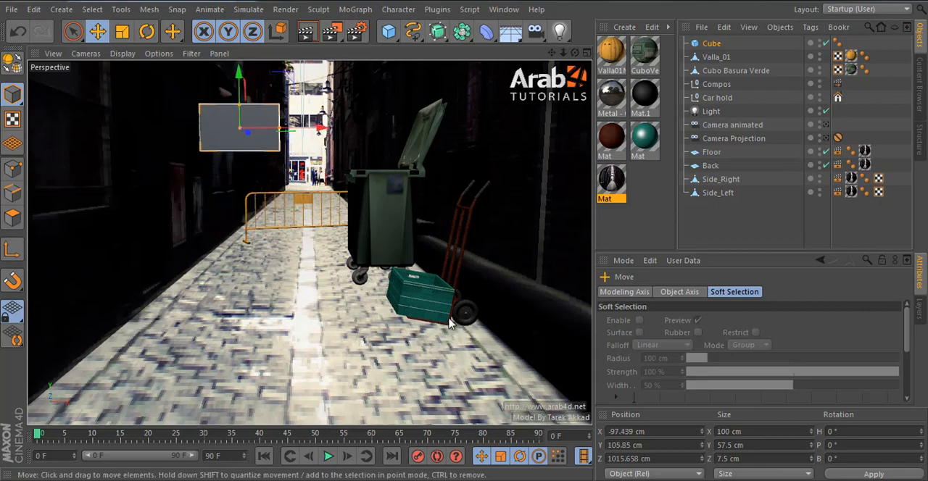
Step: Bring the cube forward along the left wall to about Z 837.1 cm and raise it to about Y 160.8 cm
{"action": "left_click", "coordinate": [825, 140]}
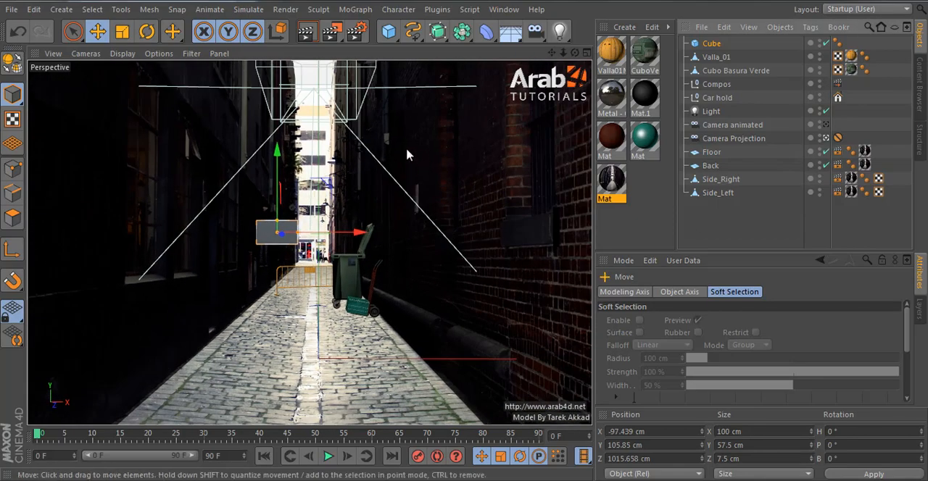
{"action": "left_click", "coordinate": [824, 126]}
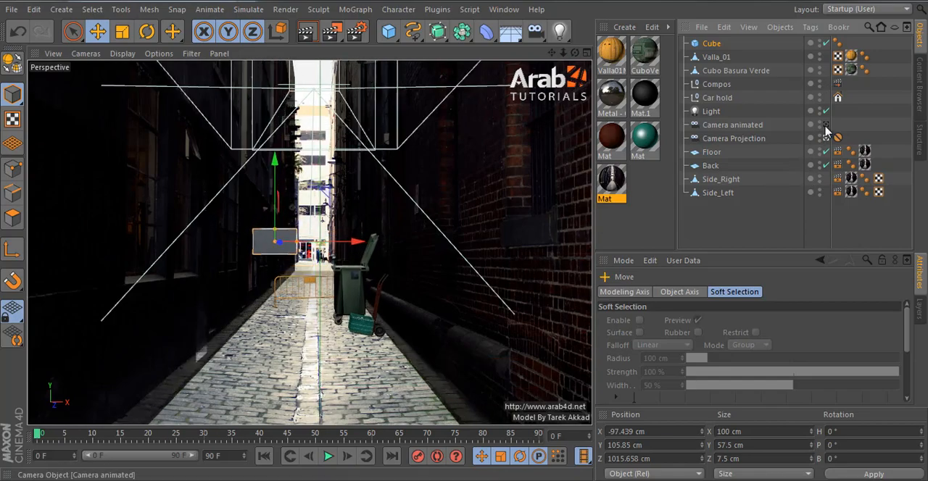
{"action": "right_click_drag", "start_coordinate": [267, 116], "coordinate": [292, 123], "text": "alt"}
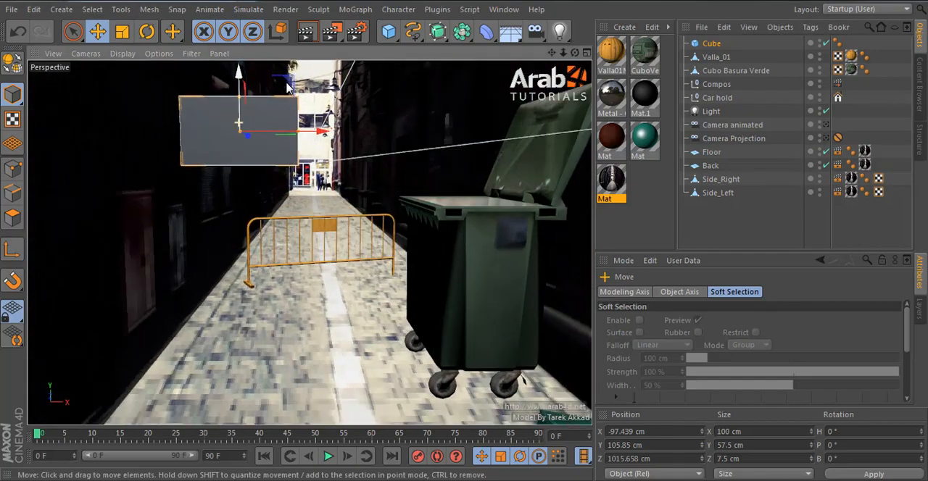
{"action": "middle_click_drag", "start_coordinate": [292, 124], "coordinate": [317, 265], "text": "alt"}
{"action": "left_click_drag", "start_coordinate": [317, 265], "coordinate": [413, 238], "text": "alt"}
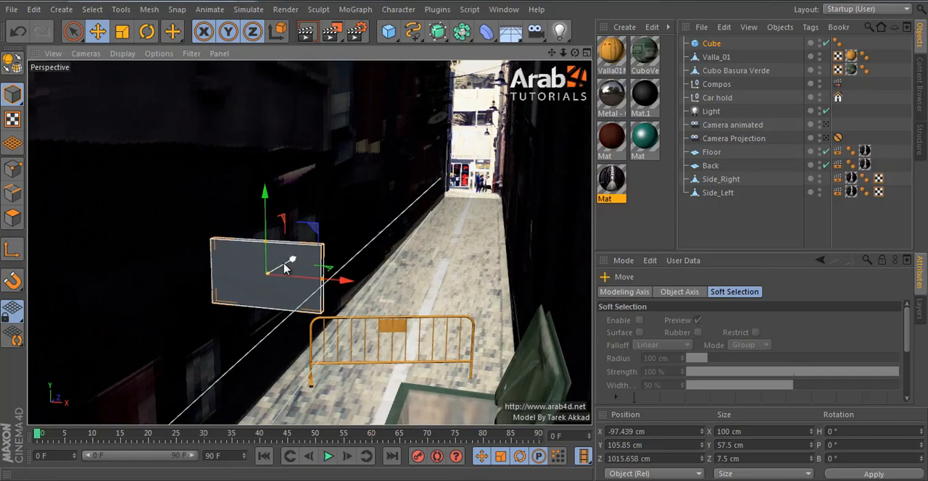
{"action": "left_click_drag", "start_coordinate": [285, 263], "coordinate": [164, 317]}
{"action": "mouse_move", "coordinate": [290, 282]}
{"action": "right_mouse_down", "text": "alt"}
{"action": "mouse_move", "coordinate": [275, 320]}
{"action": "mouse_move", "coordinate": [285, 296]}
{"action": "right_mouse_up", "text": "alt"}
{"action": "middle_click_drag", "start_coordinate": [285, 296], "coordinate": [424, 174], "text": "alt"}
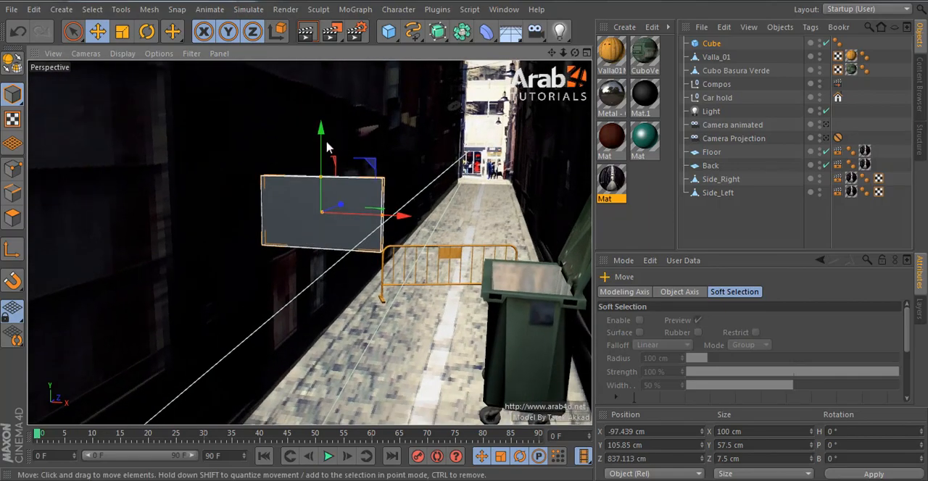
{"action": "left_click_drag", "start_coordinate": [322, 156], "coordinate": [321, 86]}
Step: Looking through Camera Projection, scale the cube to 80 % and move it up the left wall to about X -107.5 cm, Y 251.1 cm
{"action": "left_click", "coordinate": [826, 138]}
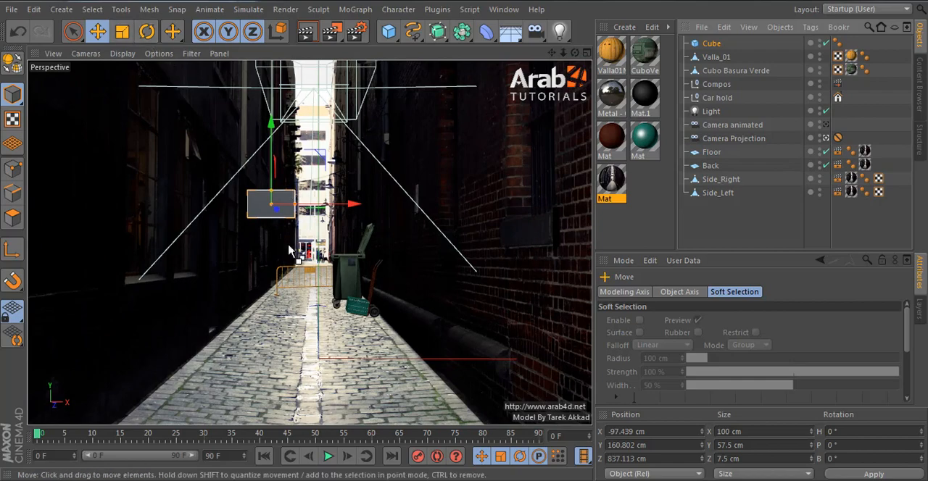
{"action": "left_click", "coordinate": [122, 31]}
{"action": "left_click_drag", "start_coordinate": [216, 147], "coordinate": [142, 192]}
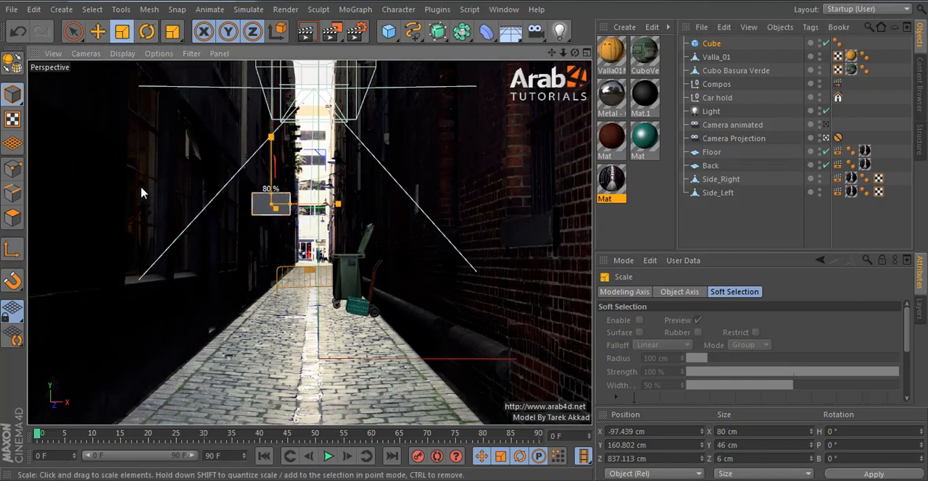
{"action": "key", "text": "e"}
{"action": "left_click_drag", "start_coordinate": [351, 205], "coordinate": [348, 207]}
{"action": "left_click_drag", "start_coordinate": [265, 180], "coordinate": [272, 135]}
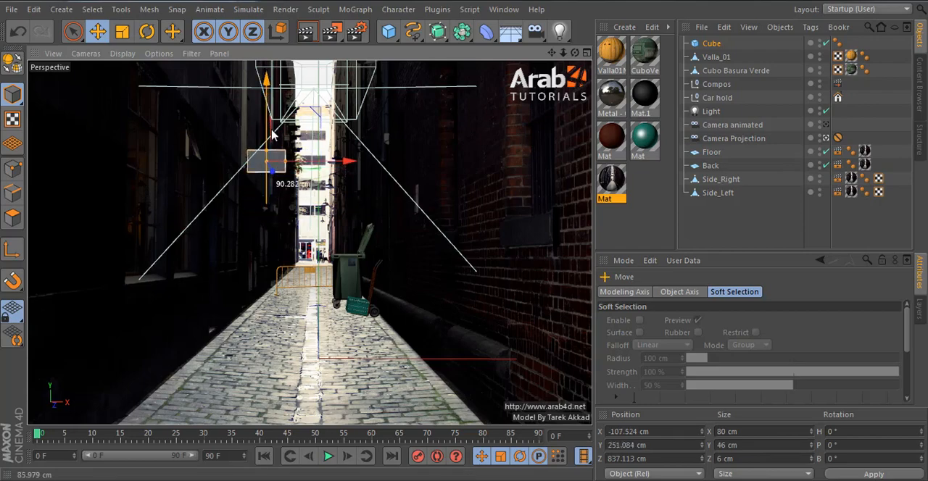
Step: Toggle the cube off and on to check how it sits against the alley wall
{"action": "left_click", "coordinate": [753, 217]}
{"action": "left_click", "coordinate": [280, 161]}
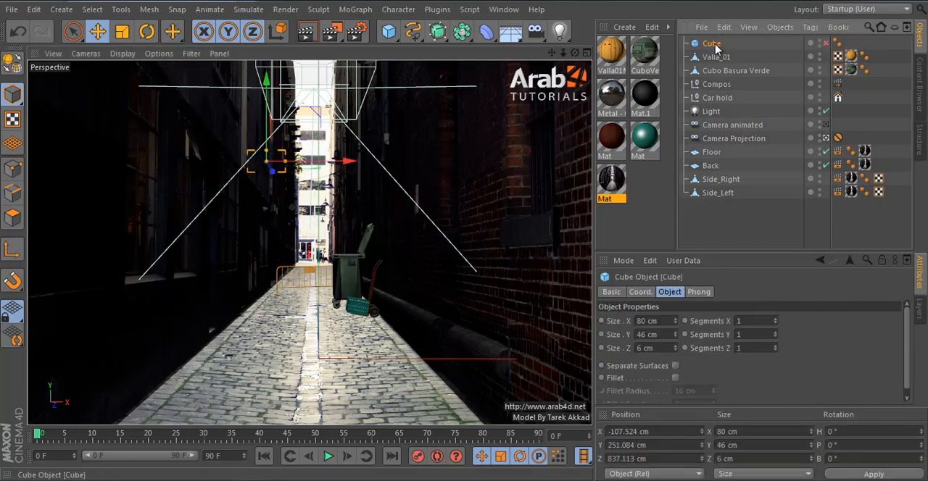
{"action": "left_click", "coordinate": [826, 43]}
Step: Leave the Camera Projection view, frame the cube, and convert it to an editable object for polygon editing
{"action": "left_click", "coordinate": [826, 138]}
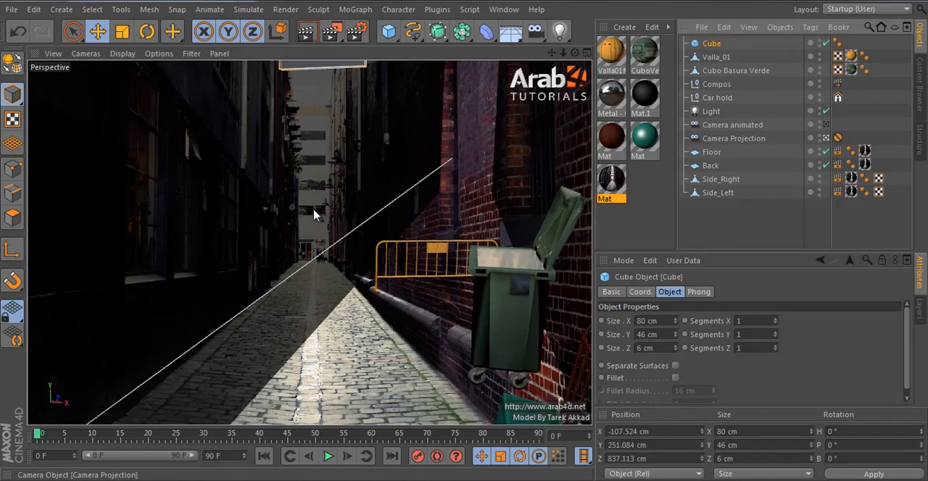
{"action": "key", "text": "s"}
{"action": "left_click_drag", "start_coordinate": [551, 196], "coordinate": [167, 192], "text": "alt"}
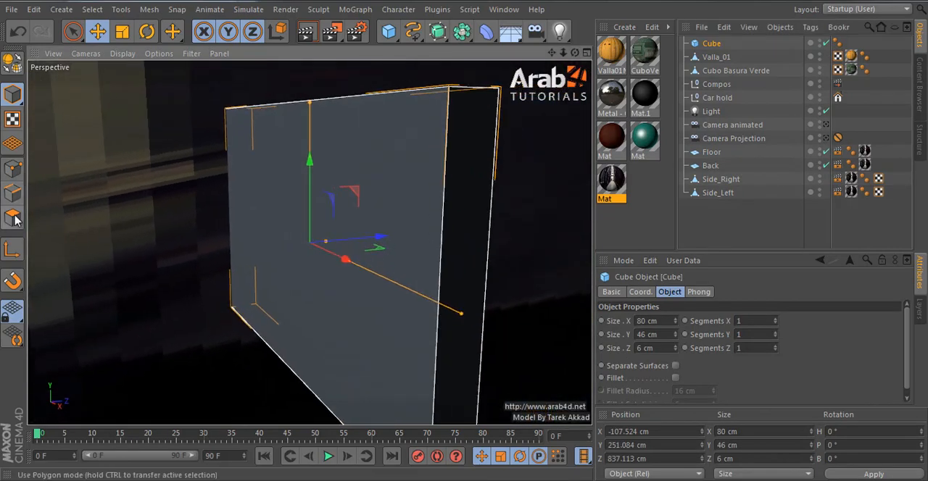
{"action": "left_click", "coordinate": [13, 63]}
{"action": "left_click", "coordinate": [12, 218]}
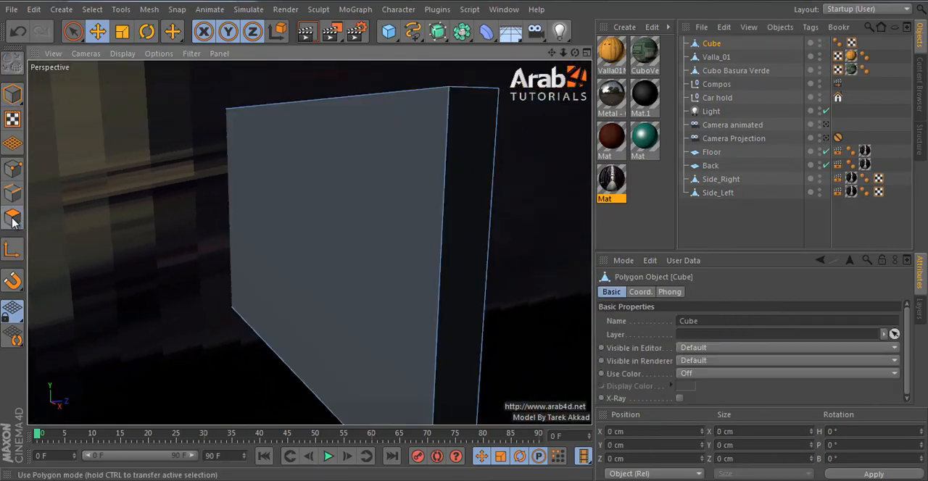
Step: Loop-select the cube's outer rim polygons, widen them to about 9.62 cm in Z and extrude them outward by 2.81 cm
{"action": "key", "text": "u"}
{"action": "key", "text": "l"}
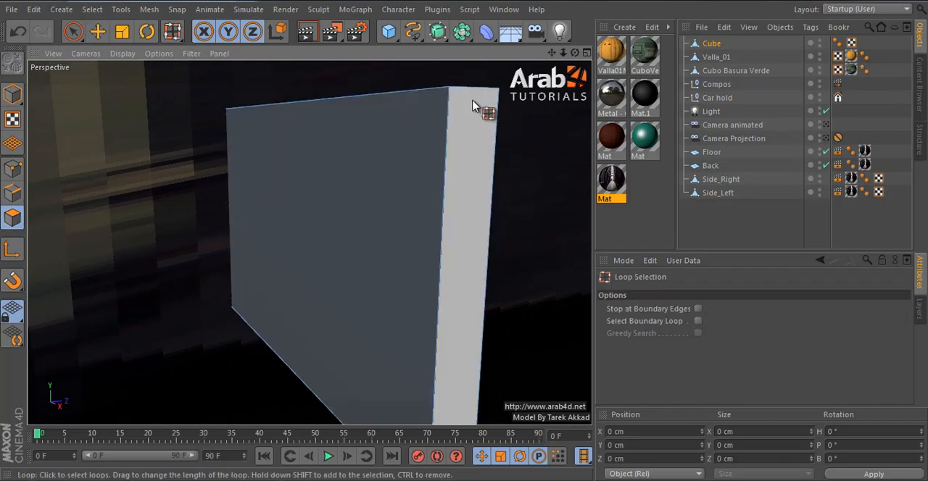
{"action": "left_click", "coordinate": [485, 224]}
{"action": "key", "text": "d"}
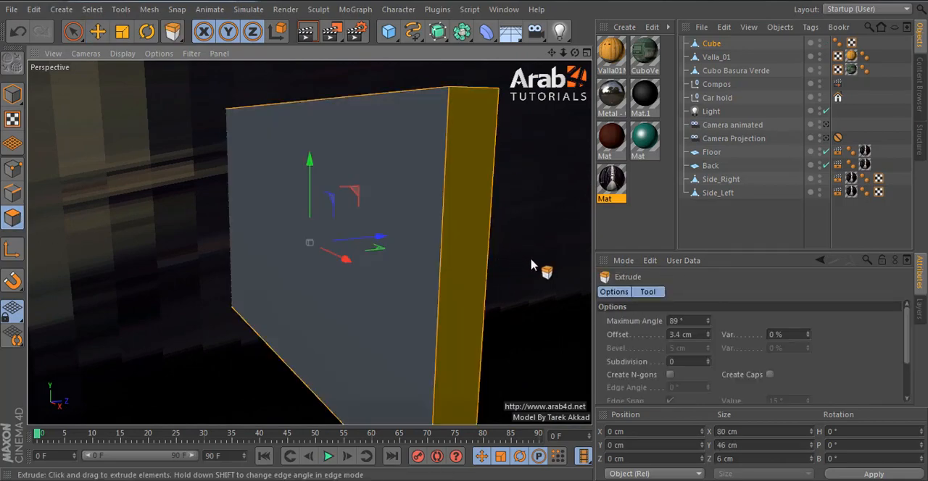
{"action": "key", "text": "i"}
{"action": "mouse_move", "coordinate": [478, 247]}
{"action": "left_mouse_down"}
{"action": "mouse_move", "coordinate": [466, 242]}
{"action": "mouse_move", "coordinate": [482, 245]}
{"action": "mouse_move", "coordinate": [475, 245]}
{"action": "left_mouse_up"}
{"action": "key", "text": "d"}
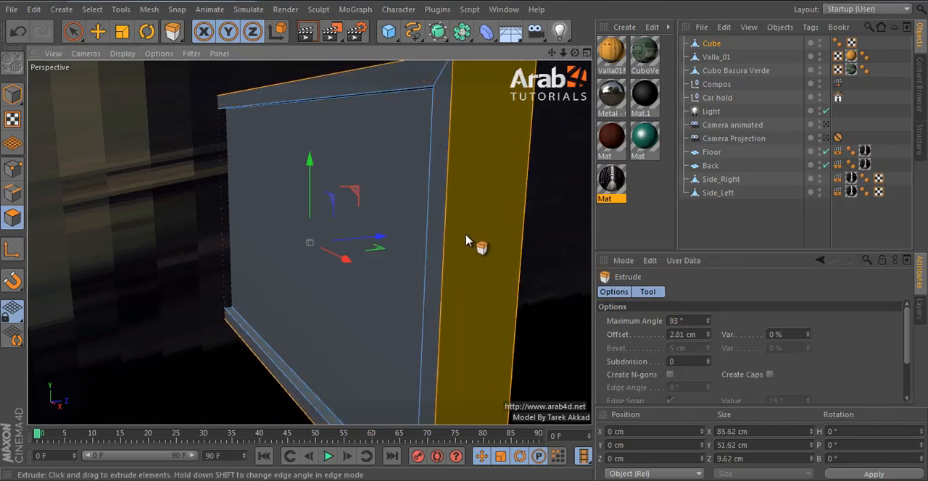
Step: Loop-select the raised frame polygons around the box and apply a new material to that selection only
{"action": "key", "text": "u"}
{"action": "key", "text": "l"}
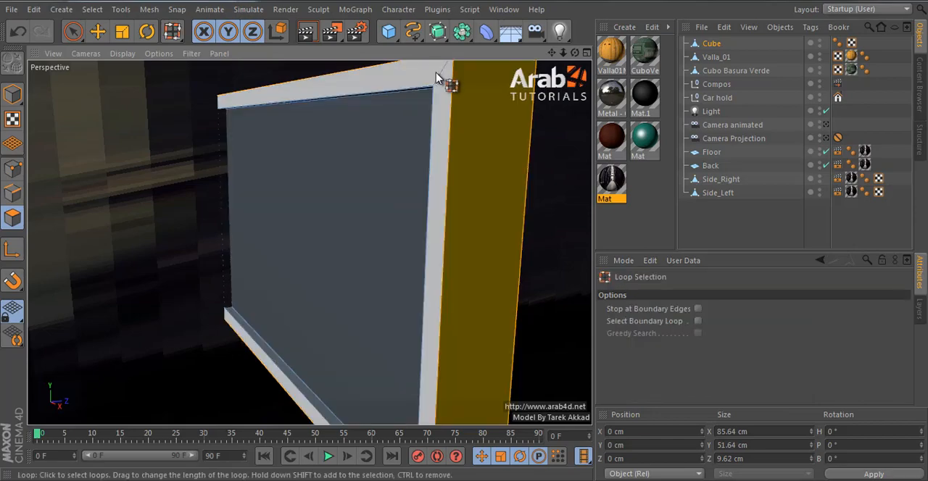
{"action": "left_click", "coordinate": [435, 75]}
{"action": "left_click_drag", "start_coordinate": [455, 123], "coordinate": [655, 181], "text": "alt"}
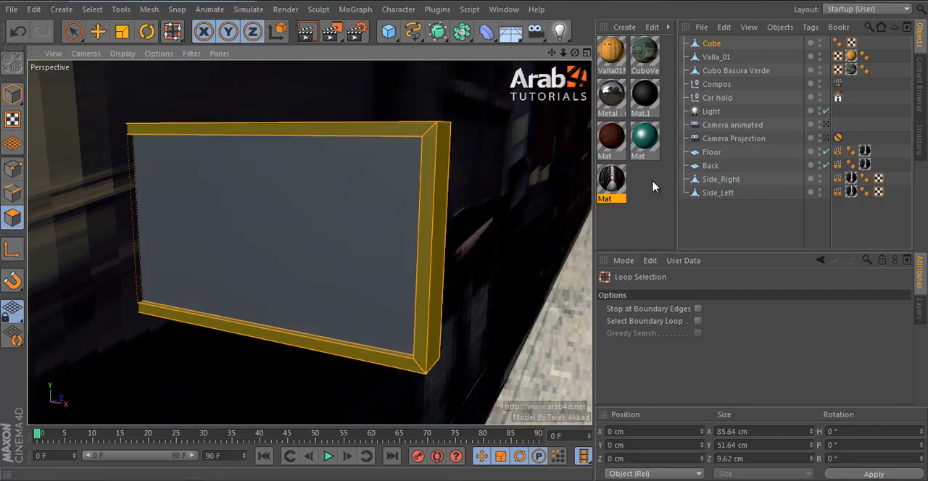
{"action": "double_click", "coordinate": [651, 186]}
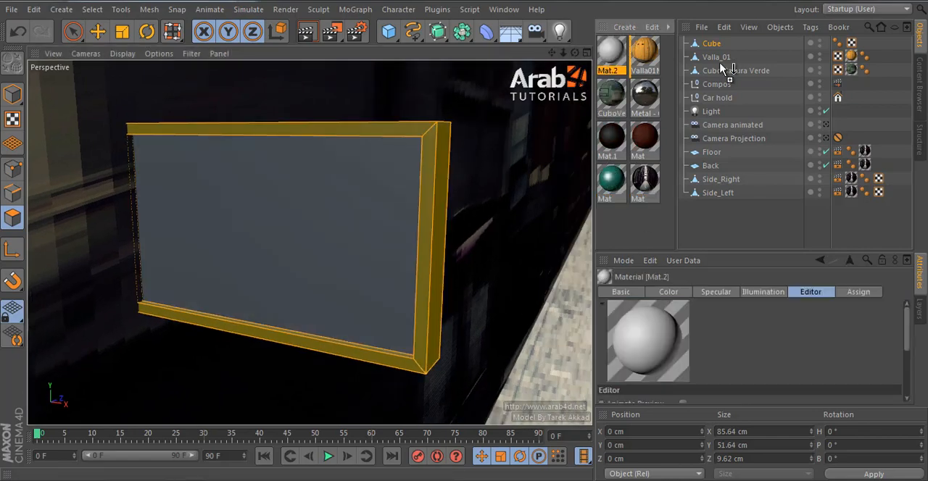
{"action": "left_click_drag", "start_coordinate": [405, 174], "coordinate": [448, 150]}
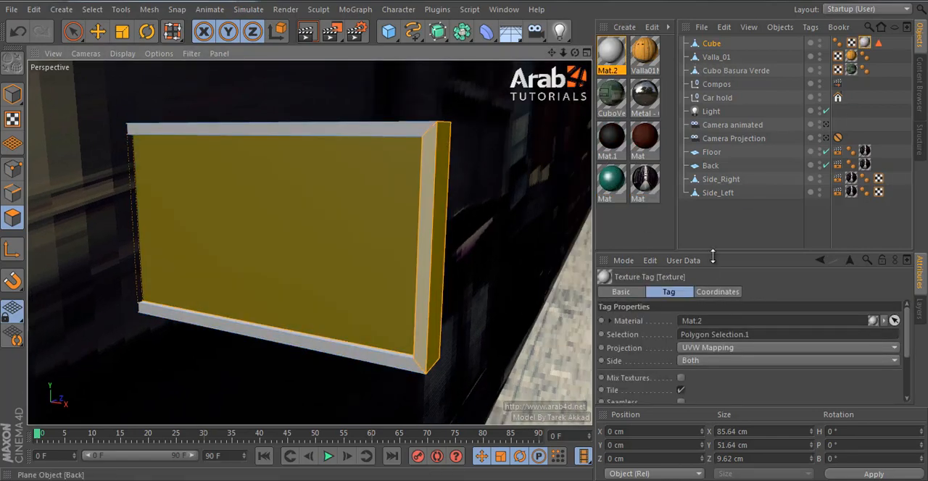
{"action": "left_click", "coordinate": [730, 227]}
{"action": "left_click", "coordinate": [706, 45]}
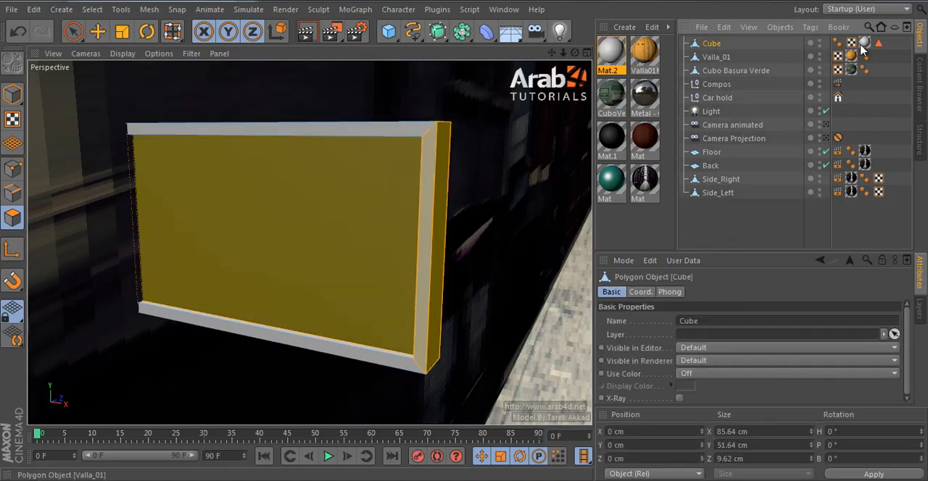
Step: Set the frame material's colour to a light beige with RGB 249, 222, 181
{"action": "double_click", "coordinate": [613, 50]}
{"action": "left_click", "coordinate": [246, 345]}
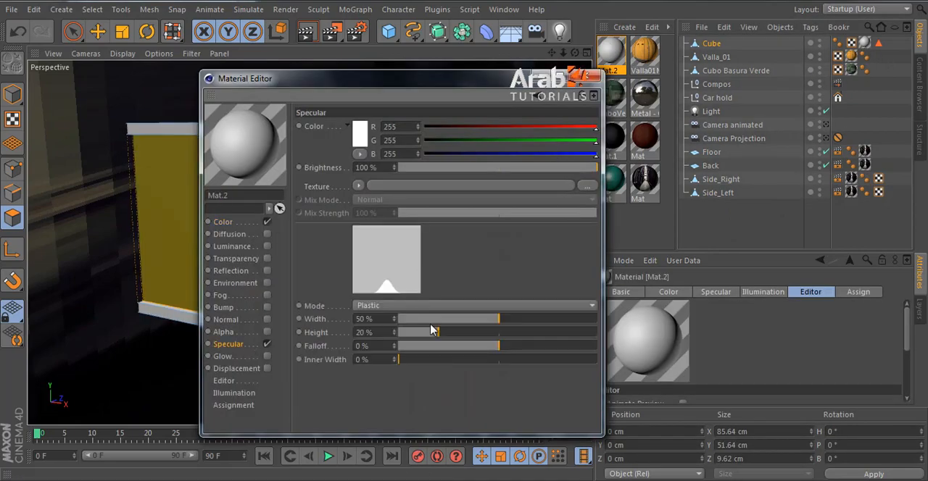
{"action": "left_click", "coordinate": [228, 222]}
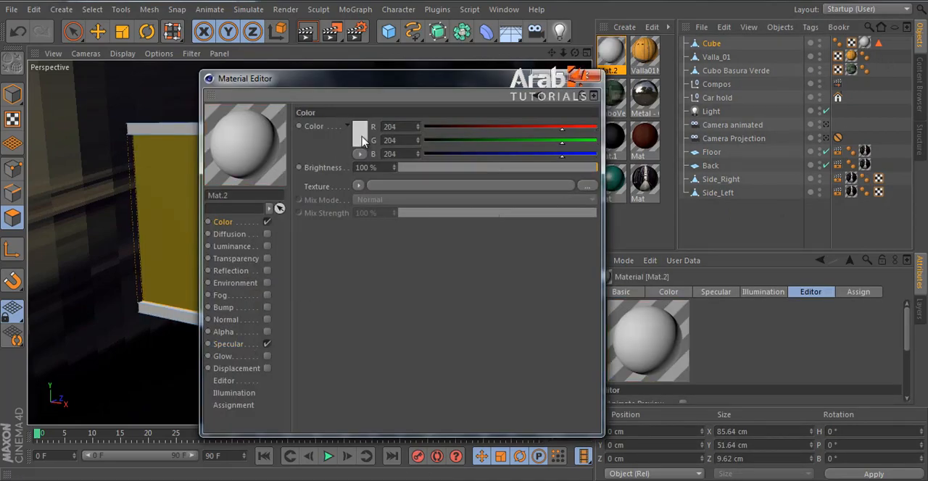
{"action": "left_click", "coordinate": [363, 138]}
{"action": "left_click", "coordinate": [345, 84]}
{"action": "left_click_drag", "start_coordinate": [321, 118], "coordinate": [311, 93]}
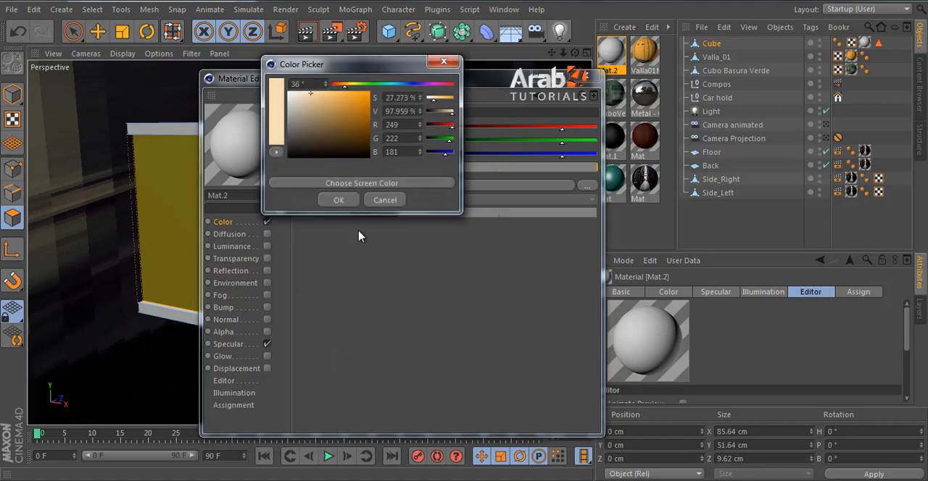
{"action": "left_click", "coordinate": [338, 201]}
{"action": "left_click", "coordinate": [596, 77]}
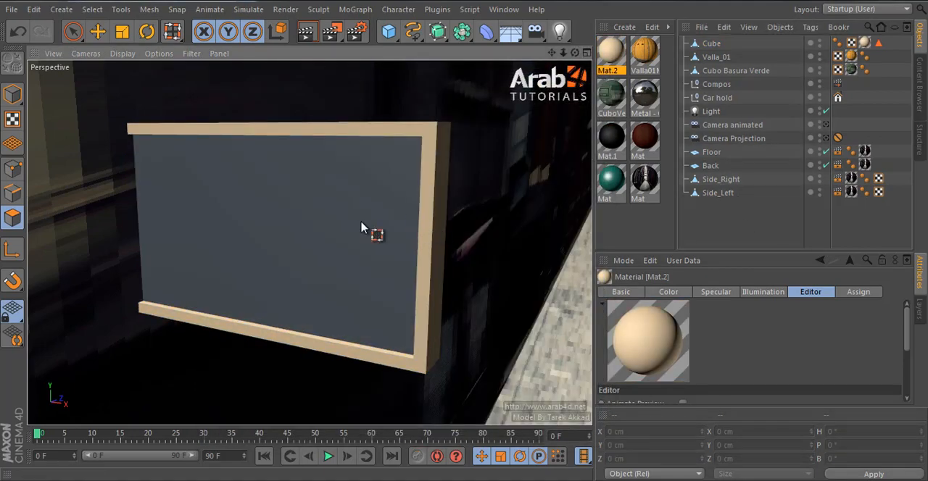
Step: Create another material with the Backgrounds_Green_abstraction_035515_ copy image from Arab4D Studios\backs\one as its colour texture, without copying it to the project
{"action": "left_click", "coordinate": [97, 30]}
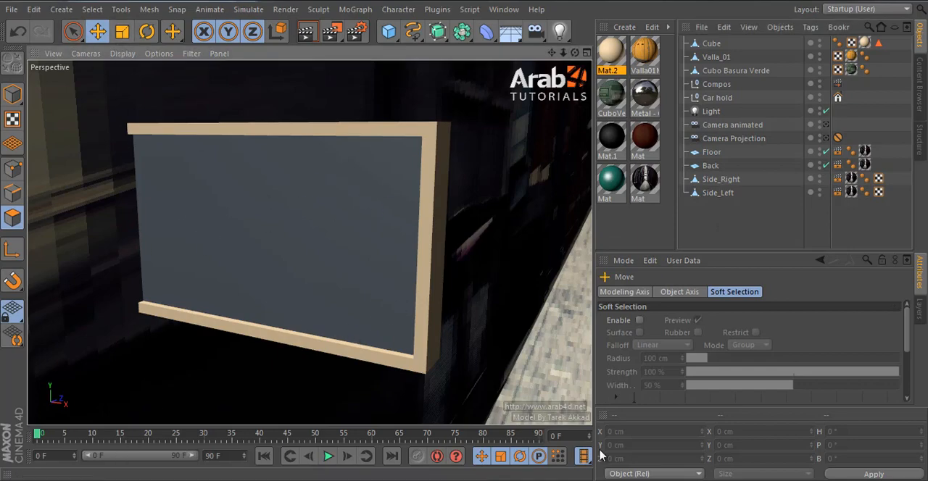
{"action": "double_click", "coordinate": [611, 233]}
{"action": "double_click", "coordinate": [609, 53]}
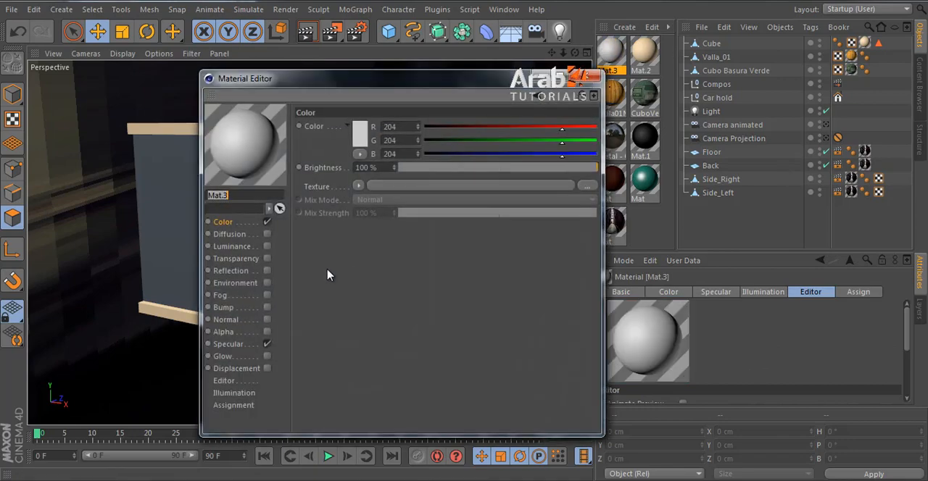
{"action": "left_click", "coordinate": [457, 188]}
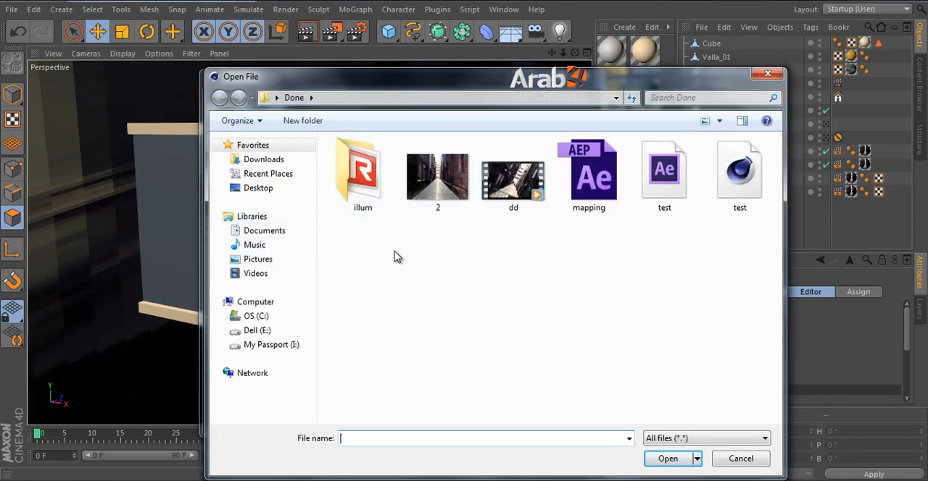
{"action": "left_click", "coordinate": [255, 302]}
{"action": "double_click", "coordinate": [581, 176]}
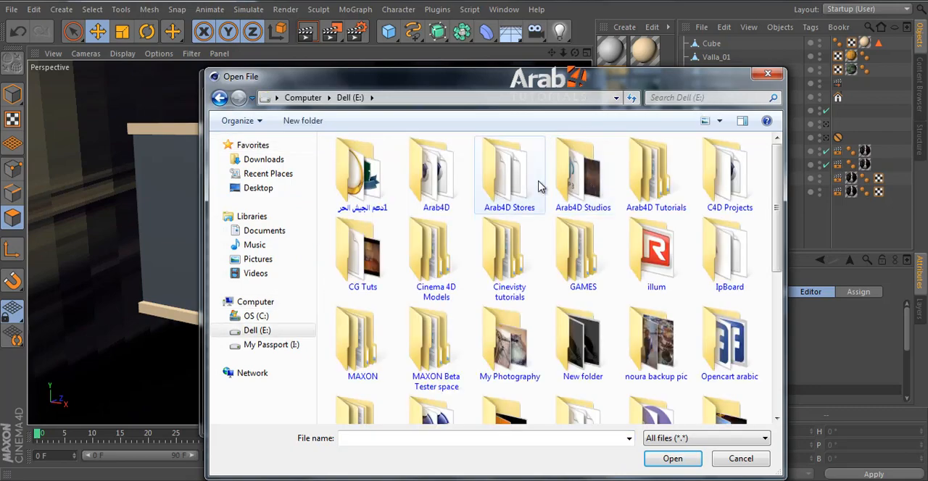
{"action": "double_click", "coordinate": [573, 184]}
{"action": "double_click", "coordinate": [362, 178]}
{"action": "double_click", "coordinate": [363, 178]}
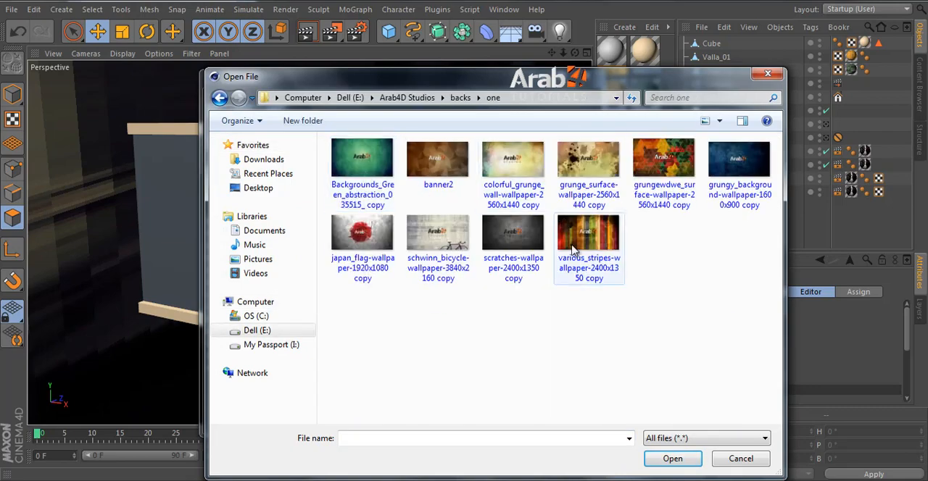
{"action": "double_click", "coordinate": [364, 178]}
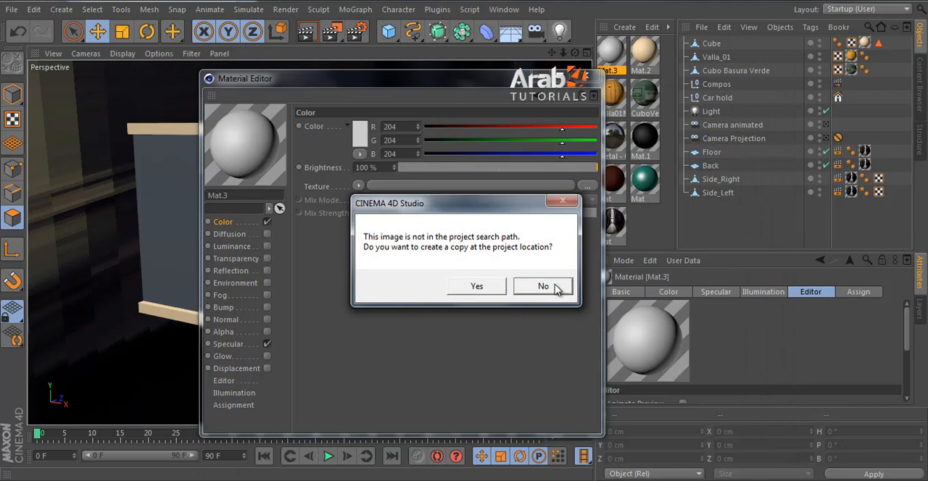
{"action": "left_click", "coordinate": [544, 287]}
{"action": "left_click", "coordinate": [588, 81]}
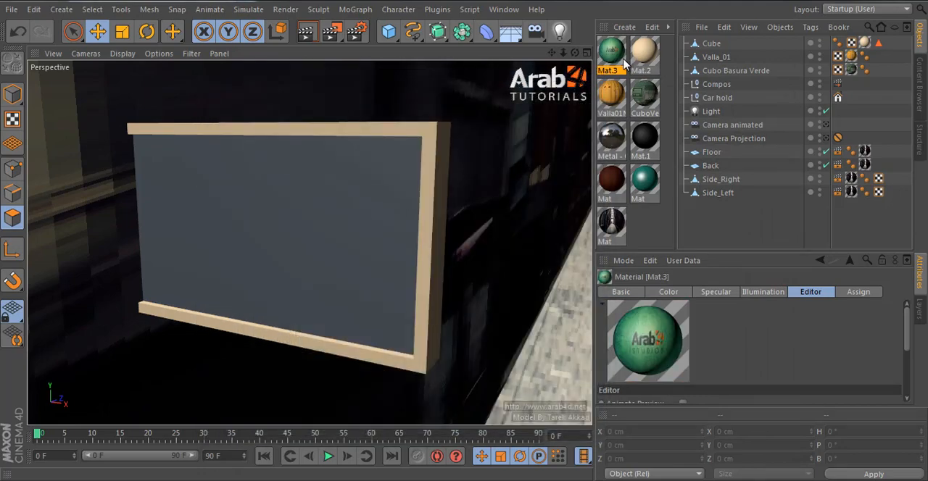
Step: Turn off the Specular channel of the green image material
{"action": "double_click", "coordinate": [625, 64]}
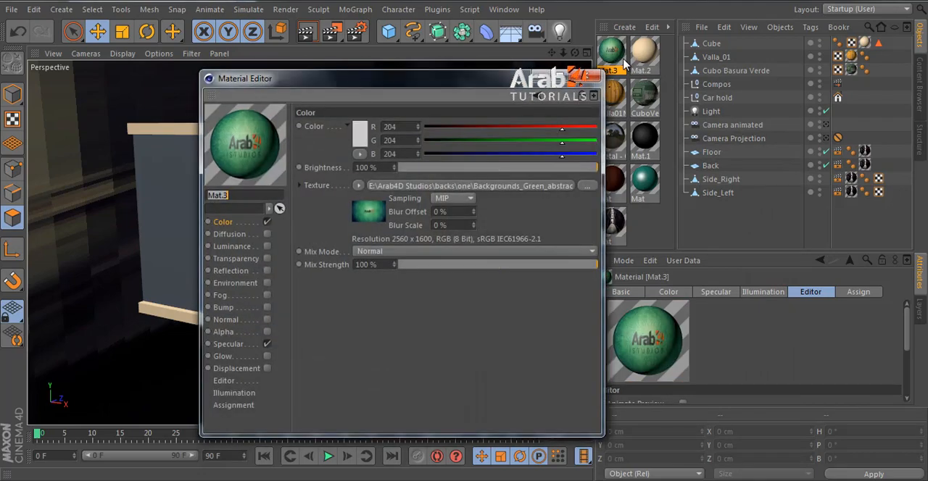
{"action": "left_click", "coordinate": [242, 345]}
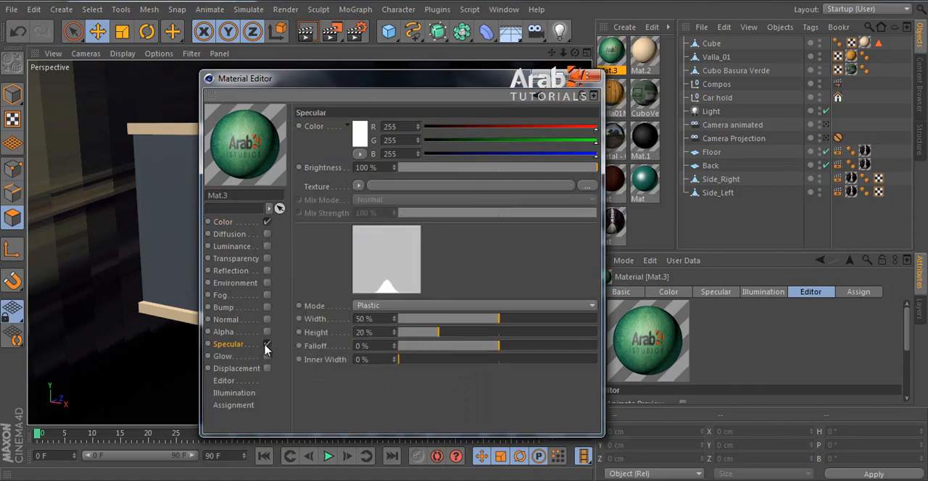
{"action": "left_click", "coordinate": [267, 346]}
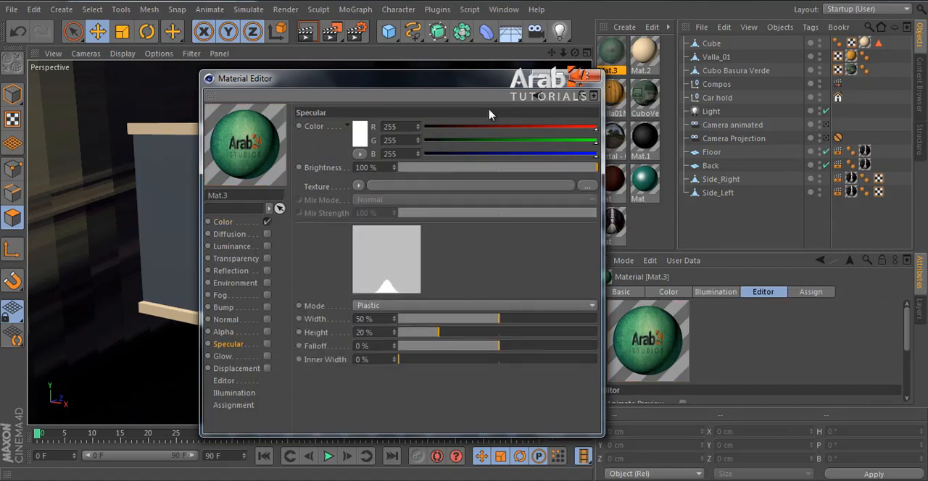
{"action": "left_click", "coordinate": [586, 80]}
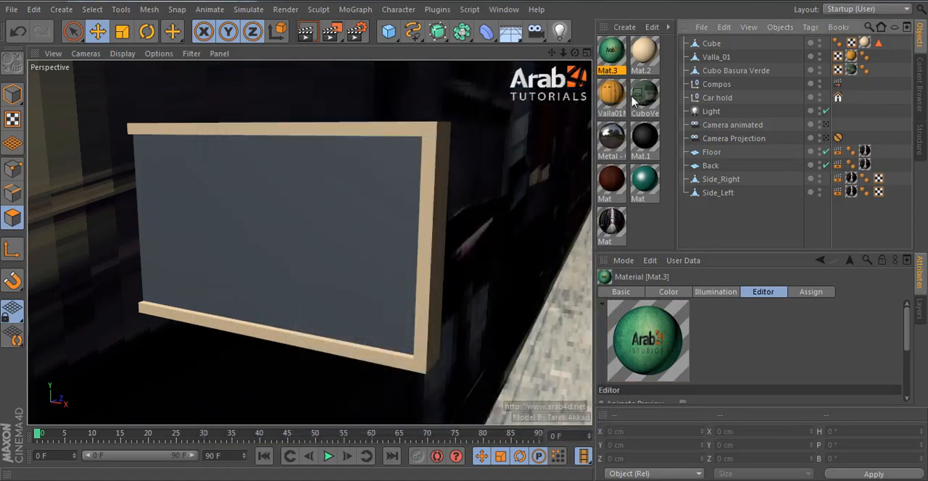
Step: Apply the green image material to the cube and set its texture tag's Length U and Length V to 200 %
{"action": "left_click", "coordinate": [709, 44]}
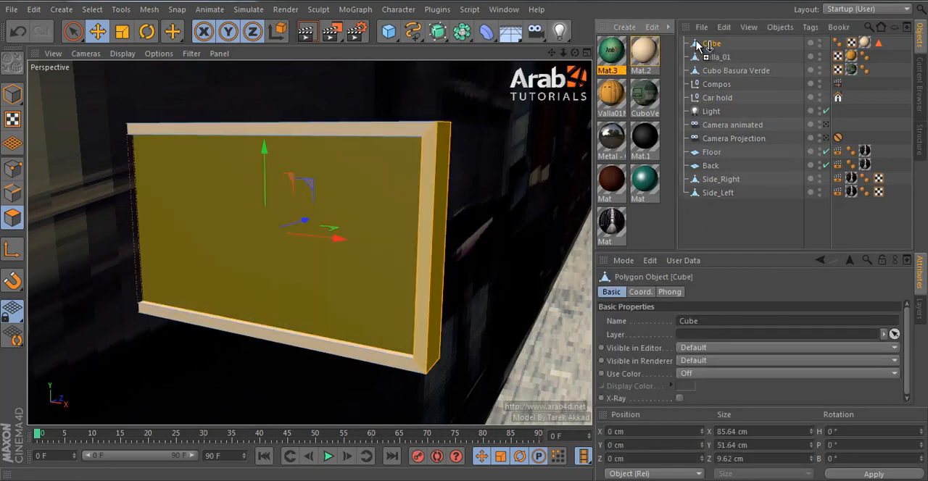
{"action": "left_click_drag", "start_coordinate": [697, 47], "coordinate": [699, 45]}
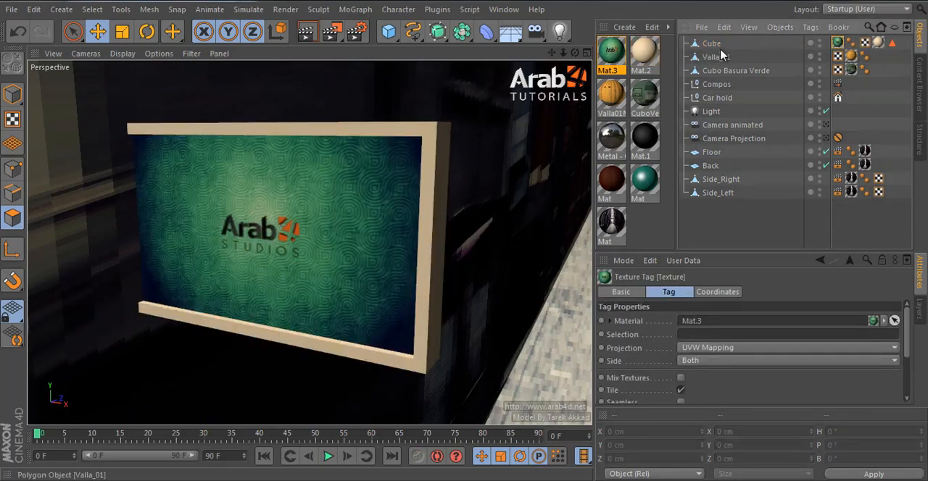
{"action": "left_click", "coordinate": [711, 44]}
{"action": "left_click", "coordinate": [837, 43]}
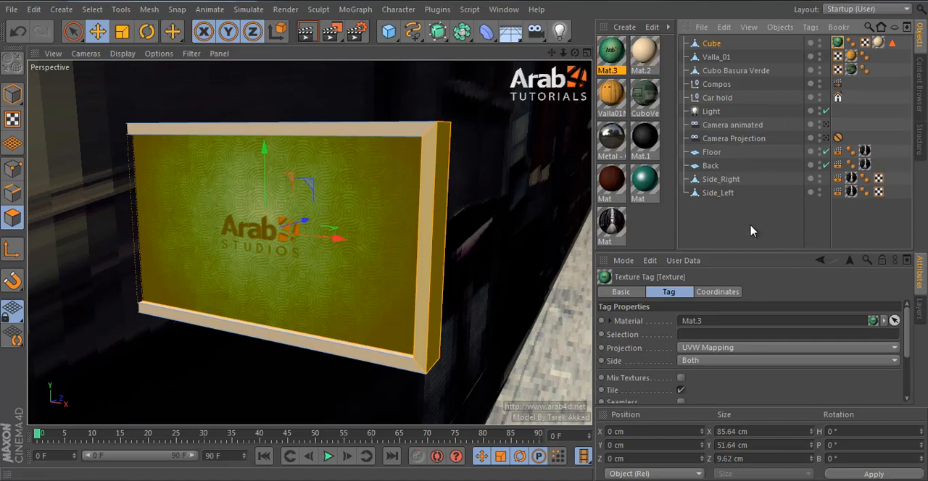
{"action": "scroll", "coordinate": [736, 383], "scroll_direction": "down", "scroll_amount": 5}
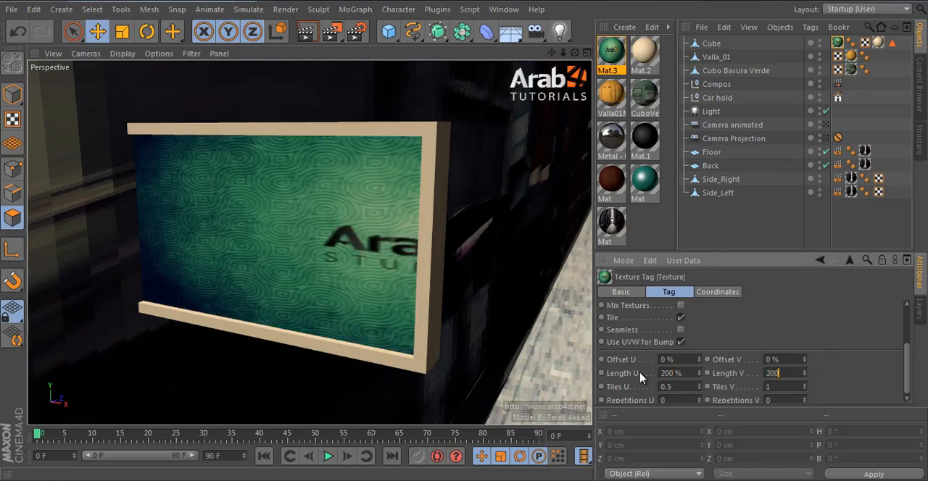
Step: Try offsetting the green texture by 50 % in U and V, and undo the offset changes
{"action": "left_click_drag", "start_coordinate": [681, 361], "coordinate": [635, 367]}
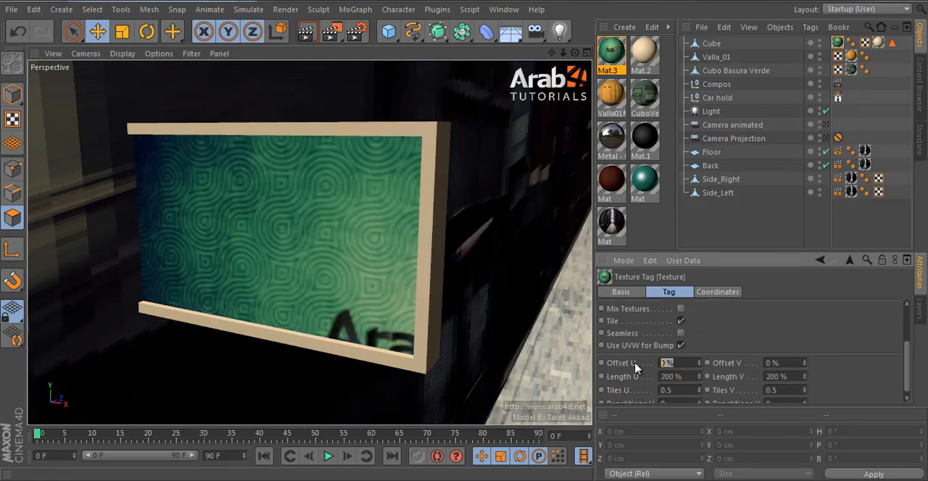
{"action": "left_click", "coordinate": [798, 362]}
{"action": "type", "text": "5"}
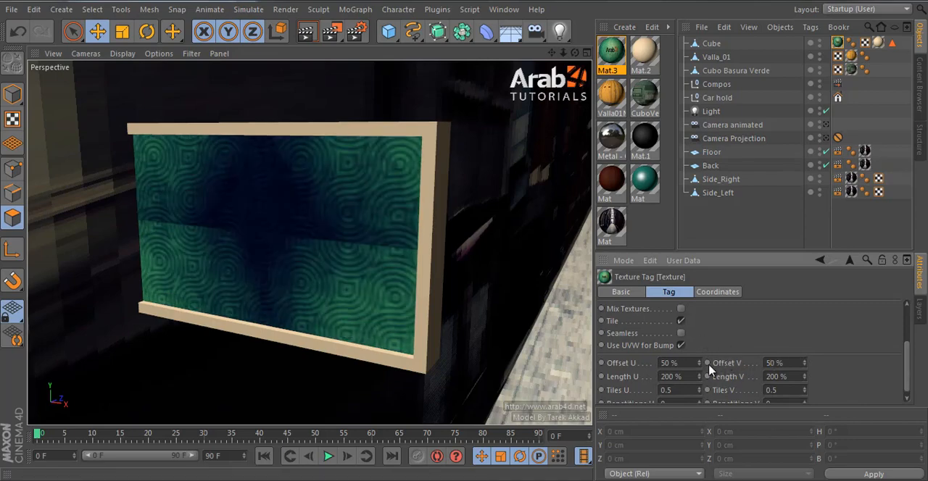
{"action": "mouse_move", "coordinate": [698, 364]}
{"action": "left_mouse_down"}
{"action": "mouse_move", "coordinate": [703, 338]}
{"action": "mouse_move", "coordinate": [699, 363]}
{"action": "left_mouse_up"}
{"action": "key", "text": "ctrl+z"}
{"action": "left_click_drag", "start_coordinate": [806, 366], "coordinate": [807, 370]}
{"action": "key", "text": "ctrl+z"}
{"action": "key", "text": "ctrl+z"}
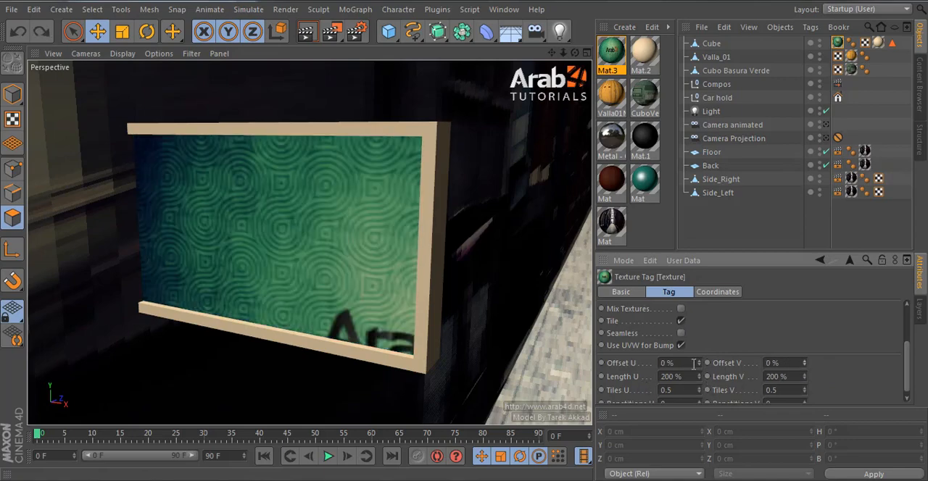
Step: Centre the logo on the box by setting the texture's Offset U and Offset V to -50 %
{"action": "left_click_drag", "start_coordinate": [697, 366], "coordinate": [697, 367]}
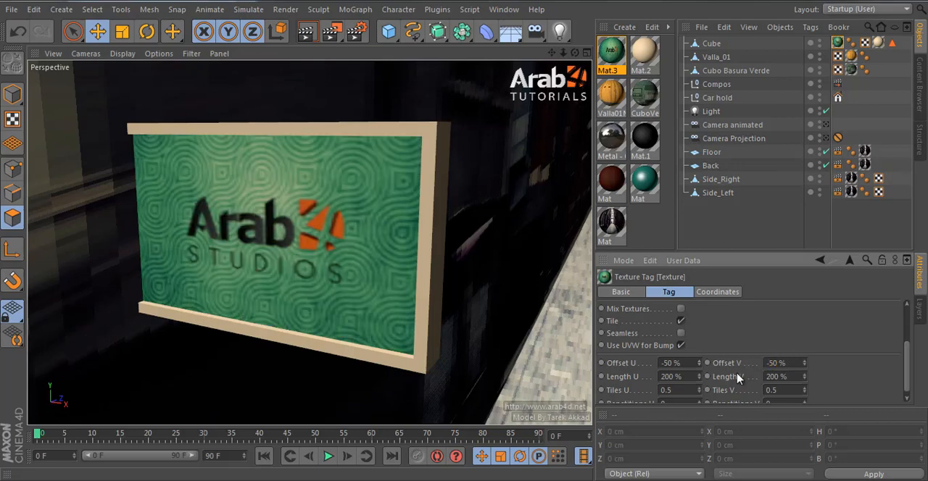
{"action": "left_click", "coordinate": [762, 221]}
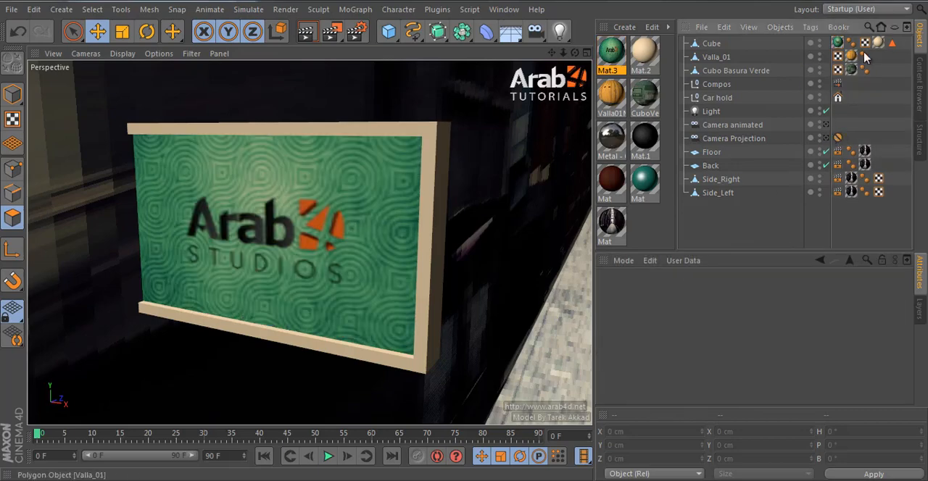
Step: Select the Cube object that forms the framed logo sign and face its front
{"action": "left_click", "coordinate": [711, 45]}
{"action": "left_click", "coordinate": [743, 239]}
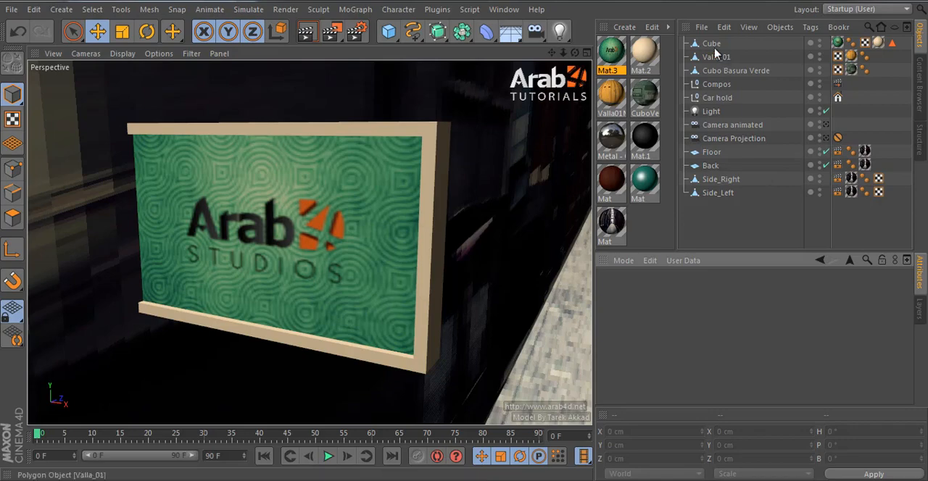
{"action": "left_click", "coordinate": [427, 204]}
{"action": "left_click_drag", "start_coordinate": [324, 243], "coordinate": [337, 243]}
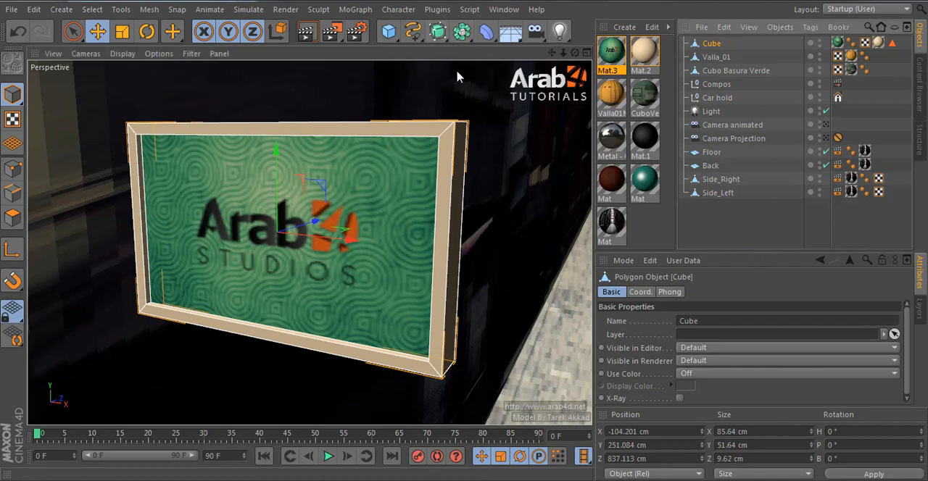
Step: Try adding a default cylinder at the scene origin and undo its creation
{"action": "left_click", "coordinate": [388, 30]}
{"action": "left_click", "coordinate": [660, 51]}
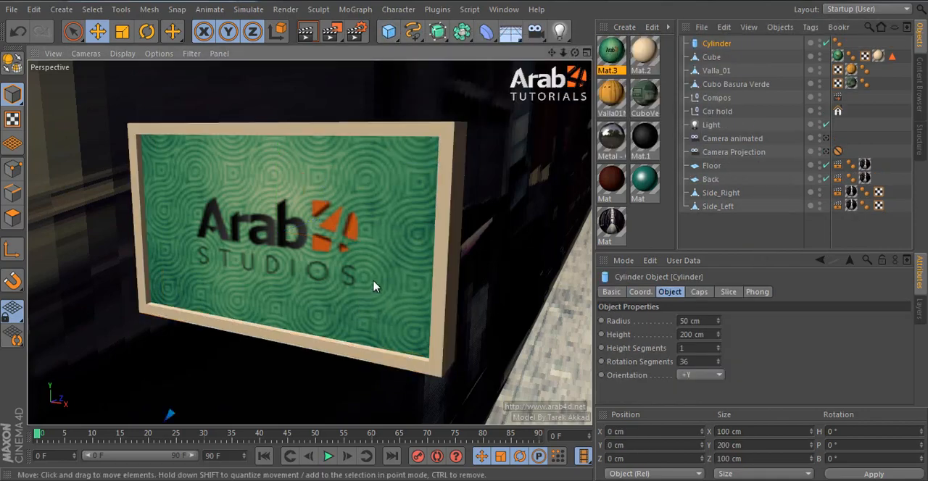
{"action": "scroll", "coordinate": [377, 283], "scroll_direction": "down", "scroll_amount": 5}
{"action": "key", "text": "ctrl+z"}
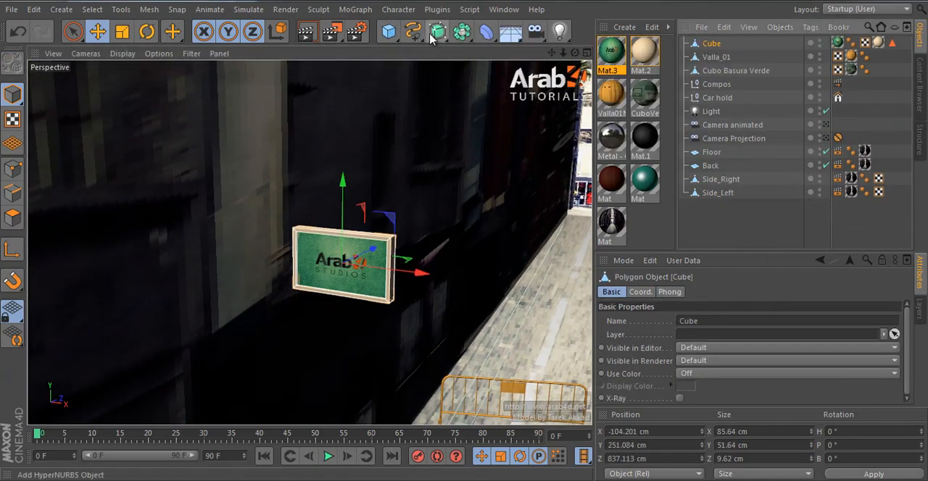
Step: Add a cylinder as parent of the sign at its position and reduce its radius to about 7 cm in the top view
{"action": "left_click", "coordinate": [389, 31]}
{"action": "left_click", "coordinate": [640, 52], "text": "alt"}
{"action": "middle_click", "coordinate": [508, 229]}
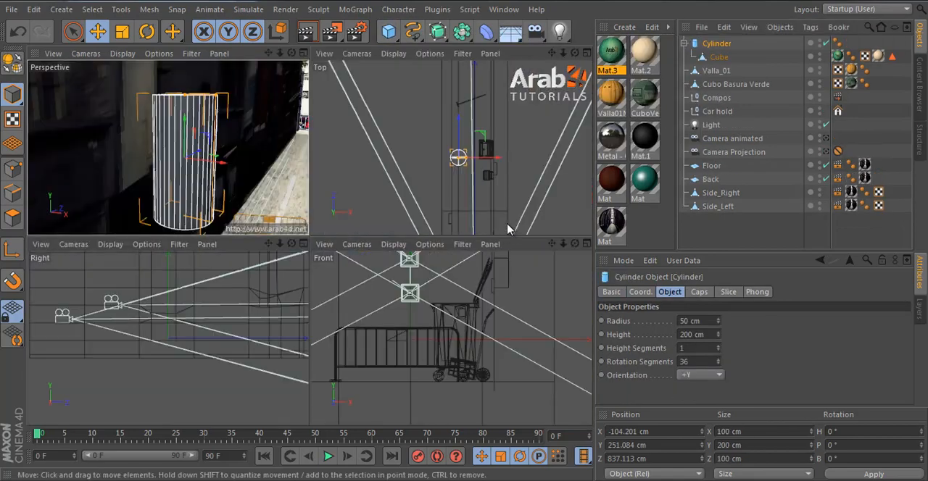
{"action": "middle_click", "coordinate": [477, 190]}
{"action": "scroll", "coordinate": [344, 271], "scroll_direction": "up", "scroll_amount": 5}
{"action": "scroll", "coordinate": [344, 271], "scroll_direction": "down", "scroll_amount": 1}
{"action": "left_click_drag", "start_coordinate": [462, 254], "coordinate": [330, 263]}
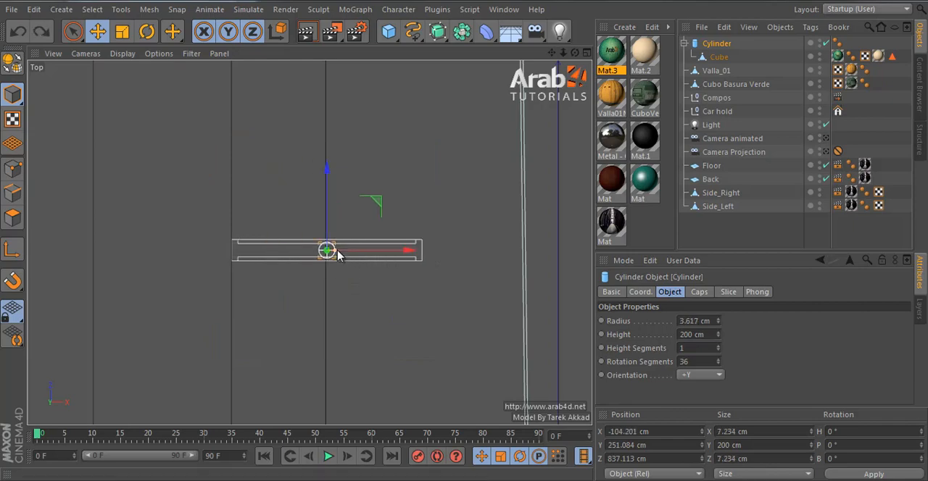
{"action": "left_click_drag", "start_coordinate": [337, 250], "coordinate": [343, 250]}
Step: Take the Cube out of the Cylinder's hierarchy and move the cylinder along X to the sign's left end, at about -140 cm
{"action": "left_click_drag", "start_coordinate": [733, 58], "coordinate": [728, 40]}
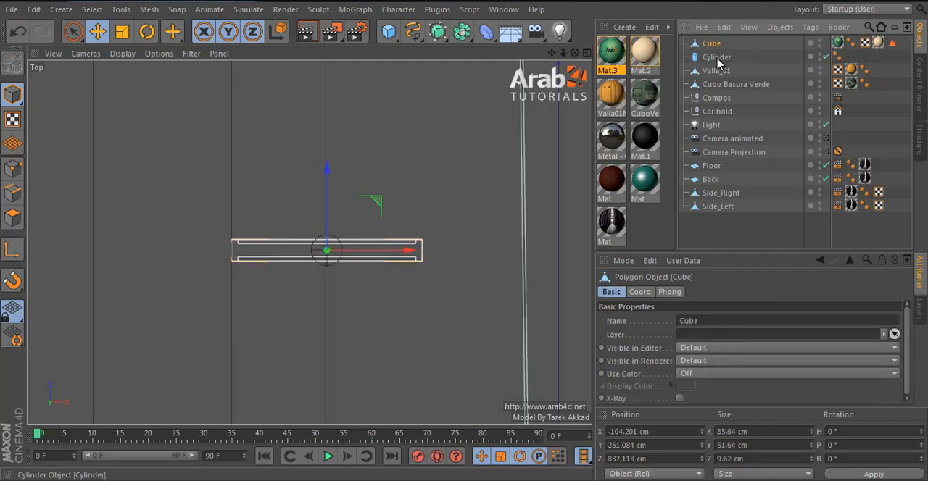
{"action": "left_click", "coordinate": [716, 57]}
{"action": "left_click_drag", "start_coordinate": [371, 252], "coordinate": [300, 257]}
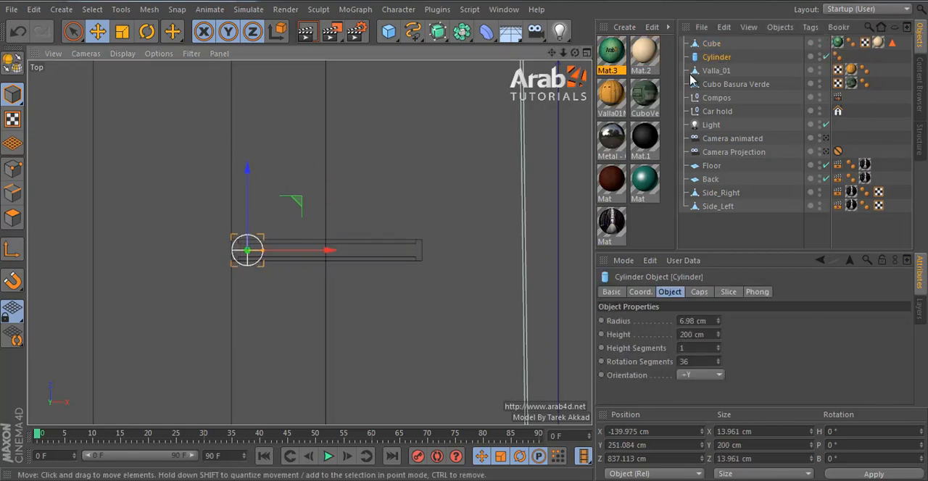
Step: In the front view, make the cylinder a pole about 345 cm tall reaching the ground, positioned at about X -136.6 cm and Y 107 cm
{"action": "middle_click", "coordinate": [371, 220]}
{"action": "middle_click", "coordinate": [447, 313]}
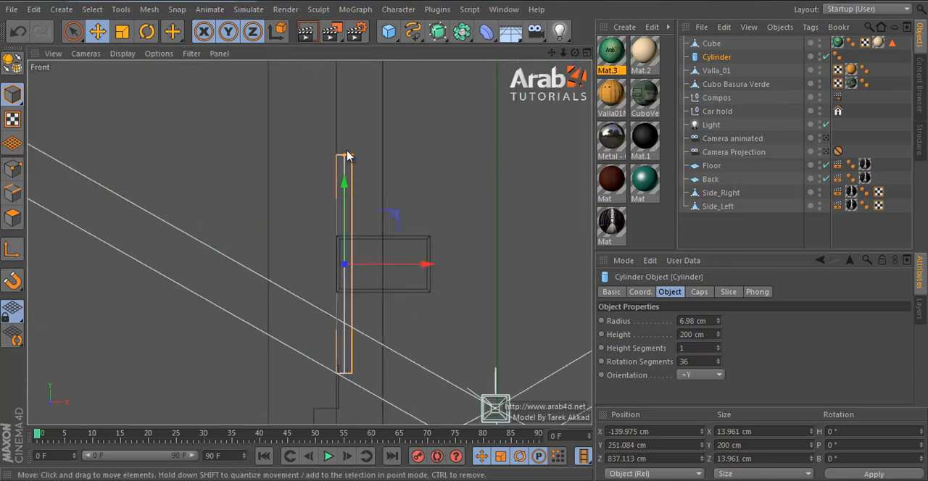
{"action": "left_click_drag", "start_coordinate": [347, 156], "coordinate": [360, 66]}
{"action": "scroll", "coordinate": [342, 266], "scroll_direction": "down", "scroll_amount": 5}
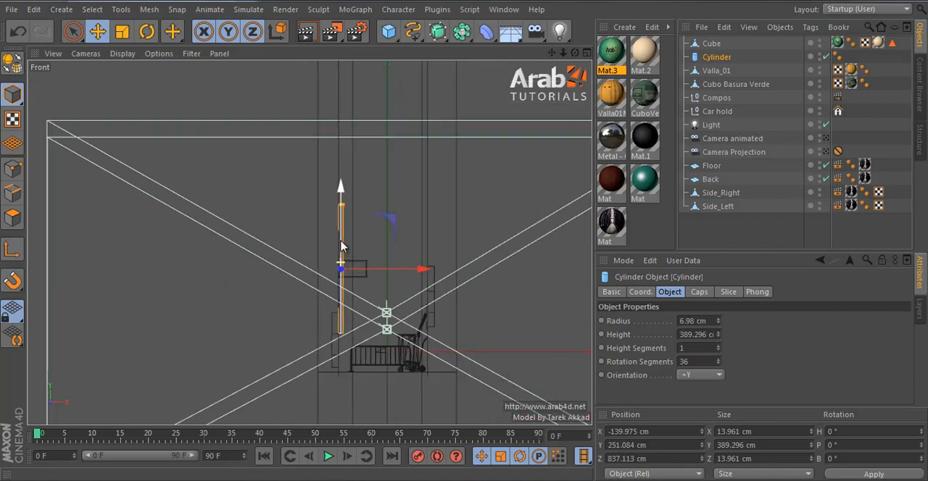
{"action": "left_click_drag", "start_coordinate": [341, 247], "coordinate": [342, 288]}
{"action": "scroll", "coordinate": [355, 319], "scroll_direction": "up", "scroll_amount": 3}
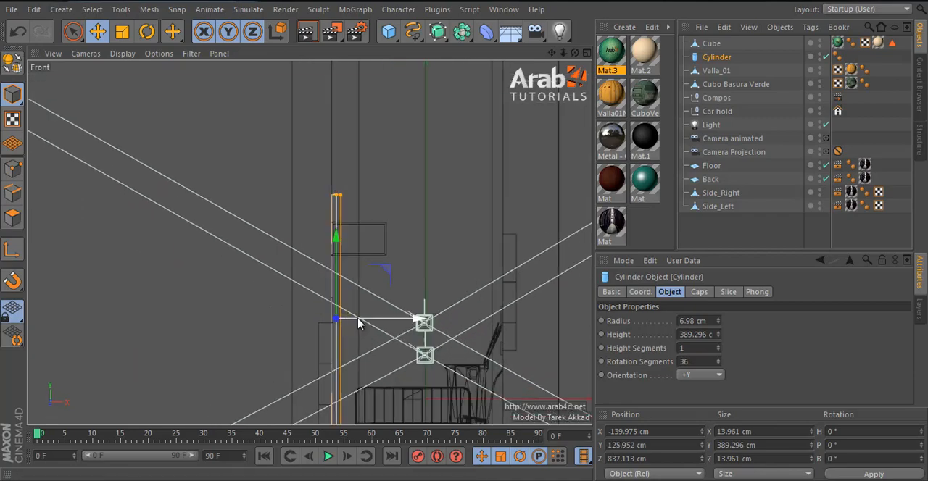
{"action": "scroll", "coordinate": [357, 324], "scroll_direction": "up", "scroll_amount": 2}
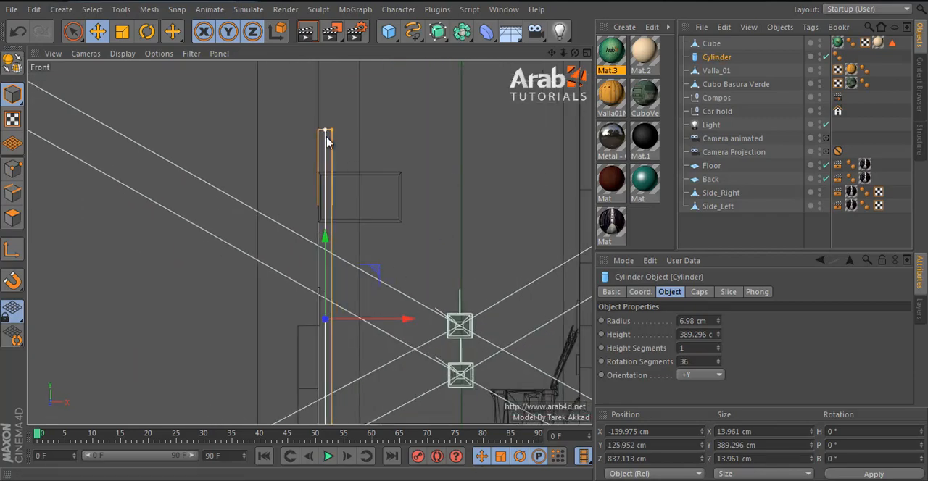
{"action": "scroll", "coordinate": [341, 247], "scroll_direction": "down", "scroll_amount": 2}
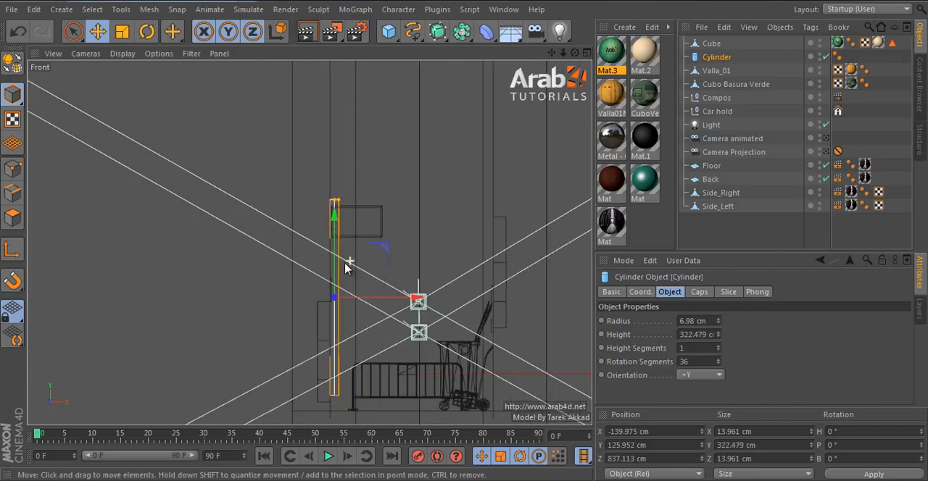
{"action": "left_click_drag", "start_coordinate": [338, 275], "coordinate": [341, 285]}
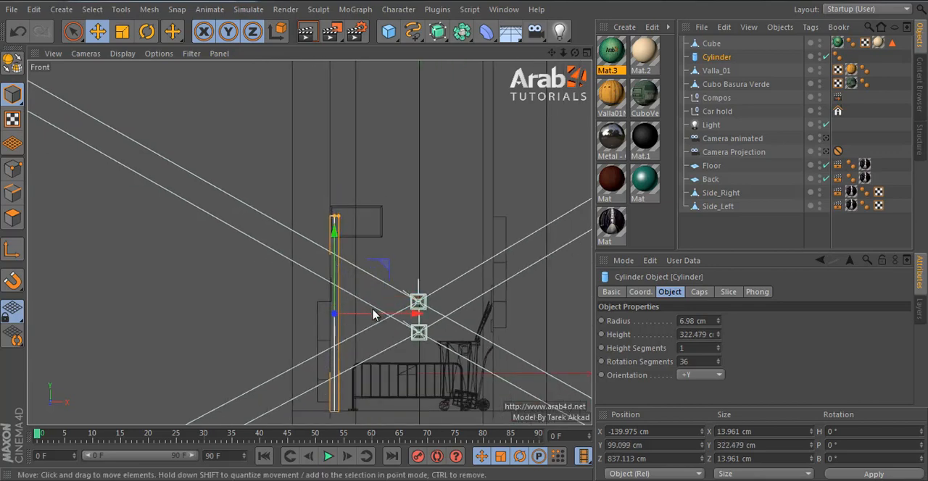
{"action": "left_click_drag", "start_coordinate": [374, 314], "coordinate": [377, 315]}
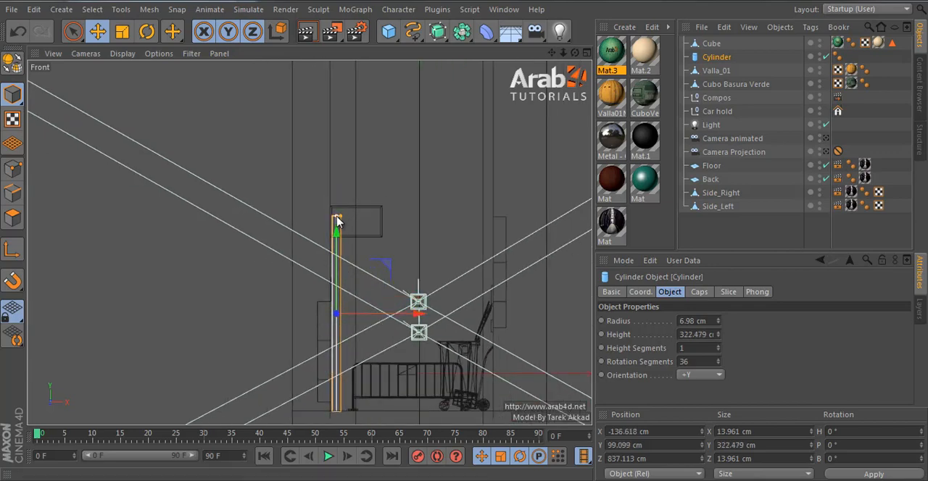
{"action": "left_click_drag", "start_coordinate": [334, 266], "coordinate": [336, 260]}
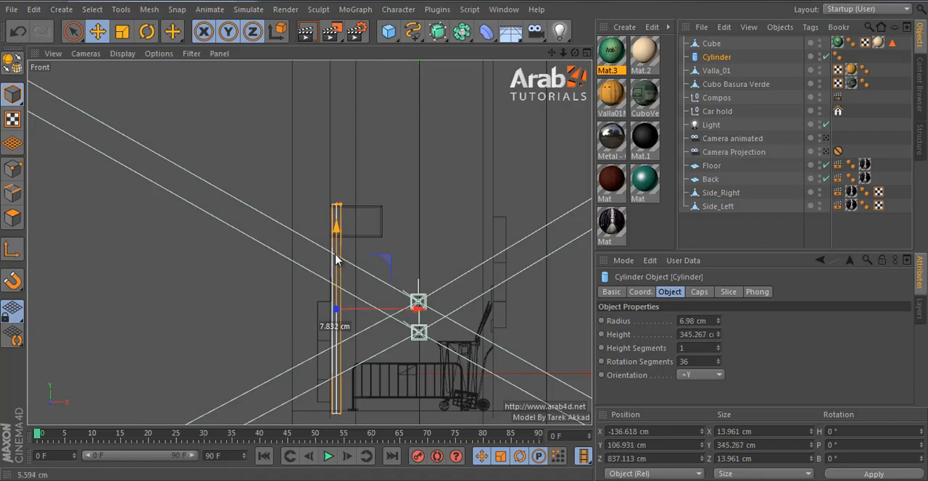
Step: In the perspective view, move the sign along X to about -86.6 cm so it sits beside the pole
{"action": "middle_click", "coordinate": [336, 260]}
{"action": "middle_click", "coordinate": [224, 169]}
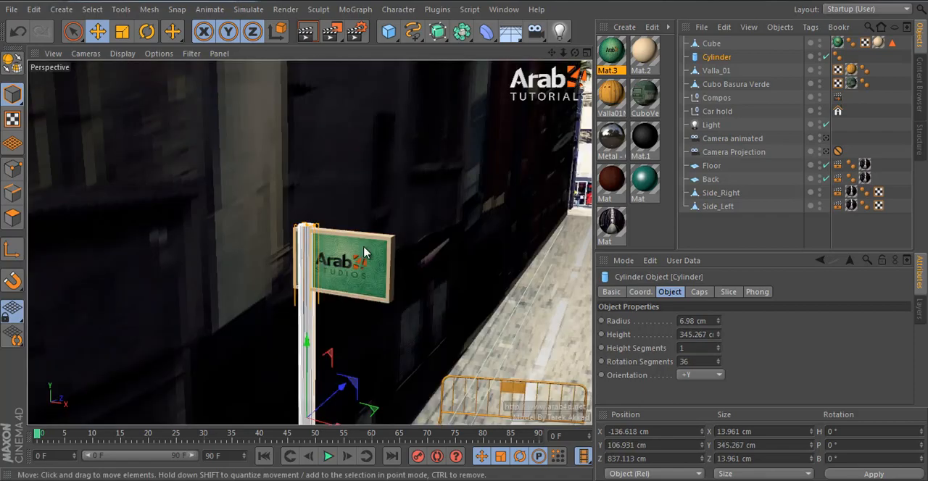
{"action": "left_click", "coordinate": [384, 285]}
{"action": "scroll", "coordinate": [385, 284], "scroll_direction": "up", "scroll_amount": 3}
{"action": "left_click_drag", "start_coordinate": [402, 259], "coordinate": [440, 263]}
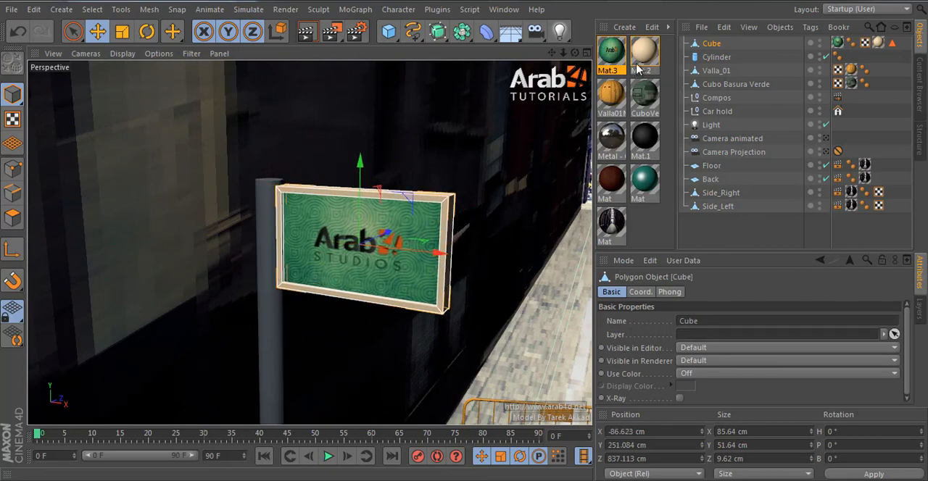
Step: Apply the reflective Metal material to the pole and render the region around the sign through Camera Projection
{"action": "left_click", "coordinate": [651, 229]}
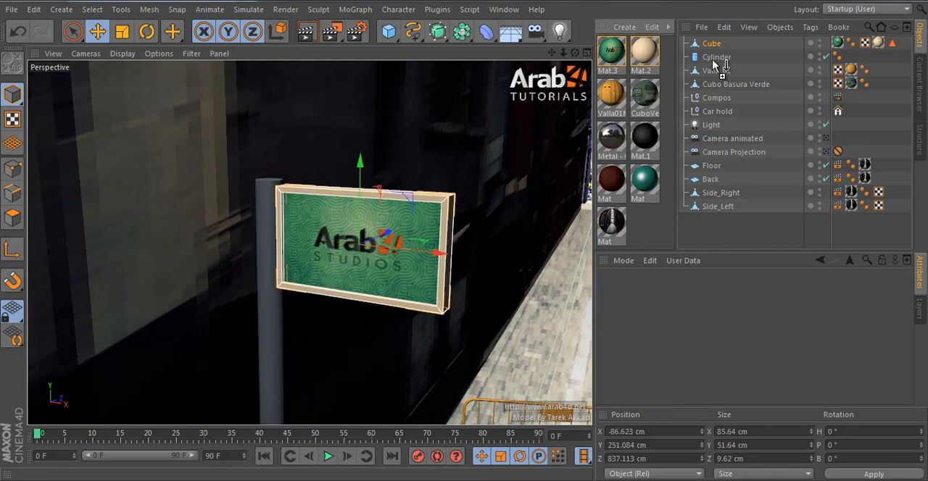
{"action": "left_click_drag", "start_coordinate": [714, 65], "coordinate": [716, 60]}
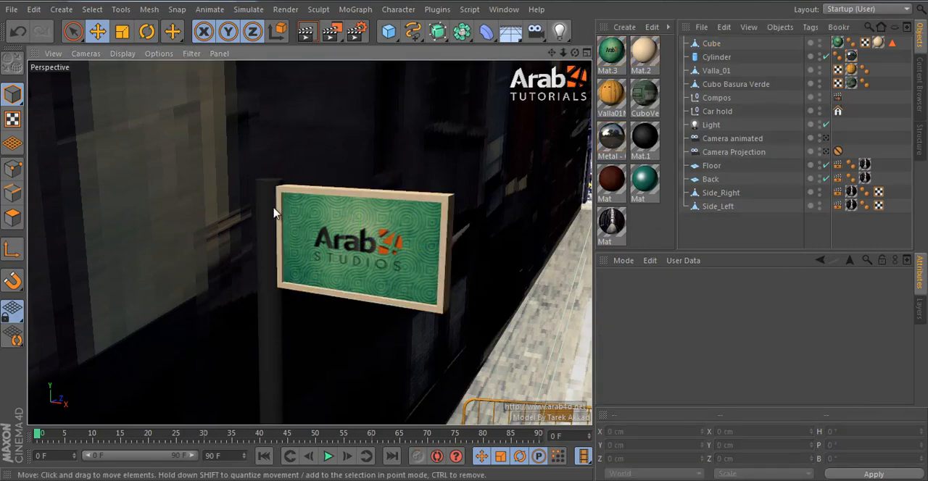
{"action": "left_click", "coordinate": [826, 154]}
{"action": "left_click_drag", "start_coordinate": [332, 32], "coordinate": [384, 52]}
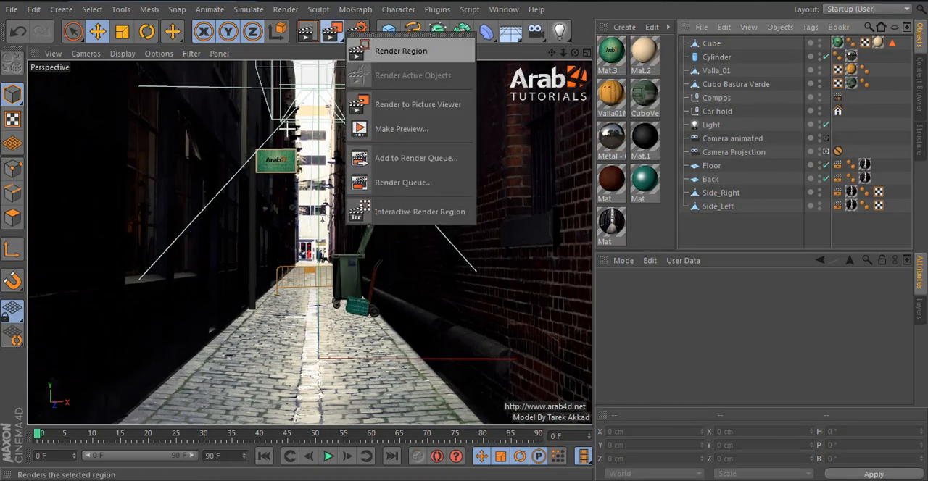
{"action": "left_click_drag", "start_coordinate": [299, 126], "coordinate": [226, 276]}
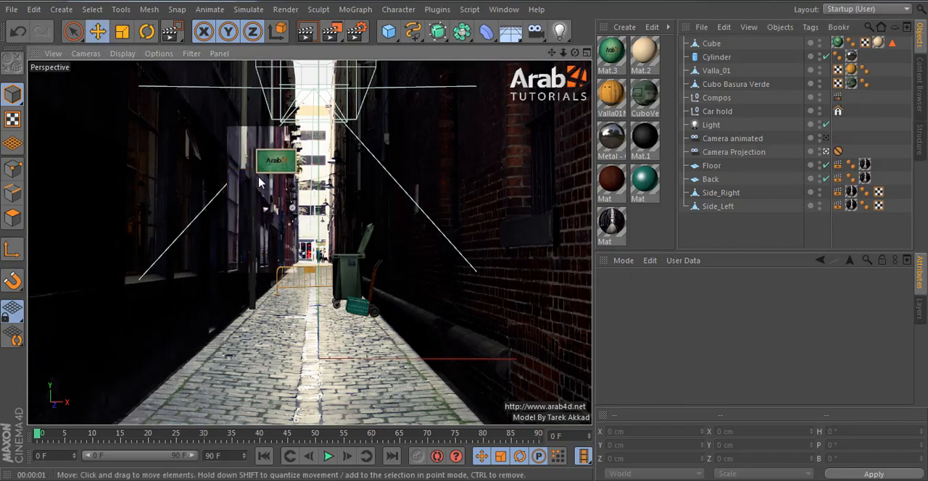
Step: Set the pole cylinder's radius to 3 cm and its rotation segments to 12
{"action": "left_click", "coordinate": [252, 172]}
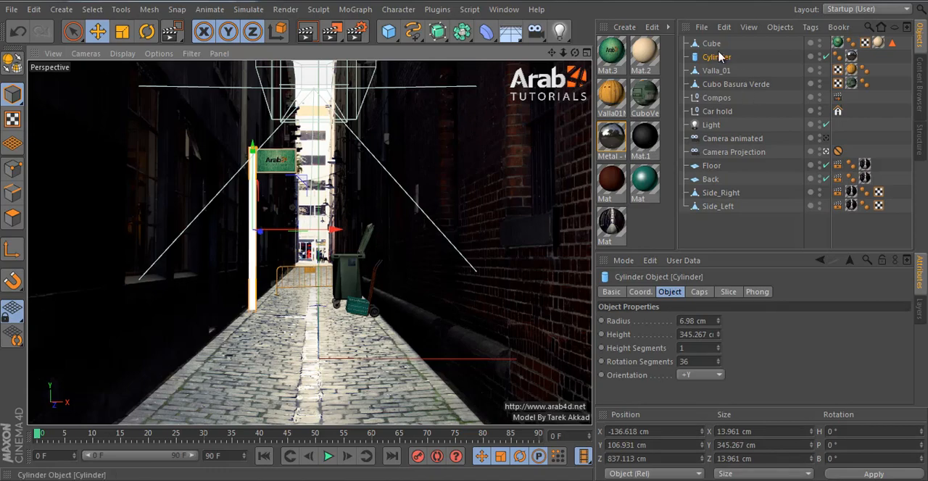
{"action": "left_click", "coordinate": [706, 321]}
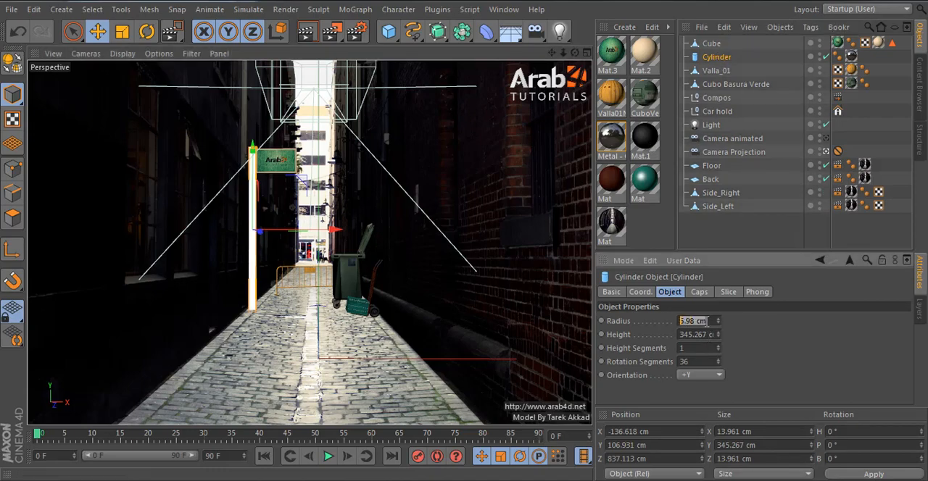
{"action": "left_click", "coordinate": [703, 361]}
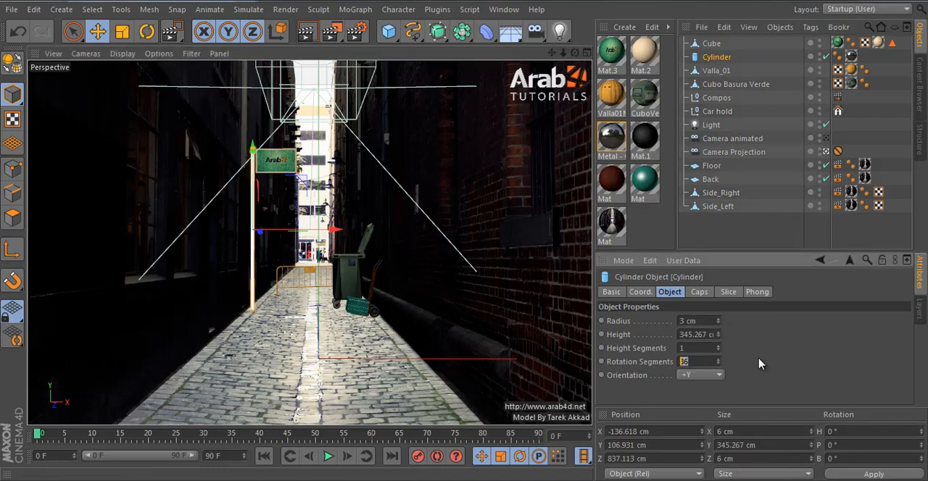
Step: Leave the projection camera and move the sign along X to about -91.1 cm, closer to the thinner pole
{"action": "left_click", "coordinate": [711, 45]}
{"action": "left_click", "coordinate": [827, 153]}
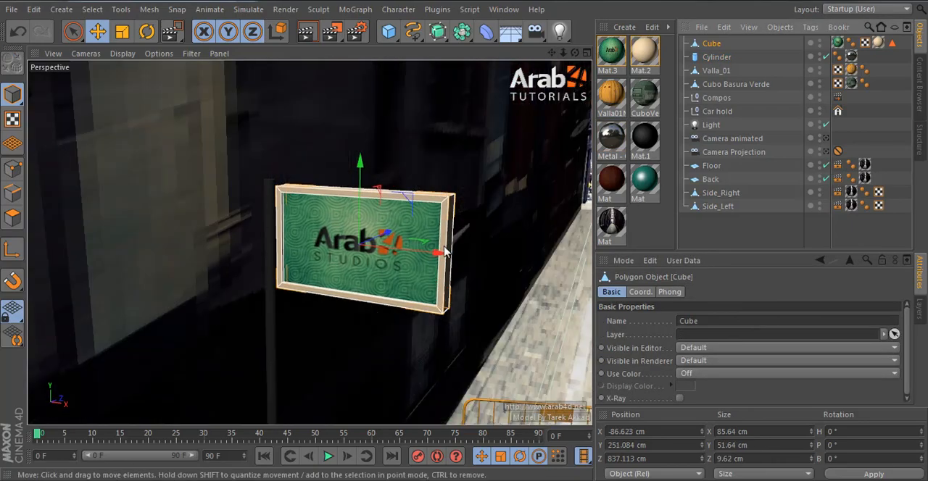
{"action": "left_click_drag", "start_coordinate": [468, 245], "coordinate": [331, 246], "text": "alt"}
{"action": "scroll", "coordinate": [332, 247], "scroll_direction": "up", "scroll_amount": 3}
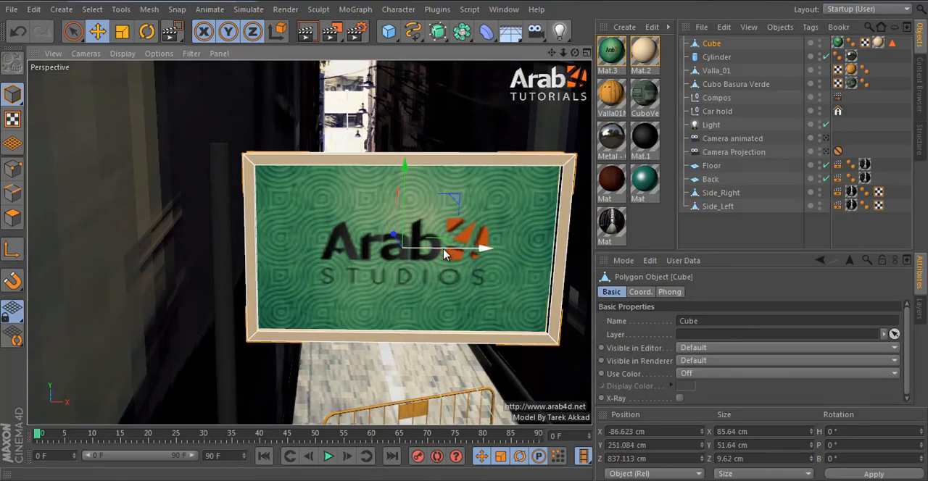
{"action": "left_click_drag", "start_coordinate": [455, 256], "coordinate": [274, 174]}
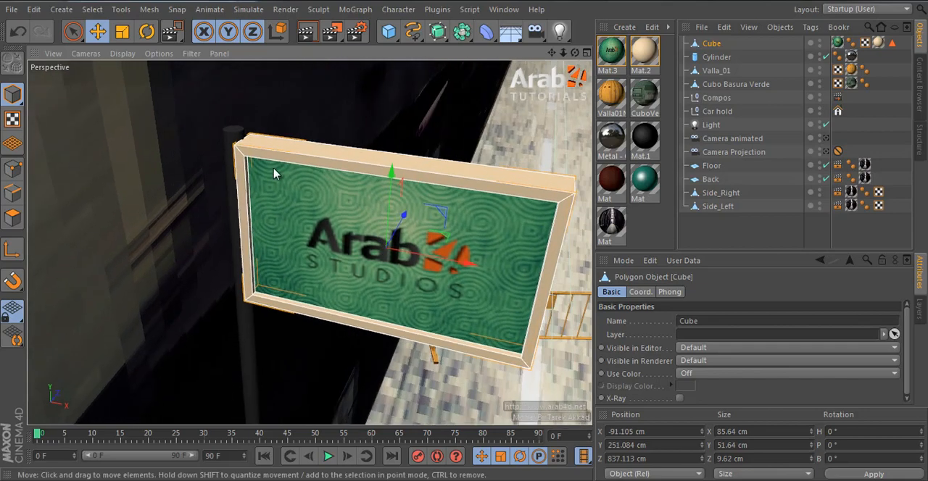
Step: Make the pole cylinder editable and optimize its polygon mesh
{"action": "left_click", "coordinate": [227, 136]}
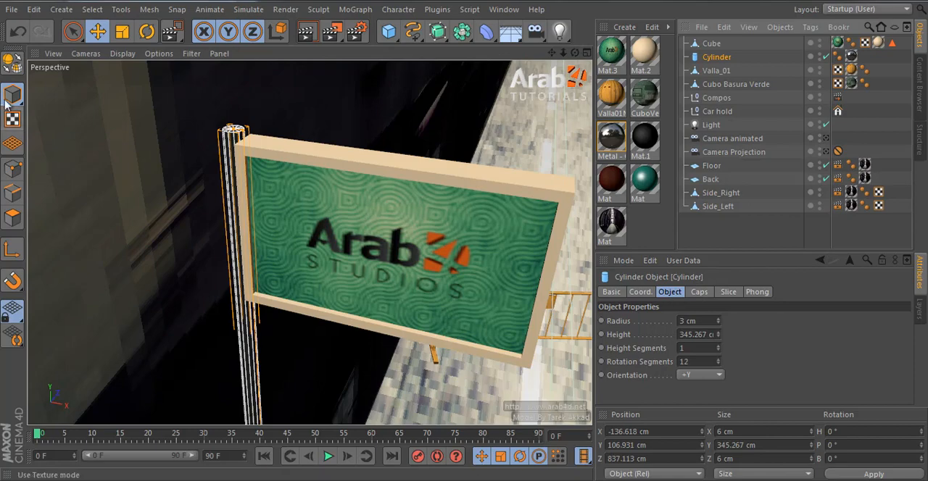
{"action": "left_click", "coordinate": [12, 63]}
{"action": "left_click", "coordinate": [13, 218]}
{"action": "right_click", "coordinate": [461, 221]}
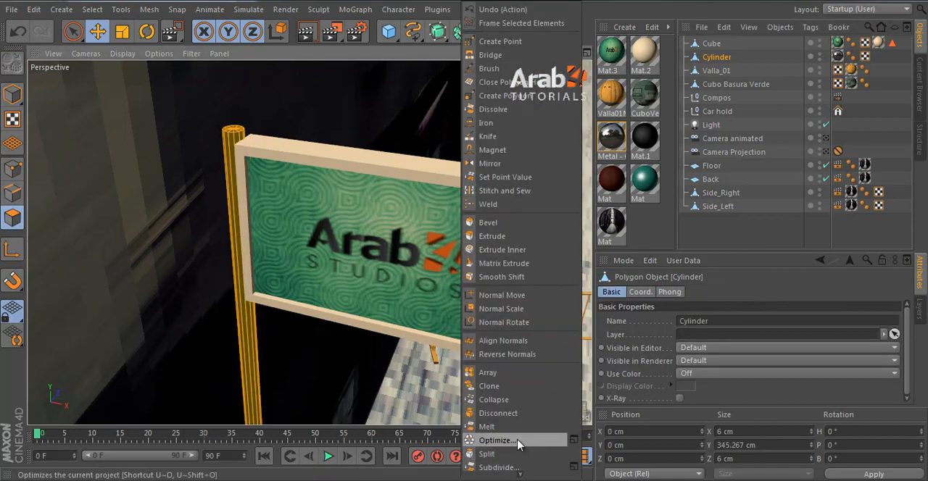
{"action": "left_click", "coordinate": [514, 440]}
Step: Widen the pole's top face outward to about 12 cm with Extrude Inner and extrude it up 4.38 cm as a cap
{"action": "left_click", "coordinate": [73, 31]}
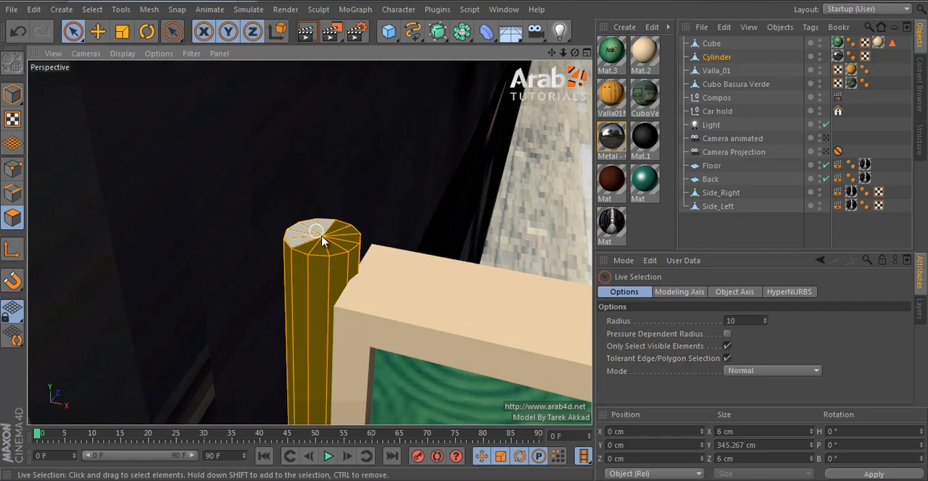
{"action": "left_click", "coordinate": [323, 240]}
{"action": "key", "text": "d"}
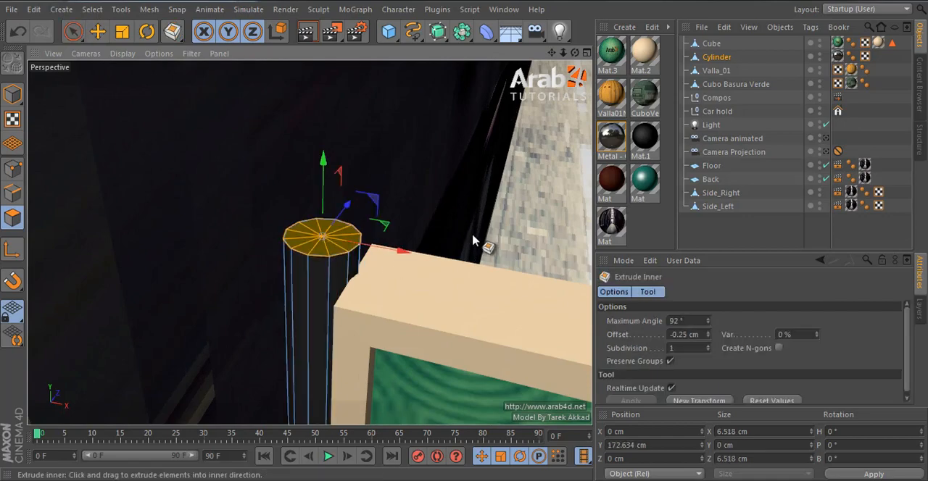
{"action": "mouse_move", "coordinate": [472, 241]}
{"action": "left_mouse_down"}
{"action": "mouse_move", "coordinate": [529, 225]}
{"action": "mouse_move", "coordinate": [465, 240]}
{"action": "left_mouse_up"}
{"action": "left_click_drag", "start_coordinate": [372, 271], "coordinate": [374, 256], "text": "alt"}
{"action": "scroll", "coordinate": [374, 258], "scroll_direction": "down", "scroll_amount": 3}
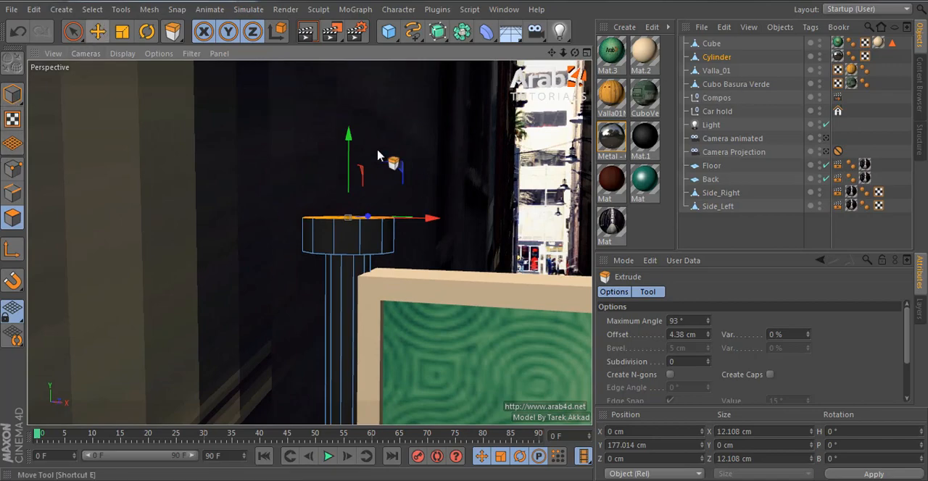
{"action": "scroll", "coordinate": [437, 203], "scroll_direction": "up", "scroll_amount": 3}
{"action": "left_click_drag", "start_coordinate": [391, 238], "coordinate": [389, 222], "text": "alt"}
Step: Bevel the upper and lower outer edge loops of the pole's cap with an inner offset of 0.43 cm
{"action": "left_click", "coordinate": [11, 191]}
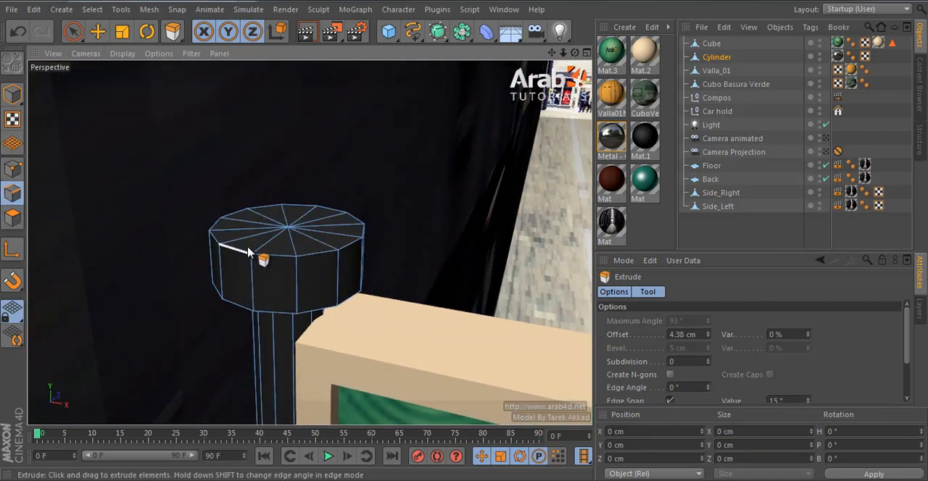
{"action": "key", "text": "u"}
{"action": "key", "text": "l"}
{"action": "left_click", "coordinate": [328, 268]}
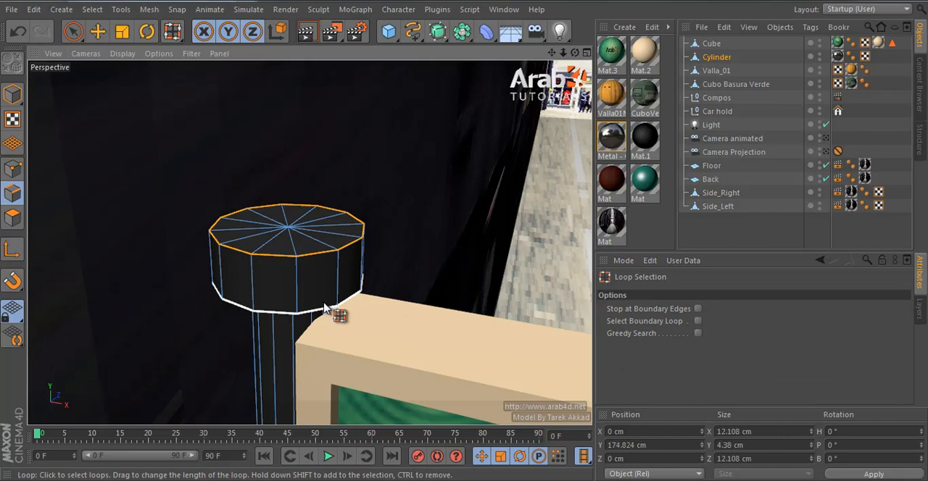
{"action": "left_click", "coordinate": [324, 305], "text": "shift"}
{"action": "key", "text": "m"}
{"action": "key", "text": "s"}
{"action": "left_click_drag", "start_coordinate": [462, 234], "coordinate": [466, 235]}
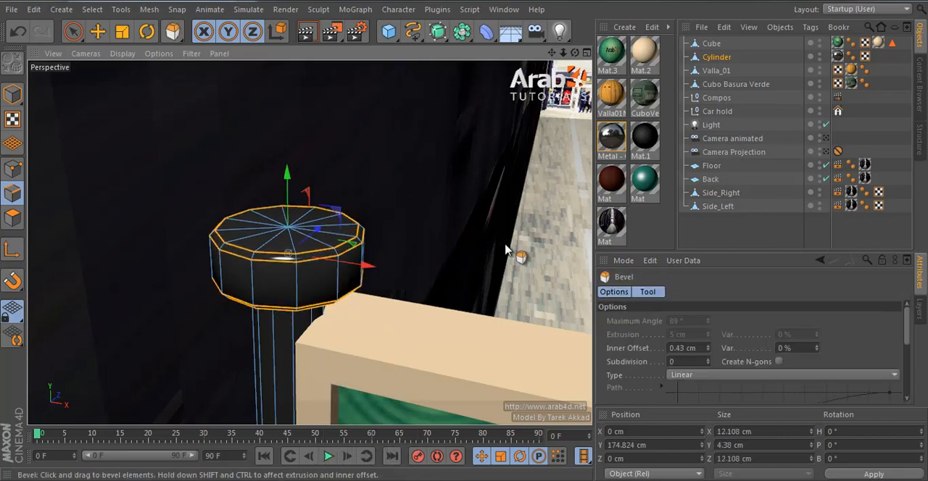
Step: Set the Phong Angle of the pole's Phong tag to 43° and return to editing the pole as a whole object
{"action": "left_click", "coordinate": [852, 58]}
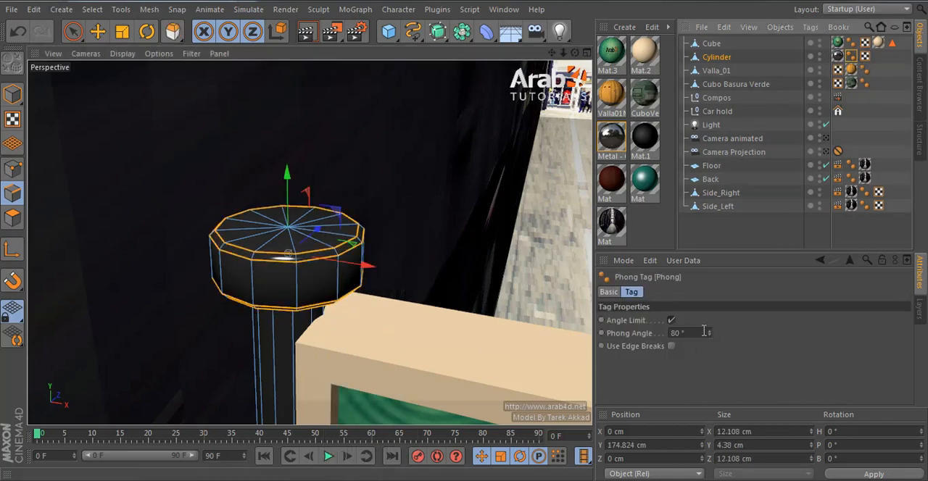
{"action": "left_click_drag", "start_coordinate": [710, 333], "coordinate": [710, 331]}
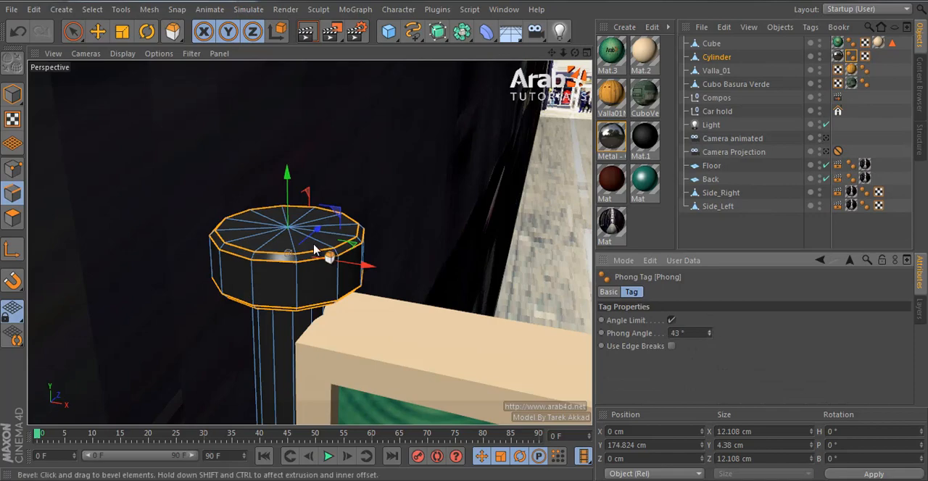
{"action": "left_click", "coordinate": [13, 95]}
{"action": "left_click", "coordinate": [121, 31]}
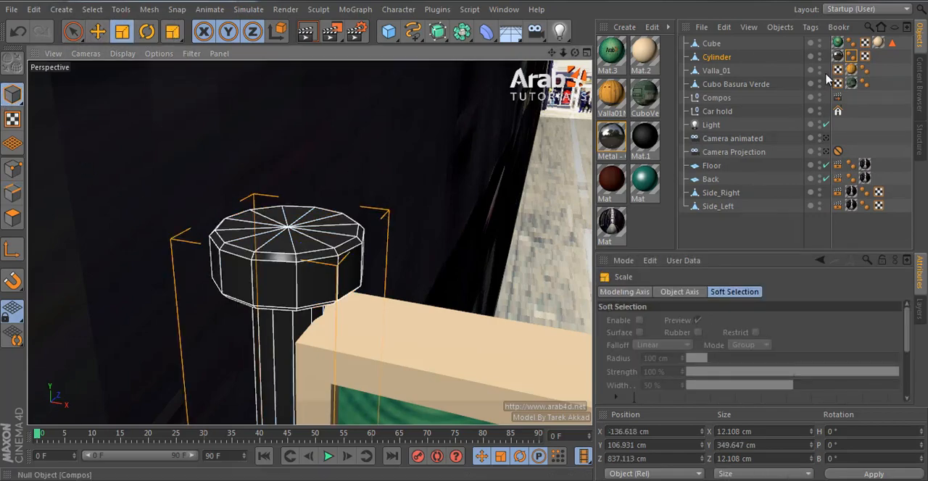
Step: Look through the Camera Projection camera, copy the name of the Camera animated object and delete that camera
{"action": "left_click", "coordinate": [826, 151]}
{"action": "left_click", "coordinate": [97, 31]}
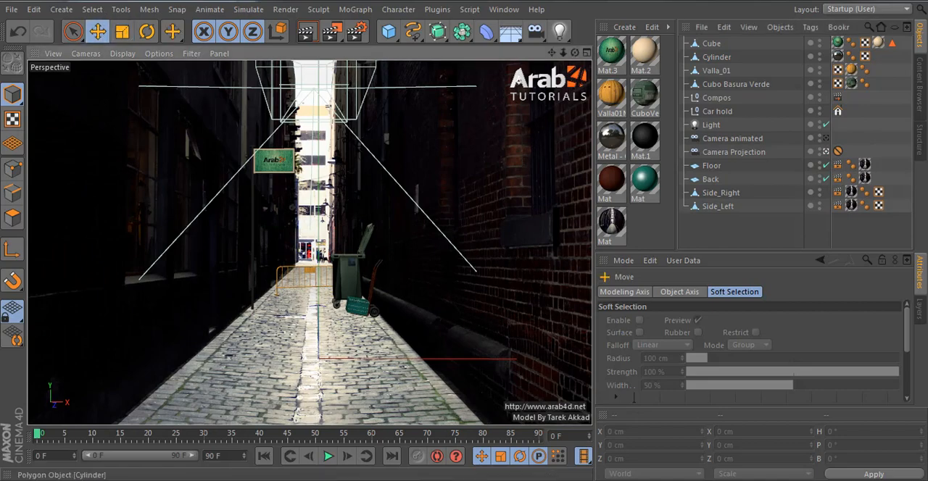
{"action": "left_click", "coordinate": [742, 141]}
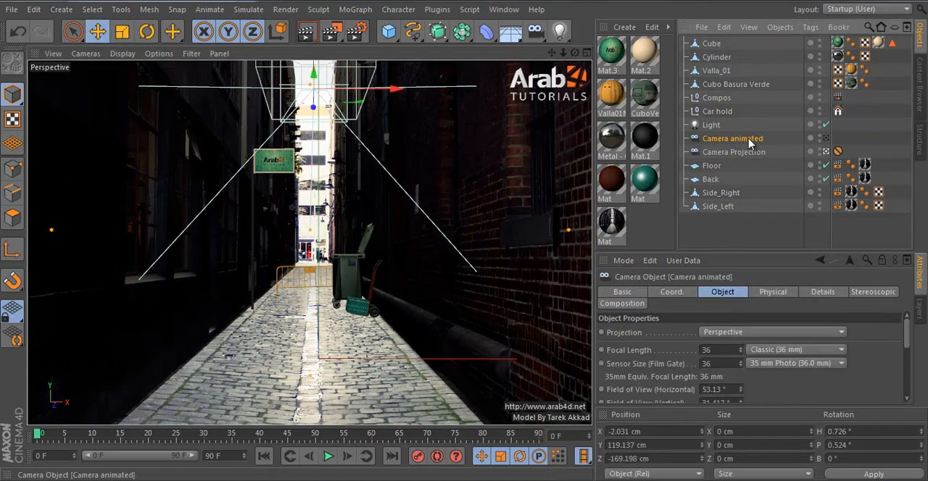
{"action": "double_click", "coordinate": [752, 141]}
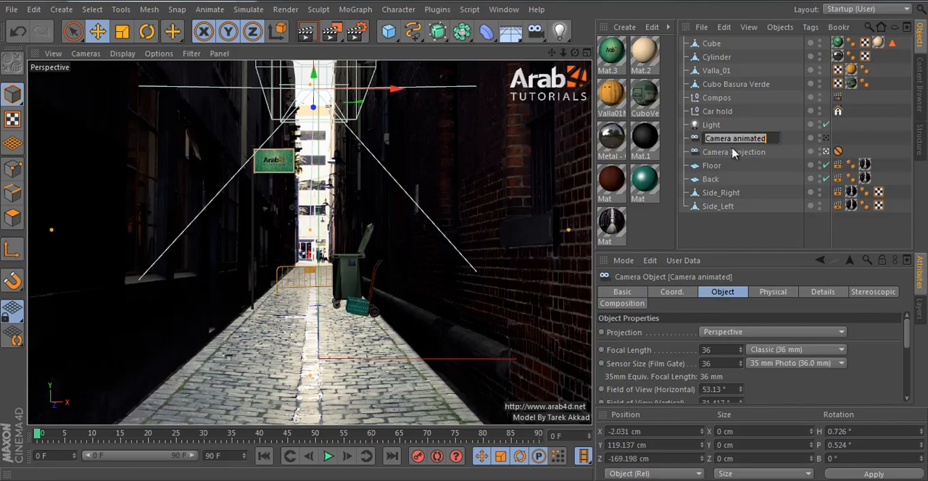
{"action": "key", "text": "Return"}
{"action": "key", "text": "Delete"}
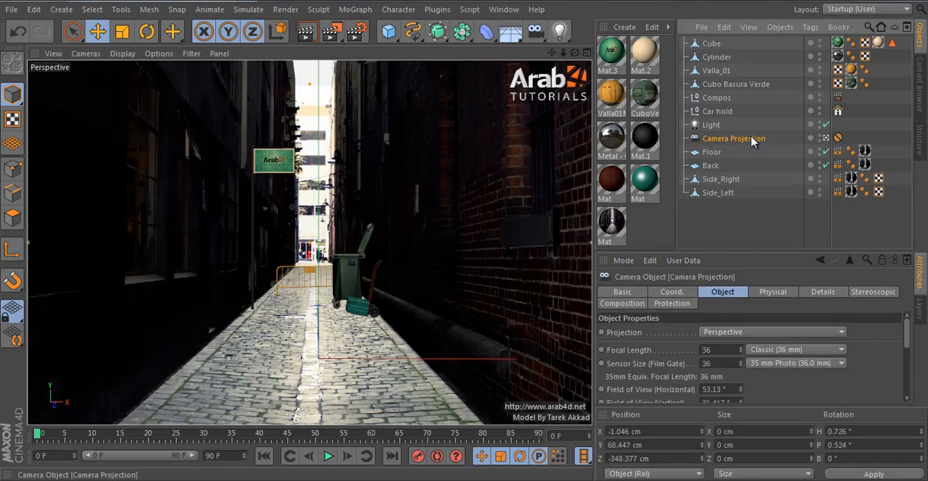
Step: Duplicate the Camera Projection camera, look through the copy and remove the copy's Protection tag
{"action": "left_click_drag", "start_coordinate": [734, 136], "coordinate": [732, 135], "text": "ctrl"}
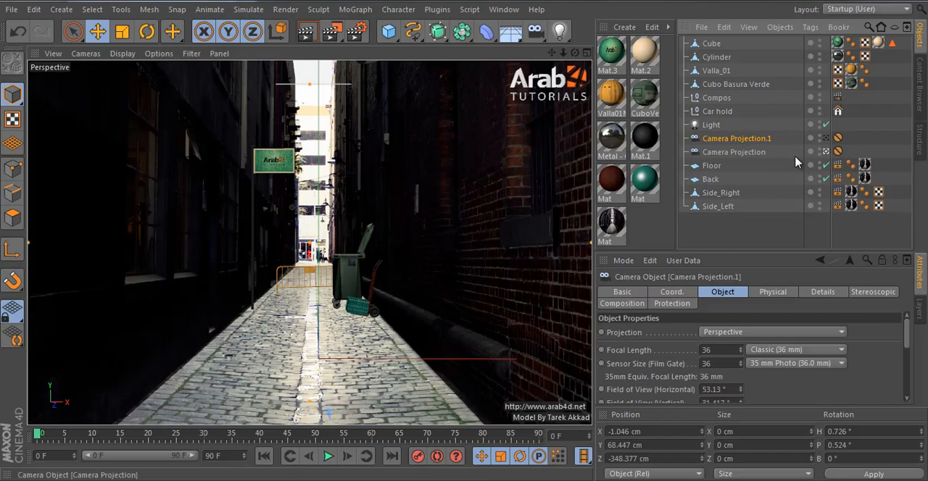
{"action": "left_click", "coordinate": [837, 138]}
{"action": "key", "text": "Delete"}
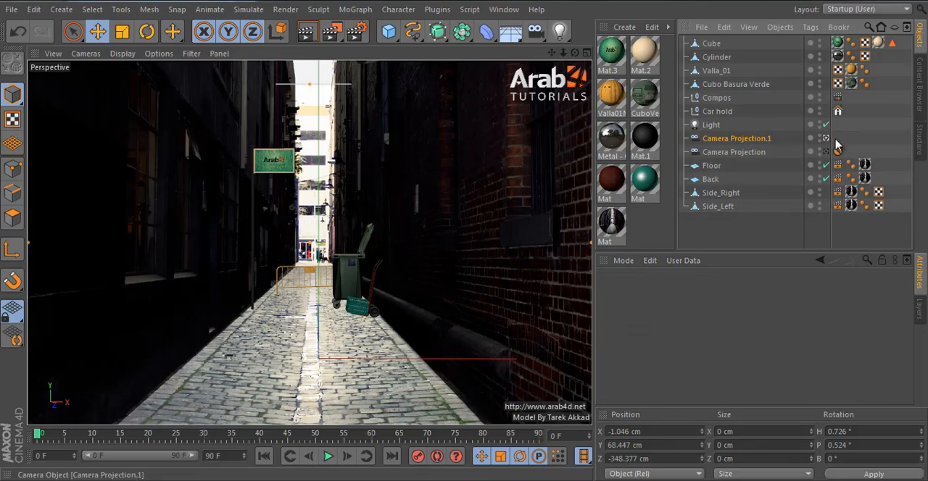
Step: Rename the duplicated camera as Camera animated
{"action": "left_click", "coordinate": [768, 140]}
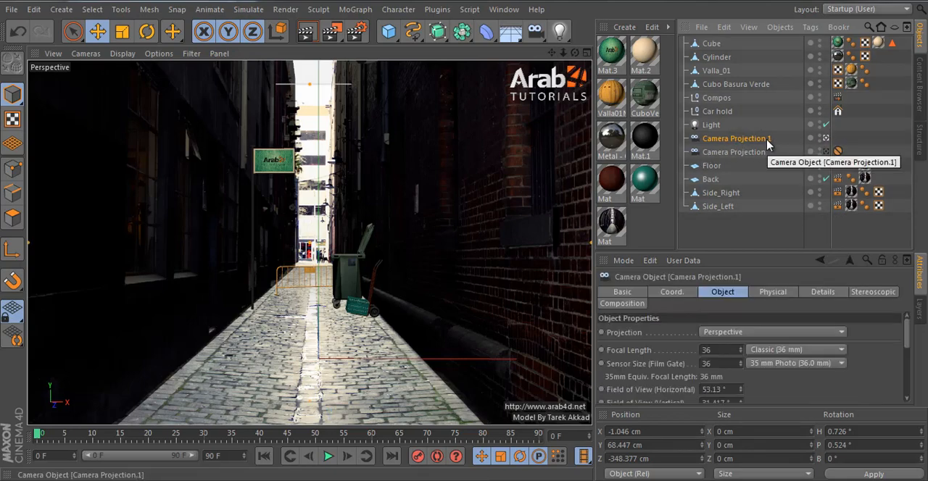
{"action": "double_click", "coordinate": [769, 142]}
{"action": "key", "text": "Return"}
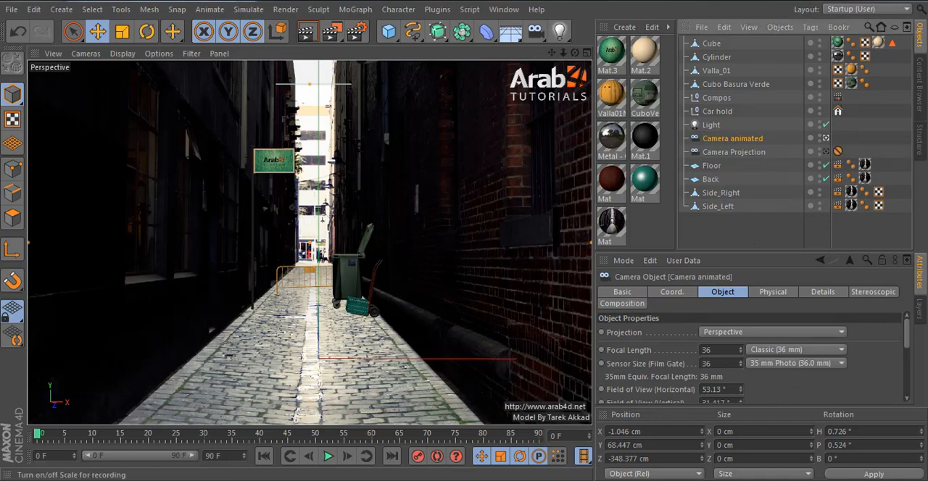
Step: Move the timeline to frame 90
{"action": "left_click_drag", "start_coordinate": [521, 435], "coordinate": [566, 451]}
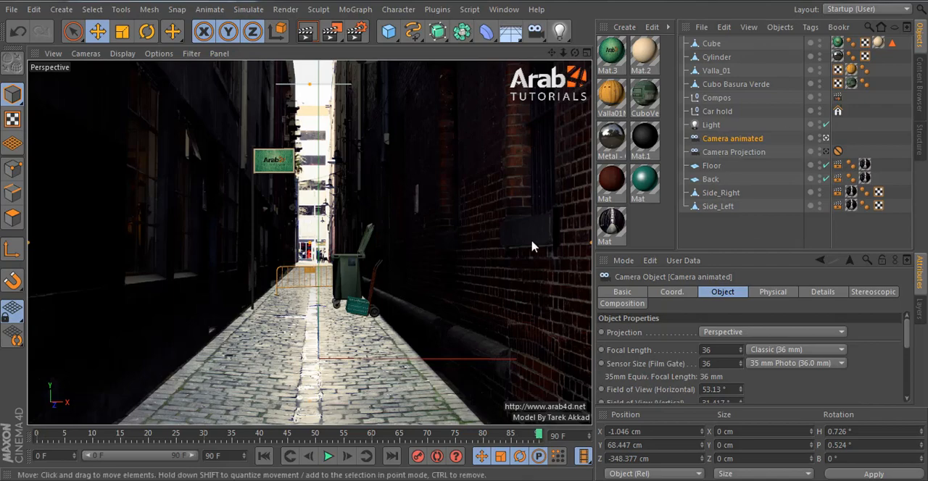
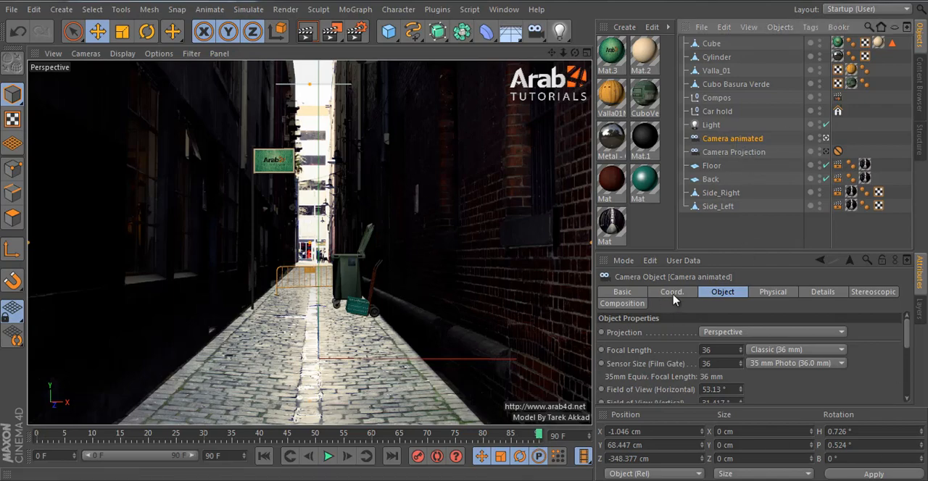
Step: Record a keyframe for Camera animated at frame 90 and return the timeline to frame 0
{"action": "left_click", "coordinate": [419, 462]}
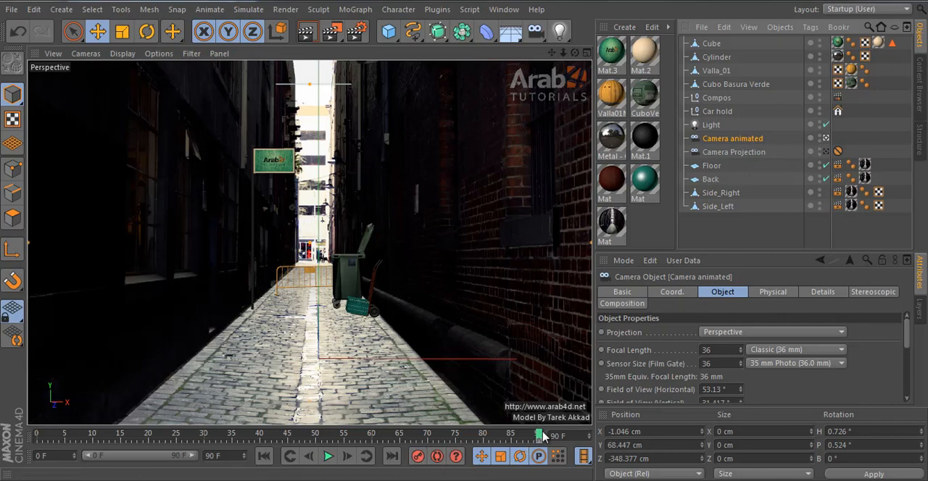
{"action": "left_click_drag", "start_coordinate": [541, 435], "coordinate": [484, 438]}
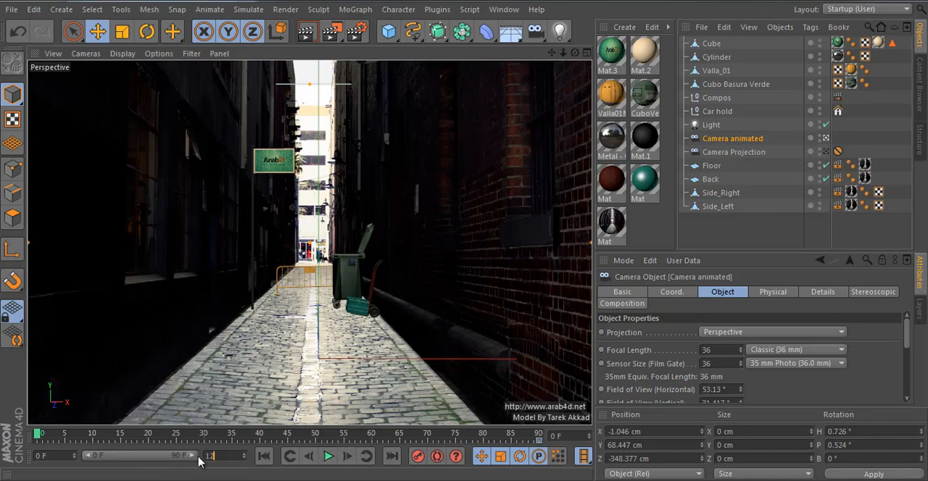
Step: Extend the animation to 120 frames and shift the camera's last keyframe to frame 120
{"action": "left_click_drag", "start_coordinate": [183, 457], "coordinate": [216, 456]}
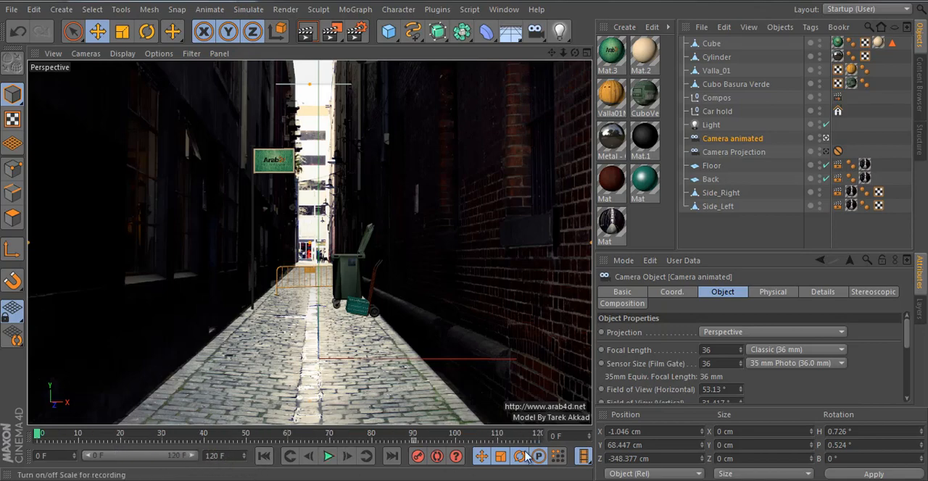
{"action": "left_click_drag", "start_coordinate": [414, 441], "coordinate": [545, 440]}
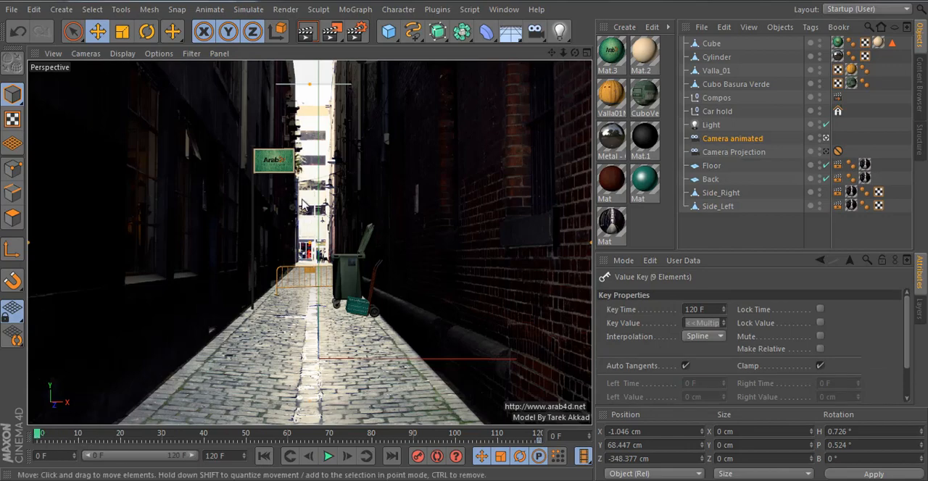
Step: At frame 0, move Camera animated forward into the alley to about Z 357 cm, test-rendering a region of the alley on the way
{"action": "scroll", "coordinate": [303, 205], "scroll_direction": "up", "scroll_amount": 5}
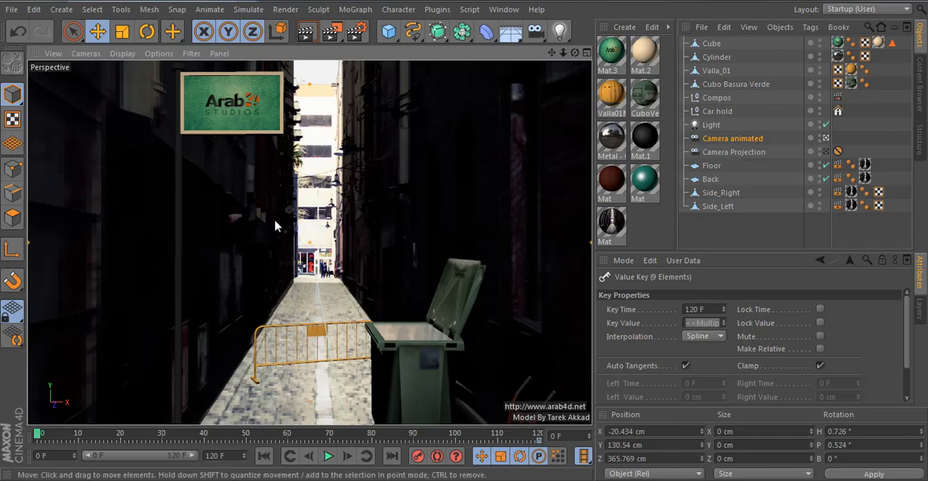
{"action": "scroll", "coordinate": [276, 226], "scroll_direction": "up", "scroll_amount": 1}
{"action": "left_click_drag", "start_coordinate": [332, 31], "coordinate": [377, 51]}
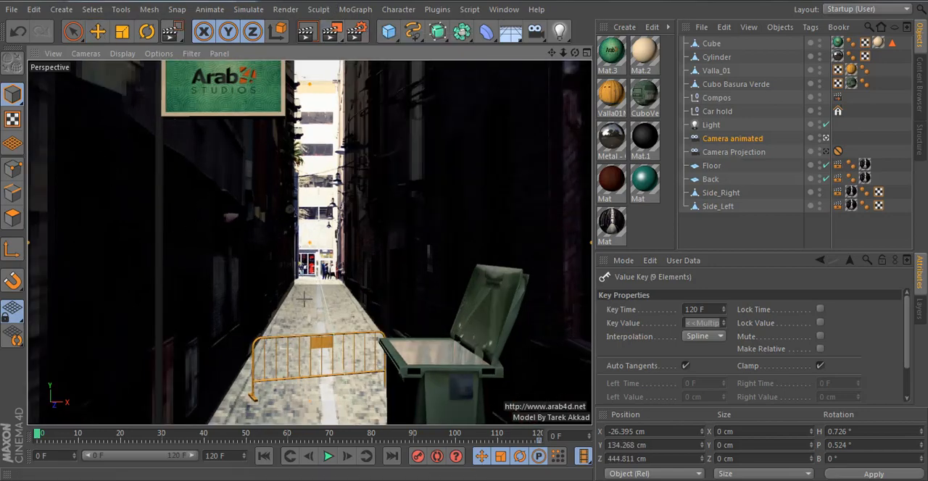
{"action": "left_click_drag", "start_coordinate": [105, 138], "coordinate": [355, 337]}
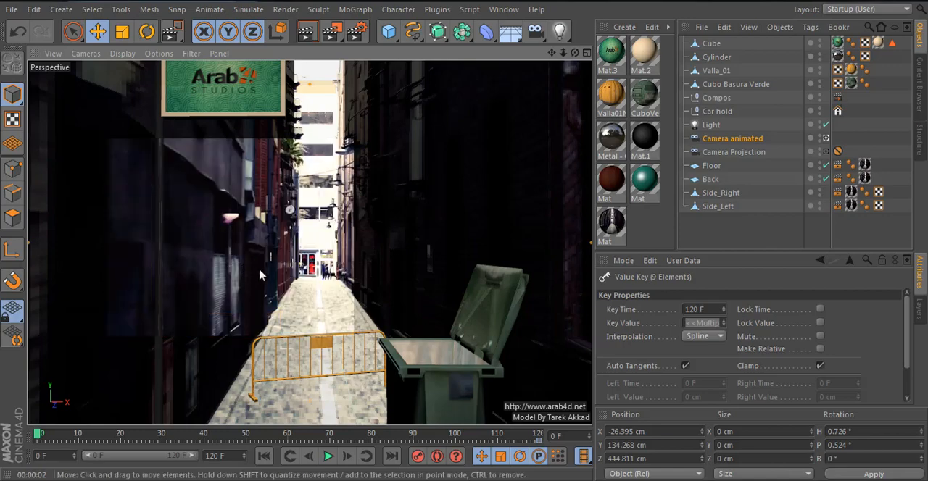
{"action": "scroll", "coordinate": [260, 275], "scroll_direction": "down", "scroll_amount": 1}
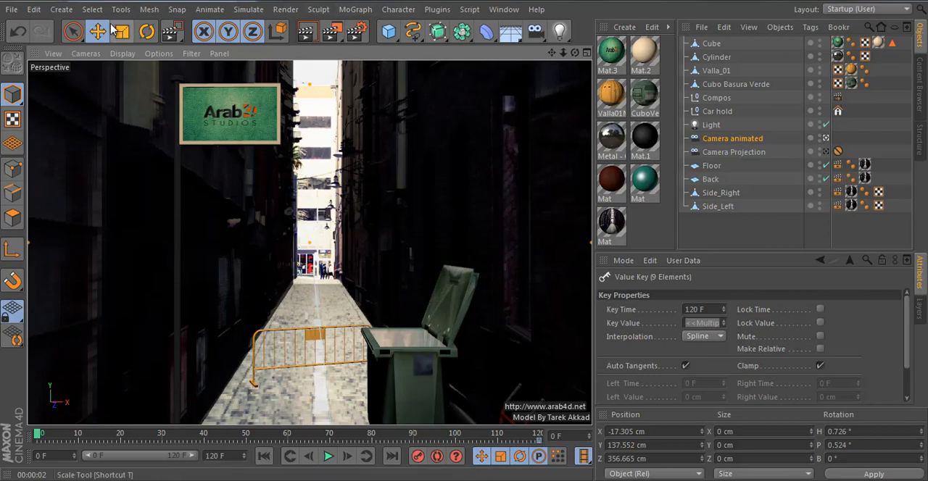
Step: Rotate Camera animated in the front view to a bank of about -24° and check the tilt through the camera
{"action": "left_click", "coordinate": [147, 31]}
{"action": "middle_click", "coordinate": [417, 292]}
{"action": "middle_click", "coordinate": [417, 292]}
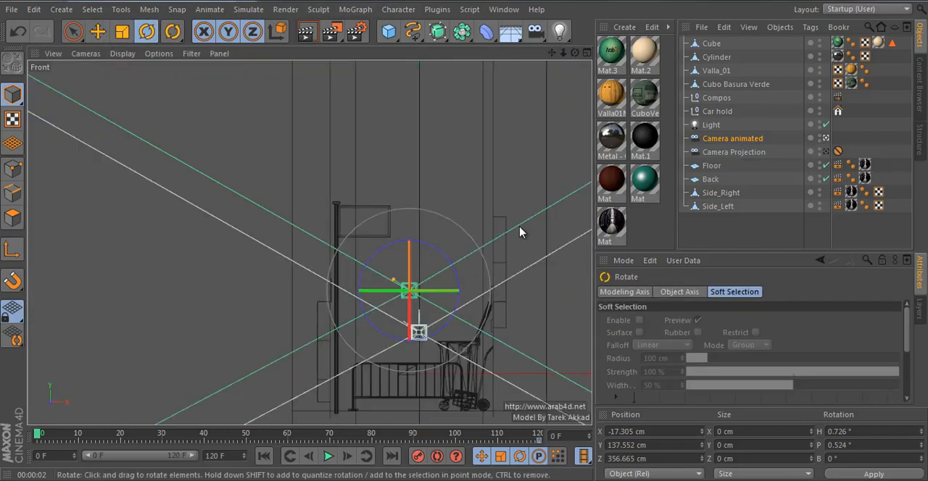
{"action": "left_click_drag", "start_coordinate": [529, 233], "coordinate": [491, 196]}
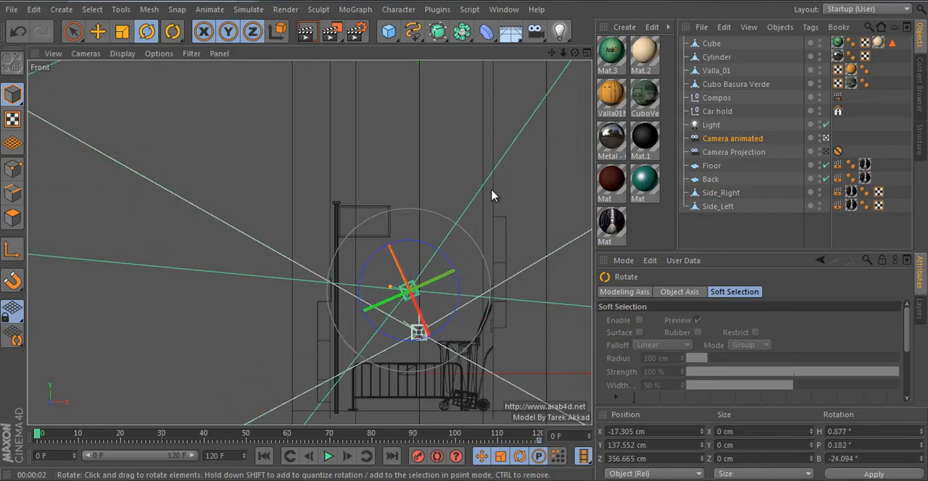
{"action": "middle_click", "coordinate": [368, 280]}
{"action": "middle_click", "coordinate": [267, 165]}
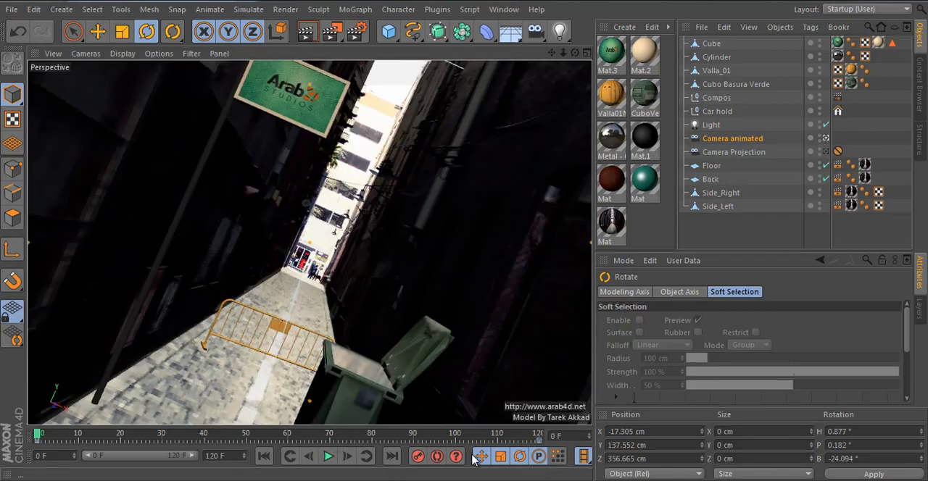
Step: Try banking the camera the opposite way to about 23° and undo that rotation
{"action": "middle_click", "coordinate": [443, 305]}
{"action": "middle_click", "coordinate": [474, 328]}
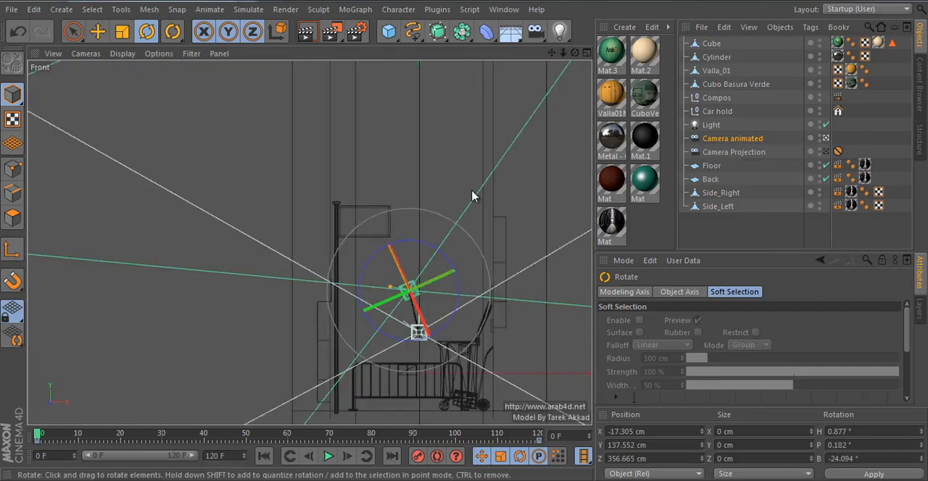
{"action": "left_click_drag", "start_coordinate": [472, 196], "coordinate": [530, 275]}
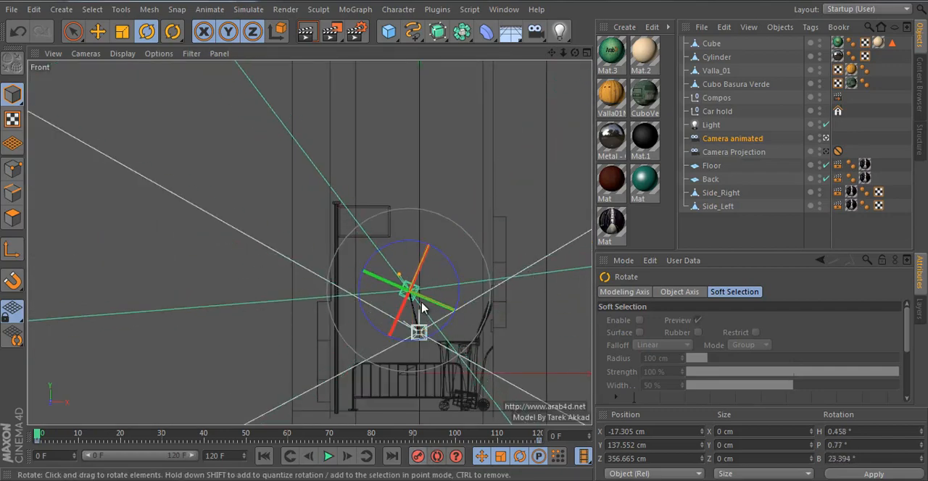
{"action": "middle_click", "coordinate": [422, 303]}
{"action": "middle_click", "coordinate": [216, 204]}
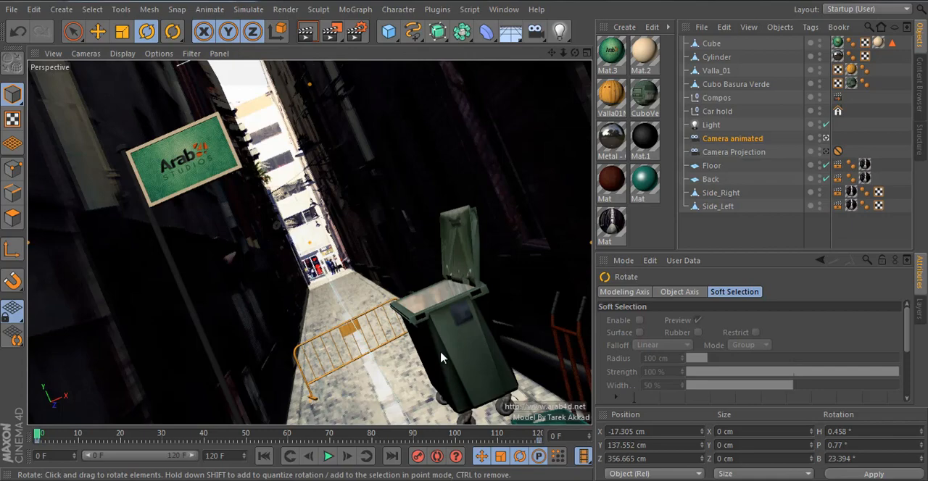
{"action": "middle_click", "coordinate": [442, 357]}
{"action": "key", "text": "ctrl+z"}
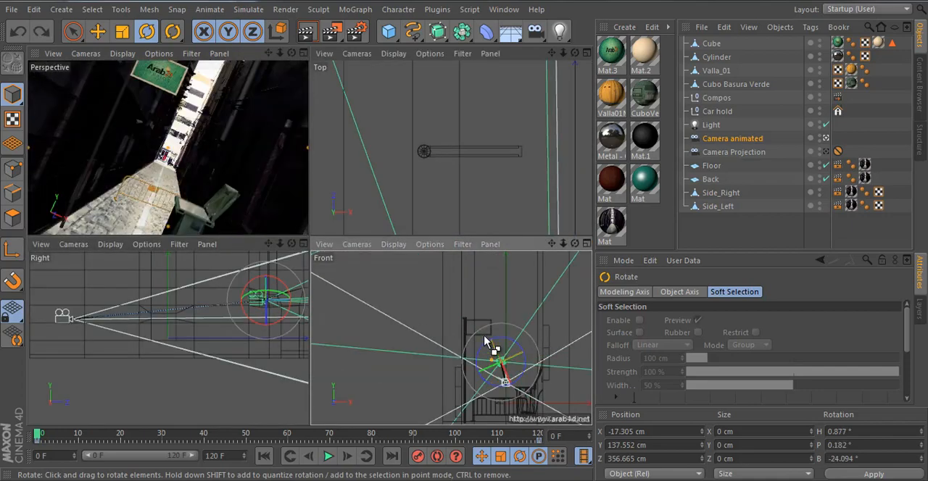
Step: Keyframe the tilted camera at frame 0, and keyframe it level at frame 60 with heading, pitch and bank at 0°
{"action": "middle_click", "coordinate": [240, 193]}
{"action": "left_click_drag", "start_coordinate": [42, 434], "coordinate": [290, 435]}
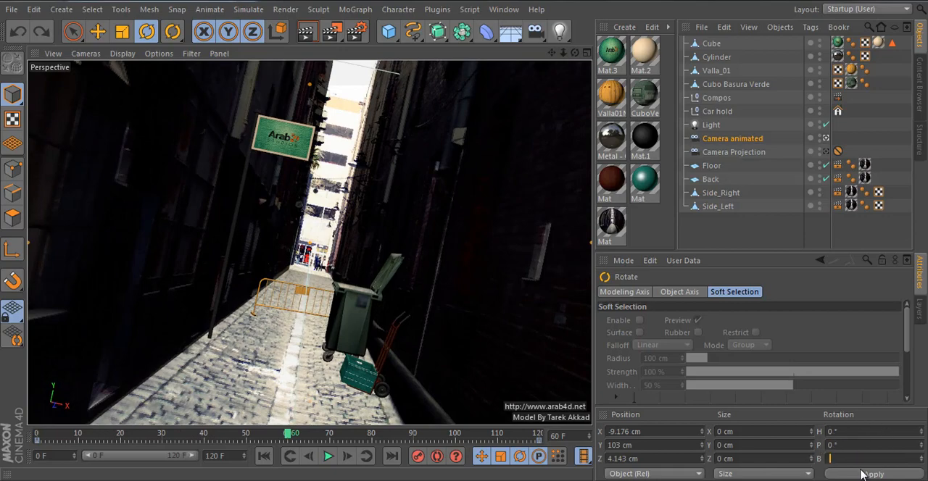
{"action": "left_click", "coordinate": [862, 475]}
Step: Scrub through the camera animation and examine the frame 60 keyframe and the camera's motion path in the right view
{"action": "left_click", "coordinate": [99, 435]}
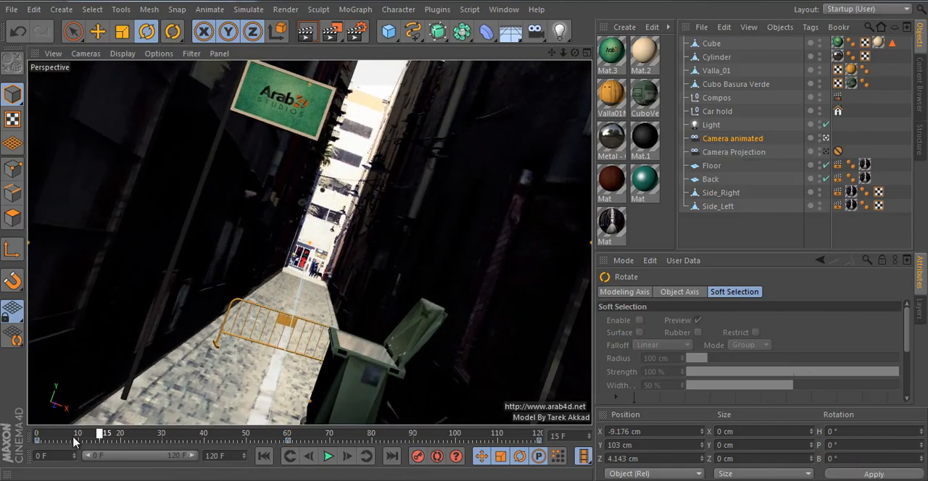
{"action": "left_click_drag", "start_coordinate": [74, 442], "coordinate": [250, 442]}
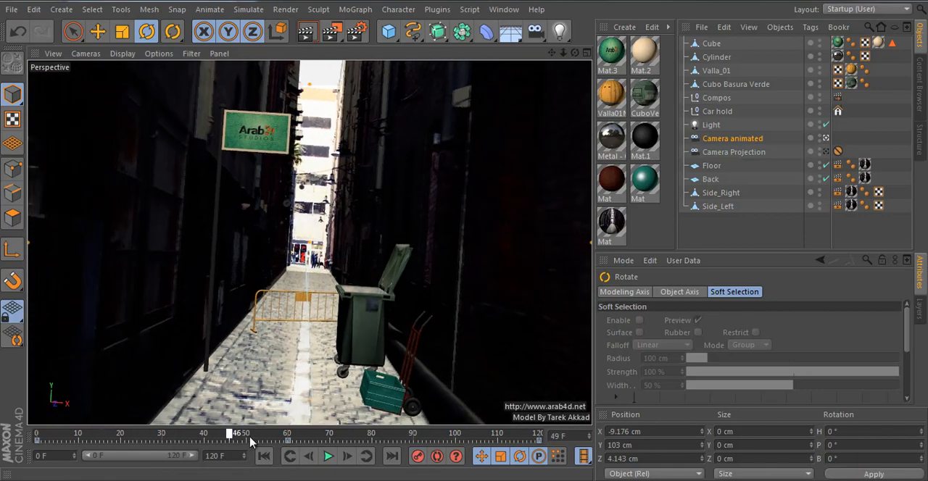
{"action": "left_click", "coordinate": [290, 441]}
{"action": "left_click", "coordinate": [290, 440]}
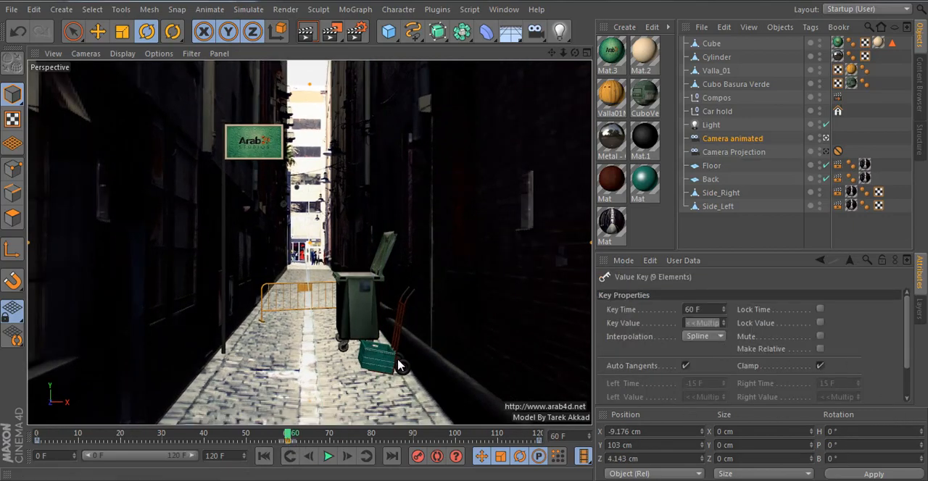
{"action": "middle_click", "coordinate": [401, 333]}
{"action": "middle_click", "coordinate": [217, 310]}
{"action": "scroll", "coordinate": [318, 198], "scroll_direction": "up", "scroll_amount": 3}
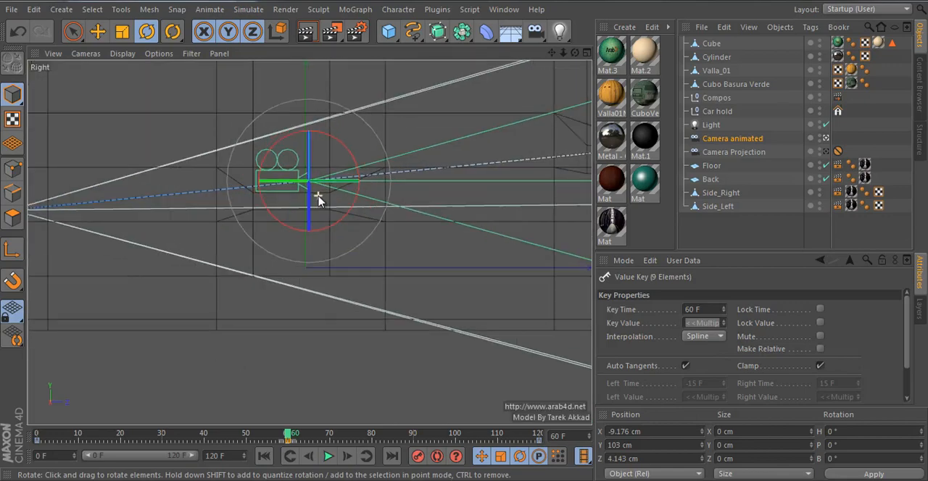
{"action": "scroll", "coordinate": [318, 197], "scroll_direction": "down", "scroll_amount": 3}
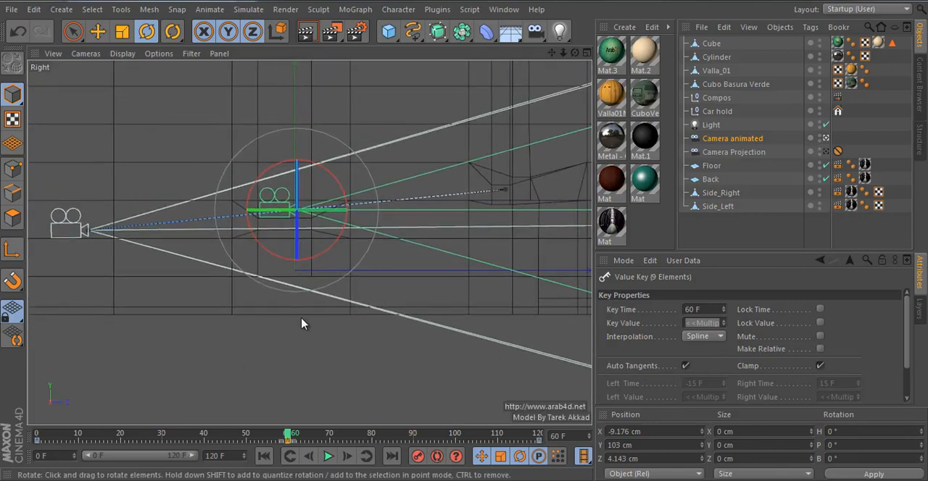
{"action": "middle_click", "coordinate": [342, 347]}
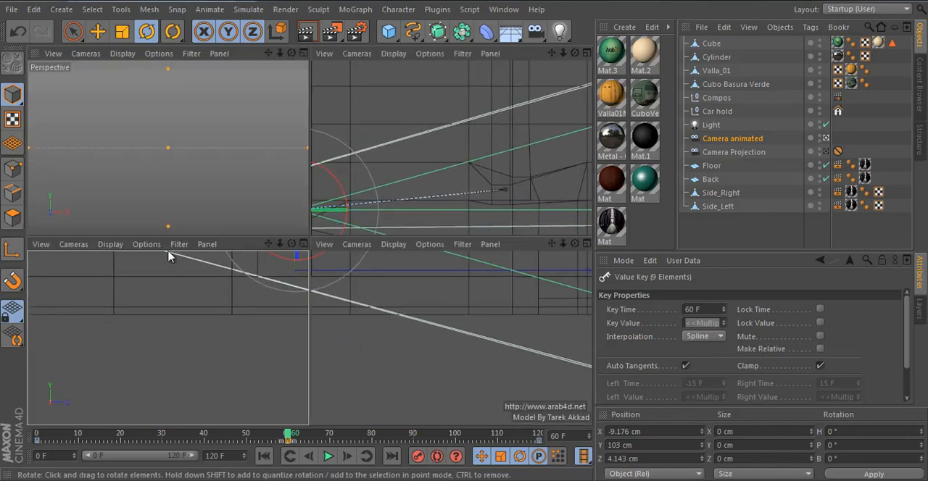
{"action": "left_click_drag", "start_coordinate": [222, 439], "coordinate": [528, 451]}
{"action": "middle_click", "coordinate": [210, 192]}
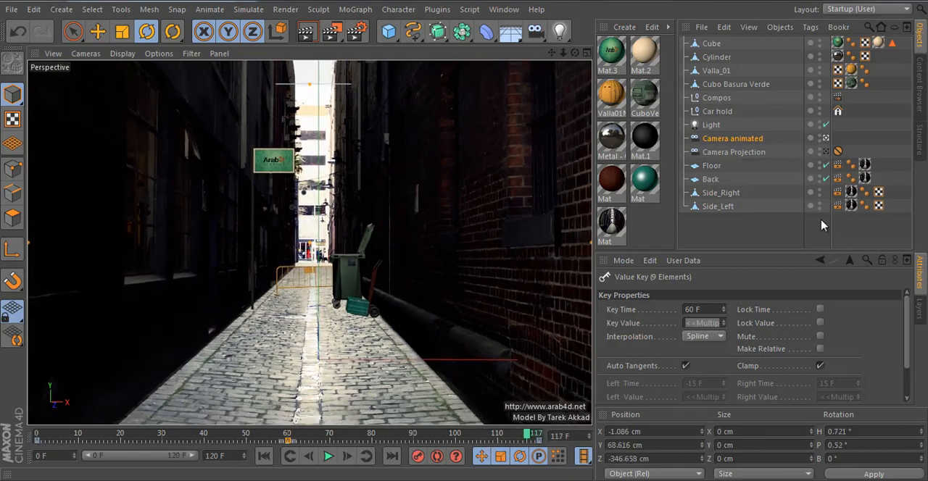
Step: Move the sign, its pole, the barrier, the trash bin, Compos and Car hold together toward the camera to about Z 825 cm
{"action": "left_click", "coordinate": [821, 222]}
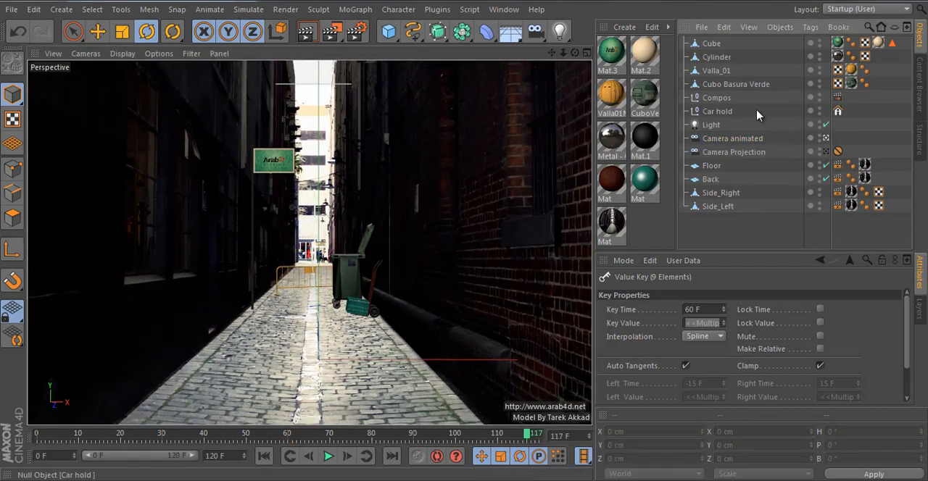
{"action": "left_click", "coordinate": [722, 84]}
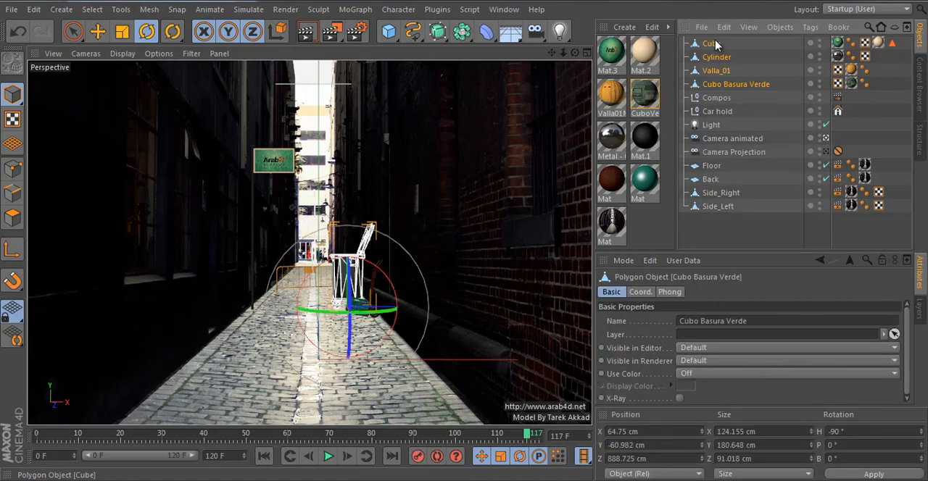
{"action": "left_click", "coordinate": [711, 43], "text": "shift"}
{"action": "left_click", "coordinate": [716, 97]}
{"action": "left_click", "coordinate": [712, 44], "text": "shift"}
{"action": "left_click", "coordinate": [717, 111]}
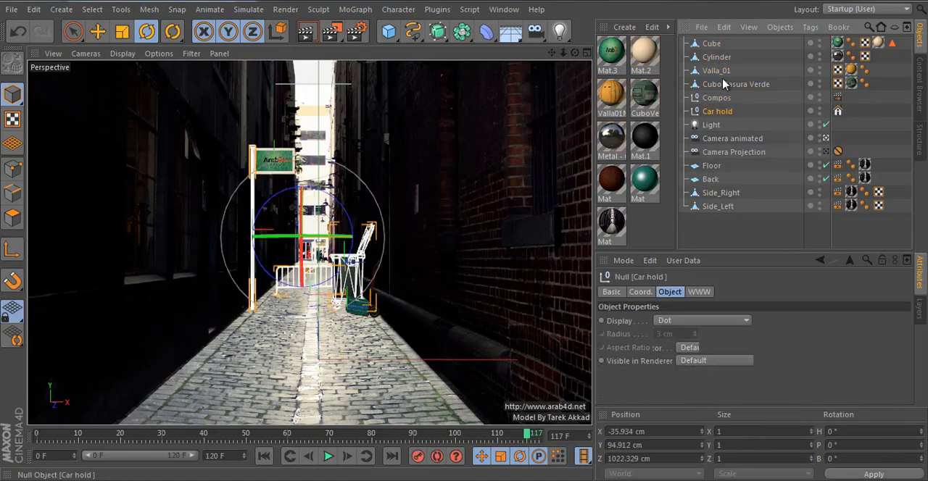
{"action": "left_click", "coordinate": [711, 43], "text": "shift"}
{"action": "left_click", "coordinate": [97, 32]}
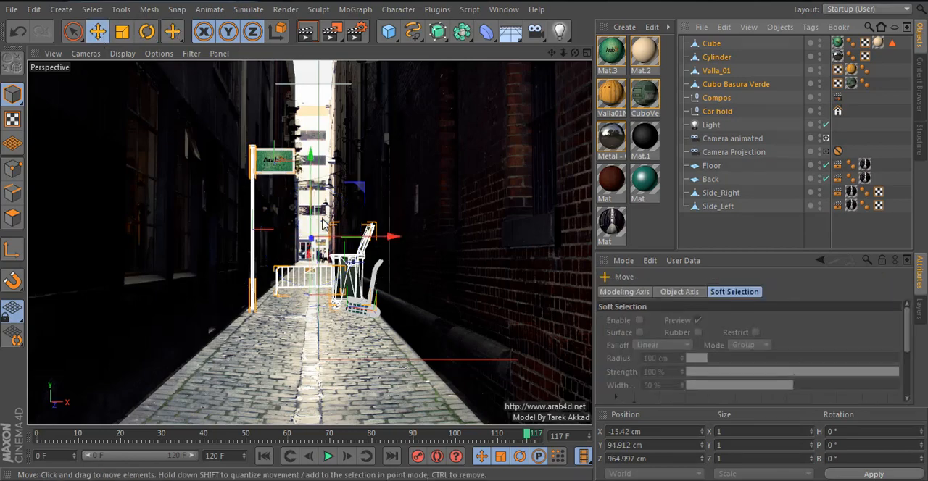
{"action": "key", "text": "F2"}
{"action": "middle_click_drag", "start_coordinate": [347, 204], "coordinate": [271, 227], "text": "alt"}
{"action": "scroll", "coordinate": [271, 227], "scroll_direction": "down", "scroll_amount": 6}
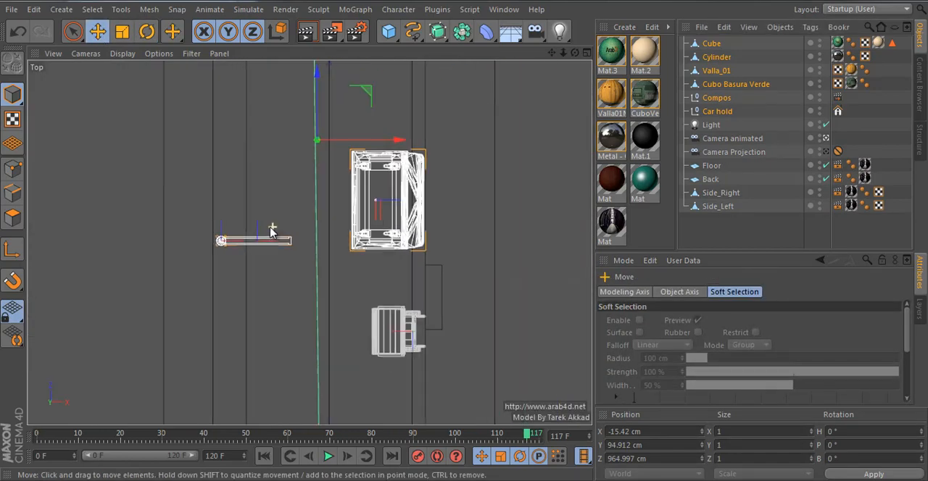
{"action": "left_click_drag", "start_coordinate": [299, 125], "coordinate": [307, 206]}
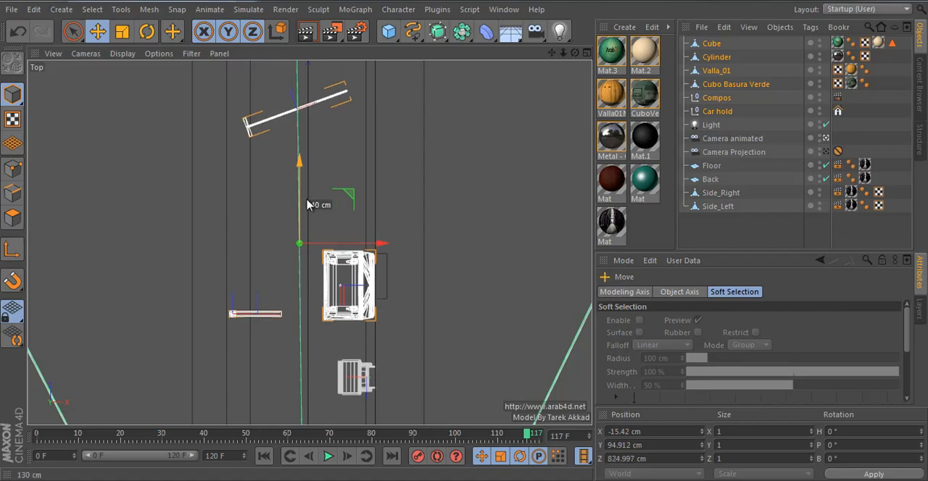
Step: Move the same props farther toward the camera to about Z 695 cm and check the framing from frame 0 to 120
{"action": "middle_click", "coordinate": [370, 213]}
{"action": "middle_click", "coordinate": [237, 182]}
{"action": "left_click_drag", "start_coordinate": [275, 436], "coordinate": [4, 446]}
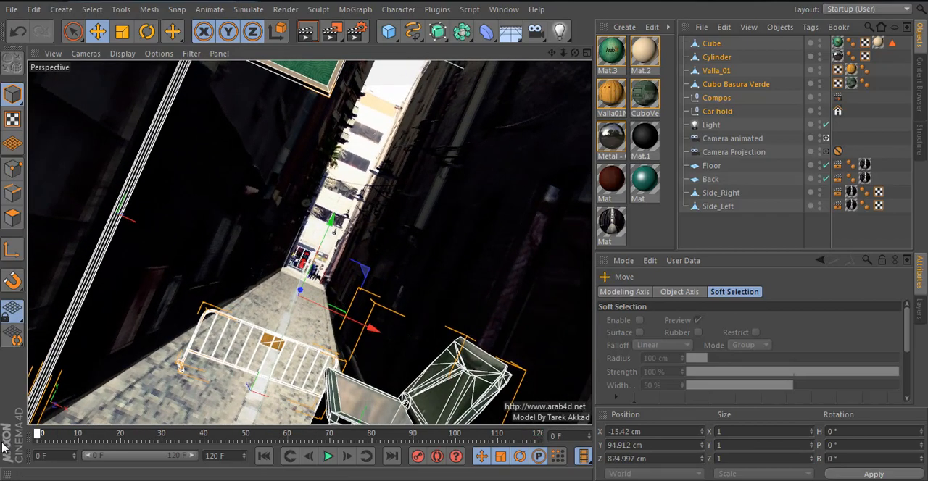
{"action": "middle_click", "coordinate": [302, 294]}
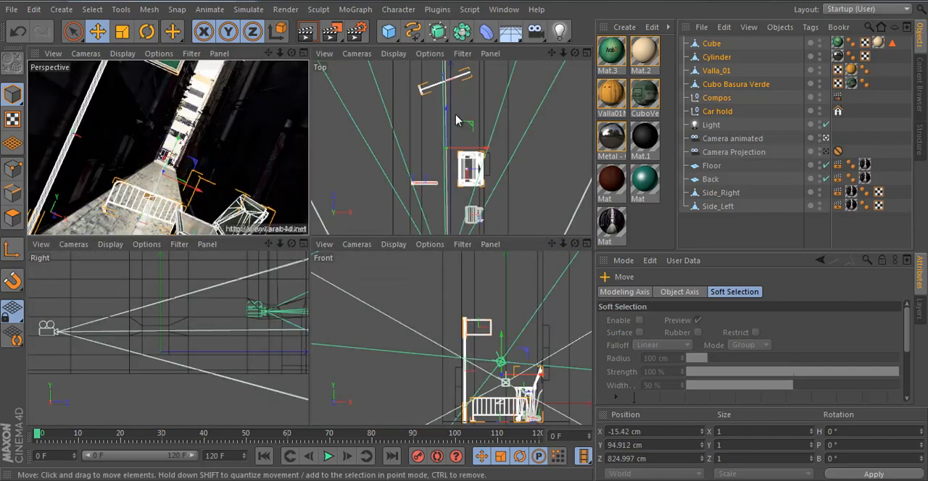
{"action": "left_click_drag", "start_coordinate": [445, 125], "coordinate": [445, 154]}
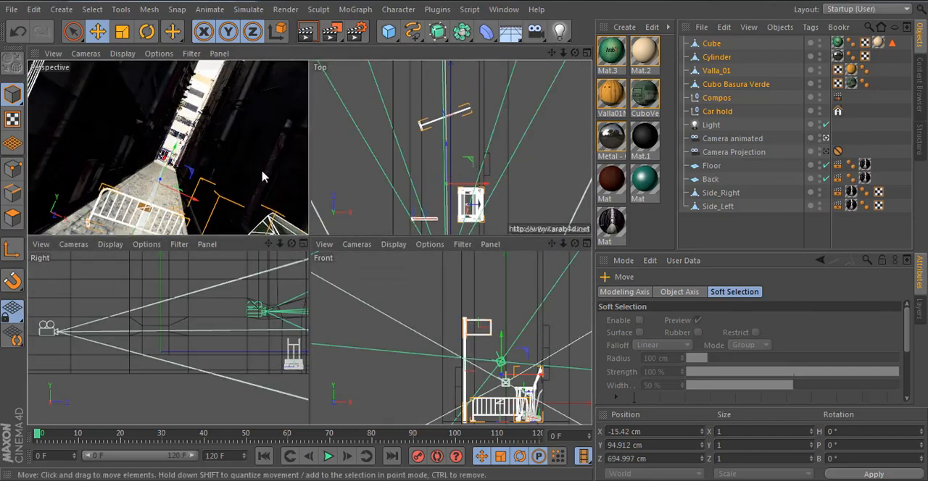
{"action": "middle_click", "coordinate": [263, 176]}
{"action": "left_click_drag", "start_coordinate": [40, 435], "coordinate": [538, 432]}
{"action": "left_click", "coordinate": [757, 218]}
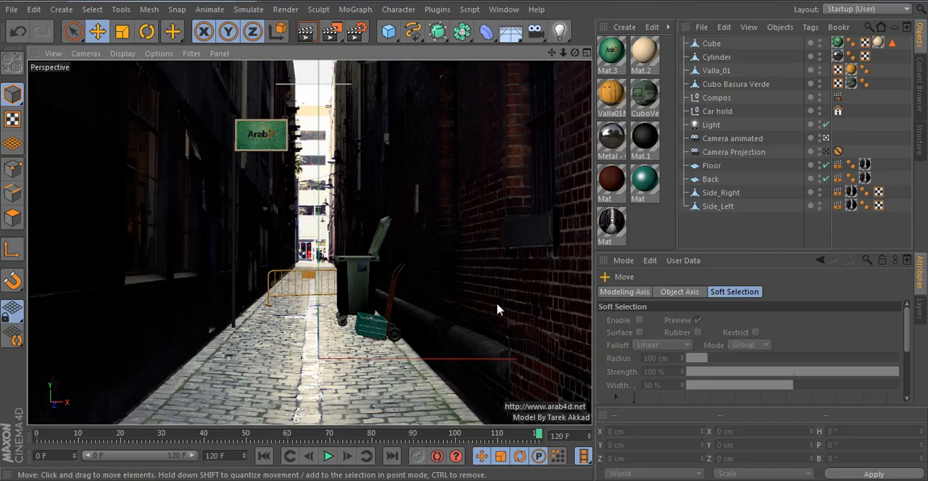
Step: Open the render settings and review the Global Illumination and Ambient Occlusion options
{"action": "left_click", "coordinate": [357, 31]}
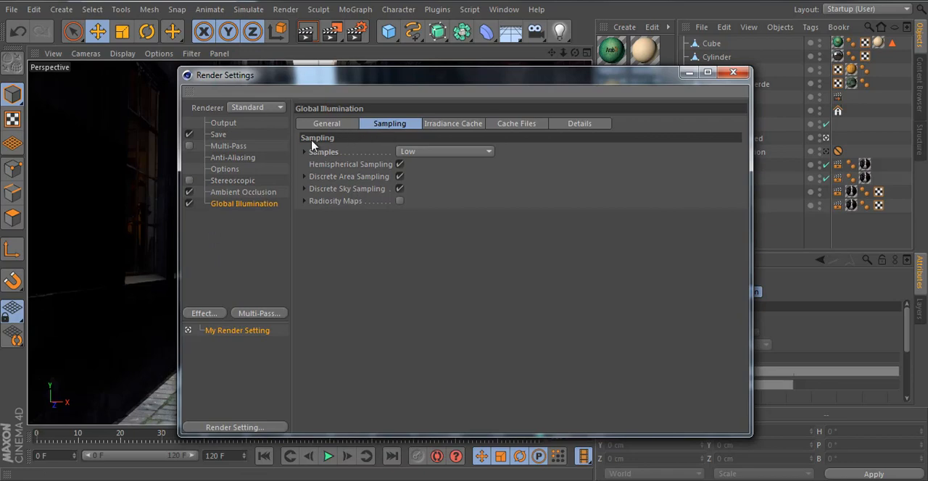
{"action": "left_click", "coordinate": [324, 125]}
{"action": "left_click", "coordinate": [254, 193]}
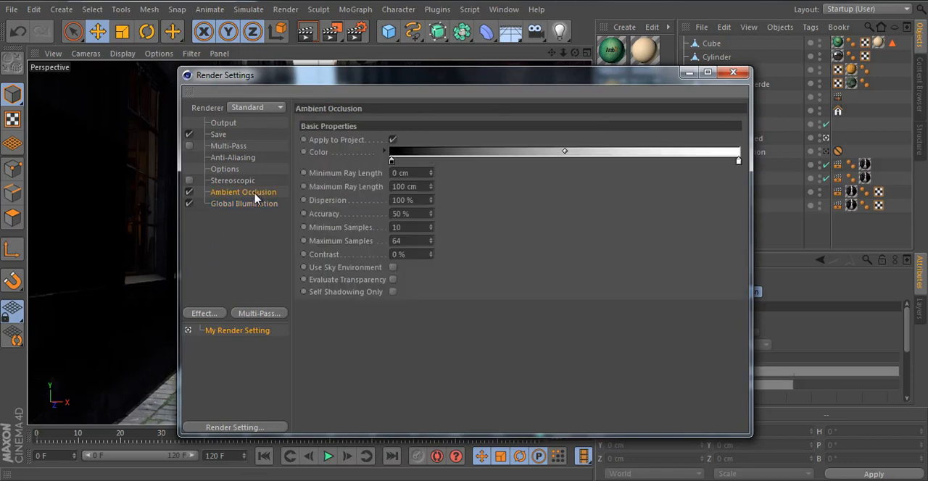
Step: Set the Ambient Occlusion maximum ray length to 50 cm and the render's anti-aliasing to Best
{"action": "double_click", "coordinate": [422, 183]}
{"action": "type", "text": "50"}
{"action": "key", "text": "Return"}
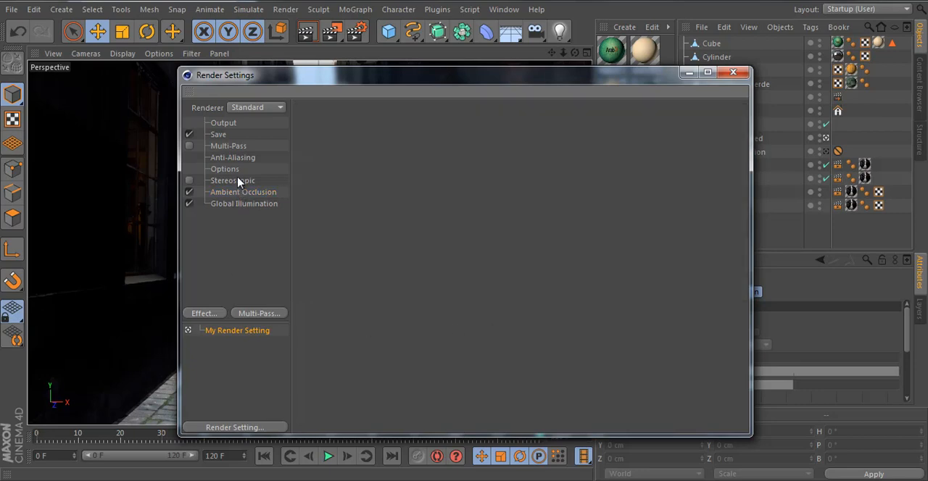
{"action": "left_click", "coordinate": [233, 158]}
{"action": "left_click", "coordinate": [435, 123]}
{"action": "left_click", "coordinate": [434, 164]}
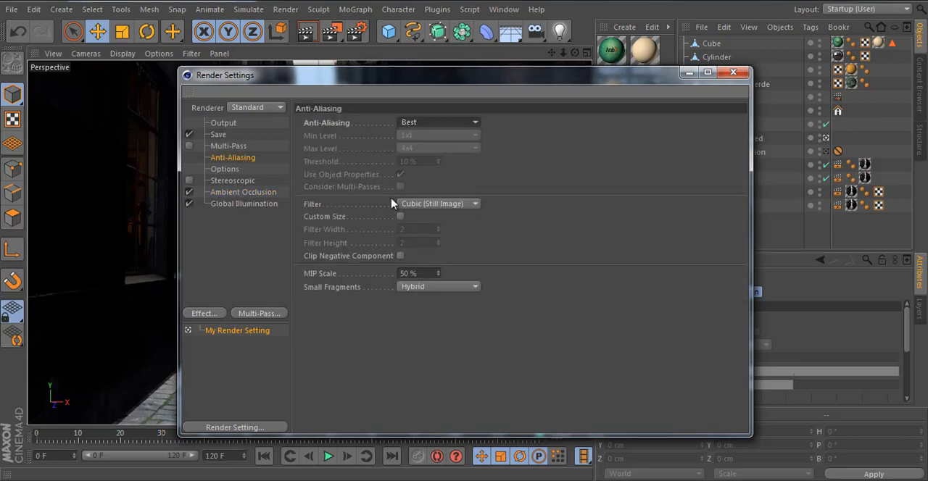
Step: Review the multi-pass and anti-aliasing settings, including the available filter types
{"action": "left_click", "coordinate": [259, 245]}
{"action": "left_click", "coordinate": [243, 147]}
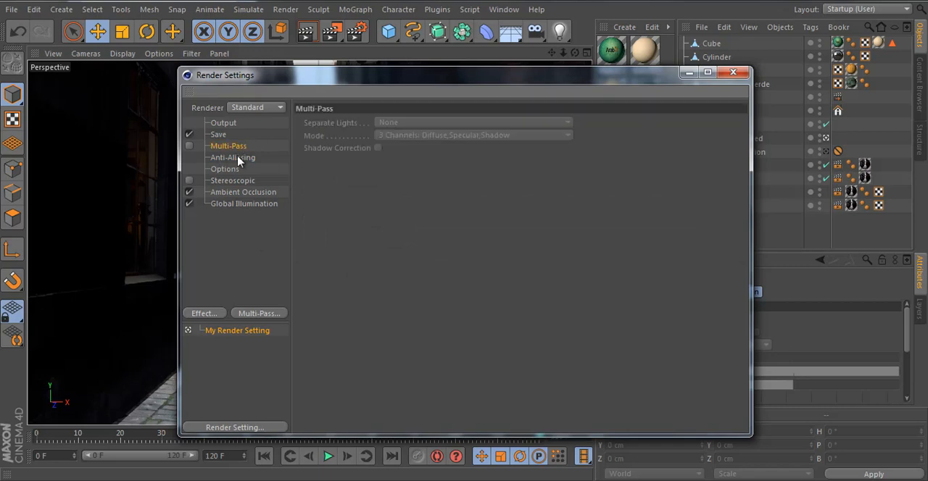
{"action": "left_click", "coordinate": [216, 160]}
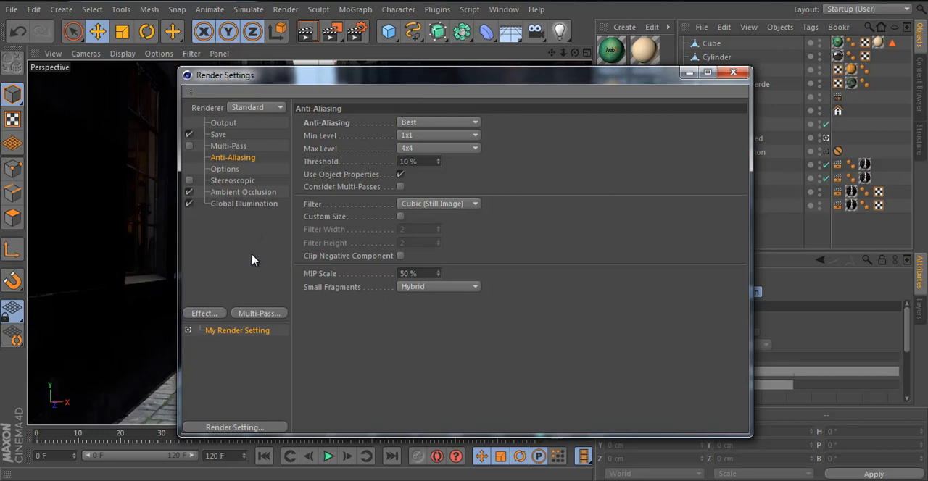
{"action": "left_click", "coordinate": [238, 236]}
{"action": "left_click", "coordinate": [233, 156]}
{"action": "left_click", "coordinate": [465, 207]}
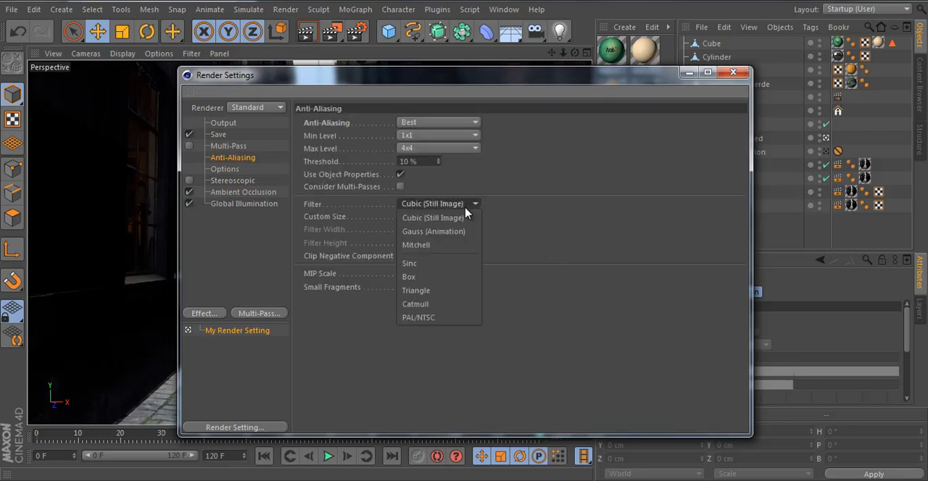
{"action": "left_click", "coordinate": [500, 239]}
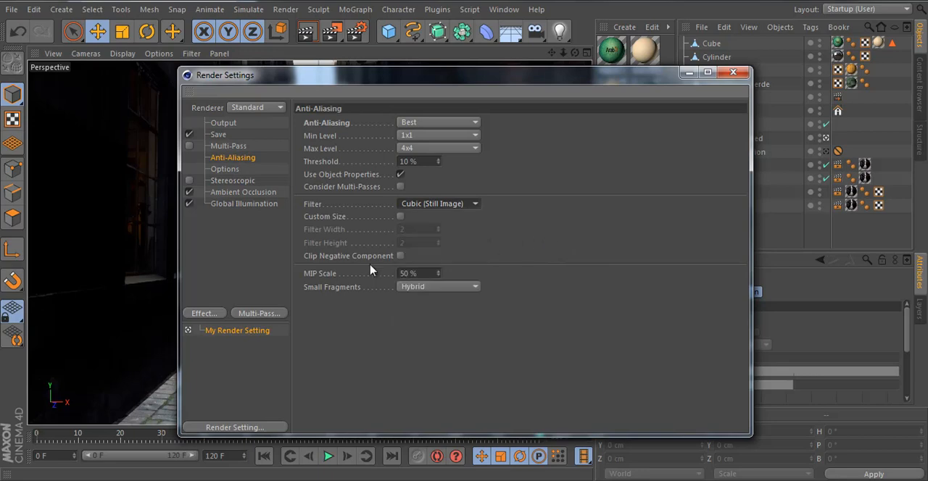
{"action": "left_click", "coordinate": [245, 255]}
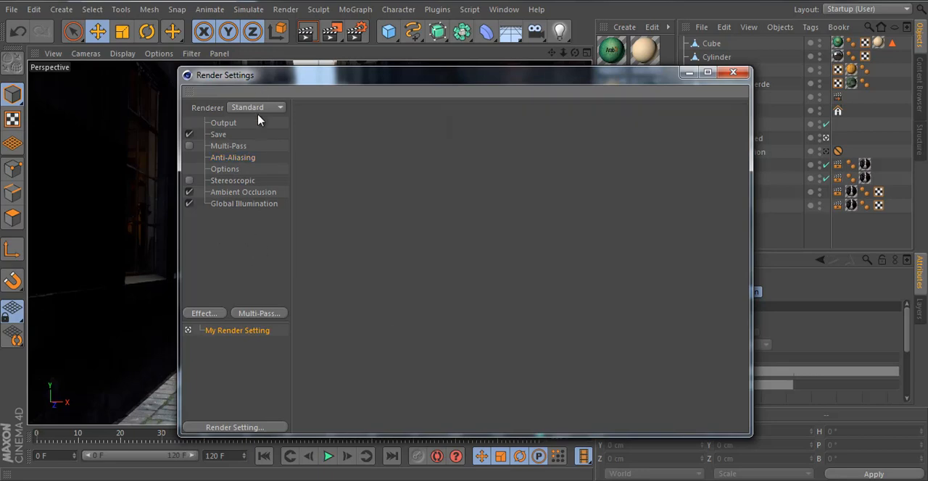
Step: Move the render settings window aside and inspect the External Compositing tag on the Compos null
{"action": "left_click_drag", "start_coordinate": [491, 77], "coordinate": [469, 71]}
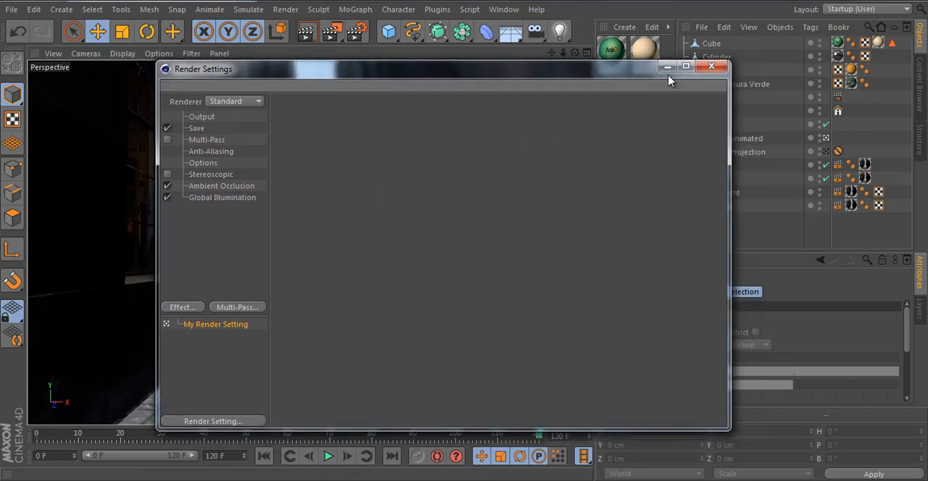
{"action": "left_click_drag", "start_coordinate": [650, 76], "coordinate": [573, 67]}
{"action": "left_click", "coordinate": [838, 97]}
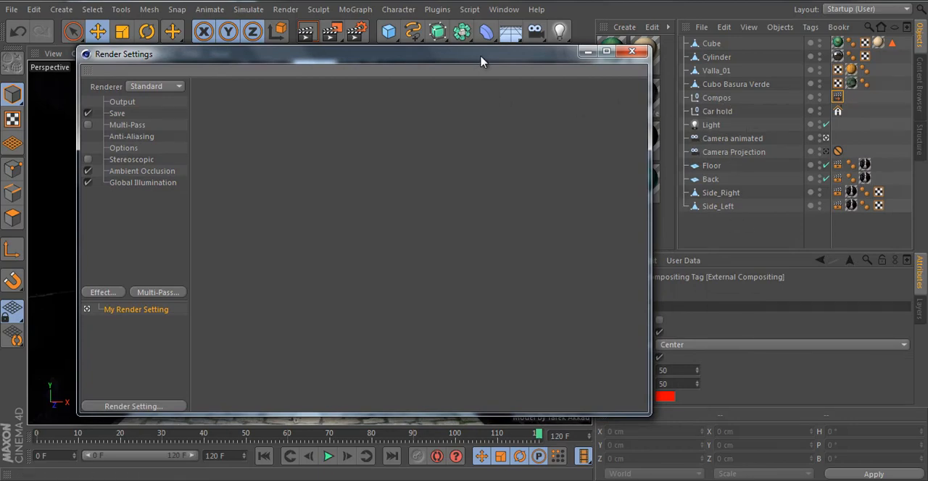
{"action": "mouse_move", "coordinate": [485, 60]}
{"action": "left_mouse_down"}
{"action": "mouse_move", "coordinate": [503, 69]}
{"action": "mouse_move", "coordinate": [493, 76]}
{"action": "left_mouse_up"}
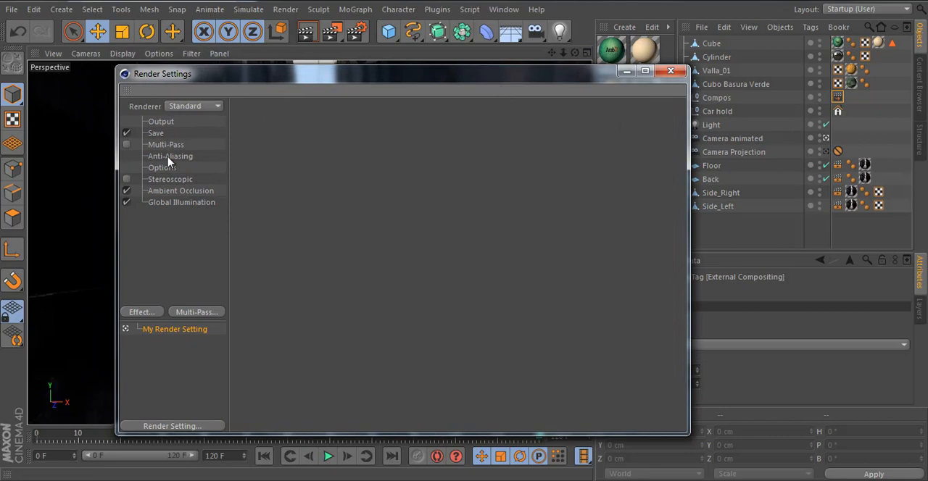
Step: Set the render output's frame range to All Frames
{"action": "left_click", "coordinate": [160, 122]}
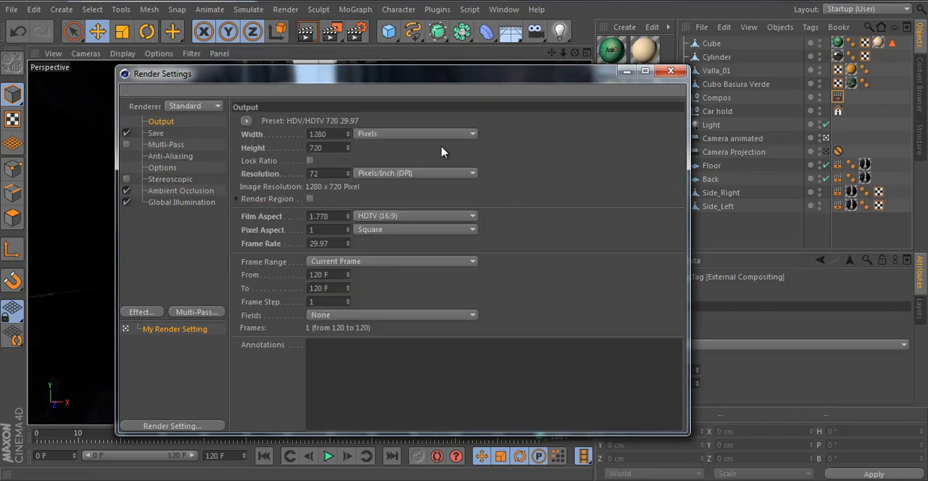
{"action": "left_click", "coordinate": [326, 264]}
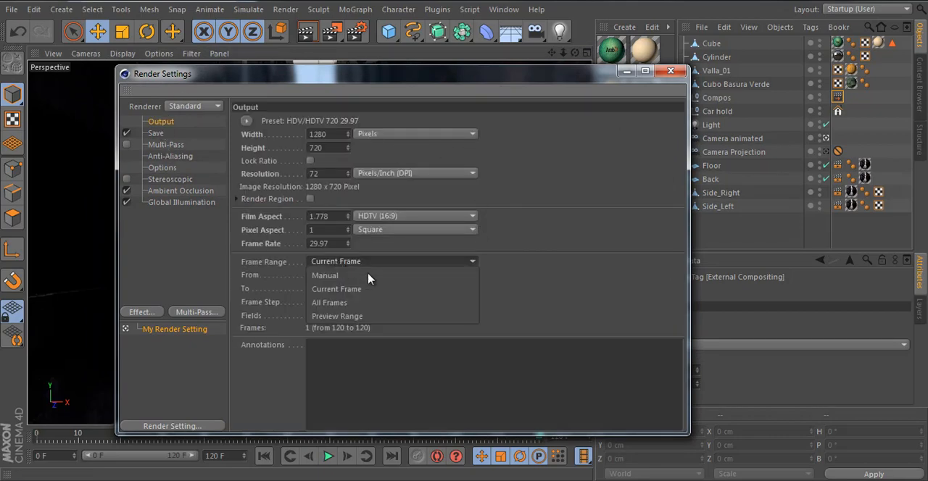
{"action": "left_click", "coordinate": [399, 303]}
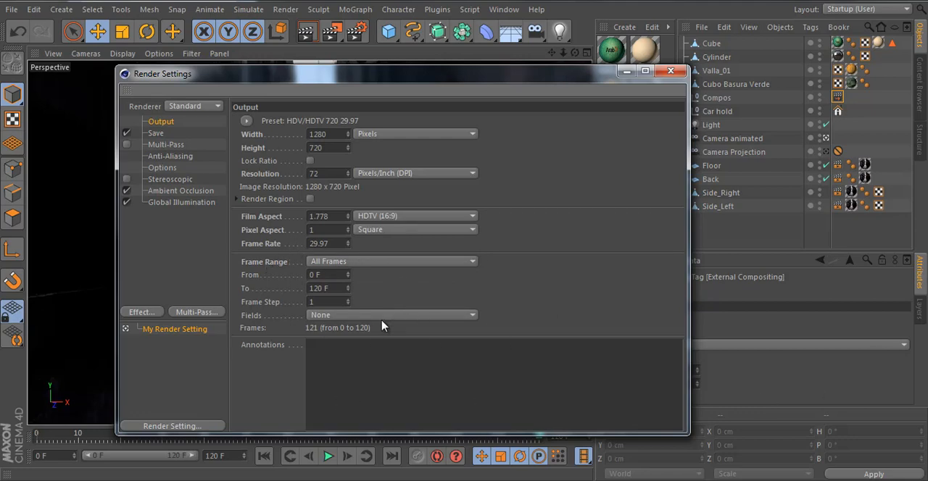
Step: Set the render to save to the desktop as Final in QuickTime Movie format
{"action": "left_click", "coordinate": [156, 134]}
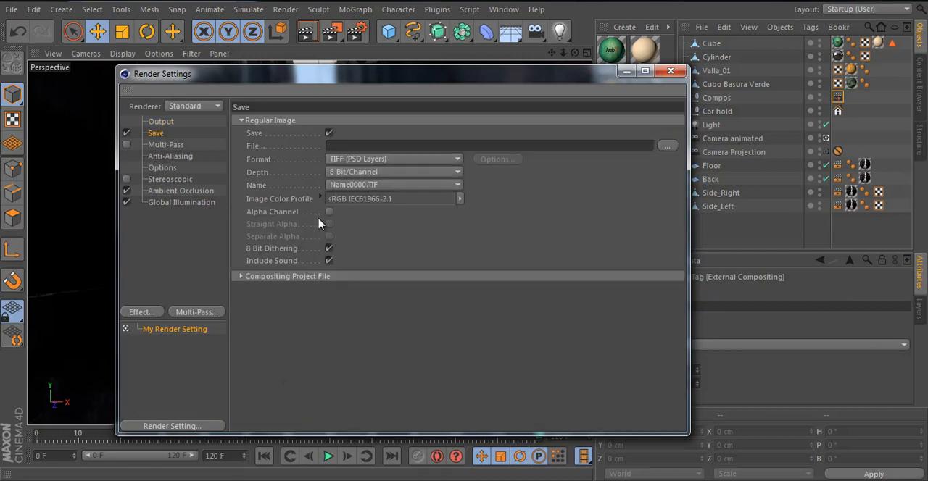
{"action": "left_click", "coordinate": [671, 146]}
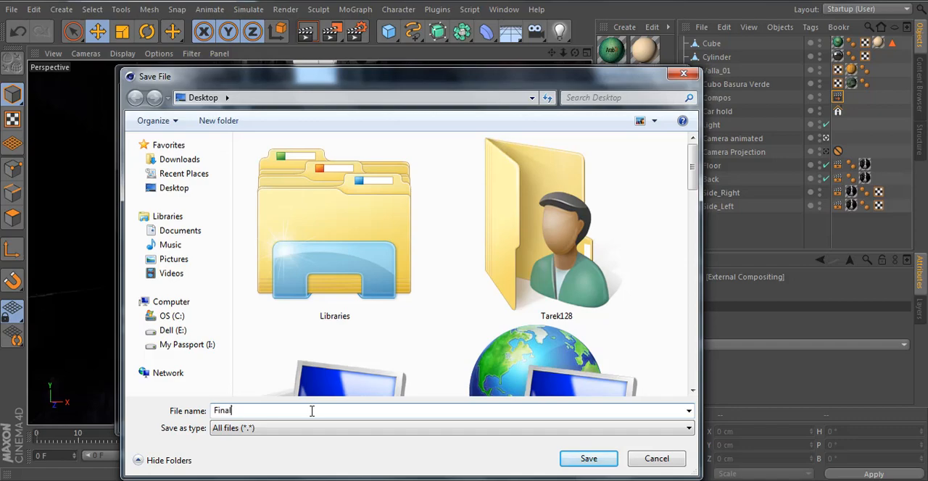
{"action": "type", "text": "Final"}
{"action": "key", "text": "Return"}
{"action": "left_click", "coordinate": [370, 160]}
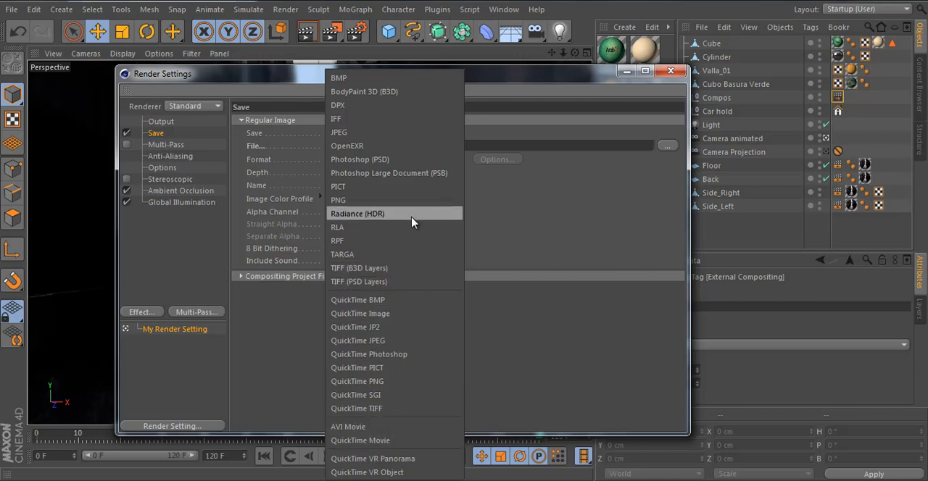
{"action": "left_click", "coordinate": [416, 430]}
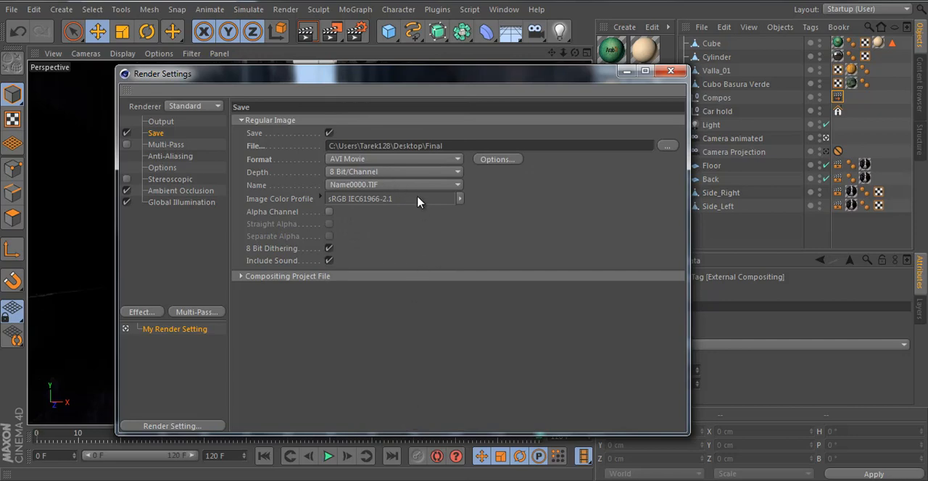
{"action": "left_click", "coordinate": [353, 163]}
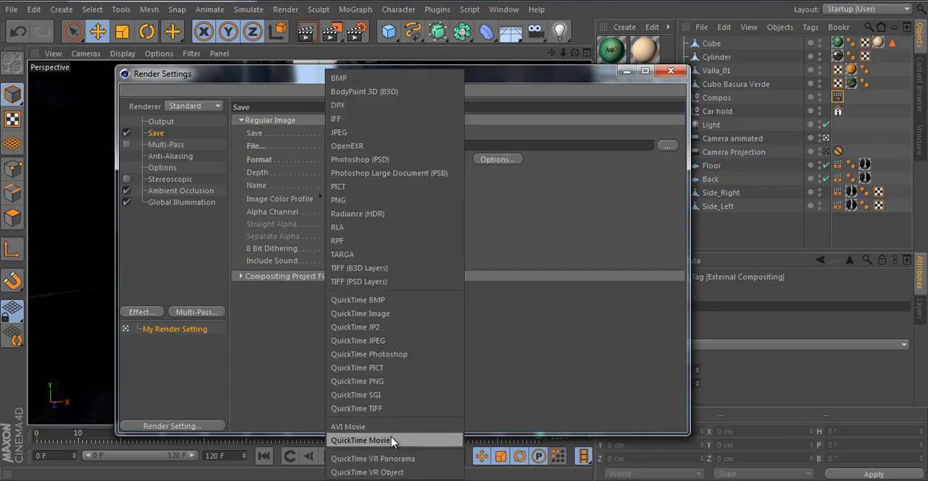
{"action": "left_click", "coordinate": [363, 440]}
Step: Enable saving an After Effects compositing project file with Relative and Include 3D Data, and close the render settings
{"action": "left_click", "coordinate": [244, 277]}
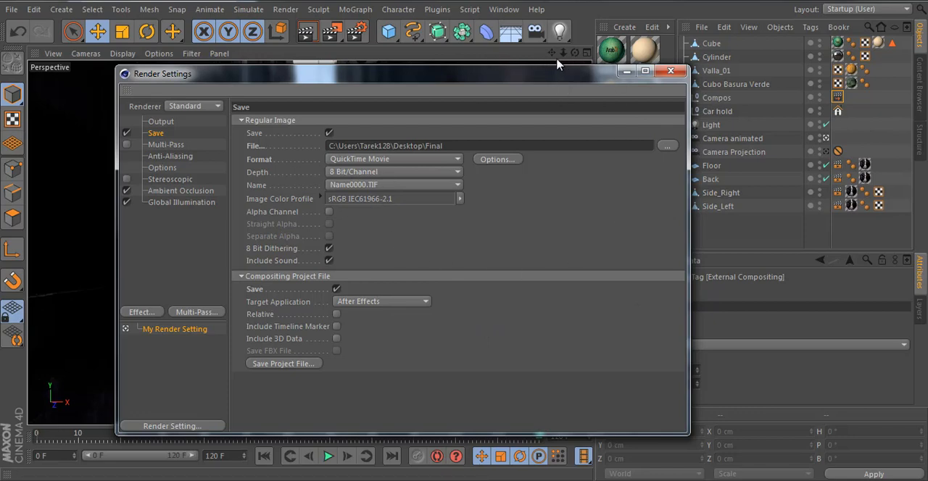
{"action": "left_click_drag", "start_coordinate": [518, 70], "coordinate": [505, 57]}
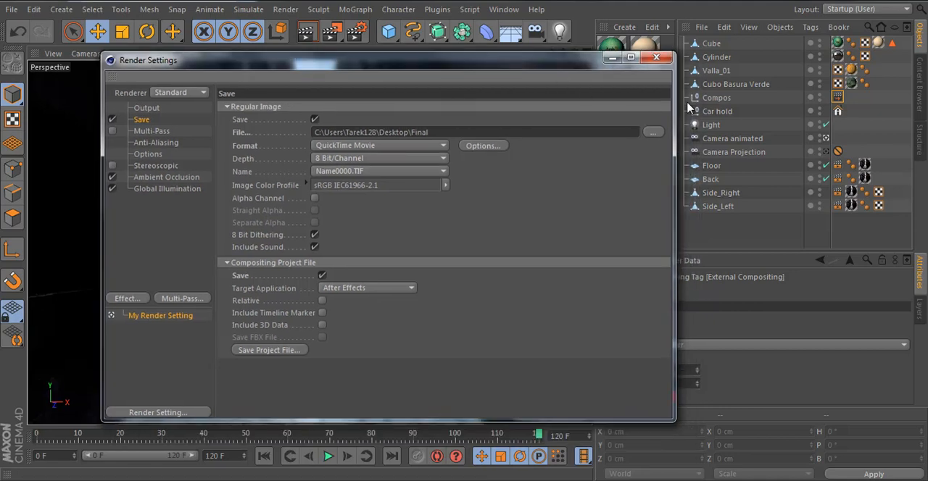
{"action": "left_click", "coordinate": [322, 327]}
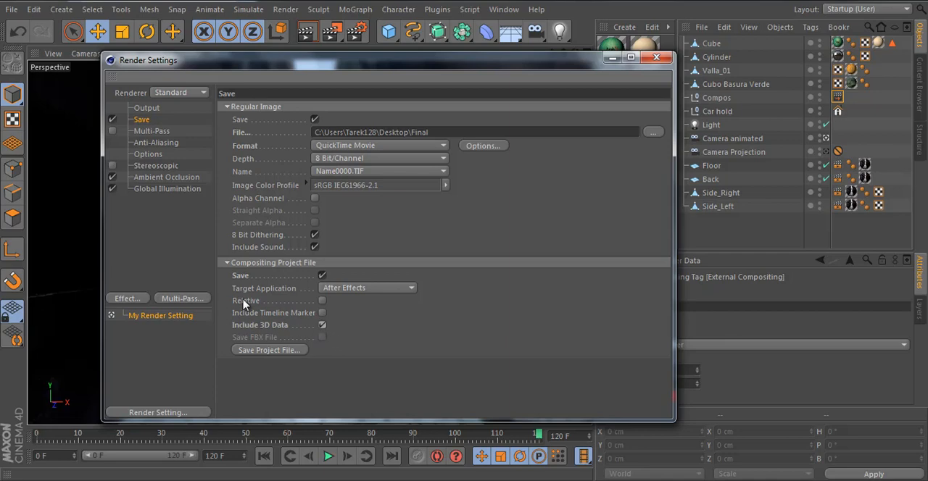
{"action": "left_click", "coordinate": [322, 301]}
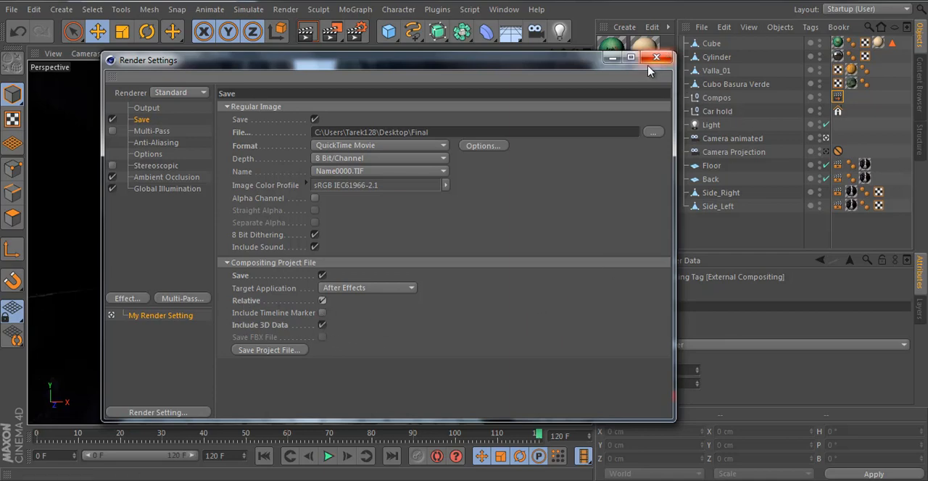
{"action": "left_click", "coordinate": [163, 144]}
{"action": "left_click", "coordinate": [656, 58]}
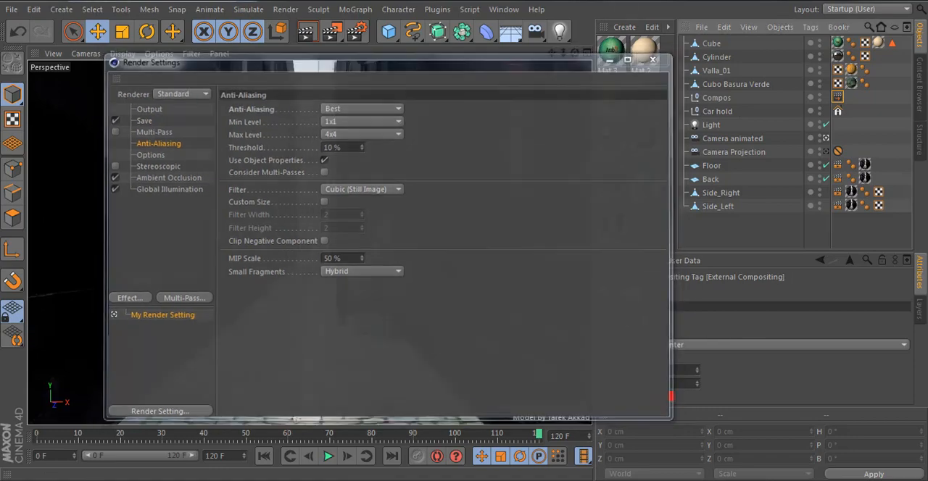
Step: Render the whole animation to the Picture Viewer and watch the first frame with the full image in view
{"action": "left_click", "coordinate": [332, 32]}
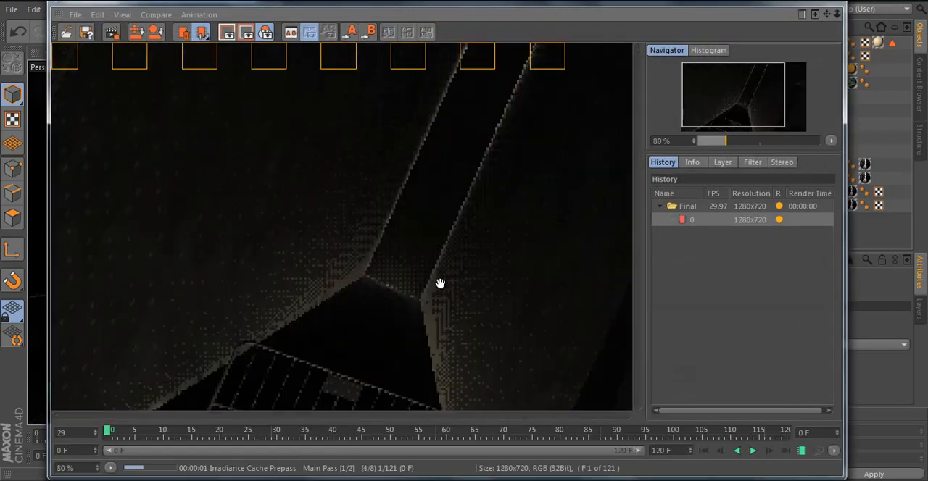
{"action": "scroll", "coordinate": [440, 282], "scroll_direction": "down", "scroll_amount": 1}
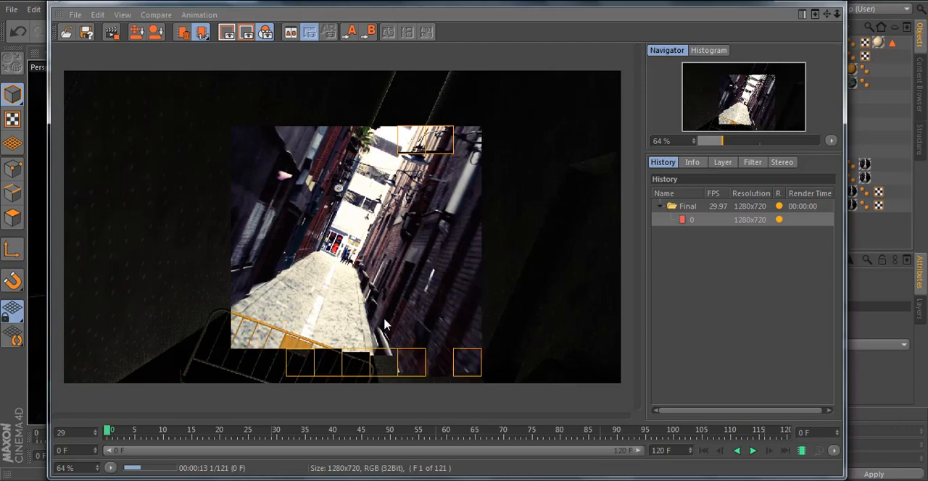
{"action": "scroll", "coordinate": [377, 328], "scroll_direction": "down", "scroll_amount": 1}
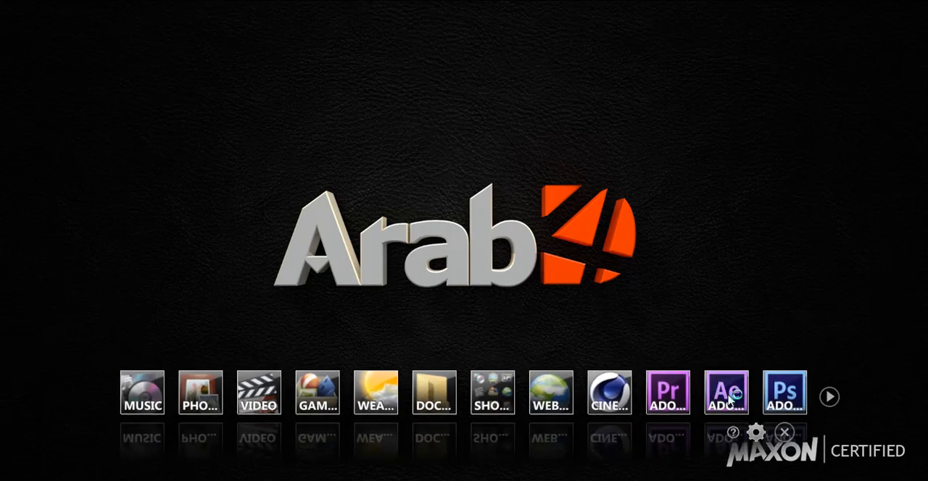
Step: Launch Adobe After Effects and dismiss its welcome screen
{"action": "left_click", "coordinate": [728, 392]}
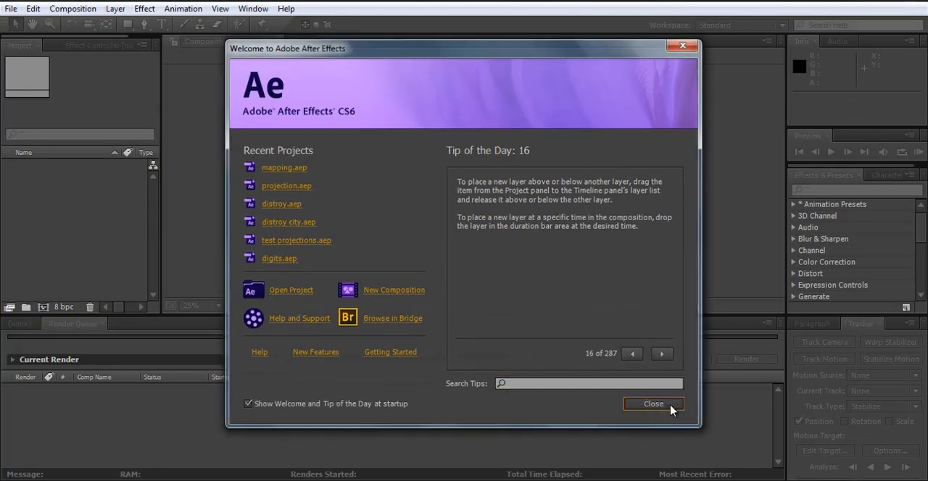
{"action": "left_click", "coordinate": [655, 405]}
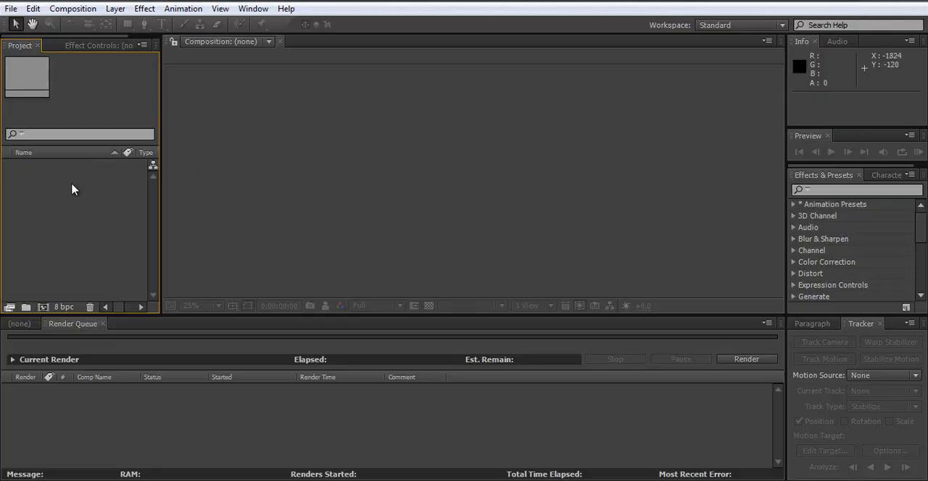
Step: Import the Final CINEMA 4D composition file (AEC) from the desktop into the project
{"action": "double_click", "coordinate": [36, 87]}
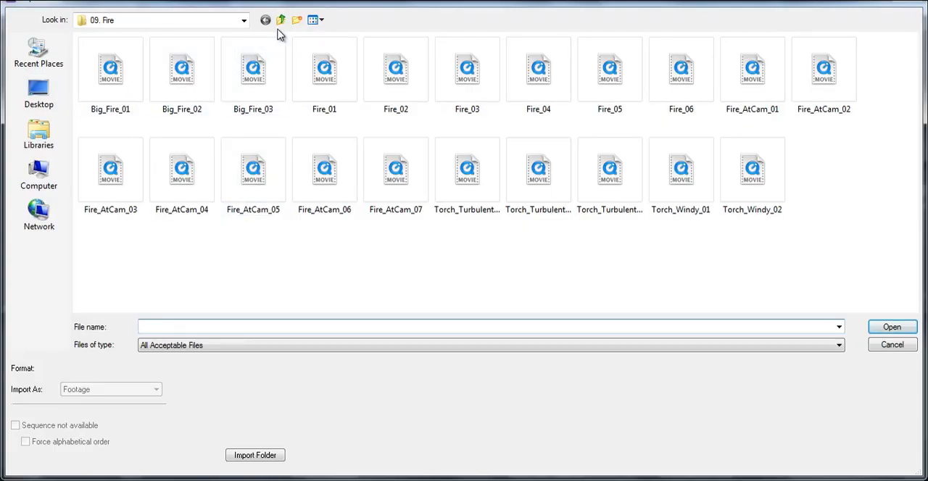
{"action": "left_click", "coordinate": [34, 98]}
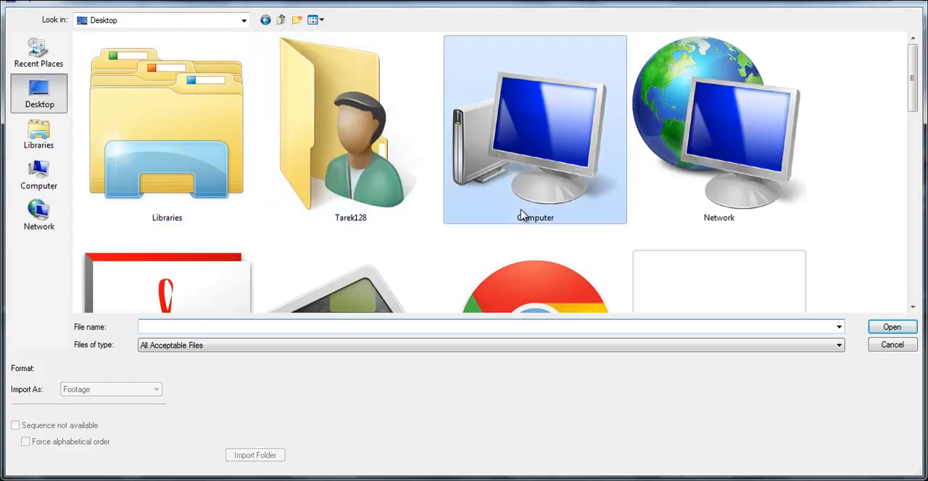
{"action": "left_click_drag", "start_coordinate": [914, 87], "coordinate": [913, 194]}
{"action": "left_click", "coordinate": [364, 170]}
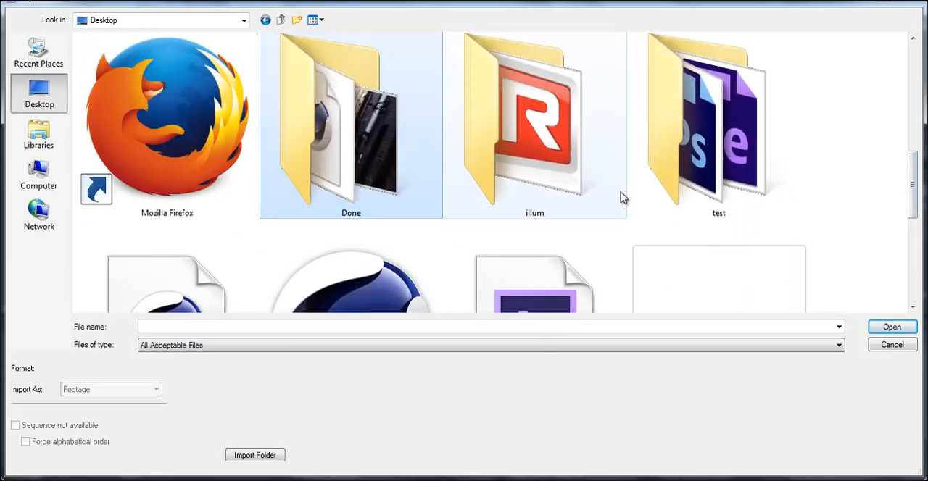
{"action": "scroll", "coordinate": [622, 198], "scroll_direction": "down", "scroll_amount": 5}
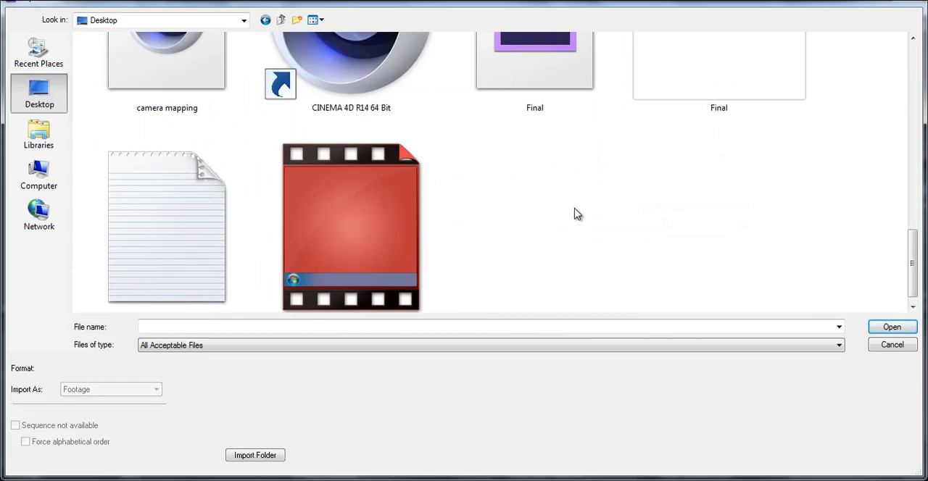
{"action": "scroll", "coordinate": [533, 87], "scroll_direction": "up", "scroll_amount": 3}
{"action": "left_click", "coordinate": [555, 163]}
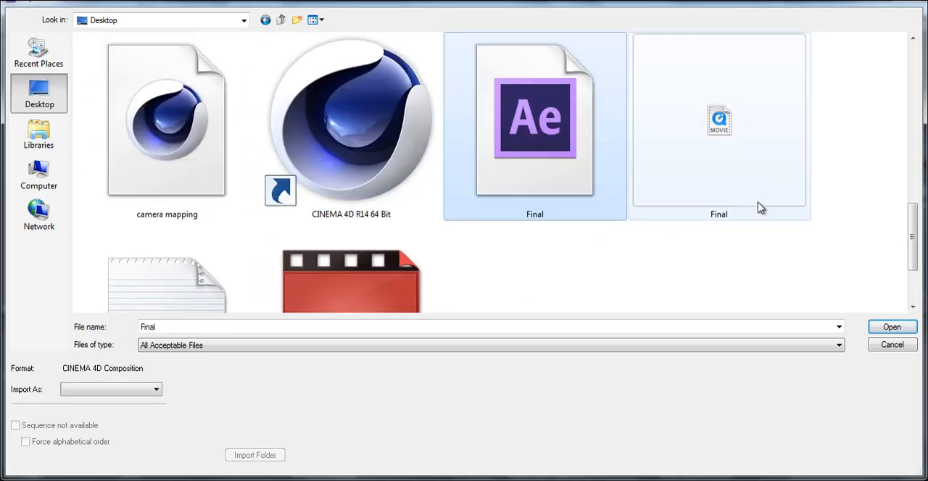
{"action": "left_click", "coordinate": [756, 152]}
{"action": "scroll", "coordinate": [774, 169], "scroll_direction": "up", "scroll_amount": 3}
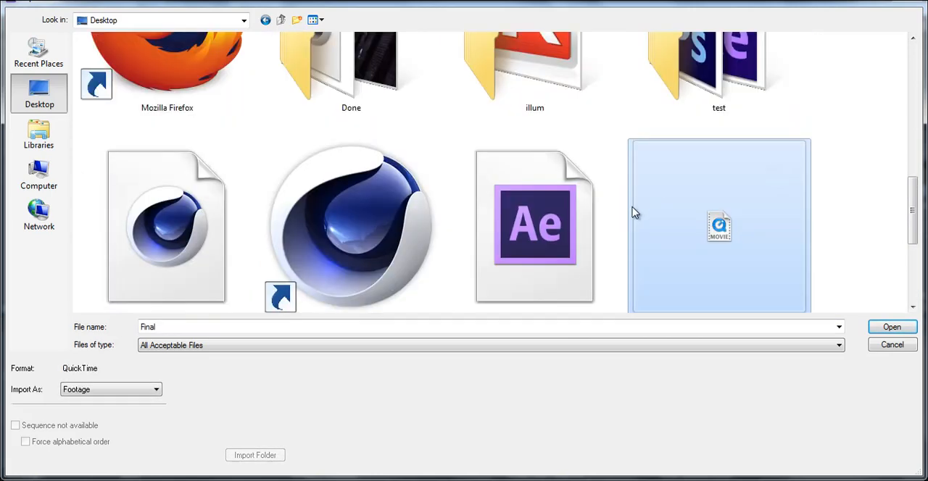
{"action": "scroll", "coordinate": [634, 209], "scroll_direction": "down", "scroll_amount": 3}
{"action": "left_click", "coordinate": [547, 163]}
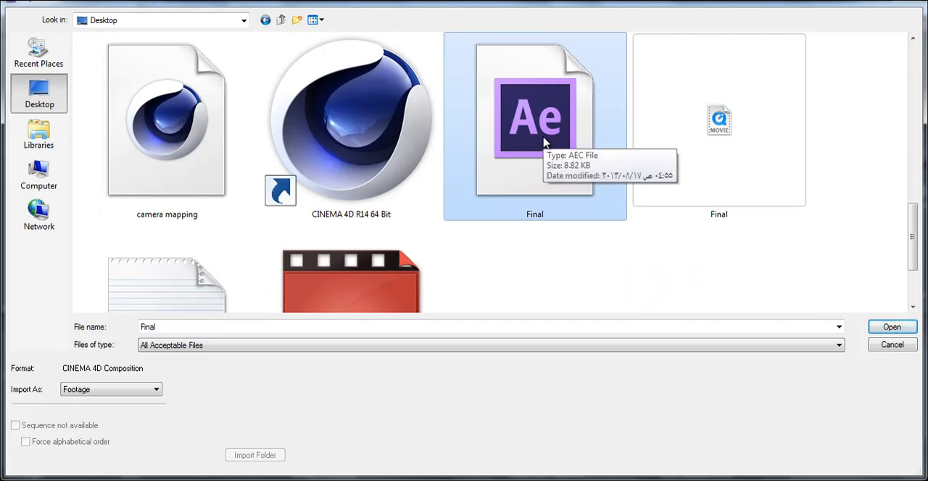
{"action": "double_click", "coordinate": [535, 140]}
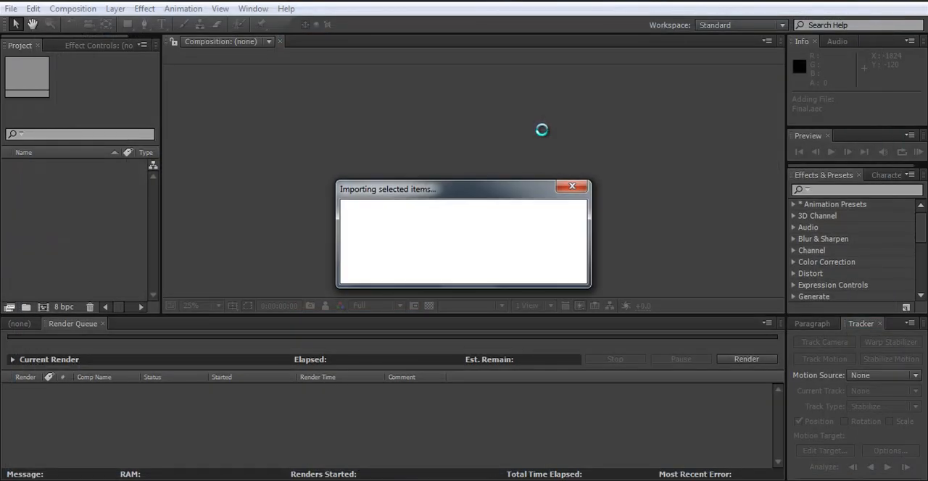
Step: Expand the project's Final and Solids folders, compare the Compos solid with the Compos null in CINEMA 4D, and return to After Effects
{"action": "left_click", "coordinate": [6, 179]}
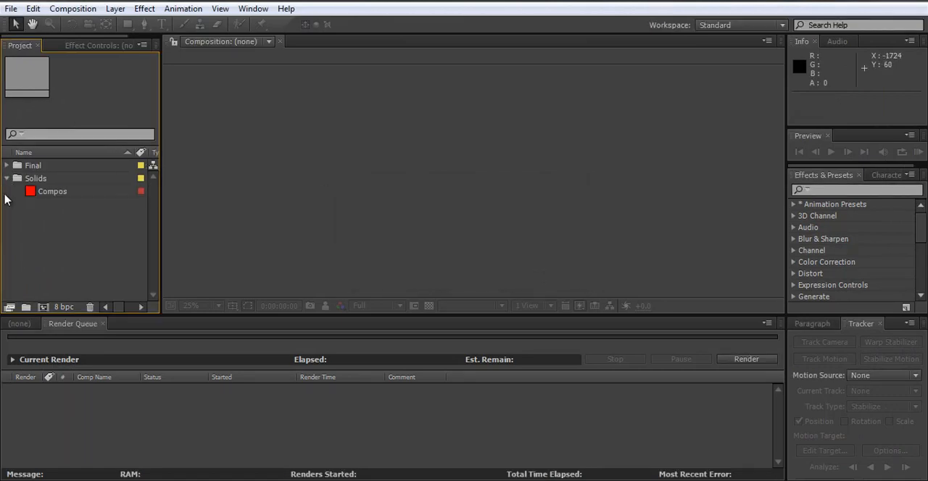
{"action": "left_click", "coordinate": [8, 166]}
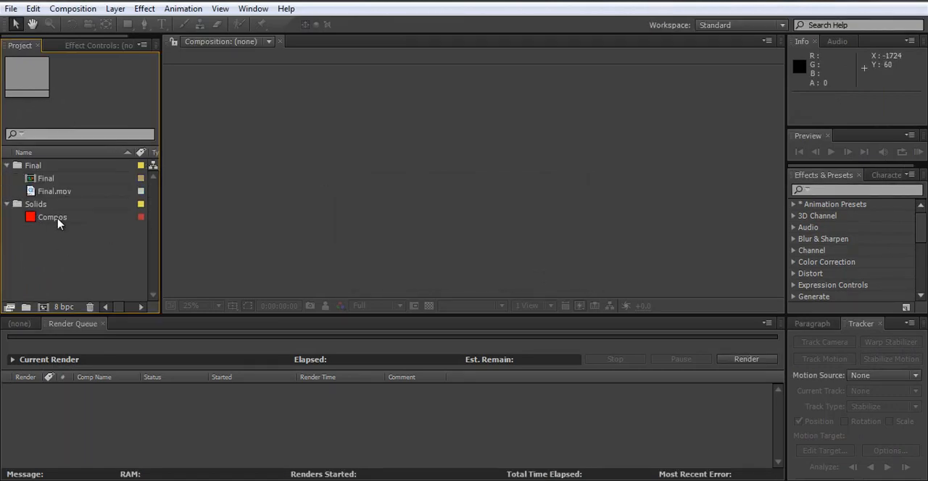
{"action": "left_click", "coordinate": [58, 218]}
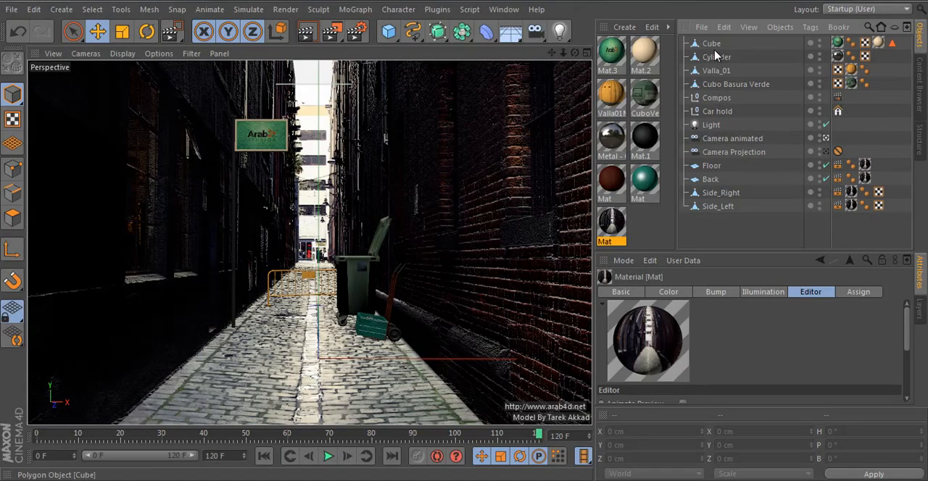
{"action": "left_click", "coordinate": [725, 97]}
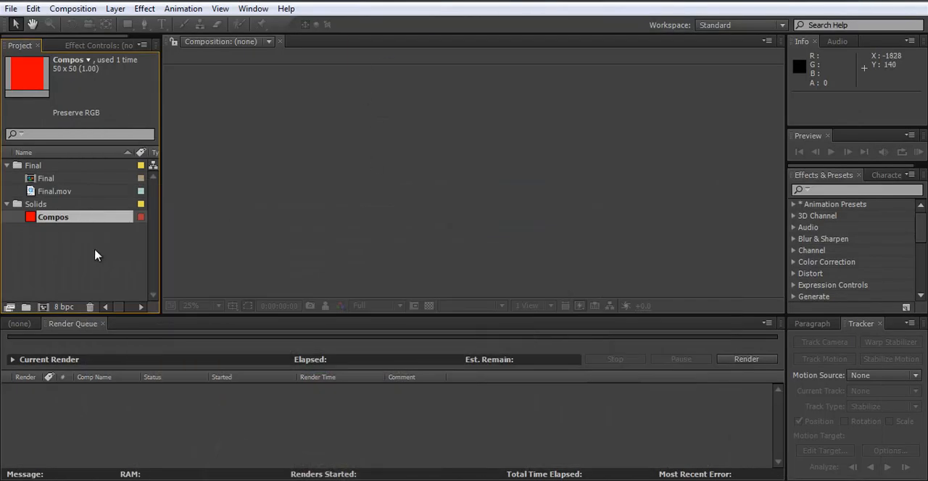
{"action": "left_click", "coordinate": [96, 255]}
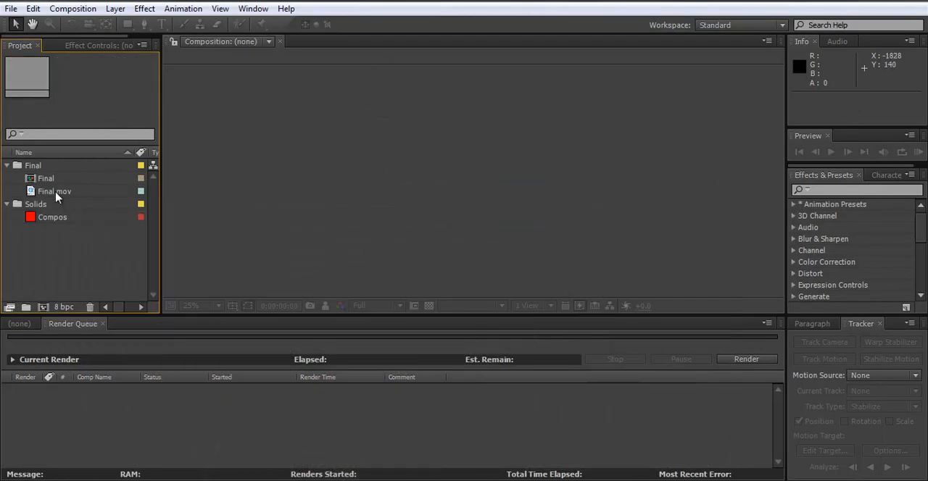
Step: Open the Final composition and scrub through its animation to 0:00:03:11
{"action": "left_click", "coordinate": [48, 181]}
{"action": "double_click", "coordinate": [44, 178]}
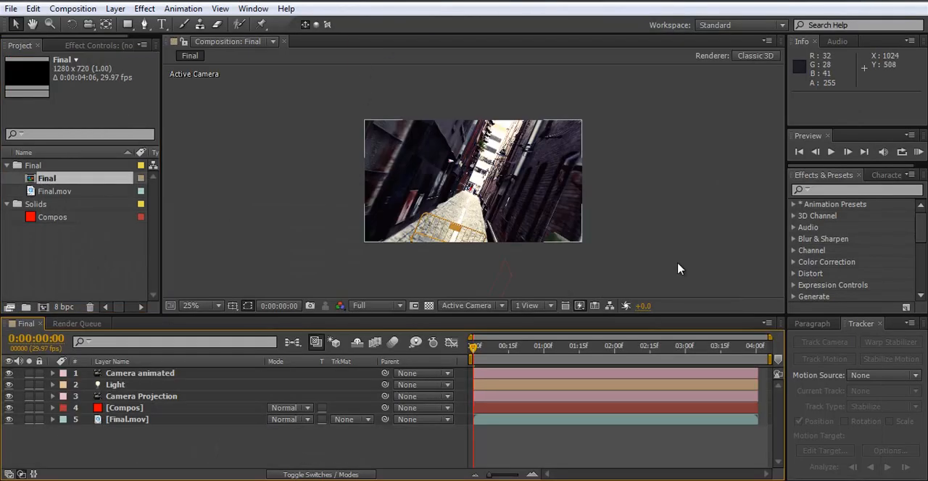
{"action": "scroll", "coordinate": [505, 209], "scroll_direction": "up", "scroll_amount": 2}
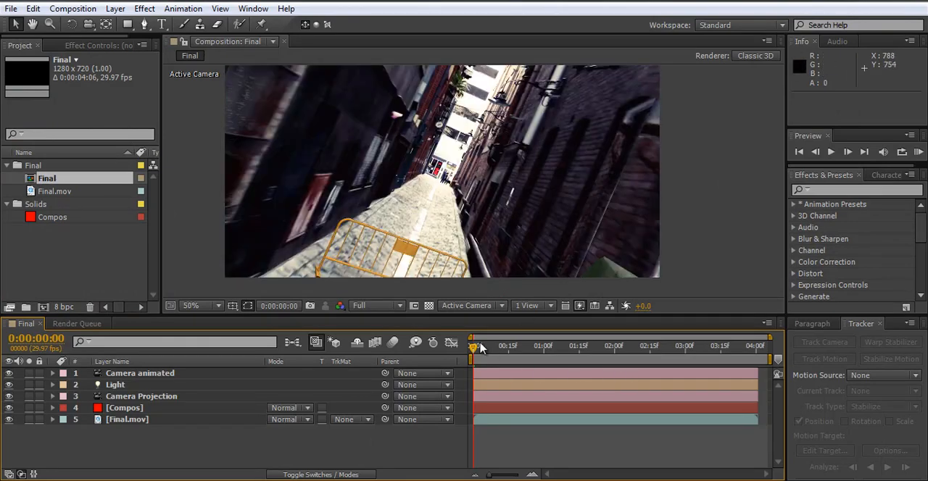
{"action": "left_click_drag", "start_coordinate": [473, 347], "coordinate": [713, 353]}
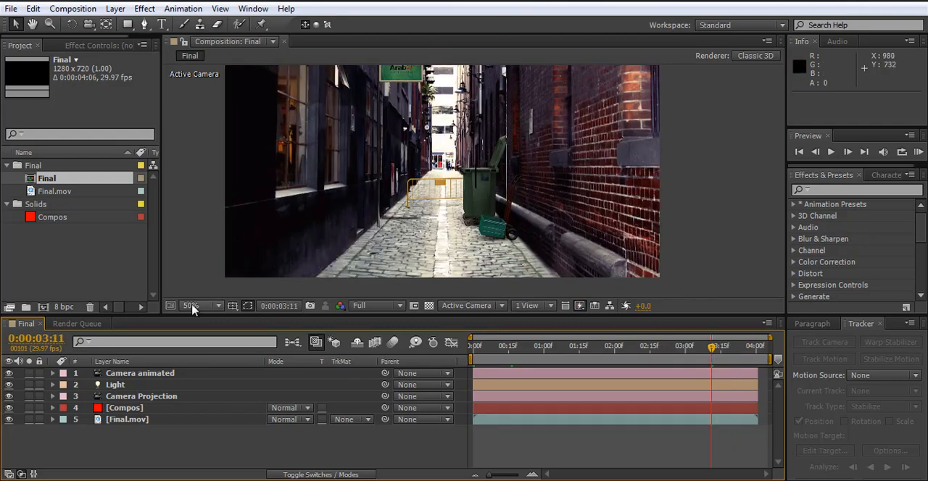
Step: Fit the composition in a taller viewer and move the current time to 0:00:04:00
{"action": "left_click", "coordinate": [192, 306]}
{"action": "left_click", "coordinate": [224, 76]}
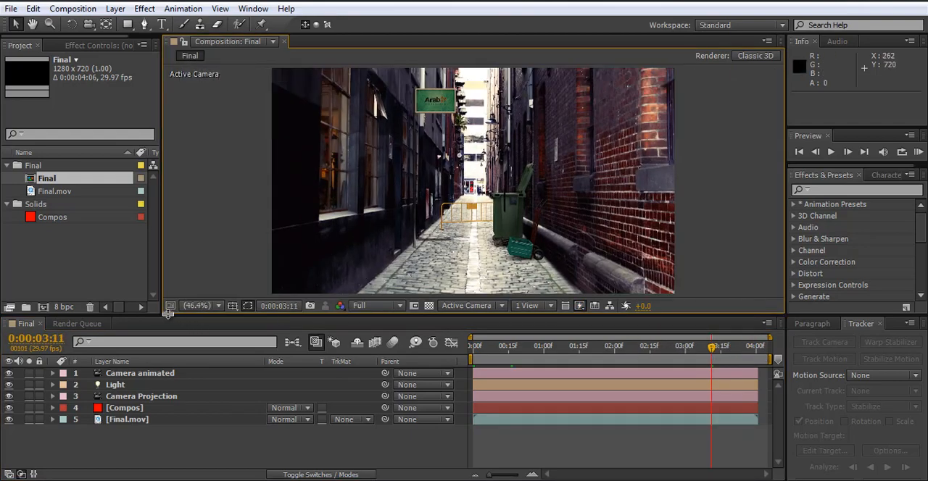
{"action": "left_click_drag", "start_coordinate": [167, 313], "coordinate": [168, 338]}
{"action": "left_click_drag", "start_coordinate": [697, 374], "coordinate": [755, 379]}
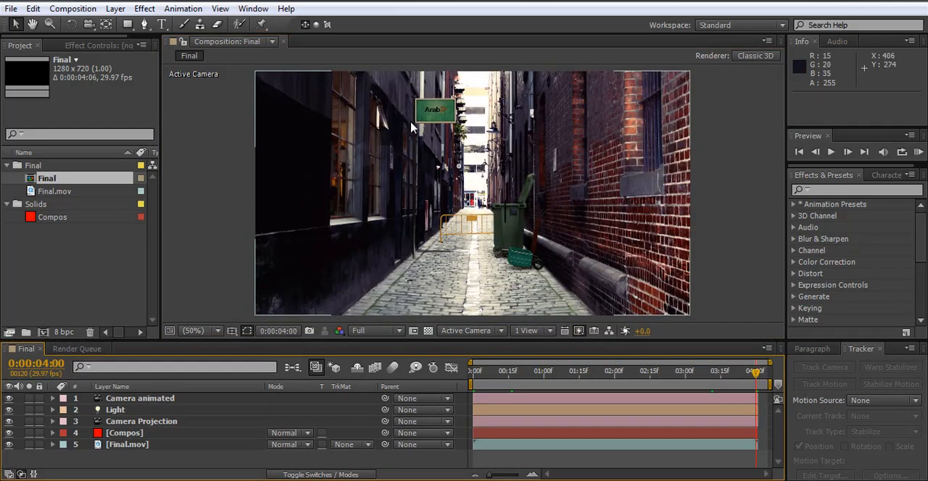
Step: Examine the Compos layer's position in the alley and its property groups, leaving the layer collapsed and deselected
{"action": "left_click", "coordinate": [106, 436]}
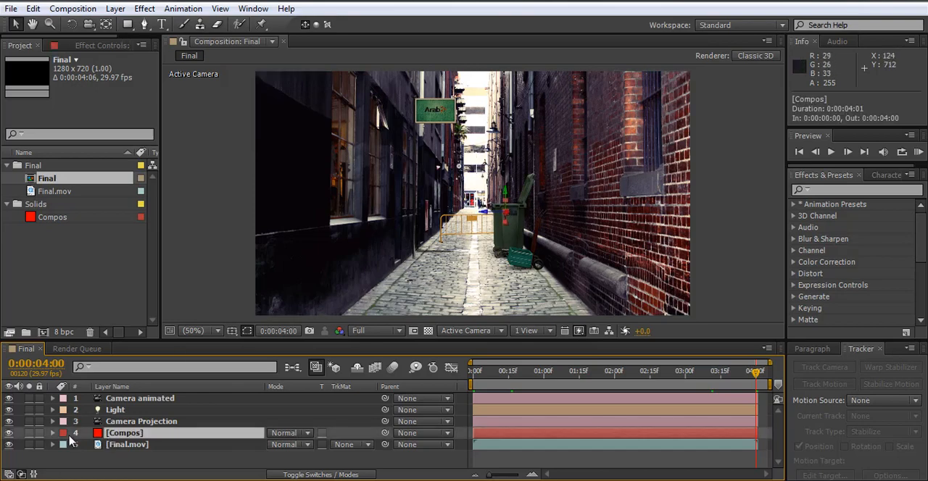
{"action": "left_click", "coordinate": [52, 434]}
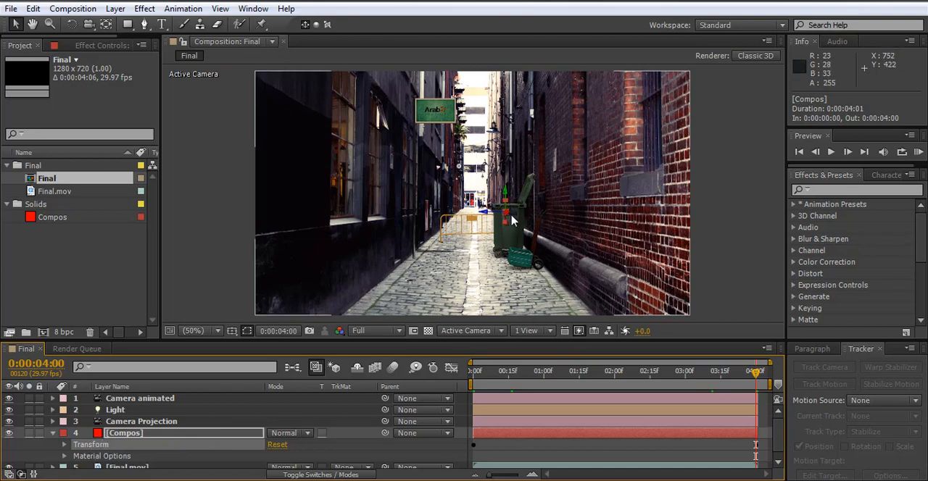
{"action": "left_click", "coordinate": [735, 234]}
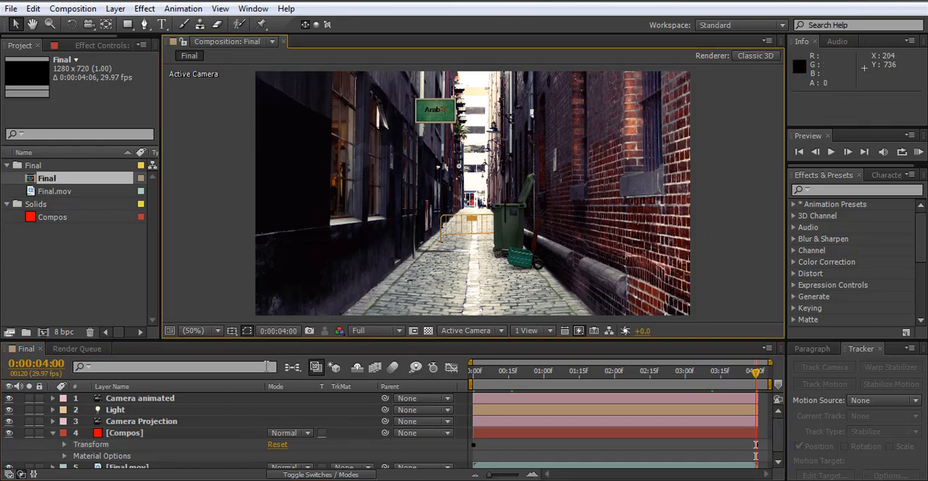
{"action": "left_click", "coordinate": [53, 433]}
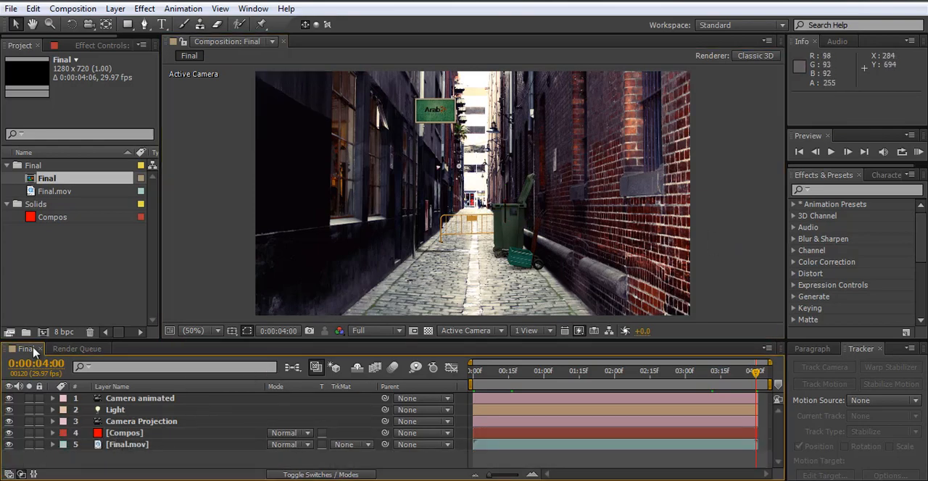
{"action": "left_click", "coordinate": [38, 281]}
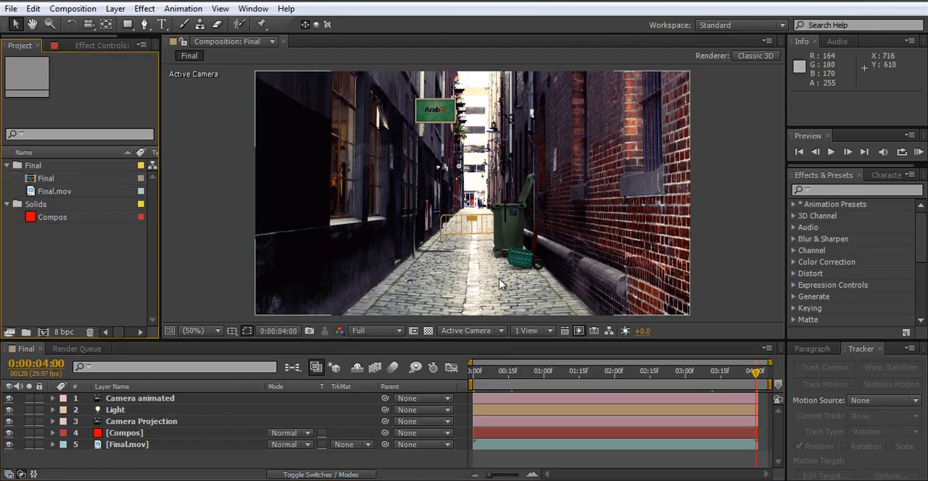
Step: Set the work area to end at 0:00:04:00 and trim the composition to it
{"action": "left_click_drag", "start_coordinate": [498, 371], "coordinate": [768, 380]}
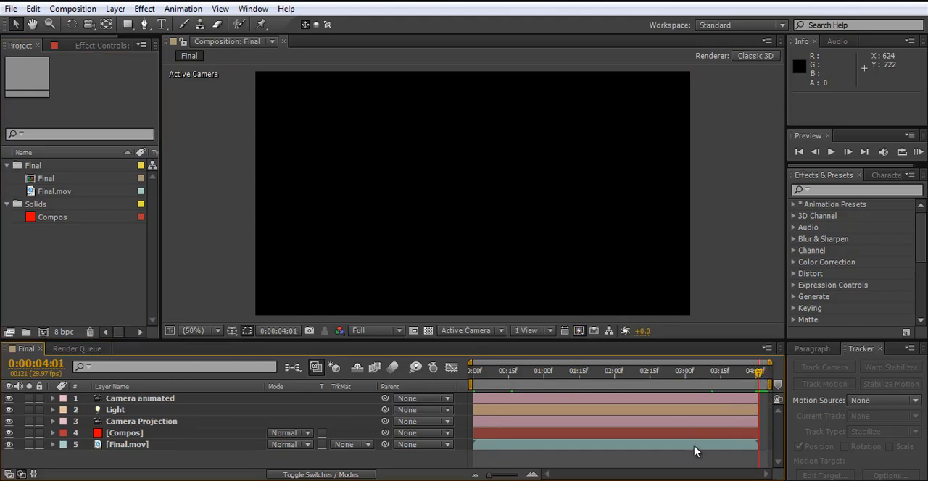
{"action": "key", "text": "n"}
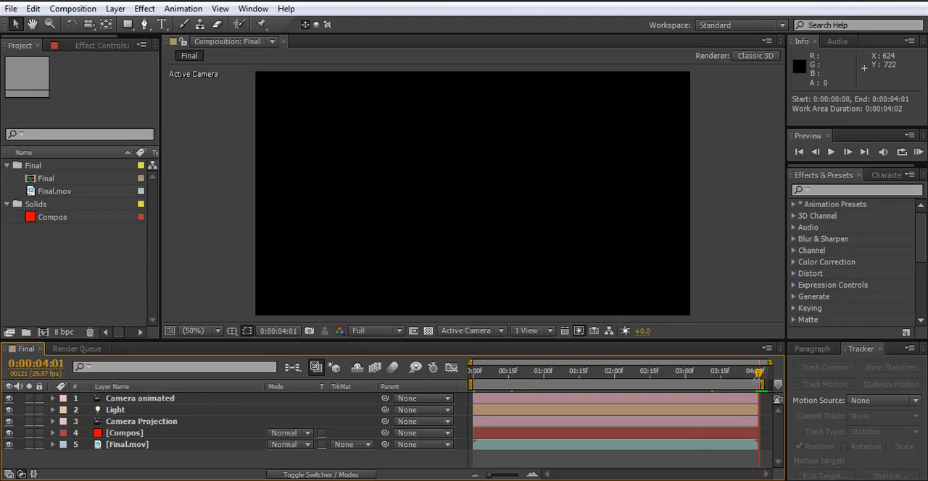
{"action": "scroll", "coordinate": [756, 382], "scroll_direction": "up", "scroll_amount": 4, "text": "alt"}
{"action": "left_click_drag", "start_coordinate": [748, 363], "coordinate": [769, 366]}
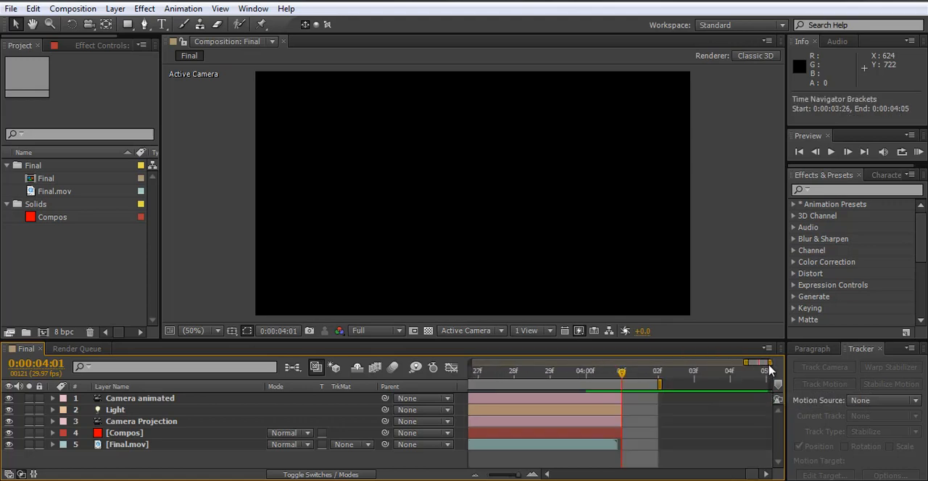
{"action": "left_click_drag", "start_coordinate": [659, 384], "coordinate": [587, 375]}
{"action": "right_click", "coordinate": [566, 382]}
{"action": "left_click", "coordinate": [637, 423]}
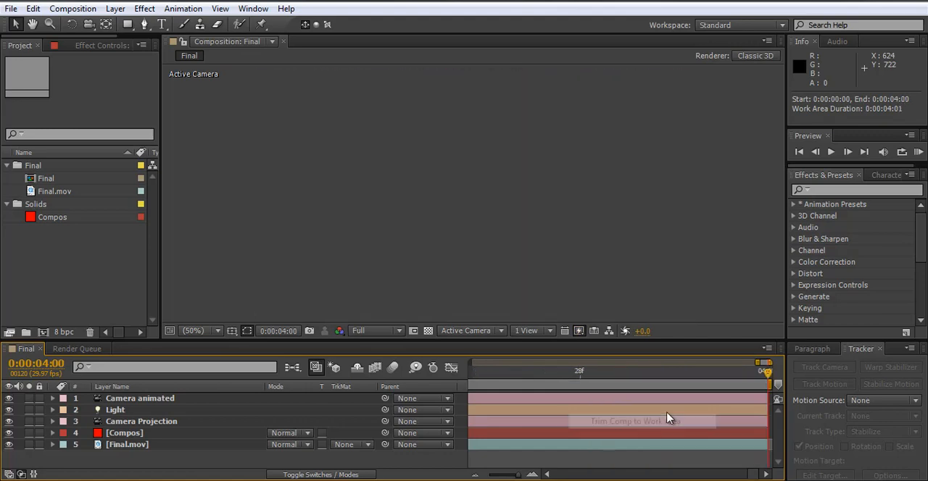
{"action": "left_click_drag", "start_coordinate": [756, 362], "coordinate": [470, 363]}
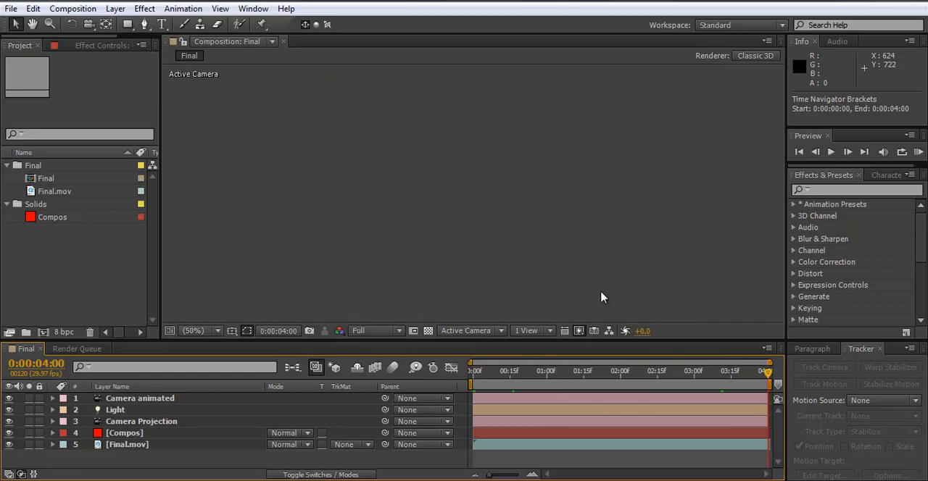
Step: Save the After Effects project to the desktop as final
{"action": "key", "text": "ctrl+s"}
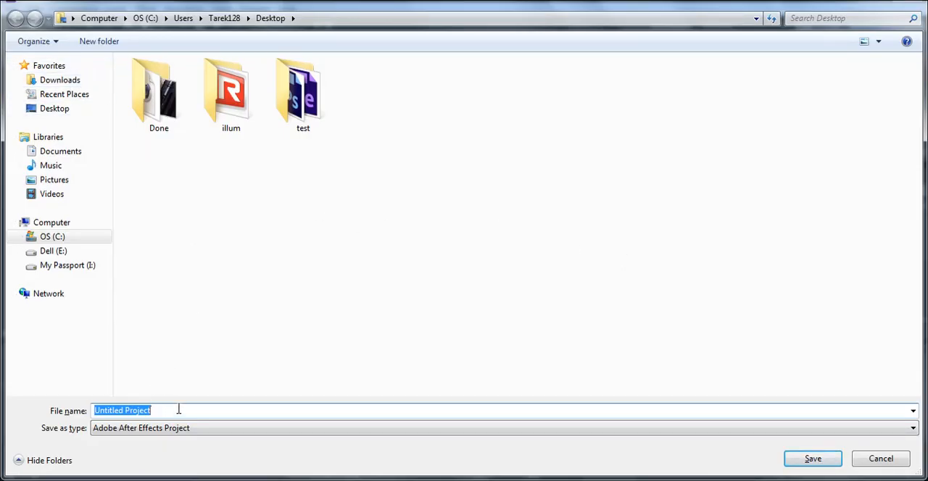
{"action": "type", "text": "final"}
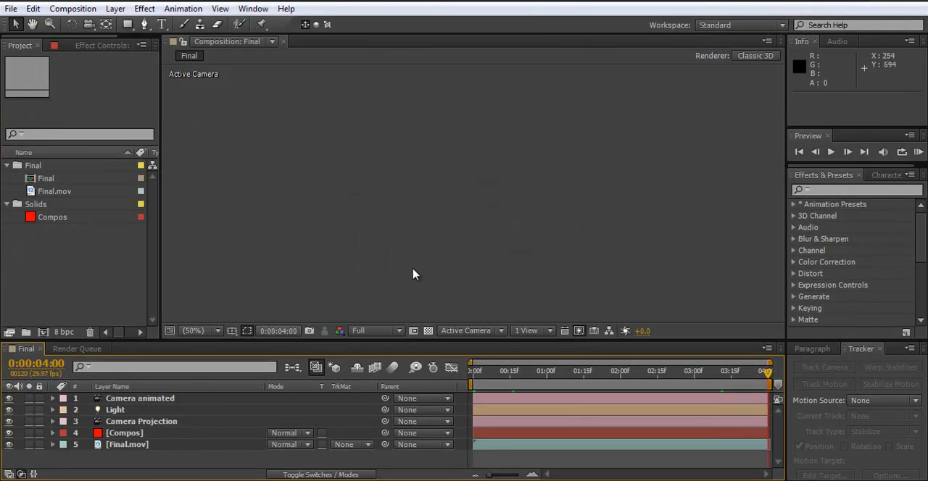
Step: Scrub from the start to 0:00:00:18 and delete the Camera Projection layer from the composition
{"action": "key", "text": "Home"}
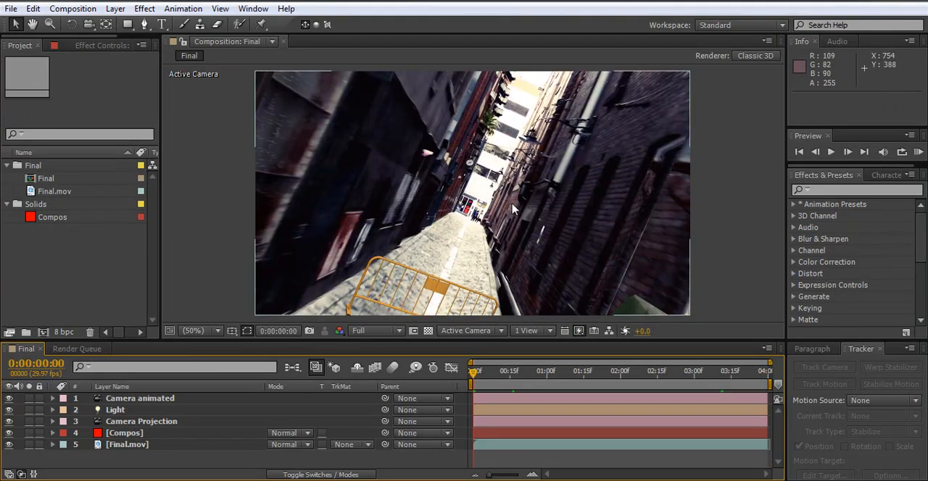
{"action": "mouse_move", "coordinate": [511, 379]}
{"action": "left_mouse_down"}
{"action": "mouse_move", "coordinate": [750, 376]}
{"action": "mouse_move", "coordinate": [517, 389]}
{"action": "left_mouse_up"}
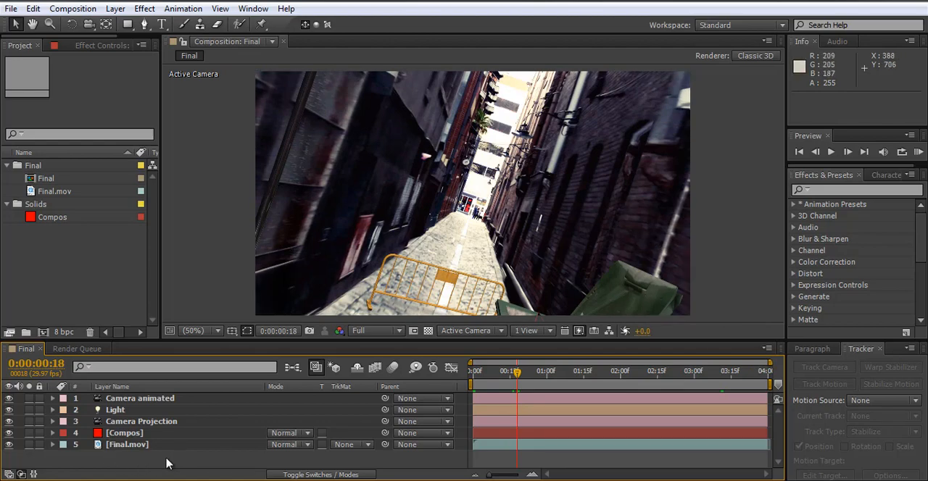
{"action": "left_click", "coordinate": [148, 423]}
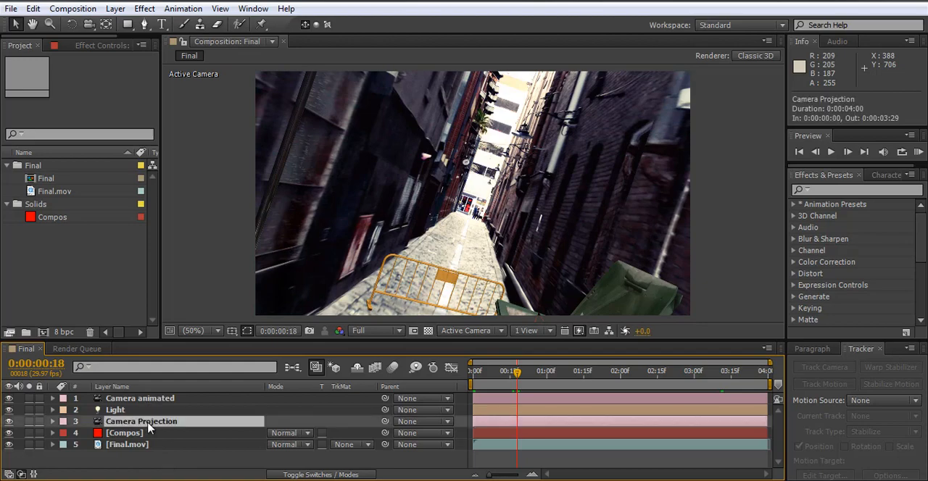
{"action": "key", "text": "Delete"}
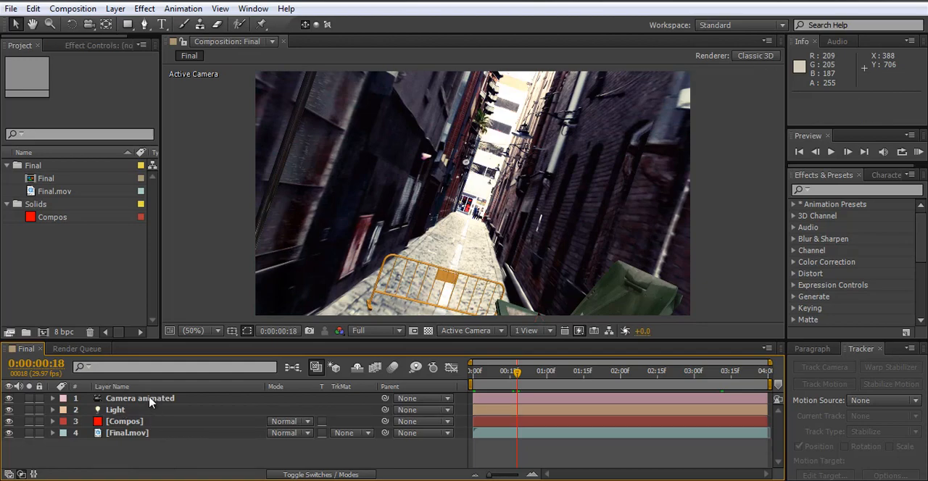
{"action": "left_click", "coordinate": [148, 400]}
{"action": "left_click", "coordinate": [114, 411]}
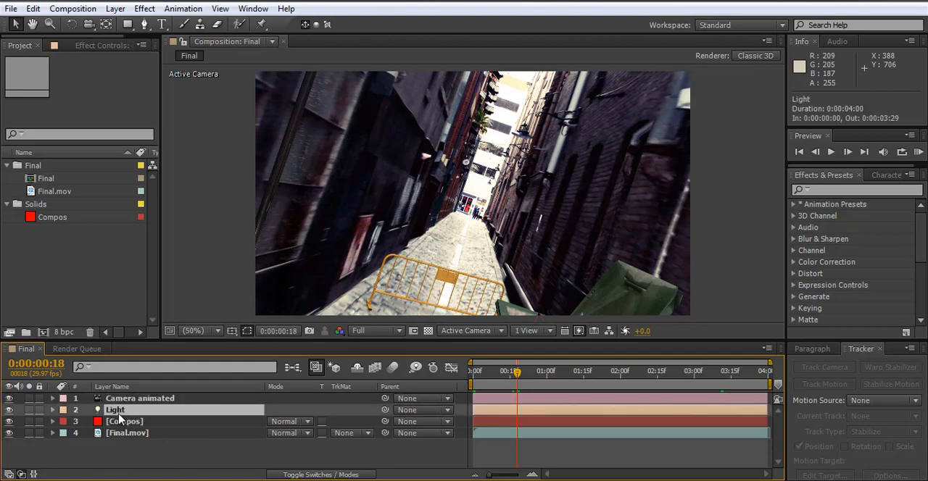
{"action": "left_click", "coordinate": [186, 452]}
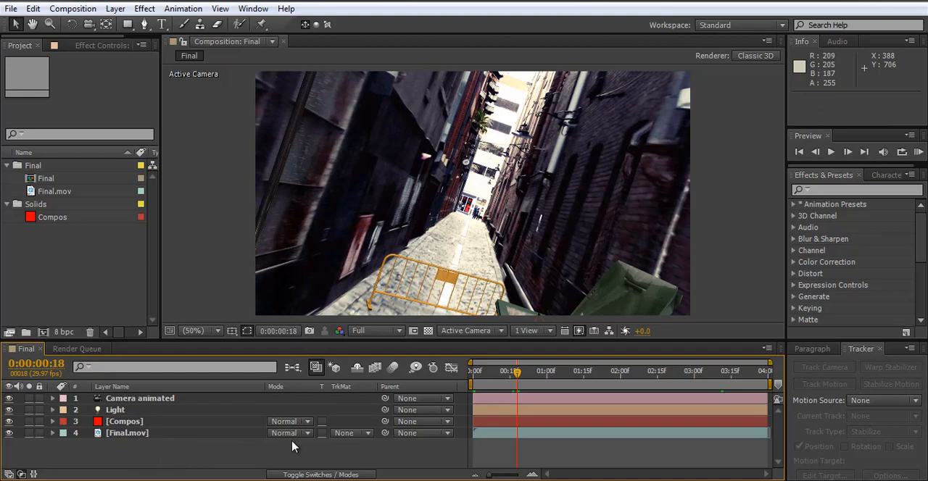
Step: Start a footage import and browse to the 14. Smoke folder inside Action_Essentials_2K on the My Passport drive
{"action": "double_click", "coordinate": [58, 296]}
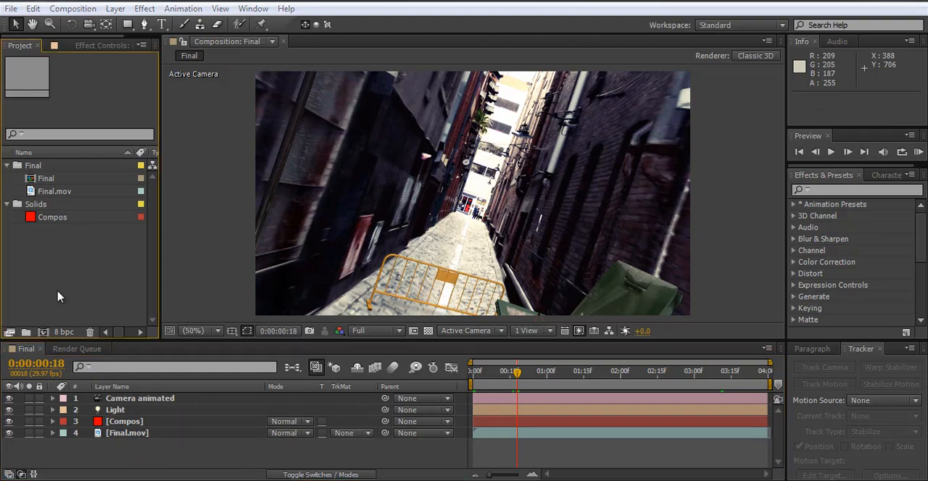
{"action": "double_click", "coordinate": [586, 121]}
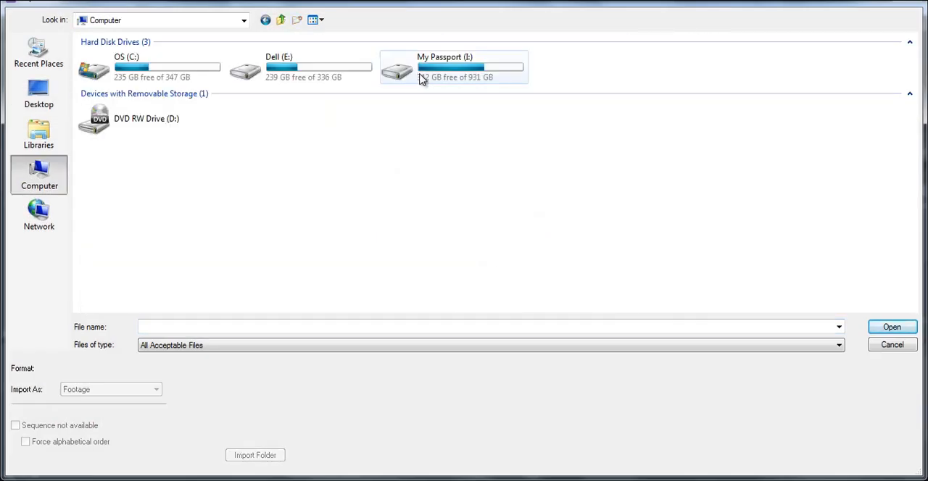
{"action": "left_click", "coordinate": [317, 71]}
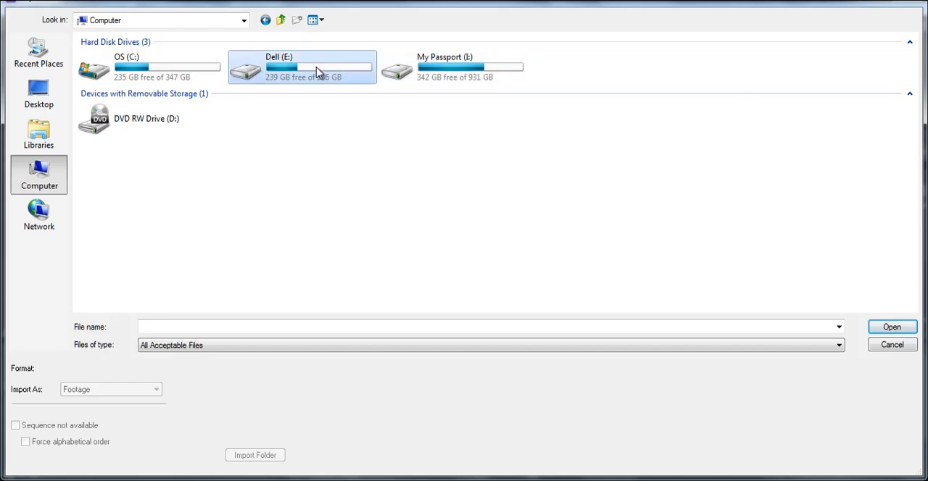
{"action": "double_click", "coordinate": [464, 78]}
{"action": "double_click", "coordinate": [125, 85]}
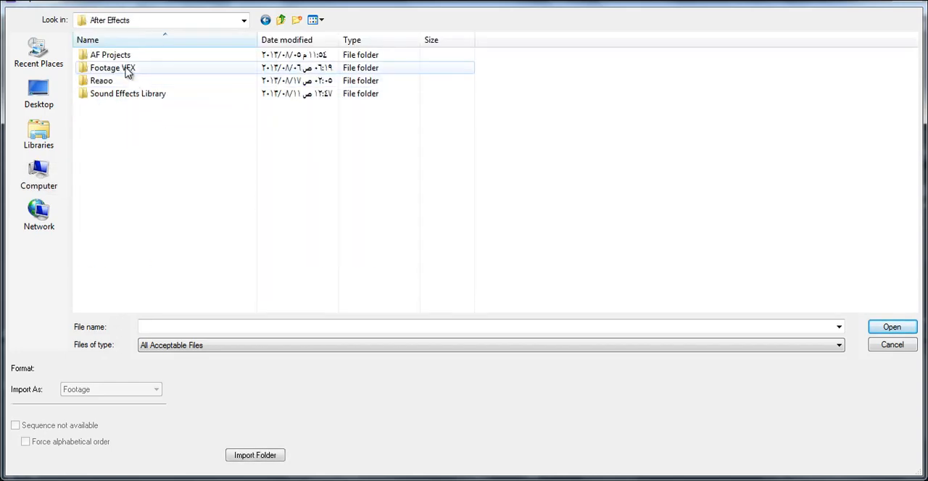
{"action": "double_click", "coordinate": [124, 68]}
{"action": "double_click", "coordinate": [143, 109]}
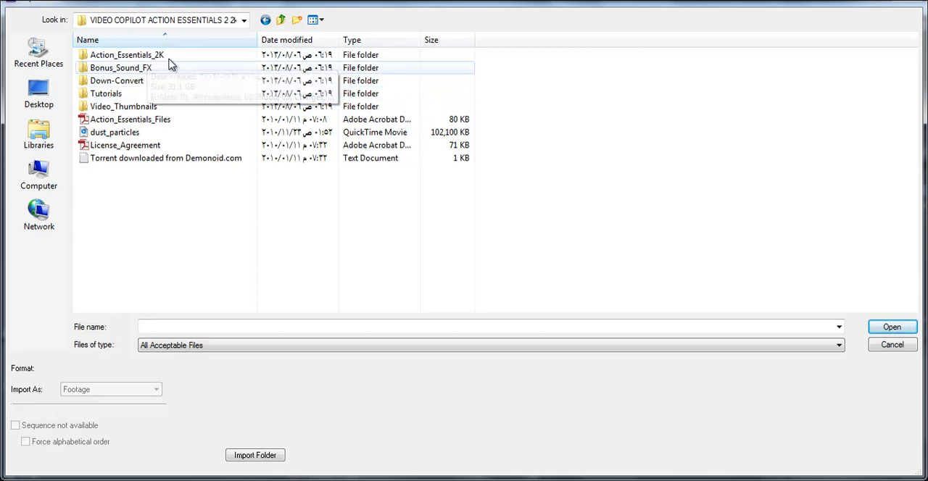
{"action": "double_click", "coordinate": [173, 58]}
{"action": "scroll", "coordinate": [172, 233], "scroll_direction": "down", "scroll_amount": 1}
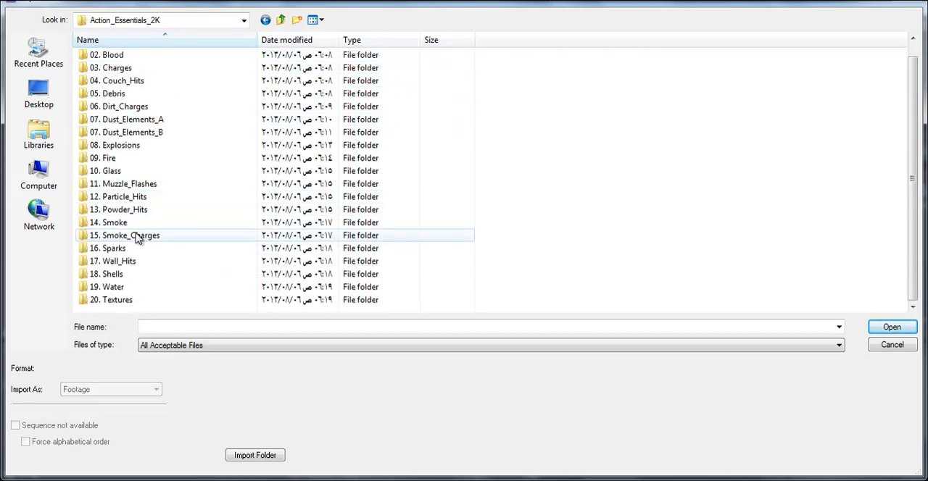
{"action": "double_click", "coordinate": [118, 222]}
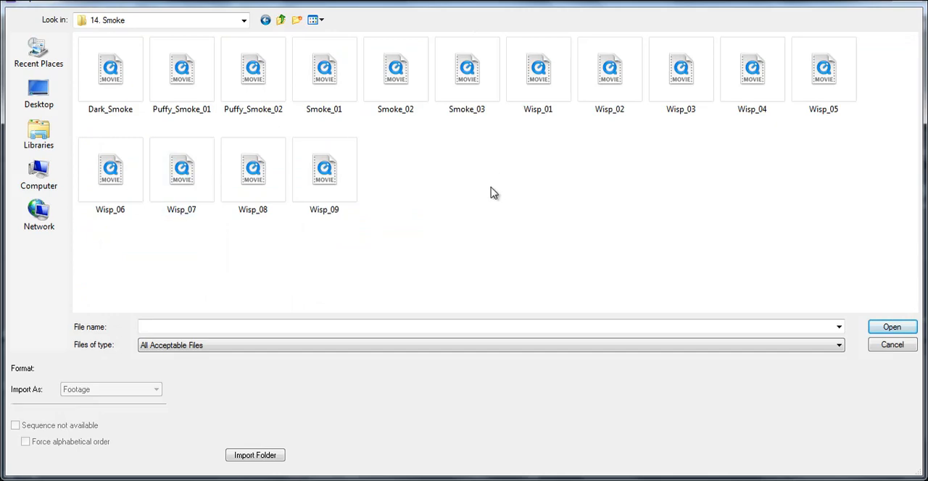
Step: Preview the Smoke_02 clip in QuickTime Player and import it into the project as footage
{"action": "left_click", "coordinate": [384, 94]}
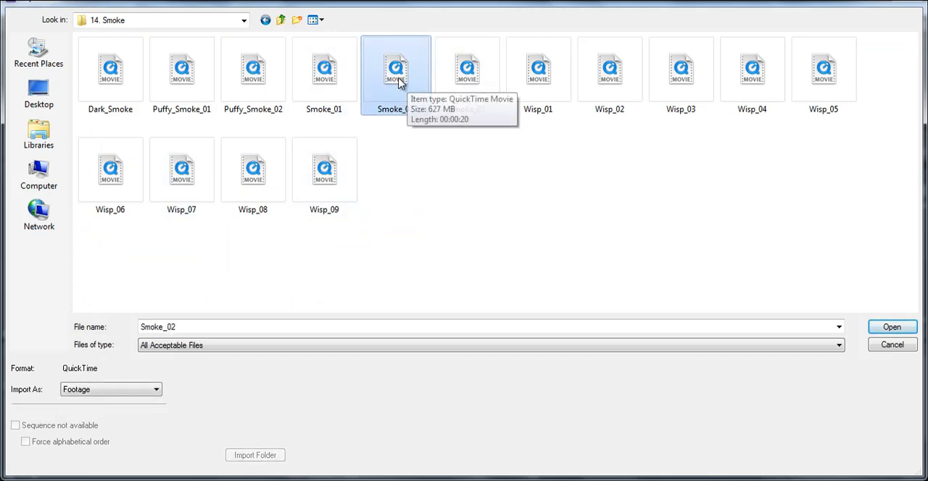
{"action": "right_click", "coordinate": [403, 83]}
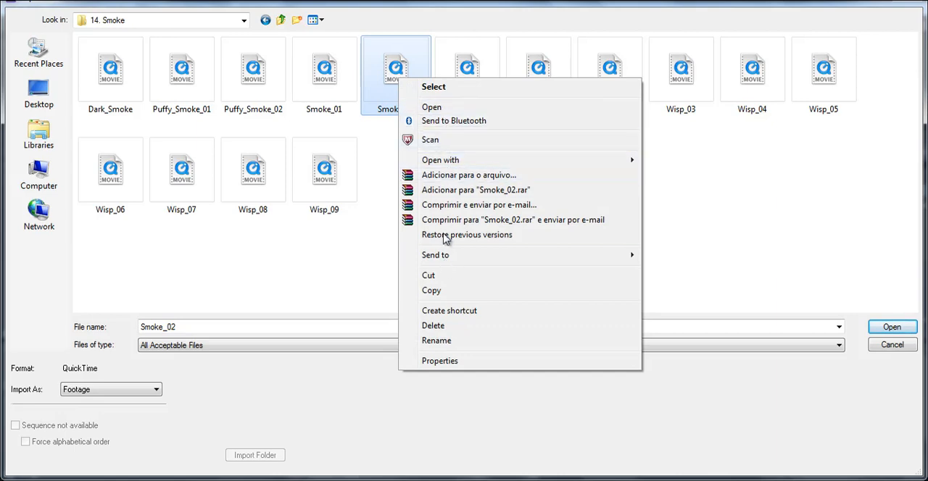
{"action": "mouse_move", "coordinate": [520, 163]}
{"action": "left_click", "coordinate": [692, 176]}
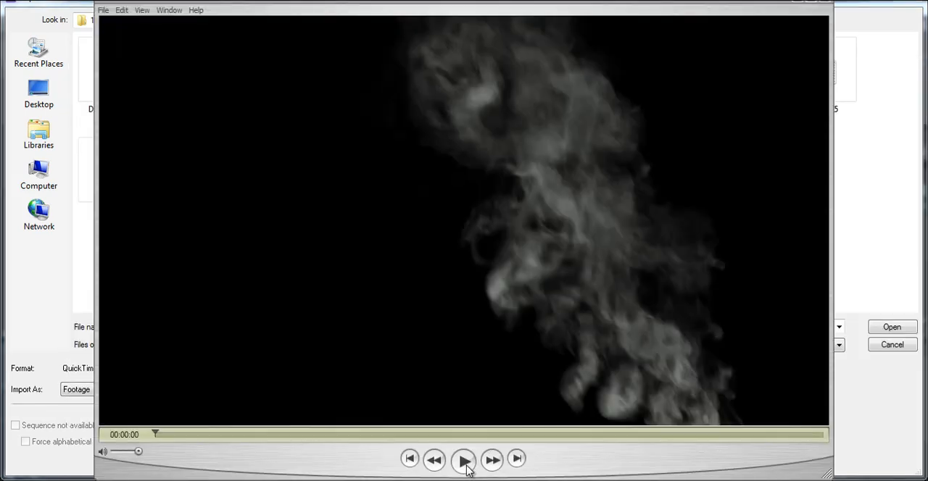
{"action": "left_click", "coordinate": [464, 461]}
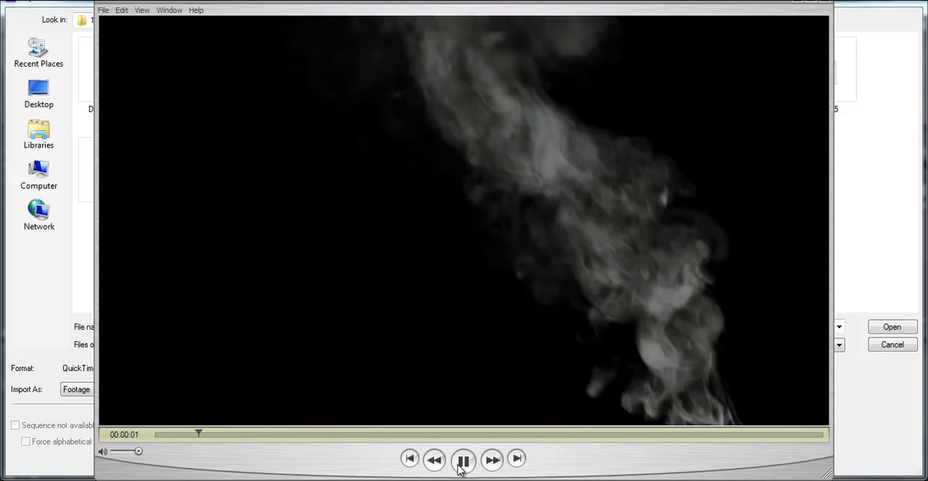
{"action": "key", "text": "space"}
{"action": "left_click", "coordinate": [826, 4]}
{"action": "double_click", "coordinate": [389, 95]}
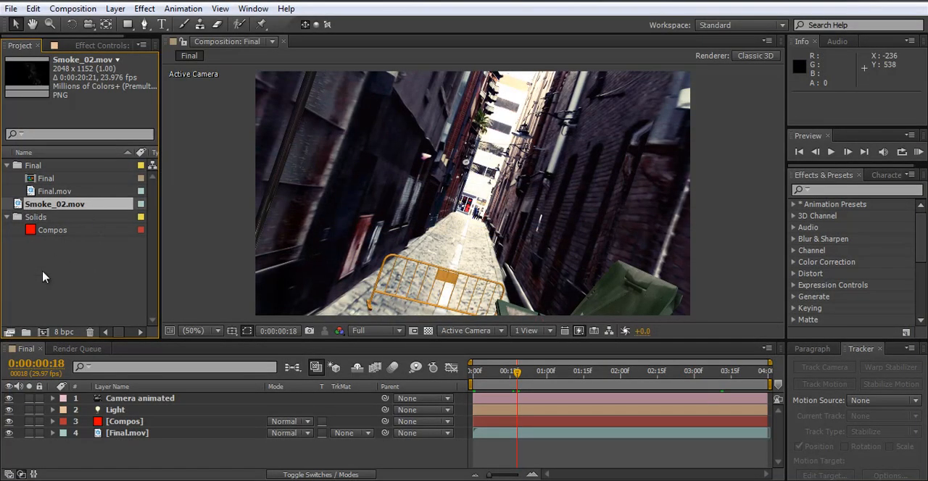
Step: Start another footage import and browse to the 09. Fire folder of Action_Essentials_2K
{"action": "double_click", "coordinate": [64, 258]}
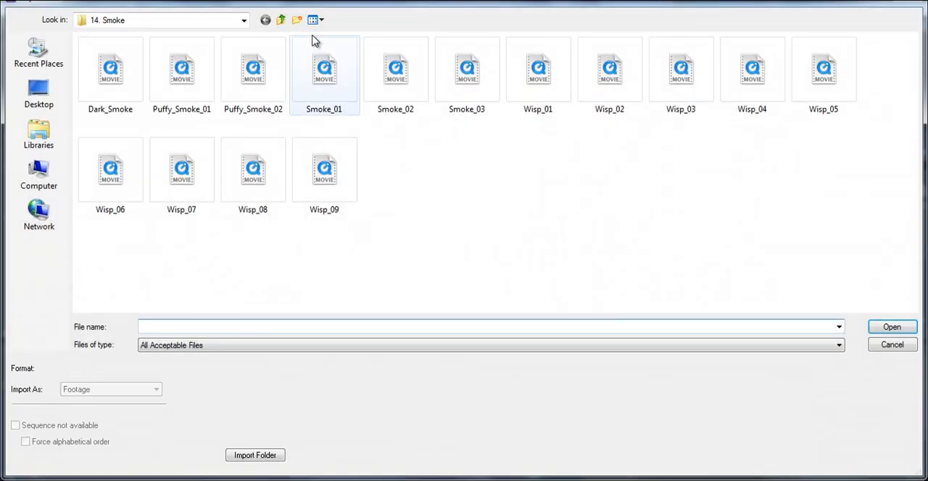
{"action": "left_click", "coordinate": [281, 19]}
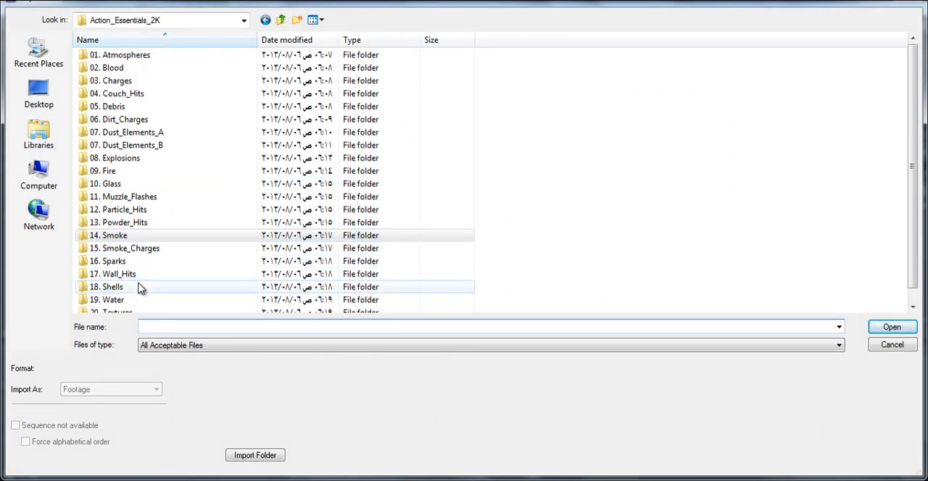
{"action": "left_click", "coordinate": [116, 235]}
{"action": "double_click", "coordinate": [120, 172]}
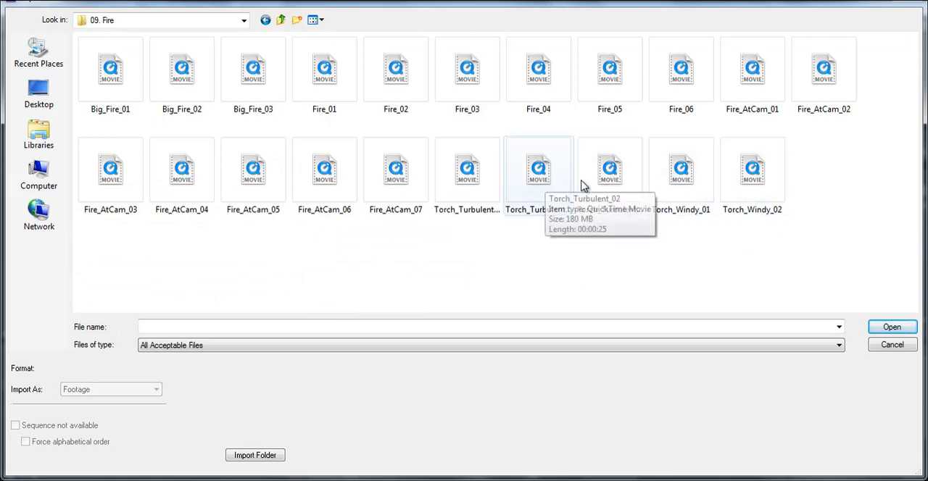
Step: Preview the Torch_Windy_02 clip in QuickTime Player and show the Fire folder's files as extra large icons
{"action": "left_click", "coordinate": [736, 181]}
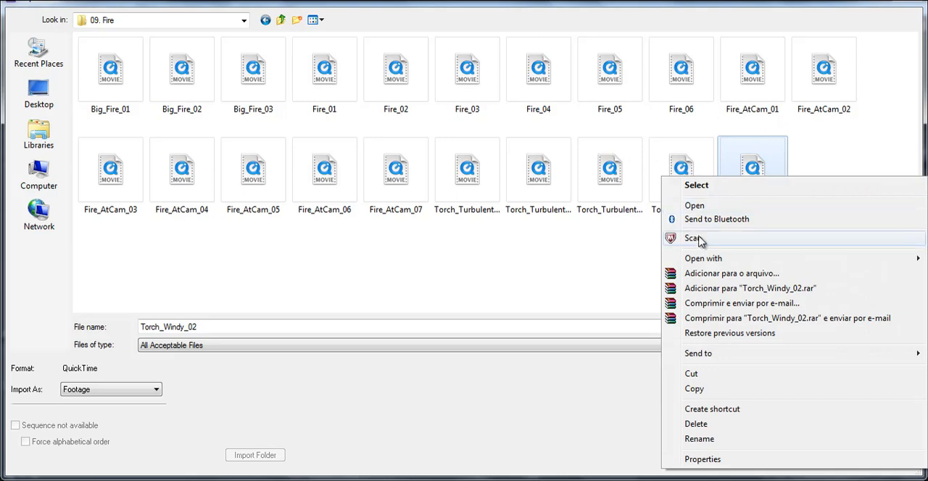
{"action": "mouse_move", "coordinate": [714, 259]}
{"action": "left_click", "coordinate": [571, 290]}
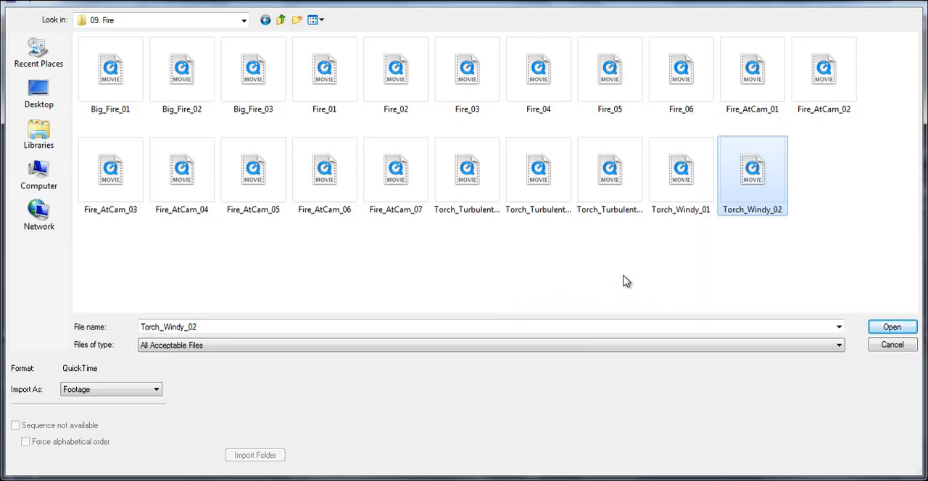
{"action": "right_click", "coordinate": [870, 152]}
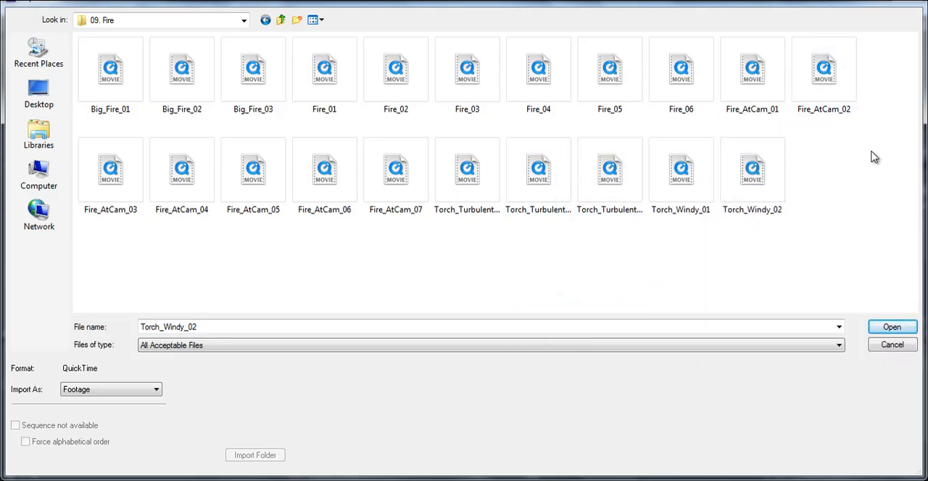
{"action": "mouse_move", "coordinate": [877, 163]}
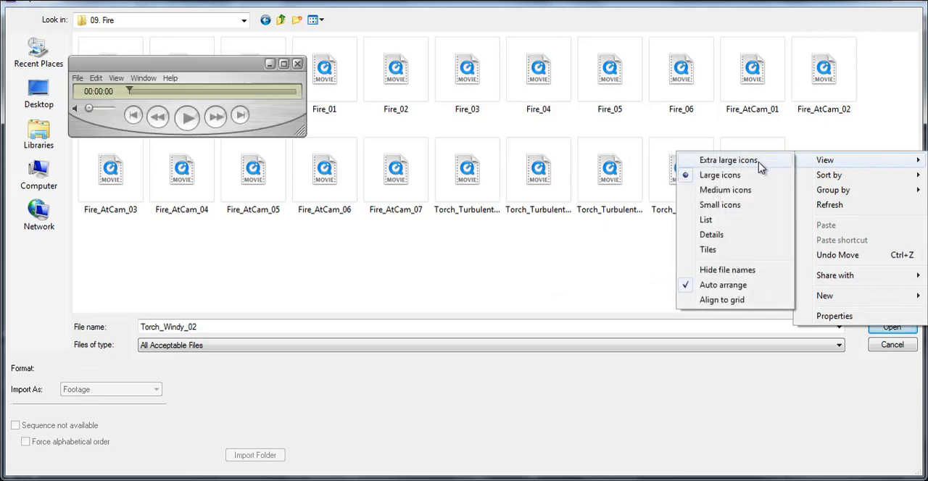
{"action": "left_click", "coordinate": [758, 166]}
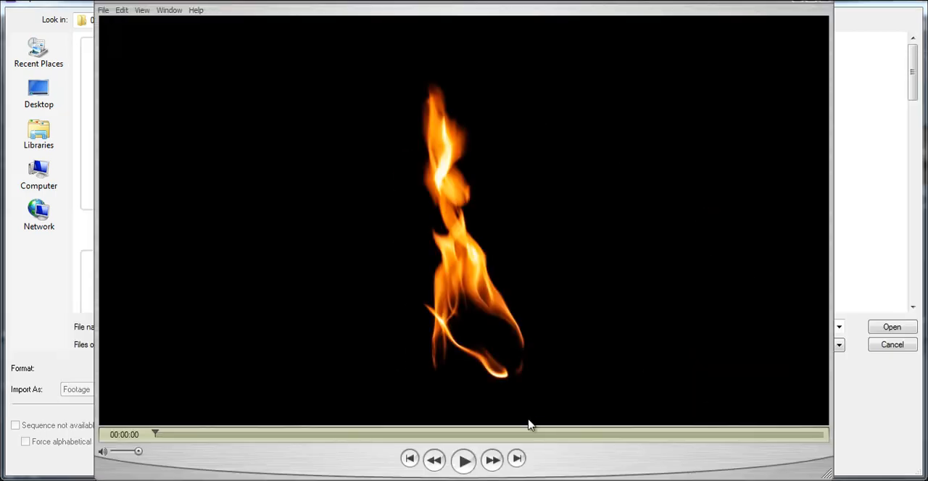
{"action": "left_click", "coordinate": [464, 466]}
{"action": "left_click", "coordinate": [823, 5]}
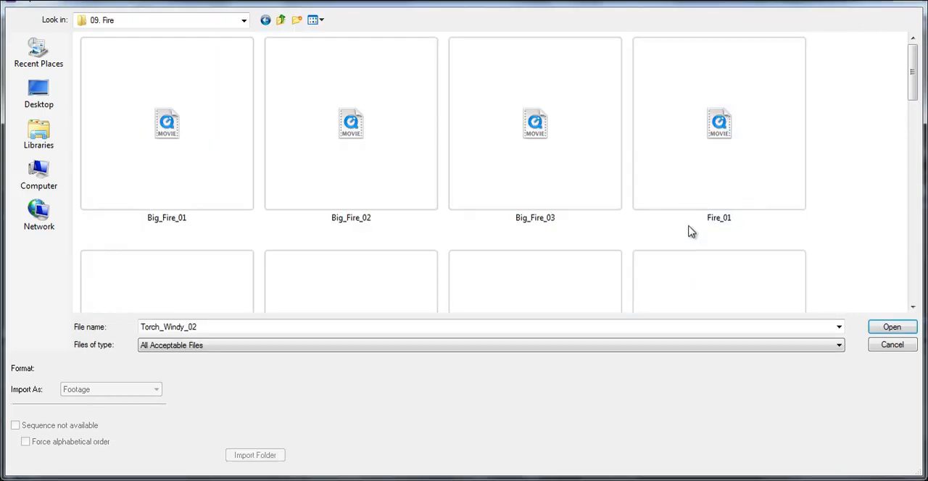
Step: Preview Torch_Windy_01 in QuickTime Player for comparison and import Torch_Windy_02 into the project
{"action": "scroll", "coordinate": [689, 230], "scroll_direction": "down", "scroll_amount": 10}
{"action": "left_click", "coordinate": [187, 241]}
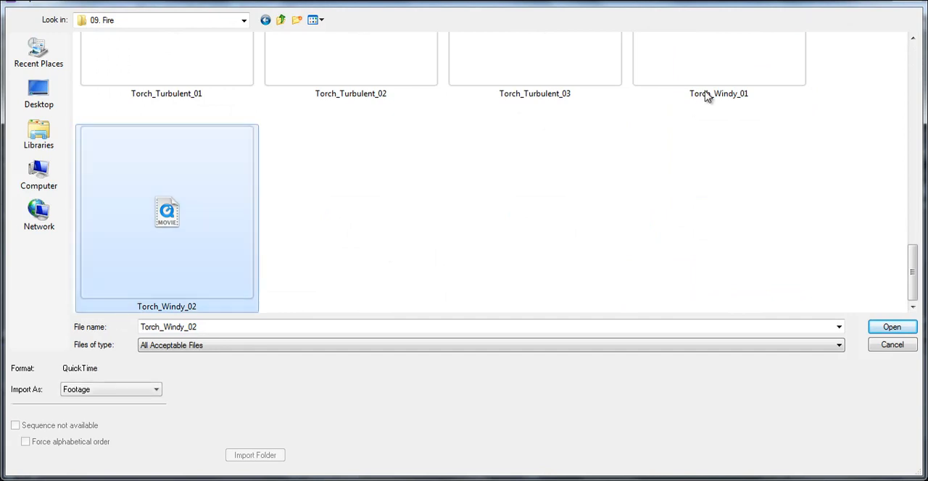
{"action": "left_click", "coordinate": [718, 58]}
{"action": "right_click", "coordinate": [725, 47]}
{"action": "mouse_move", "coordinate": [725, 127]}
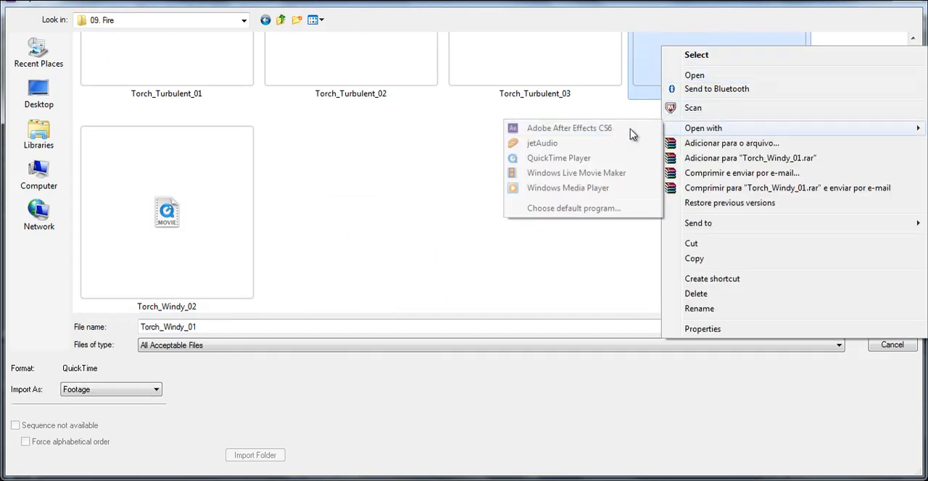
{"action": "left_click", "coordinate": [586, 158]}
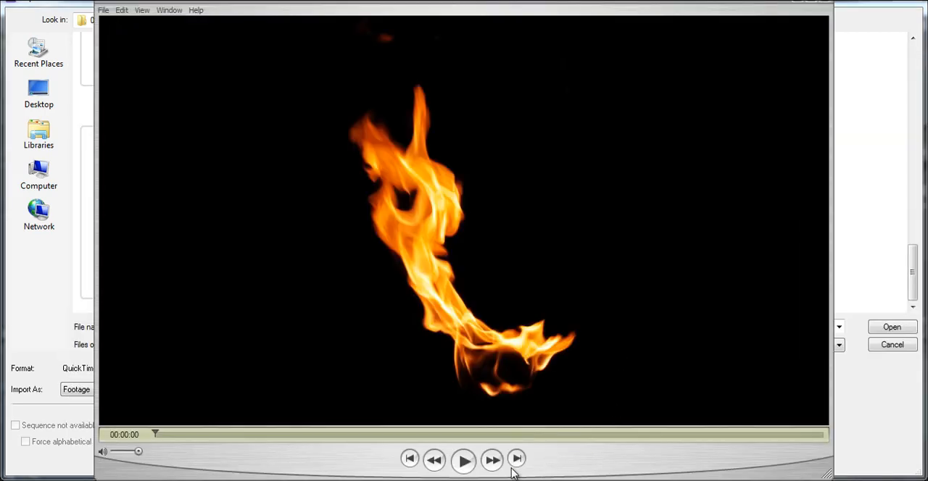
{"action": "left_click", "coordinate": [463, 461]}
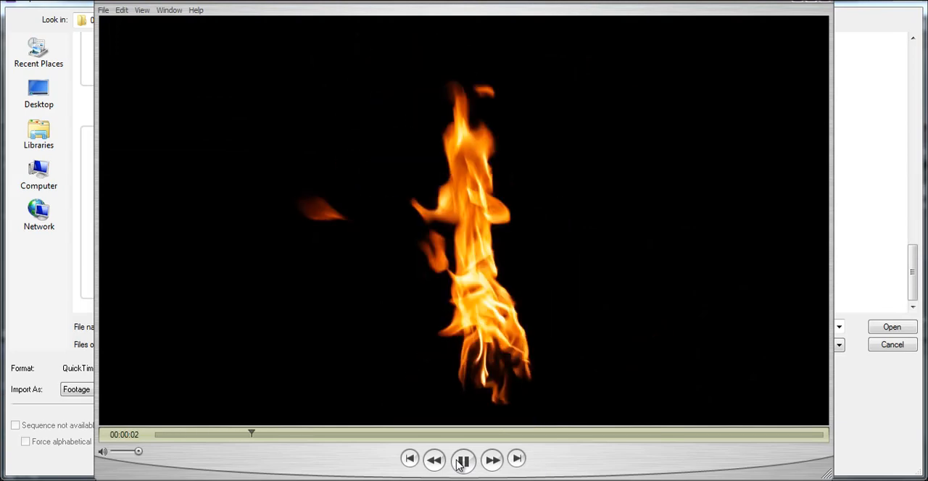
{"action": "left_click", "coordinate": [817, 3]}
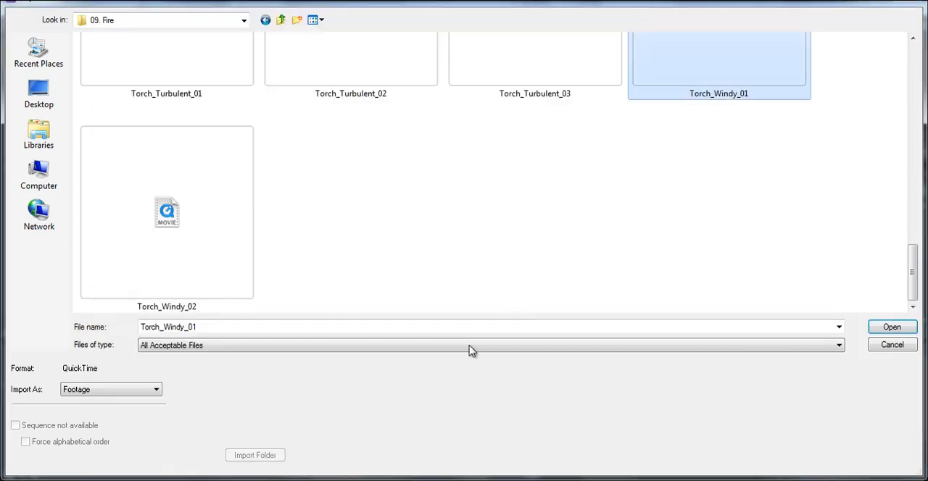
{"action": "double_click", "coordinate": [181, 256]}
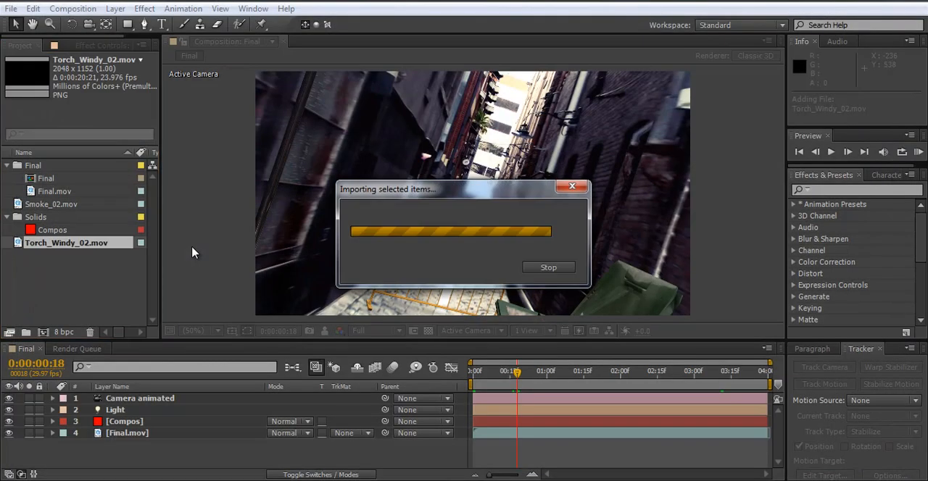
Step: Collapse the Final and Solids folders and create a new project folder named footage
{"action": "left_click", "coordinate": [43, 204]}
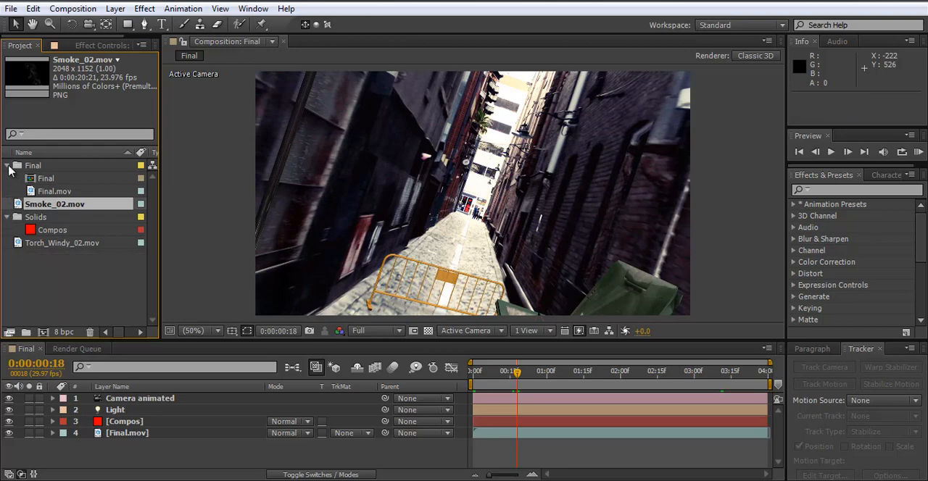
{"action": "left_click", "coordinate": [8, 165]}
{"action": "left_click", "coordinate": [7, 192]}
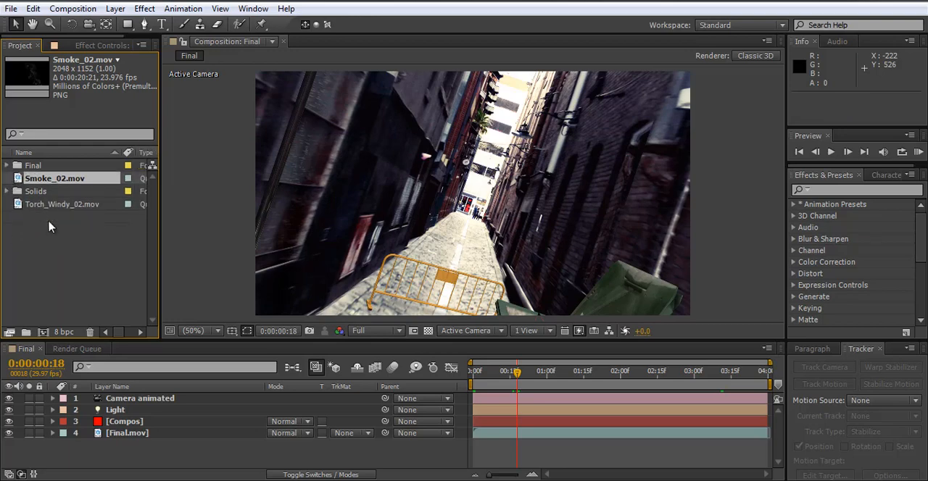
{"action": "left_click", "coordinate": [26, 332]}
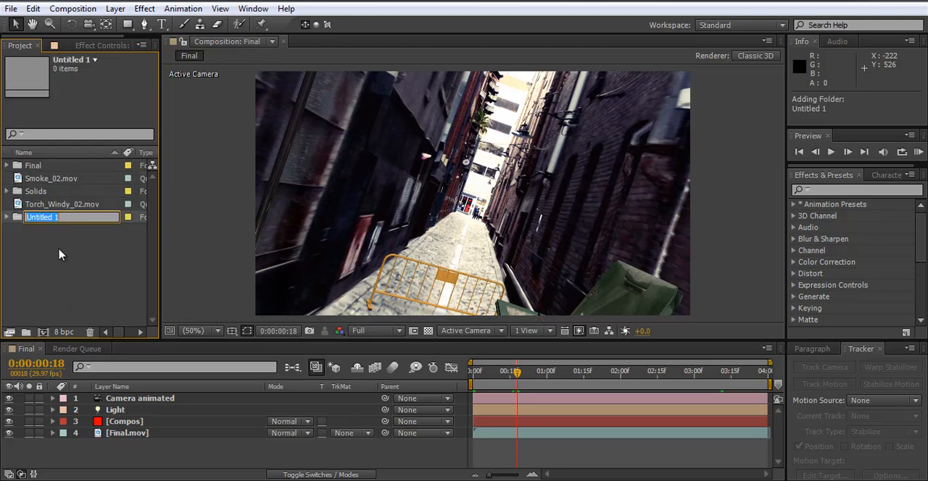
{"action": "type", "text": "footage"}
{"action": "key", "text": "Return"}
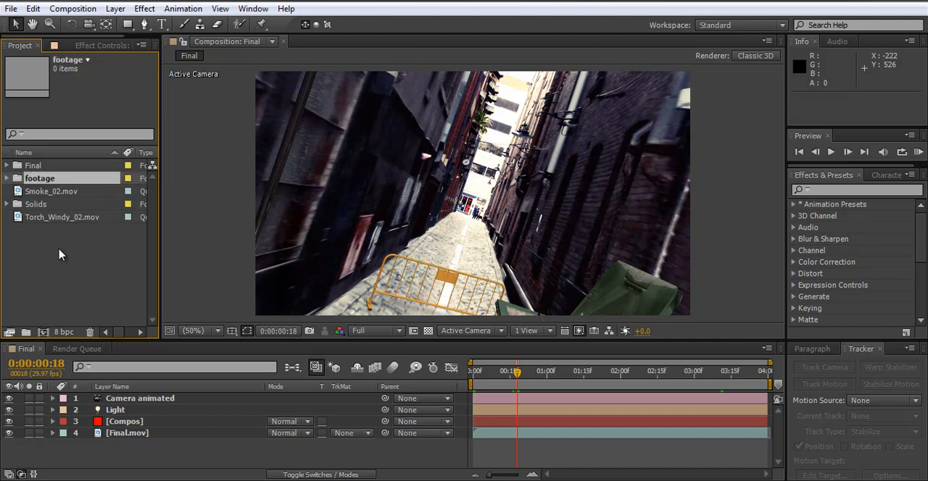
Step: Move Smoke_02.mov and Torch_Windy_02.mov into the footage folder
{"action": "left_click", "coordinate": [79, 217]}
{"action": "left_click", "coordinate": [44, 191], "text": "ctrl"}
{"action": "left_click_drag", "start_coordinate": [43, 192], "coordinate": [17, 181]}
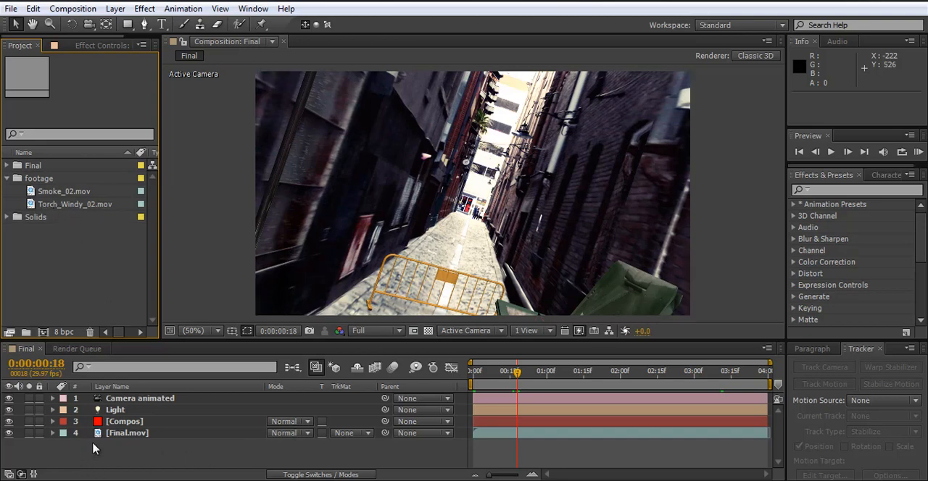
Step: Select the Compos layer, show the layer switches and move the current time to 0:00:02:09
{"action": "left_click", "coordinate": [127, 433]}
{"action": "left_click", "coordinate": [132, 426]}
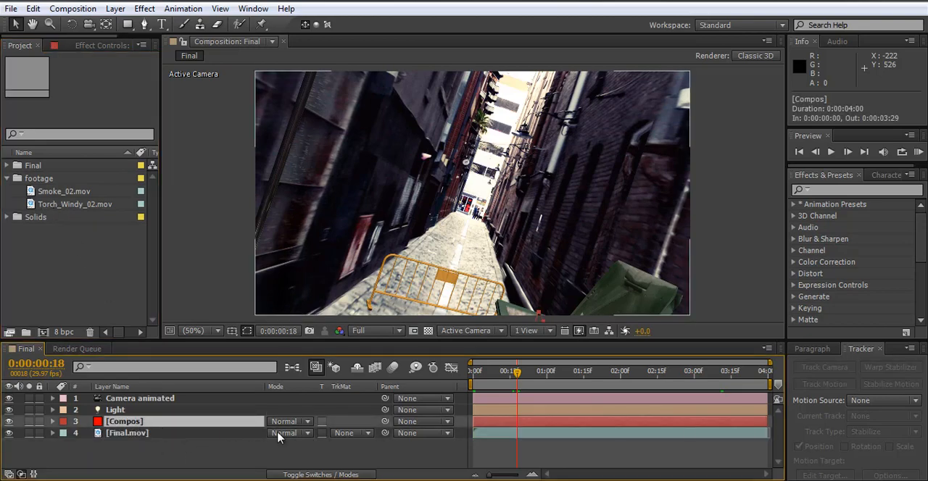
{"action": "left_click", "coordinate": [297, 474]}
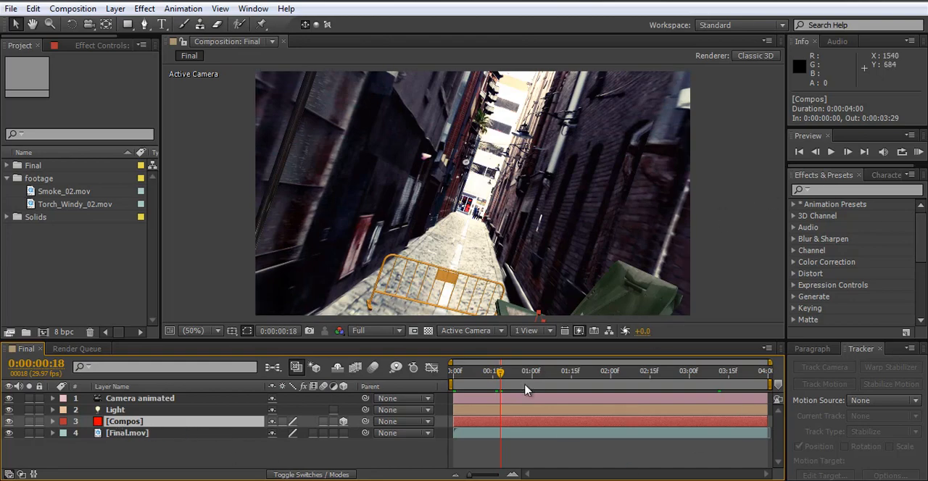
{"action": "left_click_drag", "start_coordinate": [500, 373], "coordinate": [633, 375]}
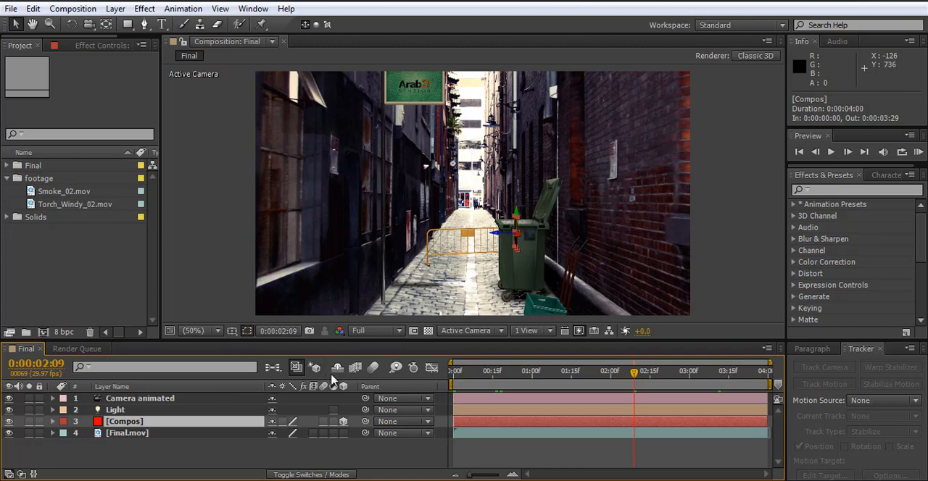
Step: Add Torch_Windy_02.mov to the Final composition directly above the Compos layer and make it a 3D layer
{"action": "left_click", "coordinate": [291, 467]}
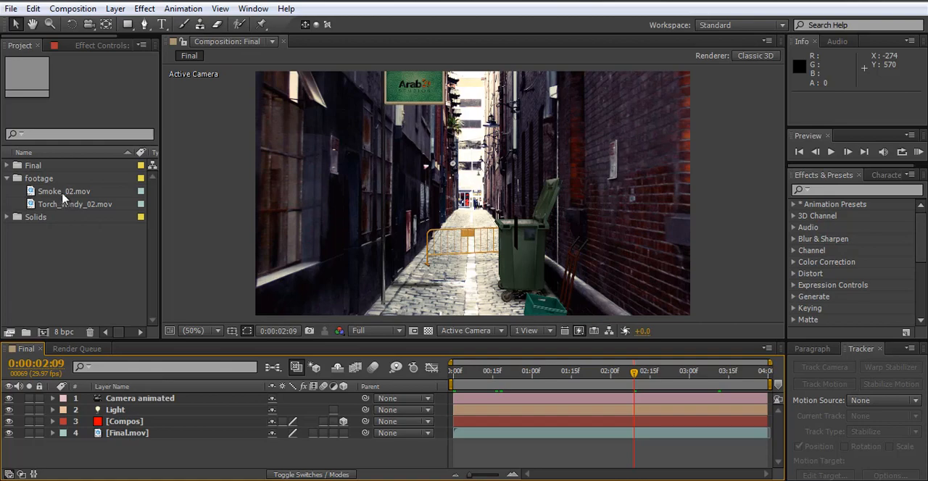
{"action": "mouse_move", "coordinate": [63, 193]}
{"action": "left_mouse_down"}
{"action": "mouse_move", "coordinate": [136, 345]}
{"action": "mouse_move", "coordinate": [63, 194]}
{"action": "left_mouse_up"}
{"action": "left_click_drag", "start_coordinate": [72, 205], "coordinate": [184, 420]}
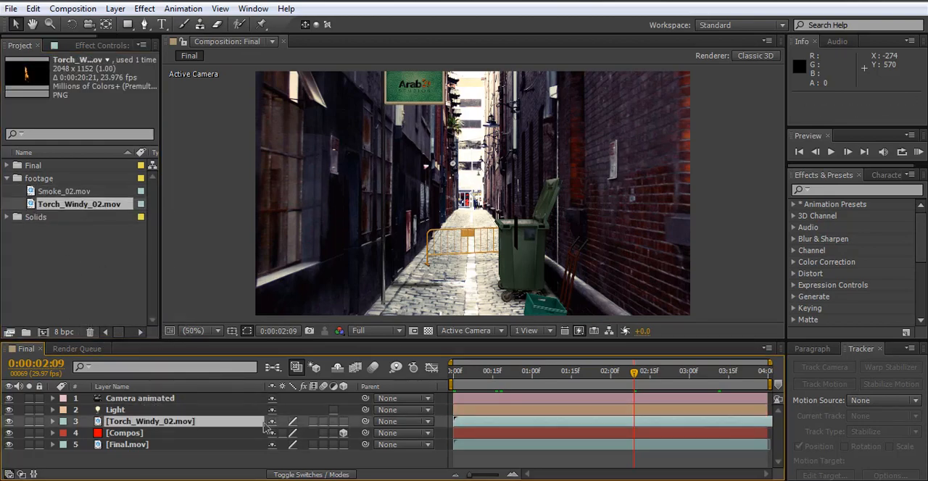
{"action": "key", "text": "comma"}
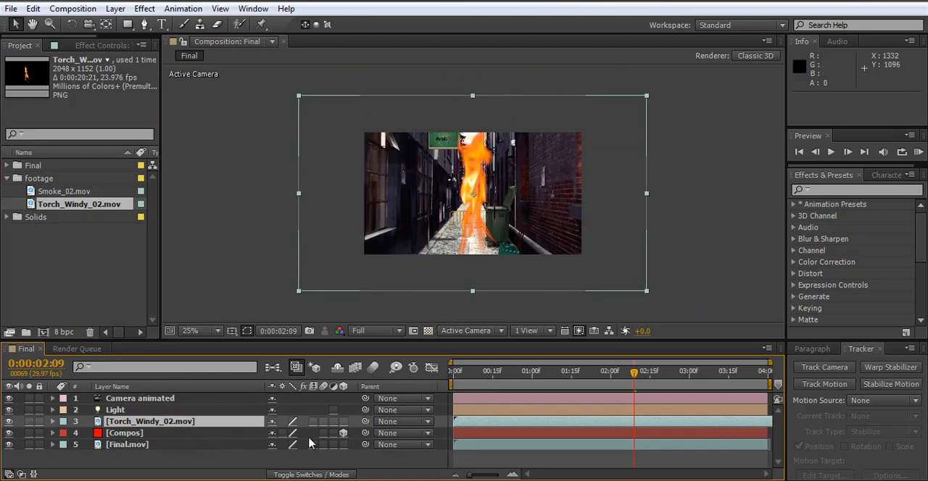
{"action": "left_click", "coordinate": [344, 422]}
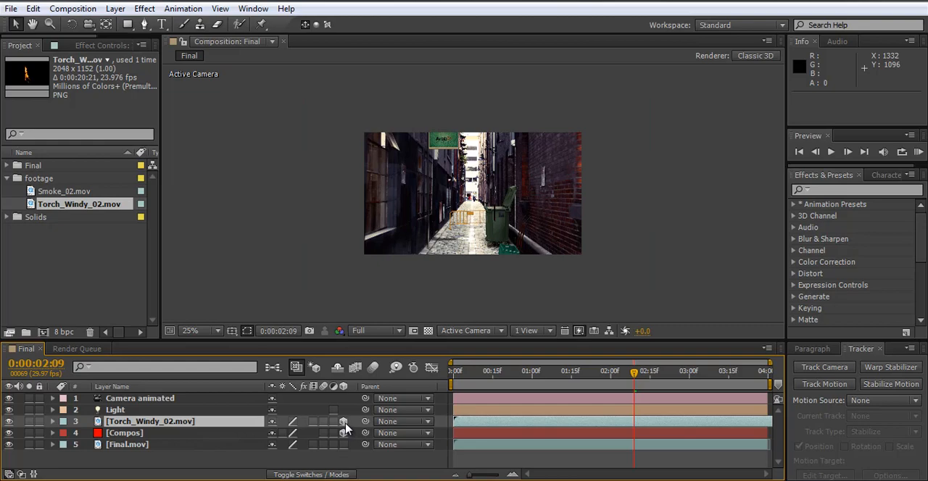
Step: Expand the Compos layer's Transform properties, copy its Position keyframes and move the current time to 0:00:00:00
{"action": "left_click", "coordinate": [53, 438]}
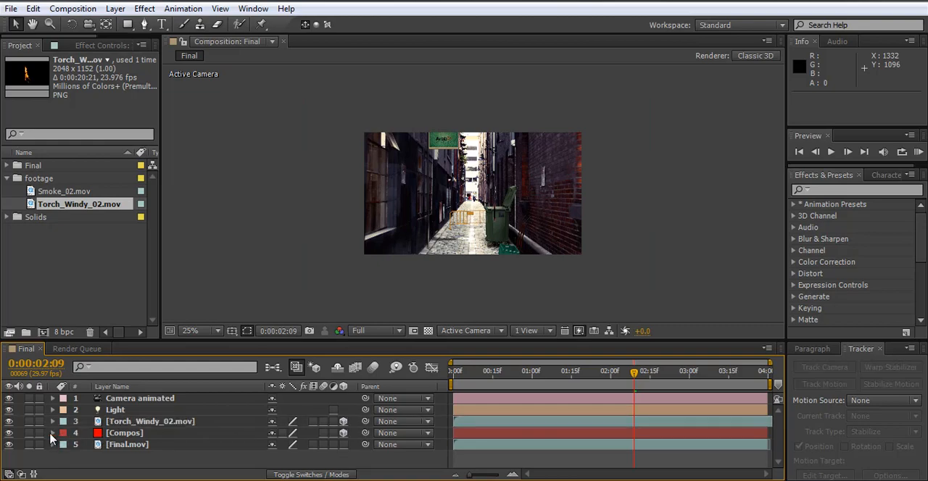
{"action": "left_click", "coordinate": [52, 434]}
{"action": "left_click", "coordinate": [65, 440]}
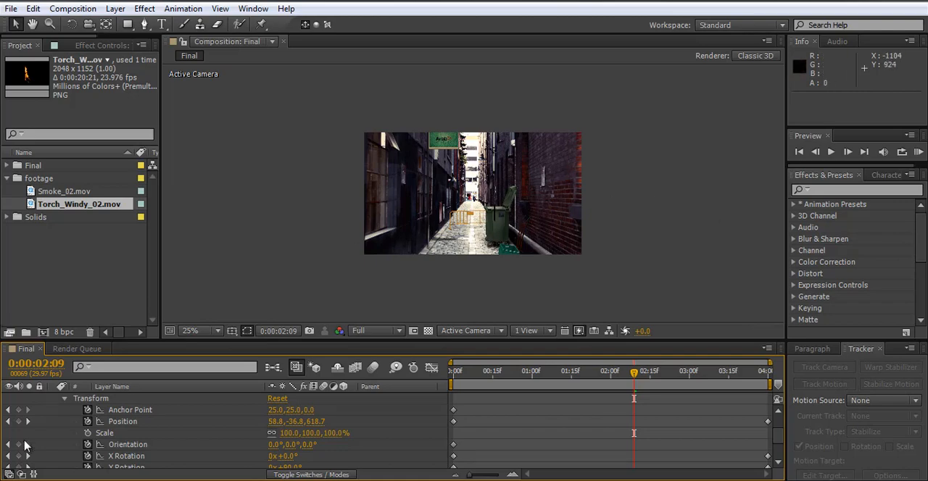
{"action": "left_click", "coordinate": [122, 422]}
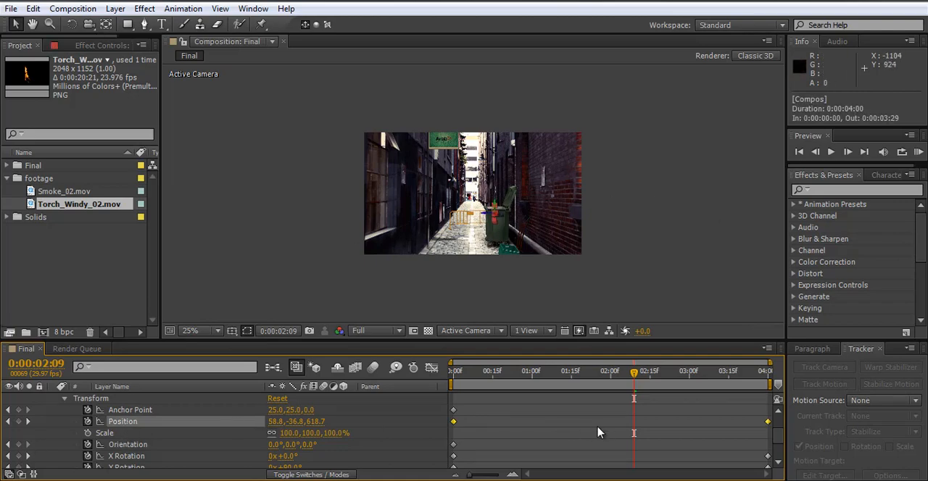
{"action": "key", "text": "ctrl+c"}
{"action": "left_click_drag", "start_coordinate": [462, 373], "coordinate": [451, 373]}
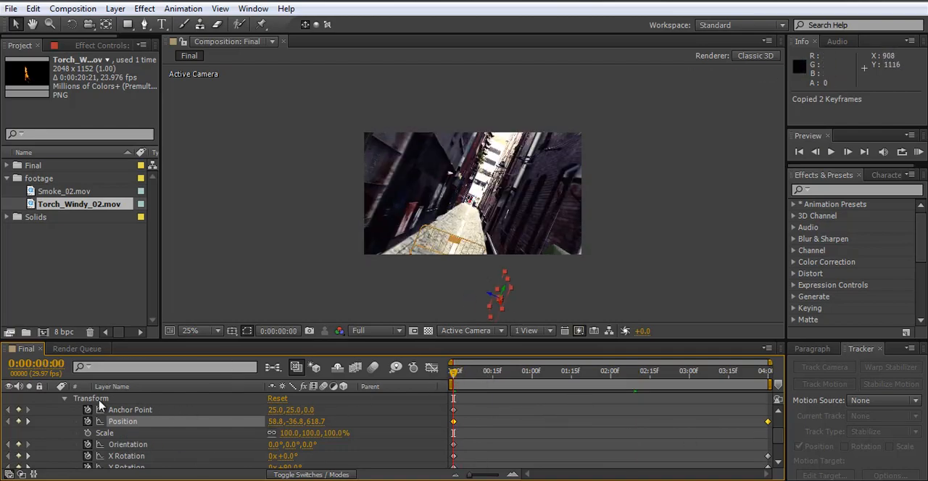
Step: Collapse the Compos layer, reveal only its Position property and copy both of its keyframes again
{"action": "scroll", "coordinate": [99, 407], "scroll_direction": "up", "scroll_amount": 3}
{"action": "left_click", "coordinate": [52, 433]}
{"action": "left_click", "coordinate": [136, 424]}
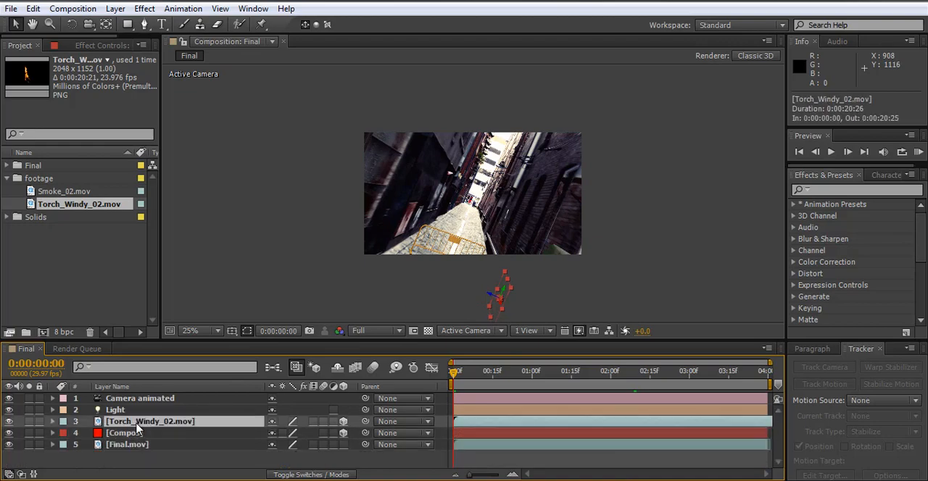
{"action": "left_click", "coordinate": [88, 436]}
{"action": "key", "text": "p"}
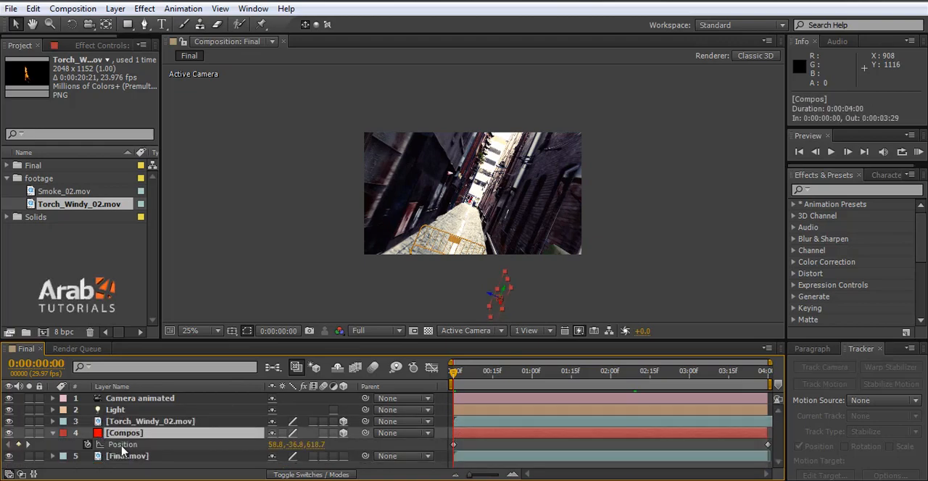
{"action": "left_click", "coordinate": [122, 445]}
{"action": "right_click", "coordinate": [122, 448]}
{"action": "left_click", "coordinate": [122, 448]}
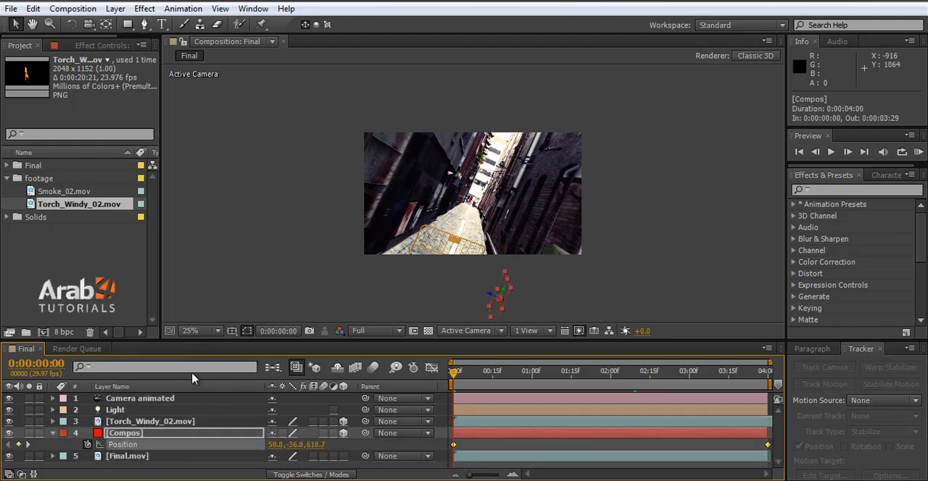
{"action": "key", "text": "ctrl+c"}
Step: Reveal the Torch_Windy_02.mov layer's Position and paste the copied Compos keyframes into it
{"action": "left_click", "coordinate": [111, 425]}
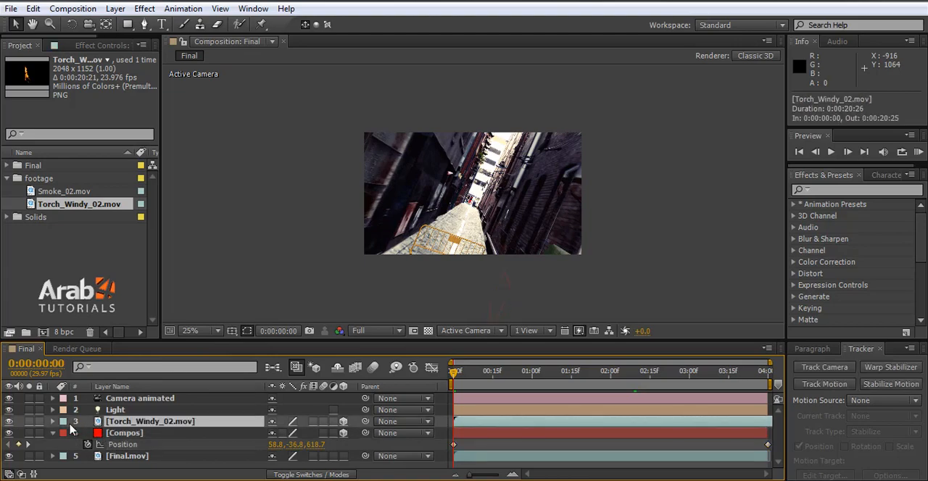
{"action": "key", "text": "p"}
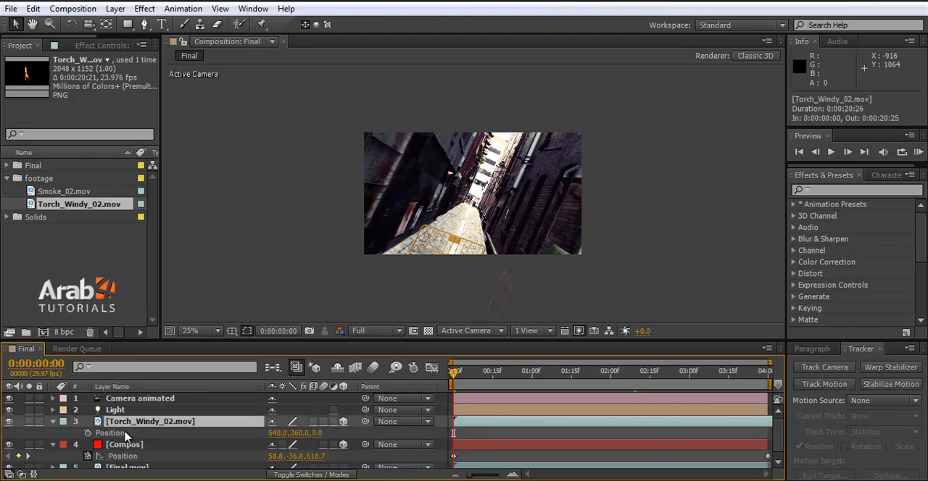
{"action": "left_click", "coordinate": [127, 434]}
{"action": "key", "text": "ctrl+v"}
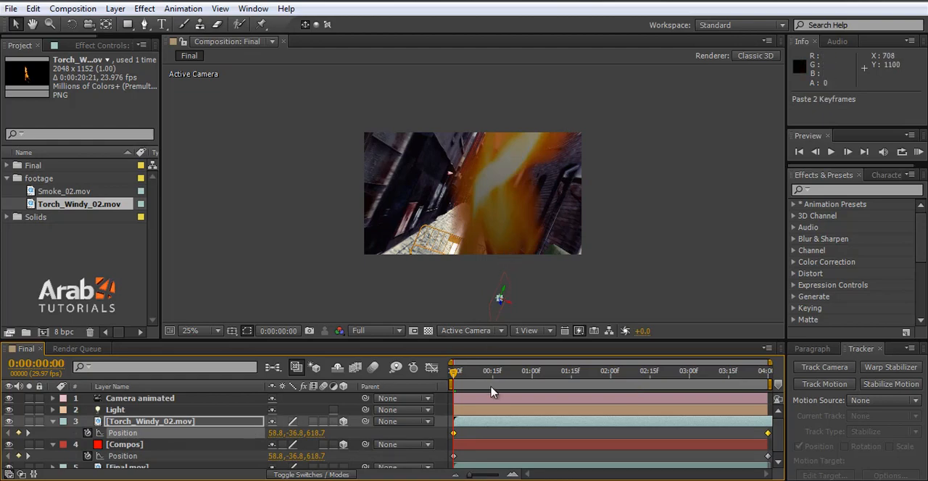
Step: Move the current time to 0:00:00:08 and set the composition preview resolution to Quarter
{"action": "left_click", "coordinate": [466, 373]}
{"action": "left_click_drag", "start_coordinate": [470, 376], "coordinate": [476, 375]}
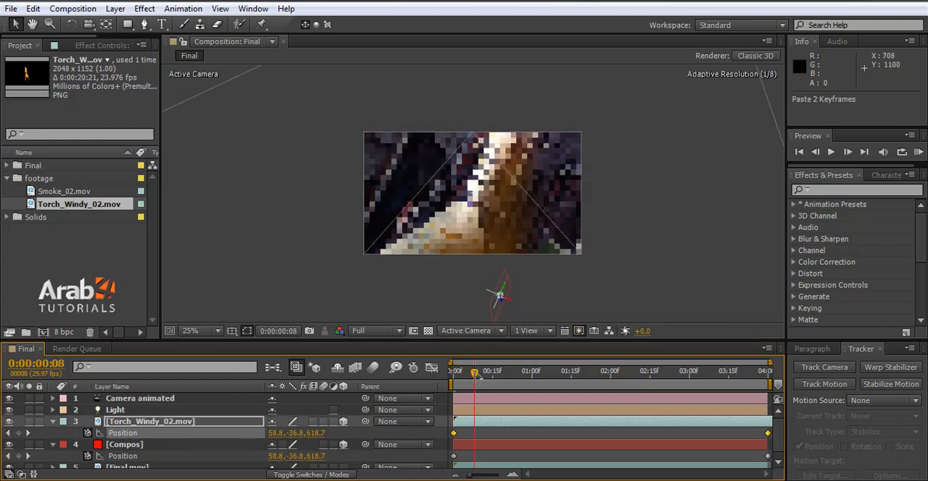
{"action": "left_click", "coordinate": [388, 331]}
{"action": "left_click", "coordinate": [392, 412]}
{"action": "scroll", "coordinate": [478, 219], "scroll_direction": "up", "scroll_amount": 2}
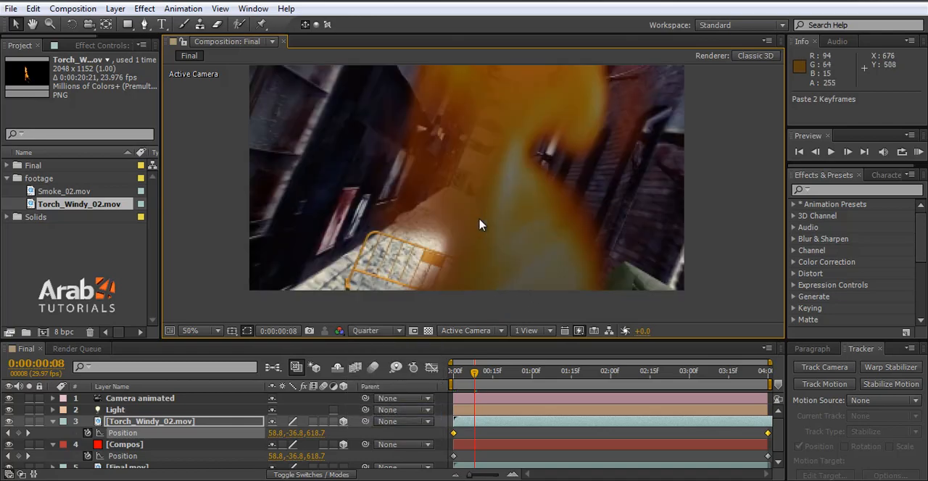
Step: At 0:00:03:25, scale the Torch_Windy_02.mov layer down to about 15% to fit the green bin, and collapse the layer properties
{"action": "left_click_drag", "start_coordinate": [474, 372], "coordinate": [755, 375]}
{"action": "scroll", "coordinate": [548, 236], "scroll_direction": "down", "scroll_amount": 4}
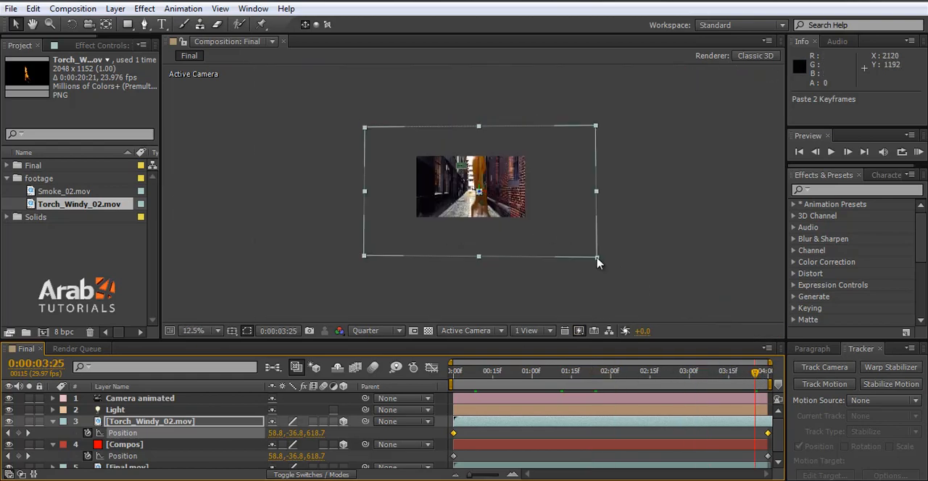
{"action": "left_click_drag", "start_coordinate": [597, 263], "coordinate": [497, 210]}
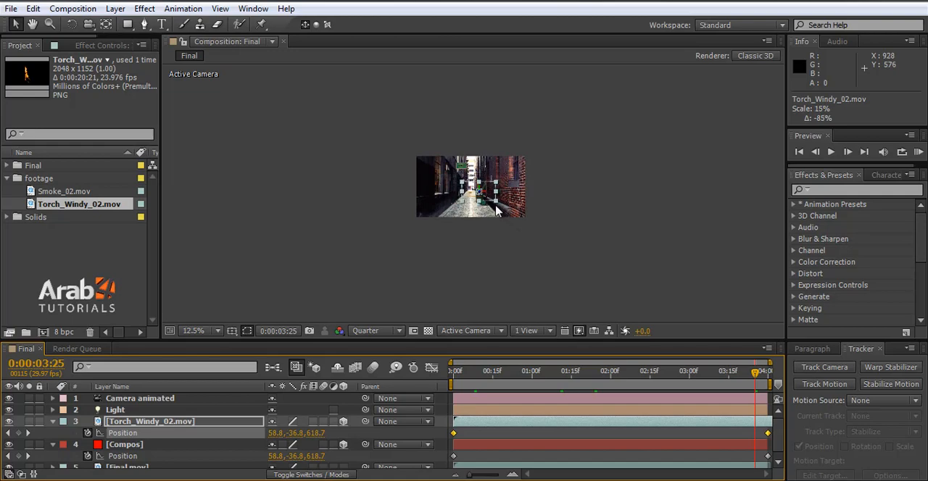
{"action": "scroll", "coordinate": [497, 210], "scroll_direction": "up", "scroll_amount": 4}
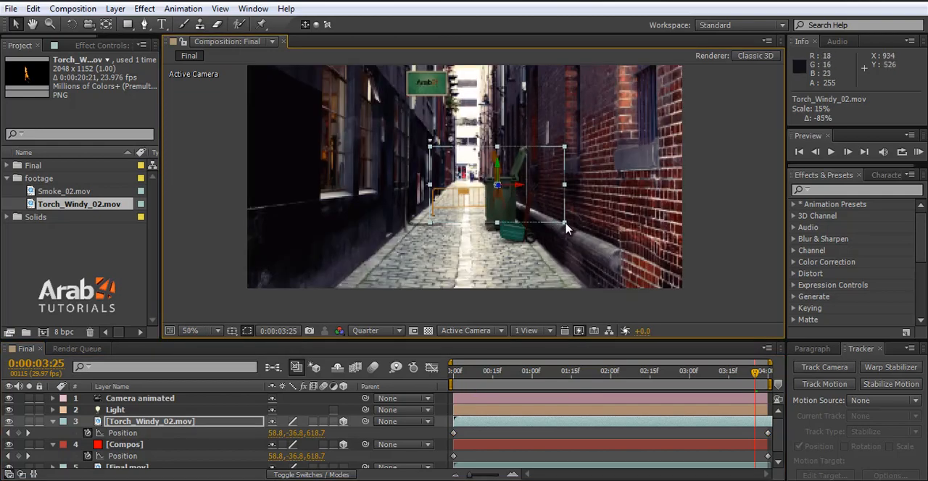
{"action": "left_click_drag", "start_coordinate": [565, 223], "coordinate": [567, 224]}
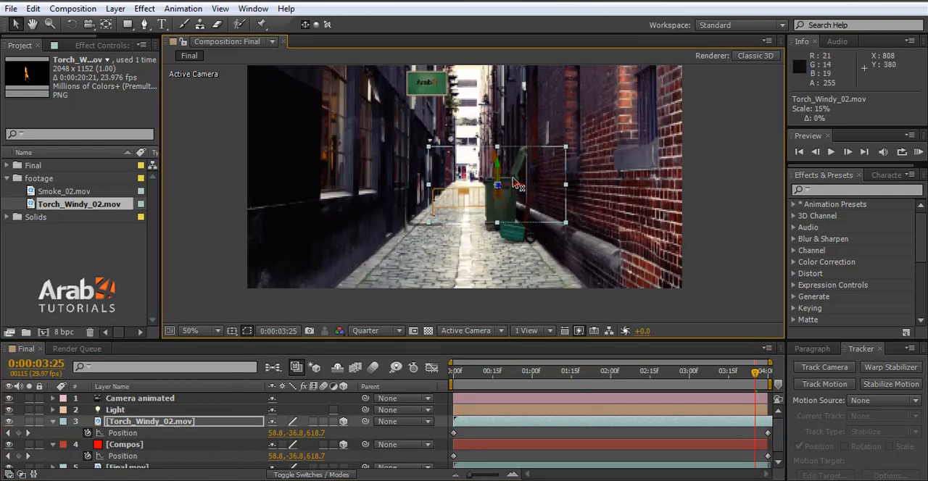
{"action": "left_click", "coordinate": [754, 172]}
{"action": "scroll", "coordinate": [501, 183], "scroll_direction": "up", "scroll_amount": 2}
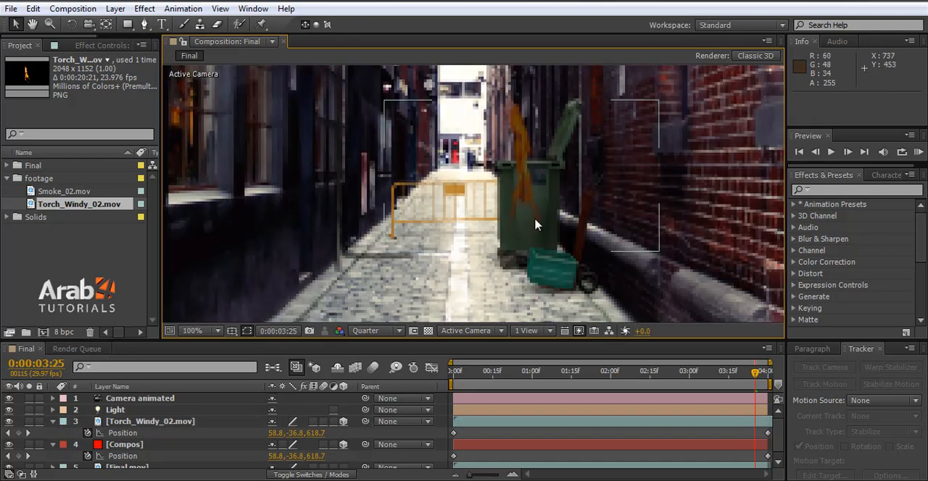
{"action": "left_click", "coordinate": [52, 421]}
{"action": "left_click", "coordinate": [52, 433]}
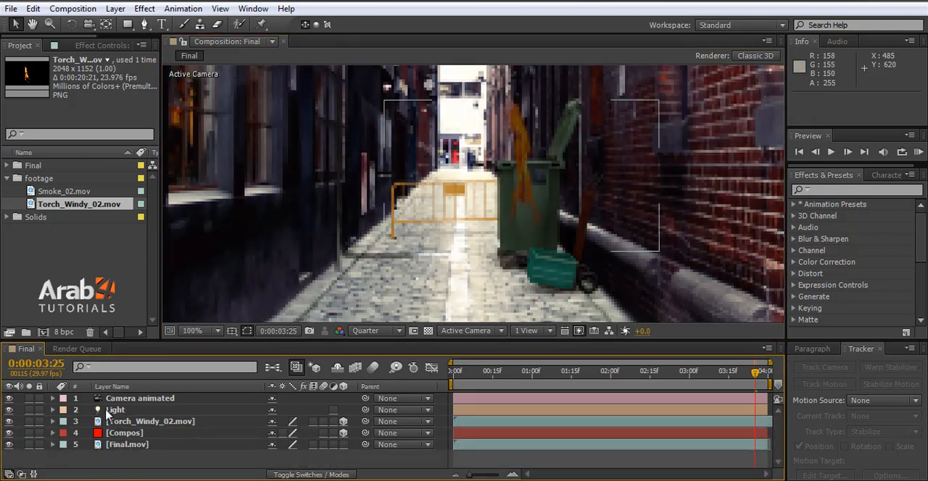
Step: Toggle the Light layer's visibility off and on to compare its effect on the fire, leaving it on
{"action": "left_click", "coordinate": [105, 410]}
{"action": "left_click", "coordinate": [9, 411]}
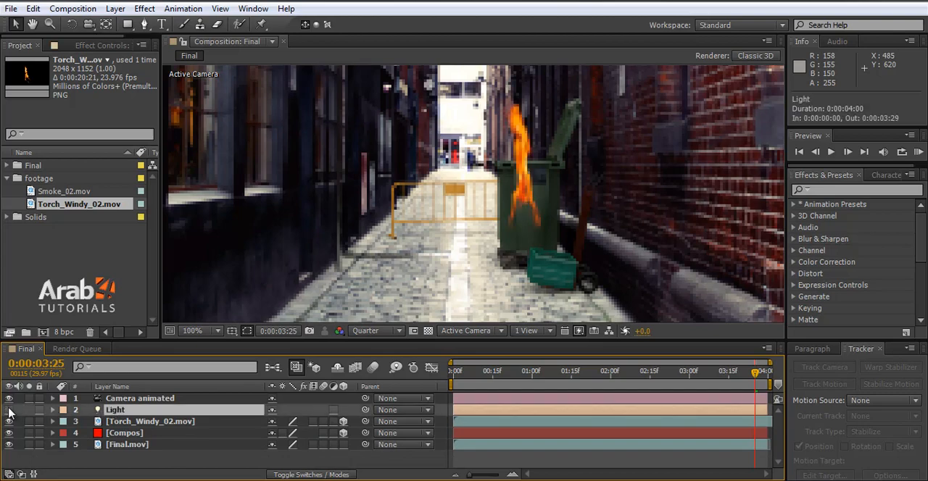
{"action": "left_click", "coordinate": [9, 410]}
{"action": "left_click", "coordinate": [9, 410]}
{"action": "left_click", "coordinate": [8, 411]}
{"action": "left_click", "coordinate": [8, 411]}
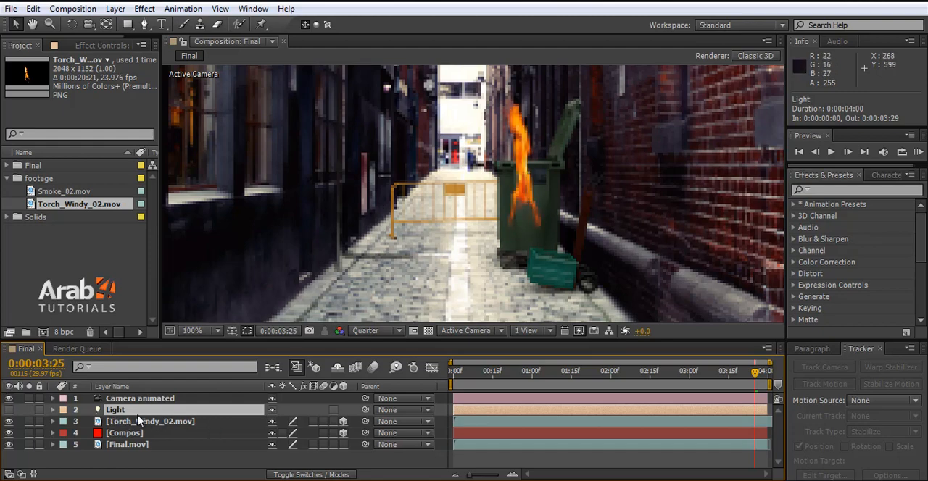
{"action": "left_click", "coordinate": [9, 410]}
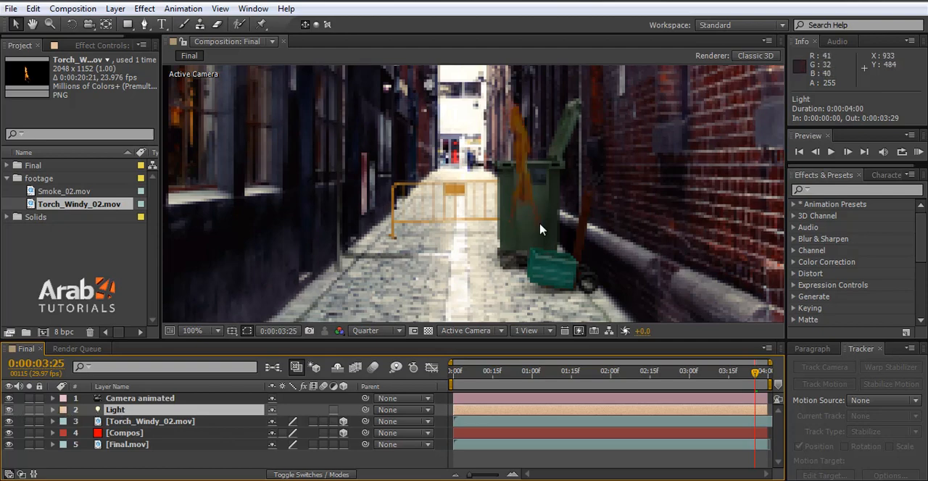
Step: Examine the Light layer's Light Options and the Torch_Windy_02.mov layer's Transform properties, and collapse both layers
{"action": "left_click", "coordinate": [52, 410]}
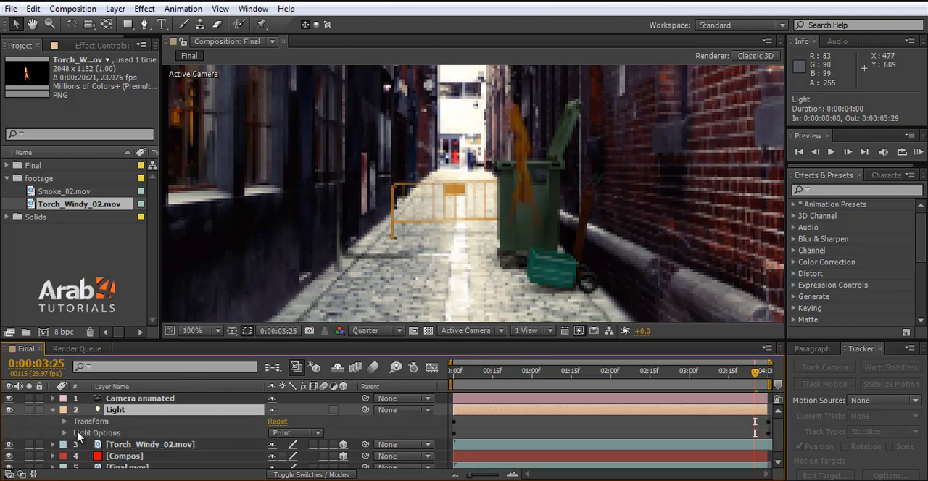
{"action": "left_click", "coordinate": [65, 434]}
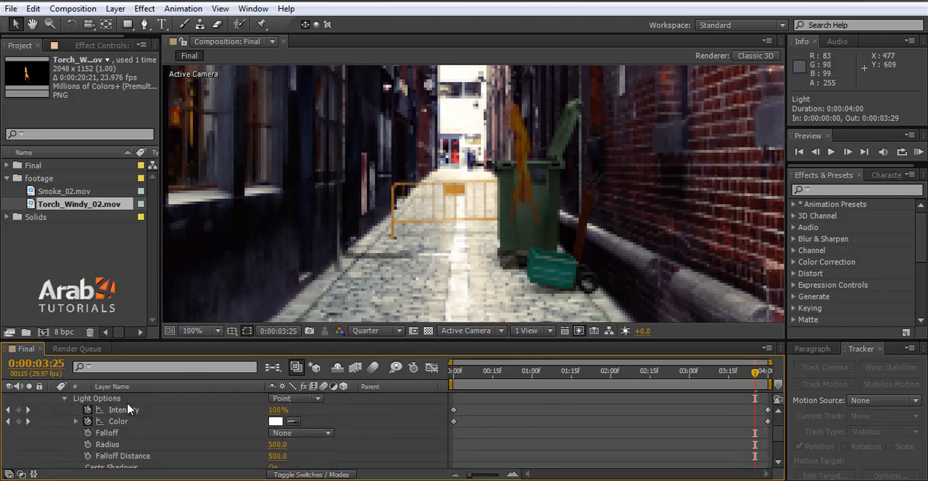
{"action": "scroll", "coordinate": [243, 455], "scroll_direction": "up", "scroll_amount": 1}
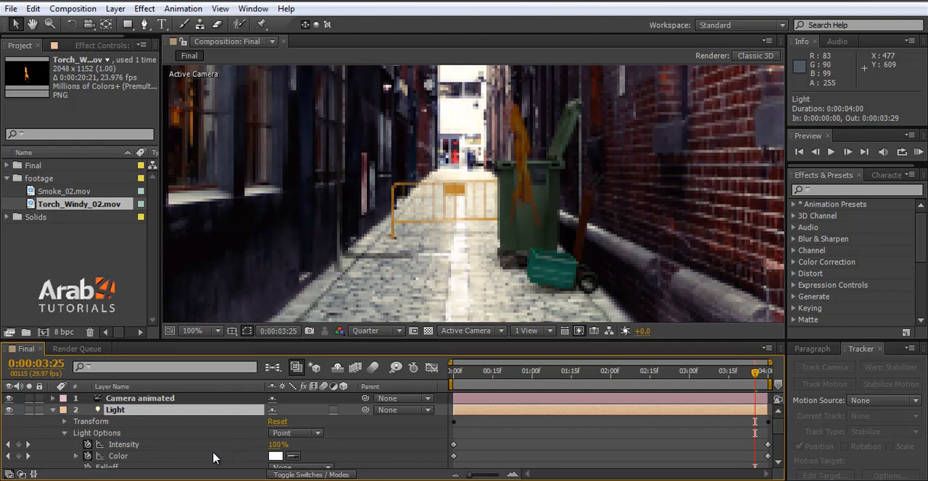
{"action": "left_click", "coordinate": [52, 410]}
{"action": "left_click", "coordinate": [52, 421]}
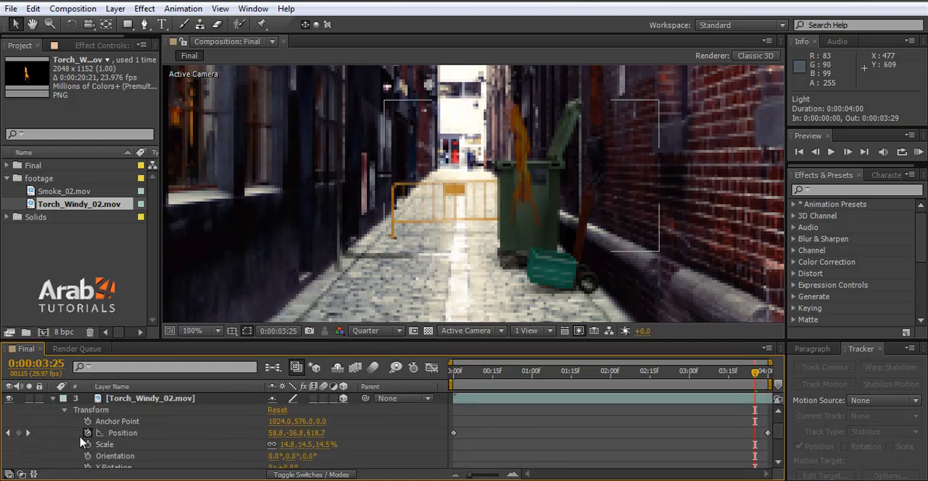
{"action": "left_click", "coordinate": [65, 411]}
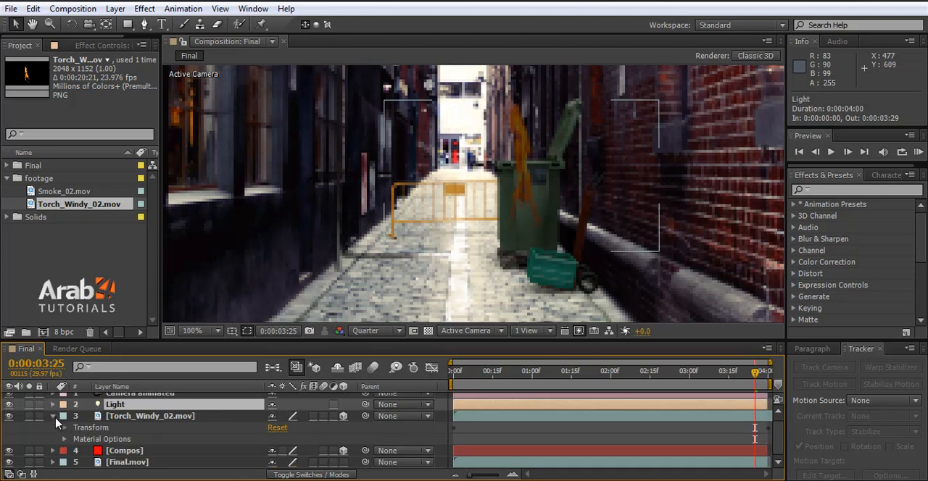
{"action": "left_click", "coordinate": [54, 419]}
{"action": "left_click", "coordinate": [52, 410]}
{"action": "left_click", "coordinate": [52, 410]}
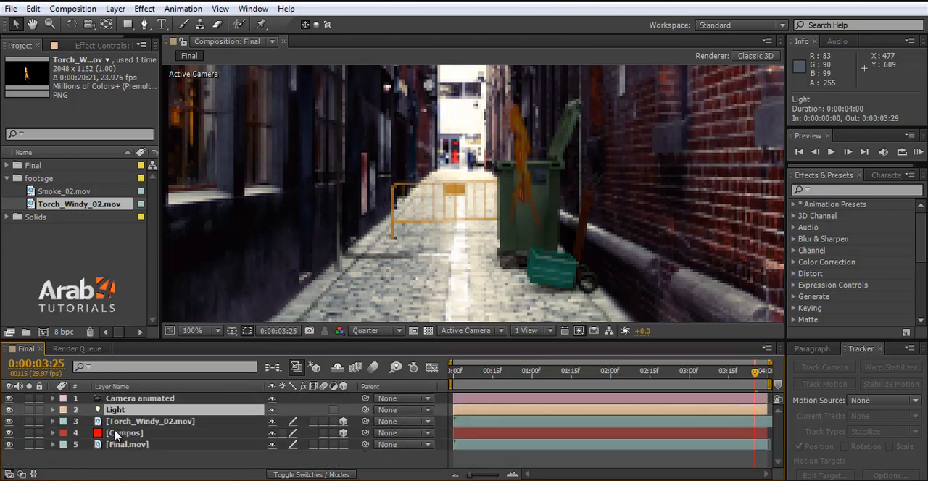
Step: Reveal the Torch_Windy_02.mov layer's Material Options and turn Accepts Lights off
{"action": "left_click", "coordinate": [107, 424]}
{"action": "key", "text": "a"}
{"action": "key", "text": "a"}
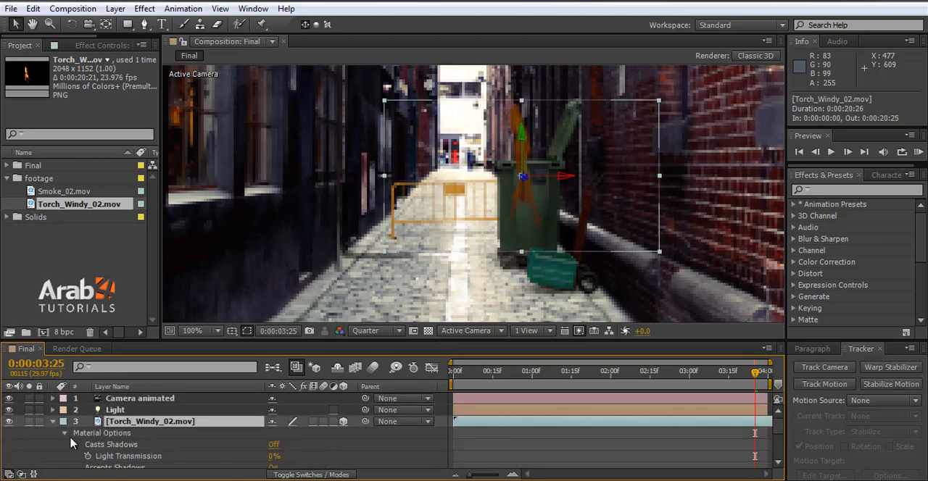
{"action": "scroll", "coordinate": [107, 444], "scroll_direction": "down", "scroll_amount": 1}
{"action": "scroll", "coordinate": [122, 443], "scroll_direction": "down", "scroll_amount": 1}
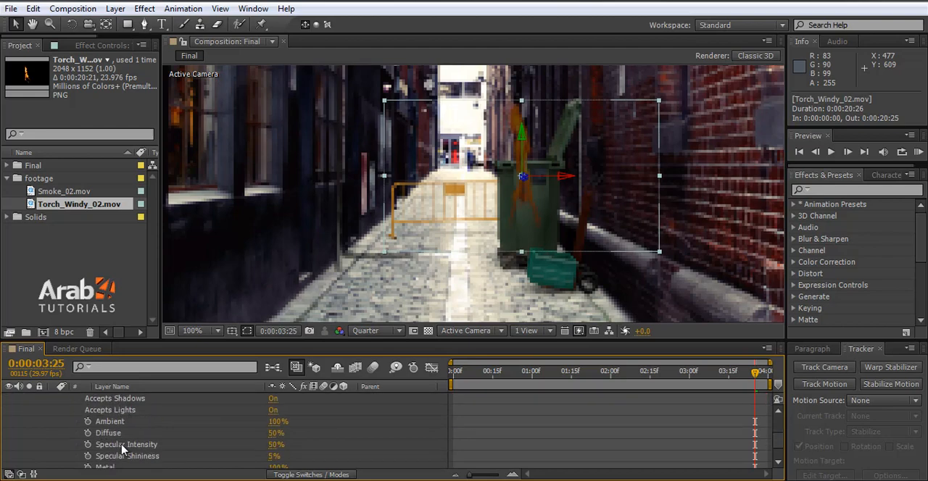
{"action": "left_click", "coordinate": [273, 410]}
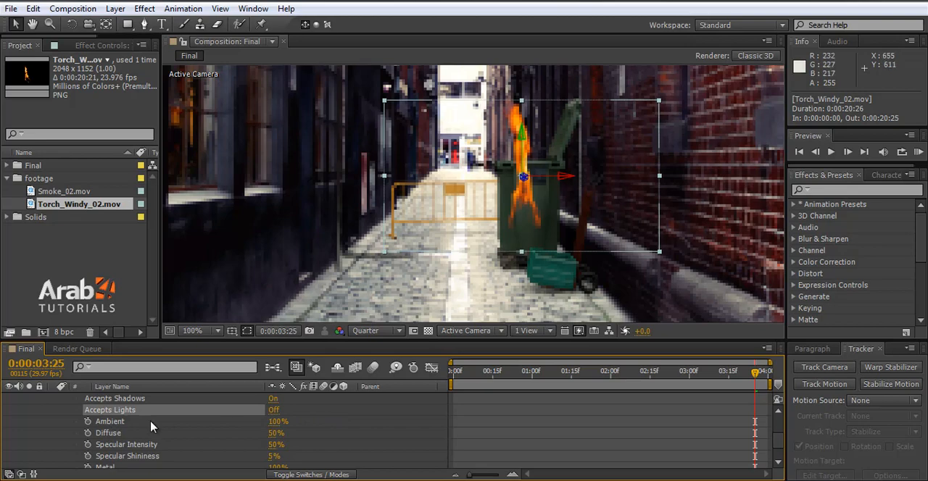
{"action": "scroll", "coordinate": [217, 439], "scroll_direction": "up", "scroll_amount": 1}
{"action": "scroll", "coordinate": [34, 444], "scroll_direction": "up", "scroll_amount": 1}
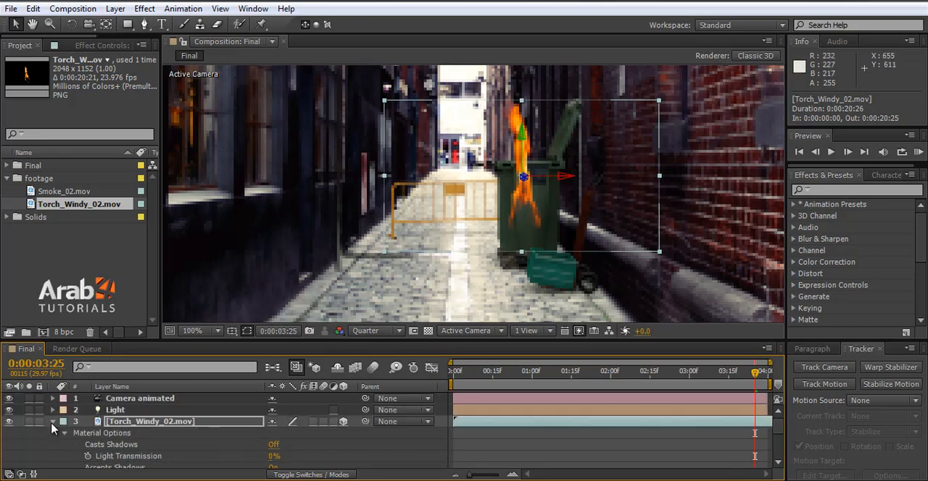
Step: Collapse the Torch_Windy_02.mov layer, turn off the Light layer's visibility and clear the layer selection
{"action": "left_click", "coordinate": [52, 423]}
{"action": "left_click", "coordinate": [9, 411]}
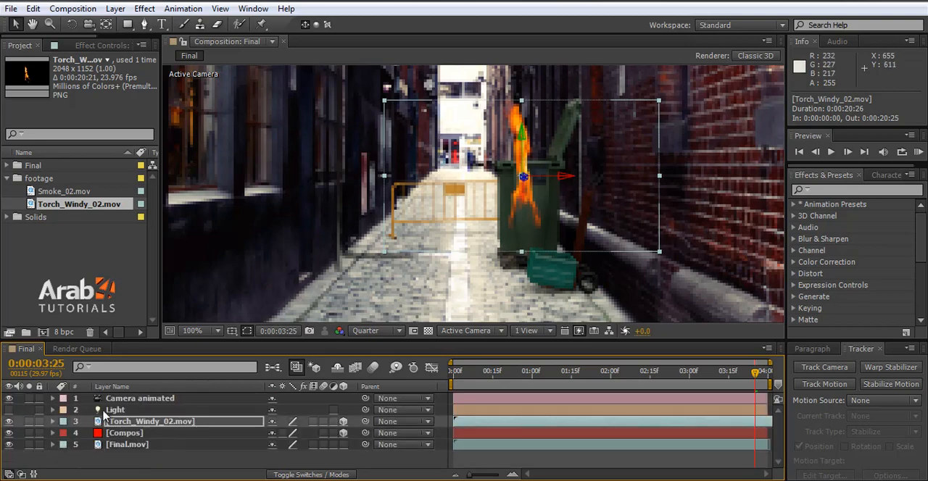
{"action": "left_click", "coordinate": [245, 453]}
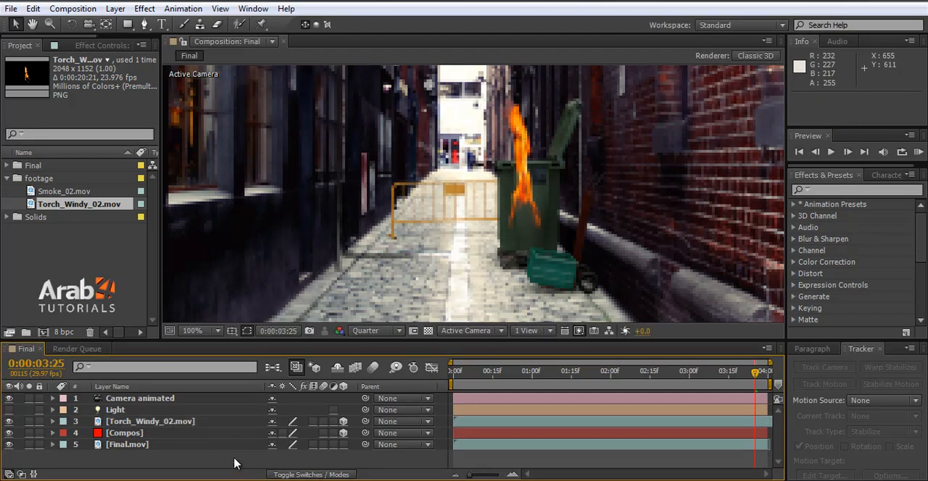
Step: At 0:00:02:29, scale the Torch_Windy_02.mov layer down to about 12%
{"action": "left_click_drag", "start_coordinate": [571, 373], "coordinate": [689, 385]}
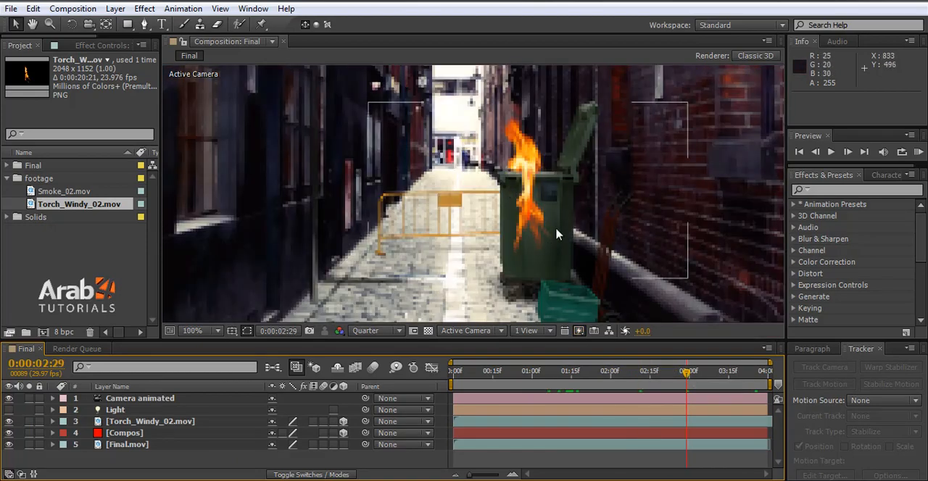
{"action": "left_click", "coordinate": [537, 221]}
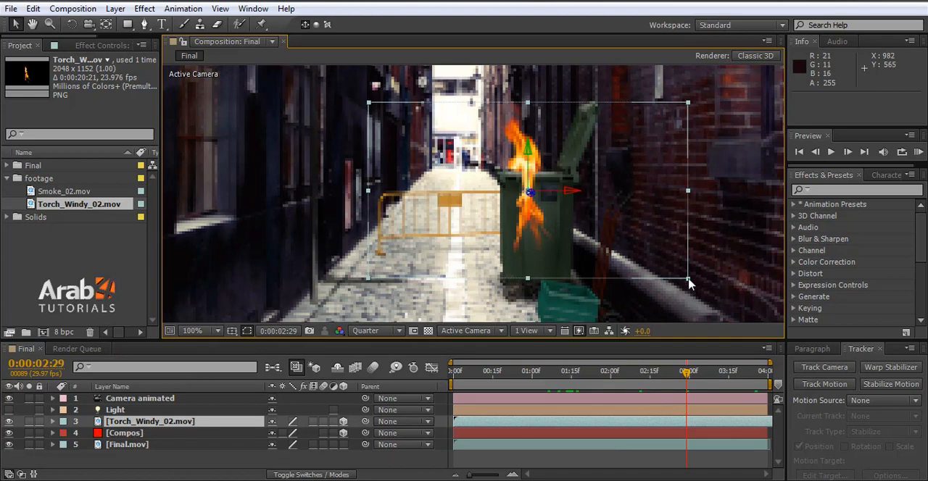
{"action": "left_click_drag", "start_coordinate": [687, 278], "coordinate": [656, 267]}
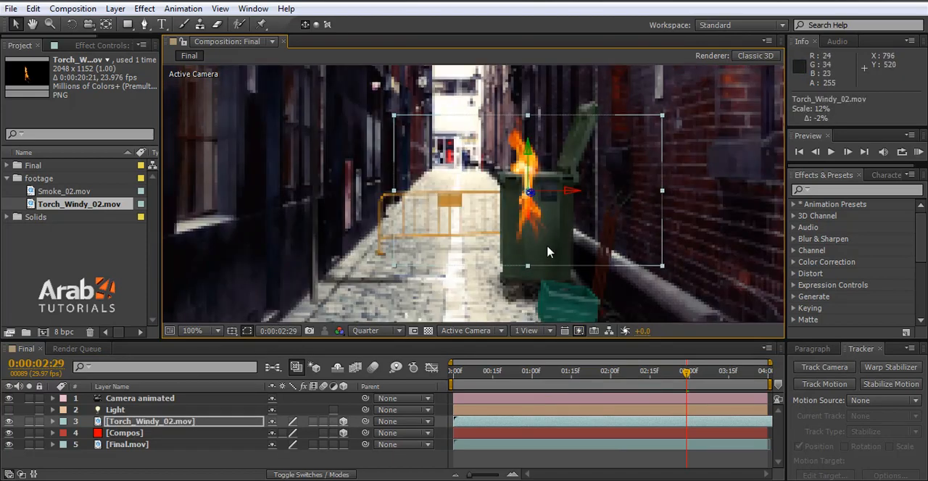
Step: Set the Torch_Windy_02.mov layer's Anchor Point to 963, 656, 0 to shift the flame within the bin
{"action": "left_click", "coordinate": [52, 422]}
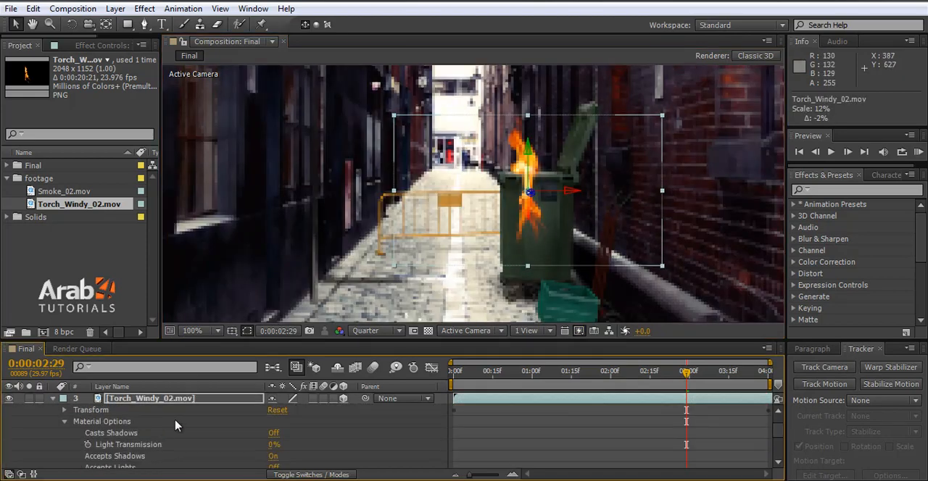
{"action": "left_click", "coordinate": [64, 411]}
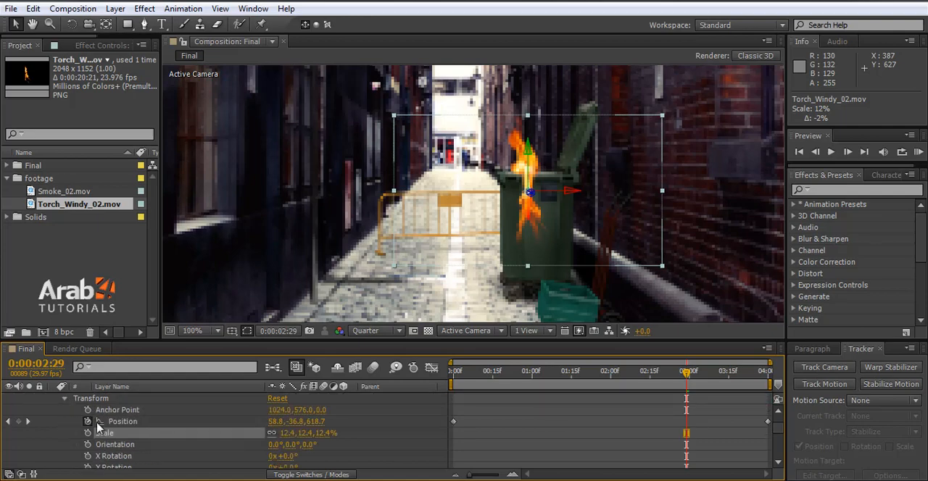
{"action": "left_click_drag", "start_coordinate": [304, 410], "coordinate": [354, 406]}
{"action": "left_click_drag", "start_coordinate": [281, 411], "coordinate": [251, 411]}
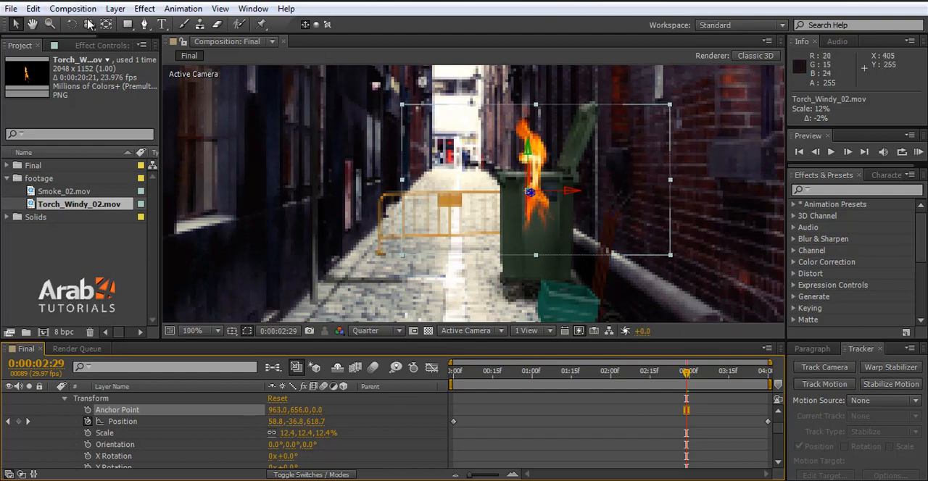
Step: At Full preview resolution, draw a closed six-vertex Pen mask on the torch layer covering the bin's front below its rim
{"action": "left_click", "coordinate": [145, 24]}
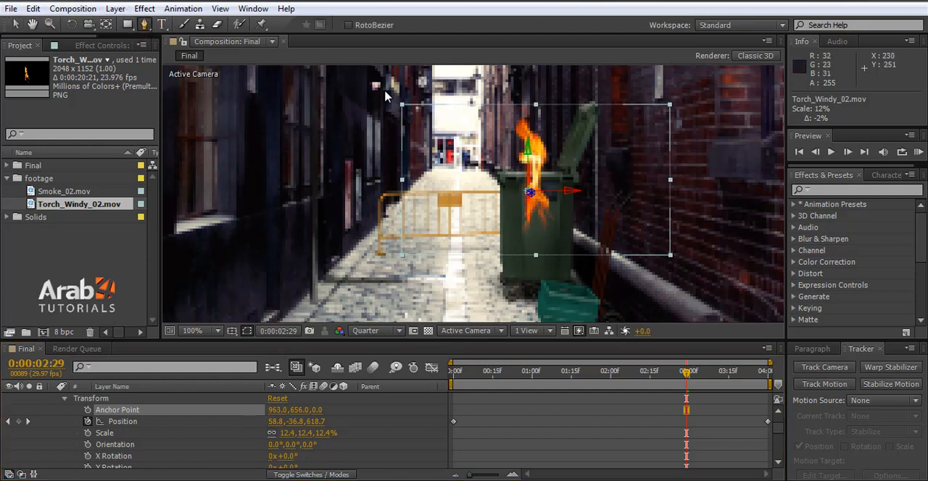
{"action": "scroll", "coordinate": [536, 177], "scroll_direction": "up", "scroll_amount": 4}
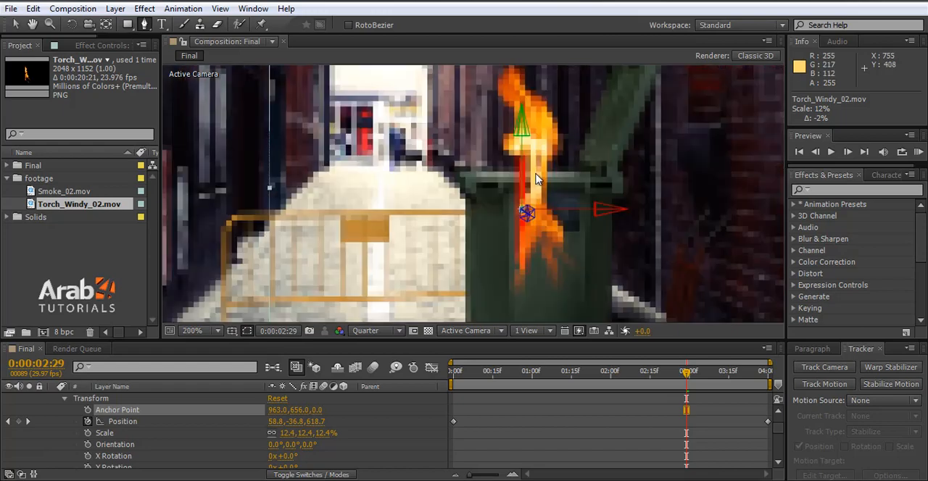
{"action": "left_click", "coordinate": [377, 331]}
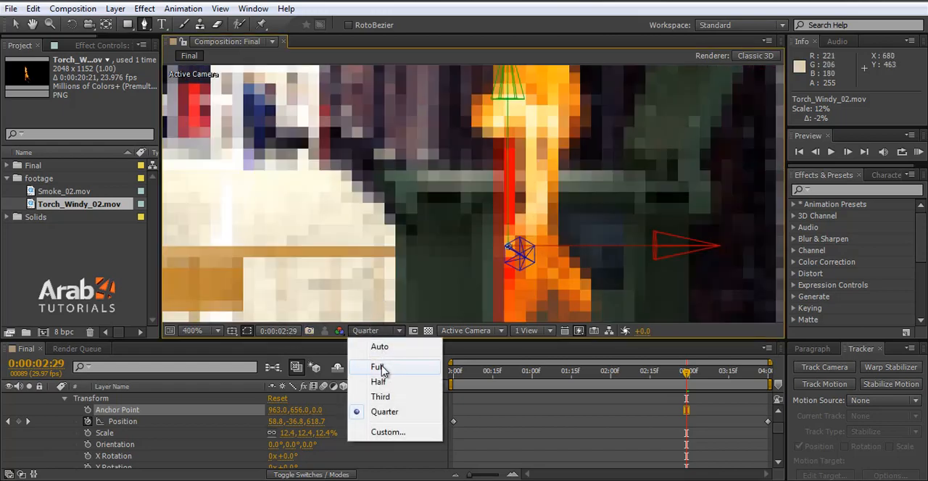
{"action": "left_click", "coordinate": [379, 366]}
{"action": "scroll", "coordinate": [607, 187], "scroll_direction": "up", "scroll_amount": 2}
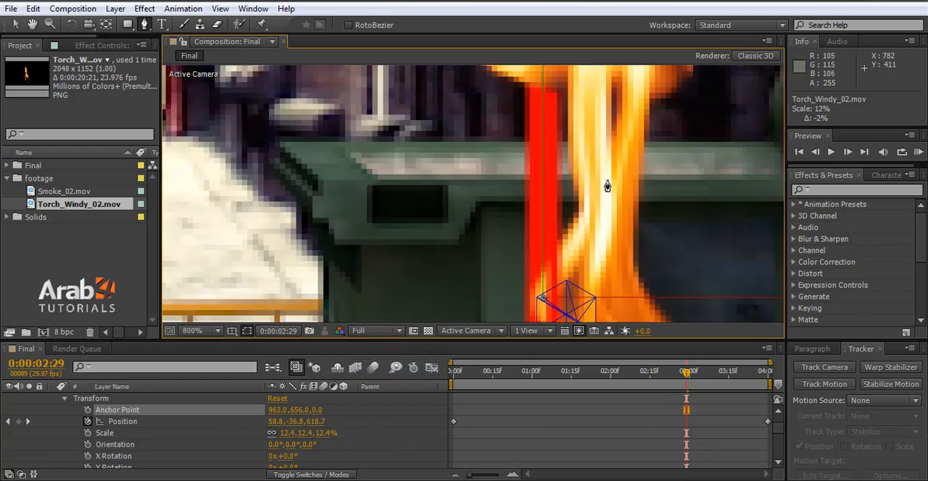
{"action": "left_click", "coordinate": [372, 183]}
{"action": "scroll", "coordinate": [315, 214], "scroll_direction": "down", "scroll_amount": 1}
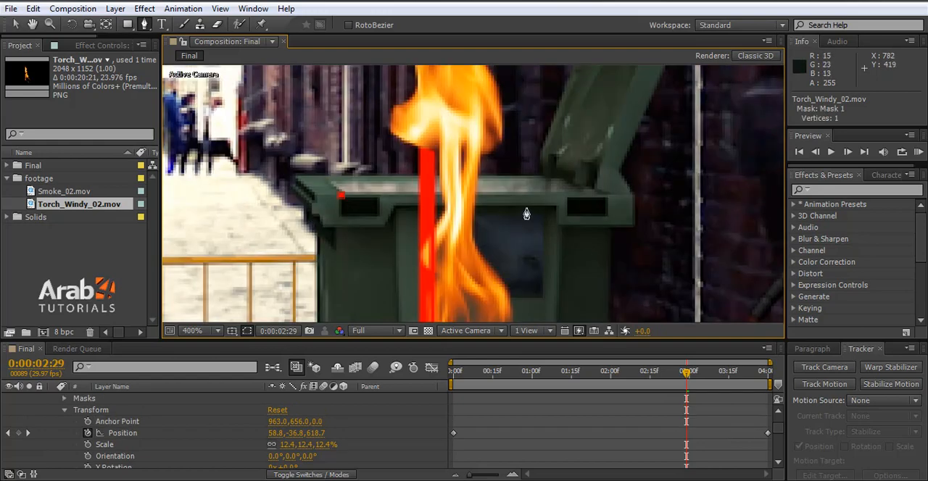
{"action": "left_click", "coordinate": [599, 196]}
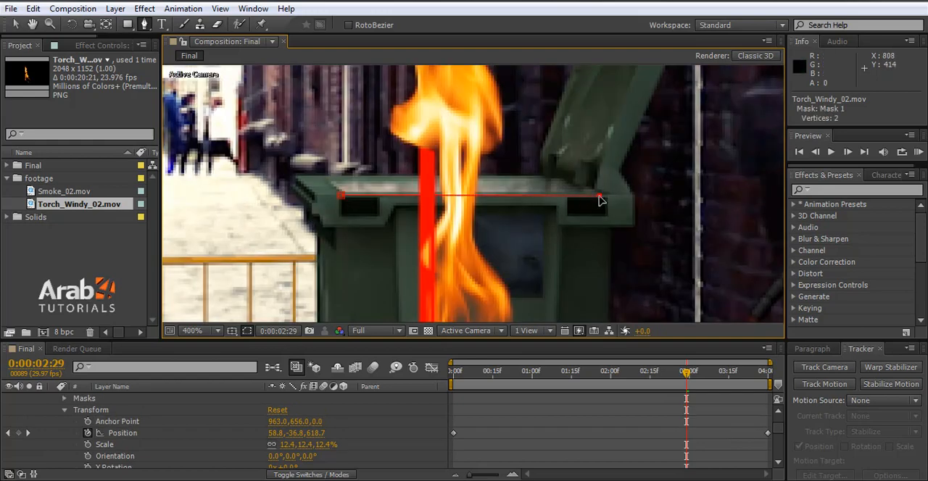
{"action": "scroll", "coordinate": [599, 197], "scroll_direction": "down", "scroll_amount": 6}
{"action": "scroll", "coordinate": [495, 132], "scroll_direction": "up", "scroll_amount": 8}
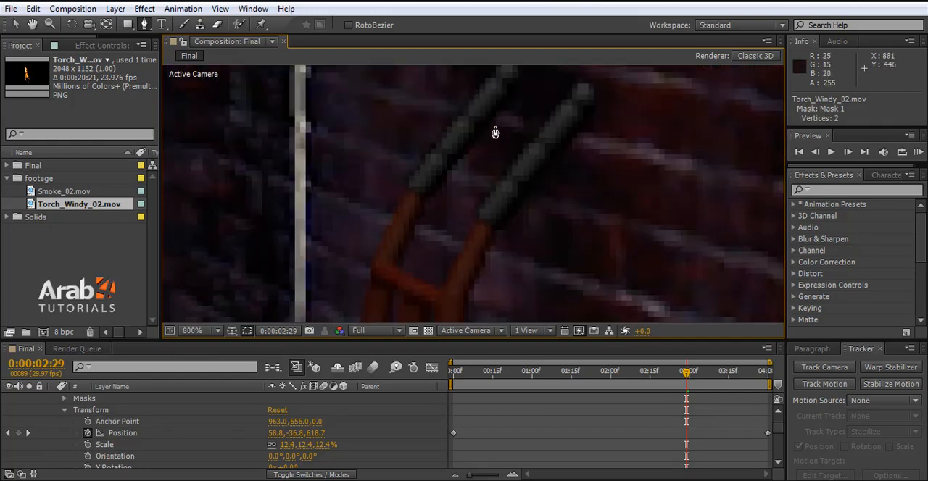
{"action": "scroll", "coordinate": [495, 132], "scroll_direction": "down", "scroll_amount": 5}
{"action": "scroll", "coordinate": [425, 174], "scroll_direction": "up", "scroll_amount": 3}
{"action": "left_click", "coordinate": [469, 203]}
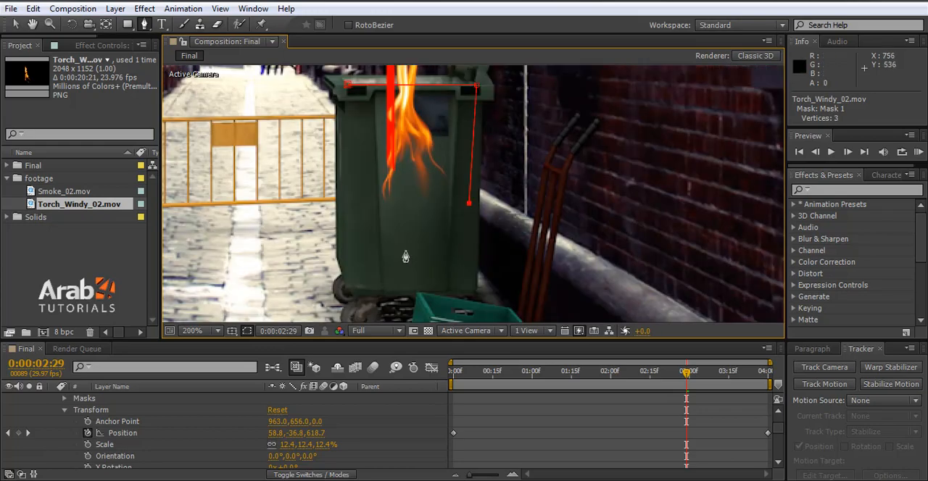
{"action": "left_click", "coordinate": [404, 251]}
{"action": "left_click", "coordinate": [338, 238]}
{"action": "left_click", "coordinate": [332, 116]}
{"action": "left_click", "coordinate": [348, 87]}
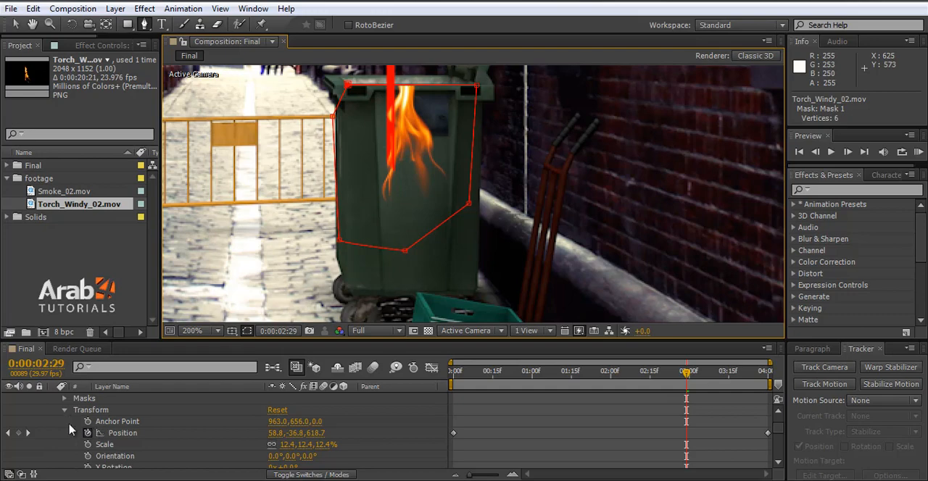
Step: Set Mask 1 to Inverted, try a Mask Feather of 25 pixels and undo the feather change
{"action": "left_click", "coordinate": [64, 399]}
{"action": "left_click", "coordinate": [76, 409]}
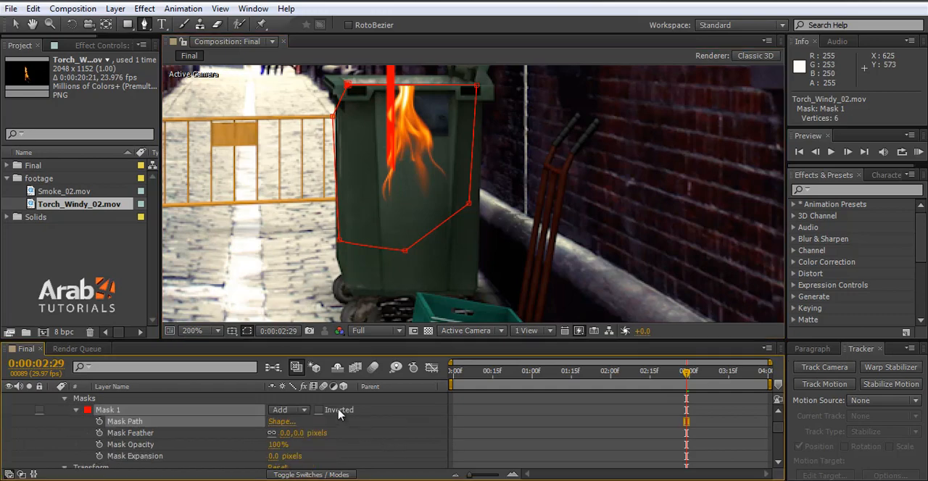
{"action": "left_click", "coordinate": [302, 411]}
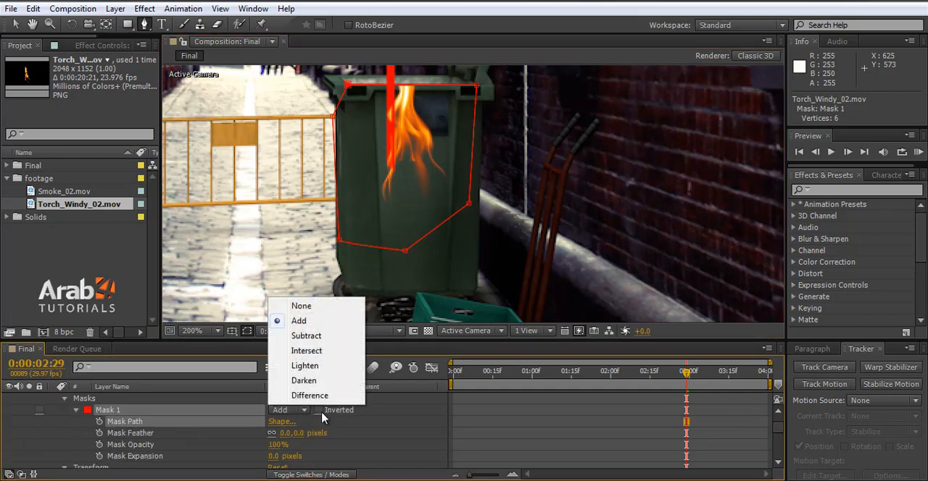
{"action": "left_click", "coordinate": [320, 411]}
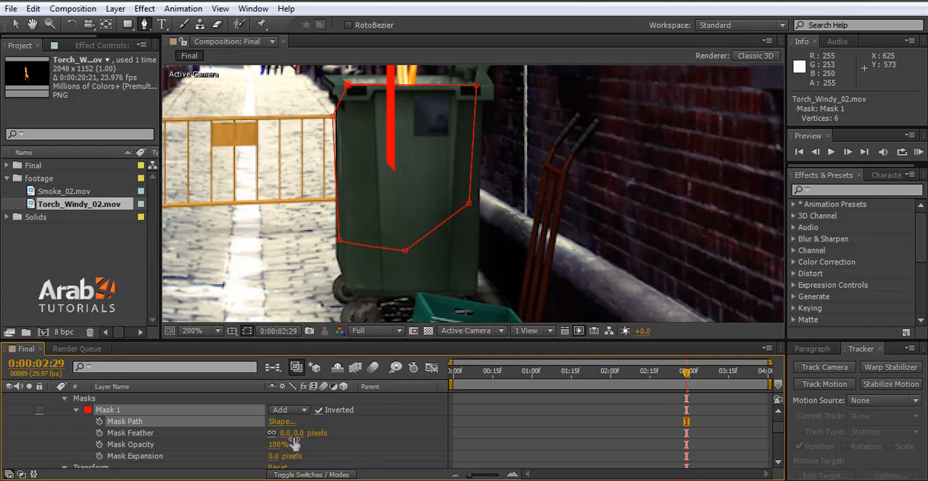
{"action": "left_click_drag", "start_coordinate": [297, 434], "coordinate": [333, 425]}
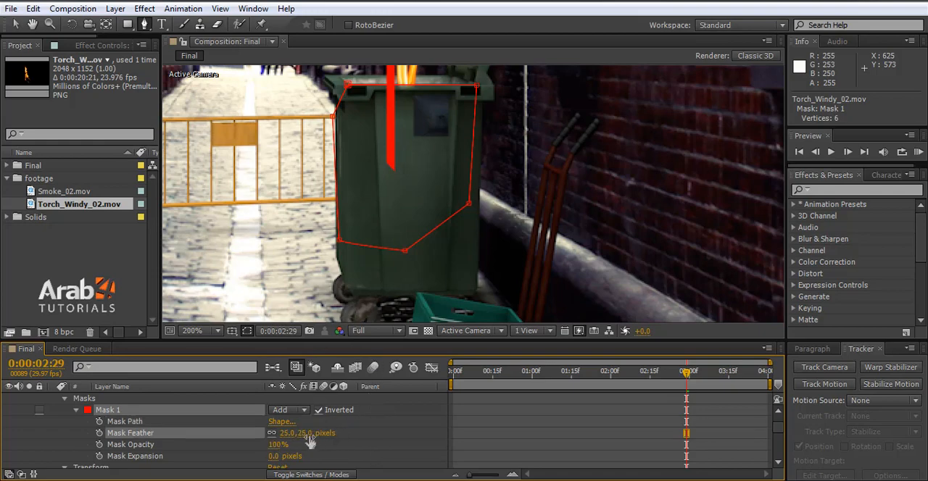
{"action": "key", "text": "ctrl+z"}
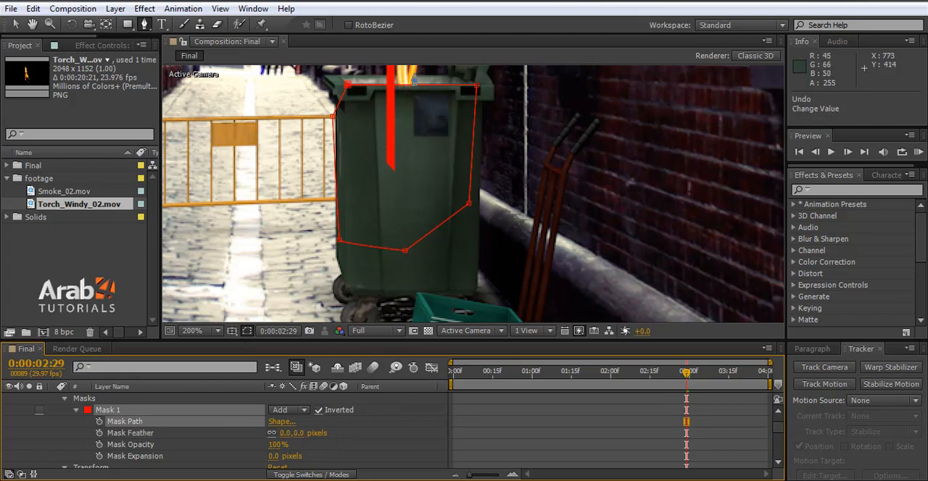
Step: Adjust the two upper vertices of Mask 1 so its upper edge follows the bin's front rim
{"action": "left_click", "coordinate": [14, 24]}
{"action": "scroll", "coordinate": [437, 138], "scroll_direction": "up", "scroll_amount": 2}
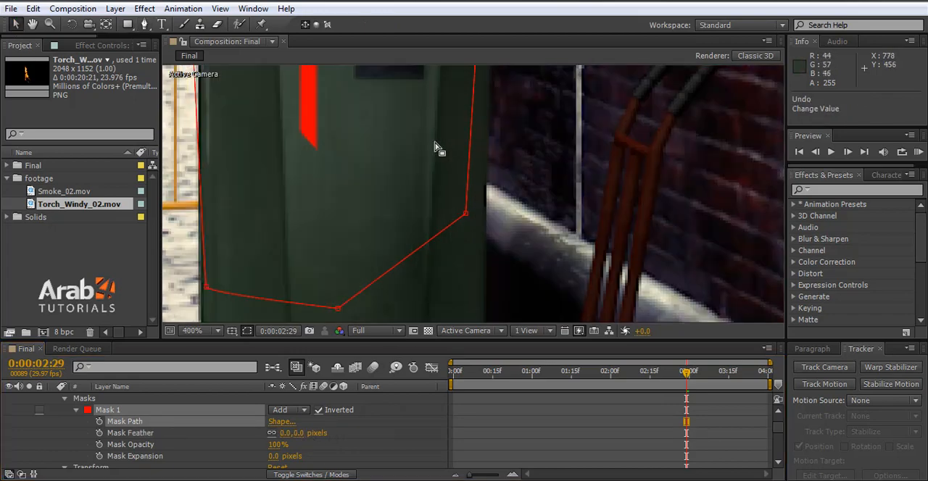
{"action": "scroll", "coordinate": [437, 153], "scroll_direction": "down", "scroll_amount": 4}
{"action": "scroll", "coordinate": [437, 201], "scroll_direction": "down", "scroll_amount": 1}
{"action": "scroll", "coordinate": [463, 267], "scroll_direction": "up", "scroll_amount": 5}
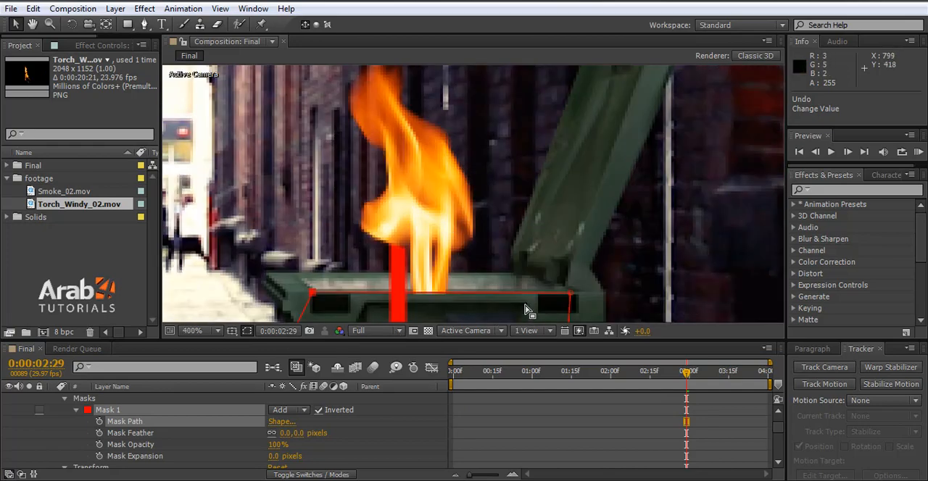
{"action": "left_click_drag", "start_coordinate": [311, 295], "coordinate": [314, 275]}
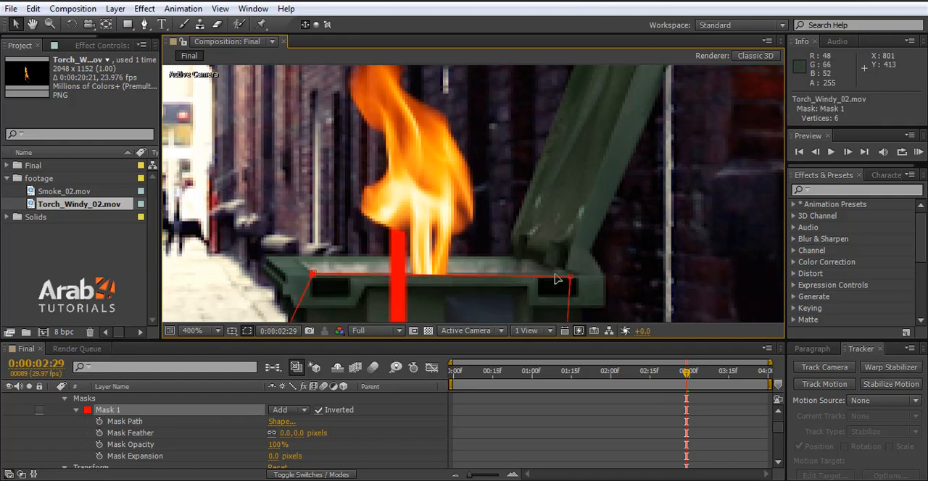
{"action": "left_click_drag", "start_coordinate": [573, 276], "coordinate": [570, 275]}
{"action": "scroll", "coordinate": [561, 281], "scroll_direction": "down", "scroll_amount": 2}
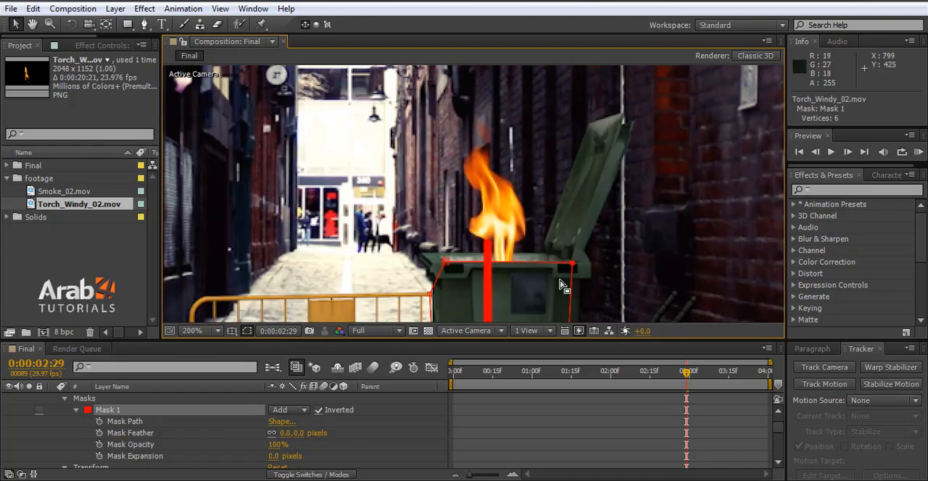
Step: Examine the masked fire's alignment with the bin at 0:00:00:21, 0:00:00:25 and 0:00:01:02
{"action": "left_click", "coordinate": [509, 371]}
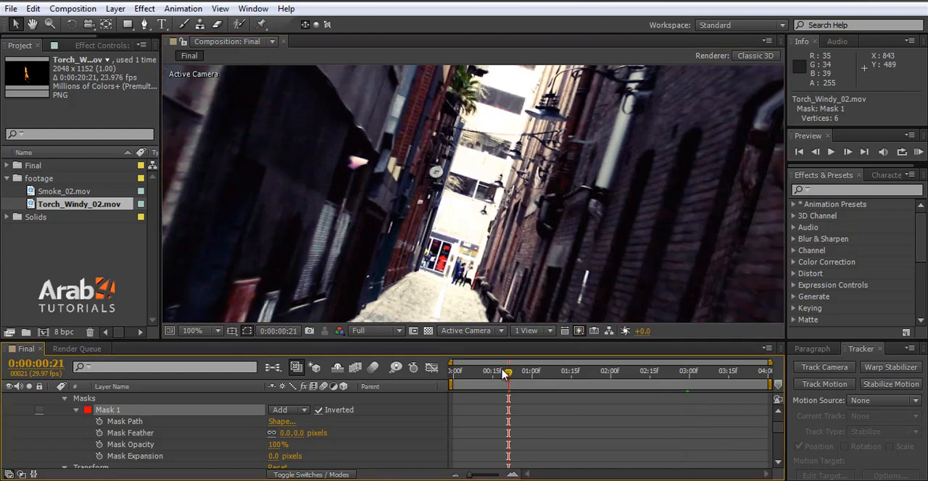
{"action": "scroll", "coordinate": [513, 192], "scroll_direction": "down", "scroll_amount": 3}
{"action": "left_click", "coordinate": [193, 331]}
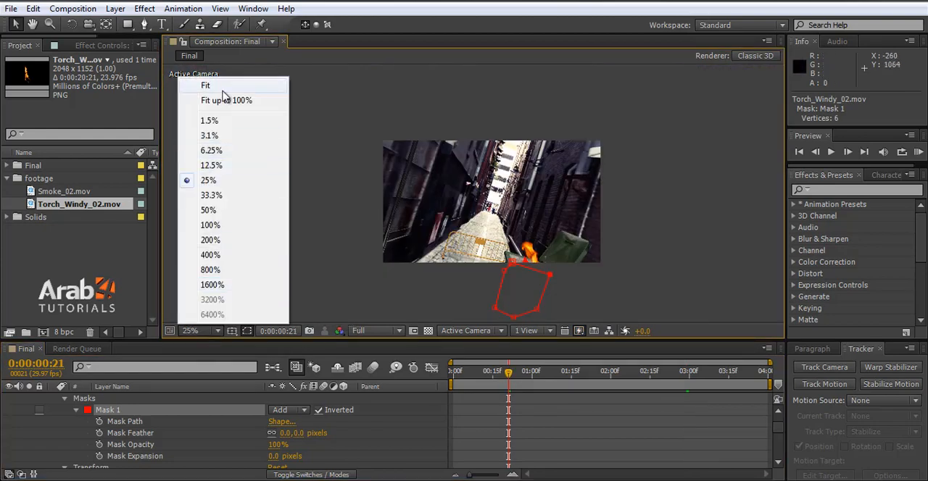
{"action": "left_click", "coordinate": [219, 100]}
{"action": "mouse_move", "coordinate": [509, 372]}
{"action": "left_mouse_down"}
{"action": "mouse_move", "coordinate": [491, 373]}
{"action": "mouse_move", "coordinate": [519, 374]}
{"action": "left_mouse_up"}
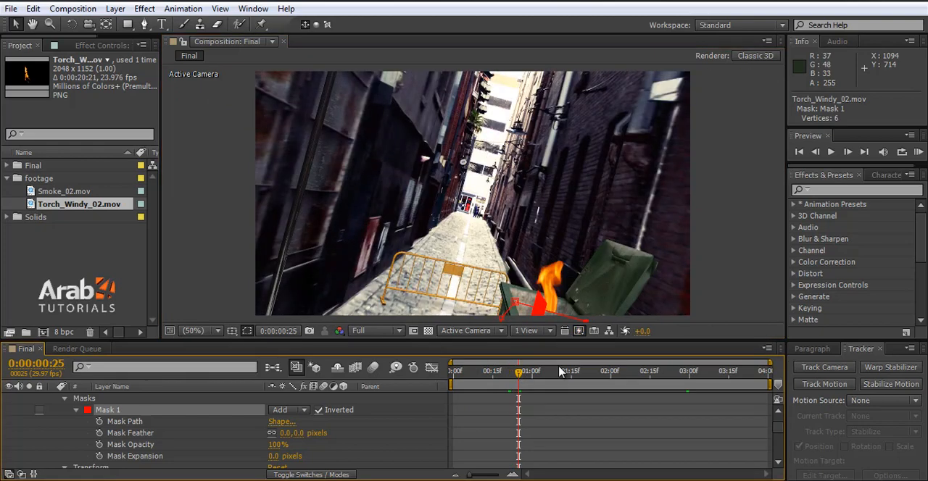
{"action": "left_click", "coordinate": [537, 371]}
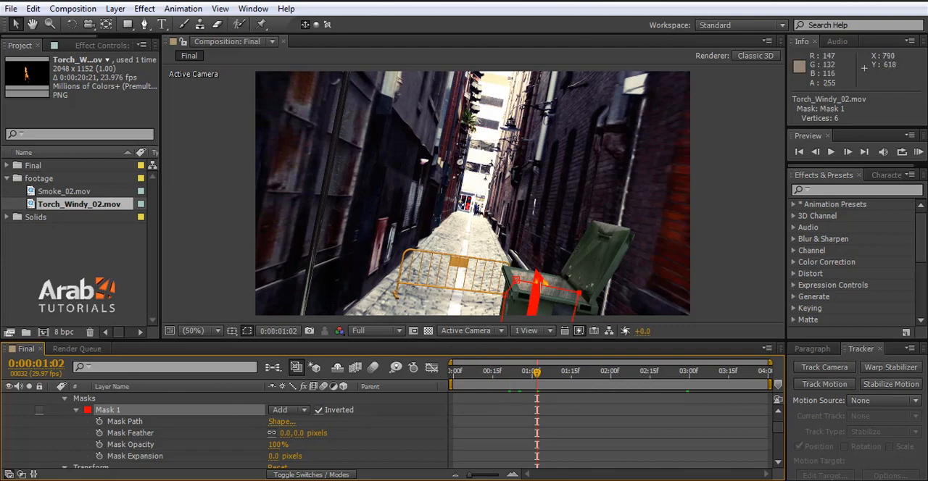
Step: Collapse the torch layer's masks, reveal its Transform properties and move its Position keyframe at 0:00:00:00 along Z to 593.6
{"action": "scroll", "coordinate": [65, 424], "scroll_direction": "up", "scroll_amount": 2}
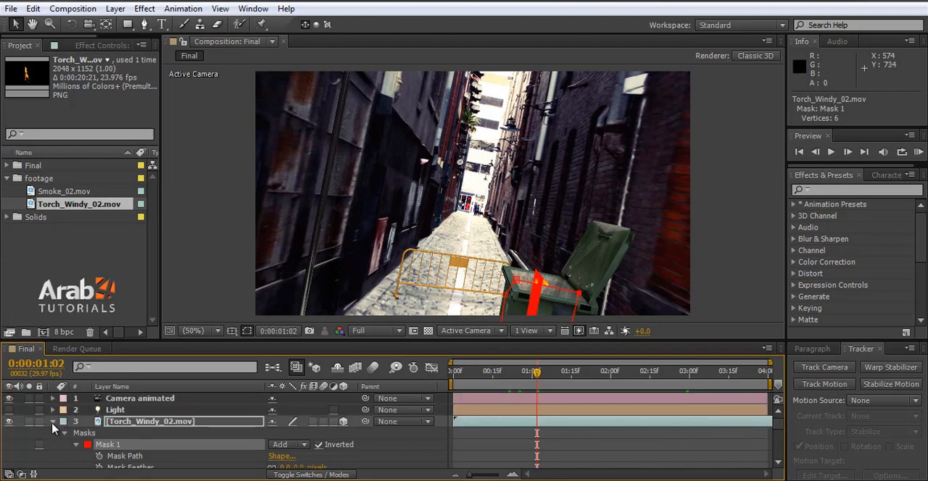
{"action": "left_click", "coordinate": [52, 423]}
{"action": "left_click", "coordinate": [52, 422]}
{"action": "scroll", "coordinate": [72, 435], "scroll_direction": "down", "scroll_amount": 1}
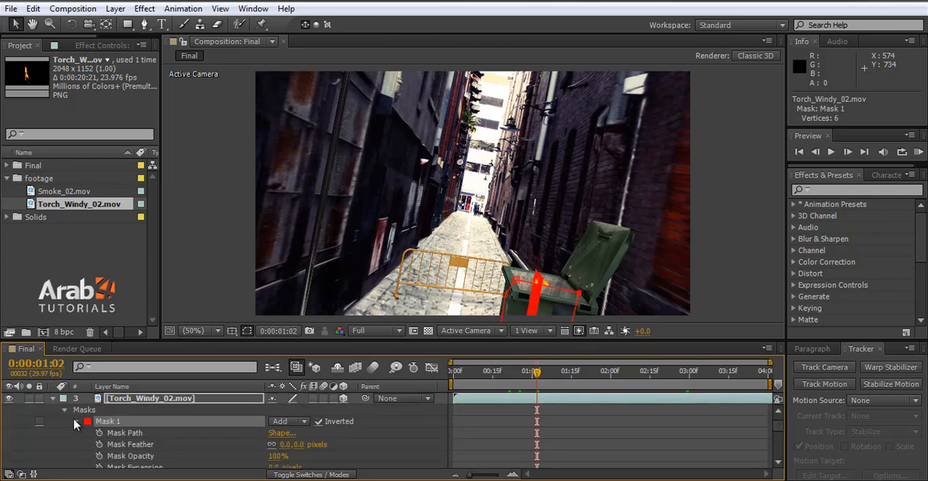
{"action": "left_click", "coordinate": [64, 411]}
{"action": "left_click", "coordinate": [109, 422]}
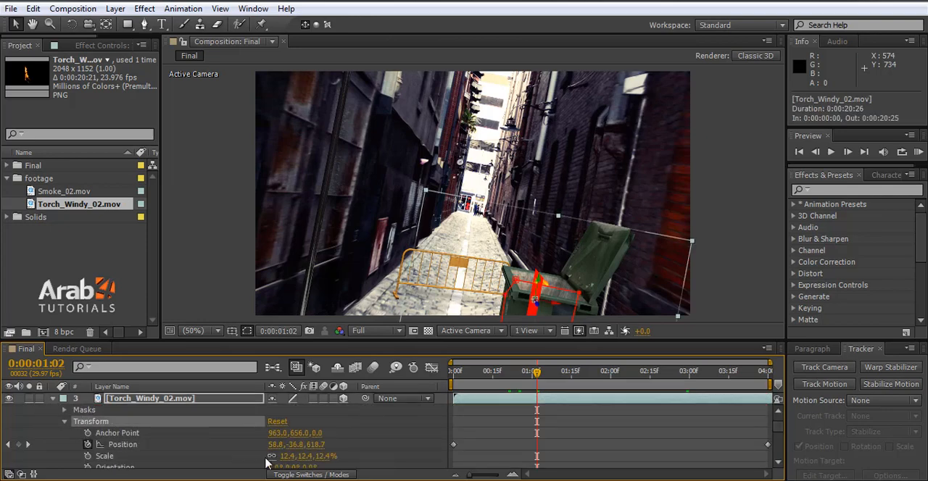
{"action": "left_click_drag", "start_coordinate": [482, 373], "coordinate": [451, 382]}
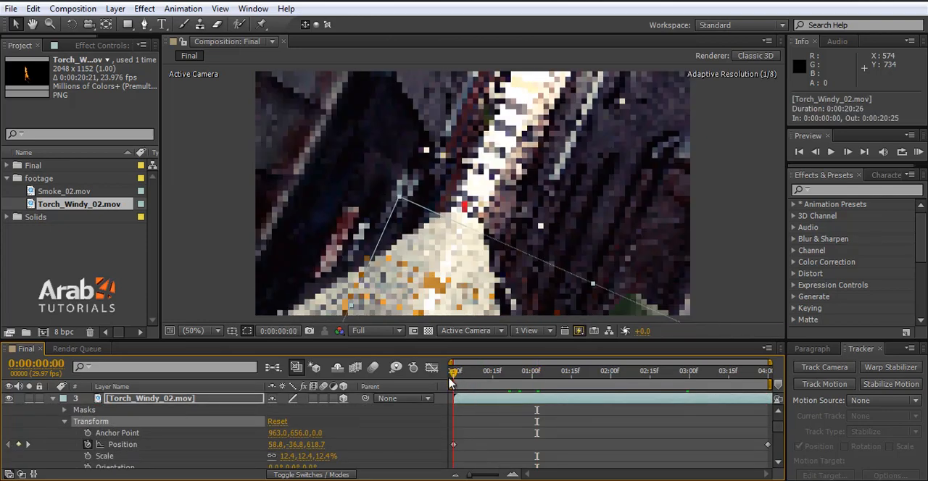
{"action": "key", "text": "comma"}
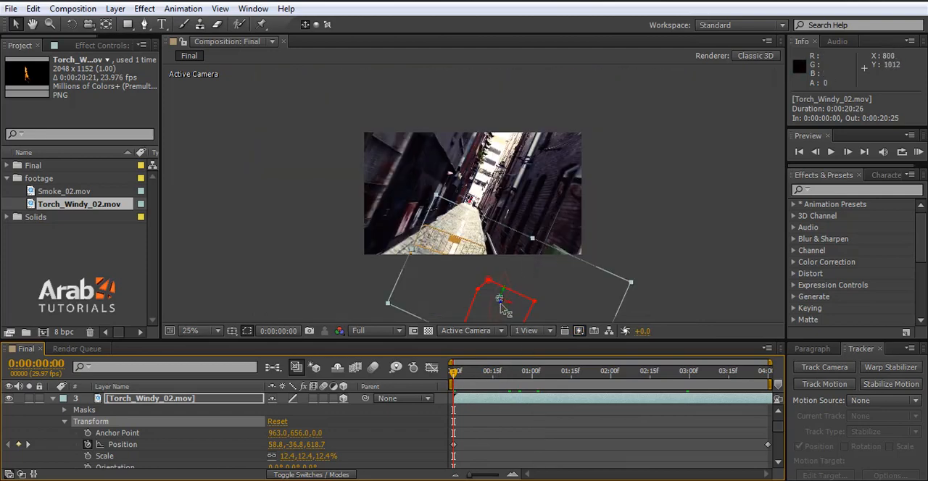
{"action": "left_click_drag", "start_coordinate": [505, 311], "coordinate": [509, 312]}
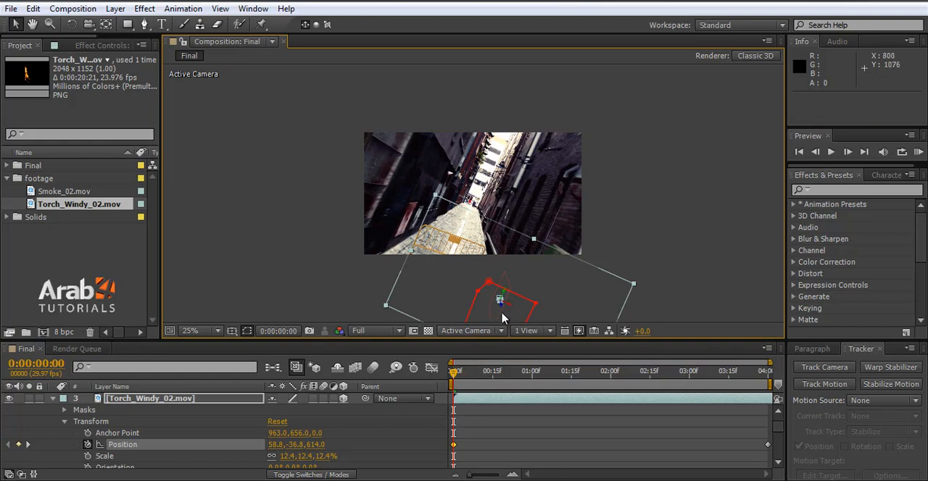
{"action": "left_click_drag", "start_coordinate": [510, 312], "coordinate": [512, 314]}
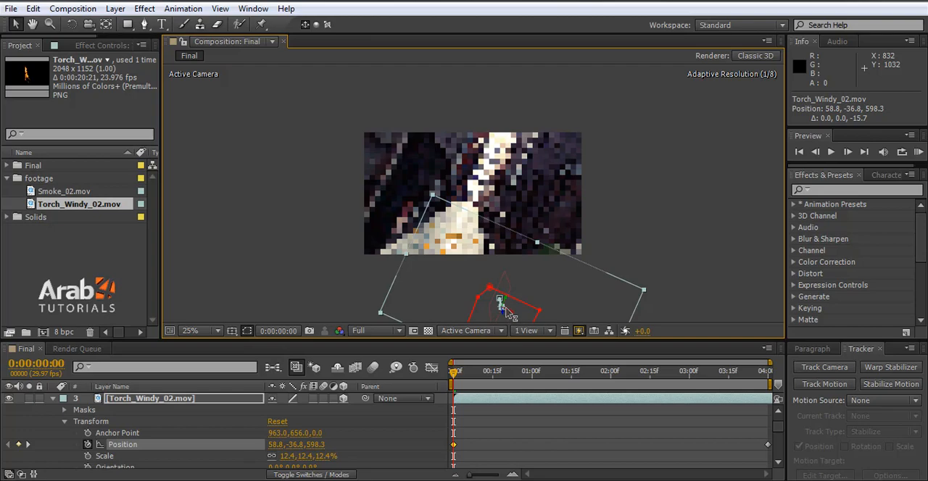
{"action": "left_click_drag", "start_coordinate": [511, 313], "coordinate": [506, 311]}
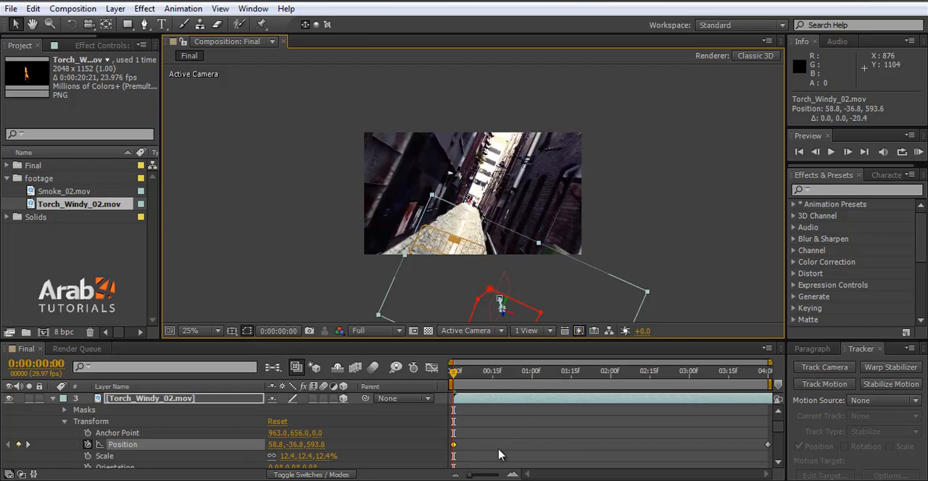
Step: Examine the masked fire's alignment with the bin at 0:00:03:29 and 0:00:01:14
{"action": "left_click_drag", "start_coordinate": [680, 377], "coordinate": [780, 377]}
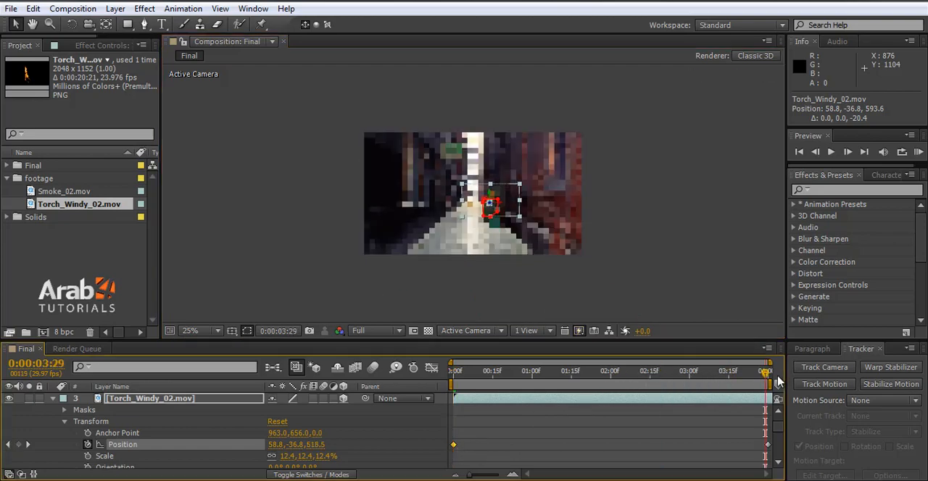
{"action": "scroll", "coordinate": [493, 205], "scroll_direction": "up", "scroll_amount": 1}
{"action": "scroll", "coordinate": [493, 206], "scroll_direction": "up", "scroll_amount": 2}
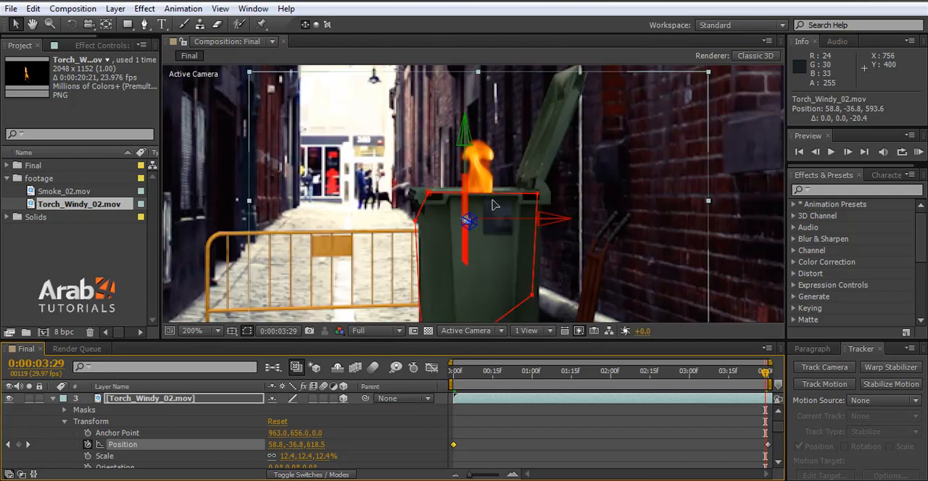
{"action": "mouse_move", "coordinate": [573, 375]}
{"action": "left_mouse_down"}
{"action": "mouse_move", "coordinate": [592, 373]}
{"action": "mouse_move", "coordinate": [568, 375]}
{"action": "left_mouse_up"}
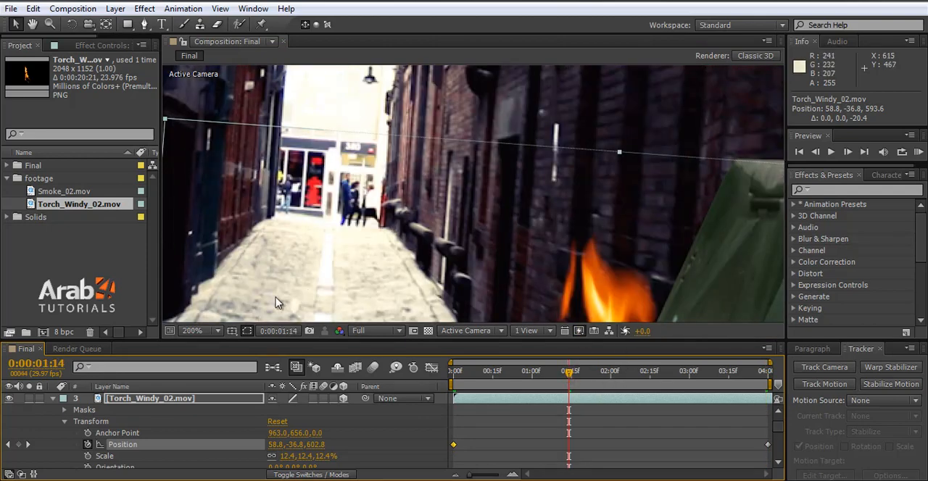
{"action": "left_click", "coordinate": [192, 330]}
{"action": "left_click", "coordinate": [217, 100]}
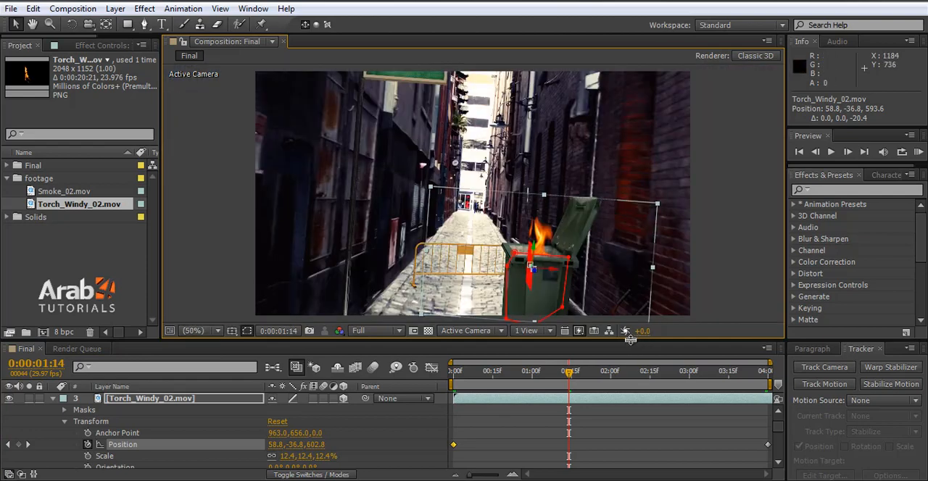
Step: Try moving the torch layer along Z to 581.6 at 0:00:01:14 and undo the move
{"action": "scroll", "coordinate": [545, 259], "scroll_direction": "up", "scroll_amount": 1}
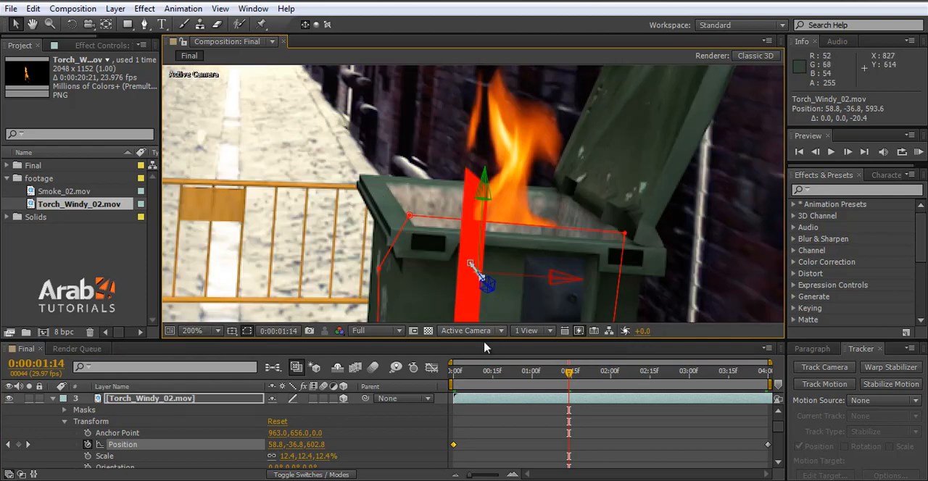
{"action": "left_click_drag", "start_coordinate": [487, 287], "coordinate": [519, 312]}
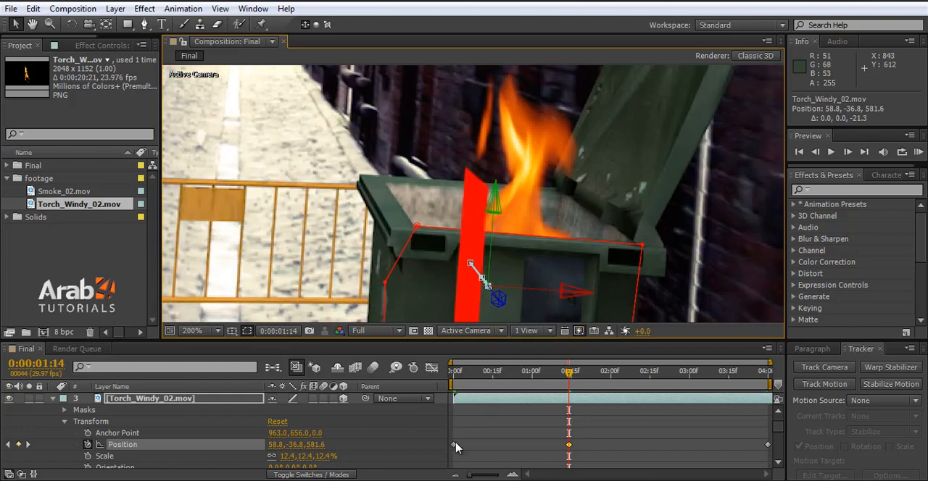
{"action": "key", "text": "ctrl+z"}
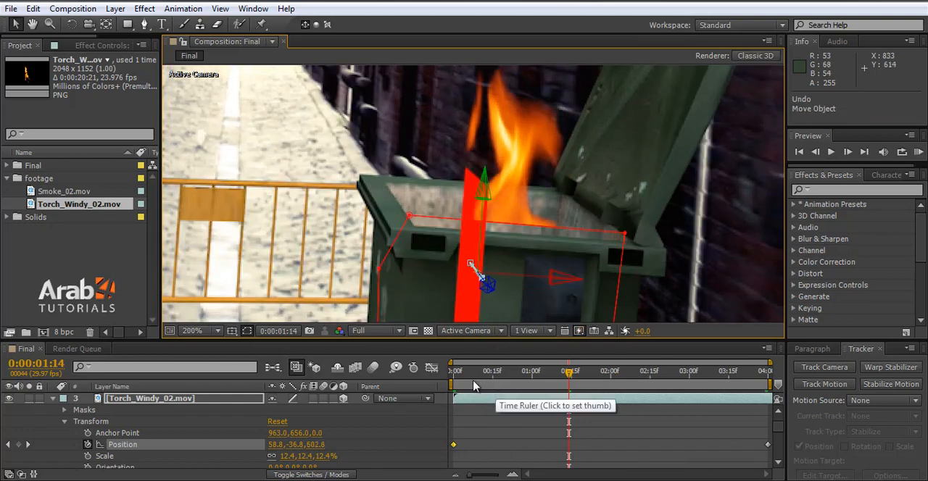
Step: At 0:00:00:00, move the torch layer's Position keyframe along Z to 581.3
{"action": "left_click", "coordinate": [458, 386]}
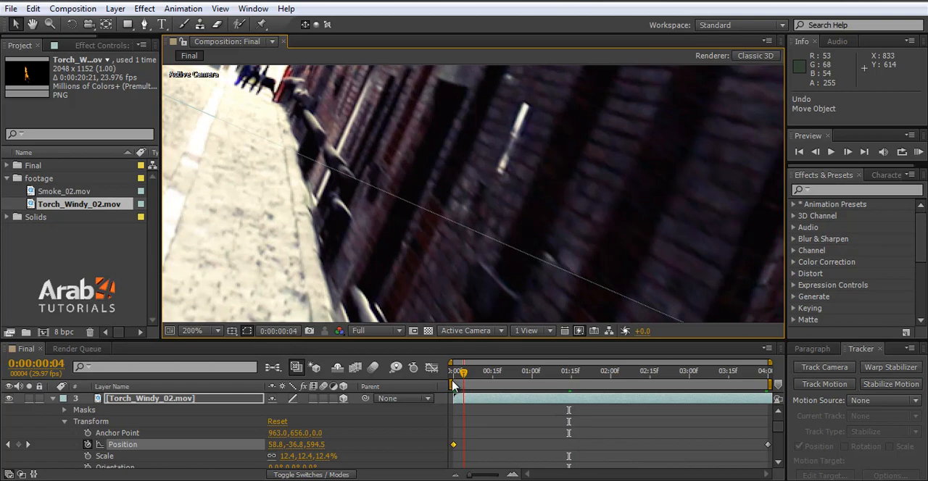
{"action": "left_click", "coordinate": [453, 386]}
{"action": "scroll", "coordinate": [499, 315], "scroll_direction": "down", "scroll_amount": 6}
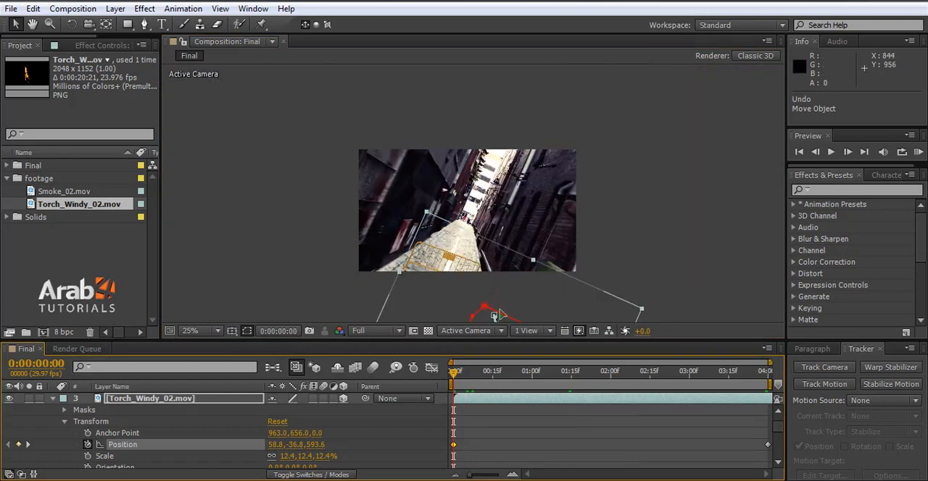
{"action": "scroll", "coordinate": [499, 315], "scroll_direction": "up", "scroll_amount": 4}
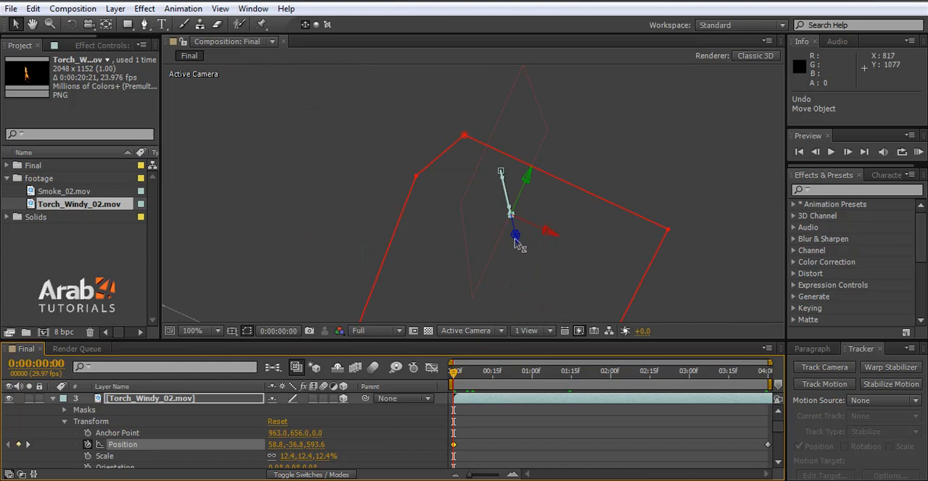
{"action": "left_click_drag", "start_coordinate": [516, 244], "coordinate": [530, 251]}
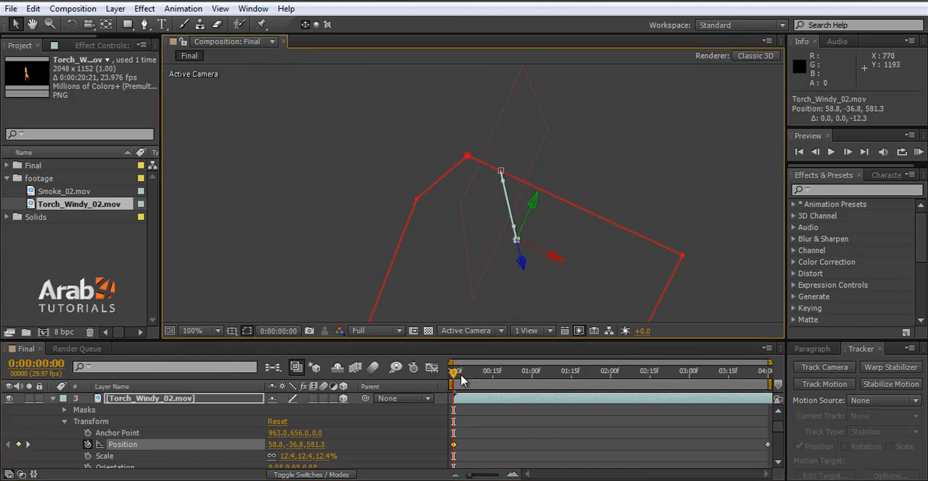
Step: Deselect the torch layer and examine the fire inside the bin at 0:00:01:05
{"action": "left_click_drag", "start_coordinate": [461, 381], "coordinate": [544, 377]}
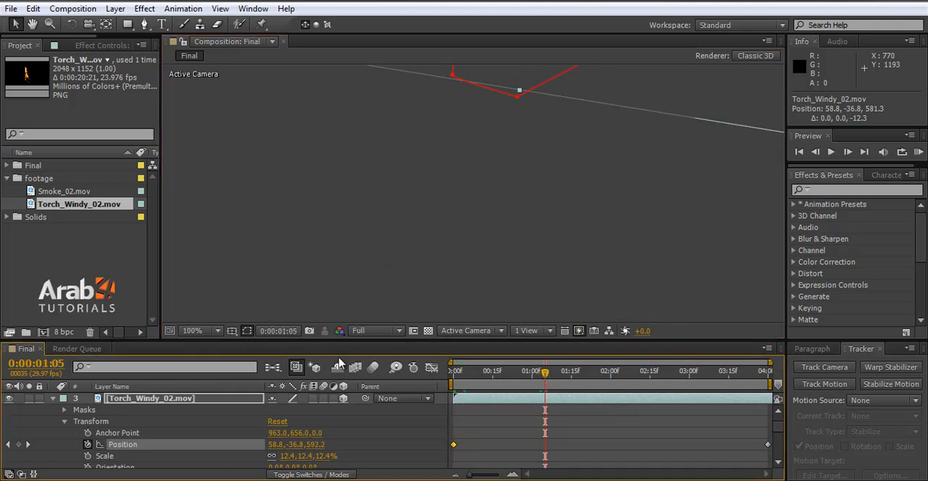
{"action": "left_click", "coordinate": [359, 330]}
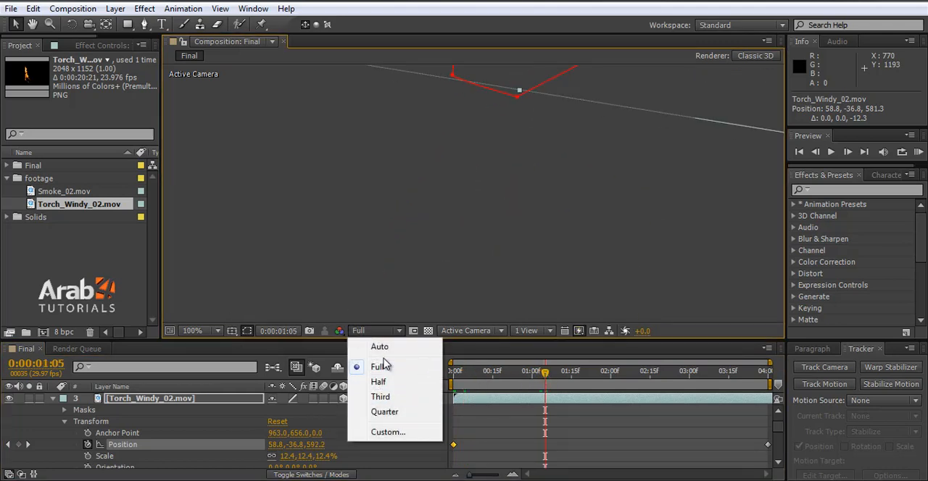
{"action": "left_click", "coordinate": [248, 98]}
{"action": "scroll", "coordinate": [428, 230], "scroll_direction": "down", "scroll_amount": 2}
{"action": "scroll", "coordinate": [407, 112], "scroll_direction": "up", "scroll_amount": 1}
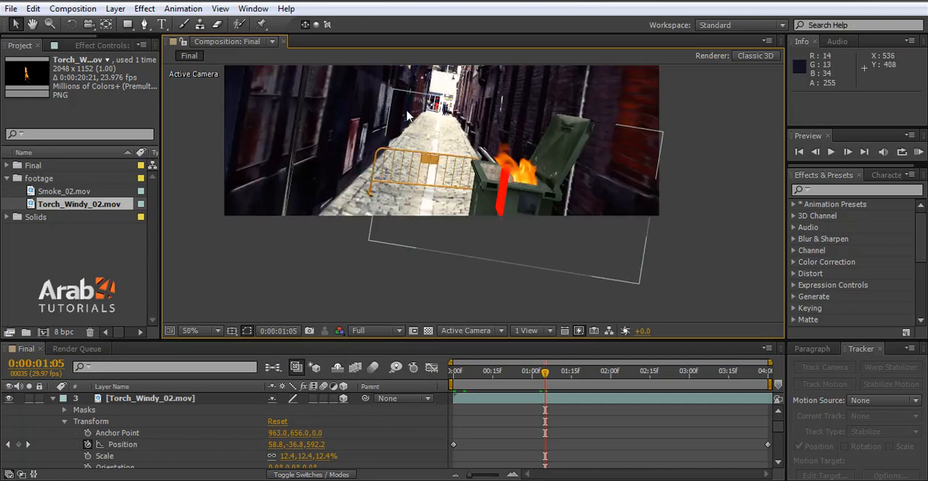
{"action": "left_click", "coordinate": [194, 330]}
{"action": "left_click", "coordinate": [221, 100]}
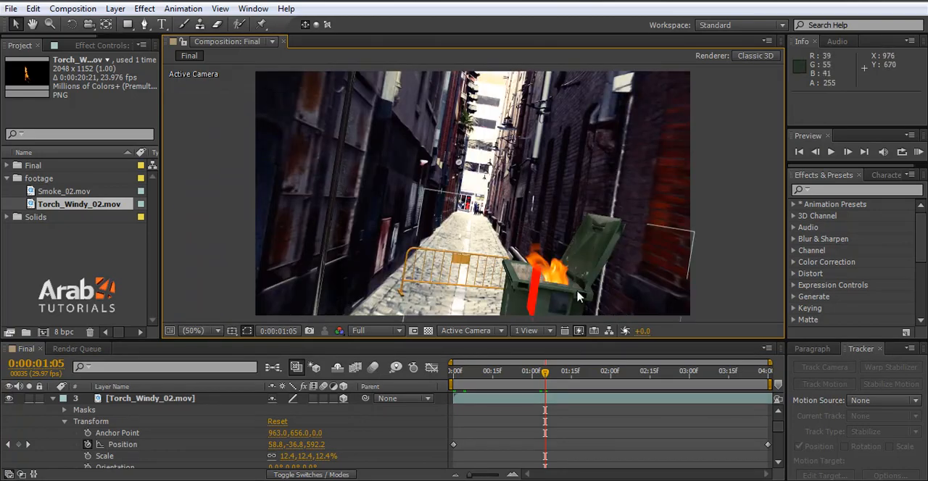
{"action": "scroll", "coordinate": [578, 298], "scroll_direction": "up", "scroll_amount": 4}
Step: At 0:00:01:13, lower the two upper vertices of the torch layer's Mask 1 onto the bin's front rim
{"action": "left_click_drag", "start_coordinate": [545, 372], "coordinate": [568, 382]}
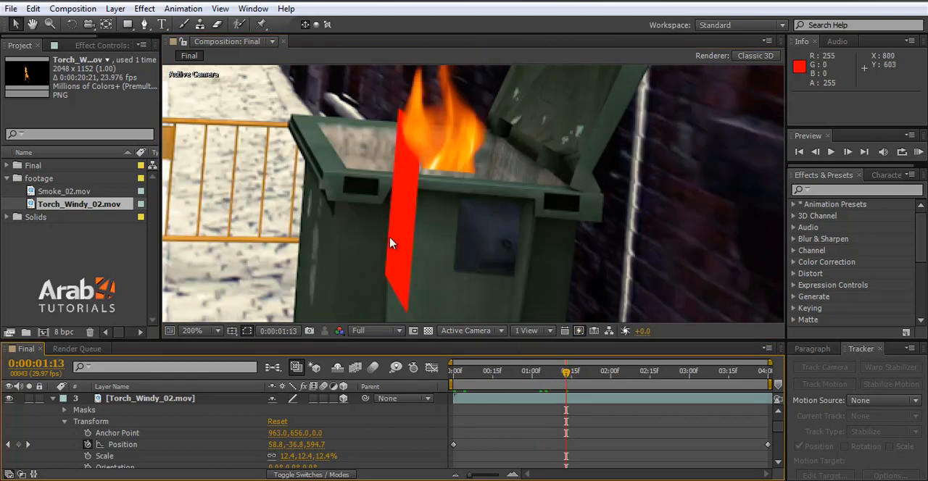
{"action": "left_click", "coordinate": [132, 400]}
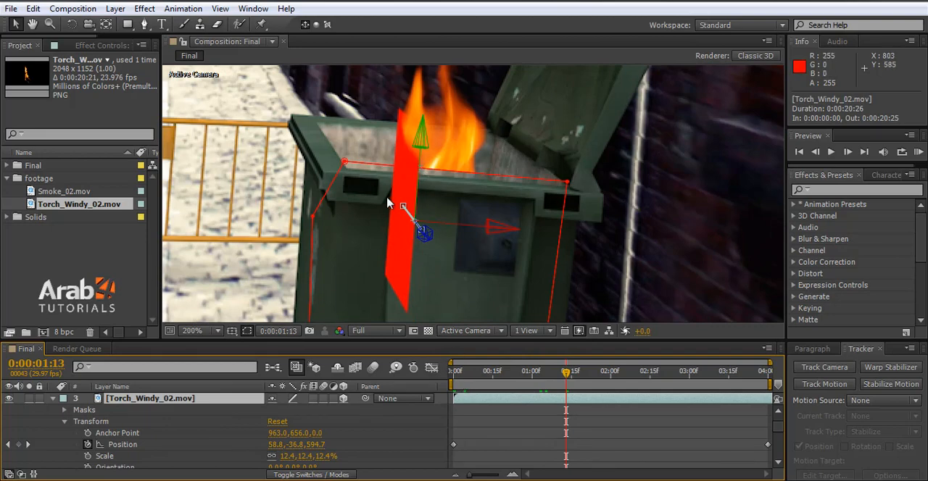
{"action": "left_click", "coordinate": [346, 164]}
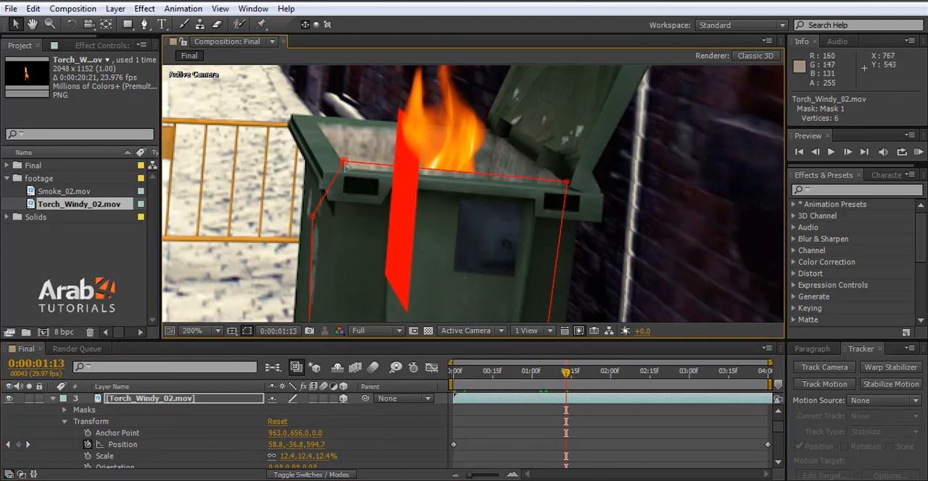
{"action": "left_click_drag", "start_coordinate": [345, 165], "coordinate": [342, 171]}
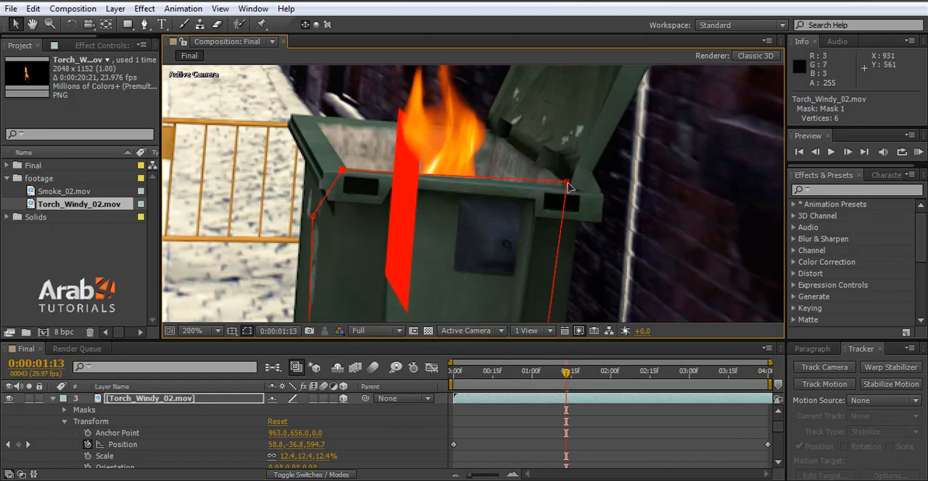
{"action": "left_click_drag", "start_coordinate": [569, 187], "coordinate": [569, 194]}
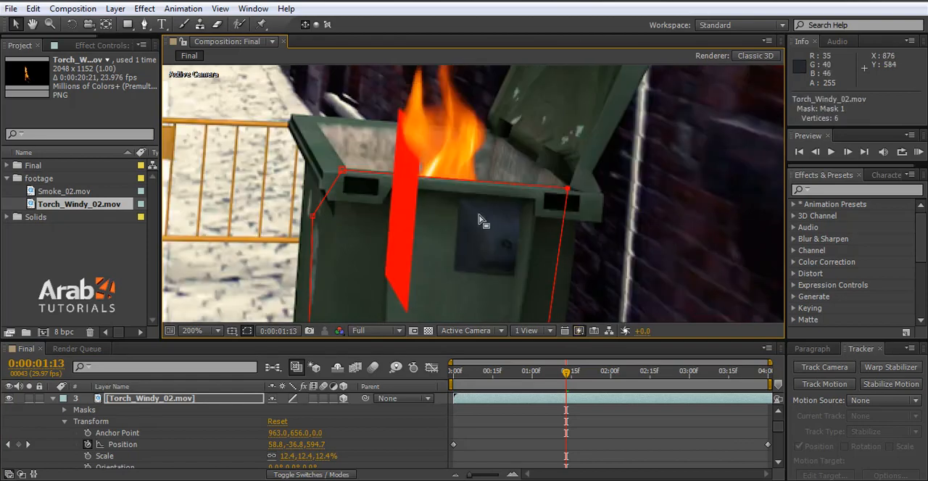
Step: Examine the mask's fit to the bin at 0:00:01:01, 0:00:00:08 and 0:00:00:18
{"action": "left_click", "coordinate": [500, 381]}
{"action": "left_click_drag", "start_coordinate": [499, 373], "coordinate": [535, 372]}
{"action": "left_click", "coordinate": [192, 331]}
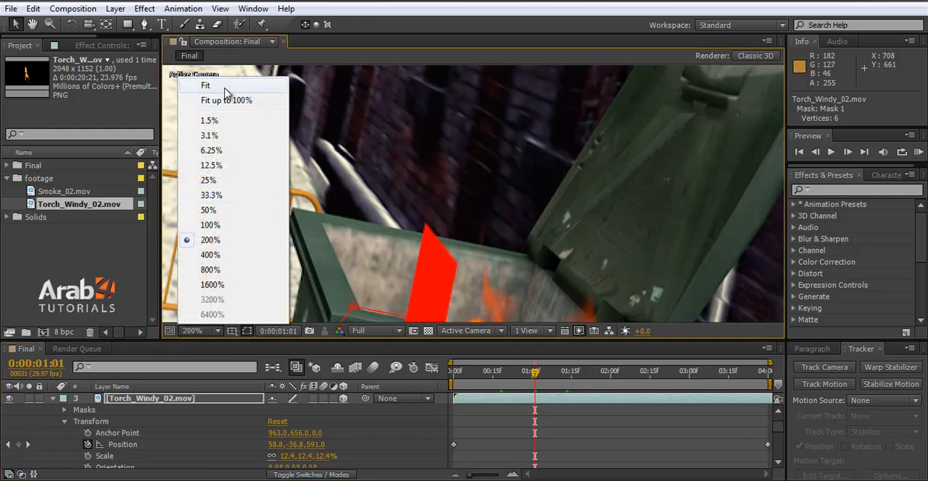
{"action": "left_click", "coordinate": [225, 88]}
{"action": "scroll", "coordinate": [559, 320], "scroll_direction": "up", "scroll_amount": 4}
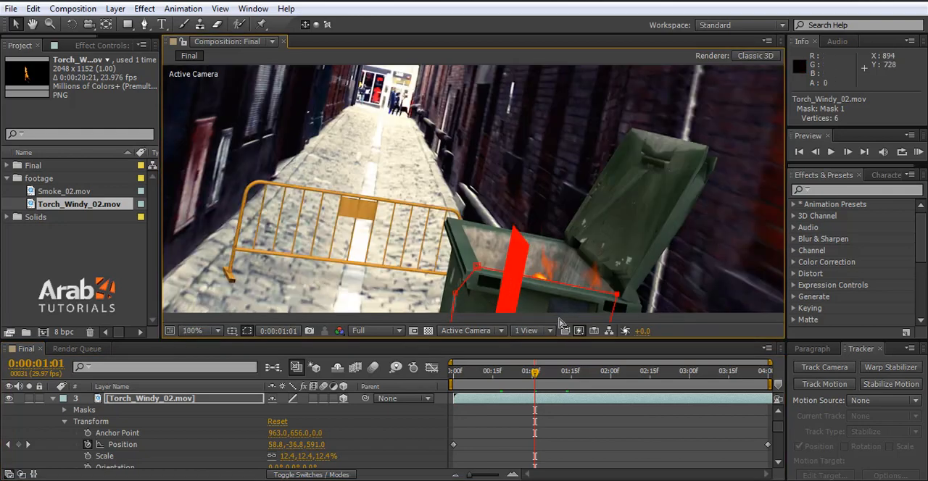
{"action": "left_click", "coordinate": [474, 374]}
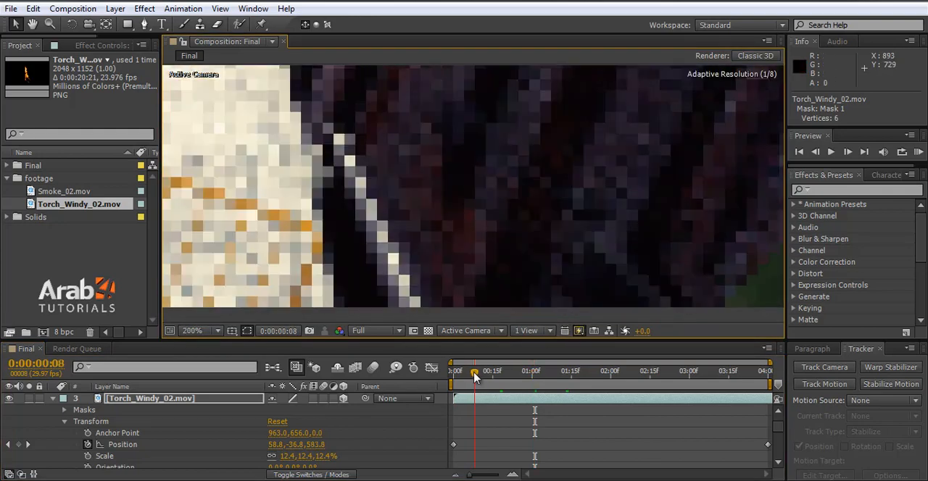
{"action": "left_click", "coordinate": [485, 374]}
{"action": "left_click", "coordinate": [499, 374]}
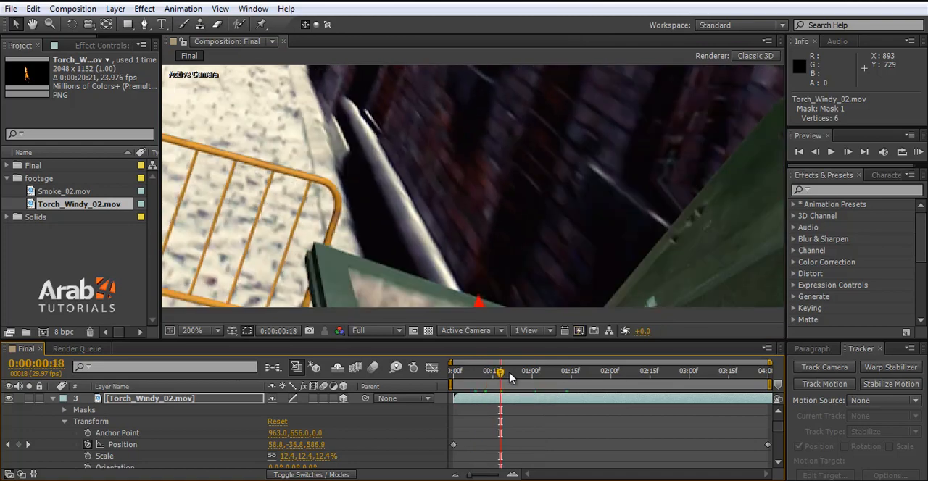
Step: Lower Mask 1's upper-left vertex at 0:00:00:27, and fine-tune both upper vertices along the bin's front rim at 0:00:01:01
{"action": "left_click", "coordinate": [525, 375]}
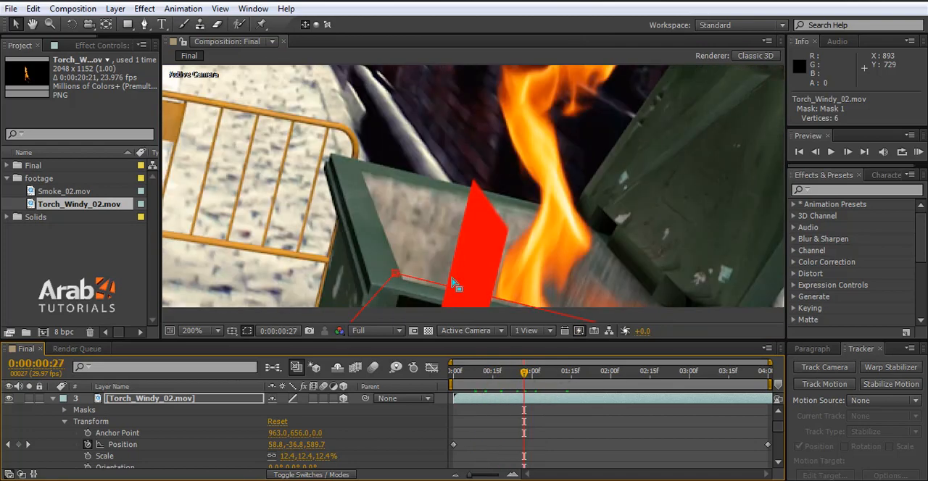
{"action": "left_click_drag", "start_coordinate": [395, 274], "coordinate": [392, 285]}
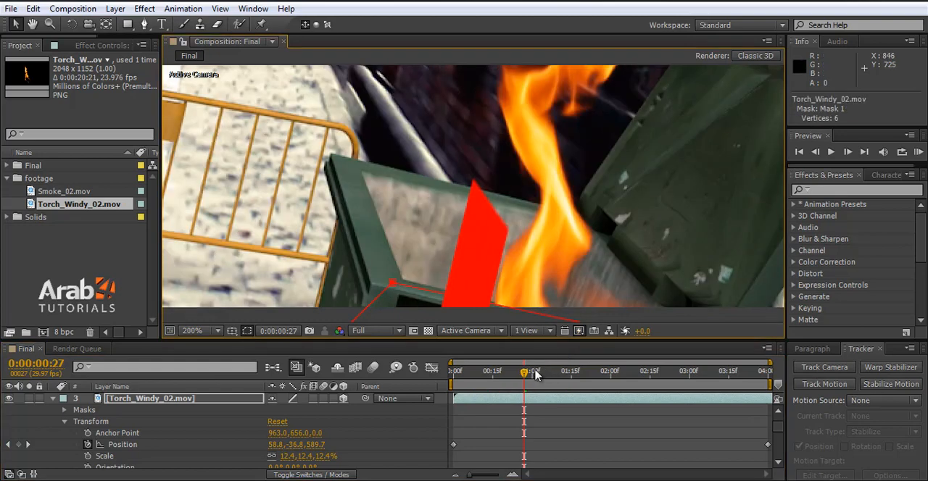
{"action": "left_click", "coordinate": [535, 374]}
{"action": "left_click_drag", "start_coordinate": [395, 227], "coordinate": [397, 221]}
{"action": "left_click_drag", "start_coordinate": [677, 273], "coordinate": [677, 276]}
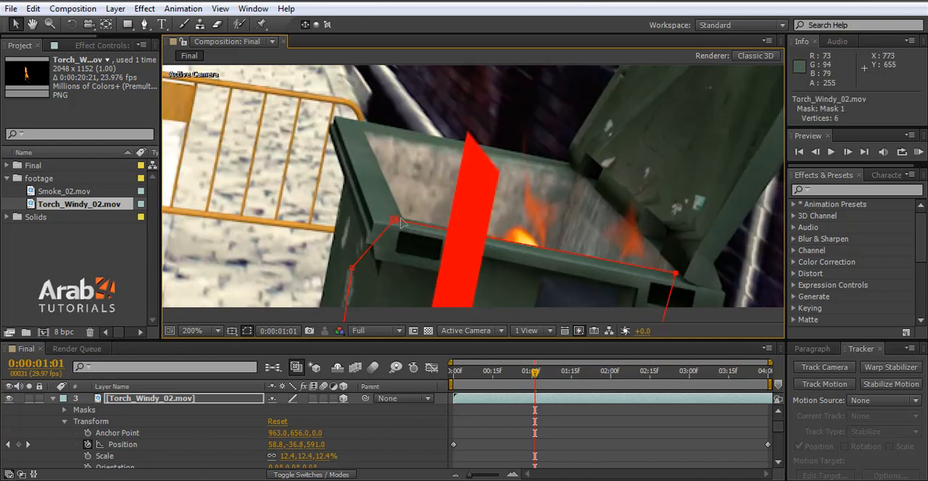
Step: Nudge Mask 1's upper-left vertex onto the rim at 0:00:01:01, and examine the mask's fit at 0:00:01:16, 0:00:02:21 and 0:00:01:04
{"action": "left_click_drag", "start_coordinate": [401, 221], "coordinate": [399, 218]}
{"action": "left_click_drag", "start_coordinate": [536, 374], "coordinate": [584, 372]}
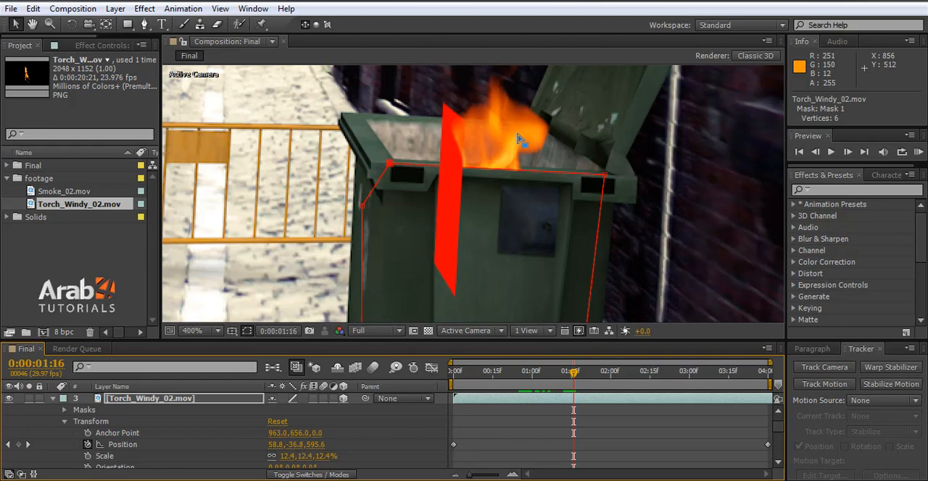
{"action": "scroll", "coordinate": [518, 134], "scroll_direction": "up", "scroll_amount": 2}
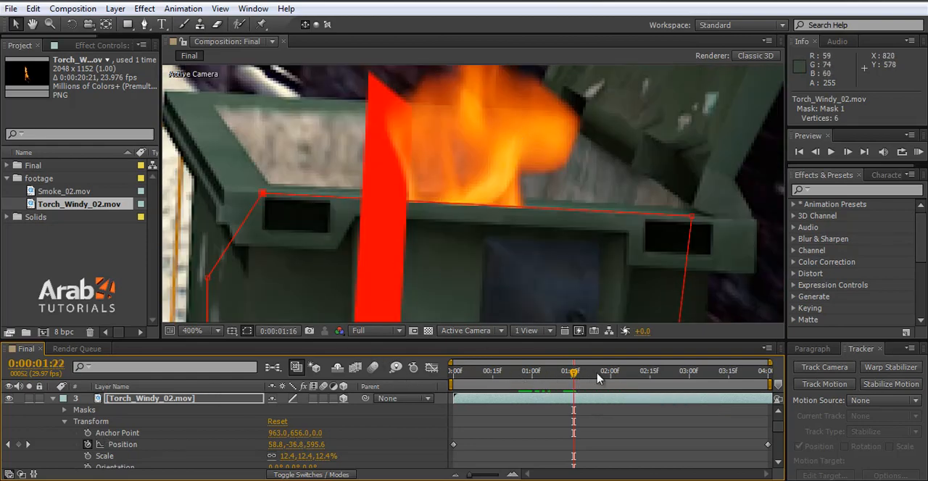
{"action": "left_click_drag", "start_coordinate": [601, 372], "coordinate": [644, 373]}
{"action": "left_click", "coordinate": [665, 373]}
{"action": "scroll", "coordinate": [587, 230], "scroll_direction": "down", "scroll_amount": 4}
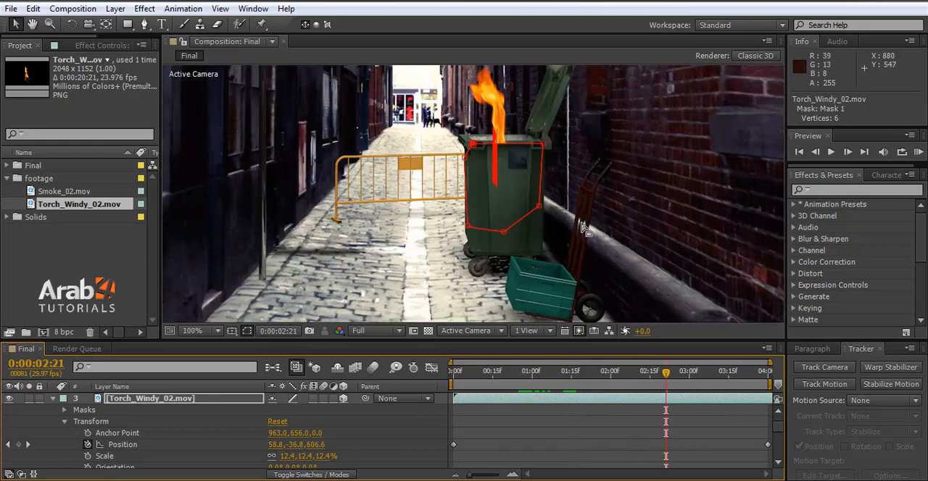
{"action": "scroll", "coordinate": [500, 129], "scroll_direction": "up", "scroll_amount": 2}
{"action": "scroll", "coordinate": [538, 210], "scroll_direction": "up", "scroll_amount": 2}
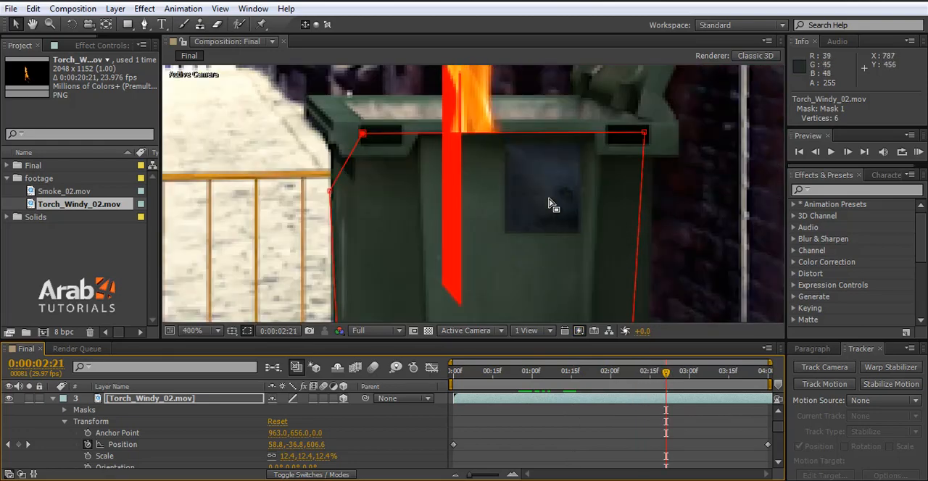
{"action": "left_click", "coordinate": [542, 373]}
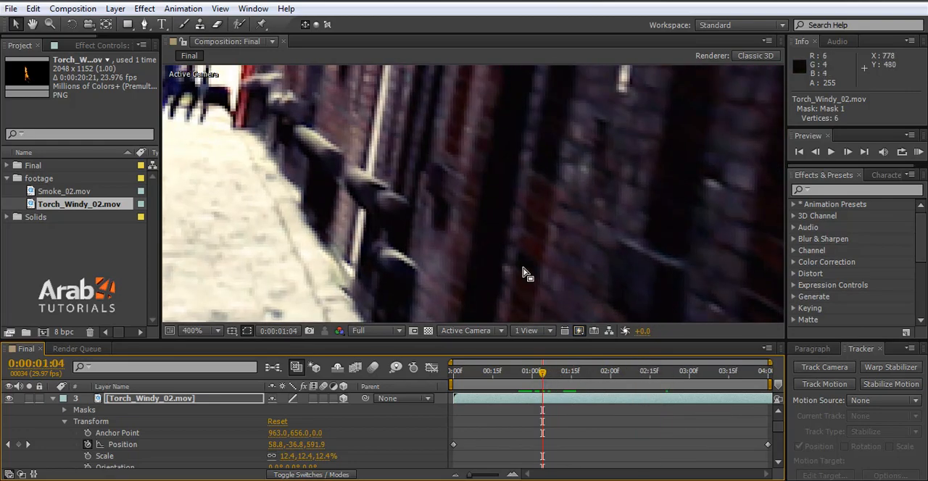
{"action": "scroll", "coordinate": [525, 271], "scroll_direction": "down", "scroll_amount": 6}
{"action": "scroll", "coordinate": [538, 311], "scroll_direction": "up", "scroll_amount": 6}
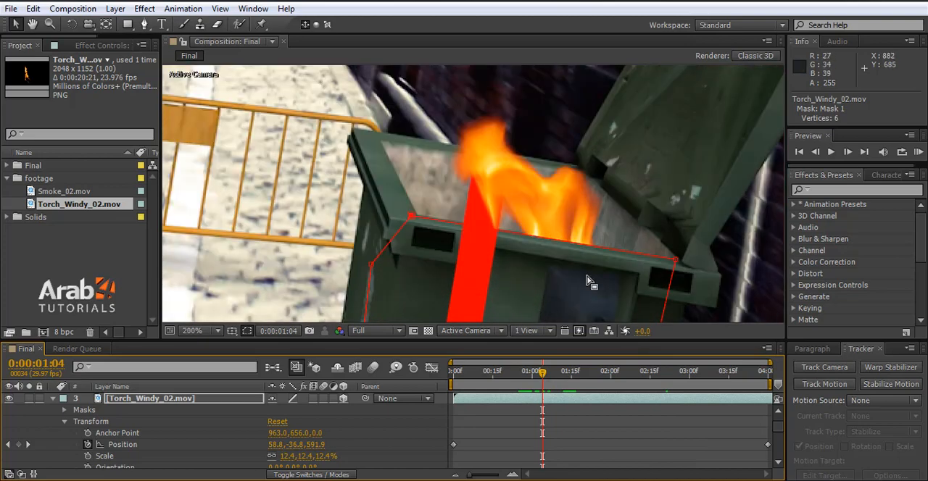
Step: Reveal the torch layer's Mask 1 properties and start keyframing Mask Path at 0:00:00:29
{"action": "left_click", "coordinate": [93, 422]}
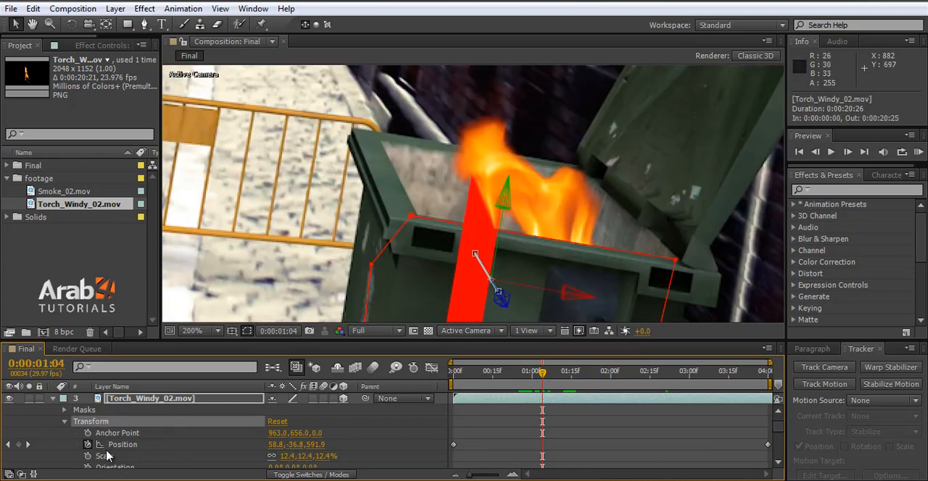
{"action": "scroll", "coordinate": [129, 458], "scroll_direction": "up", "scroll_amount": 1}
{"action": "left_click", "coordinate": [64, 421]}
{"action": "left_click", "coordinate": [65, 410]}
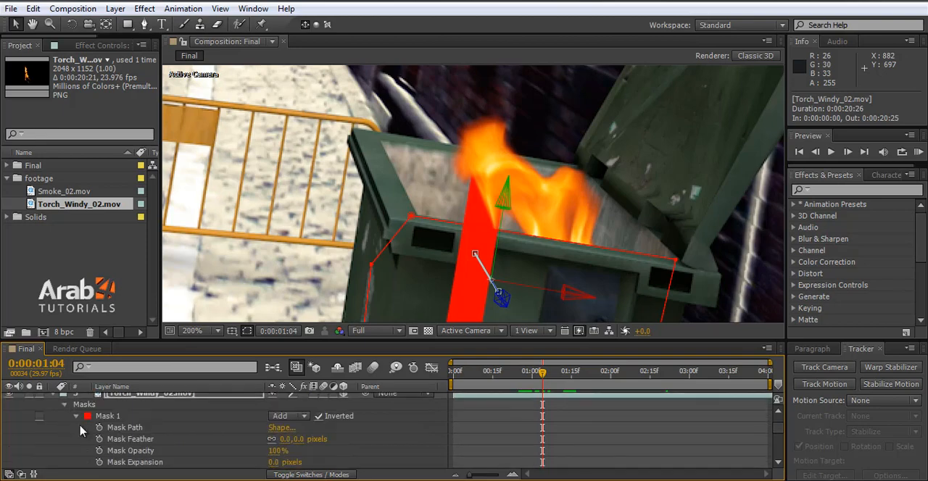
{"action": "left_click", "coordinate": [120, 431]}
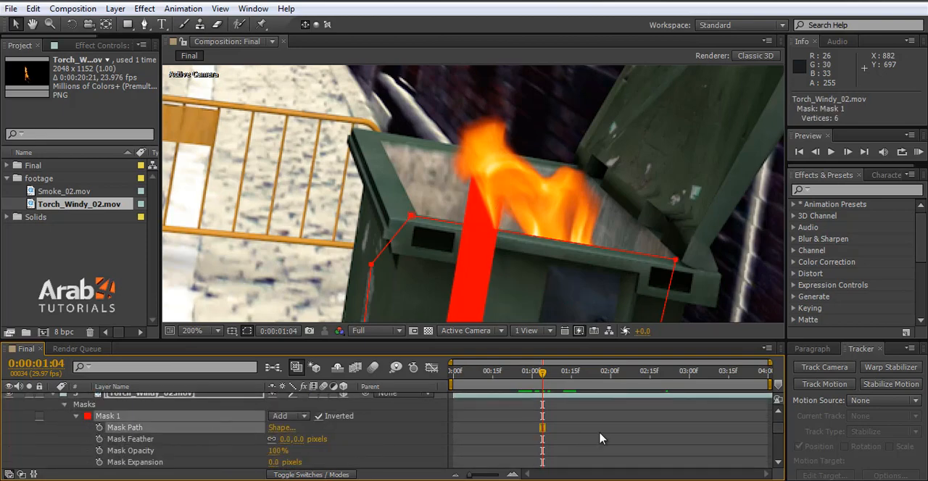
{"action": "left_click", "coordinate": [530, 378]}
{"action": "left_click", "coordinate": [100, 429]}
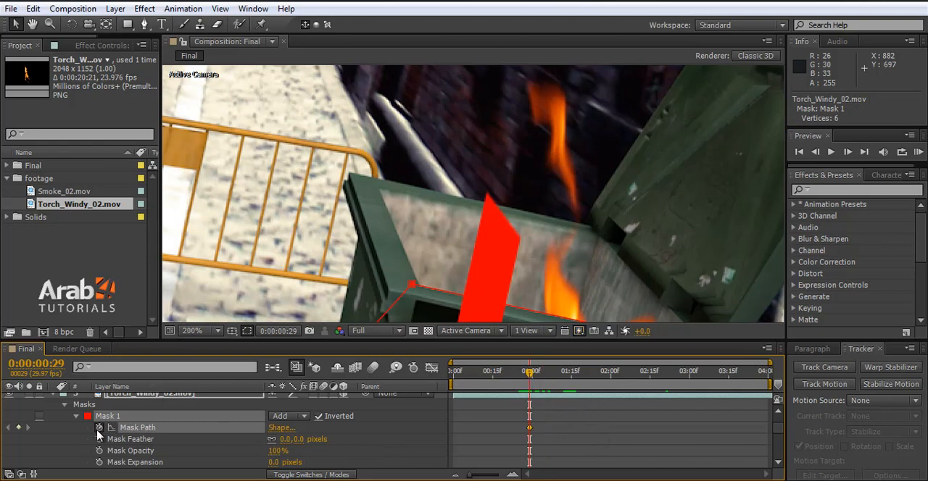
Step: Align Mask 1's upper-right vertex with the bin's front rim at 0:00:01:11, and both upper vertices at 0:00:01:25
{"action": "left_click", "coordinate": [561, 375]}
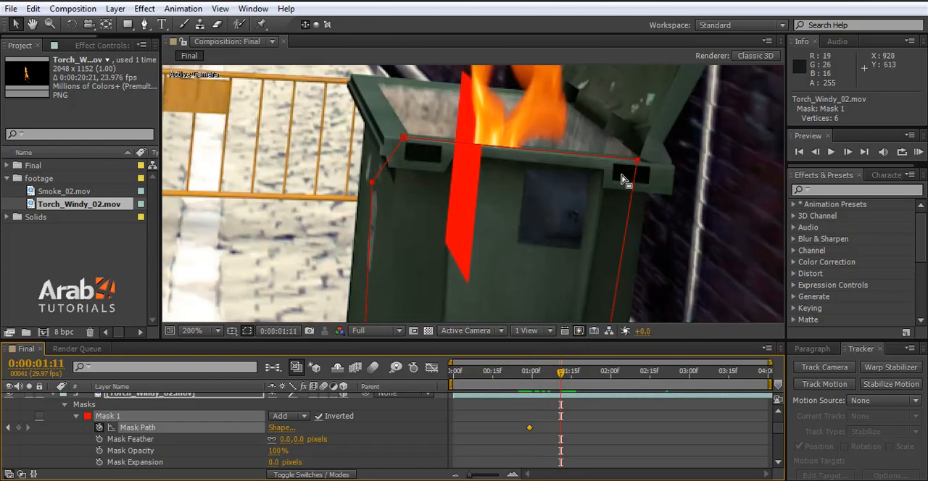
{"action": "left_click_drag", "start_coordinate": [638, 166], "coordinate": [638, 163]}
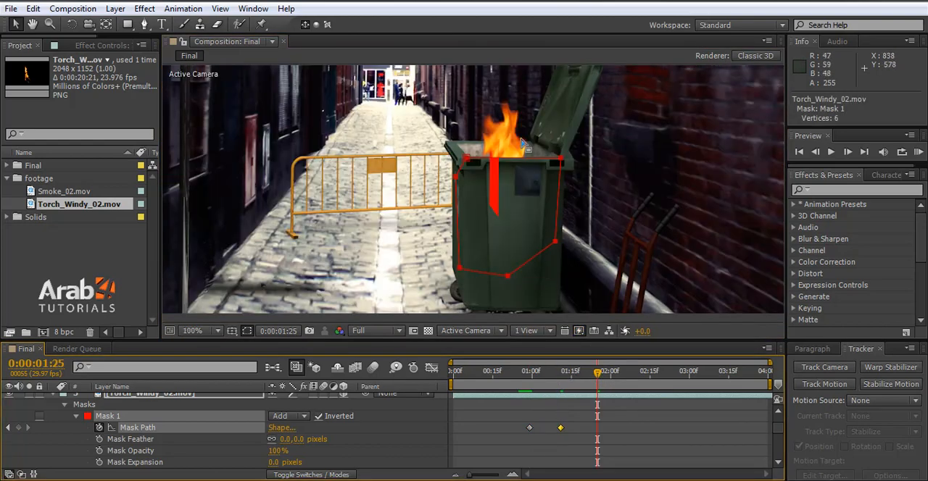
{"action": "scroll", "coordinate": [521, 153], "scroll_direction": "up", "scroll_amount": 1}
{"action": "left_click_drag", "start_coordinate": [679, 185], "coordinate": [680, 191]}
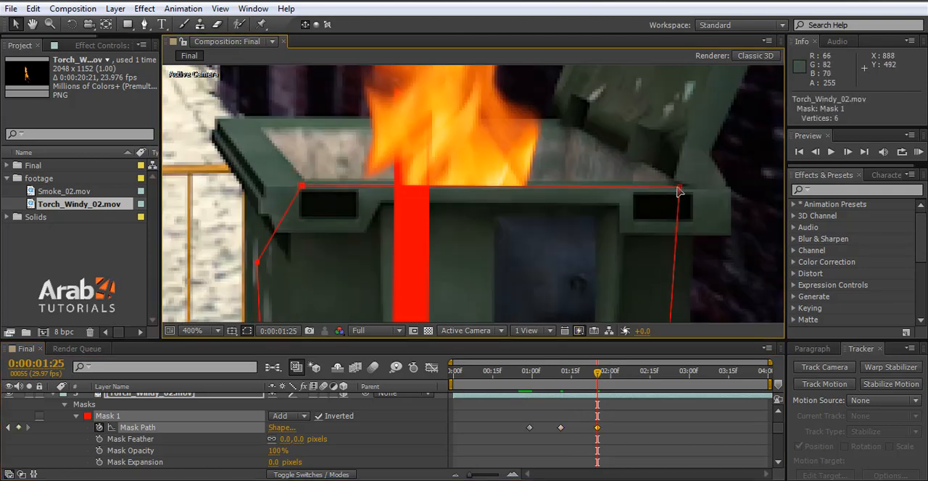
{"action": "left_click_drag", "start_coordinate": [679, 191], "coordinate": [675, 179]}
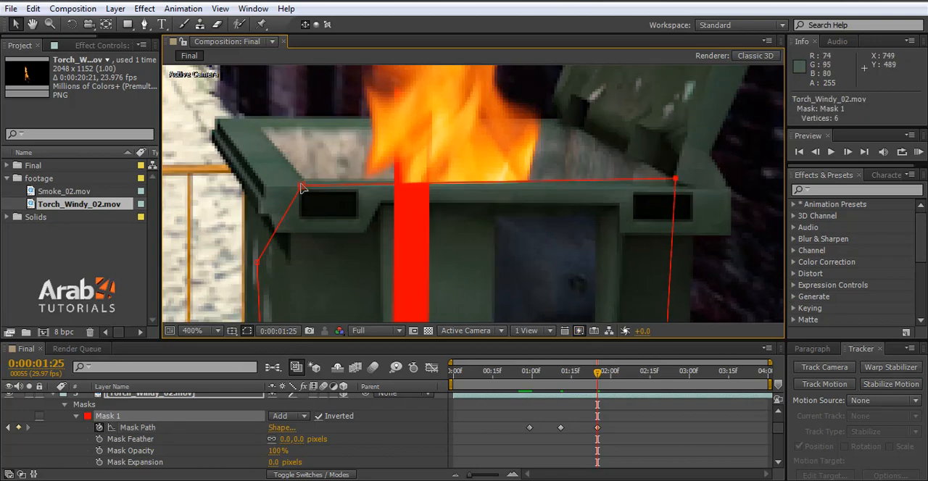
{"action": "left_click_drag", "start_coordinate": [302, 186], "coordinate": [300, 180]}
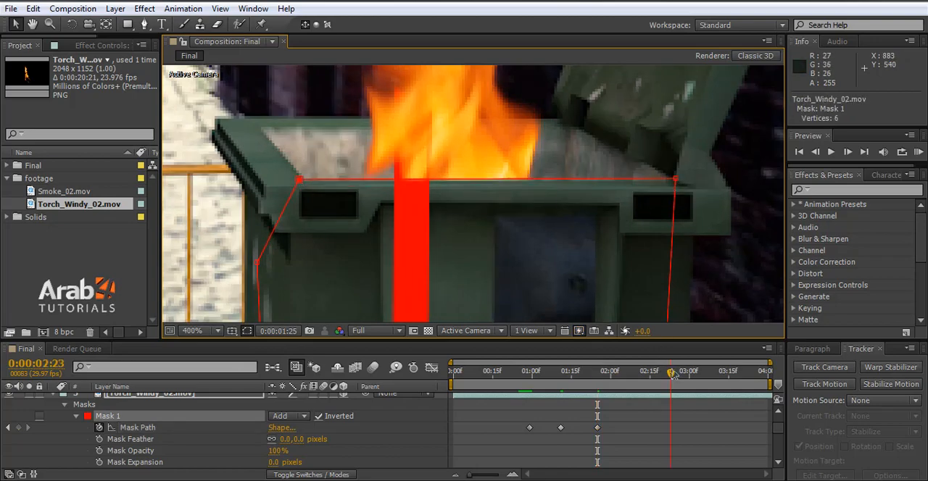
Step: At 0:00:02:23, fine-tune both upper vertices of Mask 1 along the inner edge of the bin's front rim
{"action": "scroll", "coordinate": [501, 189], "scroll_direction": "down", "scroll_amount": 2}
{"action": "scroll", "coordinate": [481, 152], "scroll_direction": "up", "scroll_amount": 3}
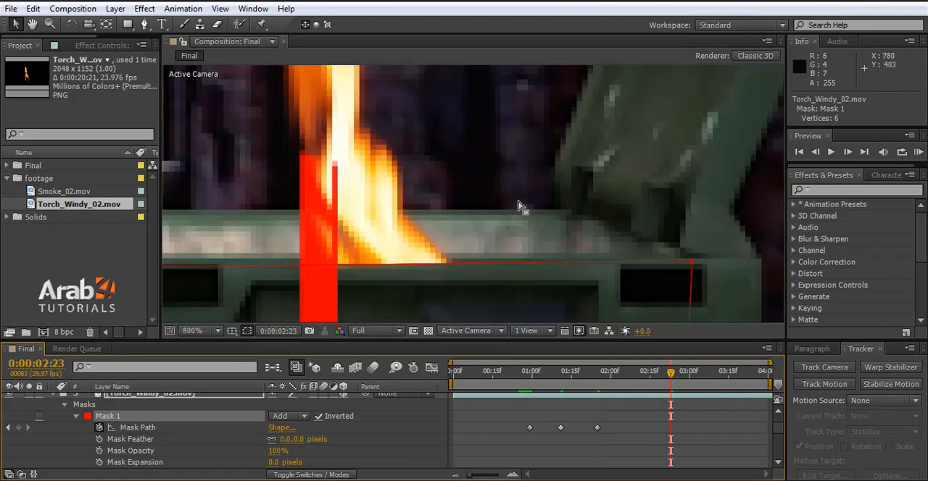
{"action": "left_click_drag", "start_coordinate": [695, 267], "coordinate": [685, 262]}
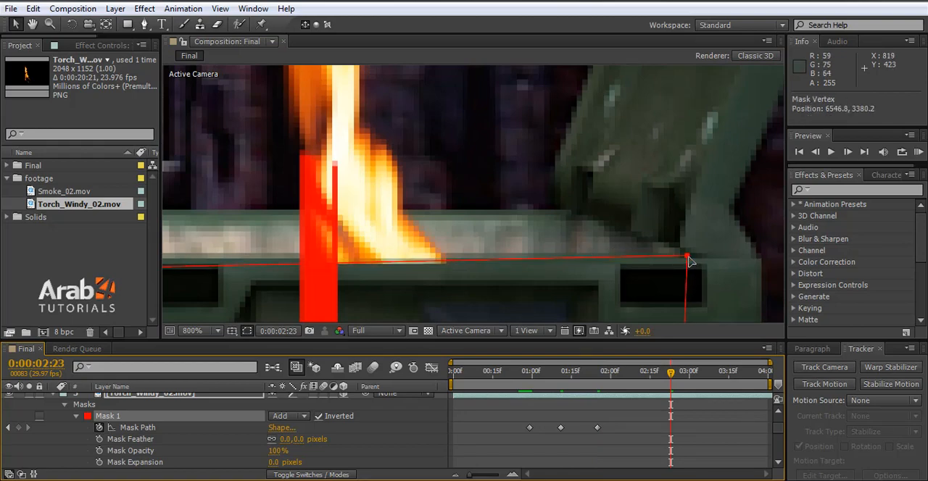
{"action": "scroll", "coordinate": [555, 276], "scroll_direction": "down", "scroll_amount": 1}
{"action": "left_click_drag", "start_coordinate": [354, 274], "coordinate": [355, 267]}
{"action": "left_click_drag", "start_coordinate": [625, 262], "coordinate": [625, 267]}
{"action": "left_click_drag", "start_coordinate": [350, 274], "coordinate": [353, 271]}
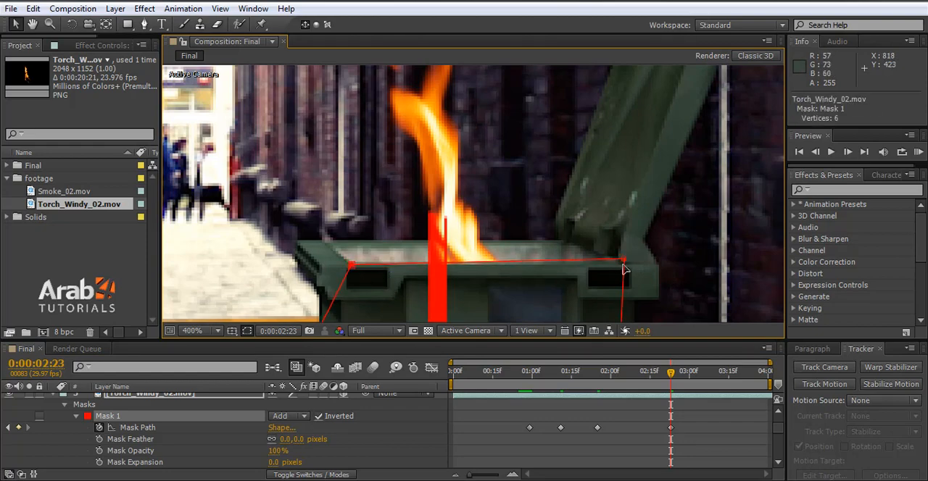
{"action": "left_click_drag", "start_coordinate": [623, 260], "coordinate": [623, 264]}
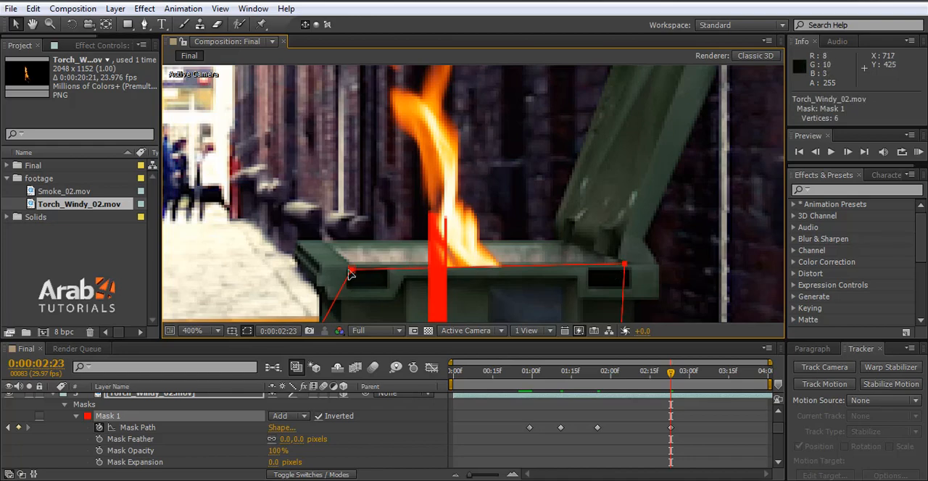
{"action": "left_click_drag", "start_coordinate": [353, 273], "coordinate": [352, 265]}
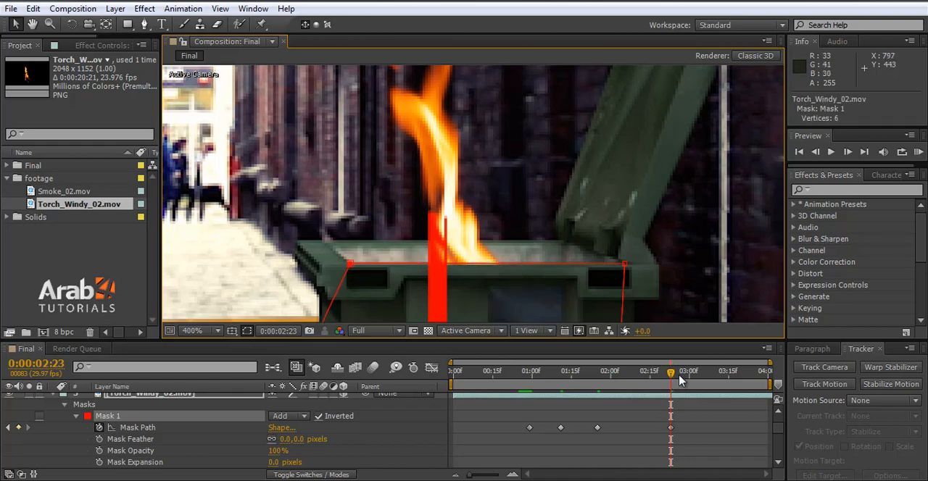
Step: At 0:00:03:18, raise both upper vertices of Mask 1 slightly to follow the bin's front rim, and save the project
{"action": "left_click_drag", "start_coordinate": [710, 374], "coordinate": [737, 377]}
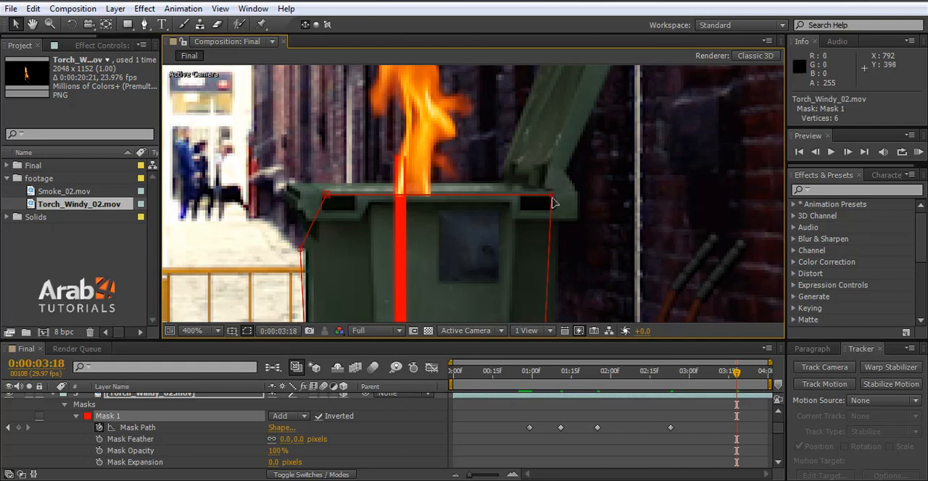
{"action": "left_click", "coordinate": [552, 198]}
{"action": "left_click_drag", "start_coordinate": [551, 195], "coordinate": [551, 194]}
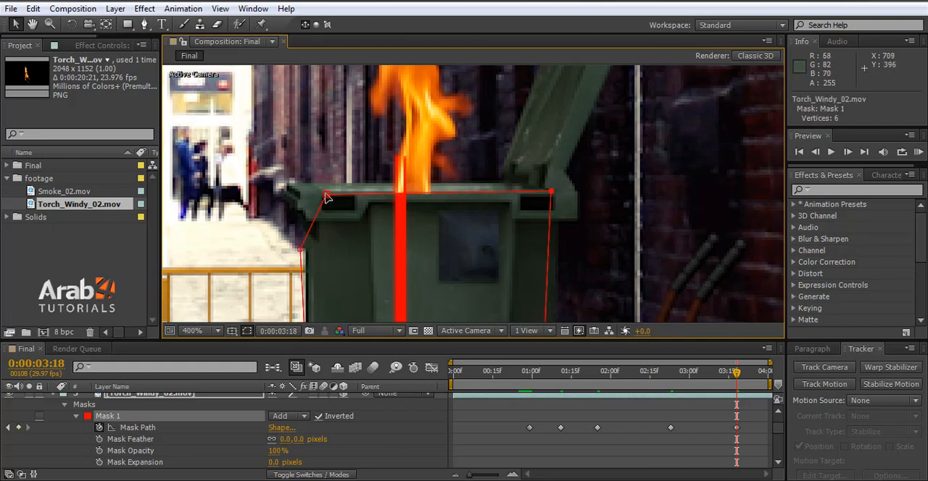
{"action": "left_click", "coordinate": [324, 195]}
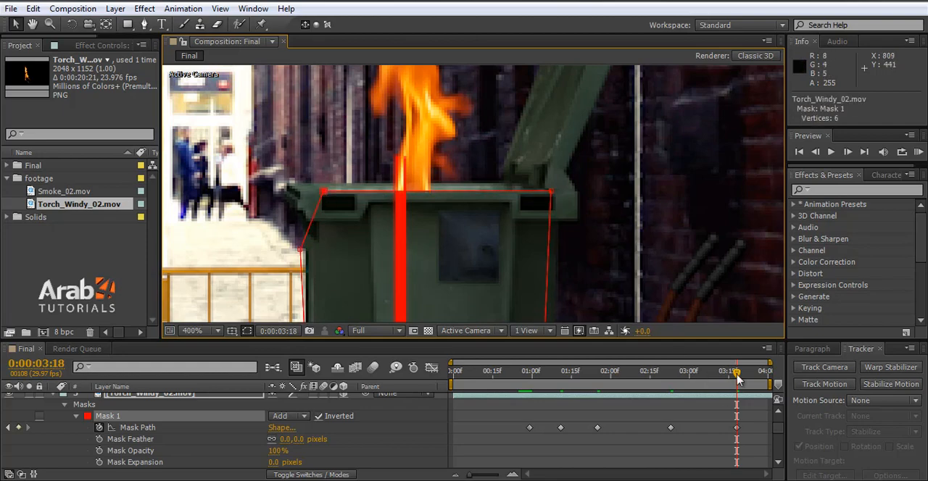
{"action": "left_click_drag", "start_coordinate": [607, 383], "coordinate": [760, 384]}
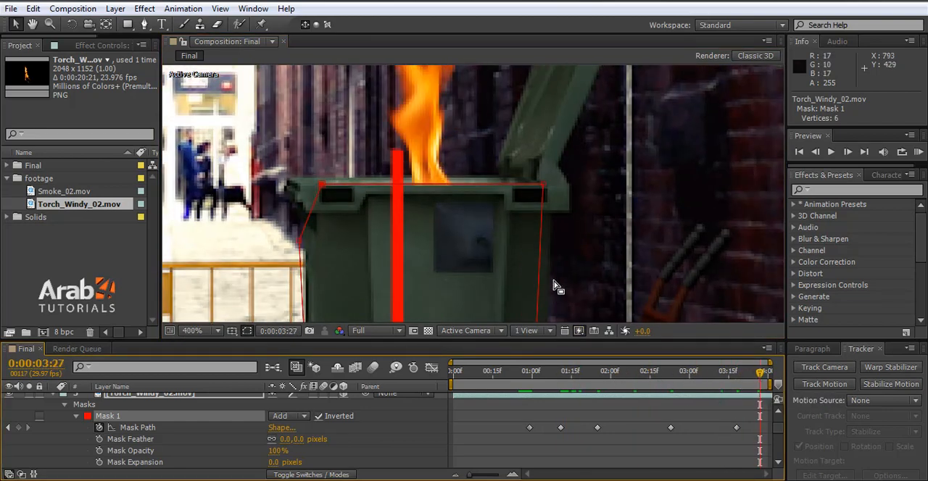
{"action": "key", "text": "ctrl+s"}
Step: Collapse the mask and all other properties of the Torch_Windy_02.mov layer, and select the layer
{"action": "scroll", "coordinate": [568, 285], "scroll_direction": "down", "scroll_amount": 2}
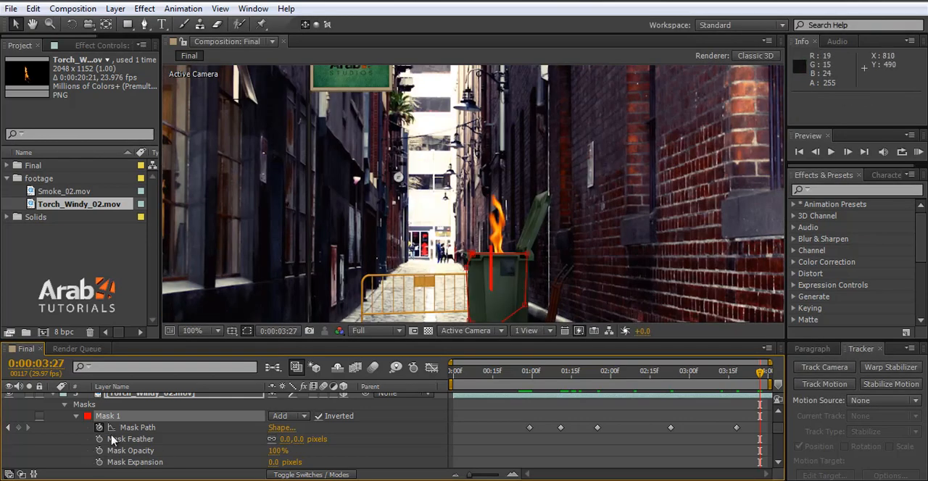
{"action": "left_click", "coordinate": [76, 417]}
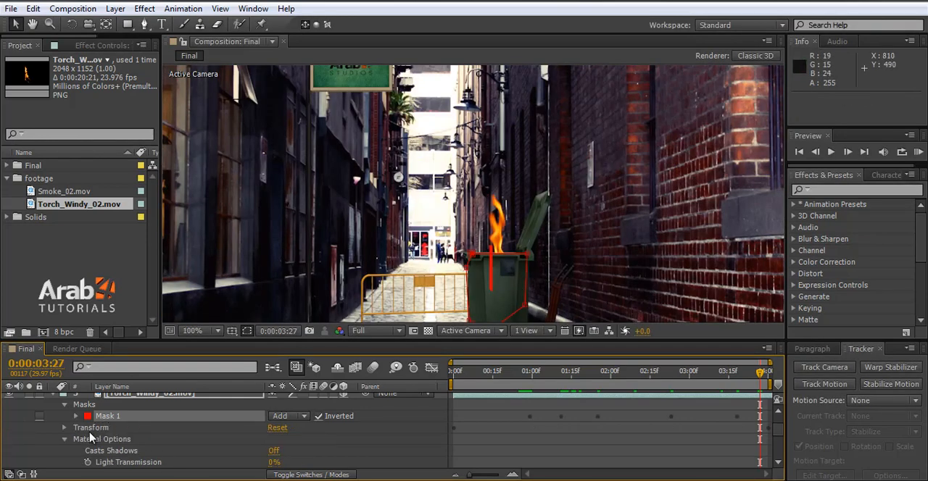
{"action": "left_click", "coordinate": [63, 405]}
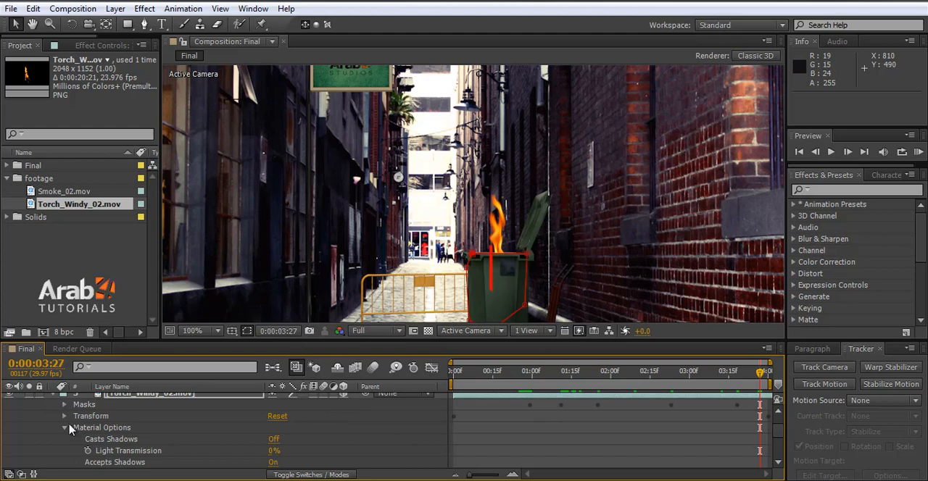
{"action": "scroll", "coordinate": [50, 424], "scroll_direction": "up", "scroll_amount": 1}
{"action": "left_click", "coordinate": [52, 405]}
{"action": "left_click", "coordinate": [142, 421]}
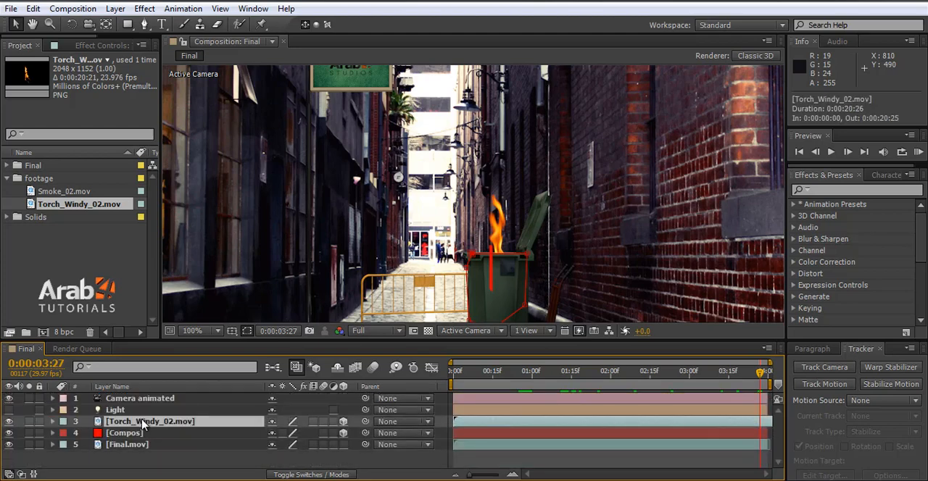
Step: Add the Smoke_02.mov footage to the Final composition, directly above the torch layer
{"action": "left_click", "coordinate": [72, 191]}
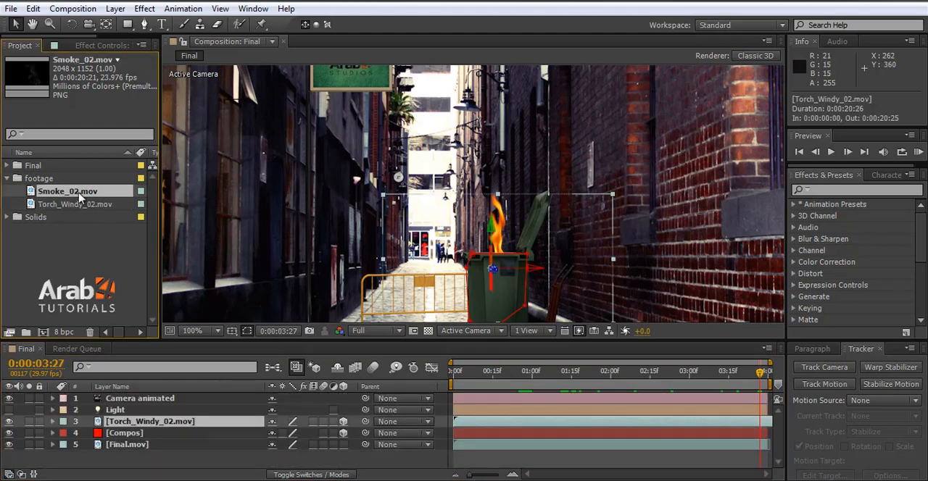
{"action": "left_click_drag", "start_coordinate": [80, 197], "coordinate": [217, 419]}
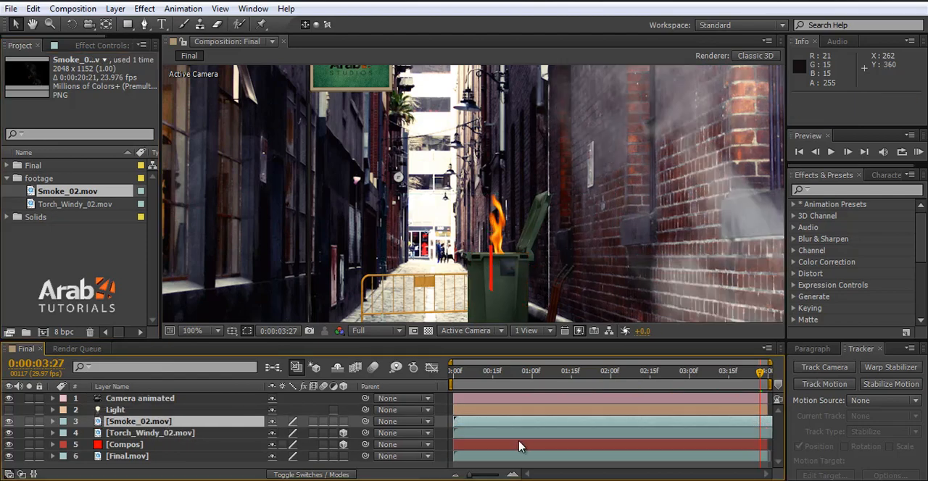
{"action": "key", "text": "comma"}
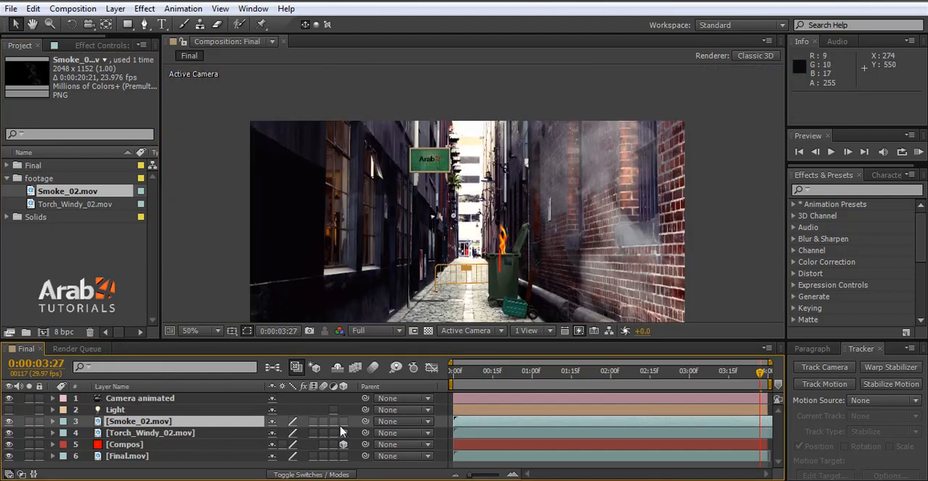
Step: Reveal only the Position property of the Torch_Windy_02.mov layer and copy both of its keyframes
{"action": "left_click", "coordinate": [123, 435]}
{"action": "left_click", "coordinate": [52, 433]}
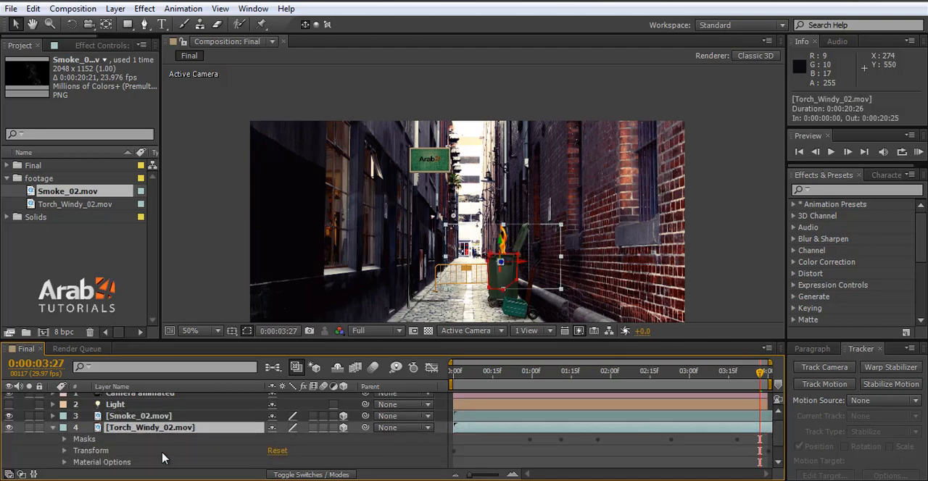
{"action": "left_click", "coordinate": [65, 451]}
{"action": "scroll", "coordinate": [130, 448], "scroll_direction": "down", "scroll_amount": 4}
{"action": "scroll", "coordinate": [87, 432], "scroll_direction": "up", "scroll_amount": 3}
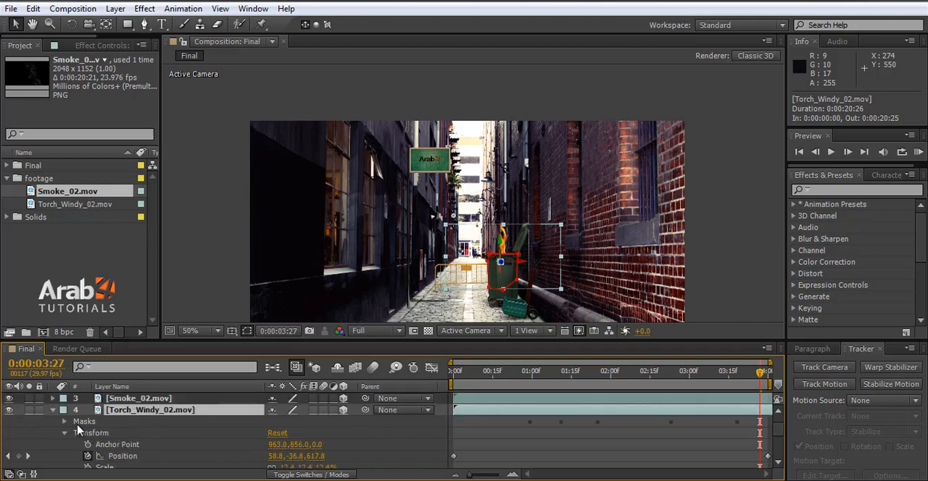
{"action": "left_click", "coordinate": [52, 411]}
{"action": "key", "text": "p"}
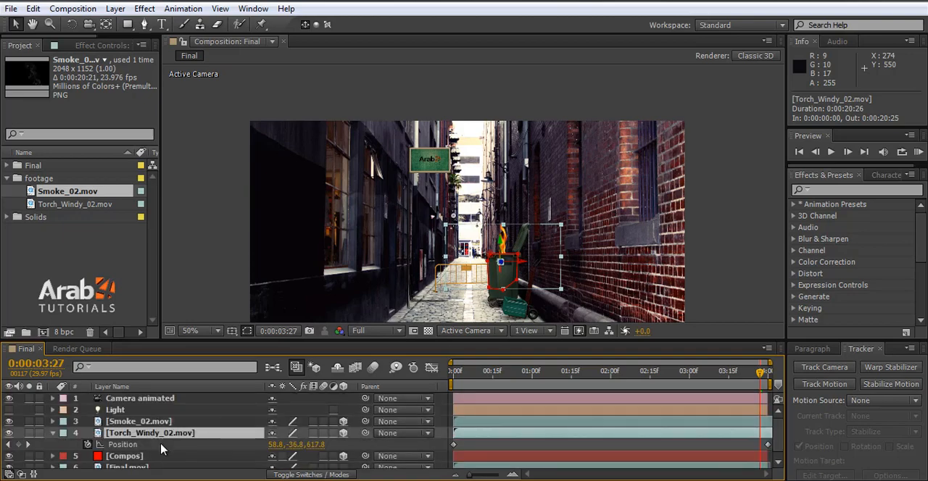
{"action": "left_click", "coordinate": [134, 448]}
{"action": "key", "text": "ctrl+c"}
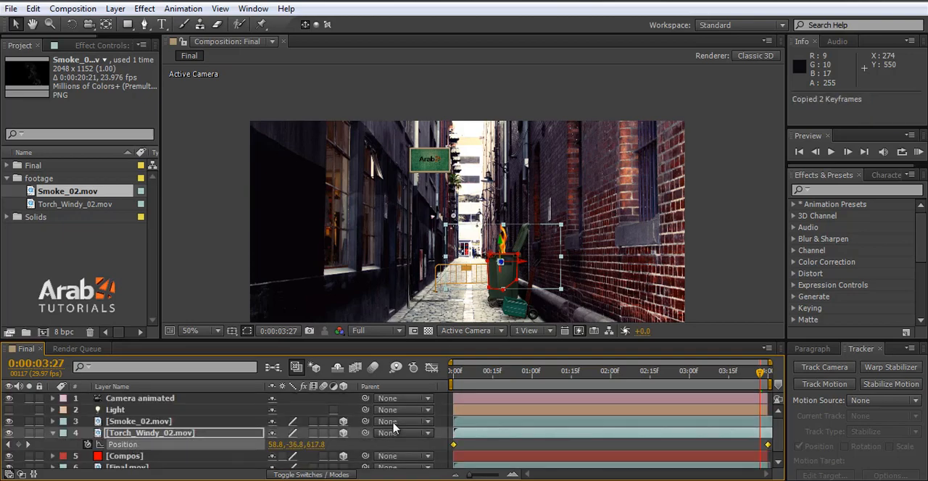
Step: Paste the copied Position keyframes onto the Smoke_02.mov layer, starting at 0:00:00:00
{"action": "left_click", "coordinate": [461, 373]}
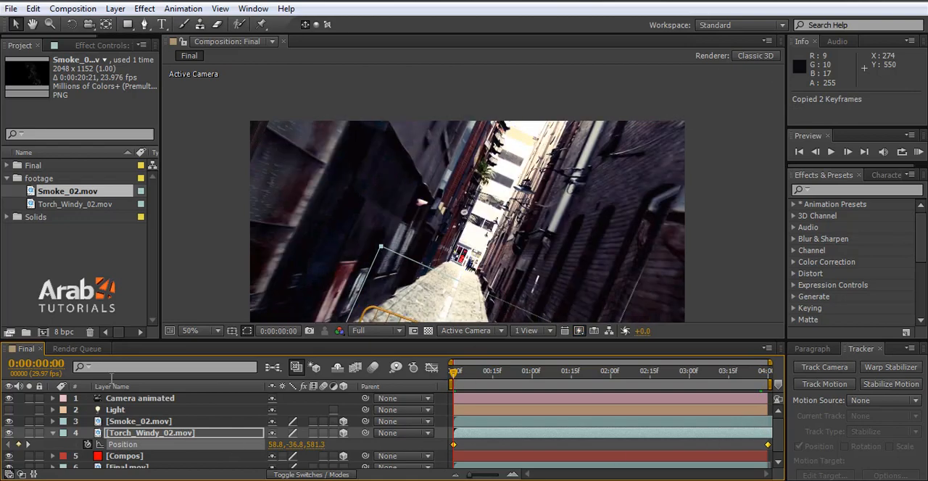
{"action": "left_click", "coordinate": [116, 423]}
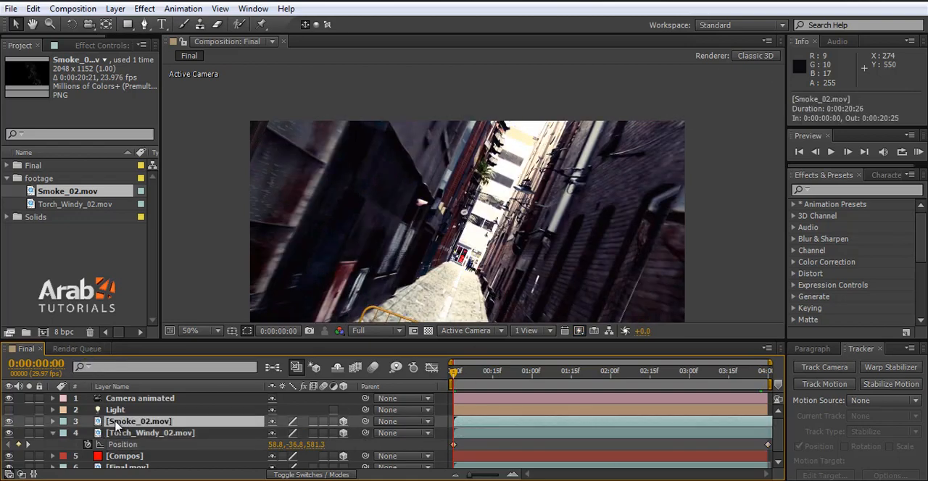
{"action": "key", "text": "p"}
{"action": "key", "text": "ctrl+v"}
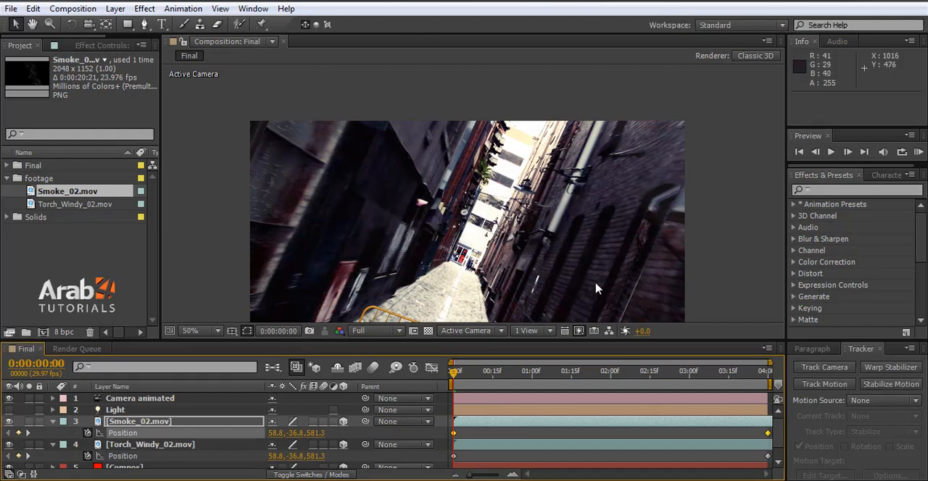
Step: At 0:00:01:13, scale the Smoke_02.mov layer down uniformly to about 9% so the smoke fits the burning bin
{"action": "scroll", "coordinate": [560, 250], "scroll_direction": "down", "scroll_amount": 2}
{"action": "left_click_drag", "start_coordinate": [486, 376], "coordinate": [566, 372]}
{"action": "left_click", "coordinate": [169, 424]}
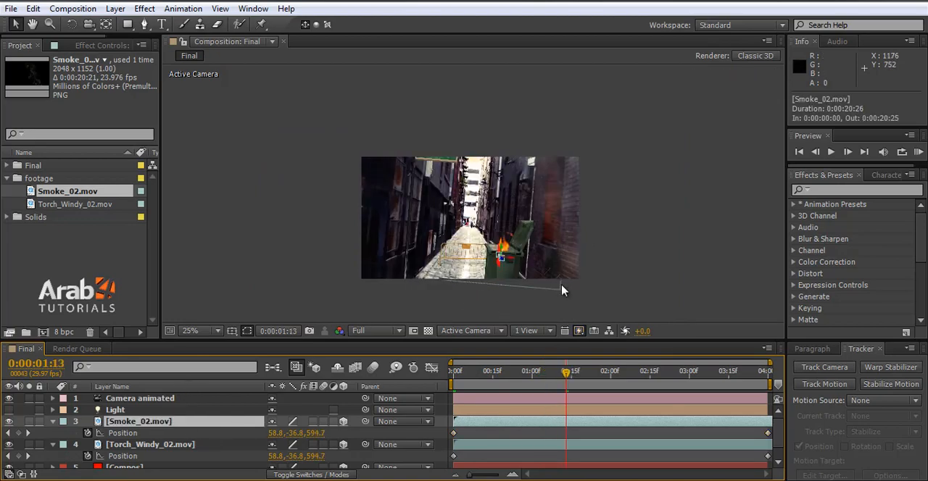
{"action": "scroll", "coordinate": [516, 280], "scroll_direction": "up", "scroll_amount": 2}
{"action": "scroll", "coordinate": [483, 228], "scroll_direction": "down", "scroll_amount": 4}
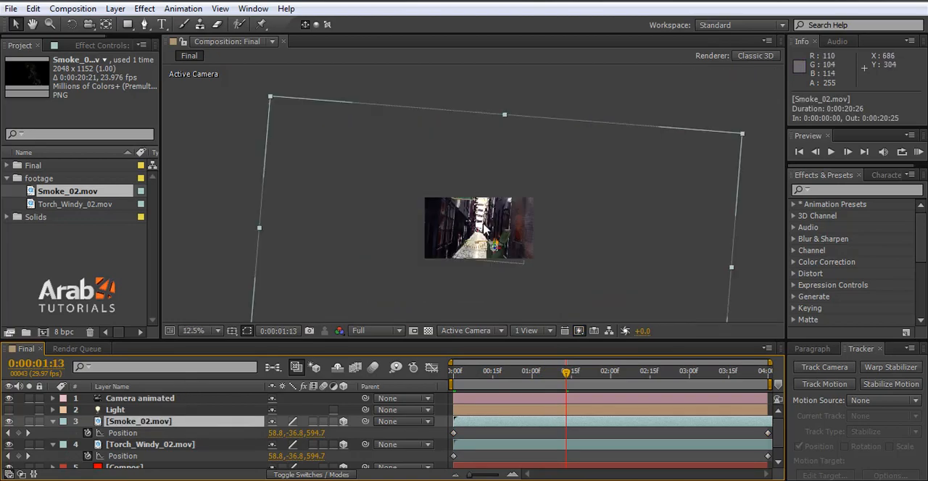
{"action": "left_click_drag", "start_coordinate": [743, 136], "coordinate": [512, 270]}
{"action": "scroll", "coordinate": [510, 279], "scroll_direction": "up", "scroll_amount": 4}
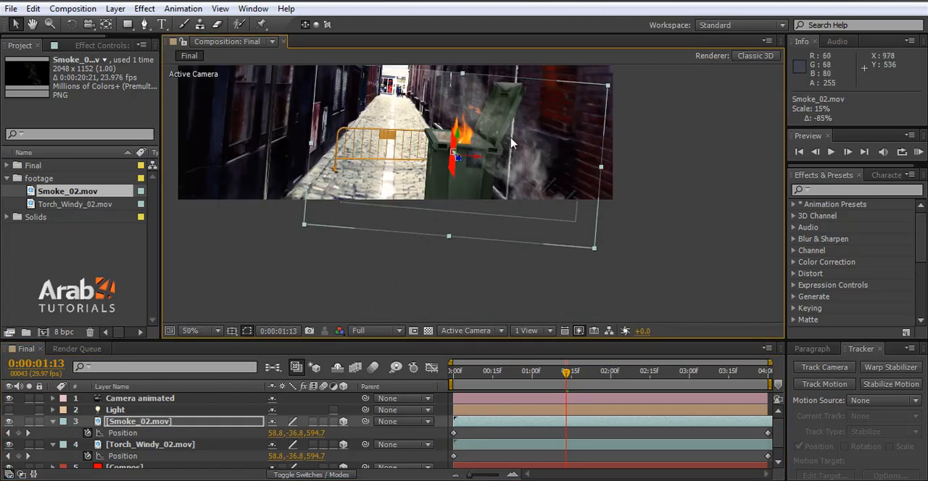
{"action": "scroll", "coordinate": [515, 152], "scroll_direction": "up", "scroll_amount": 2}
{"action": "scroll", "coordinate": [574, 229], "scroll_direction": "down", "scroll_amount": 2}
{"action": "left_click_drag", "start_coordinate": [595, 248], "coordinate": [538, 216]}
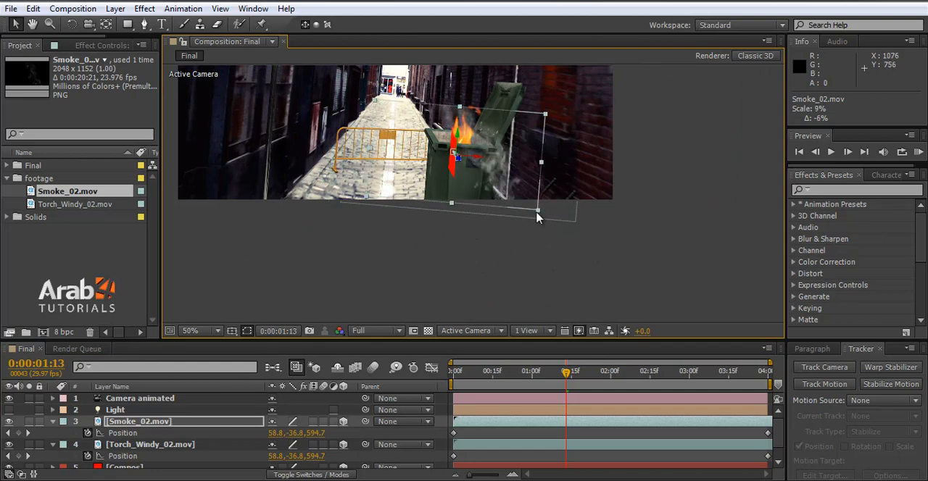
Step: Expand the Transform properties of Smoke_02.mov and set its Anchor Point to 1525, 1063 to shift the smoke over the bin opening
{"action": "left_click", "coordinate": [52, 423]}
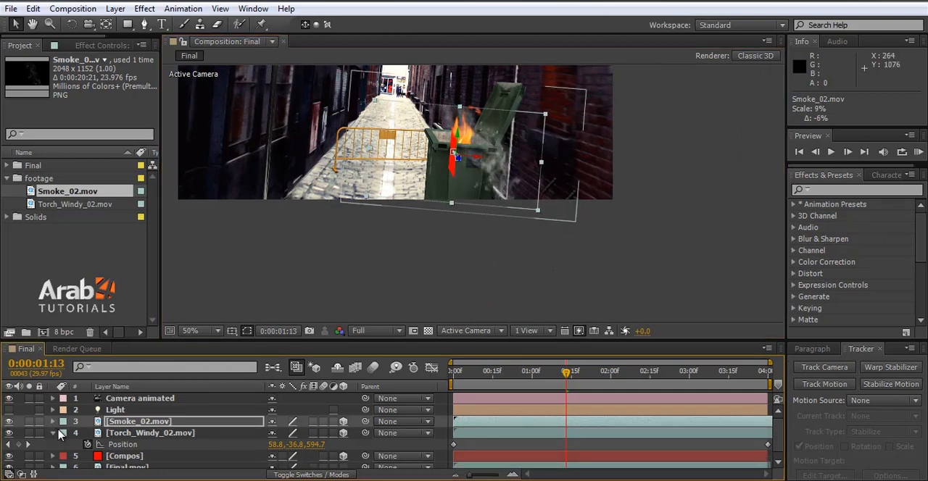
{"action": "left_click", "coordinate": [53, 422]}
{"action": "scroll", "coordinate": [101, 444], "scroll_direction": "down", "scroll_amount": 1}
{"action": "left_click", "coordinate": [103, 443]}
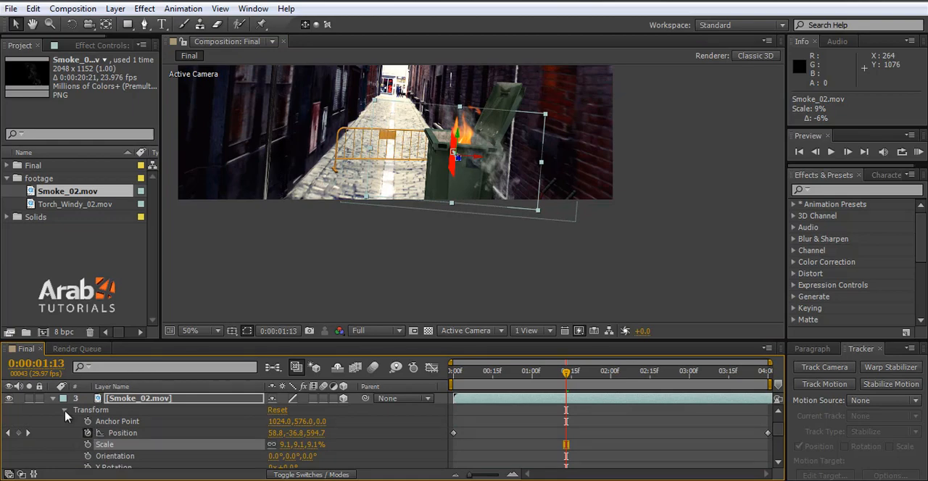
{"action": "scroll", "coordinate": [300, 433], "scroll_direction": "up", "scroll_amount": 1}
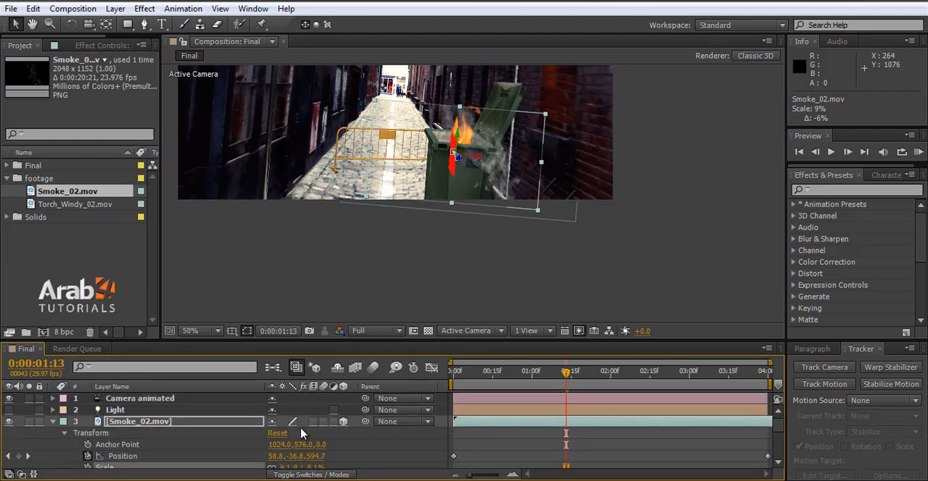
{"action": "left_click_drag", "start_coordinate": [296, 445], "coordinate": [212, 442]}
{"action": "key", "text": "ctrl+z"}
{"action": "left_click_drag", "start_coordinate": [278, 447], "coordinate": [595, 443]}
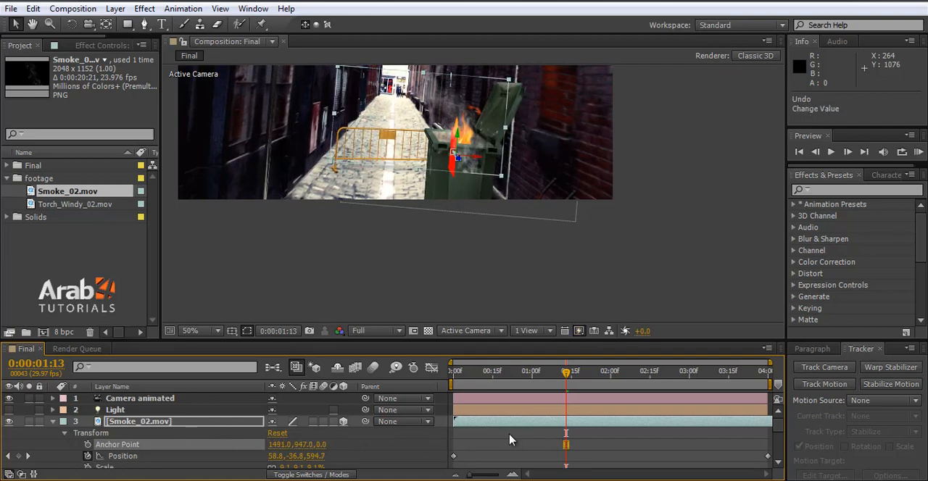
{"action": "left_click_drag", "start_coordinate": [301, 450], "coordinate": [387, 435]}
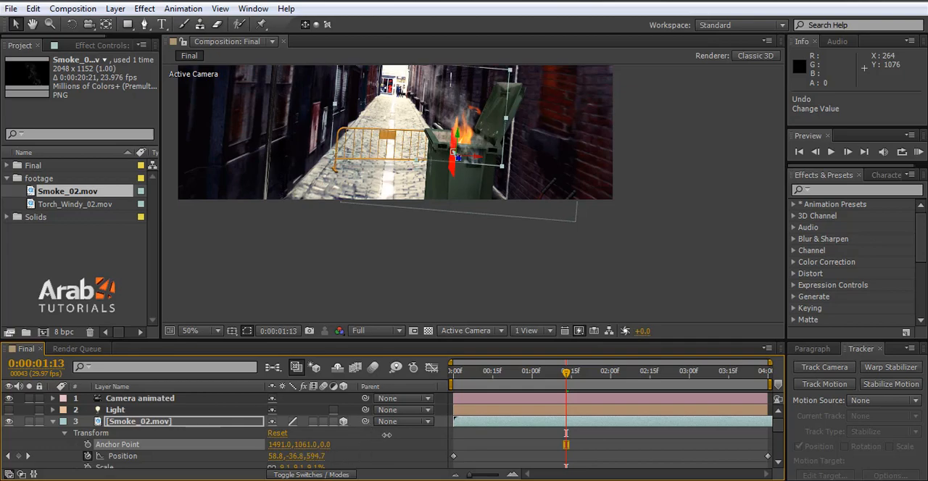
{"action": "left_click_drag", "start_coordinate": [275, 444], "coordinate": [298, 444]}
{"action": "scroll", "coordinate": [475, 187], "scroll_direction": "down", "scroll_amount": 2}
{"action": "scroll", "coordinate": [475, 187], "scroll_direction": "up", "scroll_amount": 4}
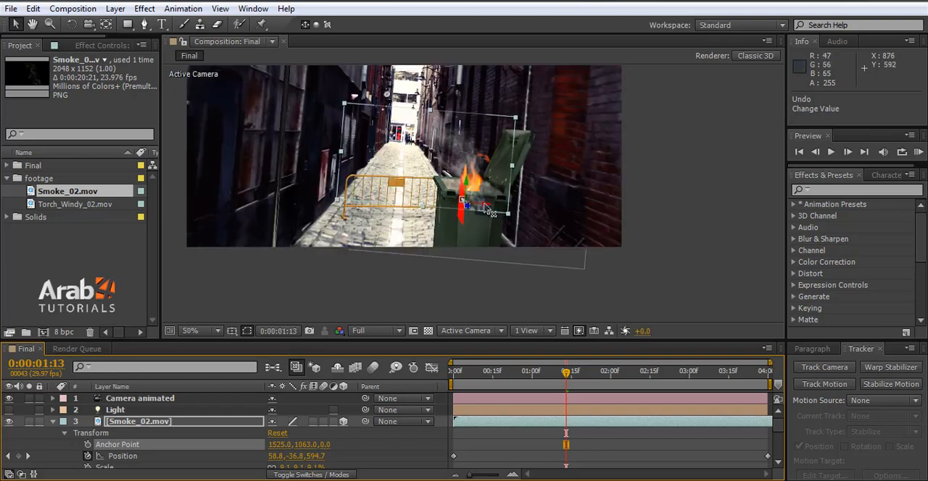
Step: Scrub between about 0:00:00:21 and 0:00:03:00 to check the smoke's alignment with the bin, ending at 0:00:01:22
{"action": "left_click", "coordinate": [521, 385]}
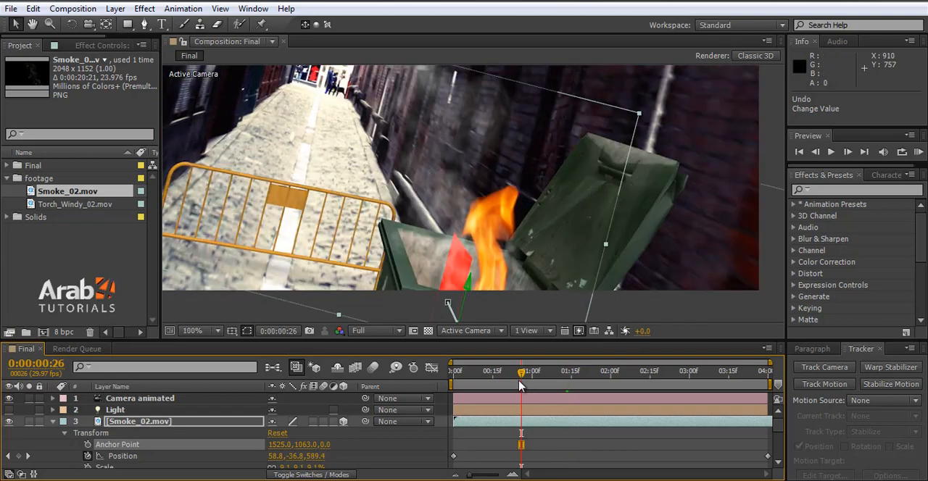
{"action": "left_click_drag", "start_coordinate": [521, 374], "coordinate": [613, 374]}
{"action": "left_click_drag", "start_coordinate": [686, 375], "coordinate": [508, 375]}
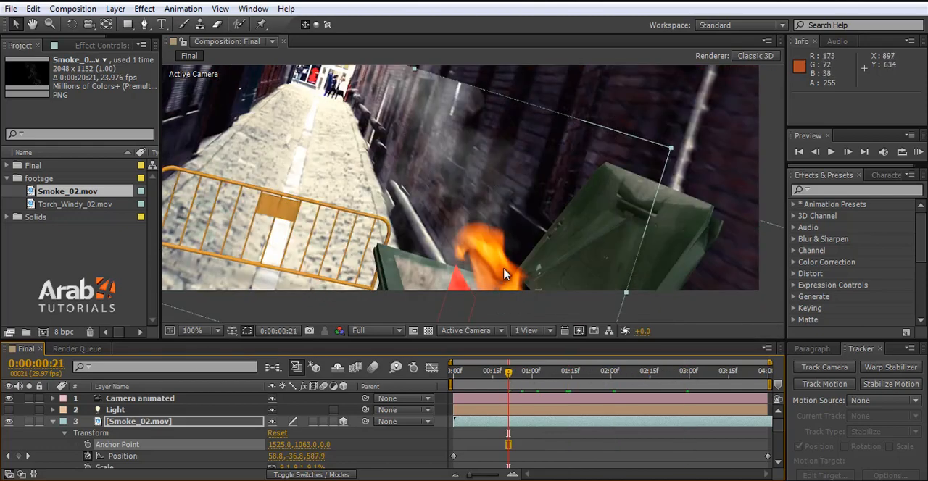
{"action": "left_click", "coordinate": [550, 372]}
{"action": "left_click", "coordinate": [589, 376]}
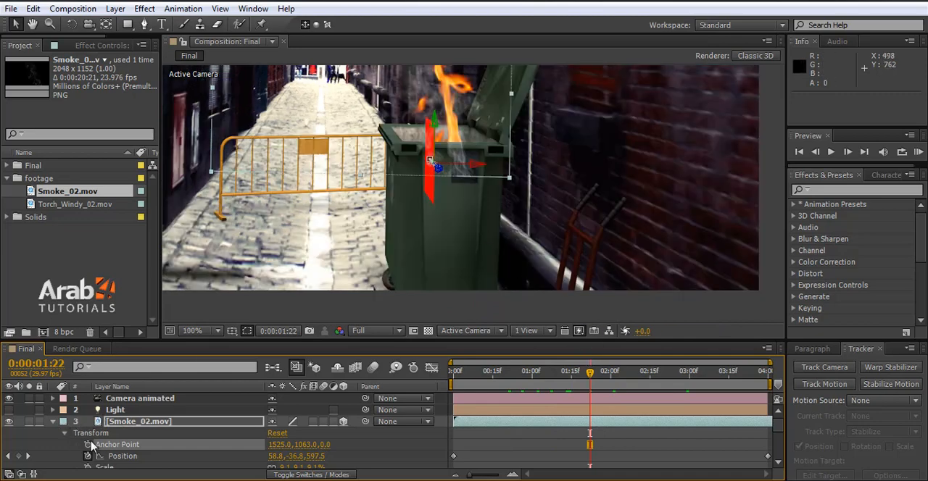
{"action": "scroll", "coordinate": [112, 453], "scroll_direction": "down", "scroll_amount": 5}
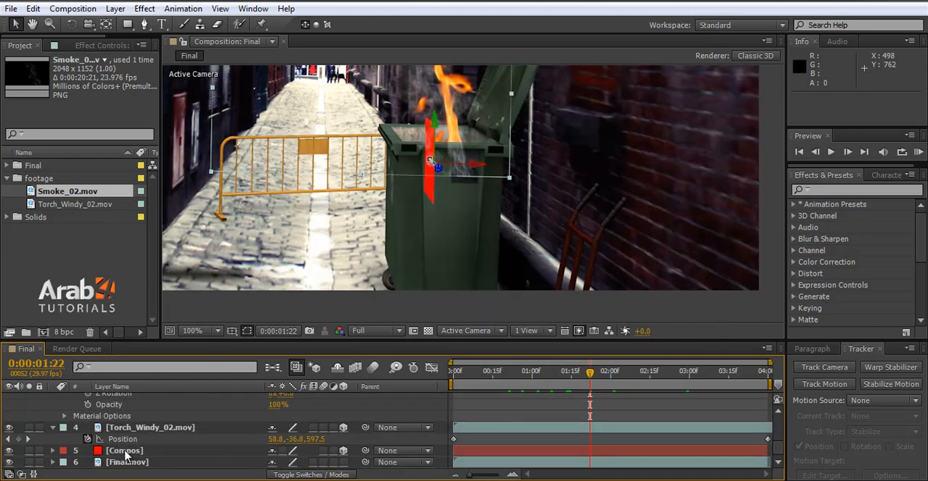
{"action": "scroll", "coordinate": [97, 429], "scroll_direction": "up", "scroll_amount": 5}
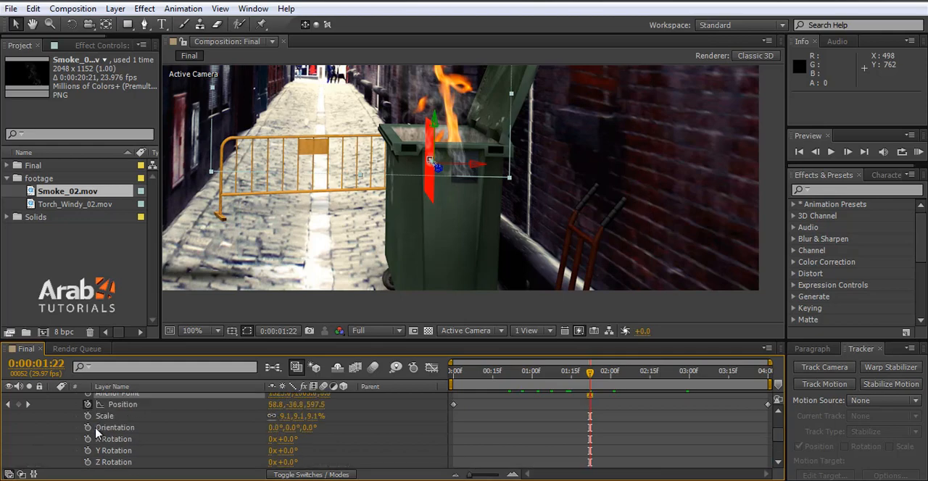
{"action": "scroll", "coordinate": [156, 450], "scroll_direction": "up", "scroll_amount": 2}
Step: At 0:00:01:22, set the Anchor Point Y of Smoke_02.mov to 1294, raising the smoke's lower edge to the bin's front rim
{"action": "left_click", "coordinate": [129, 424]}
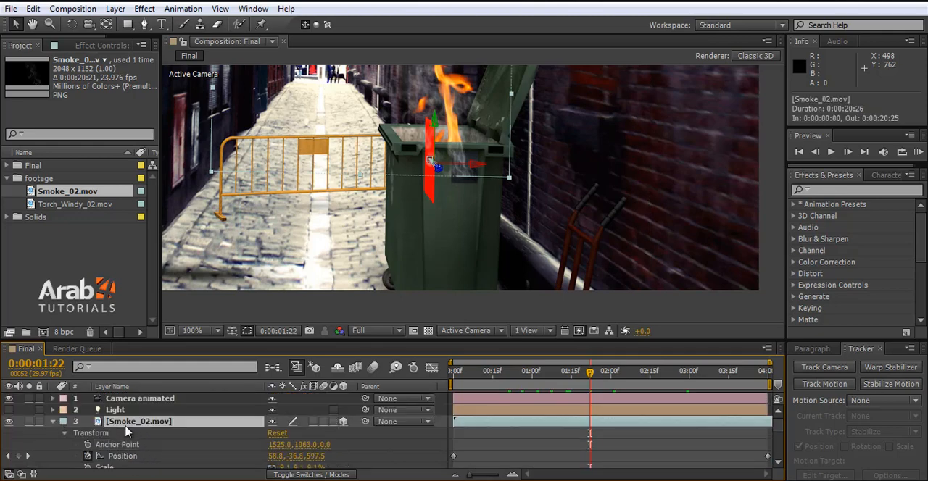
{"action": "left_click", "coordinate": [144, 25]}
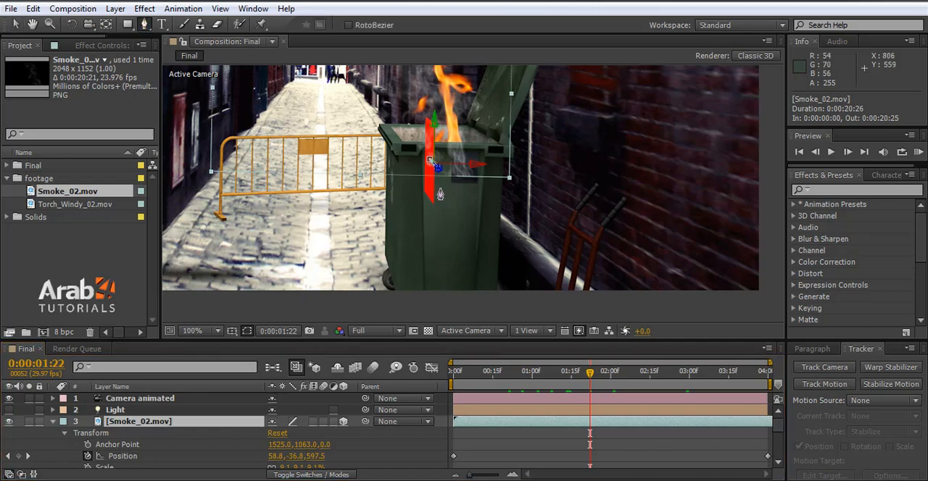
{"action": "scroll", "coordinate": [460, 141], "scroll_direction": "up", "scroll_amount": 1}
{"action": "scroll", "coordinate": [460, 141], "scroll_direction": "up", "scroll_amount": 1}
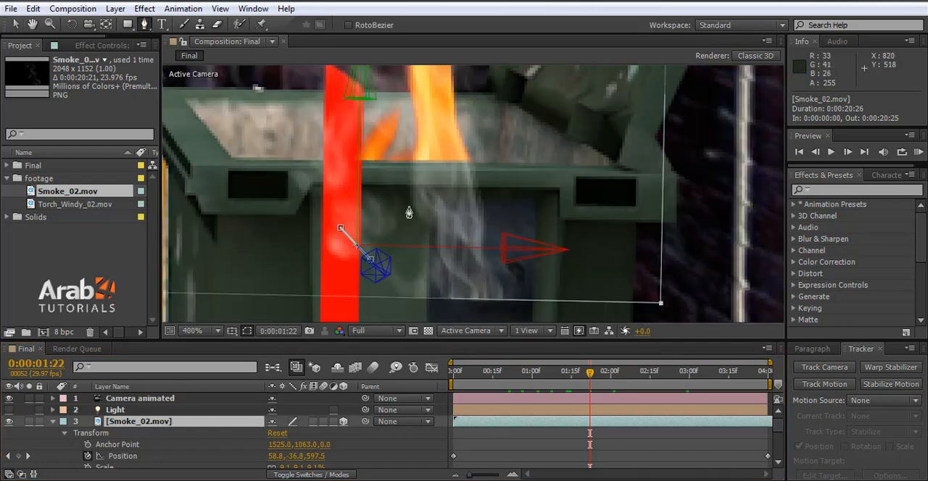
{"action": "left_click", "coordinate": [16, 24]}
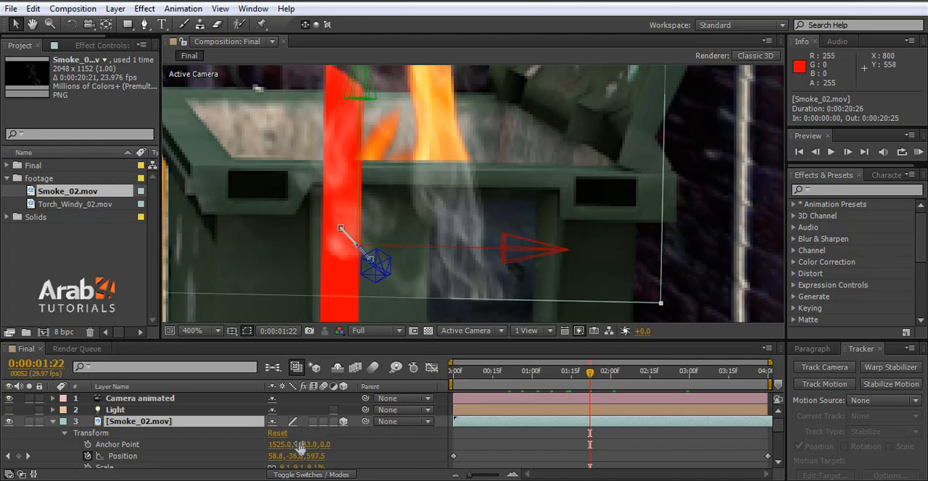
{"action": "left_click_drag", "start_coordinate": [299, 448], "coordinate": [471, 433]}
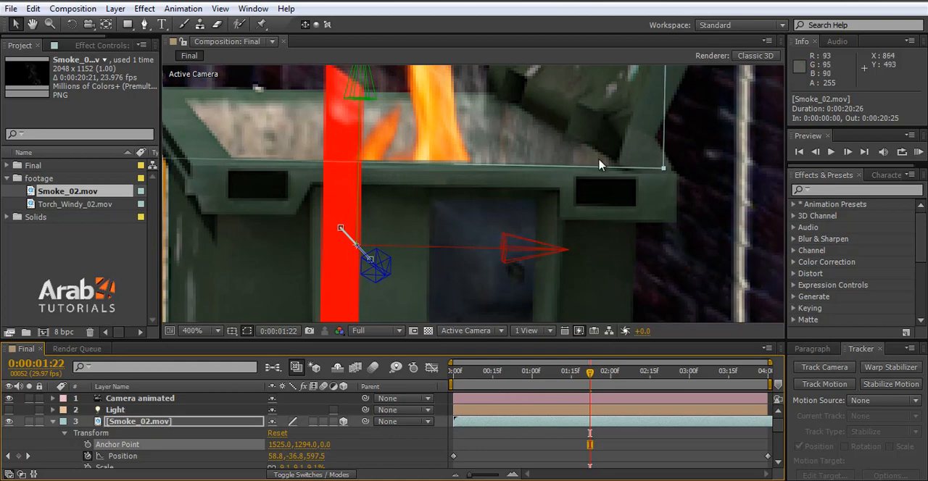
Step: Examine how the smoke's lower edge lines up with the bin's rim at frames between 0:00:00:16 and 0:00:01:10
{"action": "left_click", "coordinate": [496, 374]}
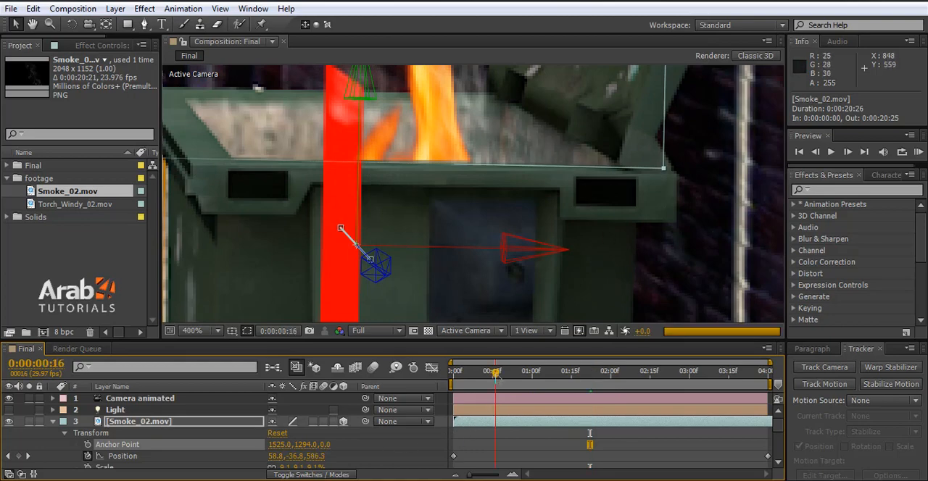
{"action": "scroll", "coordinate": [544, 264], "scroll_direction": "down", "scroll_amount": 2}
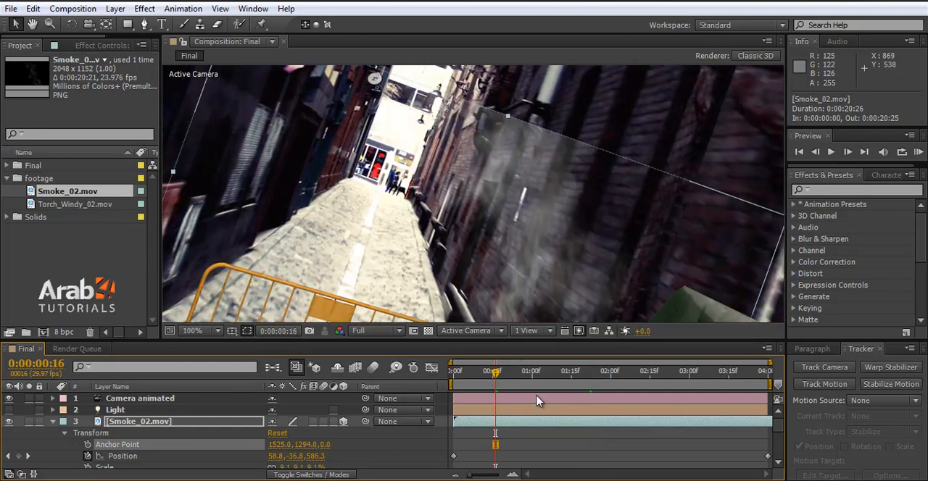
{"action": "left_click", "coordinate": [519, 377]}
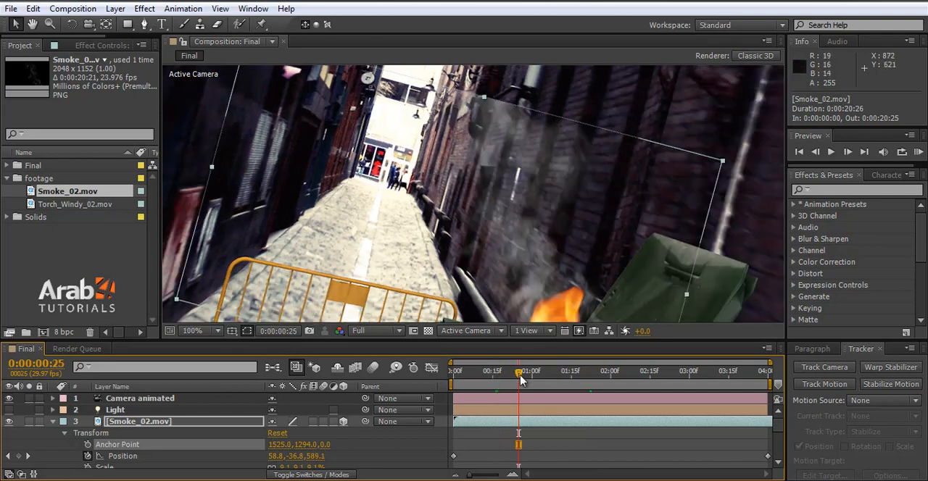
{"action": "left_click_drag", "start_coordinate": [520, 378], "coordinate": [559, 378]}
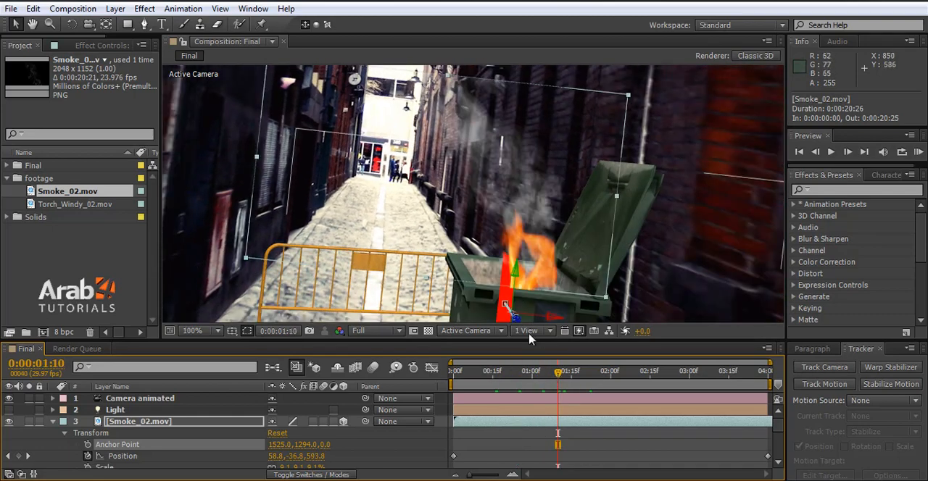
{"action": "left_click", "coordinate": [550, 377]}
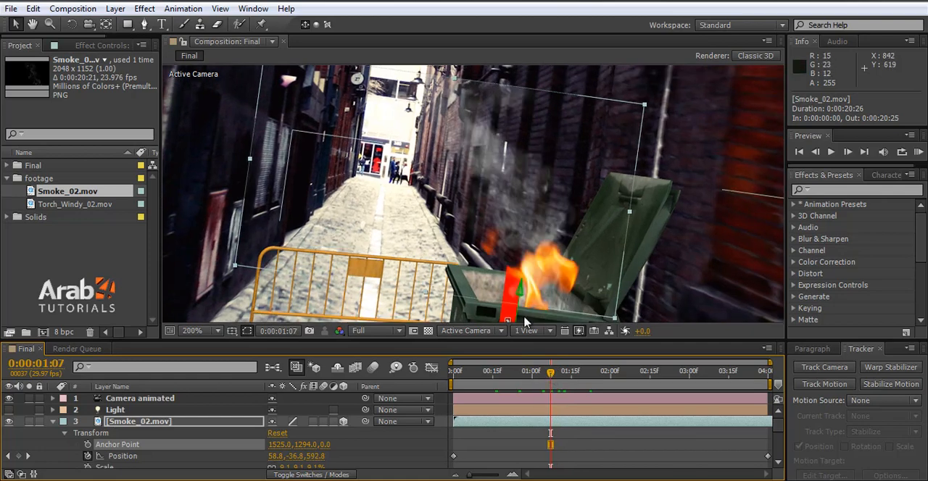
{"action": "scroll", "coordinate": [533, 319], "scroll_direction": "up", "scroll_amount": 2}
{"action": "scroll", "coordinate": [526, 326], "scroll_direction": "down", "scroll_amount": 1}
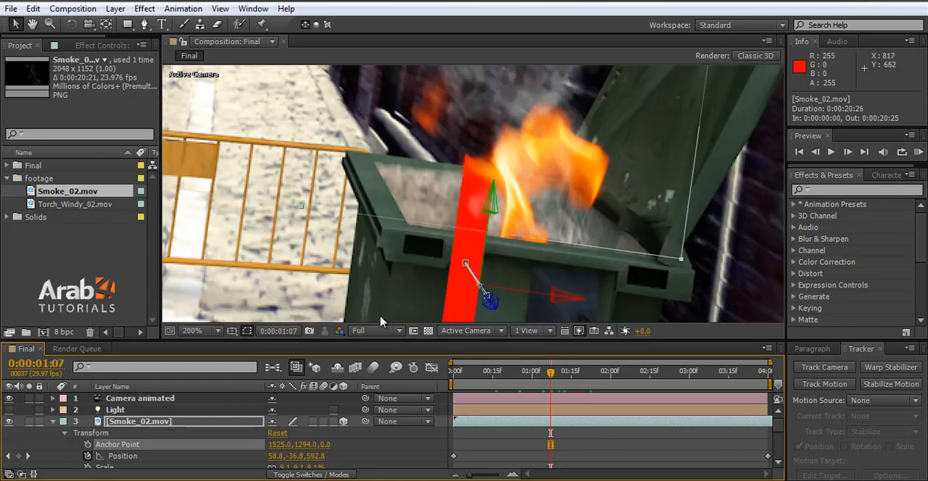
{"action": "left_click", "coordinate": [193, 330]}
{"action": "left_click", "coordinate": [227, 102]}
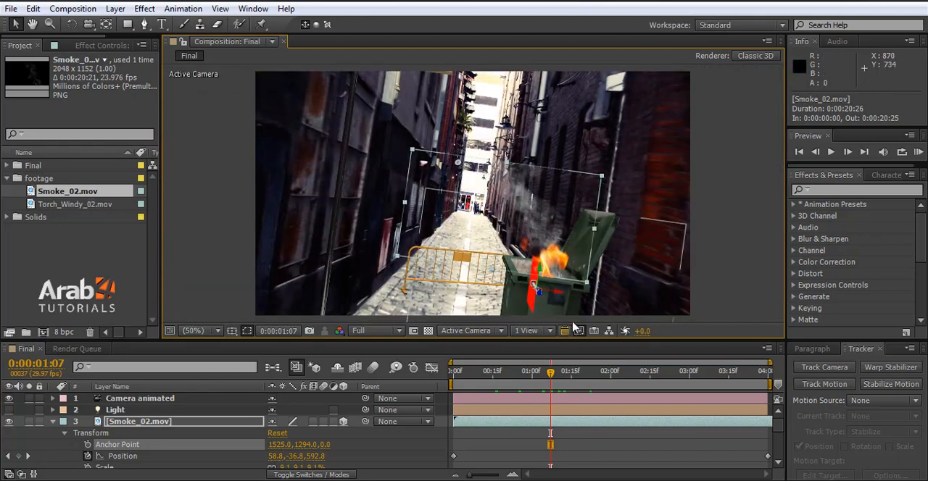
{"action": "scroll", "coordinate": [538, 219], "scroll_direction": "up", "scroll_amount": 3}
{"action": "left_click", "coordinate": [538, 386]}
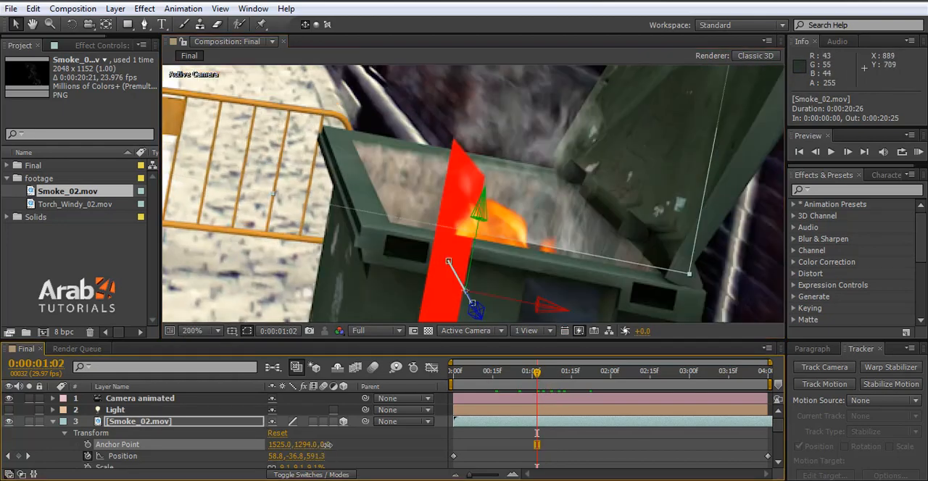
Step: Set the Anchor Point Z of Smoke_02.mov to 78 and check the smoke's alignment with the bin at 0:00:03:07
{"action": "left_click_drag", "start_coordinate": [327, 444], "coordinate": [374, 441]}
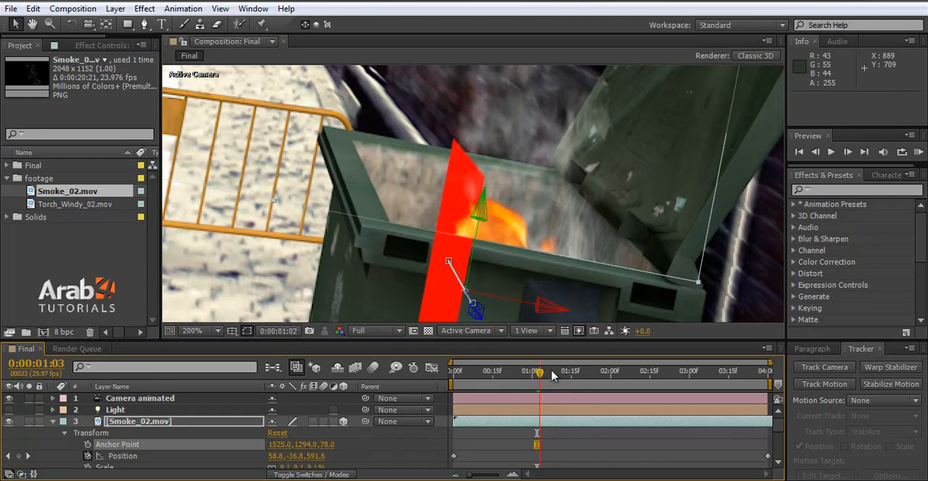
{"action": "left_click", "coordinate": [553, 377]}
{"action": "left_click", "coordinate": [707, 372]}
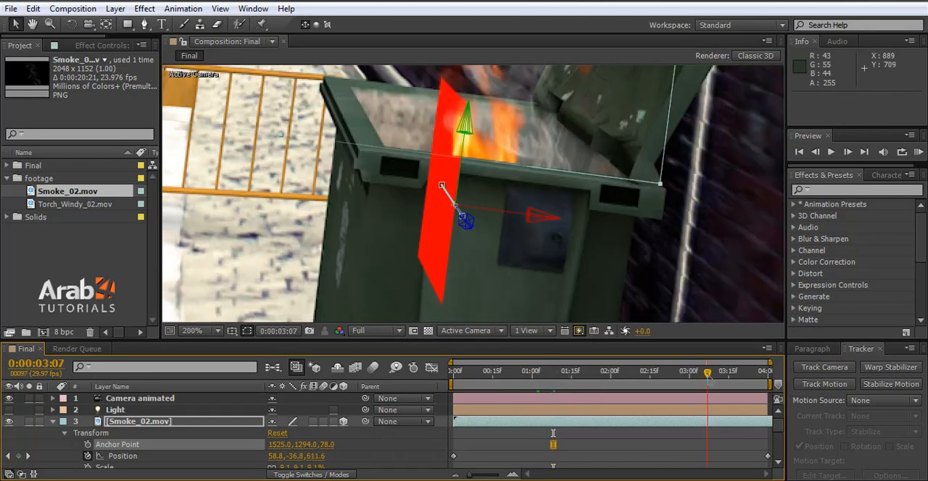
{"action": "scroll", "coordinate": [488, 205], "scroll_direction": "down", "scroll_amount": 3}
{"action": "scroll", "coordinate": [493, 145], "scroll_direction": "up", "scroll_amount": 6}
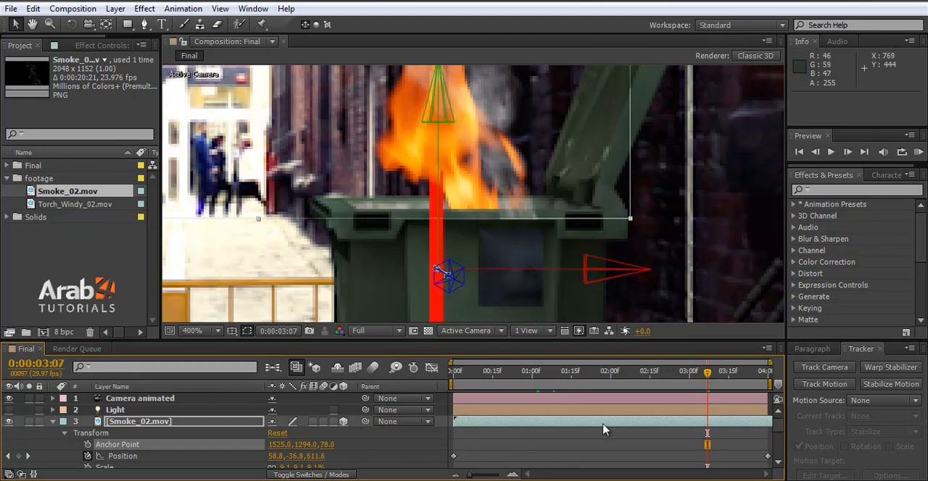
Step: Add an Anchor Point keyframe to Smoke_02.mov at 0:00:00:00 and move the current time to 0:00:03:26
{"action": "left_click", "coordinate": [454, 372]}
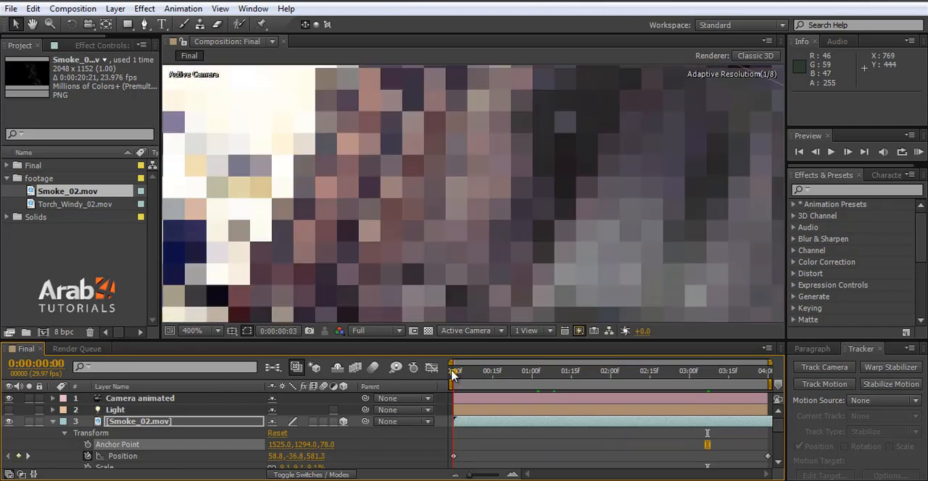
{"action": "left_click", "coordinate": [87, 445]}
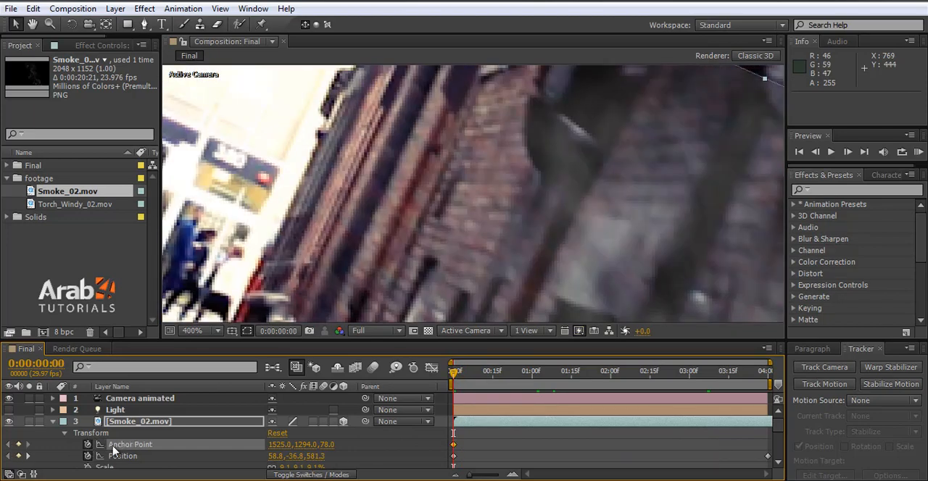
{"action": "left_click", "coordinate": [757, 372]}
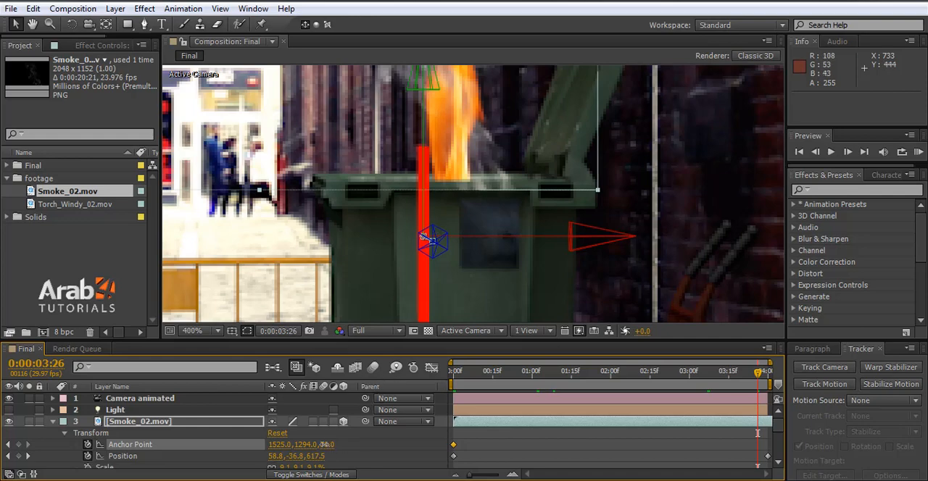
{"action": "left_click_drag", "start_coordinate": [324, 445], "coordinate": [312, 444]}
{"action": "left_click_drag", "start_coordinate": [265, 444], "coordinate": [262, 451]}
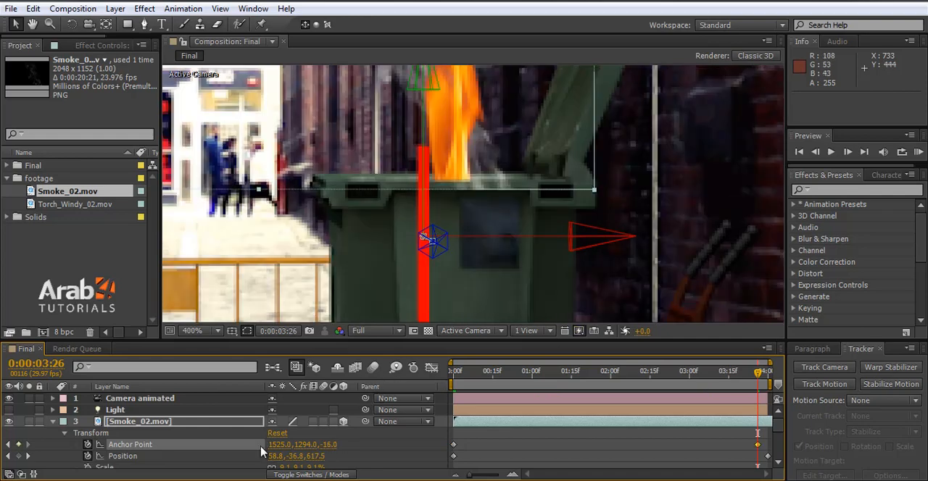
{"action": "key", "text": "ctrl+z"}
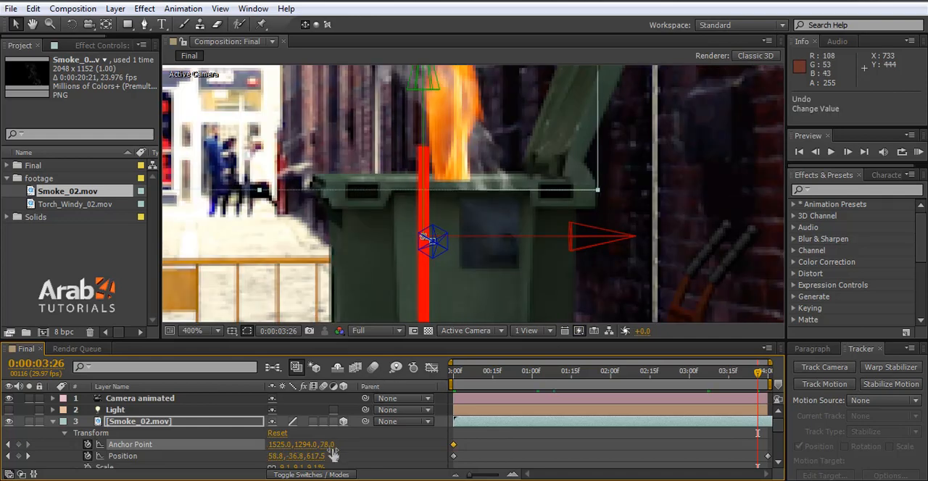
Step: At 0:00:03:26, set the Anchor Point Y of Smoke_02.mov to 1324, check earlier frames, and save the project
{"action": "left_click_drag", "start_coordinate": [308, 445], "coordinate": [327, 446]}
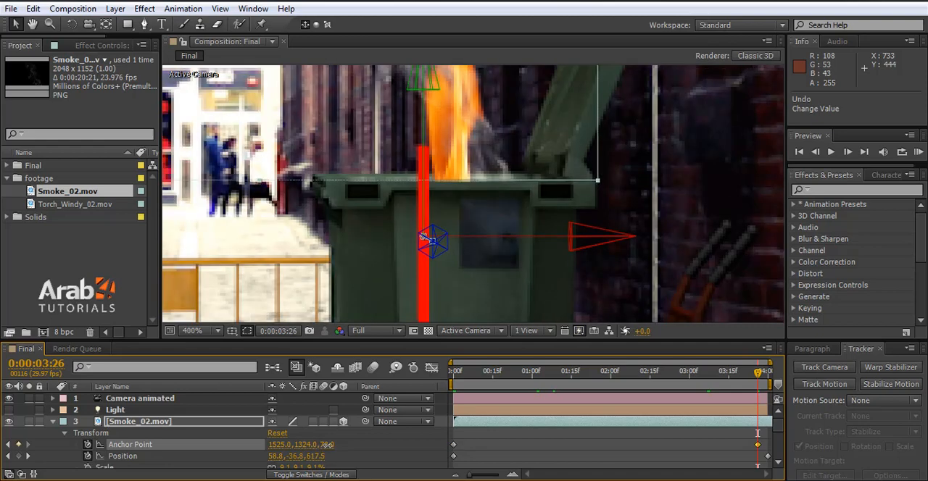
{"action": "left_click", "coordinate": [684, 381]}
{"action": "left_click", "coordinate": [513, 375]}
{"action": "key", "text": "ctrl+s"}
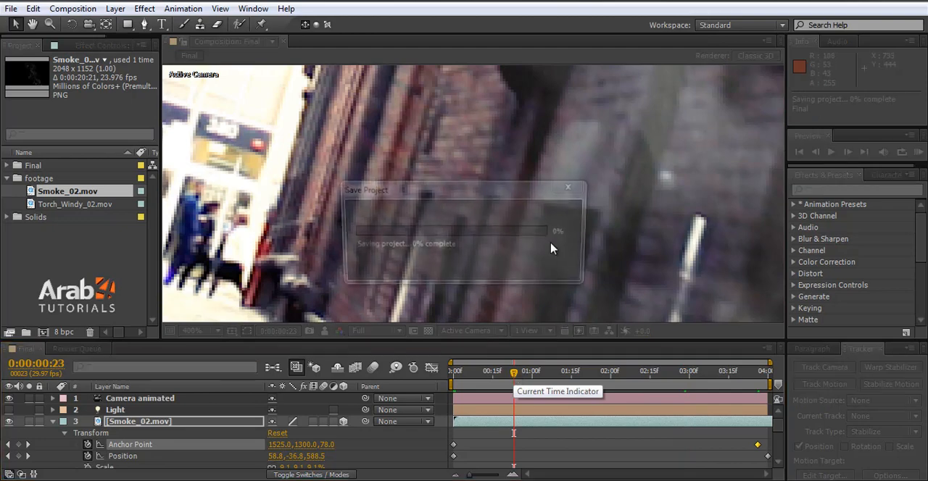
Step: At 0:00:01:13, draw a closed eight-point Pen mask on Smoke_02.mov around the upper part of the smoke
{"action": "scroll", "coordinate": [495, 251], "scroll_direction": "down", "scroll_amount": 2}
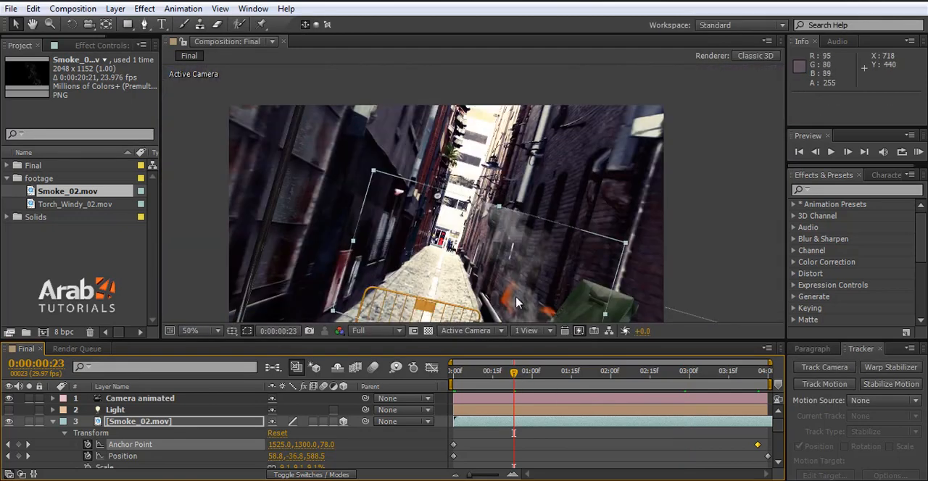
{"action": "left_click", "coordinate": [566, 372]}
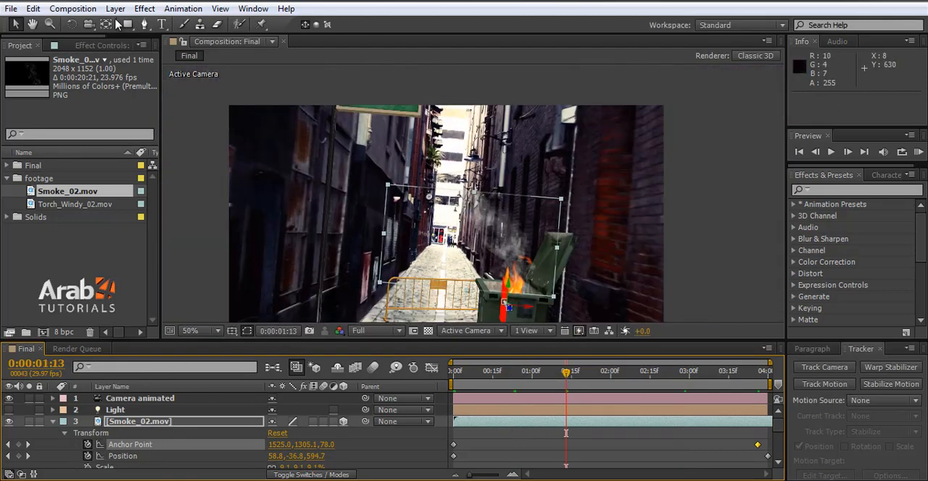
{"action": "left_click", "coordinate": [144, 24]}
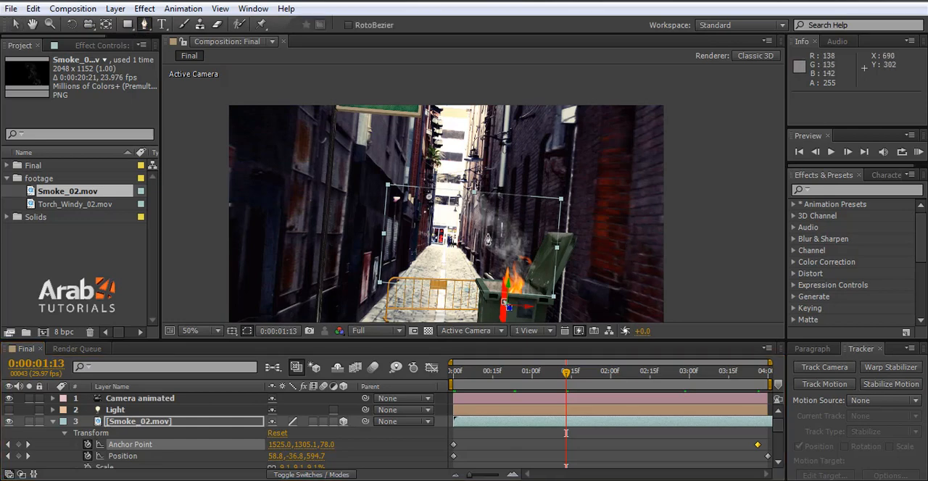
{"action": "scroll", "coordinate": [491, 246], "scroll_direction": "up", "scroll_amount": 2}
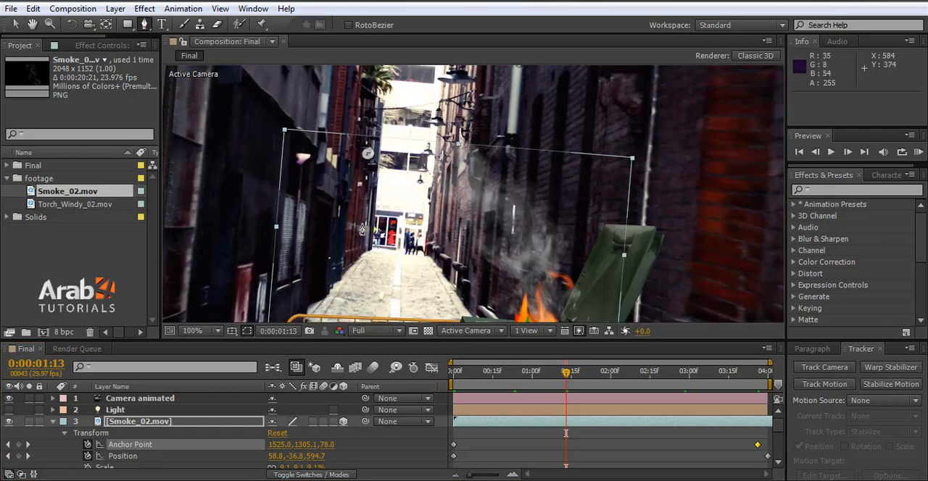
{"action": "left_click", "coordinate": [329, 211]}
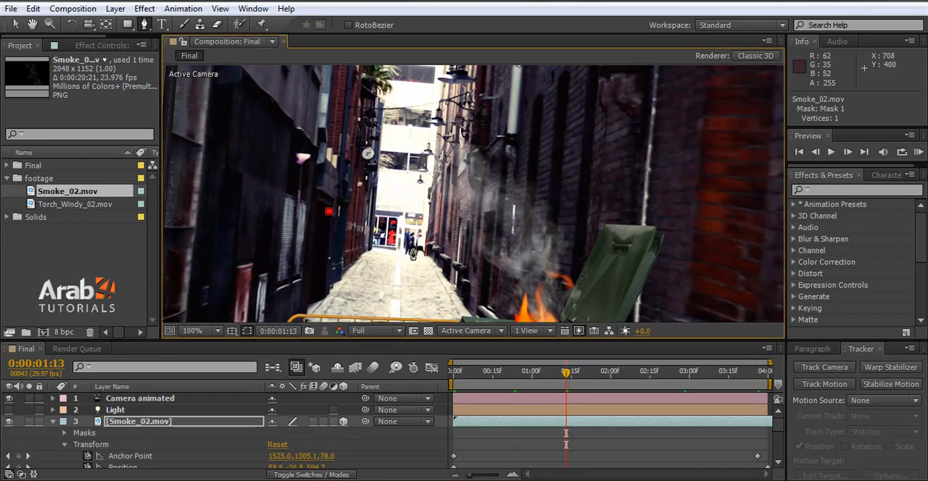
{"action": "left_click", "coordinate": [403, 253]}
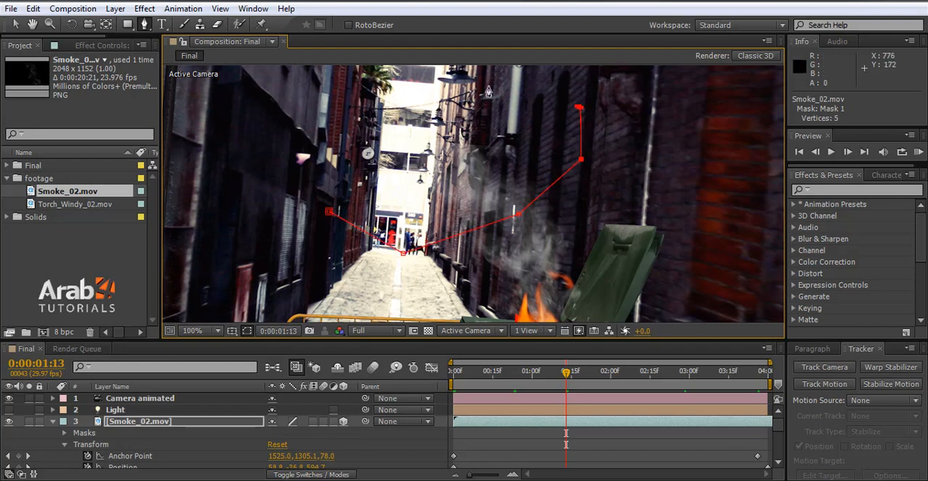
{"action": "left_click", "coordinate": [392, 78]}
{"action": "left_click", "coordinate": [287, 119]}
{"action": "left_click", "coordinate": [329, 213]}
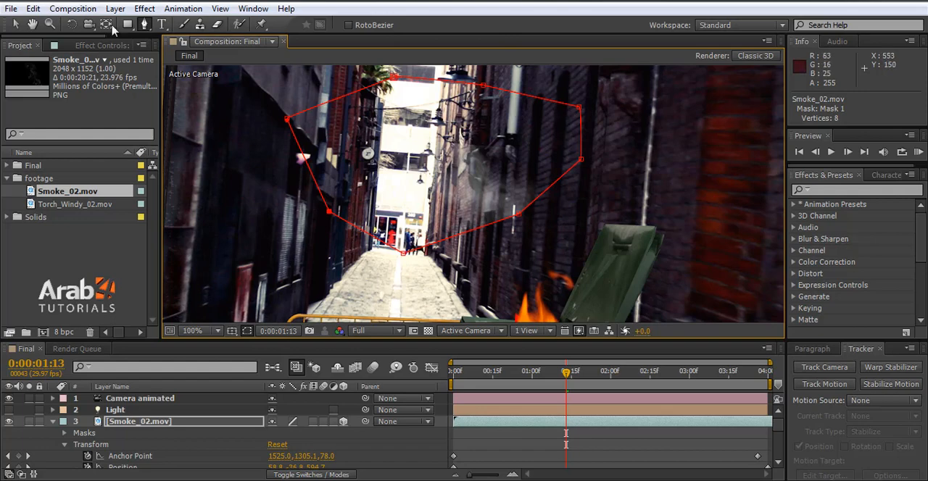
Step: Reshape the smoke mask by moving its upper-right vertex outward and raising the vertex on its top edge slightly
{"action": "left_click", "coordinate": [15, 24]}
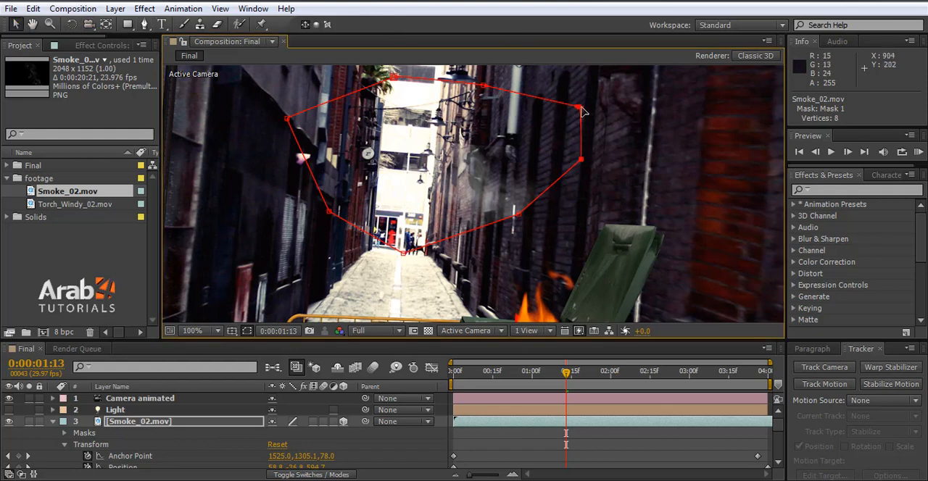
{"action": "mouse_move", "coordinate": [581, 110]}
{"action": "left_mouse_down"}
{"action": "mouse_move", "coordinate": [597, 99]}
{"action": "mouse_move", "coordinate": [601, 122]}
{"action": "mouse_move", "coordinate": [585, 117]}
{"action": "mouse_move", "coordinate": [598, 105]}
{"action": "left_mouse_up"}
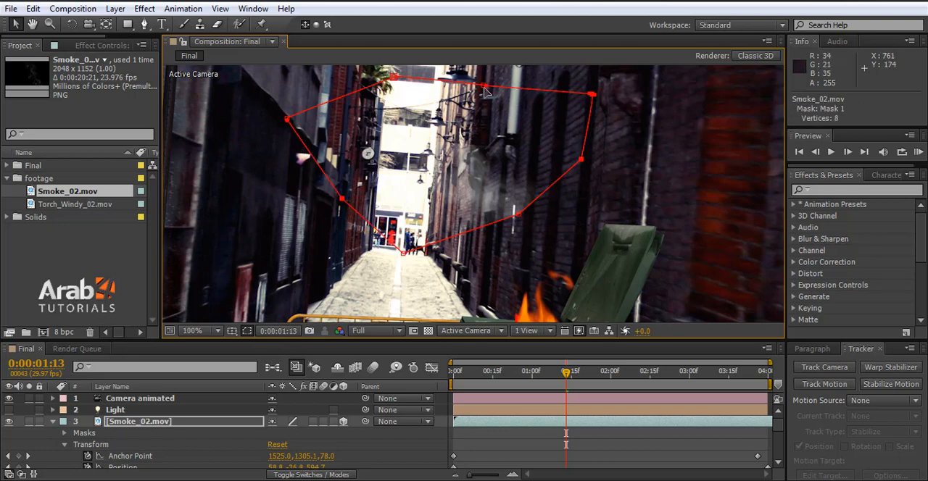
{"action": "mouse_move", "coordinate": [484, 85]}
{"action": "left_mouse_down"}
{"action": "mouse_move", "coordinate": [484, 67]}
{"action": "mouse_move", "coordinate": [483, 82]}
{"action": "left_mouse_up"}
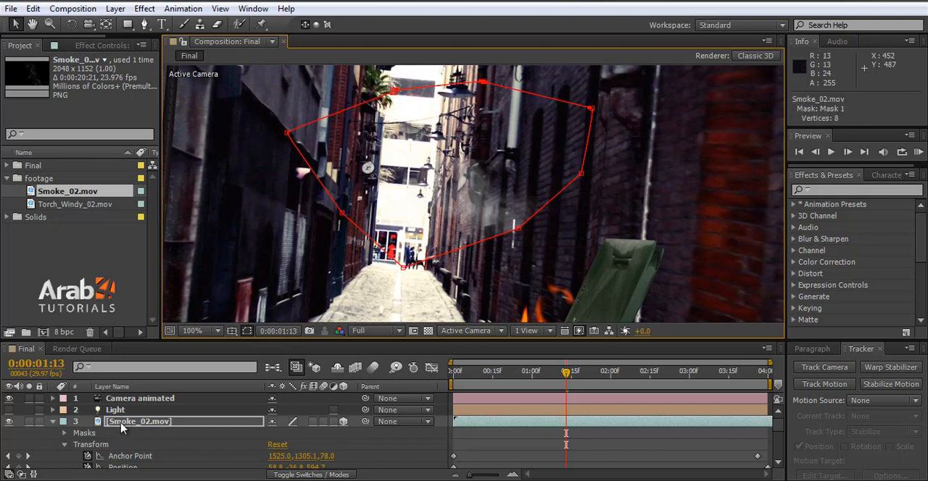
Step: Expand the Mask 1 properties of Smoke_02.mov and set the mask mode to Subtract
{"action": "left_click", "coordinate": [65, 433]}
{"action": "scroll", "coordinate": [136, 442], "scroll_direction": "down", "scroll_amount": 1}
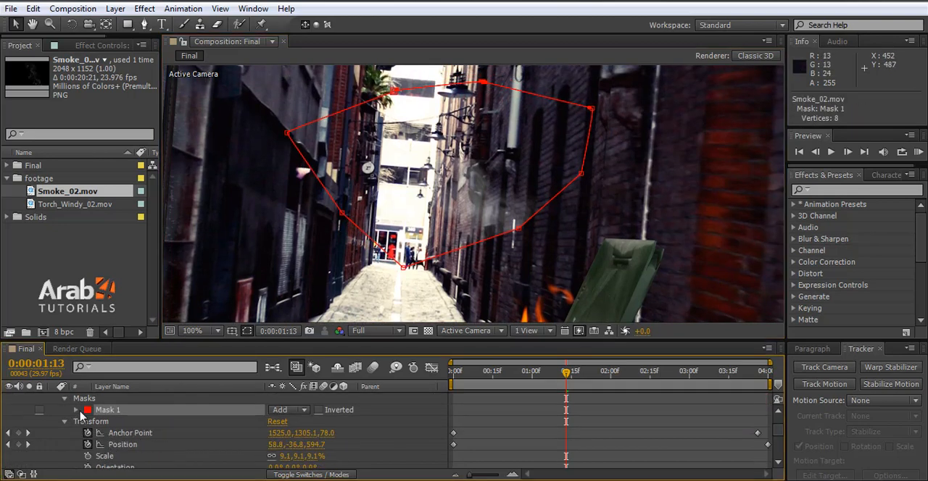
{"action": "left_click", "coordinate": [76, 410]}
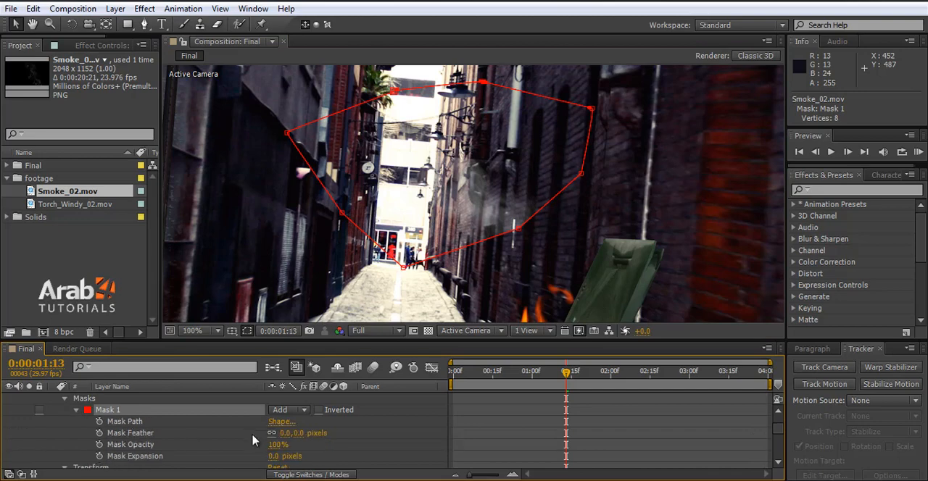
{"action": "left_click", "coordinate": [293, 411]}
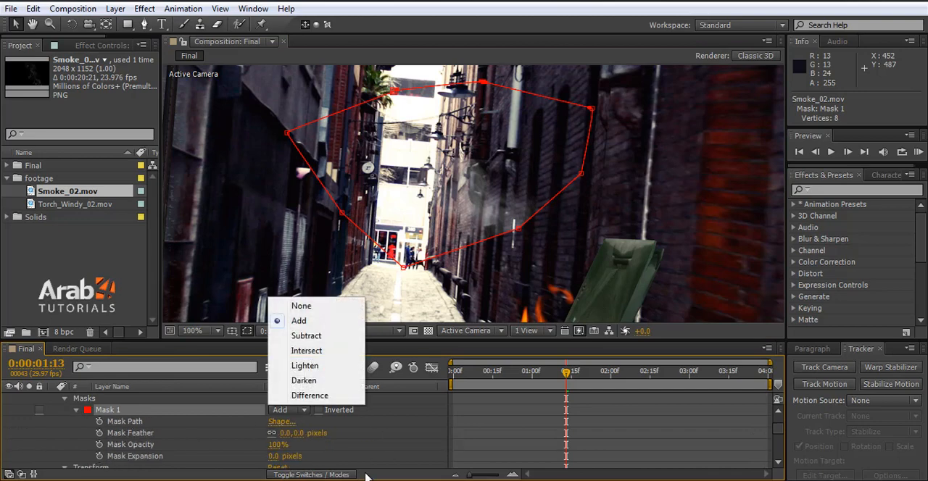
{"action": "left_click", "coordinate": [307, 337]}
{"action": "key", "text": "comma"}
{"action": "key", "text": "comma"}
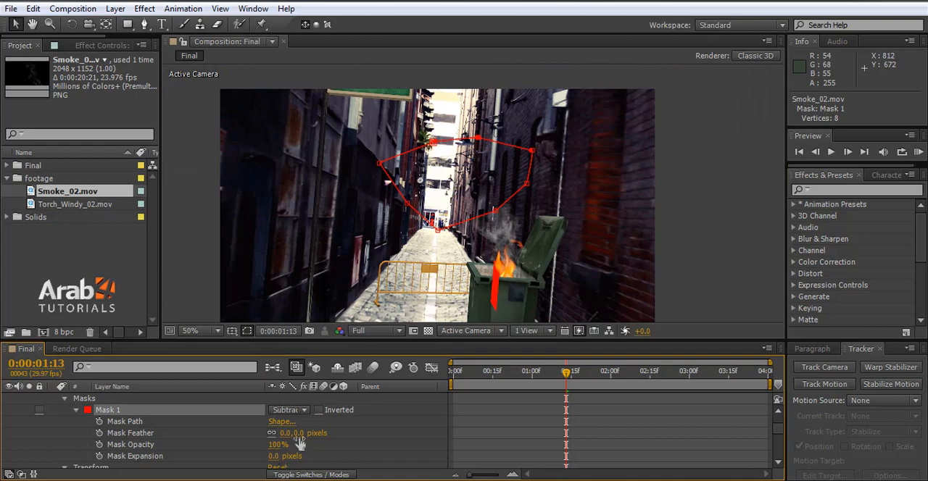
Step: Set the Mask Feather of Mask 1 to 315 pixels and check the softened smoke between 0:00:00:17 and 0:00:03:06
{"action": "left_click_drag", "start_coordinate": [297, 433], "coordinate": [404, 437]}
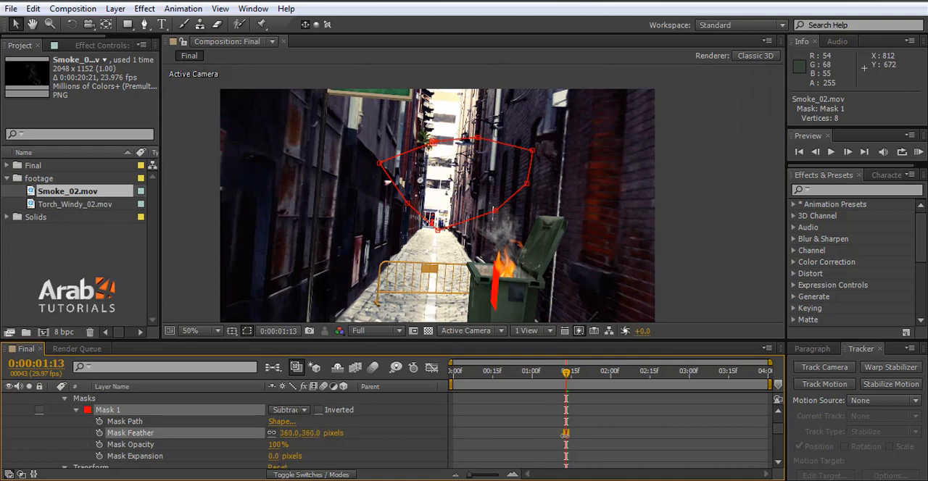
{"action": "left_click_drag", "start_coordinate": [564, 435], "coordinate": [492, 439]}
{"action": "left_click_drag", "start_coordinate": [567, 376], "coordinate": [498, 374]}
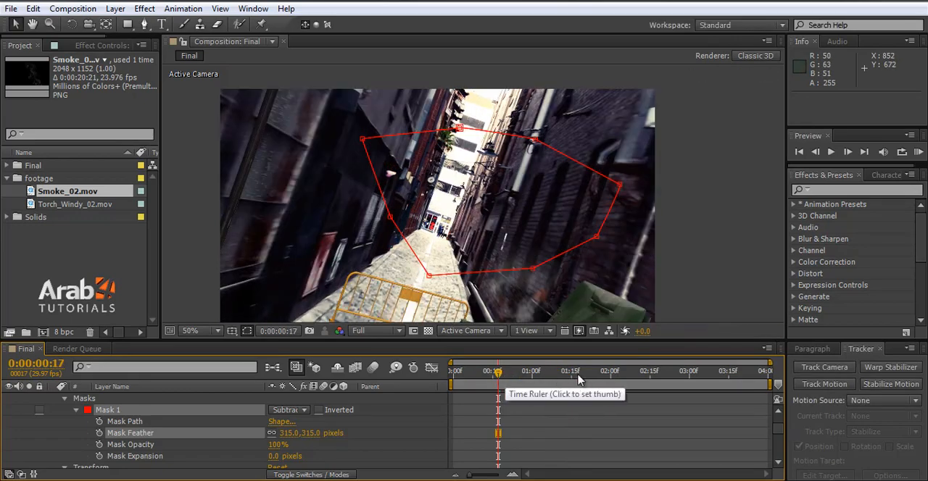
{"action": "left_click", "coordinate": [633, 375]}
{"action": "left_click_drag", "start_coordinate": [633, 374], "coordinate": [668, 374]}
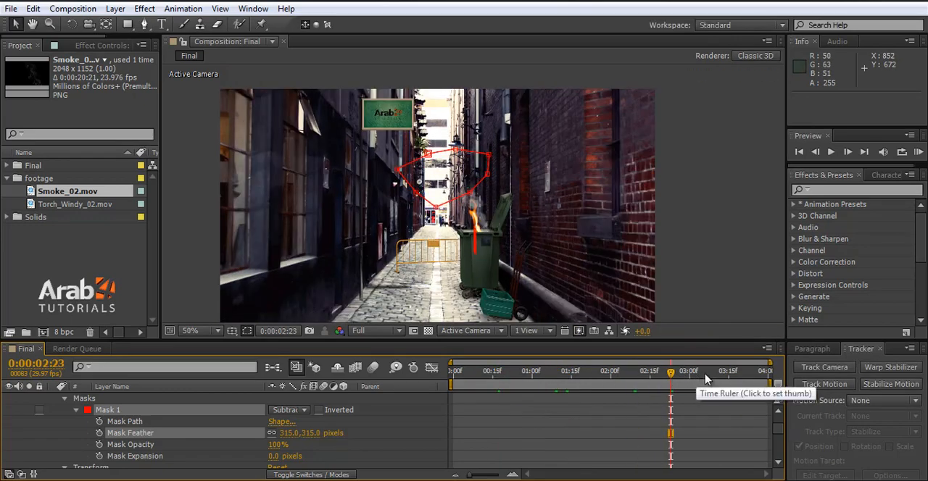
{"action": "left_click", "coordinate": [704, 375]}
Step: Collapse the expanded layer properties, duplicate the Smoke_02.mov layer, and compare the smoke with the copy hidden and shown
{"action": "scroll", "coordinate": [63, 413], "scroll_direction": "up", "scroll_amount": 2}
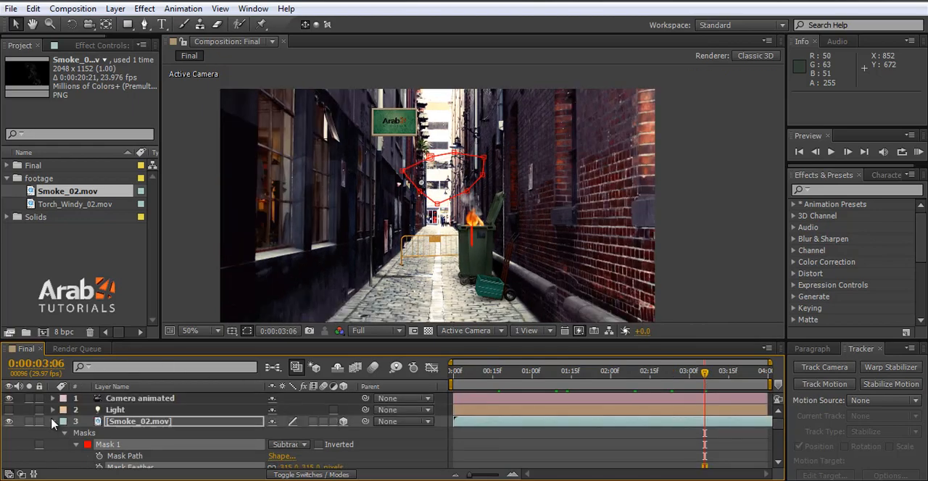
{"action": "left_click", "coordinate": [52, 422]}
{"action": "left_click", "coordinate": [53, 433]}
{"action": "left_click", "coordinate": [119, 424]}
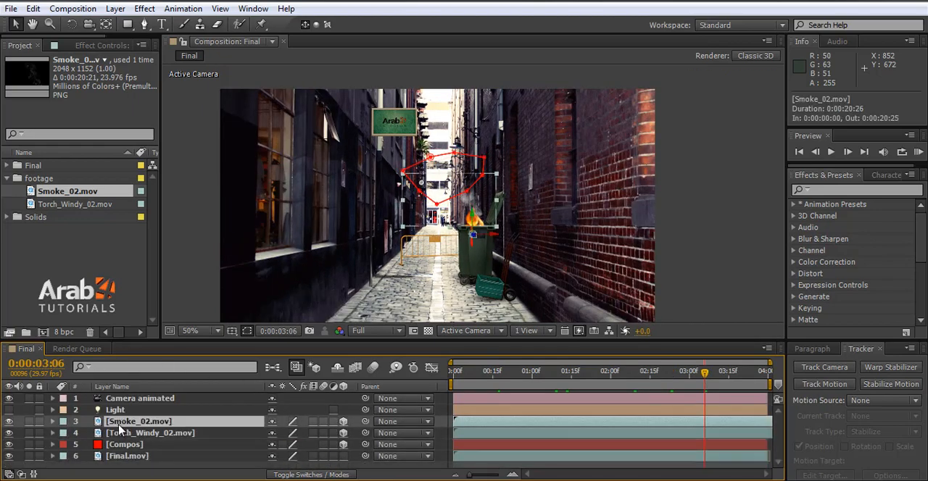
{"action": "key", "text": "ctrl+d"}
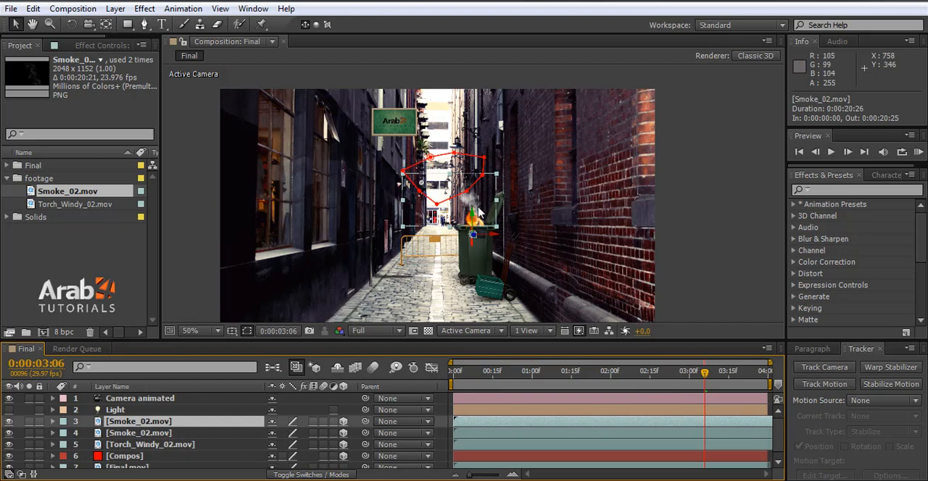
{"action": "scroll", "coordinate": [478, 210], "scroll_direction": "up", "scroll_amount": 4}
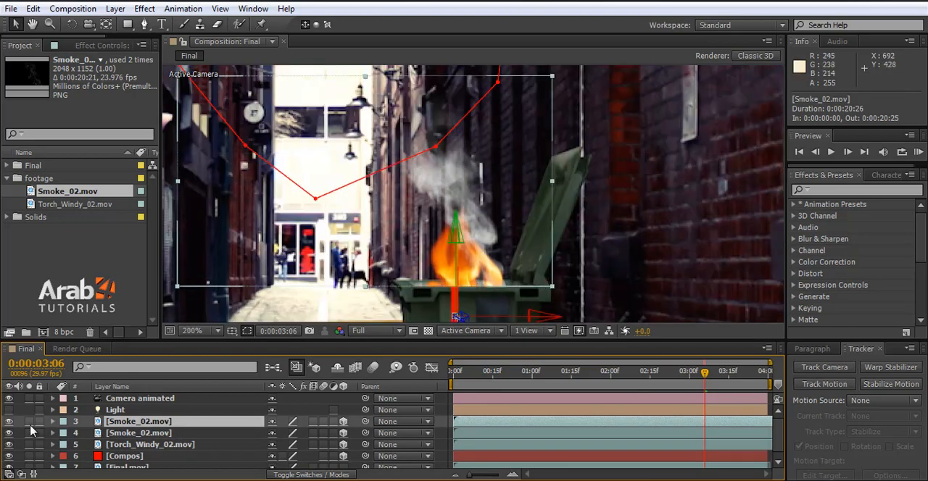
{"action": "left_click", "coordinate": [9, 422]}
{"action": "left_click", "coordinate": [8, 422]}
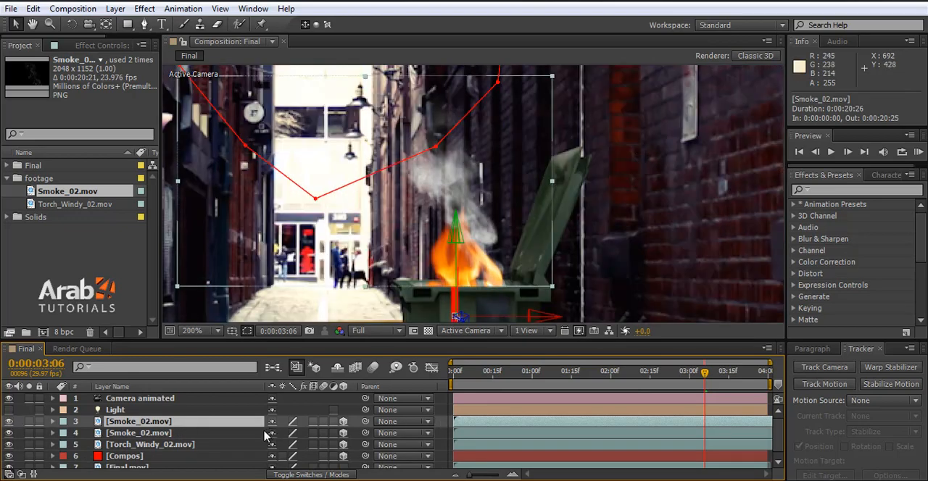
Step: Show the blending modes and cycle the upper Smoke_02.mov layer's mode to Add
{"action": "left_click", "coordinate": [327, 475]}
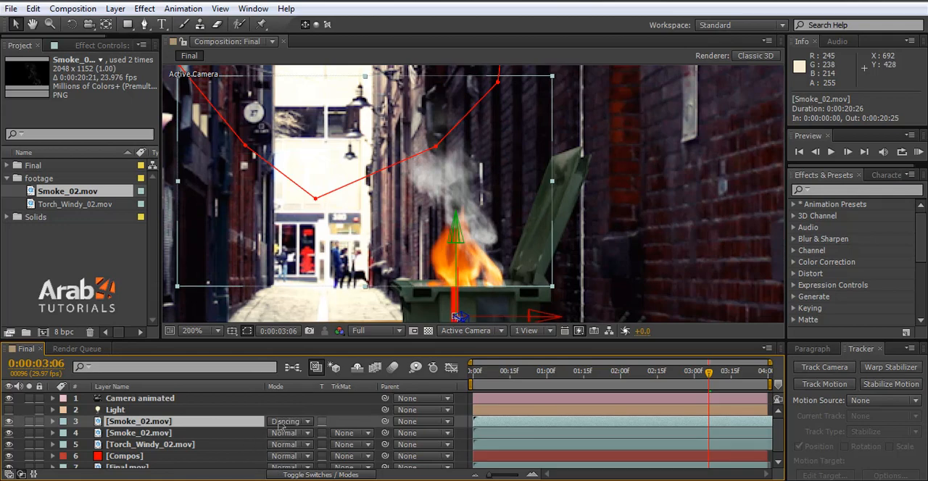
{"action": "key", "text": "shift+equal"}
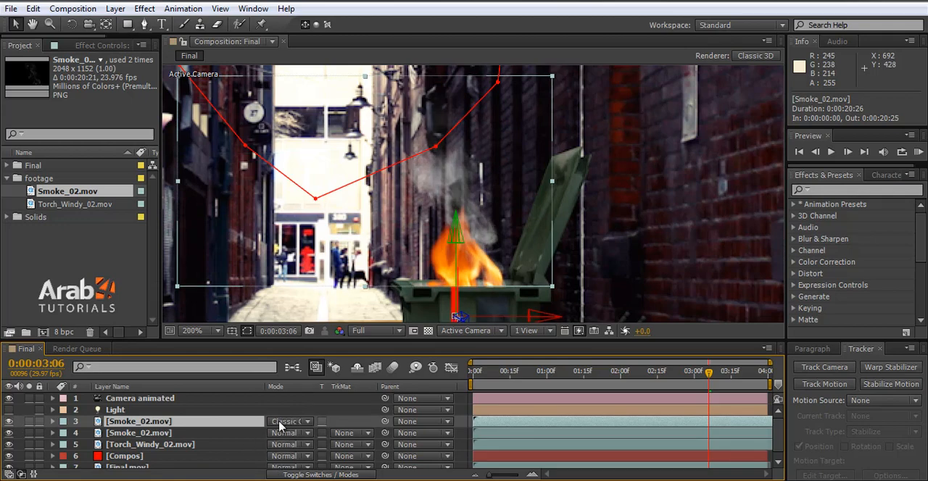
{"action": "key", "text": "shift+equal"}
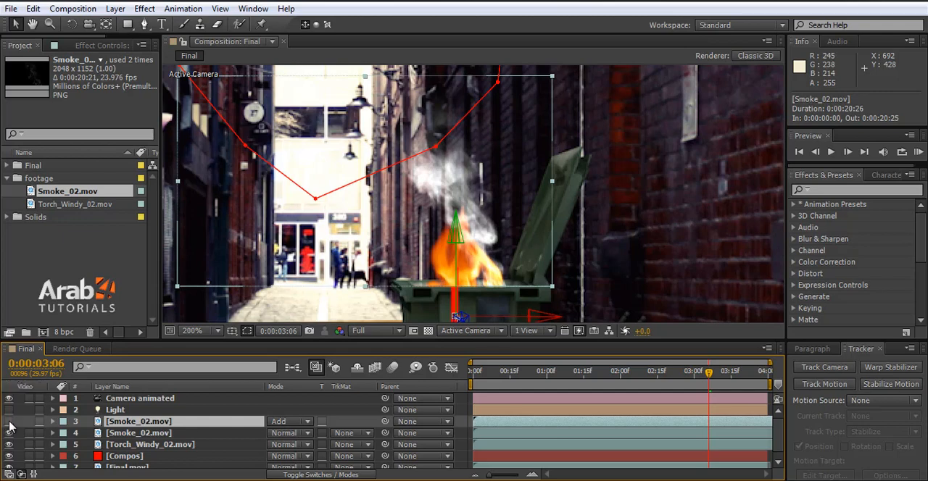
Step: Set the upper Smoke_02.mov layer's blending mode to Overlay and check the whole composite between 0:00:00:14 and 0:00:02:26
{"action": "left_click", "coordinate": [279, 423]}
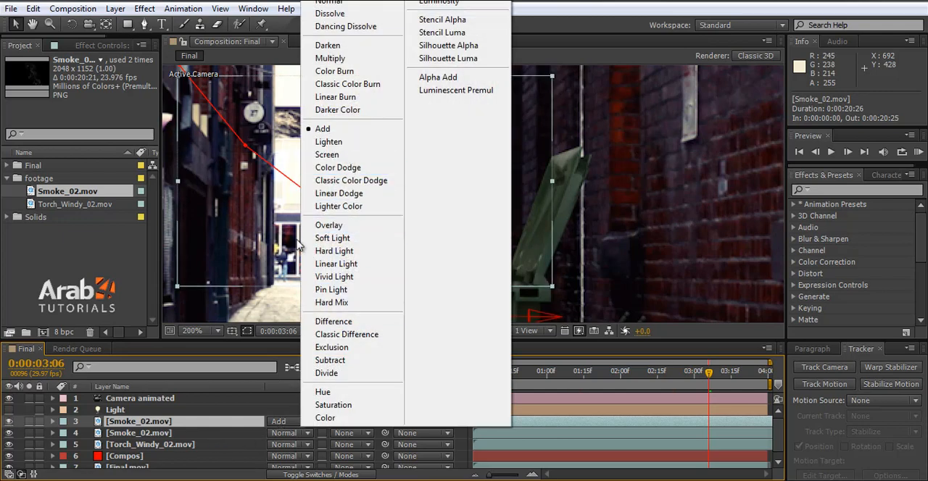
{"action": "left_click", "coordinate": [328, 225]}
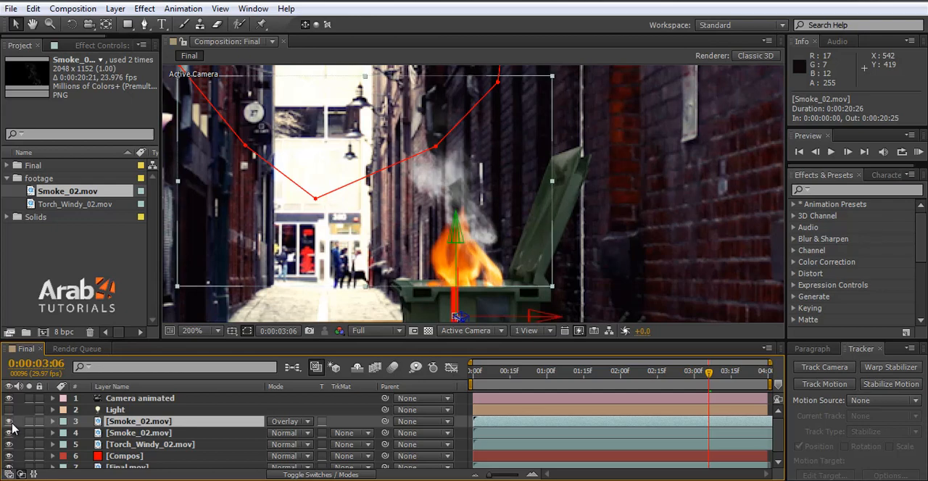
{"action": "key", "text": "ctrl+s"}
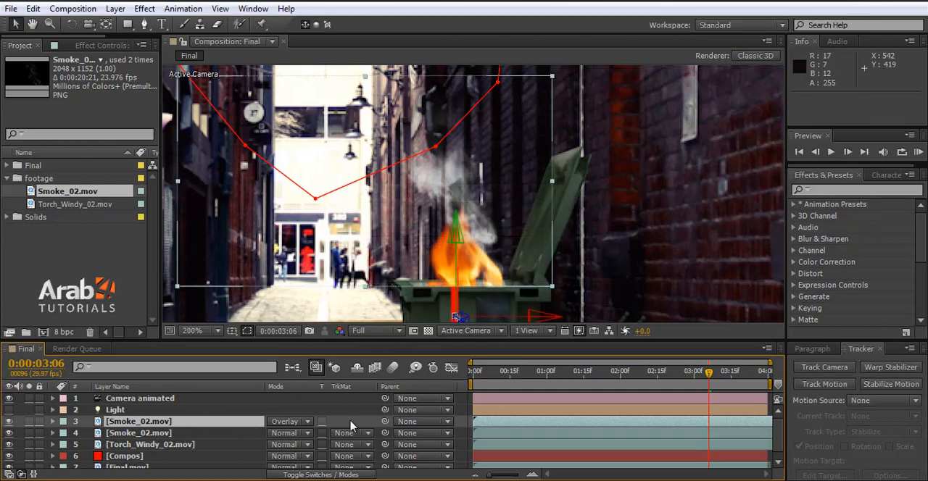
{"action": "left_click", "coordinate": [301, 426]}
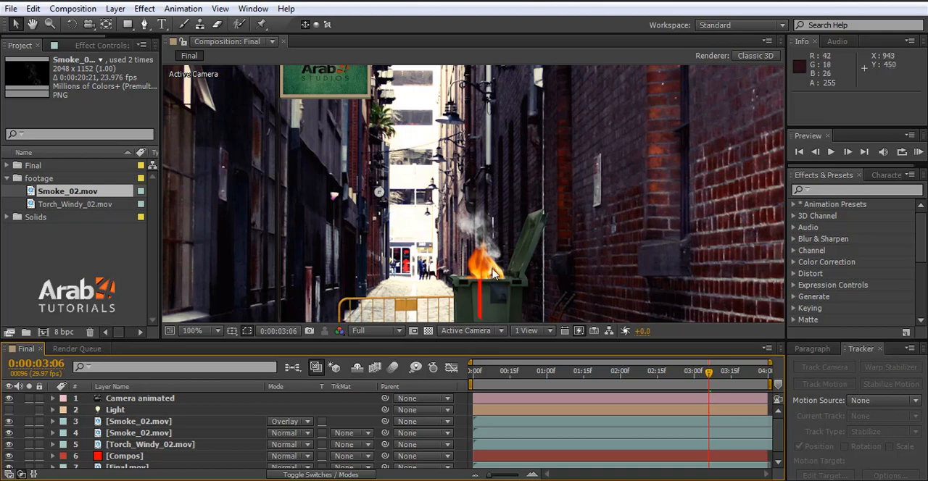
{"action": "scroll", "coordinate": [507, 290], "scroll_direction": "down", "scroll_amount": 2}
{"action": "scroll", "coordinate": [473, 225], "scroll_direction": "down", "scroll_amount": 3}
{"action": "scroll", "coordinate": [480, 232], "scroll_direction": "up", "scroll_amount": 3}
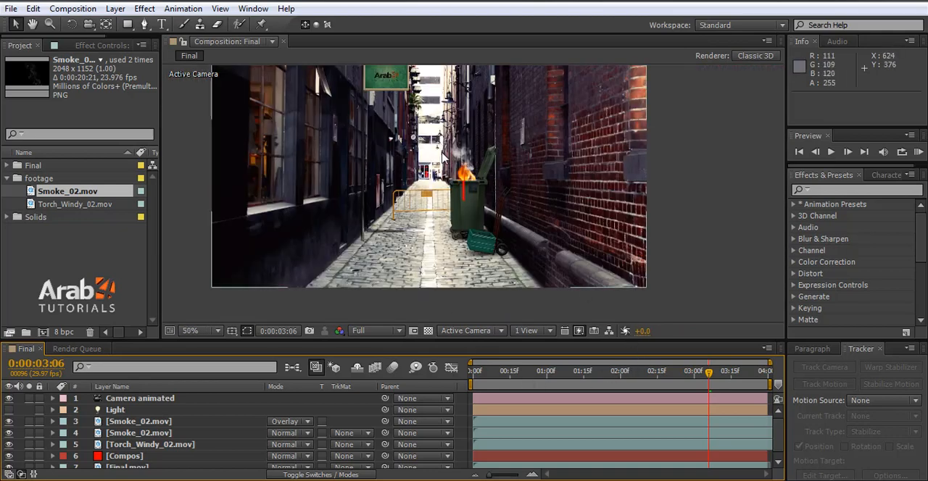
{"action": "left_click", "coordinate": [507, 372]}
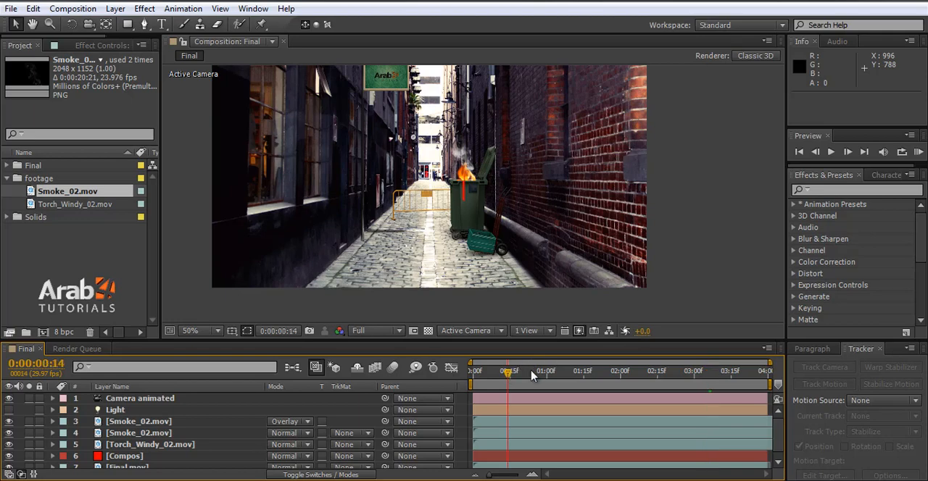
{"action": "left_click_drag", "start_coordinate": [536, 374], "coordinate": [687, 383]}
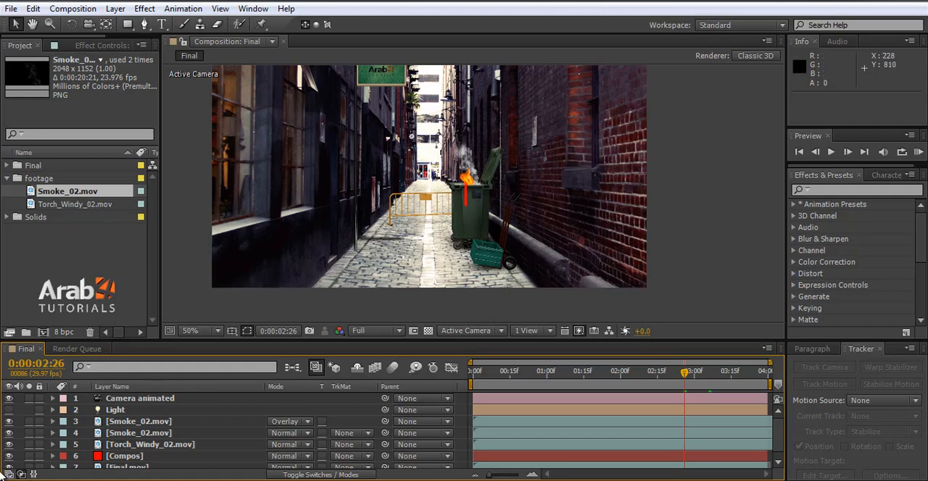
Step: Hide the red Compos solid layer, check the dumpster fire without it, and save the project
{"action": "left_click", "coordinate": [97, 459]}
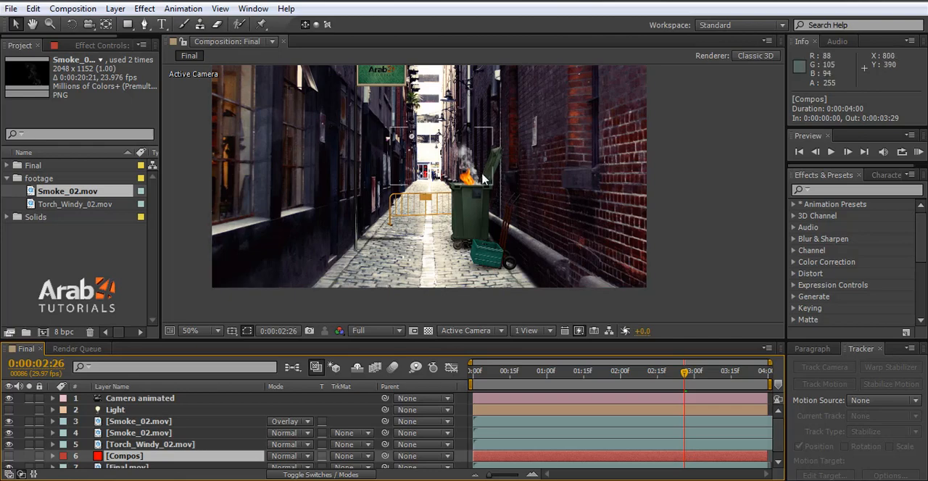
{"action": "scroll", "coordinate": [495, 265], "scroll_direction": "down", "scroll_amount": 2, "text": "alt"}
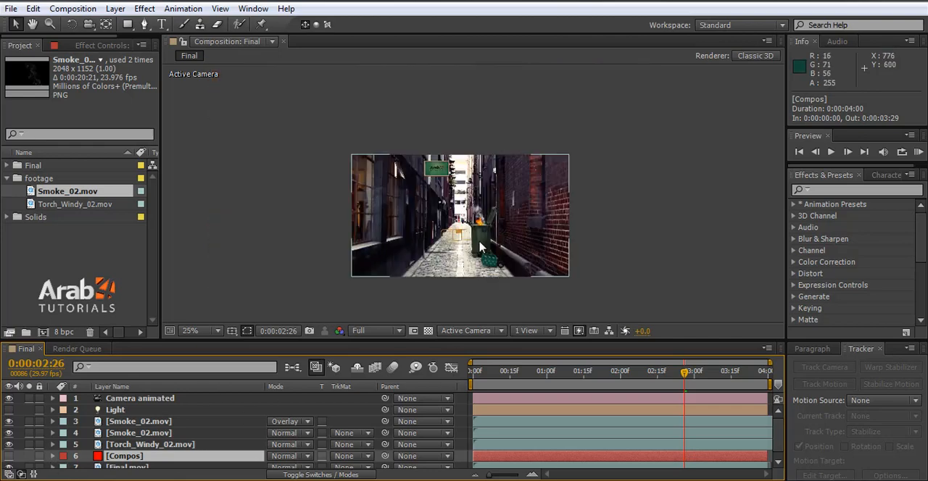
{"action": "scroll", "coordinate": [481, 224], "scroll_direction": "up", "scroll_amount": 2, "text": "alt"}
{"action": "key", "text": "ctrl+s"}
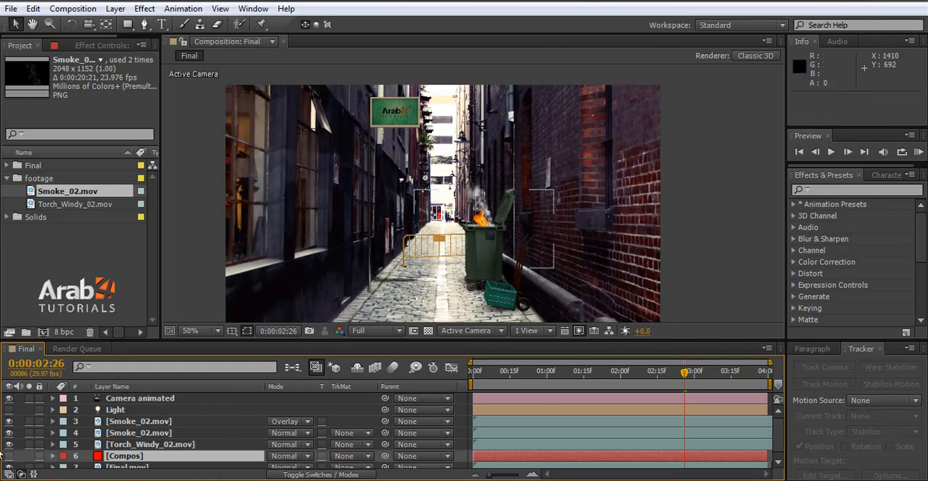
{"action": "scroll", "coordinate": [138, 464], "scroll_direction": "down", "scroll_amount": 1}
{"action": "scroll", "coordinate": [137, 468], "scroll_direction": "up", "scroll_amount": 1}
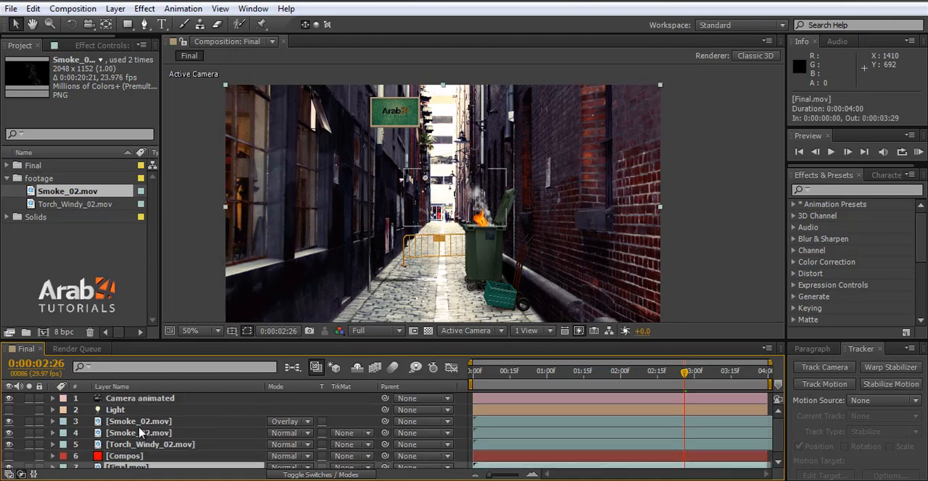
Step: Pre-compose all layers into a new composition named Render with all attributes moved, and dismiss the download notification
{"action": "key", "text": "ctrl+a"}
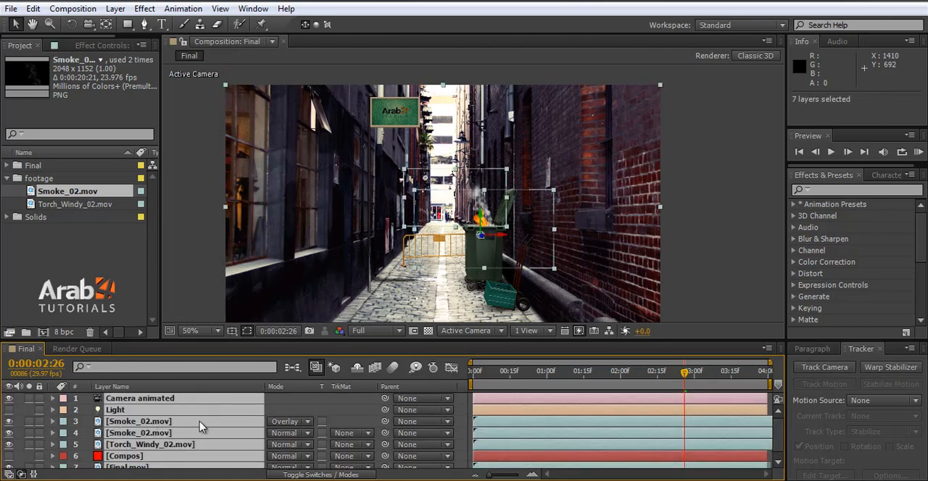
{"action": "key", "text": "ctrl+shift+c"}
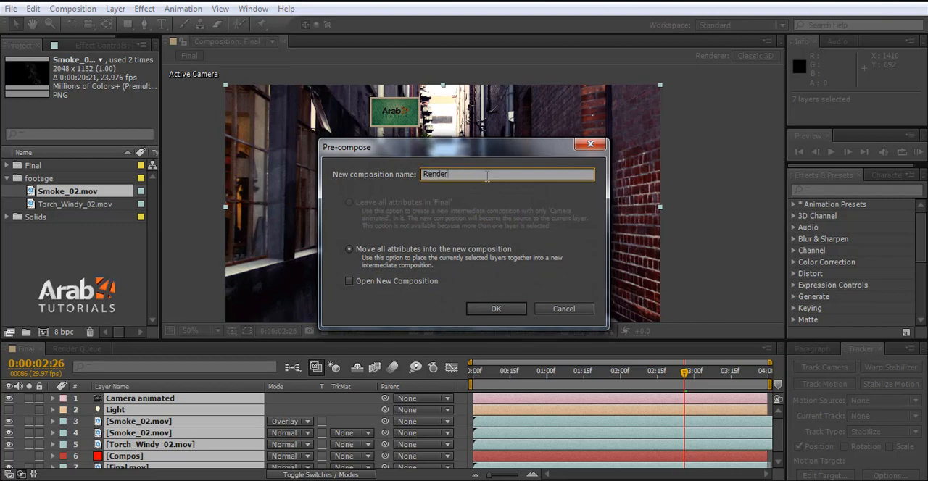
{"action": "key", "text": "Return"}
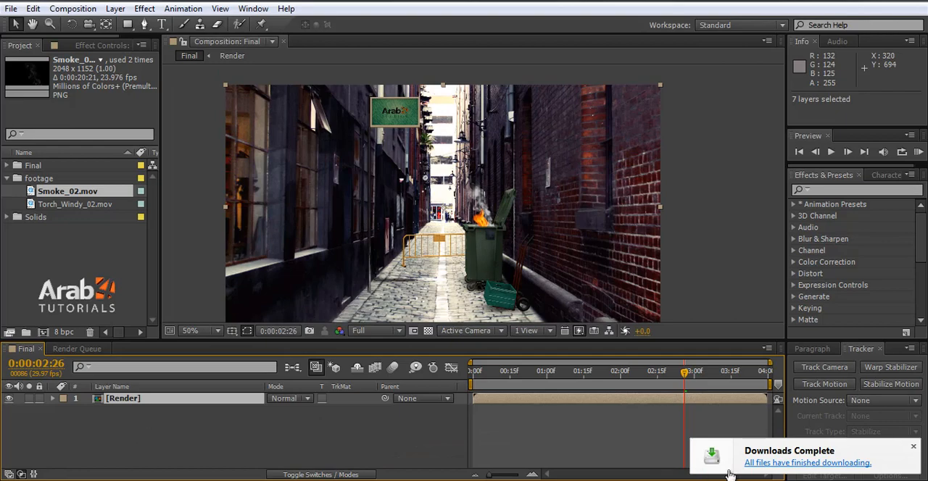
{"action": "left_click", "coordinate": [914, 447]}
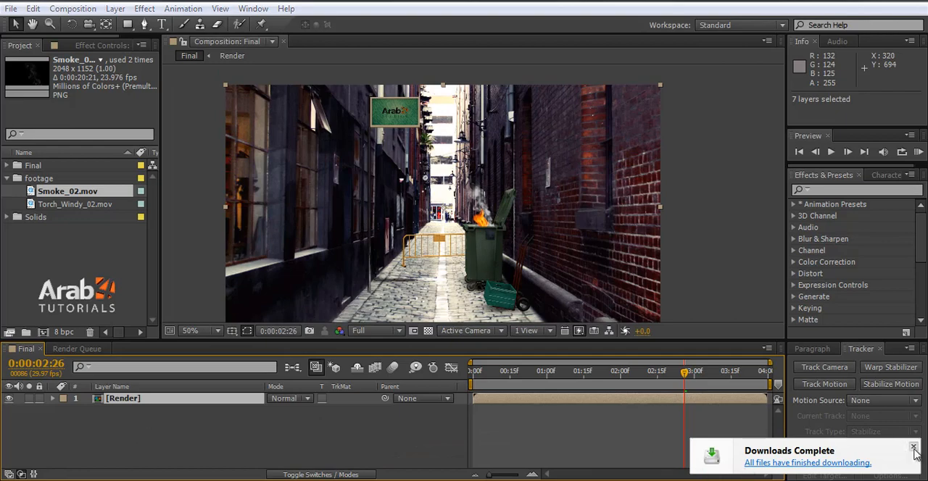
Step: Expand the Animation Presets down to the Cinema_Styles folder of FILM MAGIC PRO
{"action": "left_click", "coordinate": [794, 205]}
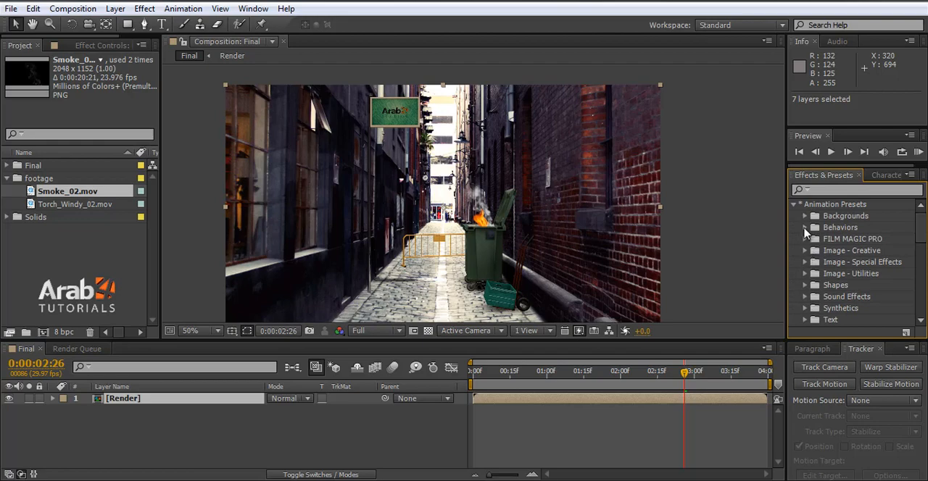
{"action": "left_click", "coordinate": [804, 239]}
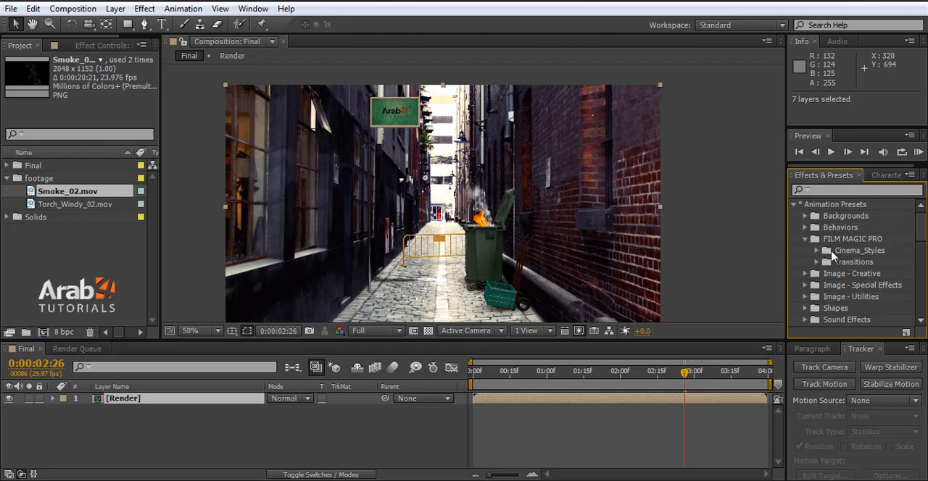
{"action": "left_click", "coordinate": [816, 251]}
Step: Try the FMP_Artistic_01 and FMP_70sCinema presets on the Render layer, undoing each one
{"action": "left_click_drag", "start_coordinate": [874, 261], "coordinate": [330, 319]}
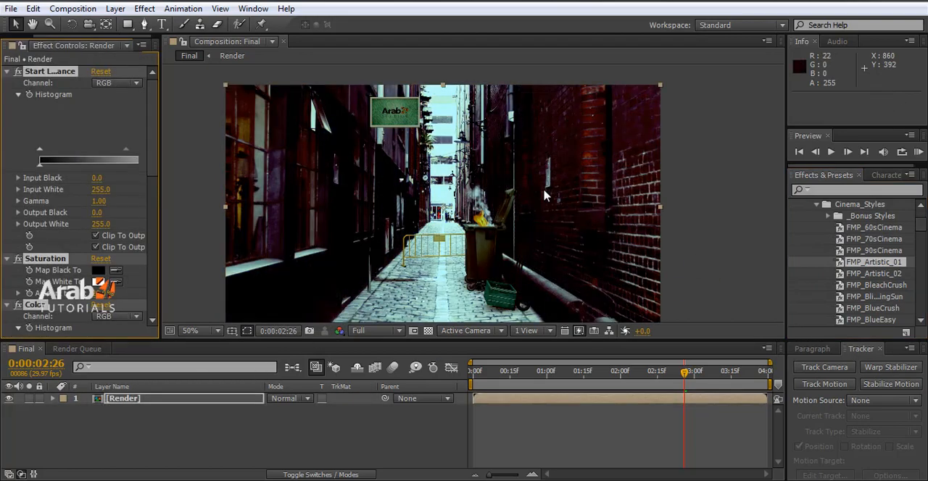
{"action": "key", "text": "ctrl+z"}
{"action": "left_click_drag", "start_coordinate": [873, 239], "coordinate": [146, 403]}
{"action": "key", "text": "ctrl+z"}
{"action": "mouse_move", "coordinate": [873, 227]}
{"action": "left_mouse_down"}
{"action": "mouse_move", "coordinate": [243, 391]}
{"action": "mouse_move", "coordinate": [157, 402]}
{"action": "mouse_move", "coordinate": [201, 404]}
{"action": "mouse_move", "coordinate": [899, 229]}
{"action": "mouse_move", "coordinate": [877, 231]}
{"action": "left_mouse_up"}
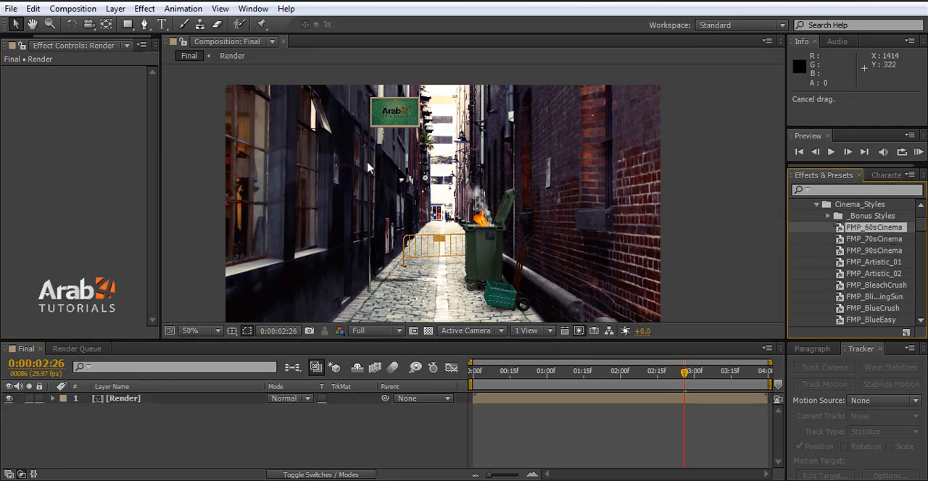
Step: Create a new adjustment layer above the Render layer
{"action": "left_click", "coordinate": [115, 8]}
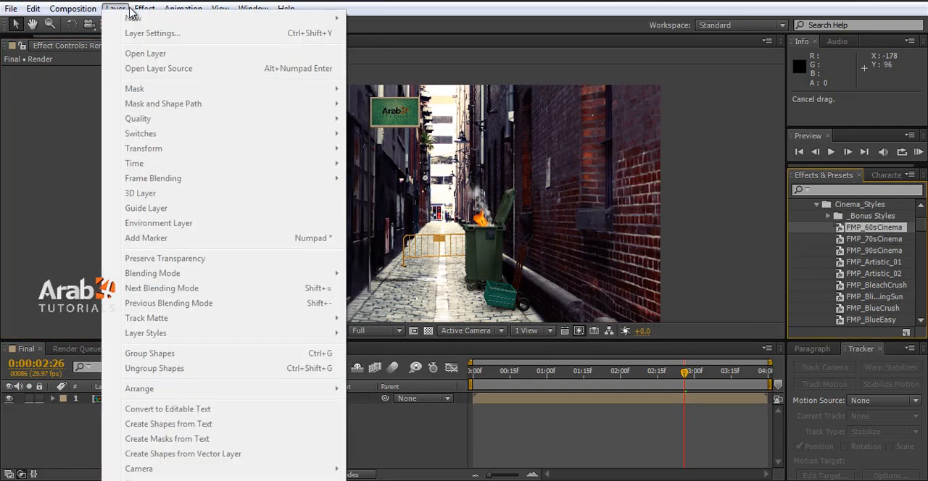
{"action": "left_click", "coordinate": [72, 433]}
{"action": "left_click", "coordinate": [106, 400]}
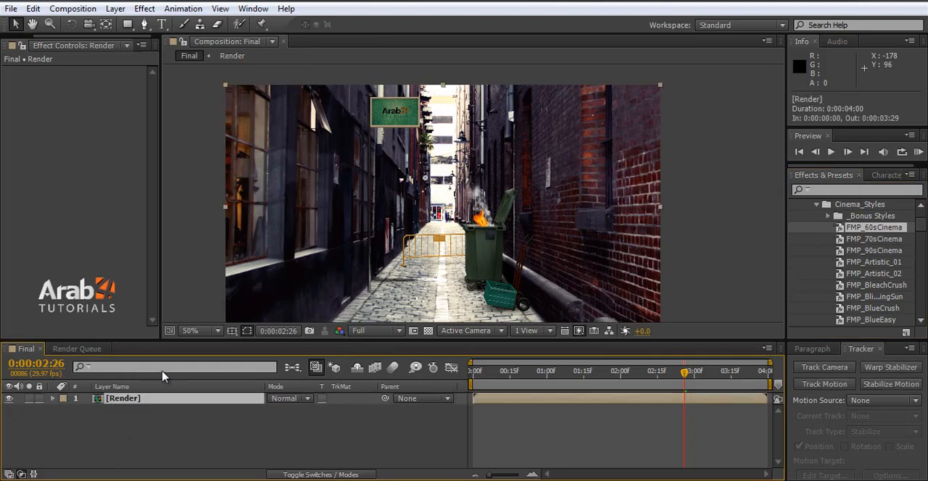
{"action": "left_click", "coordinate": [119, 9]}
{"action": "mouse_move", "coordinate": [135, 17]}
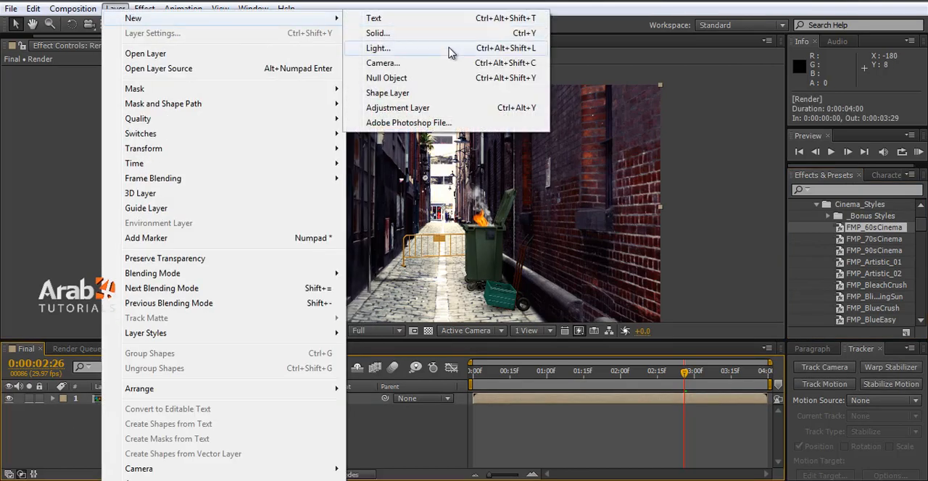
{"action": "left_click", "coordinate": [420, 108]}
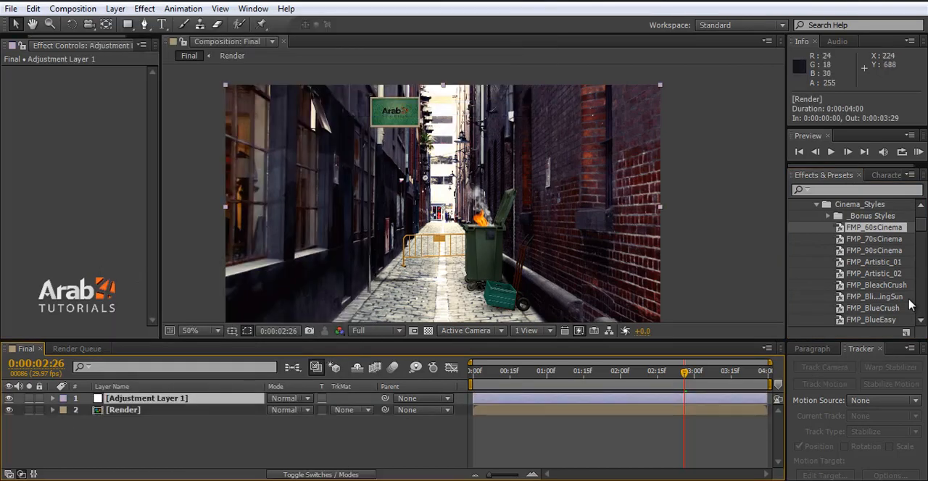
Step: Try the FMP_60sCinema, FMP_70sCinema, FMP_90sCinema and FMP_Artistic_01 presets on the adjustment layer, undoing them
{"action": "left_click_drag", "start_coordinate": [886, 245], "coordinate": [163, 401]}
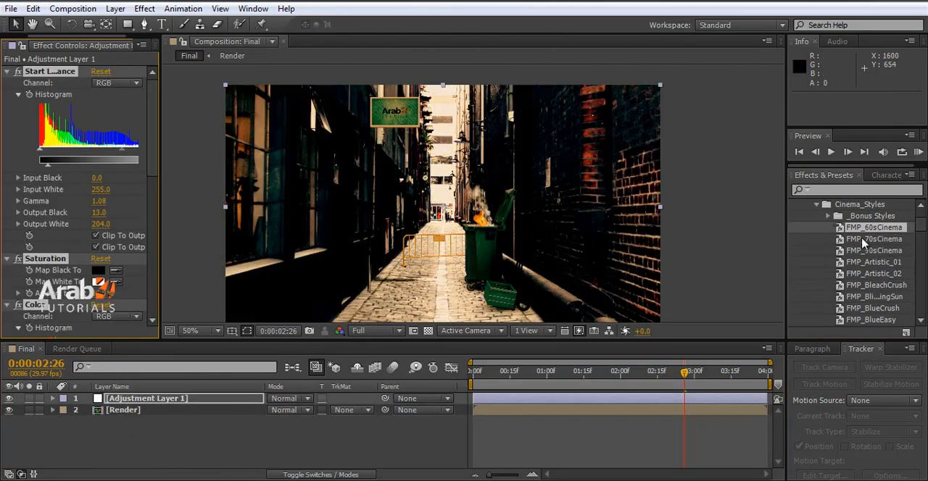
{"action": "left_click_drag", "start_coordinate": [863, 241], "coordinate": [155, 401]}
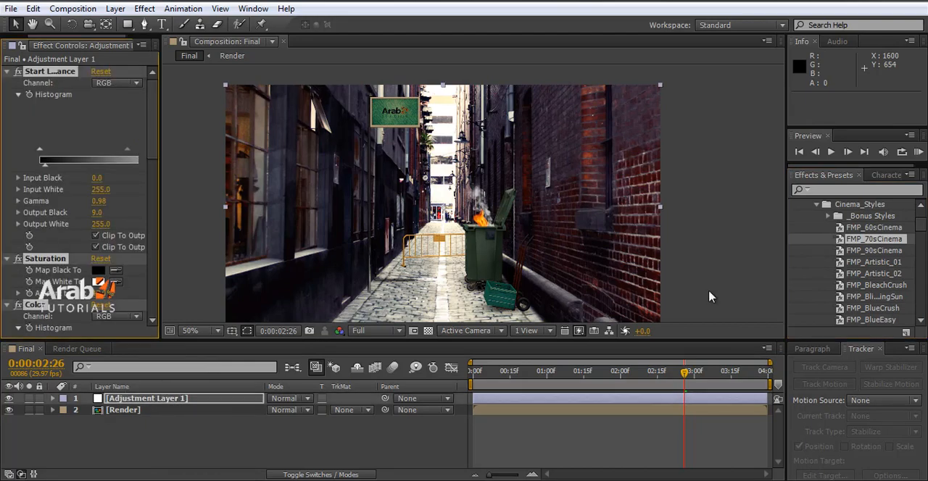
{"action": "key", "text": "ctrl+z"}
{"action": "left_click_drag", "start_coordinate": [867, 251], "coordinate": [156, 396]}
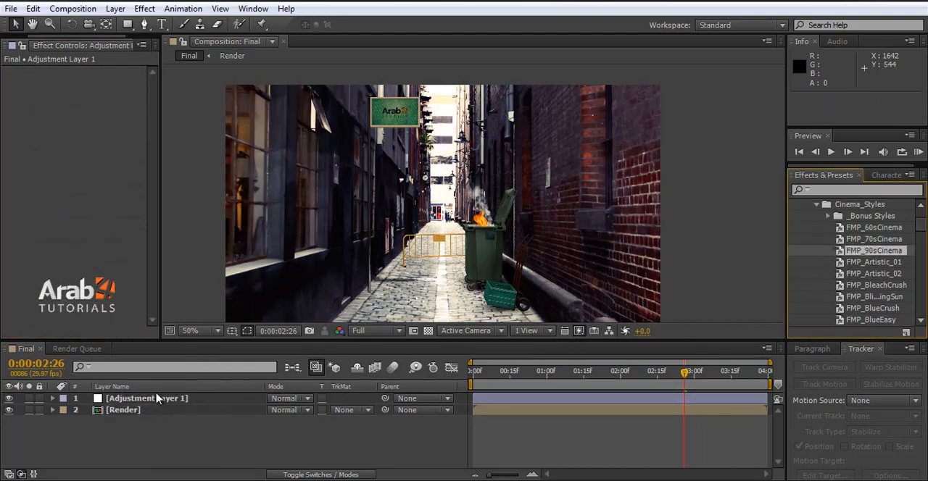
{"action": "left_click_drag", "start_coordinate": [874, 250], "coordinate": [160, 398]}
{"action": "key", "text": "ctrl+z"}
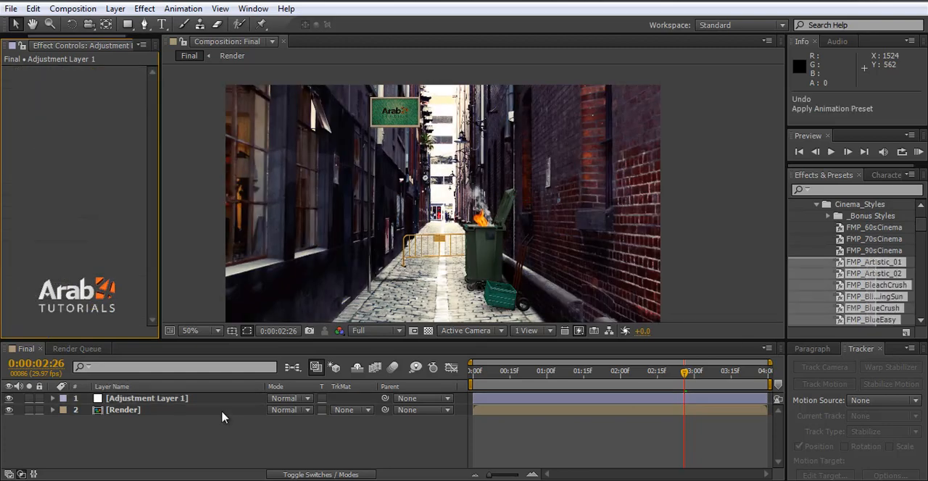
{"action": "left_click_drag", "start_coordinate": [874, 261], "coordinate": [143, 399]}
{"action": "key", "text": "ctrl+z"}
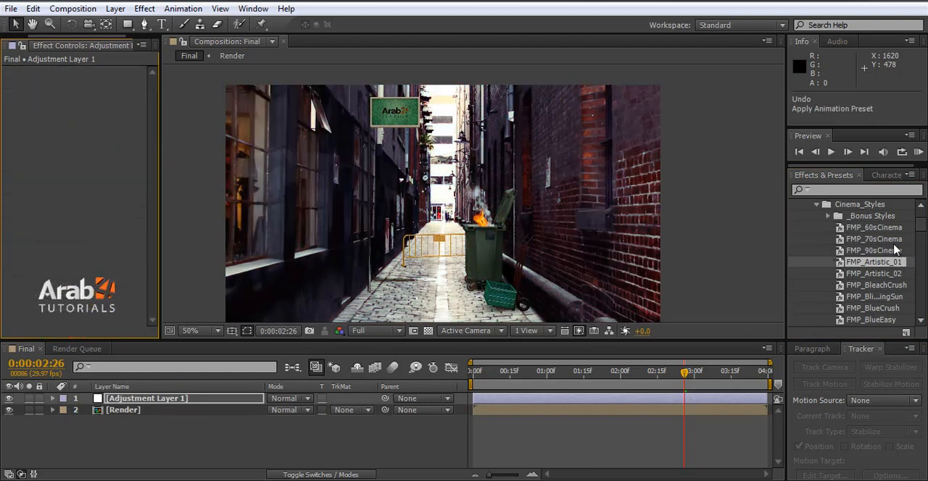
Step: Widen the presets list to read the full names and apply the FMP_IndyFilm preset to the adjustment layer
{"action": "scroll", "coordinate": [899, 279], "scroll_direction": "down", "scroll_amount": 1}
{"action": "left_click", "coordinate": [890, 267]}
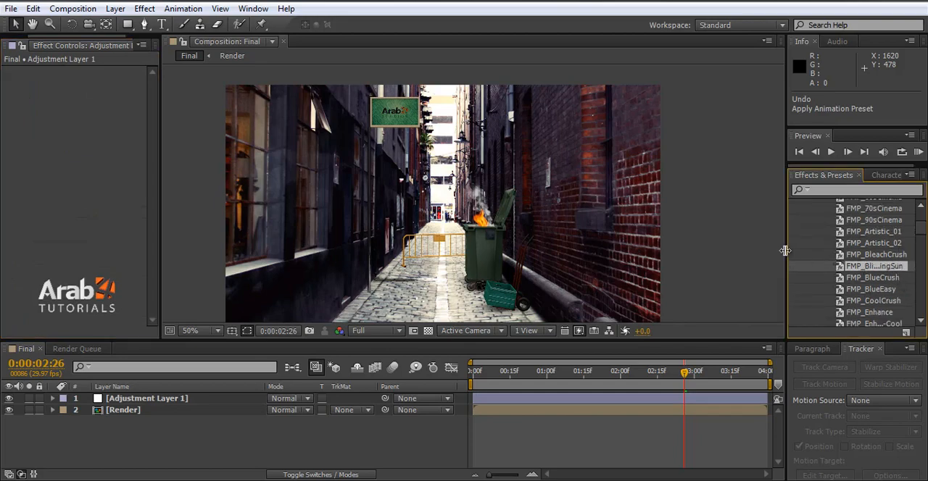
{"action": "left_click_drag", "start_coordinate": [785, 251], "coordinate": [725, 251]}
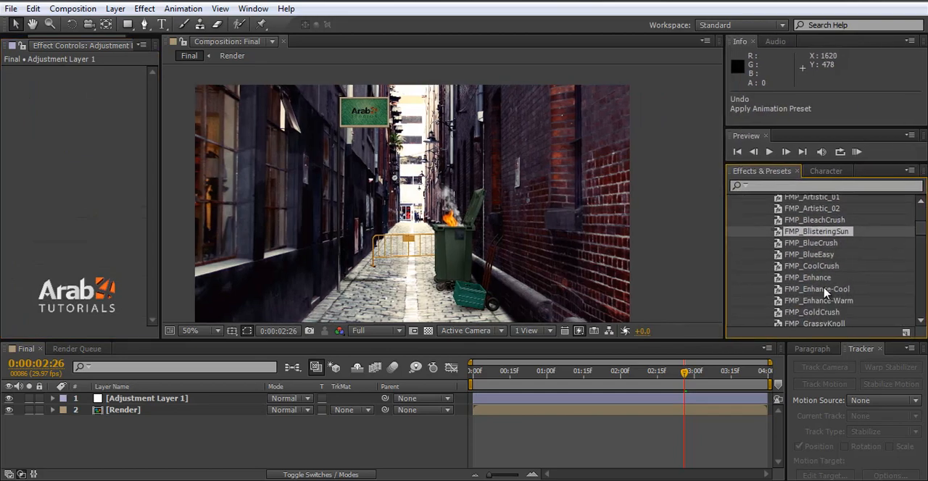
{"action": "scroll", "coordinate": [858, 282], "scroll_direction": "down", "scroll_amount": 1}
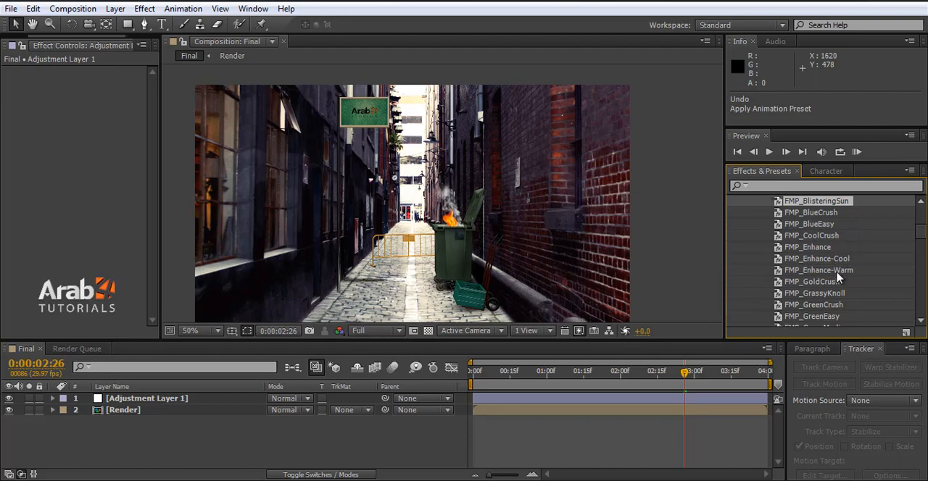
{"action": "scroll", "coordinate": [840, 282], "scroll_direction": "down", "scroll_amount": 2}
{"action": "scroll", "coordinate": [831, 306], "scroll_direction": "down", "scroll_amount": 1}
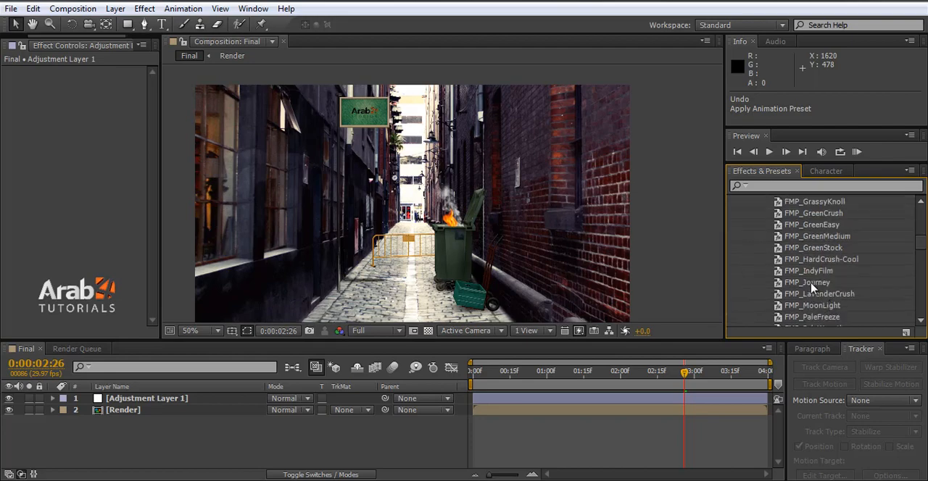
{"action": "left_click_drag", "start_coordinate": [812, 272], "coordinate": [125, 401]}
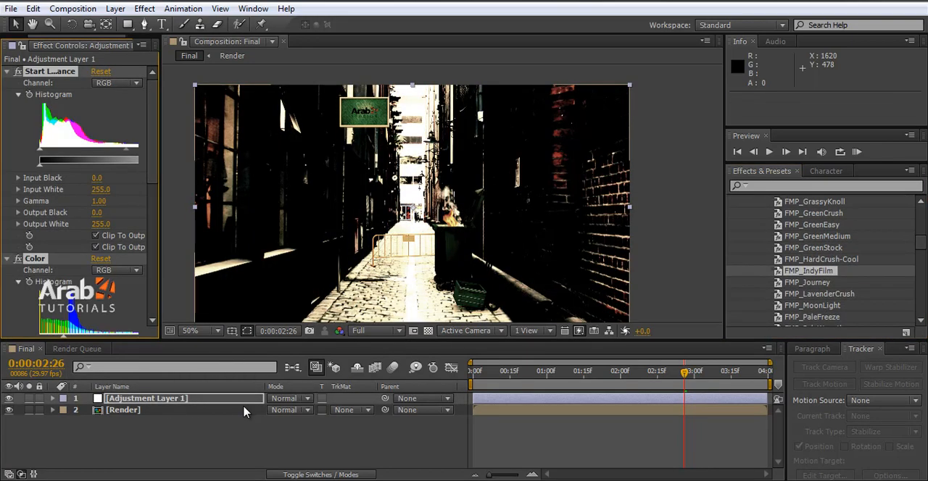
Step: Lower the adjustment layer's opacity to 38% to soften the FMP_IndyFilm grade, and save the project
{"action": "left_click", "coordinate": [52, 398]}
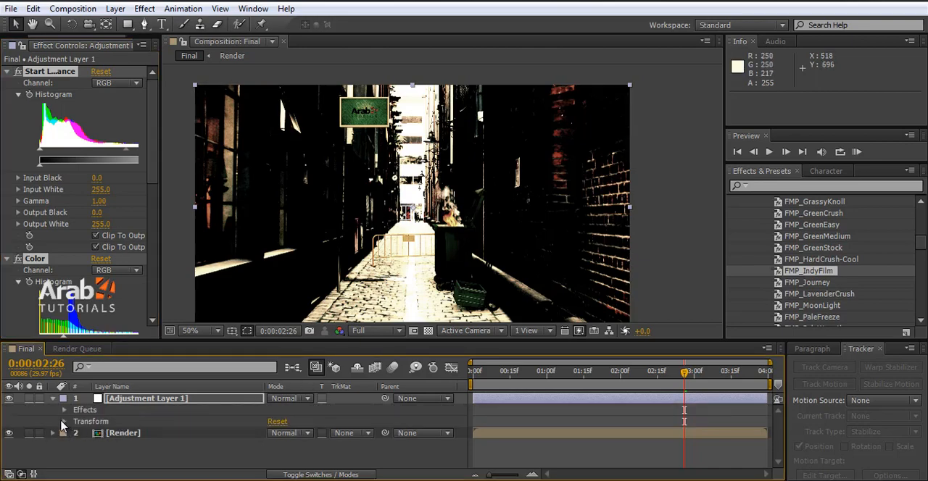
{"action": "left_click", "coordinate": [117, 423]}
{"action": "left_click", "coordinate": [64, 421]}
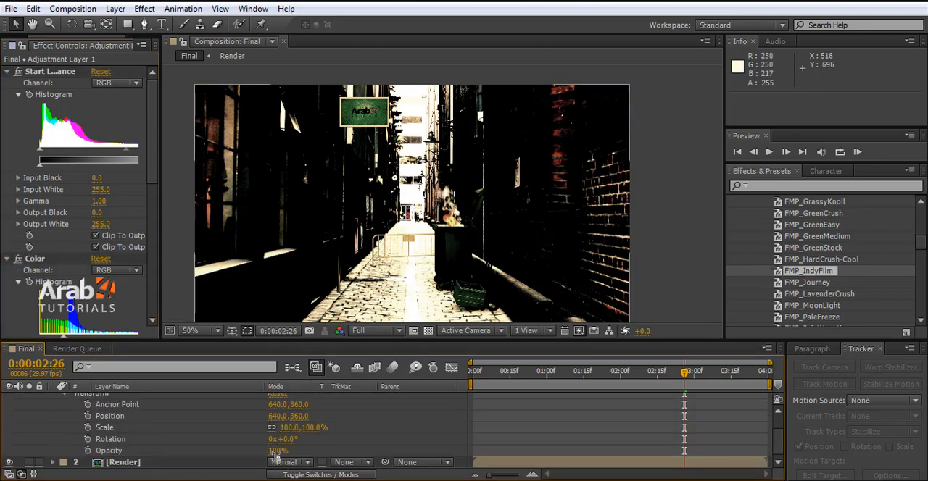
{"action": "left_click_drag", "start_coordinate": [276, 455], "coordinate": [228, 457]}
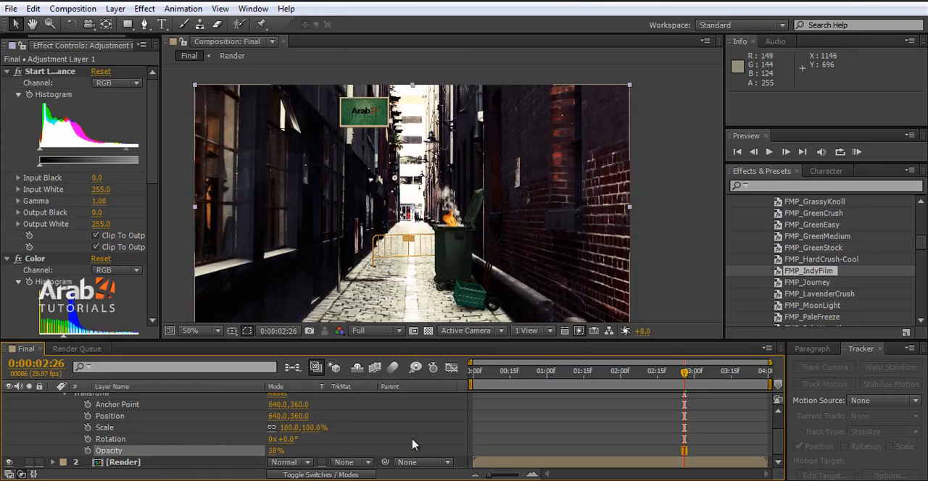
{"action": "key", "text": "ctrl+s"}
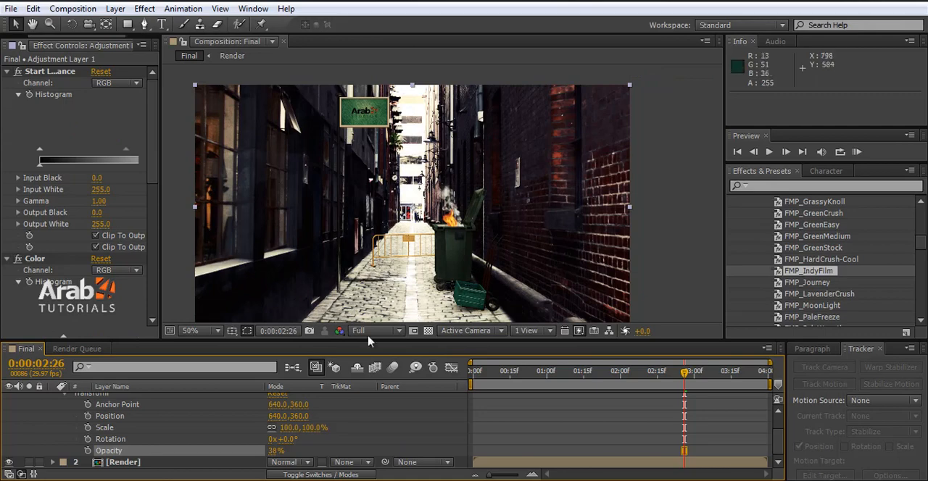
Step: Examine the graded alley in the composition preview at 25% and 50% magnification
{"action": "scroll", "coordinate": [451, 268], "scroll_direction": "down", "scroll_amount": 1}
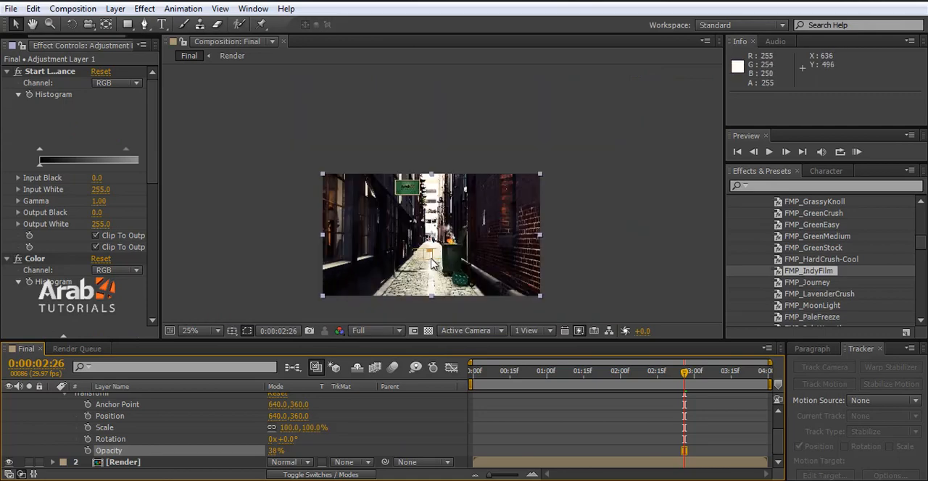
{"action": "scroll", "coordinate": [433, 263], "scroll_direction": "up", "scroll_amount": 1}
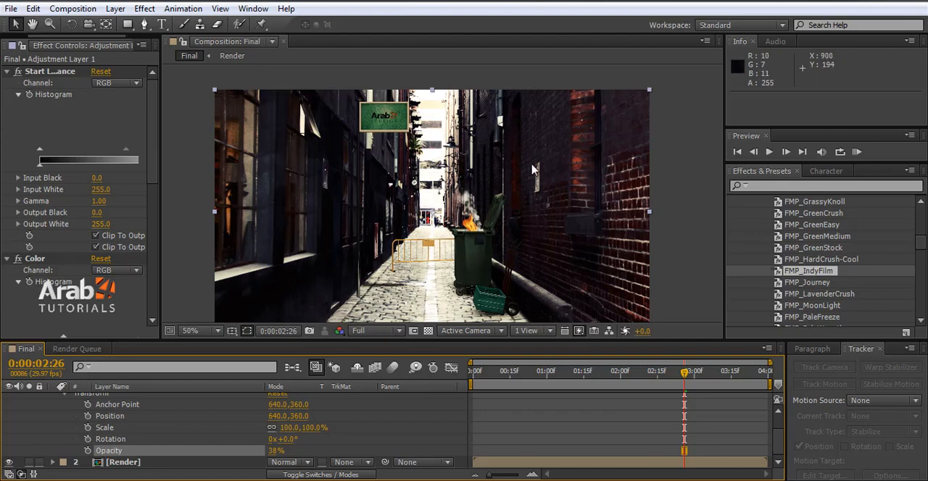
{"action": "scroll", "coordinate": [521, 241], "scroll_direction": "down", "scroll_amount": 2}
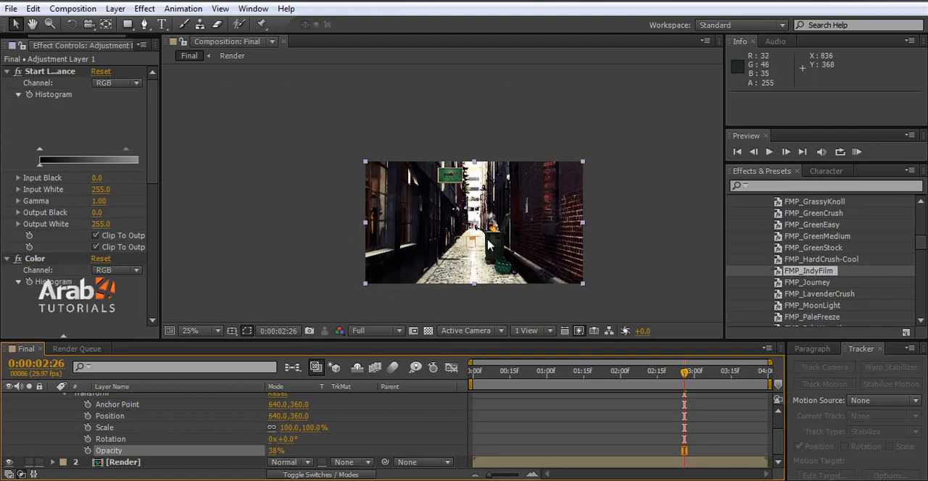
{"action": "scroll", "coordinate": [64, 438], "scroll_direction": "up", "scroll_amount": 2}
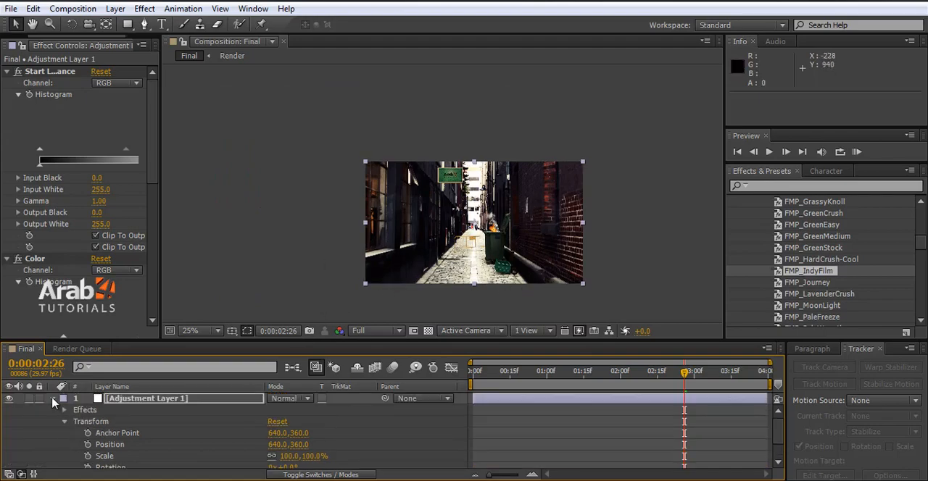
{"action": "left_click", "coordinate": [53, 399]}
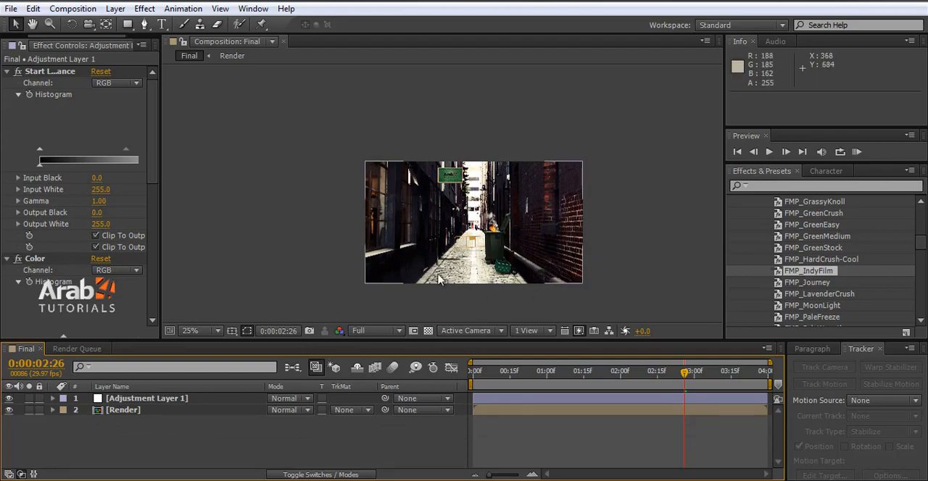
{"action": "left_click", "coordinate": [829, 349]}
{"action": "left_click", "coordinate": [858, 349]}
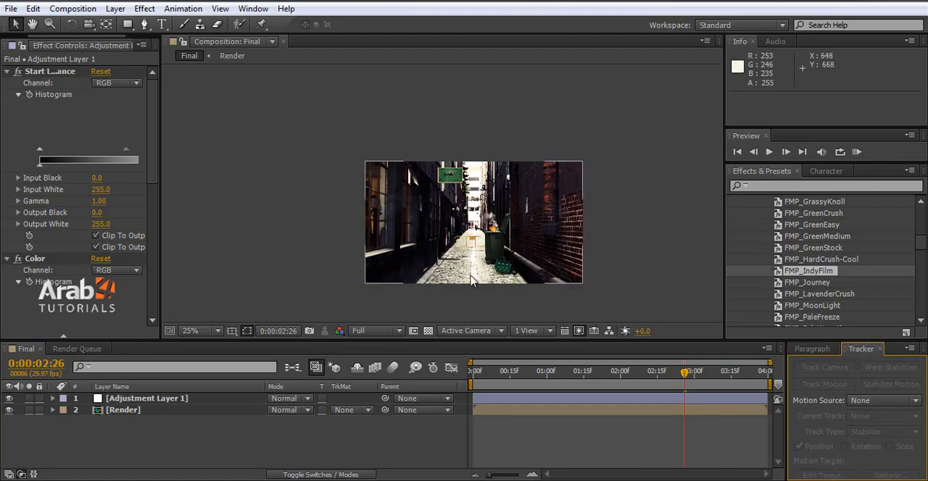
{"action": "scroll", "coordinate": [464, 281], "scroll_direction": "up", "scroll_amount": 2}
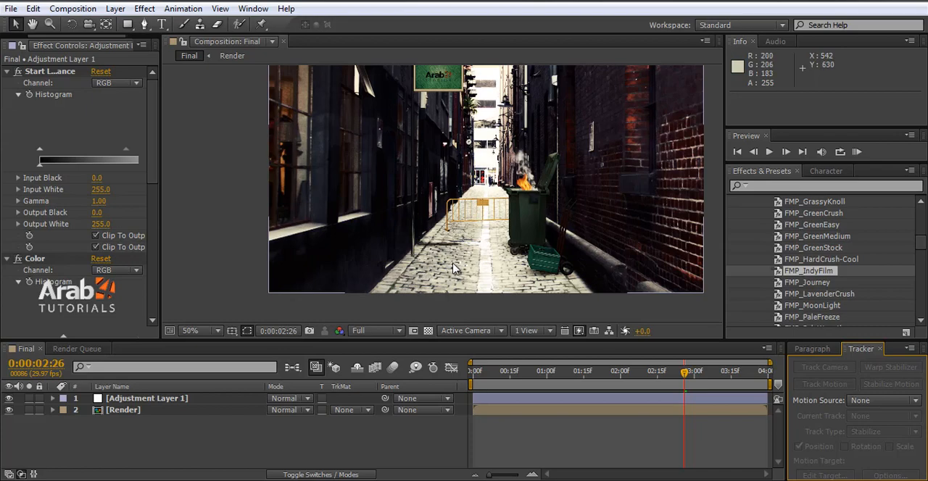
{"action": "scroll", "coordinate": [438, 271], "scroll_direction": "down", "scroll_amount": 2}
{"action": "scroll", "coordinate": [436, 272], "scroll_direction": "up", "scroll_amount": 2}
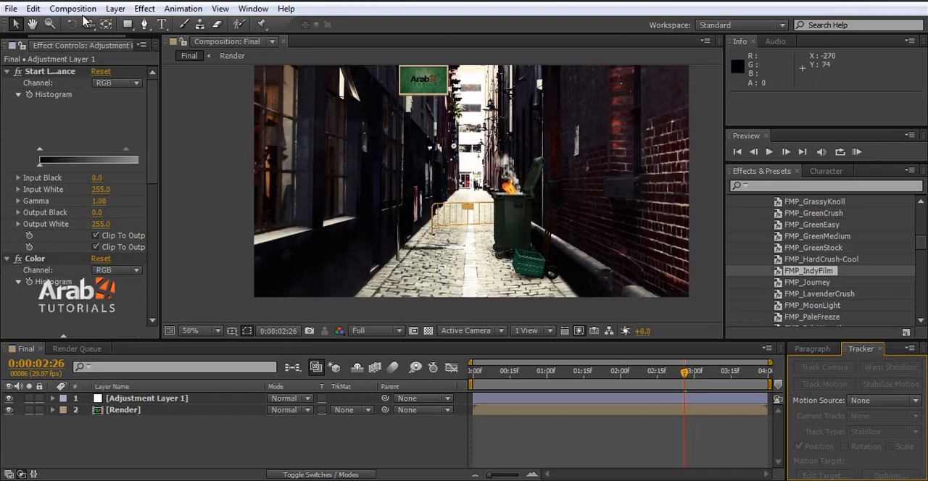
Step: Add the Final composition to the render queue and accept AVI as its output module format
{"action": "left_click", "coordinate": [106, 411]}
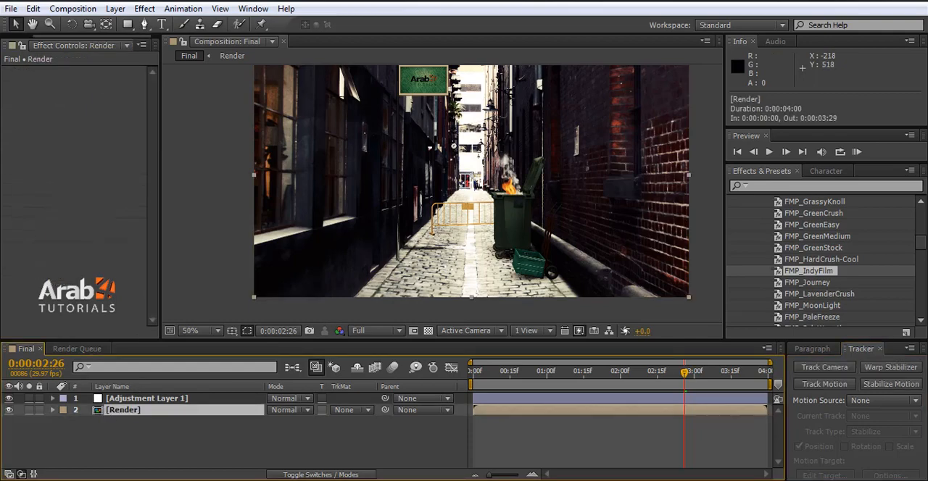
{"action": "left_click", "coordinate": [72, 9]}
{"action": "left_click", "coordinate": [116, 110]}
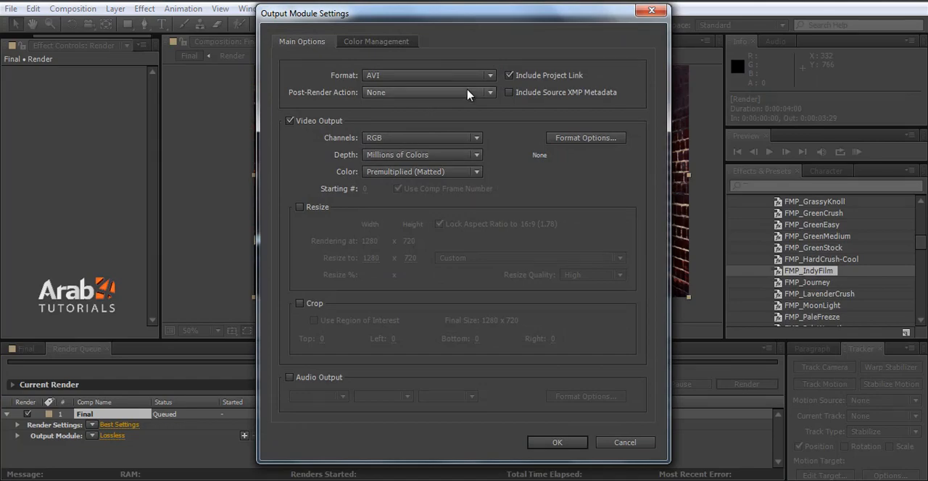
{"action": "left_click", "coordinate": [438, 78]}
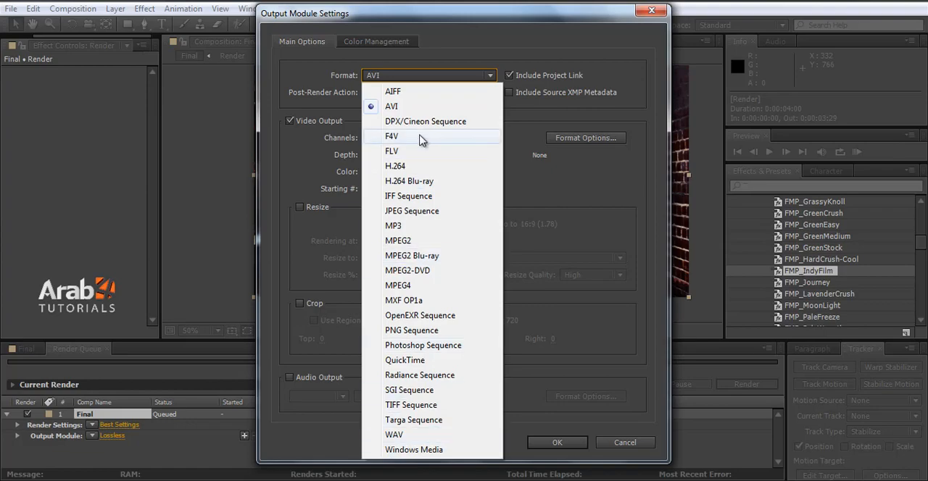
{"action": "left_click", "coordinate": [566, 284]}
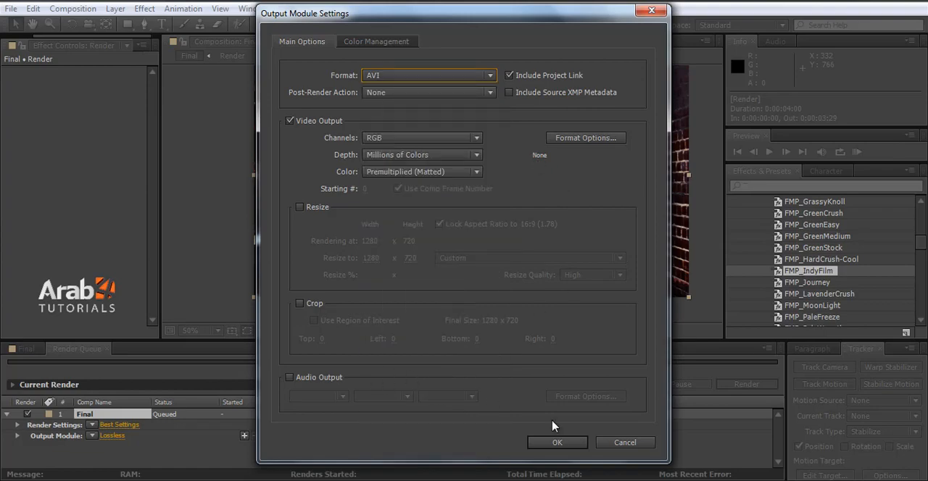
{"action": "left_click", "coordinate": [557, 442]}
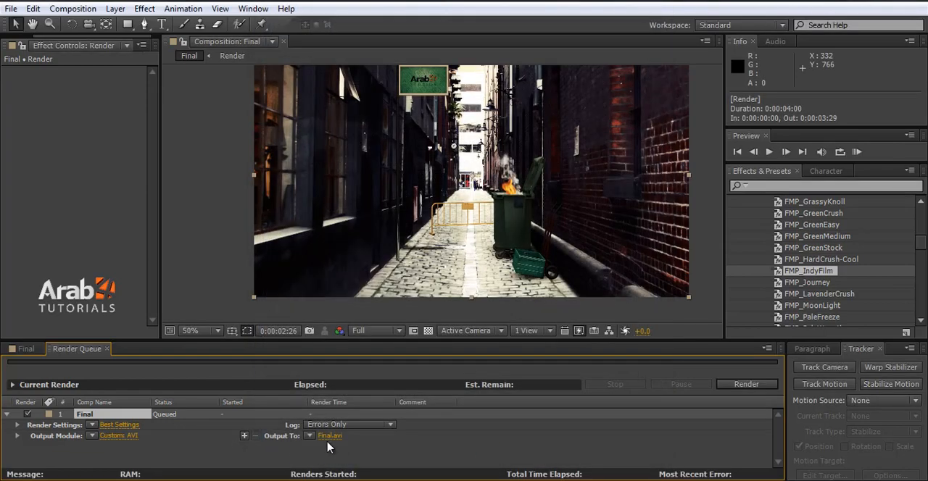
Step: Save the render output to the Desktop as "Final com" and start rendering the Final composition
{"action": "left_click", "coordinate": [331, 436]}
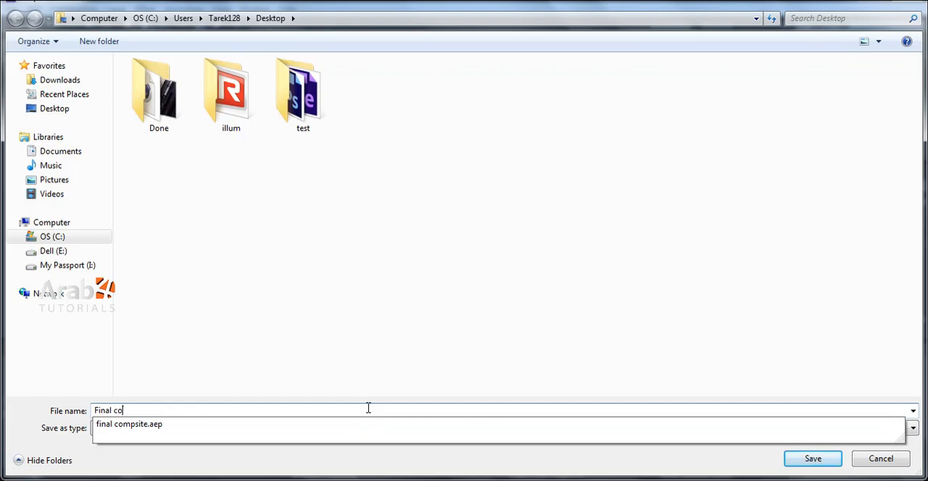
{"action": "type", "text": "com"}
{"action": "left_click", "coordinate": [804, 461]}
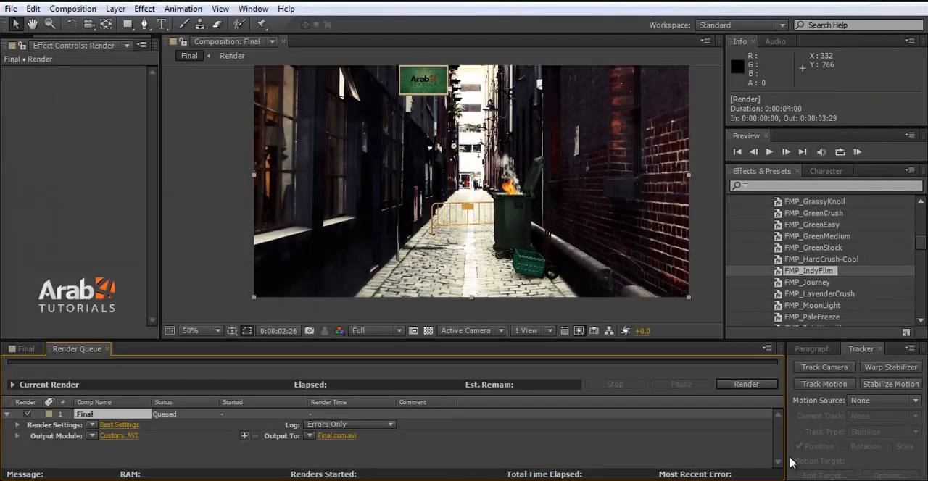
{"action": "left_click", "coordinate": [745, 385]}
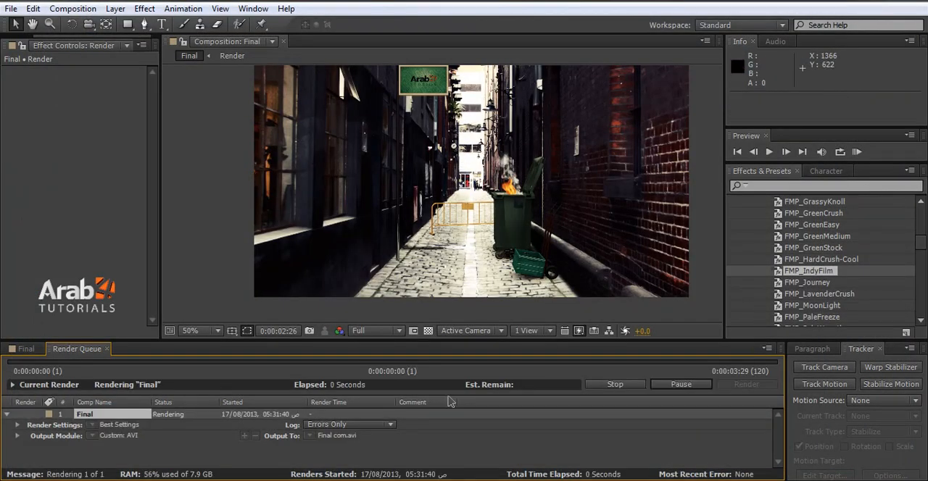